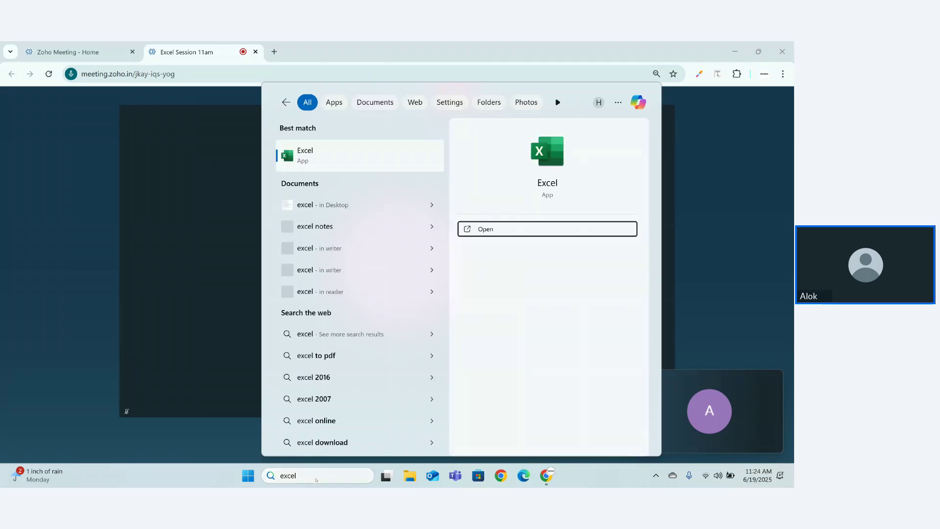
# Open Excel, create a new blank workbook and set the sheet zoom to 162%
pyautogui.press('Return')
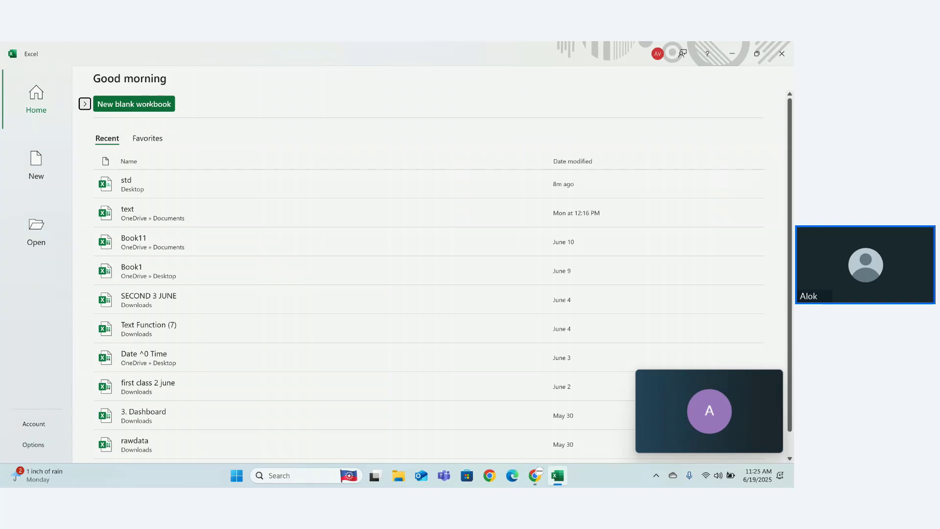
pyautogui.click(149, 104)
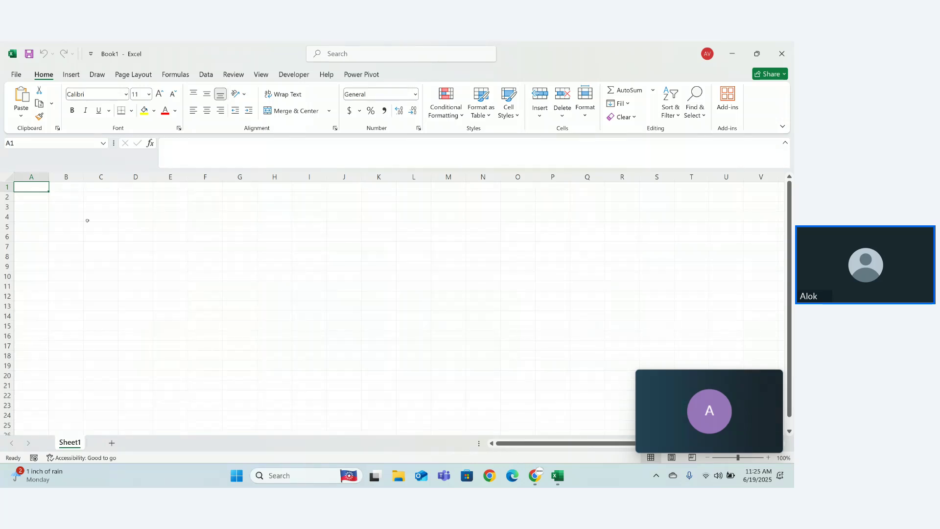
pyautogui.moveTo(708, 385)
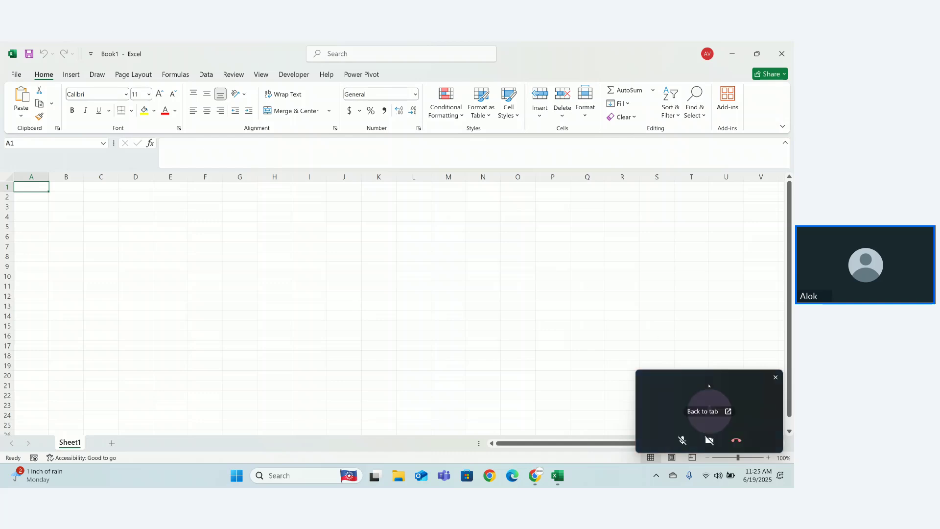
pyautogui.moveTo(740, 459); pyautogui.dragTo(743, 459)
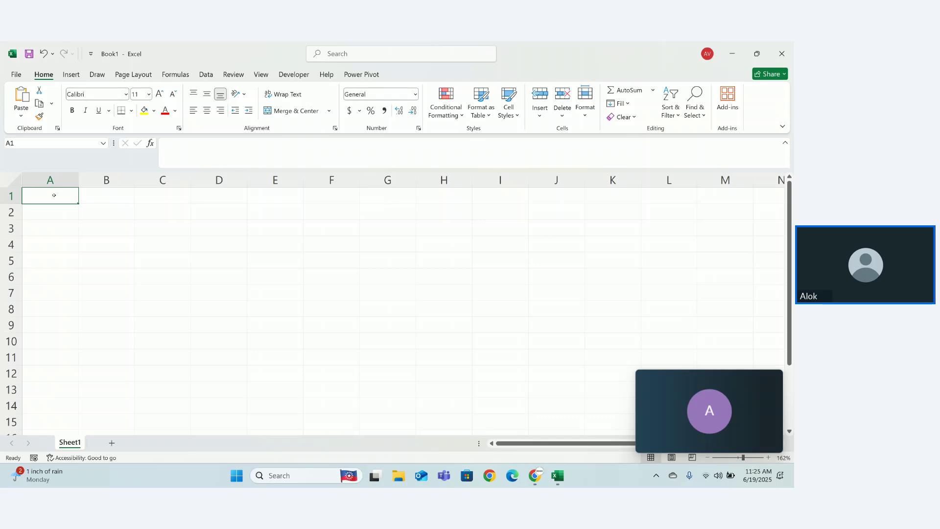
# Enter "Staticstical function" in cell A1 and autofit column A to the text
pyautogui.write('Stat')
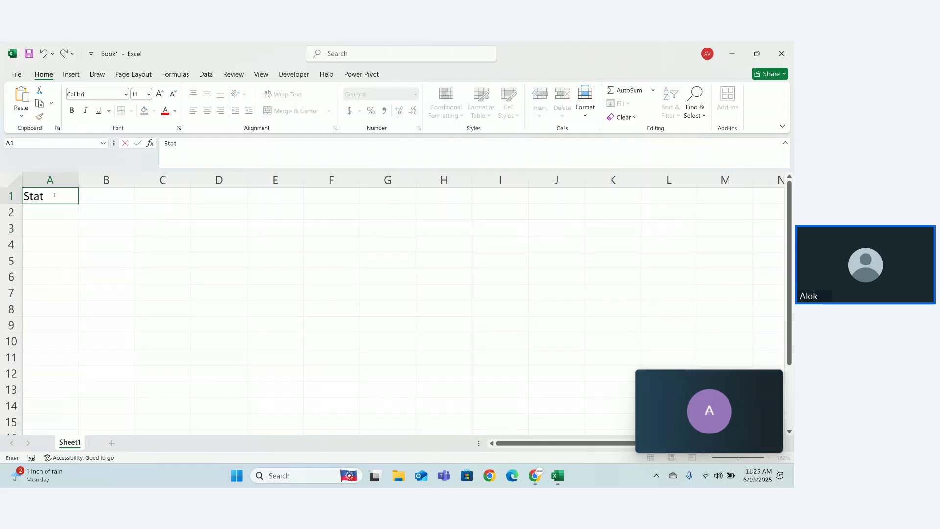
pyautogui.write('icstical functio')
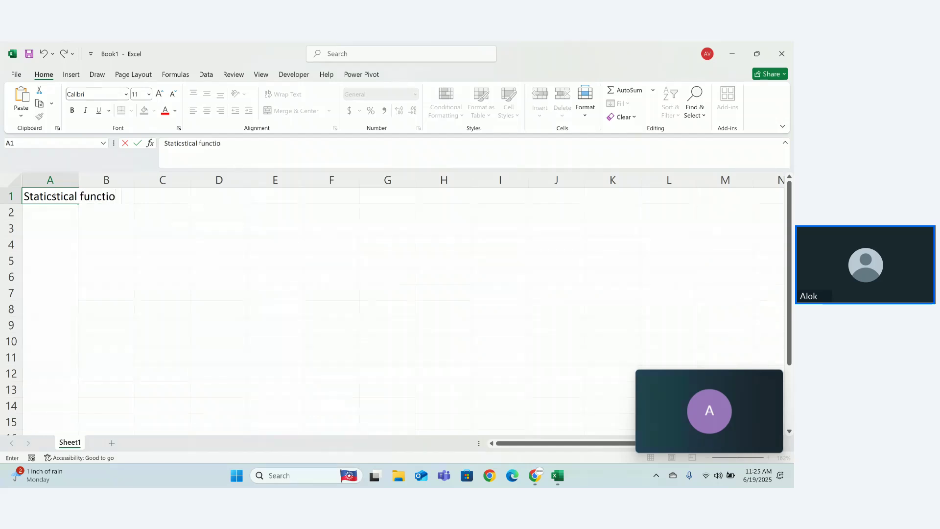
pyautogui.write('n')
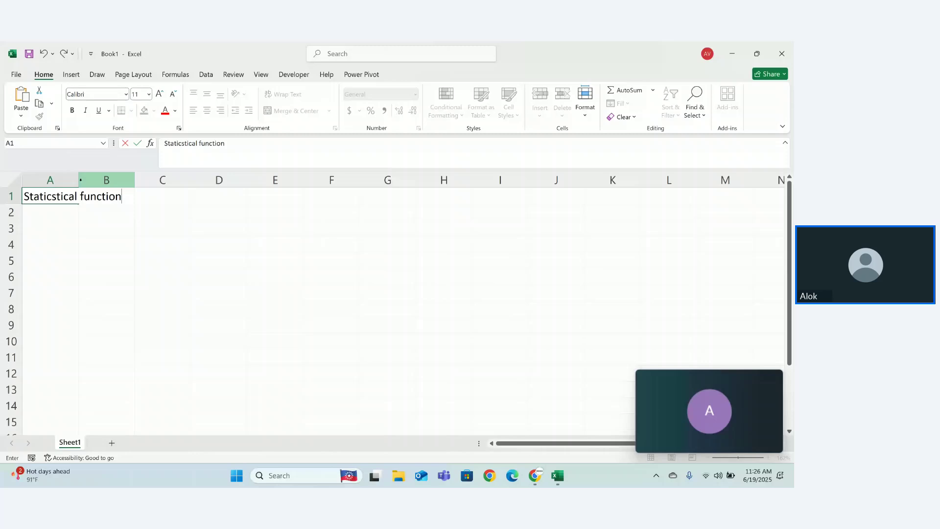
pyautogui.moveTo(80, 180)
pyautogui.mouseDown()
pyautogui.moveTo(144, 184)
pyautogui.moveTo(73, 172)
pyautogui.mouseUp()
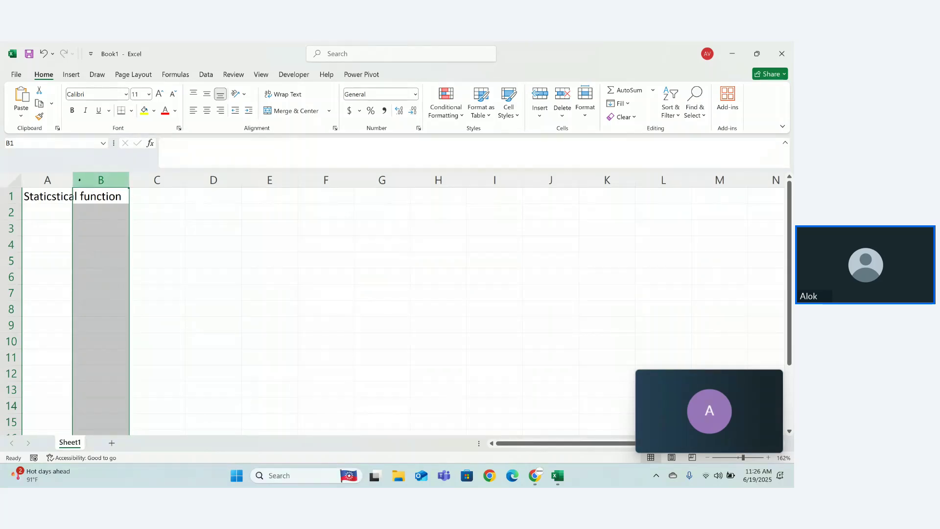
pyautogui.click(71, 178)
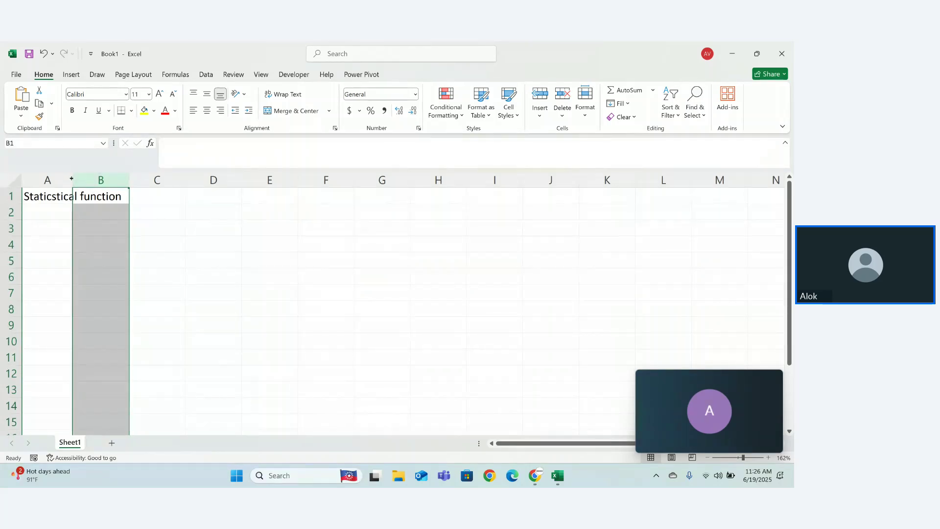
pyautogui.doubleClick(71, 178)
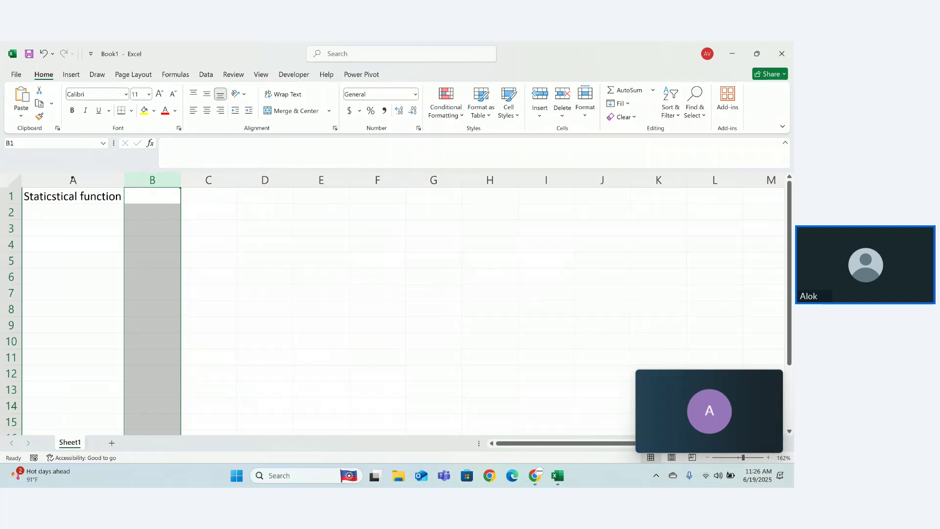
# Enter a person's full name as one lowercase word in cell B1
pyautogui.click(148, 202)
pyautogui.write('ram')
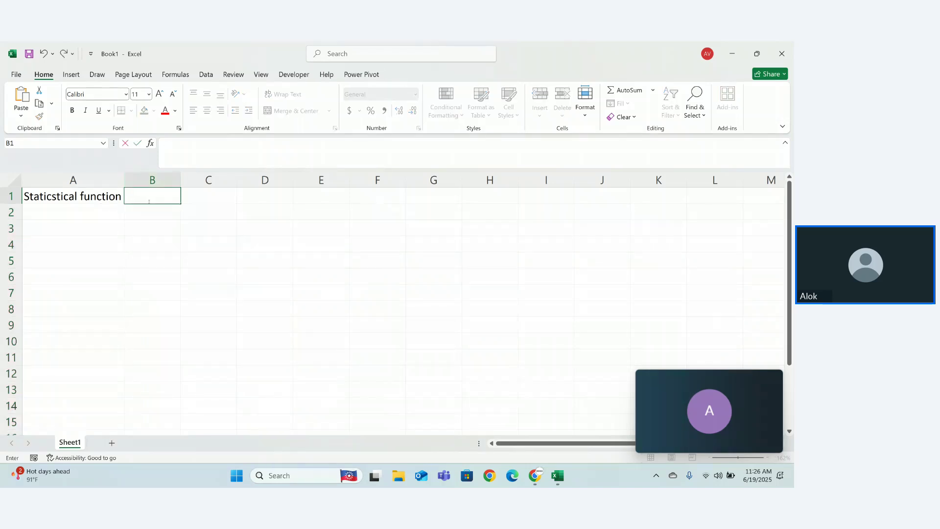
pyautogui.write('dharisingh')
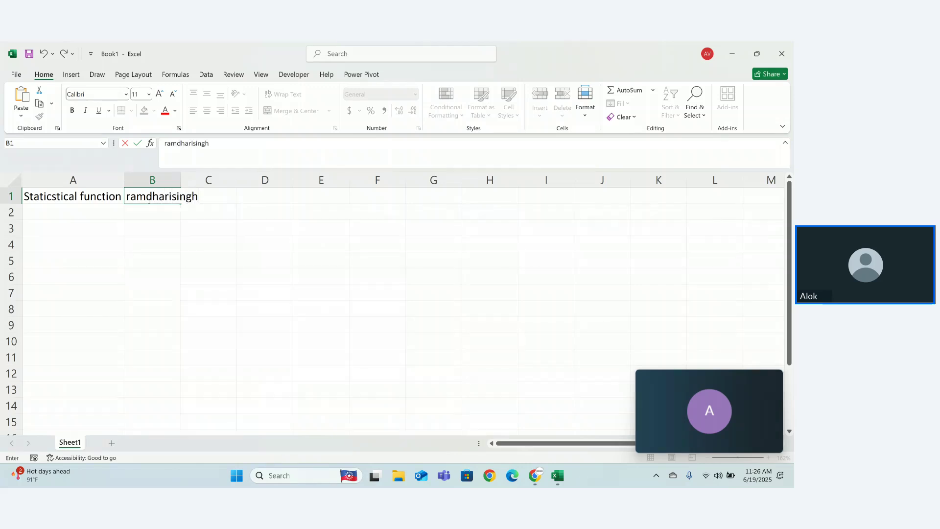
pyautogui.write('dinkar')
pyautogui.press('Return')
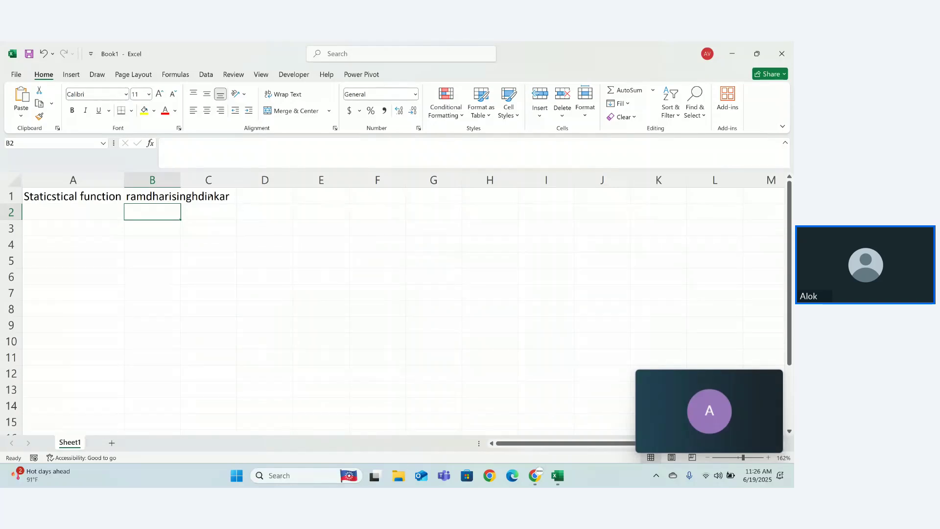
# Autofit column B to the full name in cell B1
pyautogui.click(165, 197)
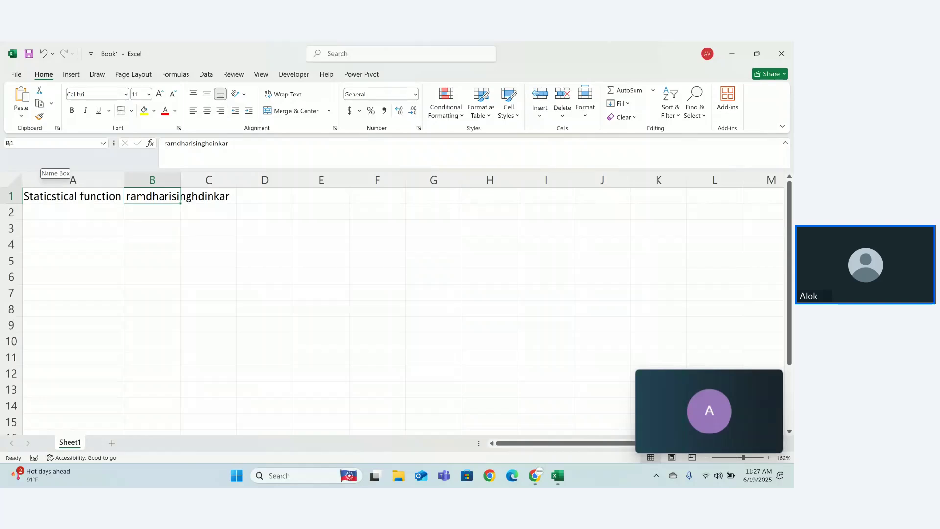
pyautogui.click(224, 197)
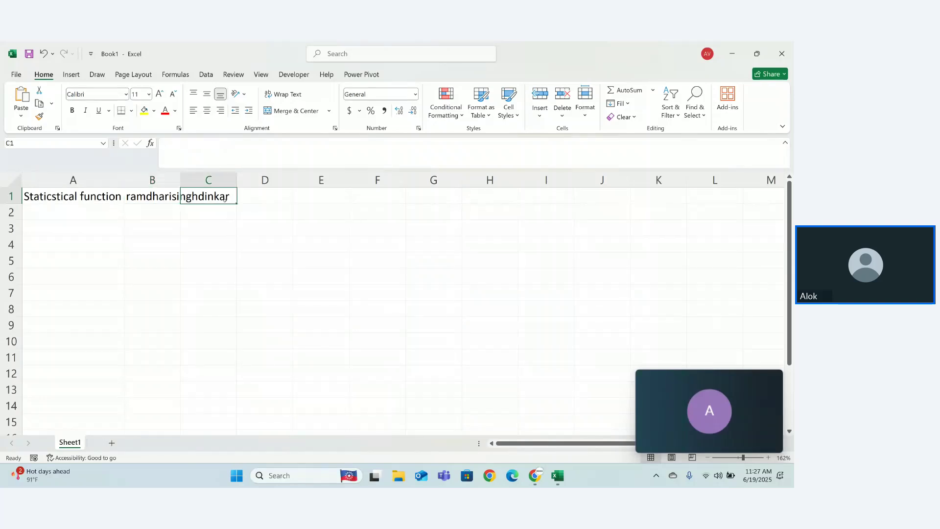
pyautogui.click(201, 143)
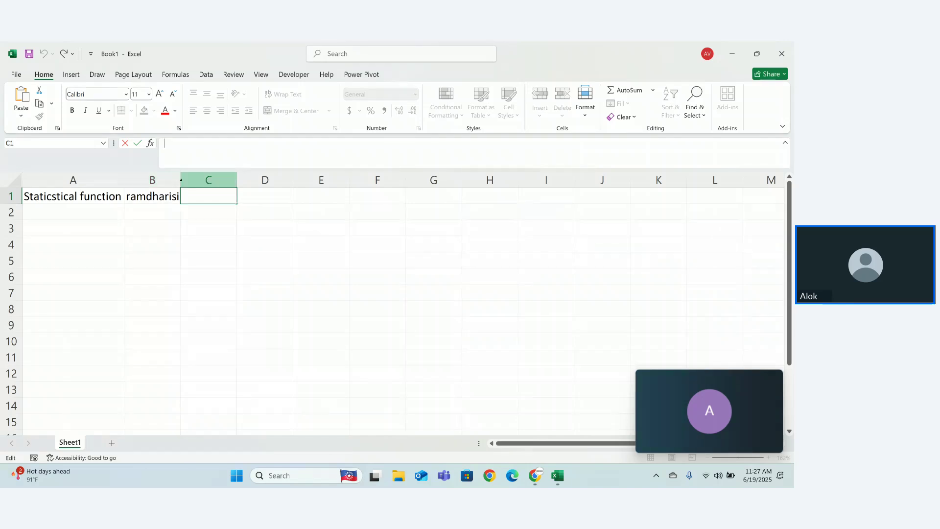
pyautogui.click(181, 178)
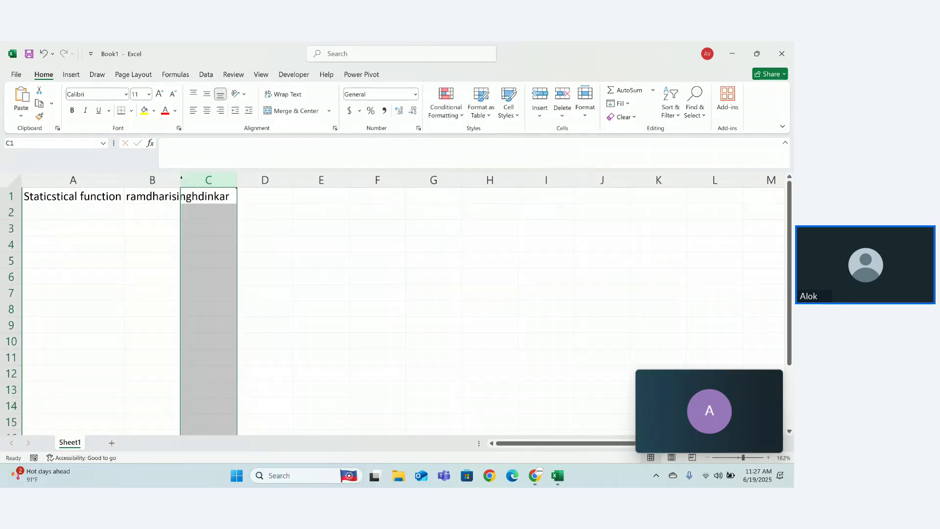
pyautogui.doubleClick(181, 177)
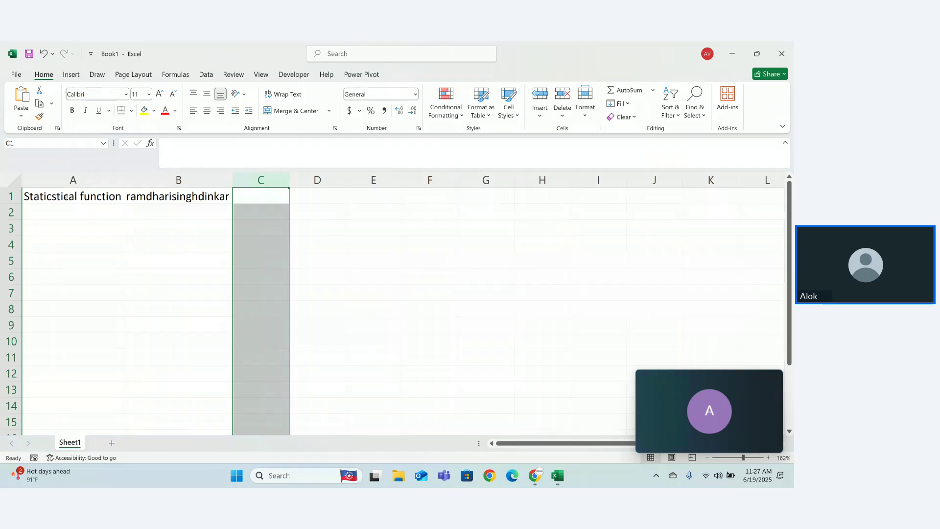
# Clear the sample name from cell B1
pyautogui.moveTo(98, 196); pyautogui.dragTo(131, 198)
pyautogui.click(132, 198)
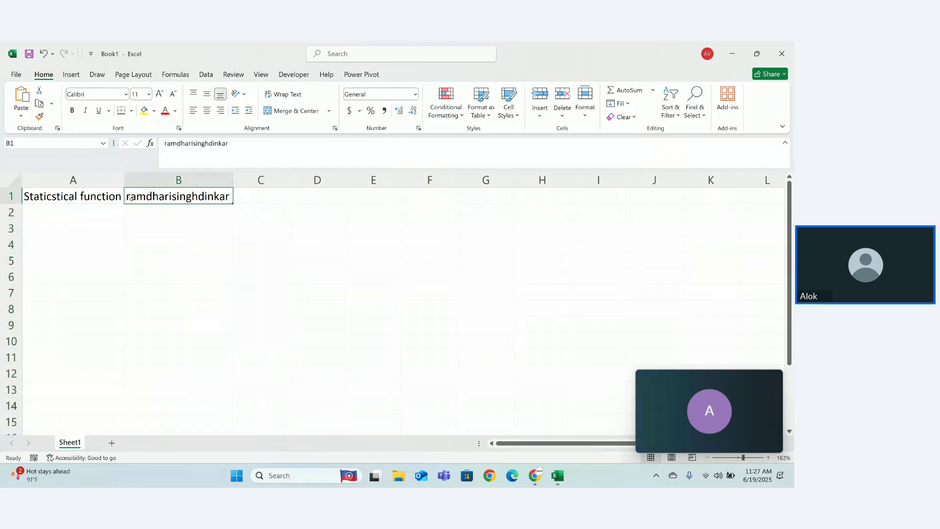
pyautogui.hotkey('shift', 'Left')
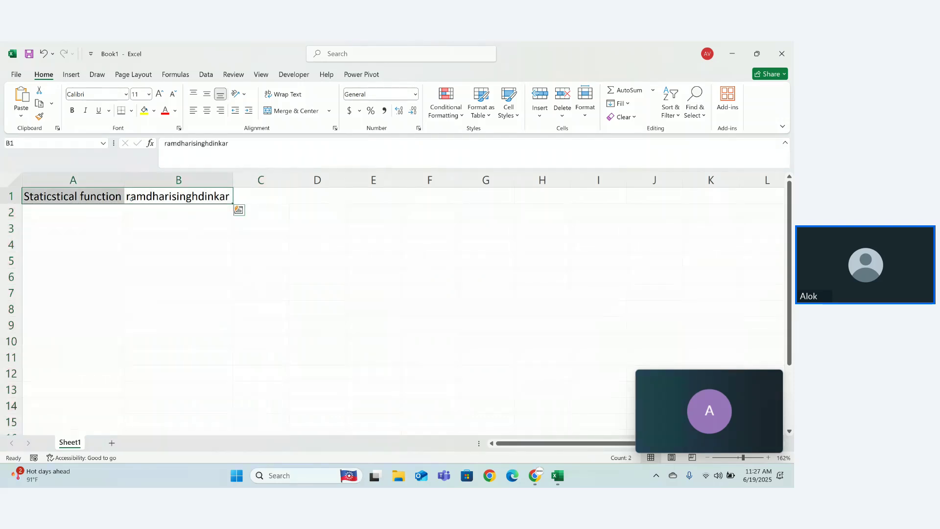
pyautogui.press('BackSpace')
pyautogui.click(132, 228)
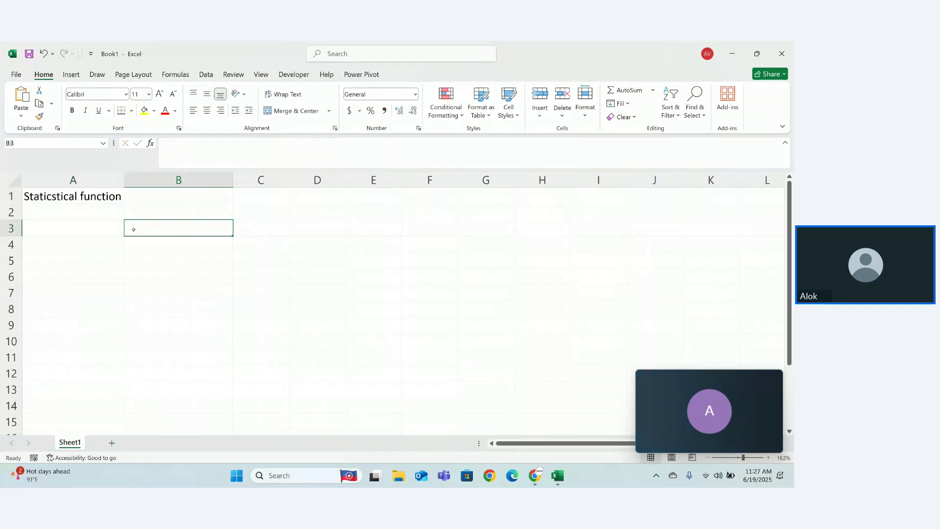
# Enter "Aggregate function" in cell A2 beneath the first heading
pyautogui.click(84, 215)
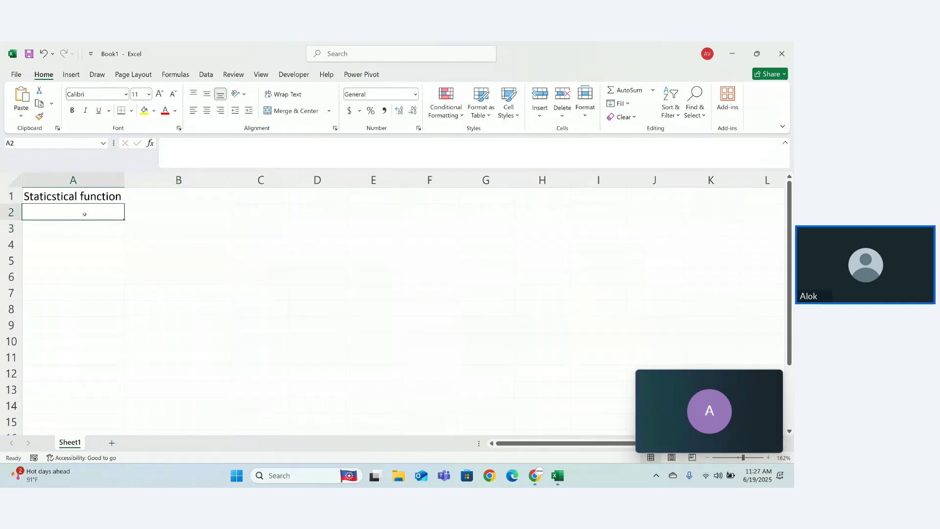
pyautogui.write('Aggre')
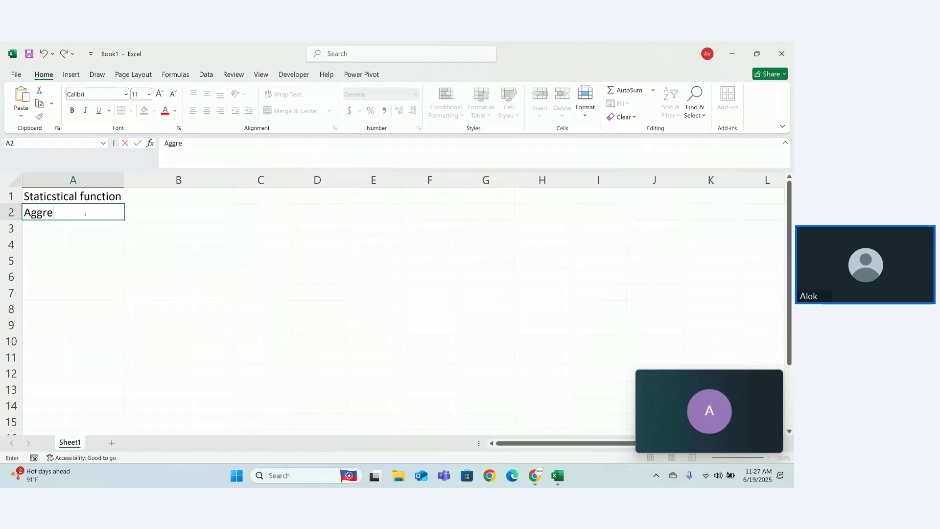
pyautogui.write('gate function')
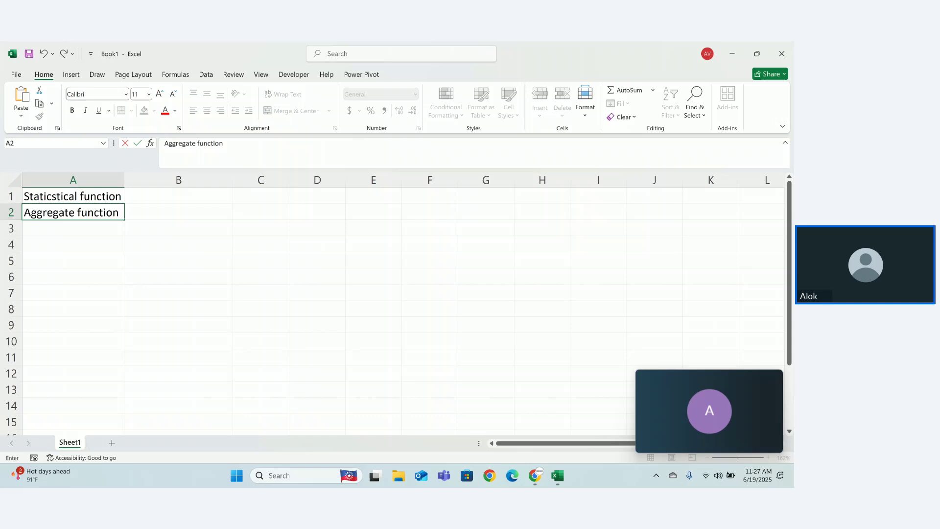
pyautogui.press('Return')
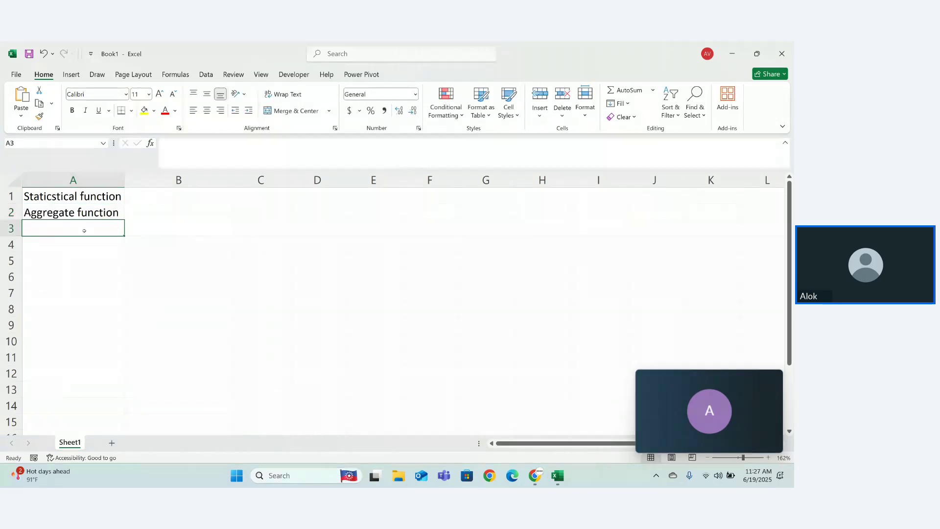
# Enter "sum" in cell A3 as the first function of the list
pyautogui.write('A')
pyautogui.press('BackSpace')
pyautogui.write('sum')
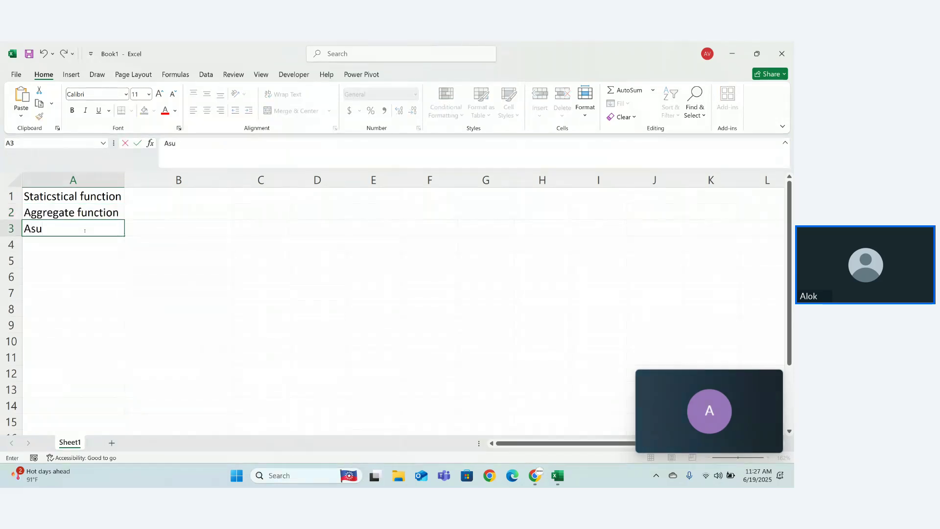
pyautogui.press('BackSpace')
pyautogui.press('BackSpace')
pyautogui.press('BackSpace')
pyautogui.press('BackSpace')
pyautogui.write('sum')
pyautogui.press('Return')
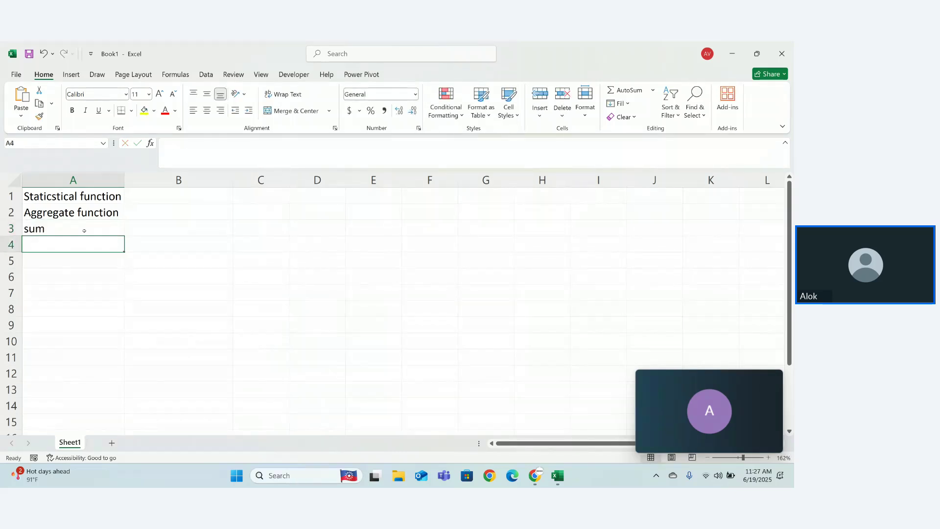
# List the remaining functions min, max, count and Avg in cells A4 to A7
pyautogui.write('min')
pyautogui.press('Return')
pyautogui.write('max')
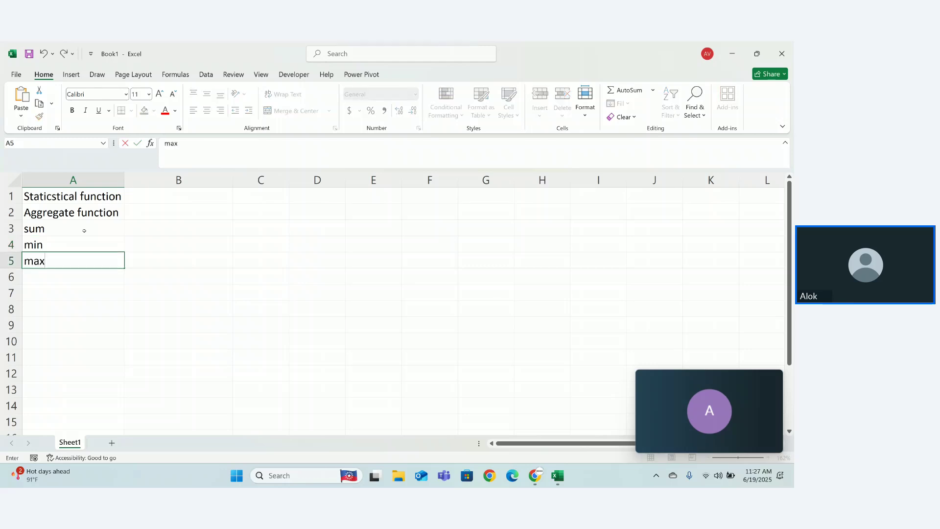
pyautogui.press('Return')
pyautogui.write('count')
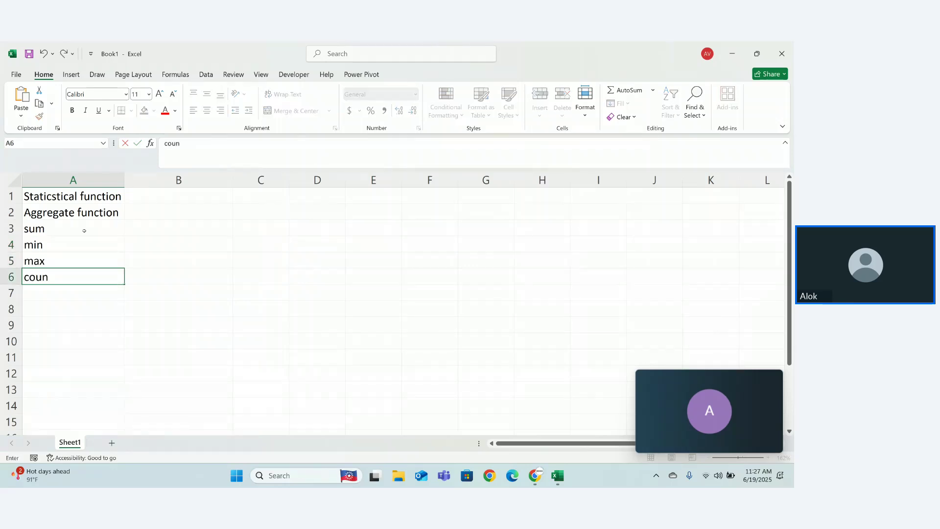
pyautogui.hotkey('ctrl', 'Return')
pyautogui.press('Return')
pyautogui.write('A')
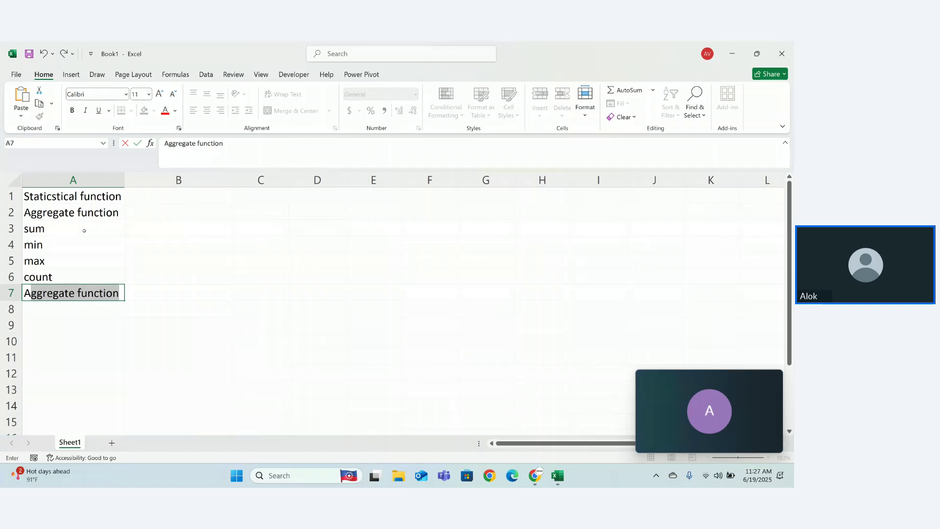
pyautogui.write('vg')
pyautogui.press('Return')
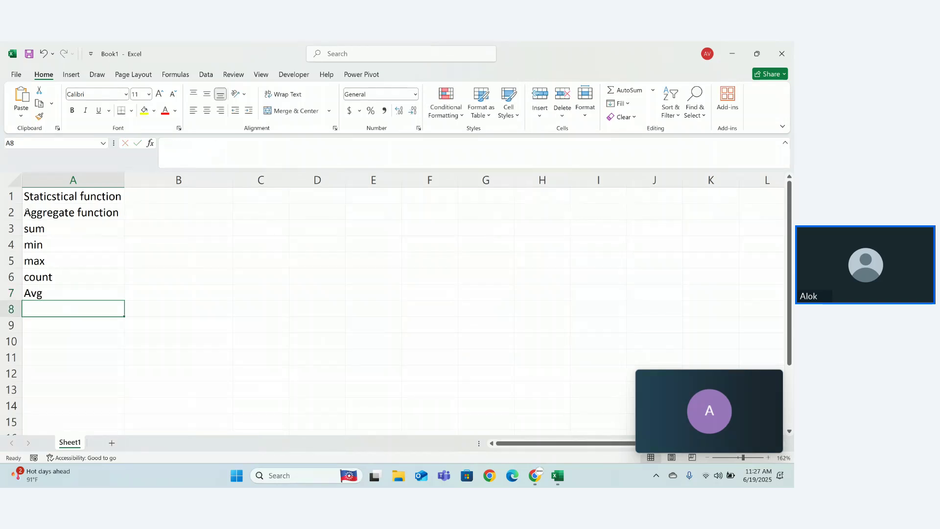
# Fill cell A1 with yellow and give cell A2 a blue fill with red text
pyautogui.click(29, 197)
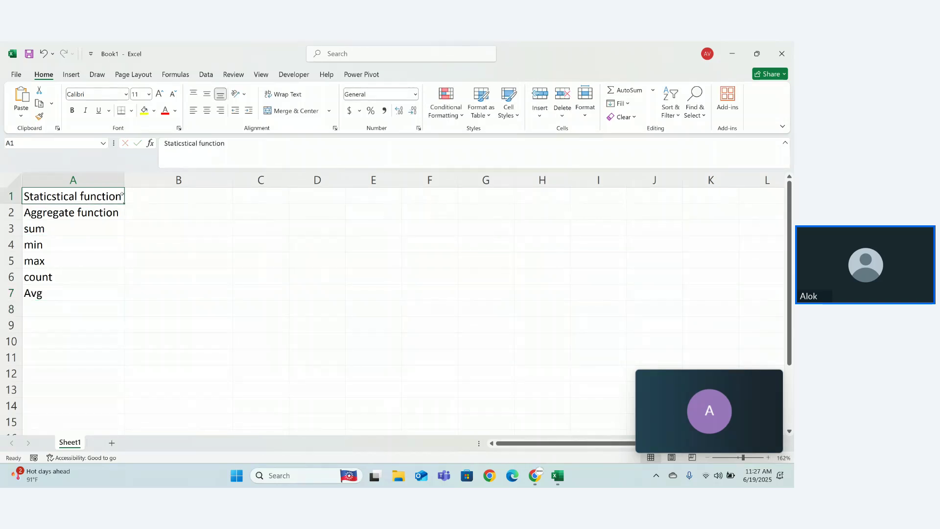
pyautogui.click(144, 110)
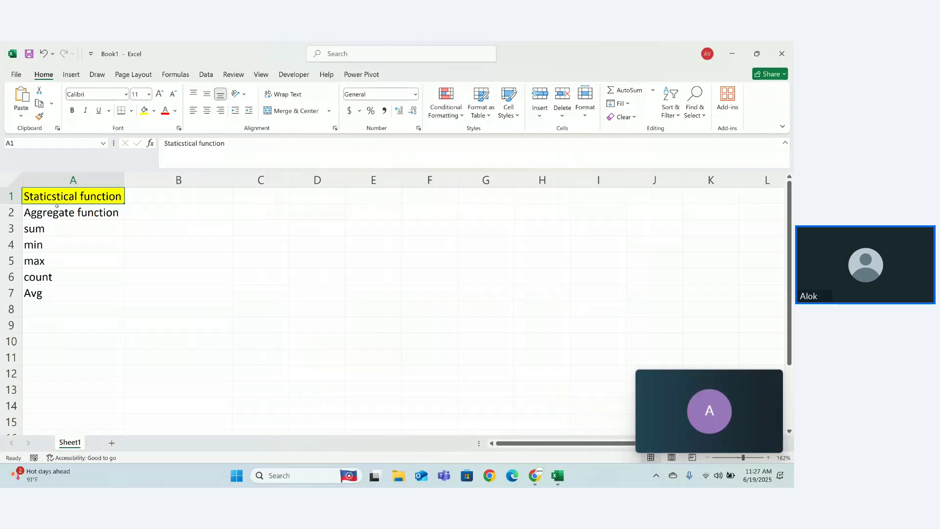
pyautogui.click(40, 213)
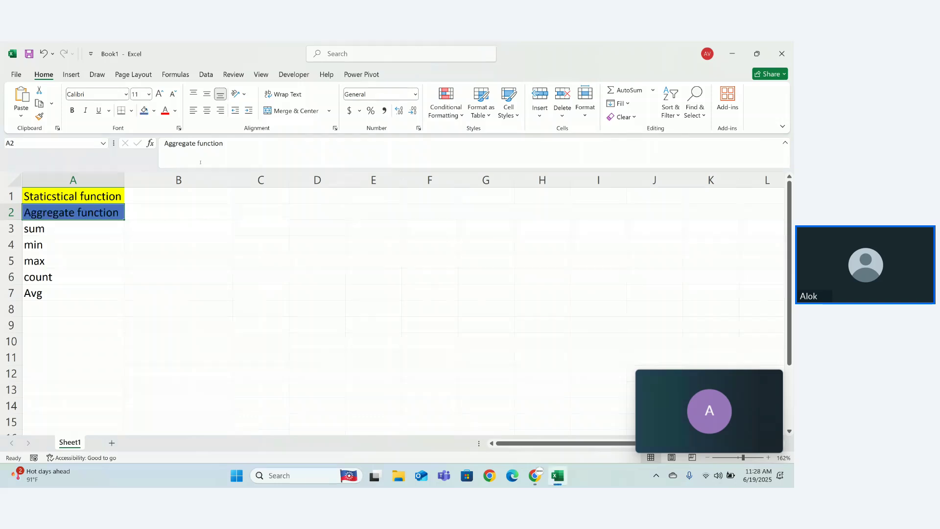
pyautogui.click(165, 110)
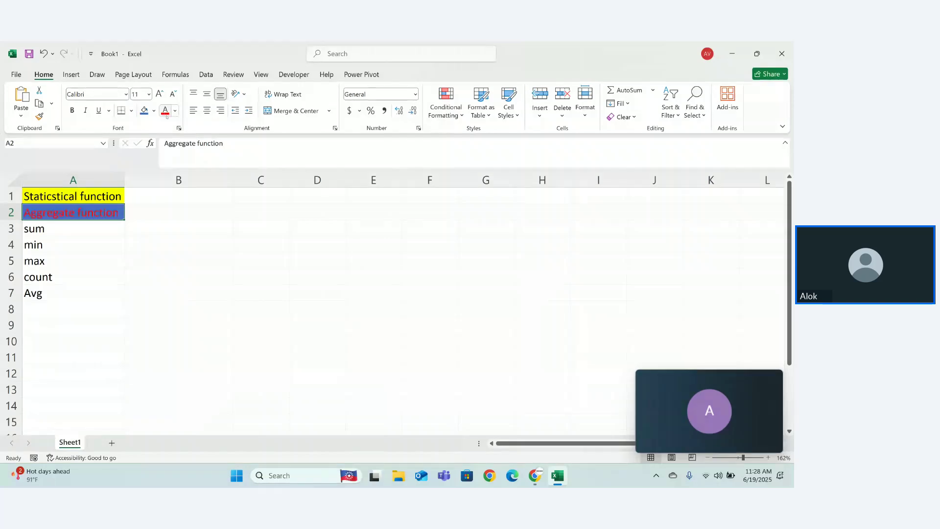
# Change the text of cell A2 to gold and enter "Mathmatical function" in cell B2
pyautogui.click(175, 112)
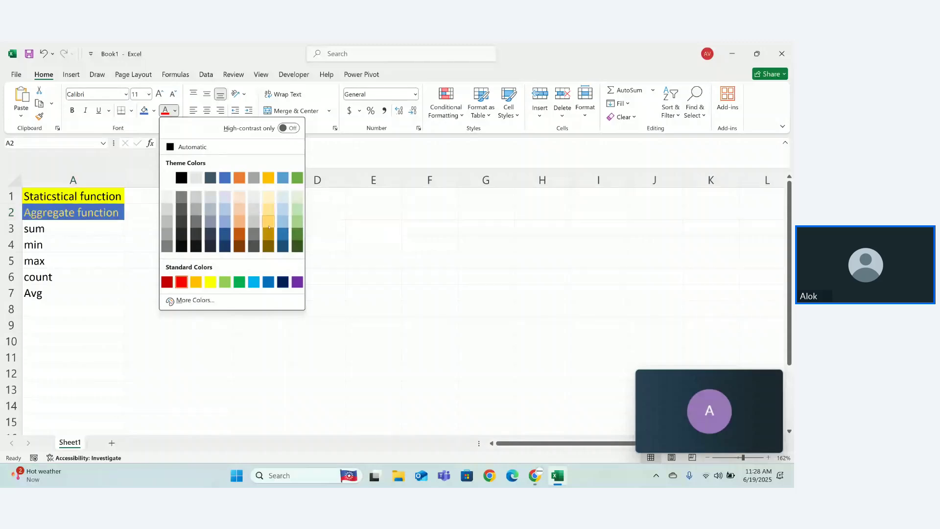
pyautogui.click(269, 226)
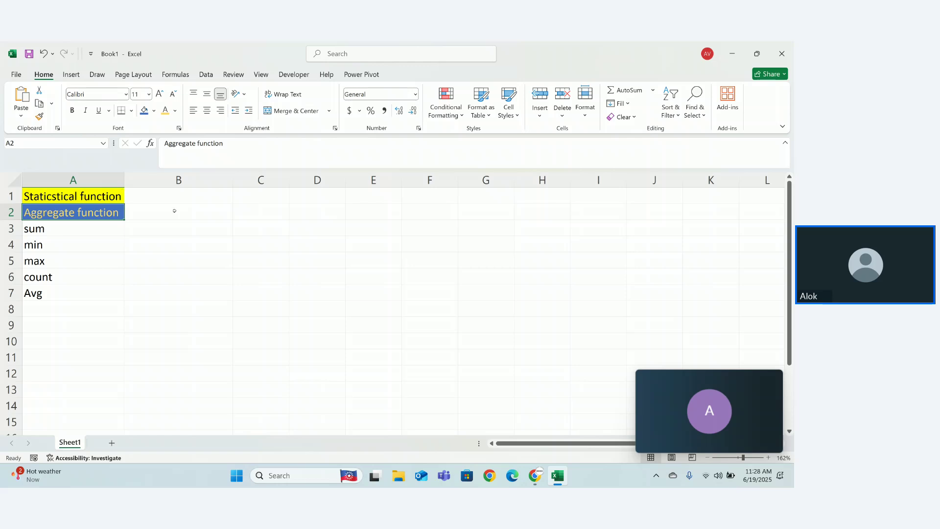
pyautogui.click(192, 216)
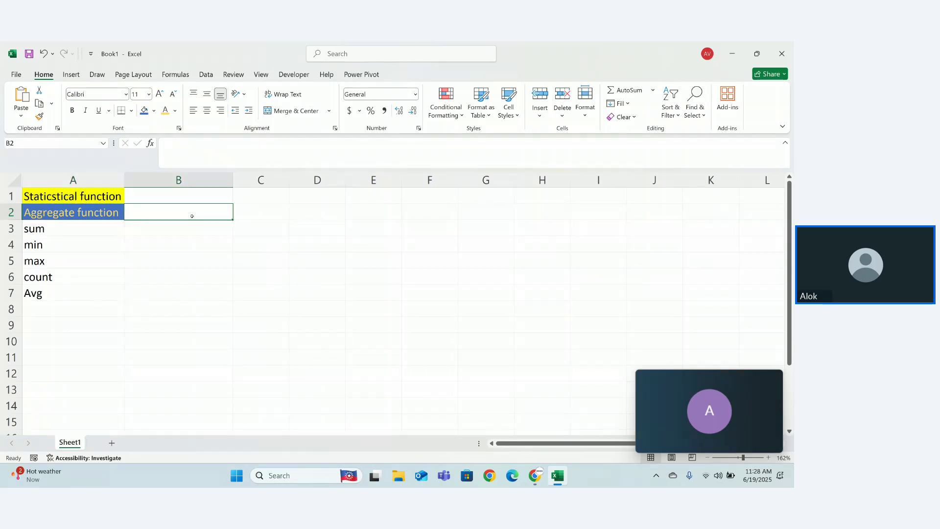
pyautogui.write('Math')
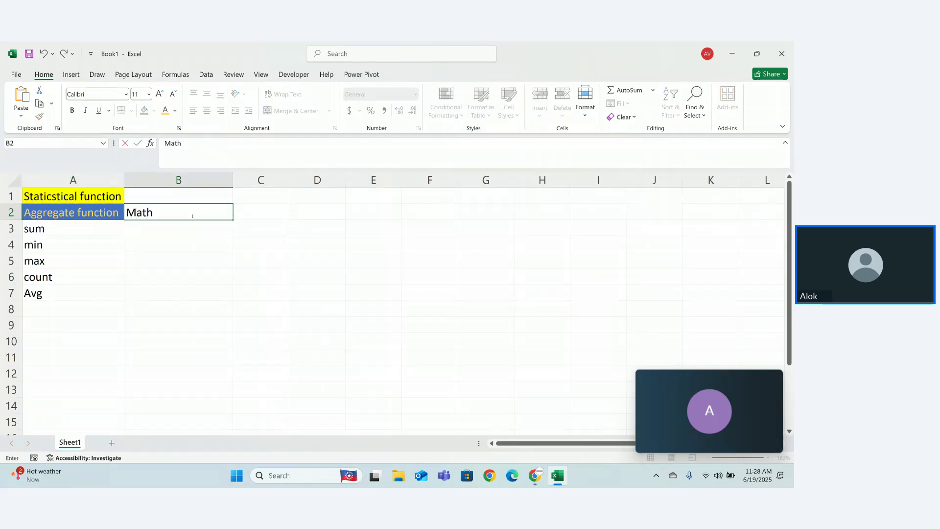
pyautogui.write('matical function')
pyautogui.hotkey('ctrl', 'Return')
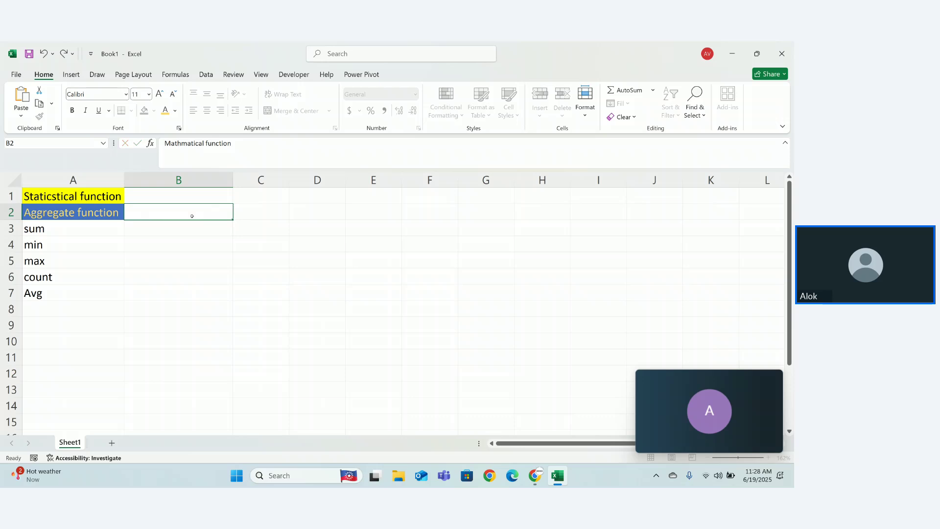
pyautogui.press('Return')
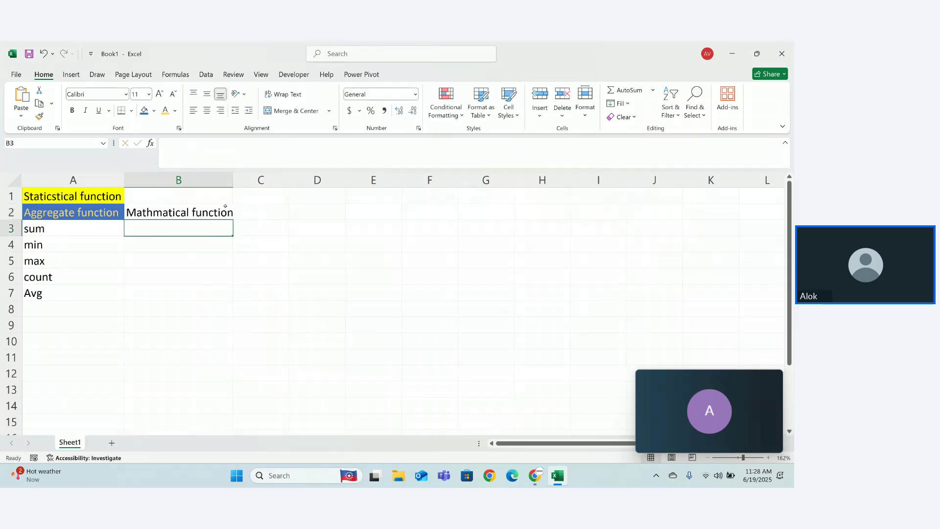
# Give the heading in cell B2 the same blue fill and gold text as cell A2
pyautogui.click(183, 213)
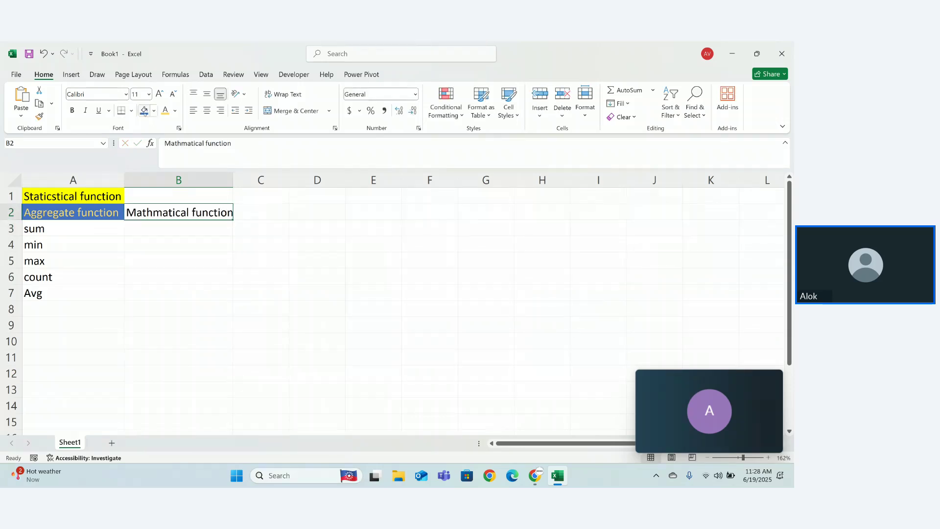
pyautogui.click(143, 110)
pyautogui.click(170, 112)
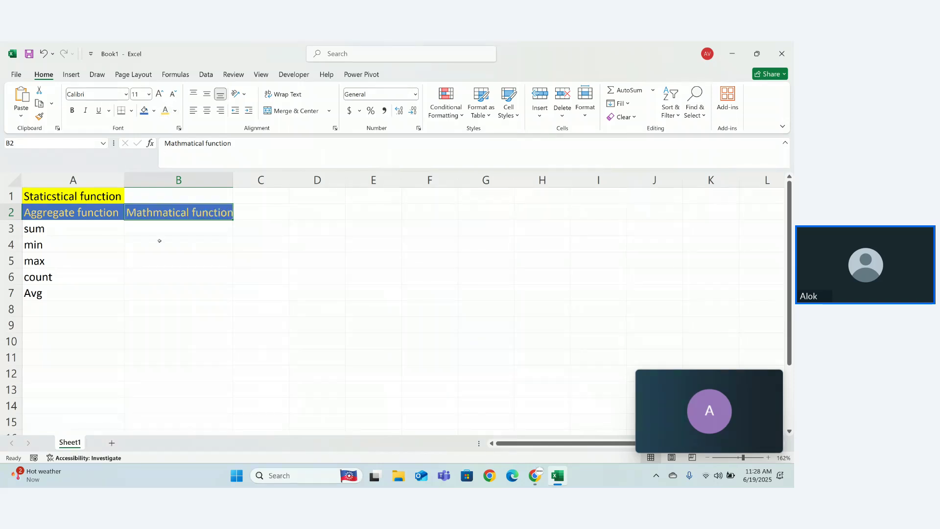
pyautogui.click(156, 232)
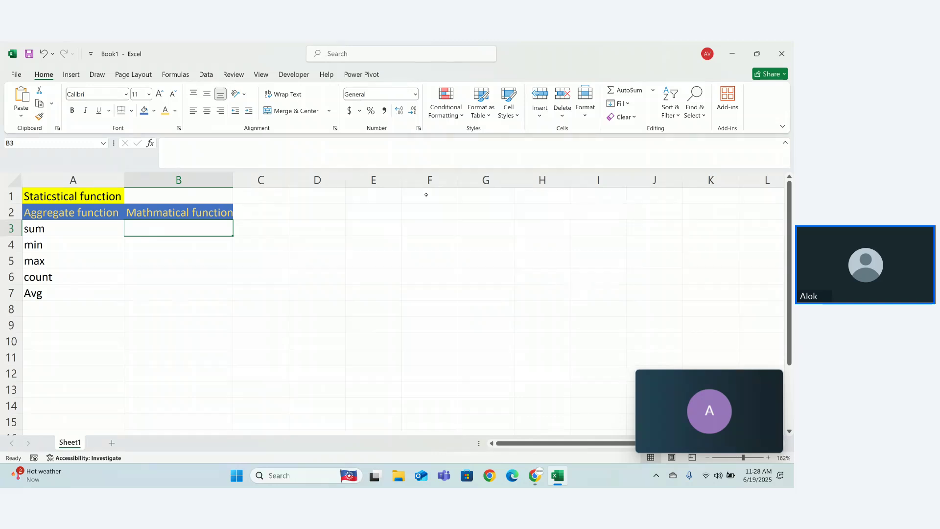
# Enter the numbers 1, 2, 3 and 4 across cells F2 to I2
pyautogui.click(459, 226)
pyautogui.click(442, 214)
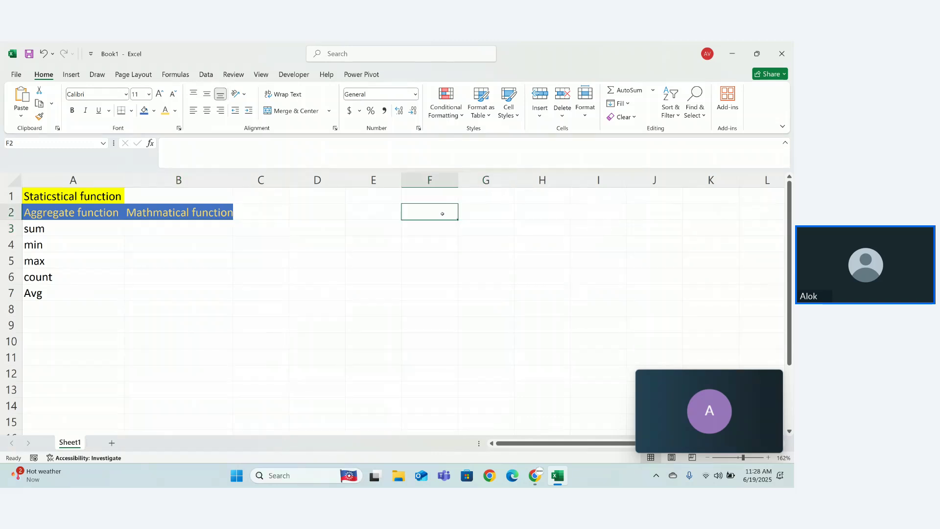
pyautogui.write('1')
pyautogui.press('Tab')
pyautogui.write('2')
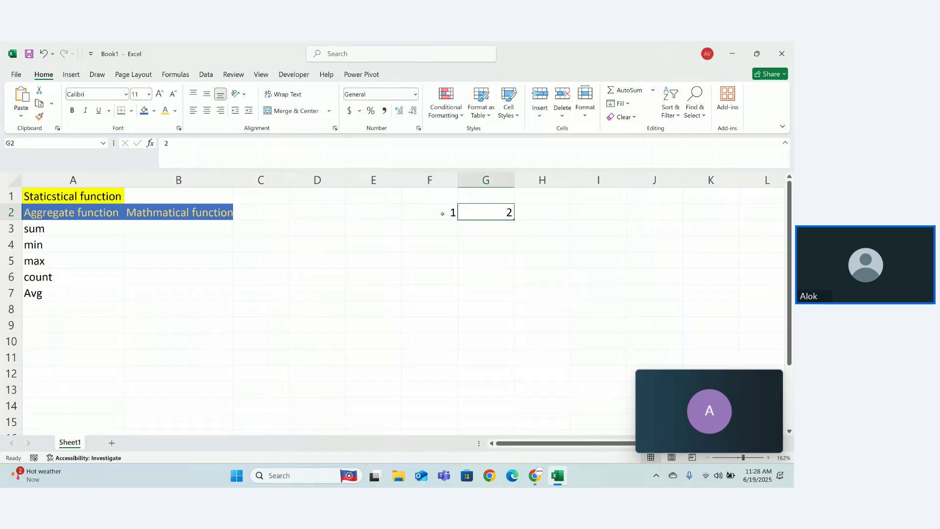
pyautogui.press('Tab')
pyautogui.write('3')
pyautogui.press('Tab')
pyautogui.write('4')
pyautogui.press('Down')
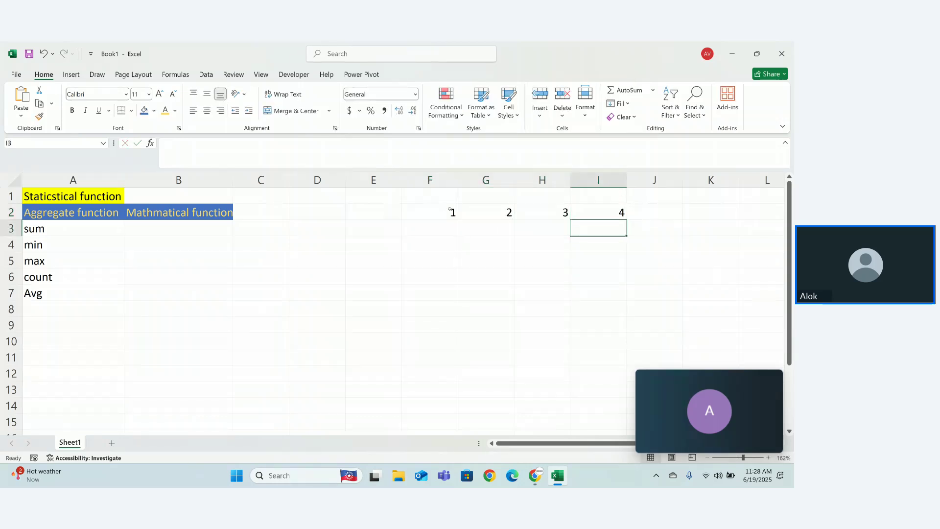
# Enter 5 in cell F3 and 54 in cell F4, leaving cell E3 empty
pyautogui.click(446, 230)
pyautogui.write('5')
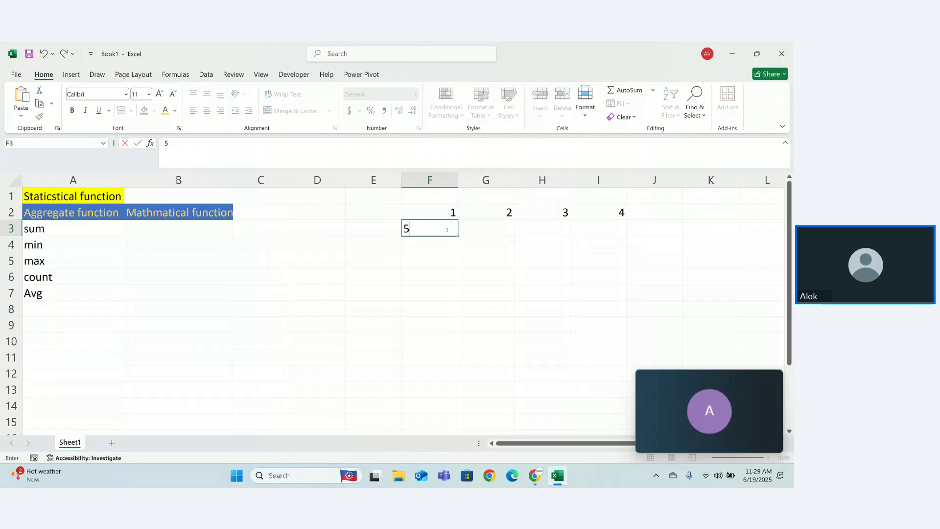
pyautogui.press('Left')
pyautogui.write('23')
pyautogui.press('BackSpace')
pyautogui.press('BackSpace')
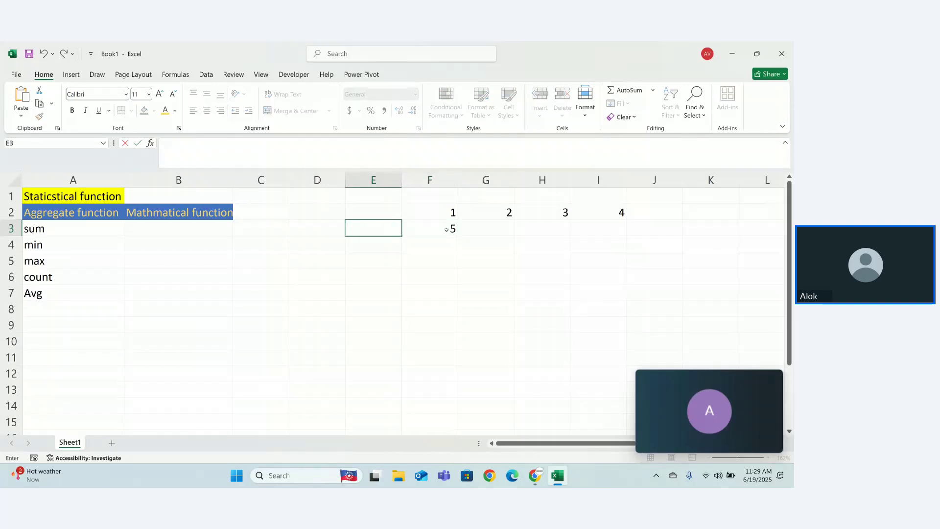
pyautogui.press('Return')
pyautogui.write('54')
pyautogui.press('Return')
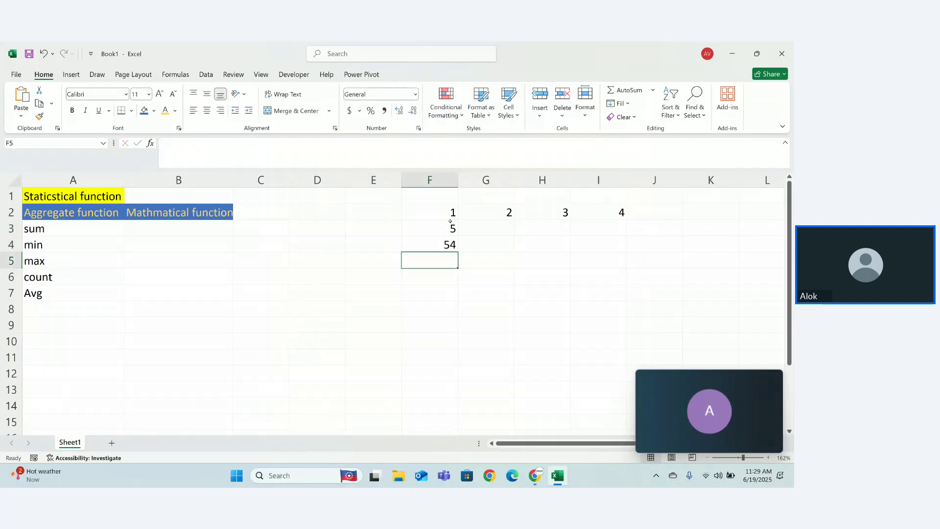
# Extend the F2:F3 series down to F7, undo its fill across to column I, and extend the F2:G2 series to I2
pyautogui.click(450, 214)
pyautogui.moveTo(451, 216); pyautogui.dragTo(620, 275)
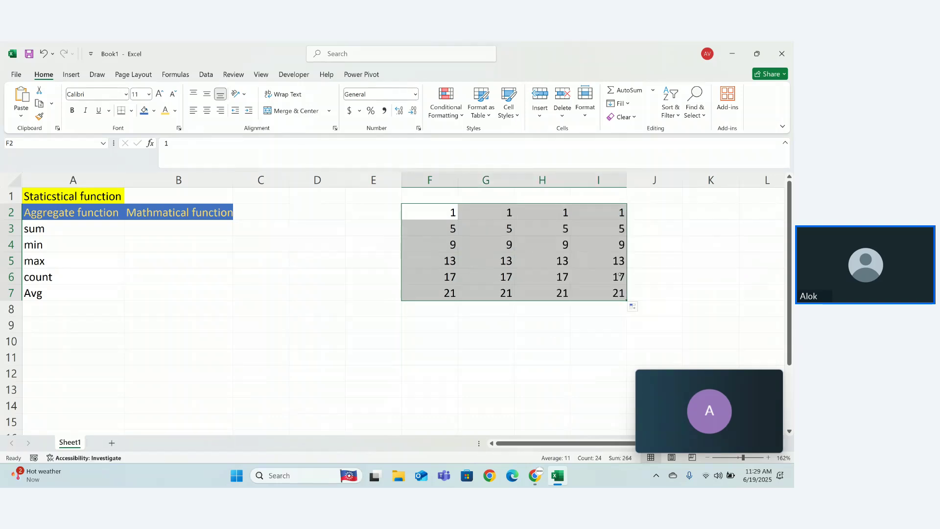
pyautogui.click(542, 341)
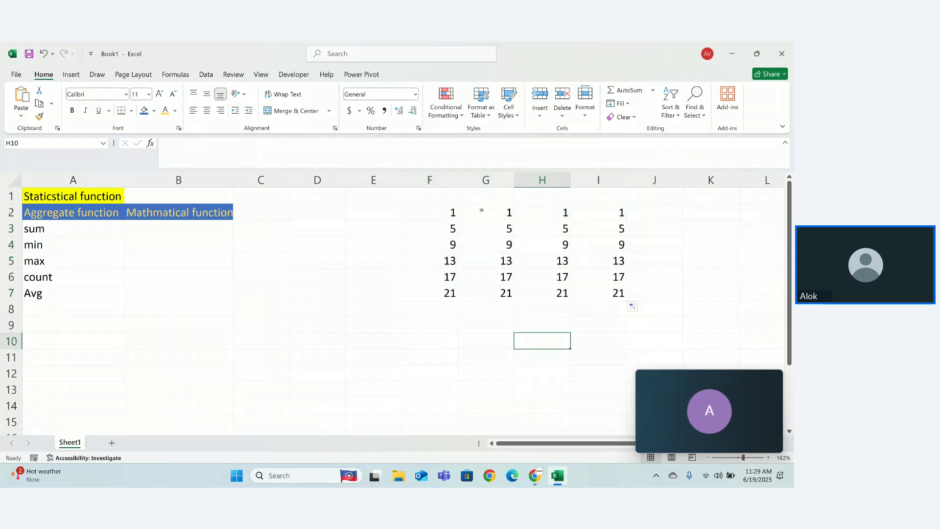
pyautogui.hotkey('ctrl', 'z')
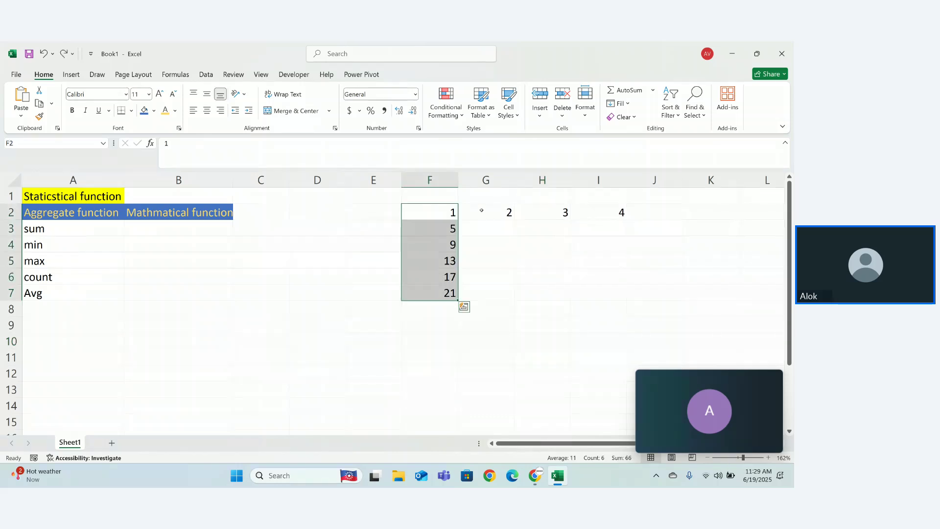
pyautogui.click(481, 210)
pyautogui.moveTo(440, 210); pyautogui.dragTo(614, 217)
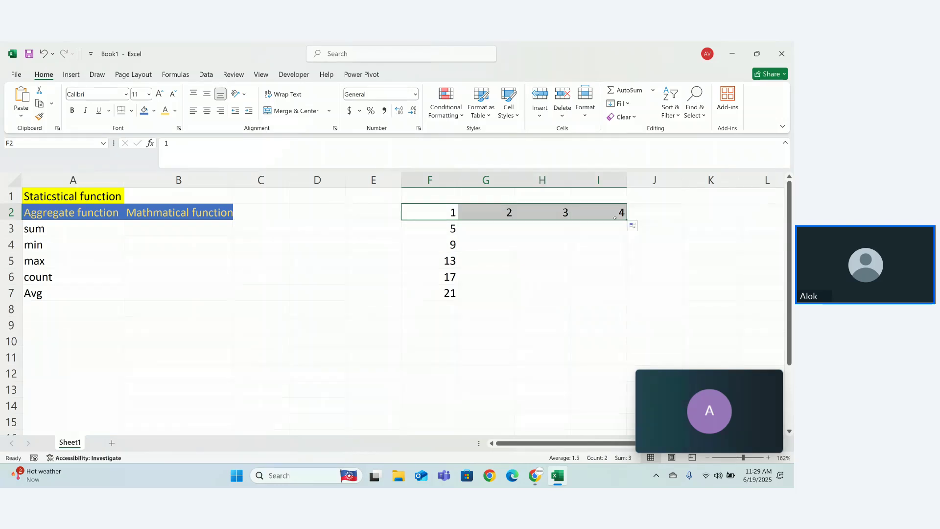
# Enter 7 in cell G3 and 12 in cell H3
pyautogui.click(476, 228)
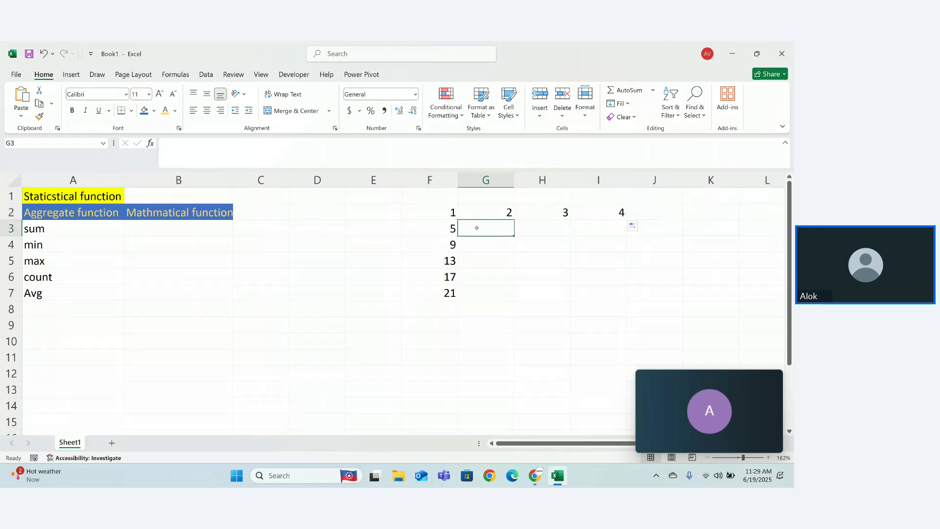
pyautogui.write('7')
pyautogui.press('Tab')
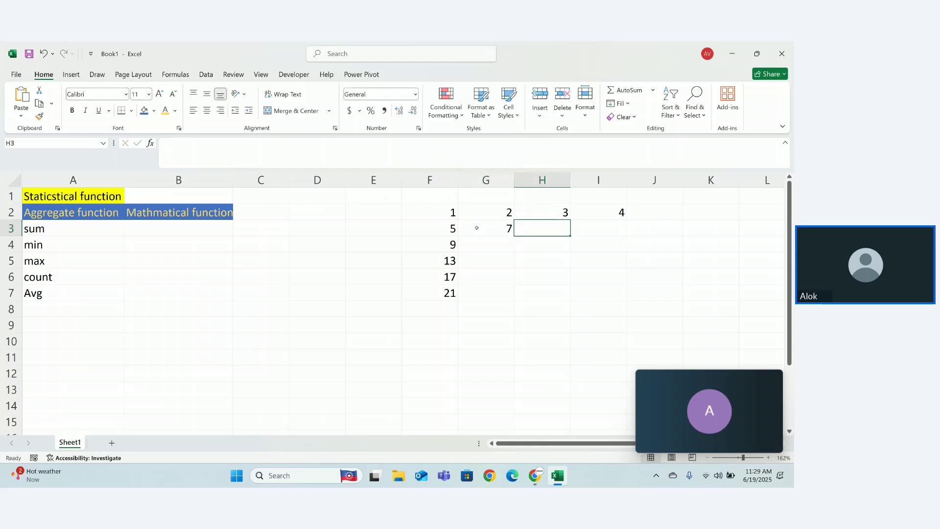
pyautogui.write('12')
pyautogui.press('Tab')
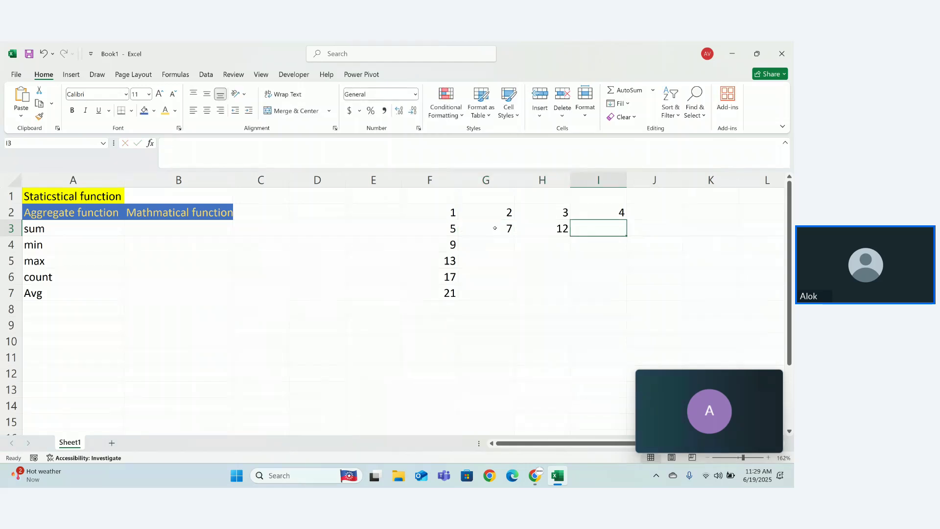
# Undo the fill of G2:G3 across to column I and extend the G2:G3 series down to G7 instead
pyautogui.moveTo(508, 212); pyautogui.dragTo(625, 237)
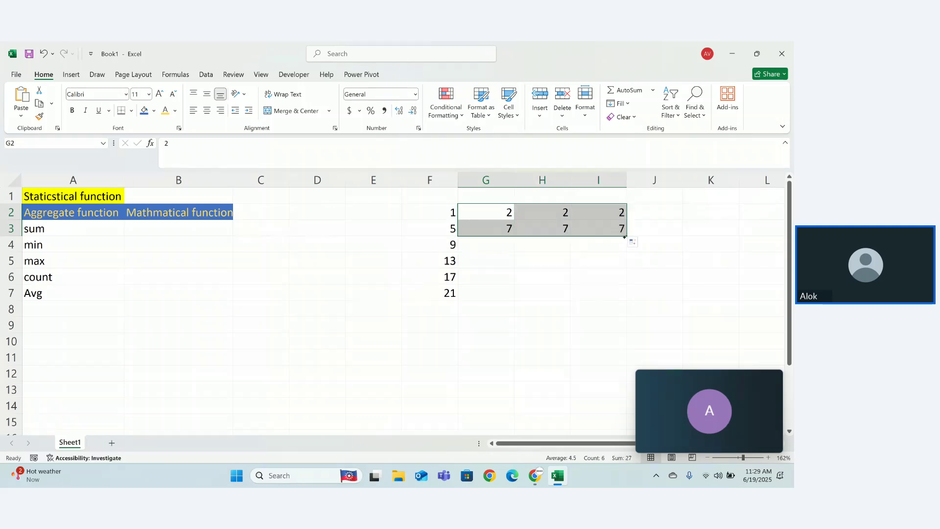
pyautogui.hotkey('ctrl', 'z')
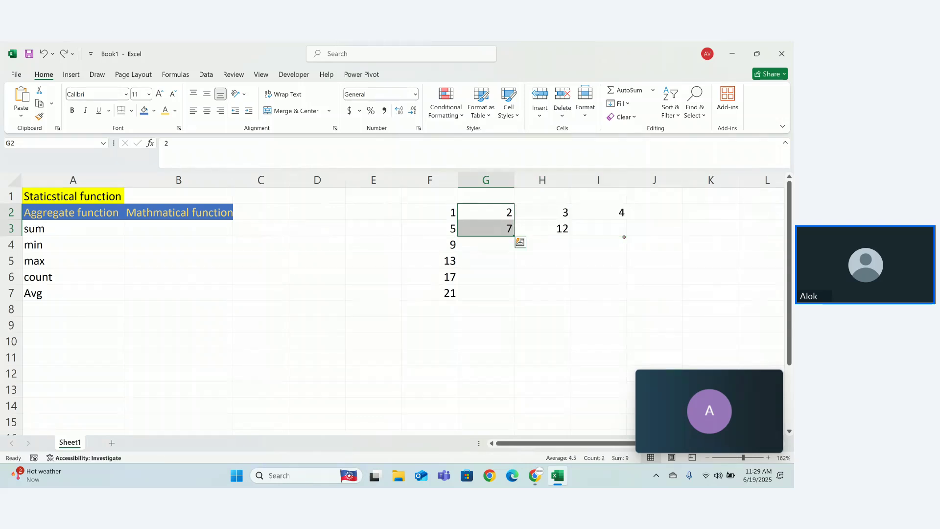
pyautogui.moveTo(538, 231); pyautogui.dragTo(516, 293)
pyautogui.hotkey('ctrl', 'z')
pyautogui.click(552, 255)
pyautogui.click(552, 211)
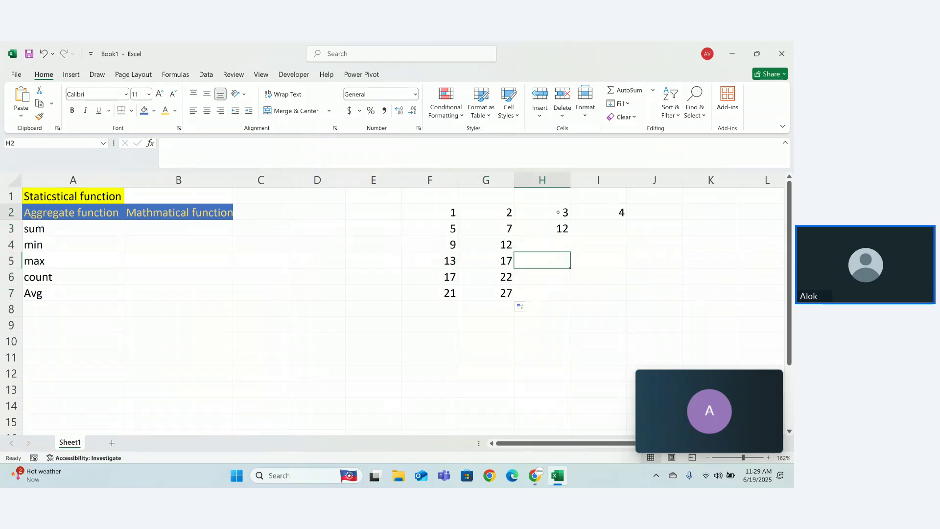
pyautogui.doubleClick(553, 212)
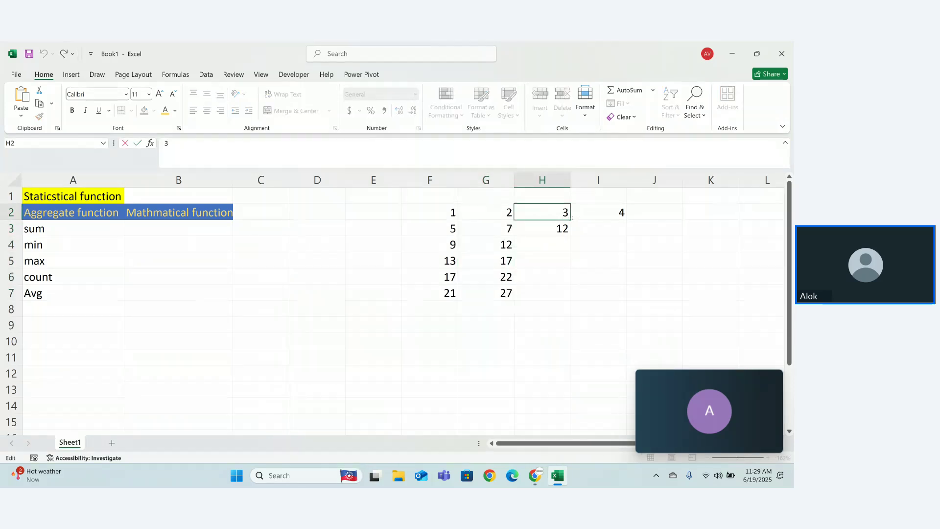
pyautogui.click(577, 227)
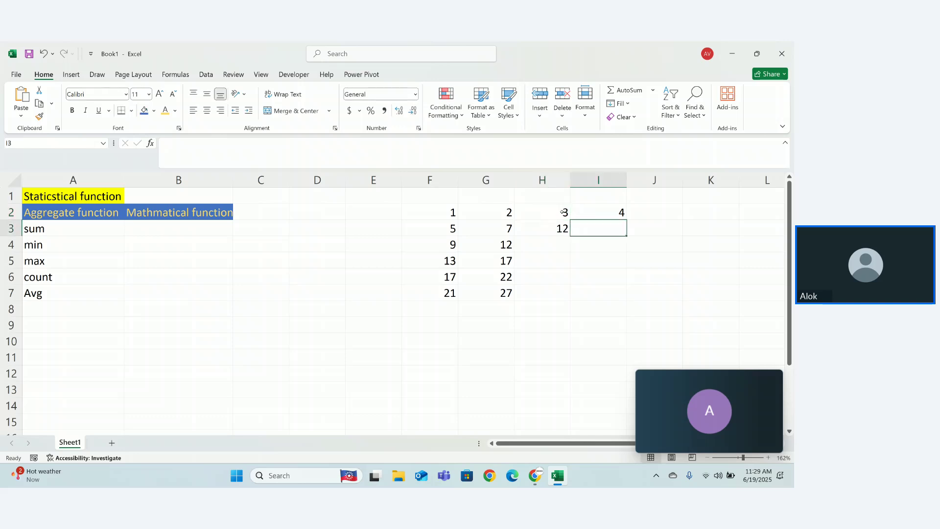
pyautogui.click(561, 211)
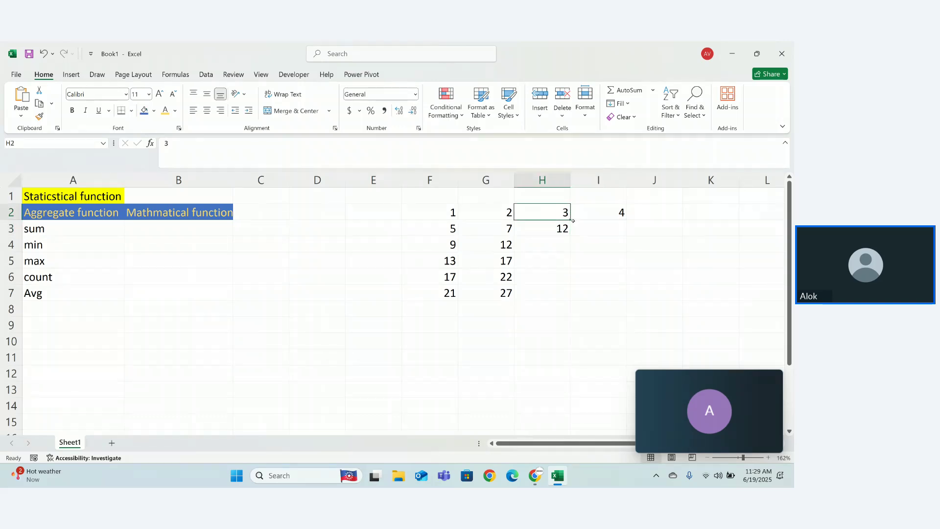
pyautogui.moveTo(573, 223); pyautogui.dragTo(579, 270)
pyautogui.click(556, 213)
pyautogui.moveTo(567, 217); pyautogui.dragTo(571, 297)
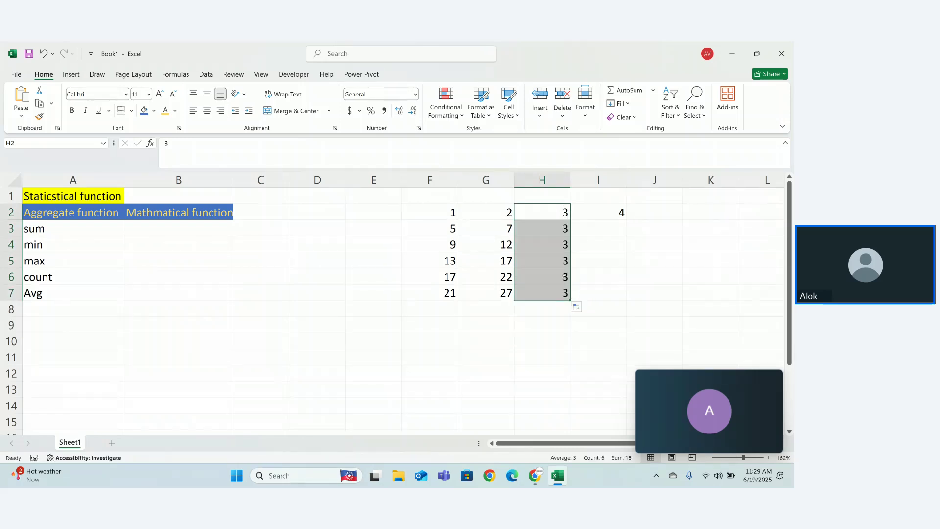
pyautogui.hotkey('ctrl', 'z')
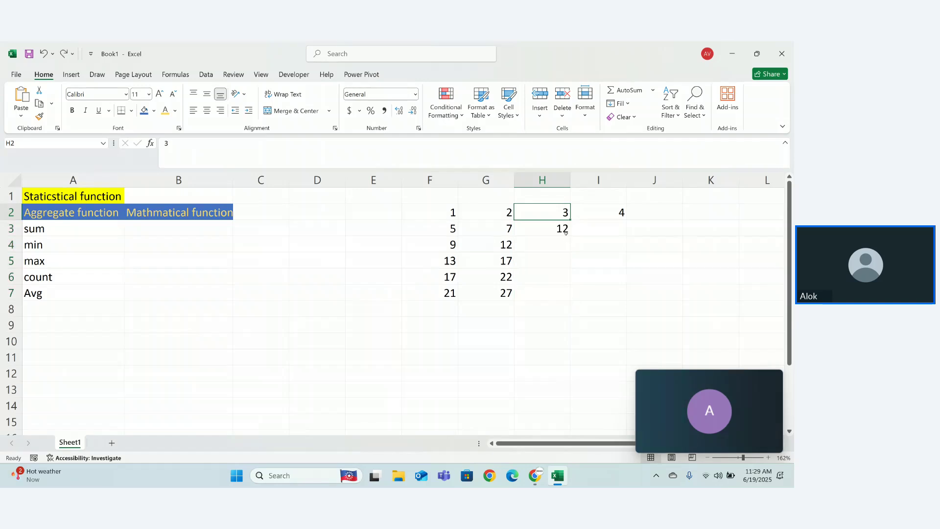
pyautogui.moveTo(569, 218); pyautogui.dragTo(571, 231)
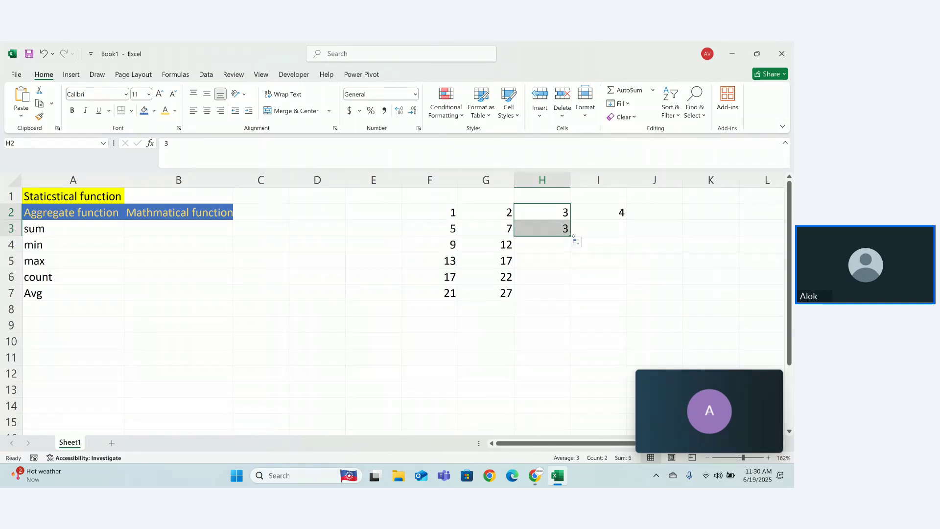
pyautogui.hotkey('ctrl', 'z')
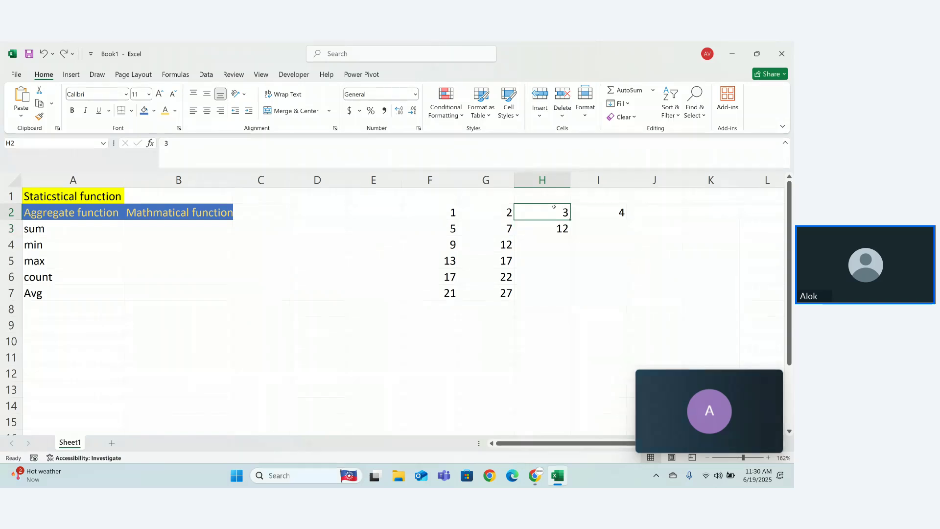
# Extend the H2:H3 series down to H7 and copy column H's values across to cells I2 to I7
pyautogui.moveTo(553, 206); pyautogui.dragTo(573, 300)
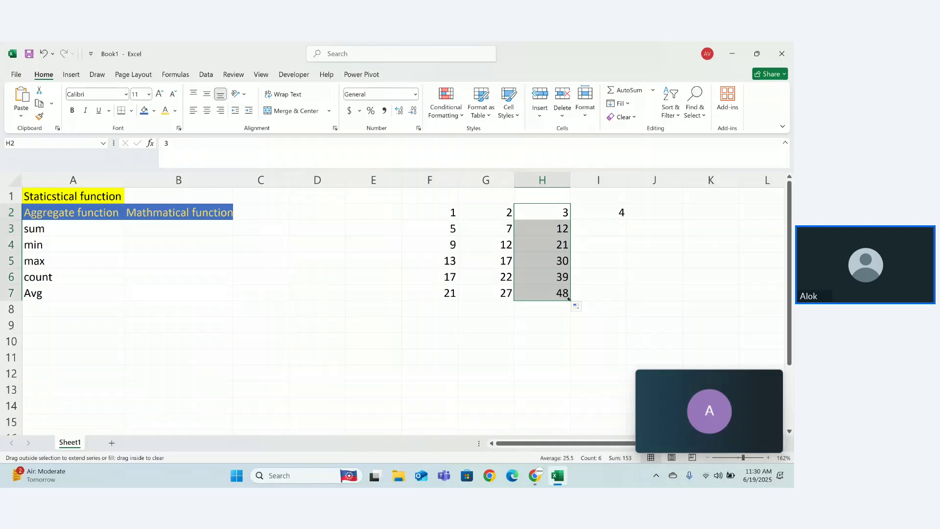
pyautogui.keyDown('shift'); pyautogui.click(615, 300); pyautogui.keyUp('shift')
pyautogui.hotkey('ctrl', 'r')
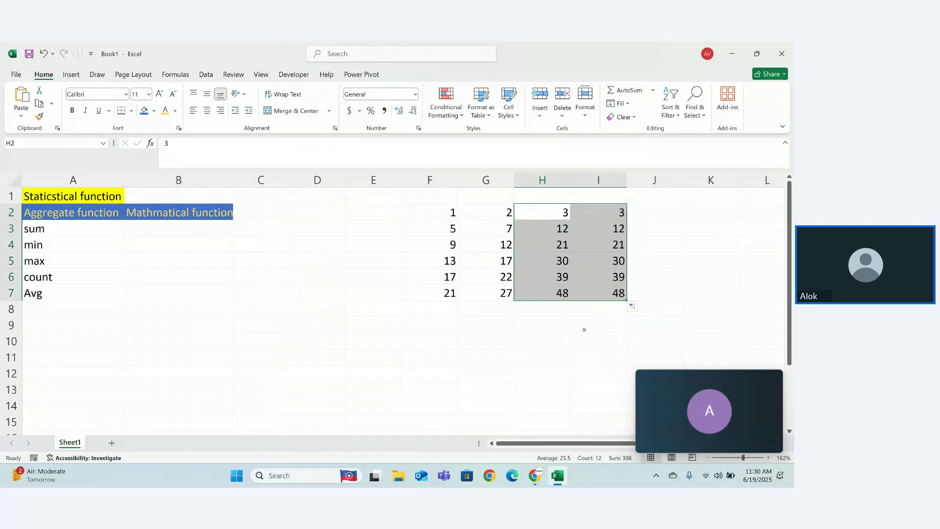
pyautogui.click(584, 329)
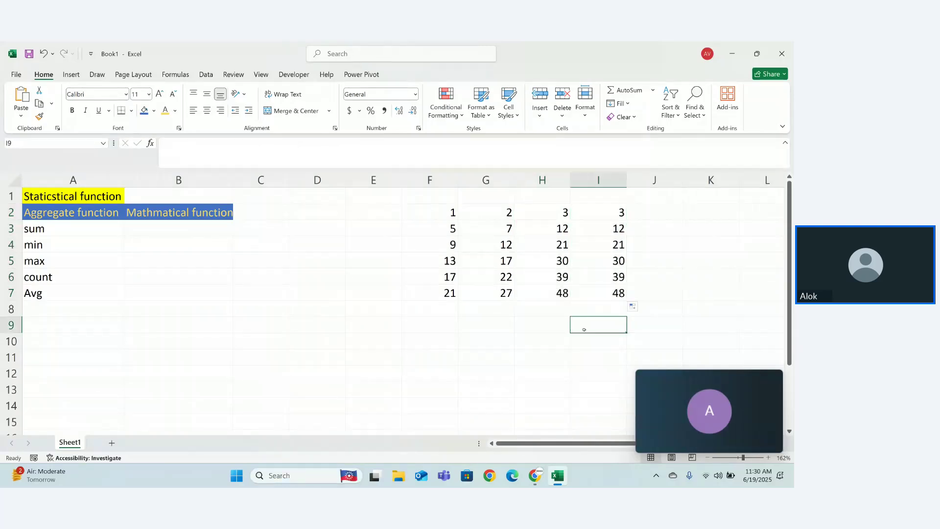
# Change the sample number in cell H5 to 50 and the one in cell I6 to 139
pyautogui.click(563, 255)
pyautogui.doubleClick(563, 254)
pyautogui.press('BackSpace')
pyautogui.write('5')
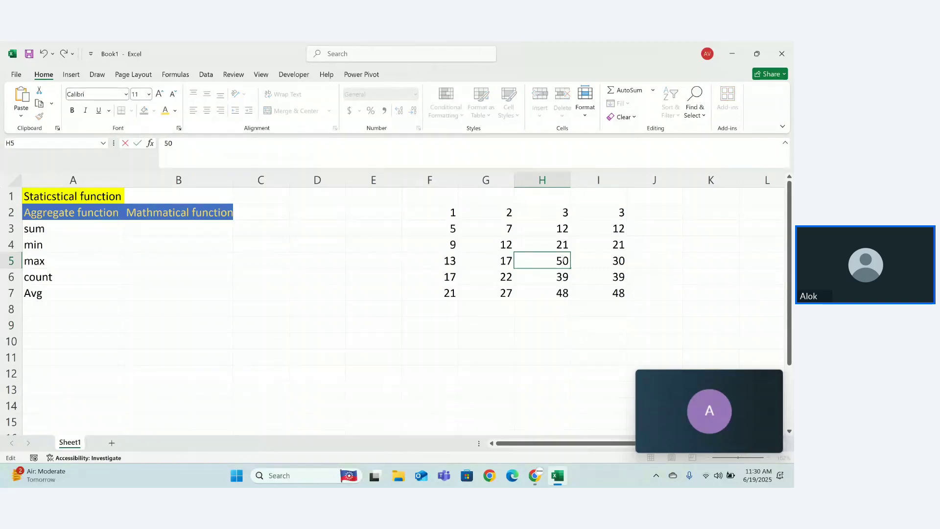
pyautogui.doubleClick(614, 278)
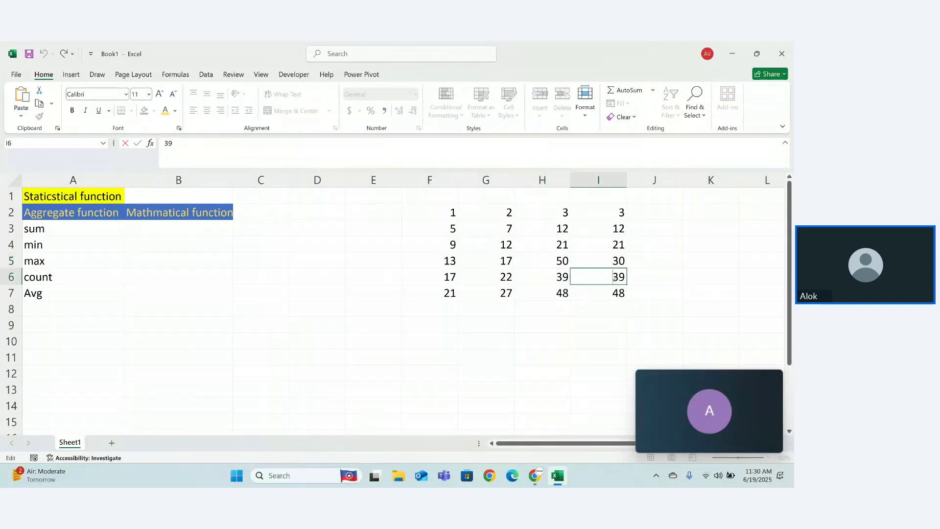
pyautogui.write('1')
# Change cell I3 to 2 and cell H7 to 658
pyautogui.doubleClick(617, 229)
pyautogui.press('BackSpace')
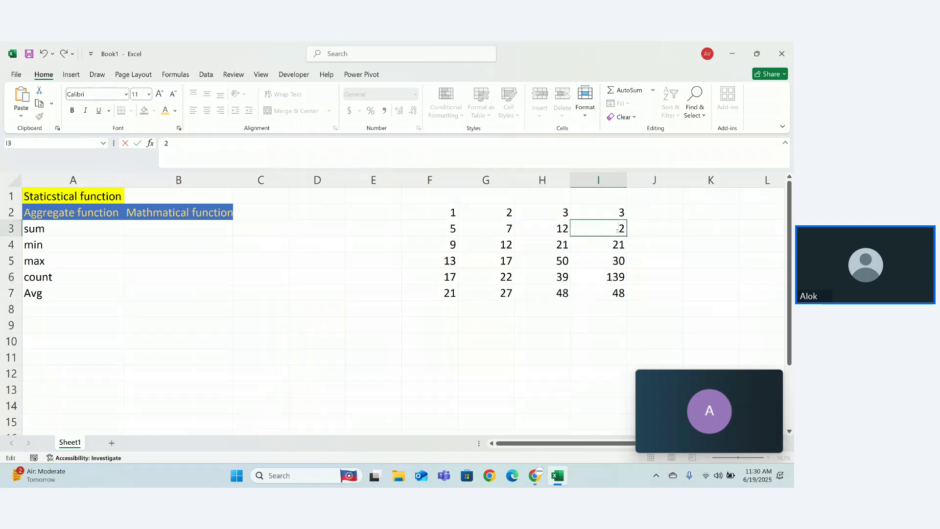
pyautogui.doubleClick(561, 293)
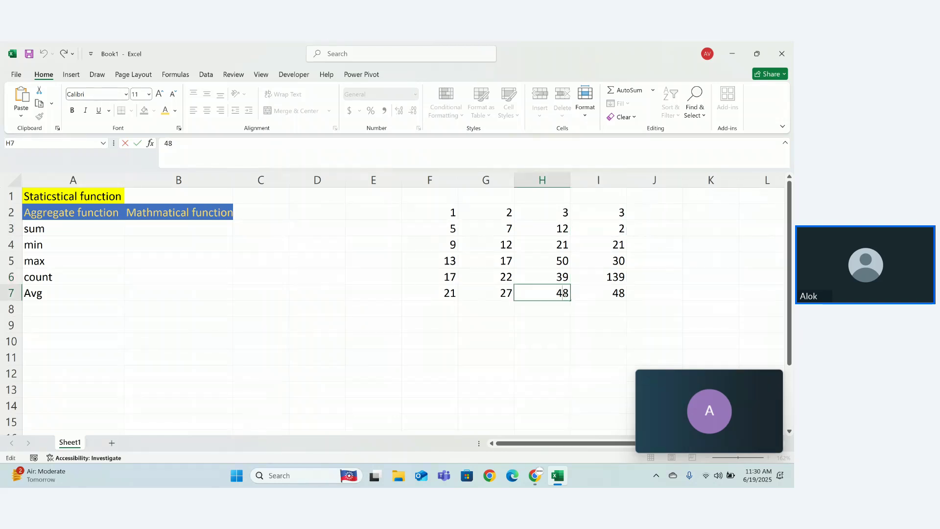
pyautogui.press('BackSpace')
pyautogui.write('65')
pyautogui.press('Return')
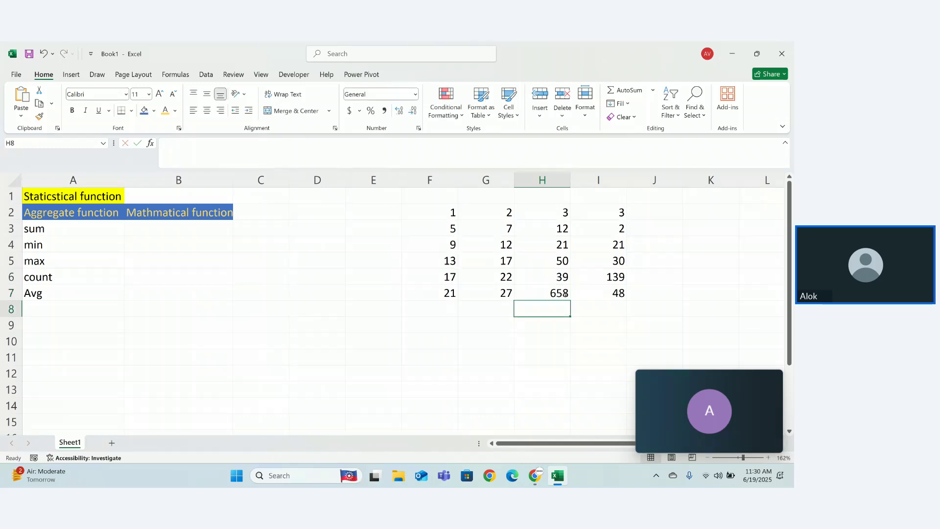
pyautogui.click(597, 323)
pyautogui.click(430, 324)
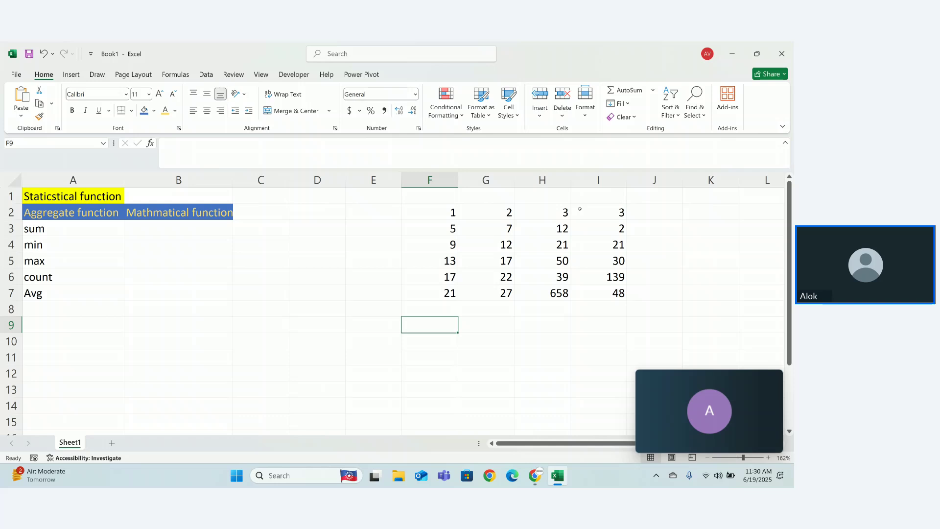
# Enter the label sum in cell B3 under the mathematical heading and in cell J2 beside the number block
pyautogui.click(161, 227)
pyautogui.write('sum')
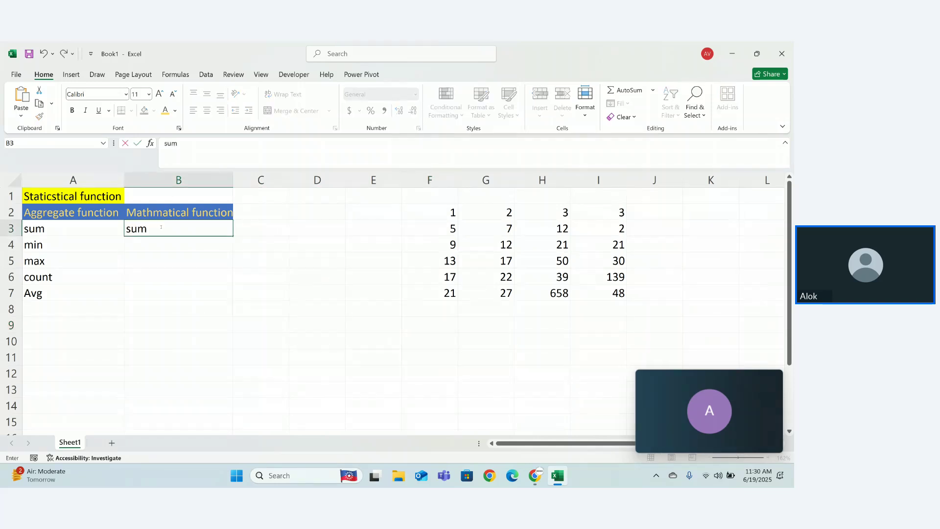
pyautogui.press('Return')
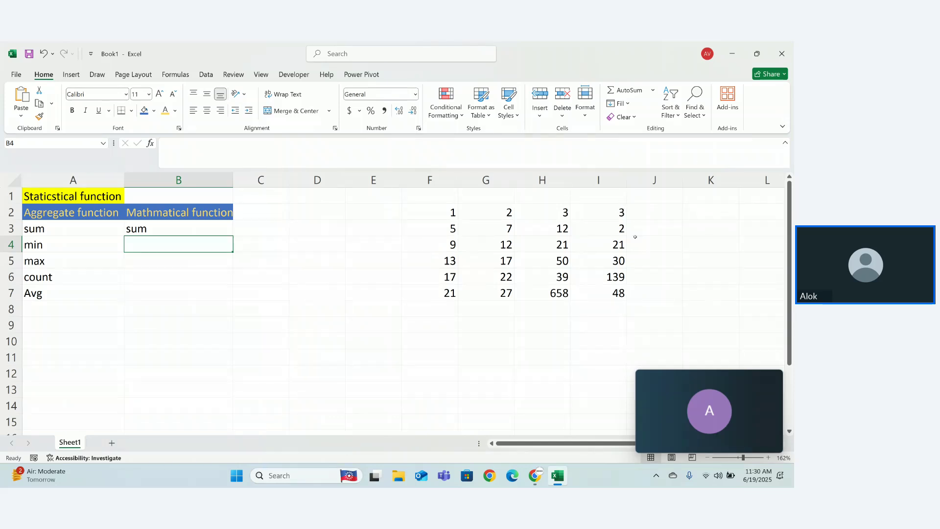
pyautogui.moveTo(573, 443); pyautogui.dragTo(592, 445)
pyautogui.click(558, 213)
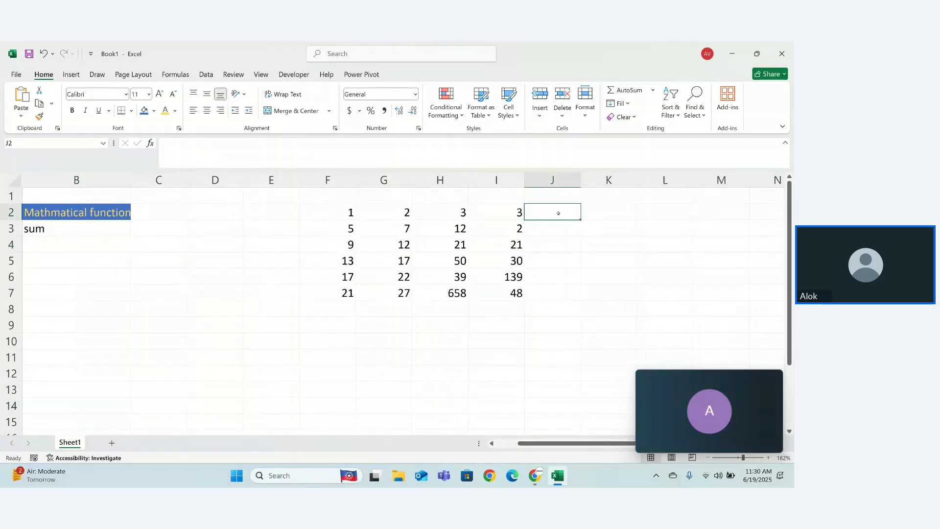
pyautogui.write('sum')
pyautogui.click(594, 216)
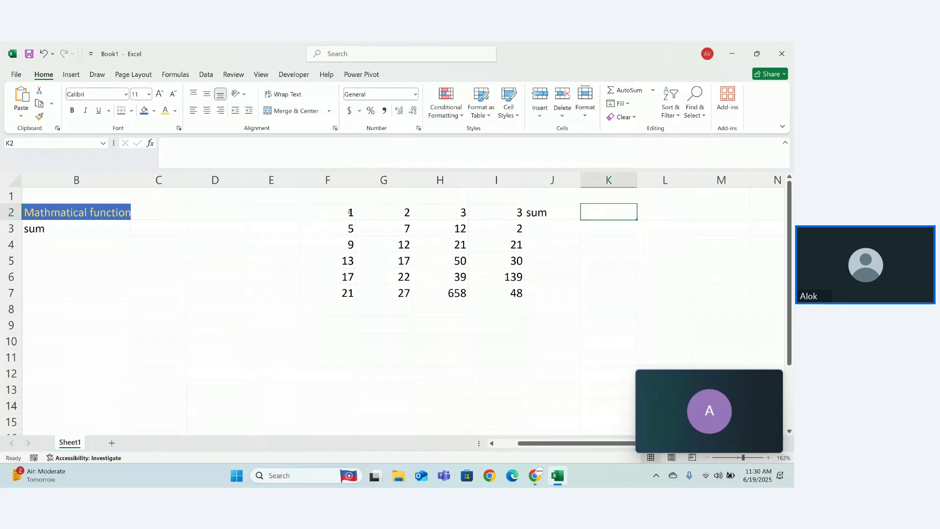
# Enter 1+2+3 without an equals sign in cell K2
pyautogui.click(350, 212)
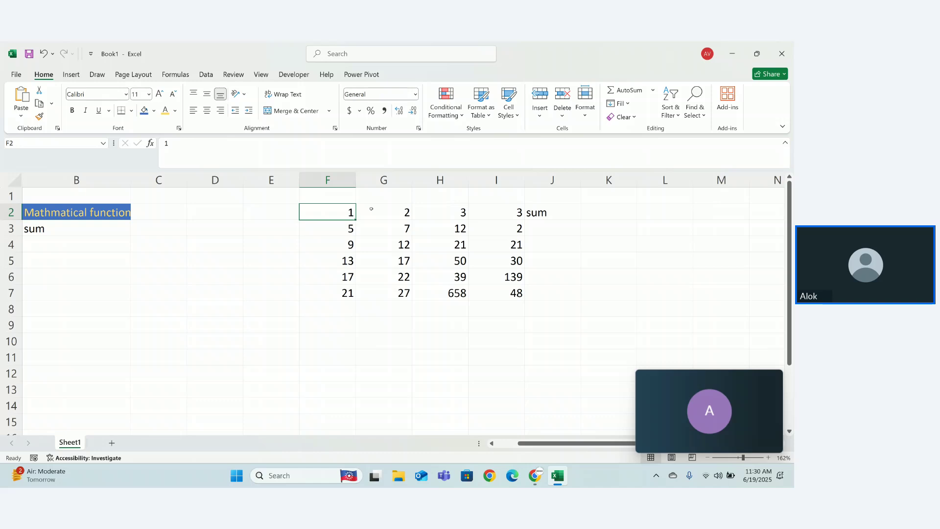
pyautogui.click(590, 212)
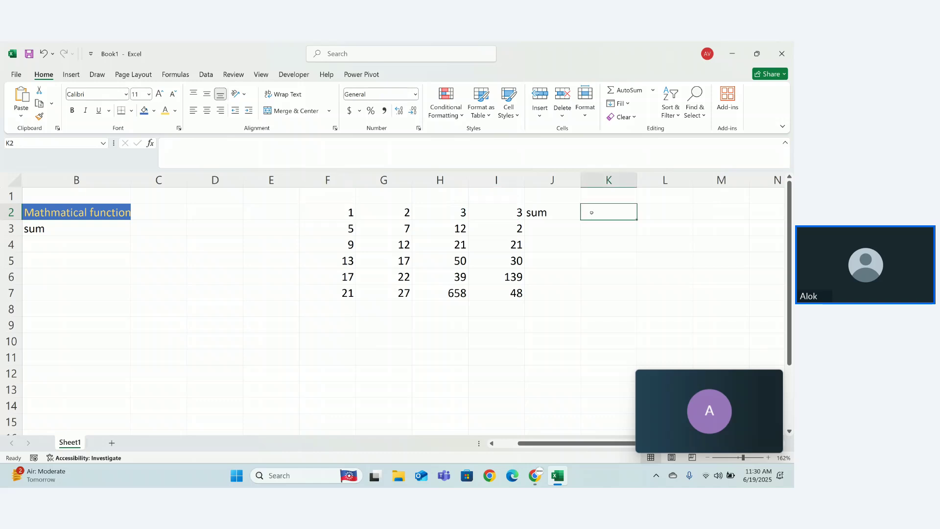
pyautogui.write('1+')
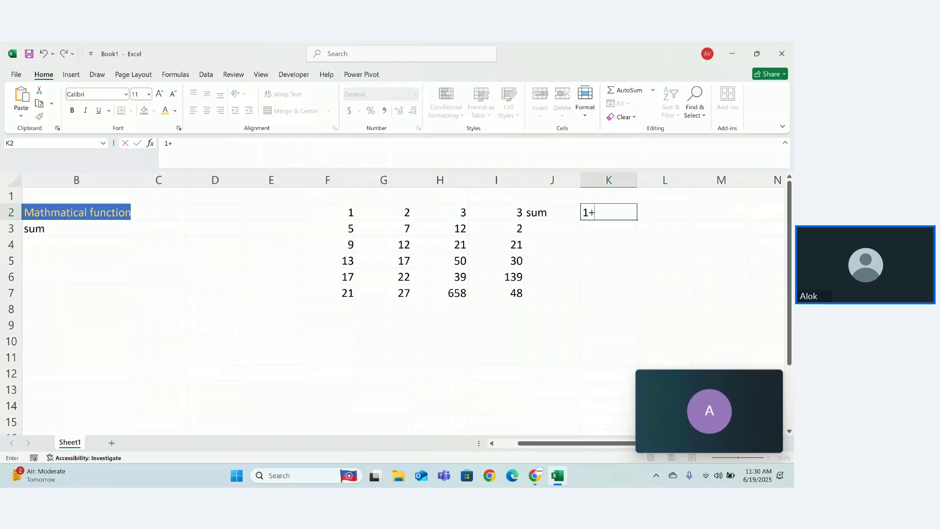
pyautogui.write('2+3')
pyautogui.press('Return')
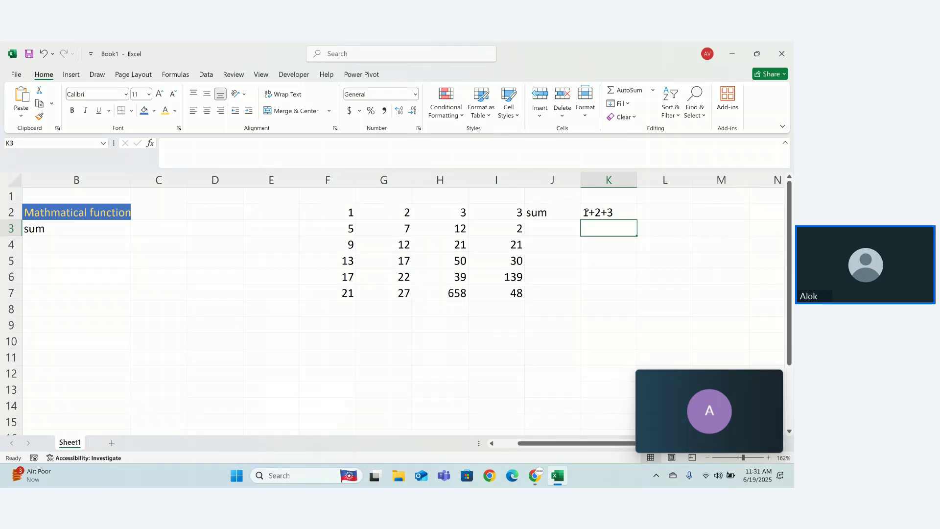
# Replace the content of cell K2 with f2+g2, without an equals sign
pyautogui.click(585, 211)
pyautogui.press('F2')
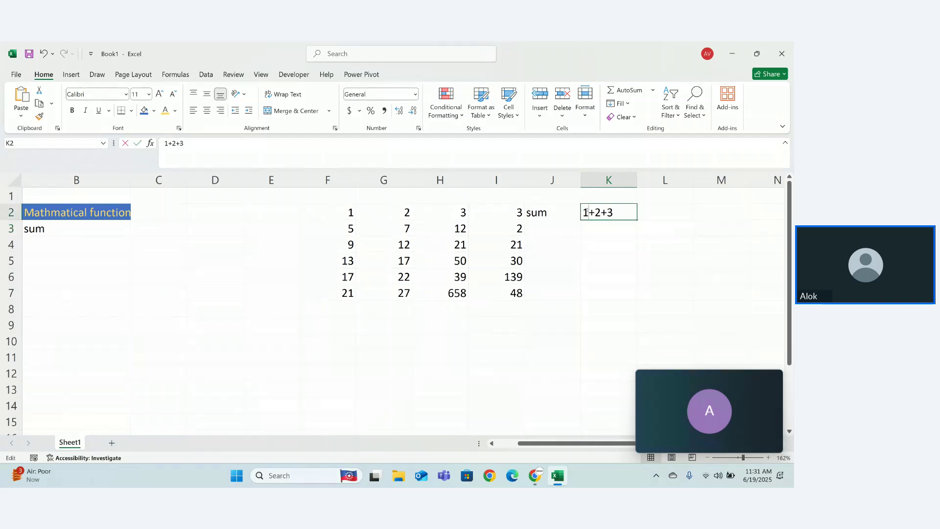
pyautogui.hotkey('shift', 'Left')
pyautogui.hotkey('shift', 'Left')
pyautogui.hotkey('shift', 'Home')
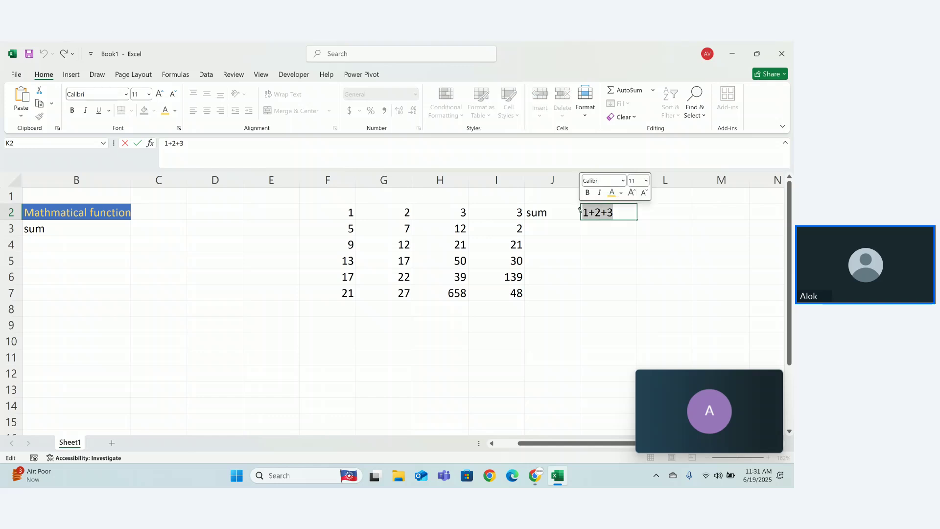
pyautogui.press('BackSpace')
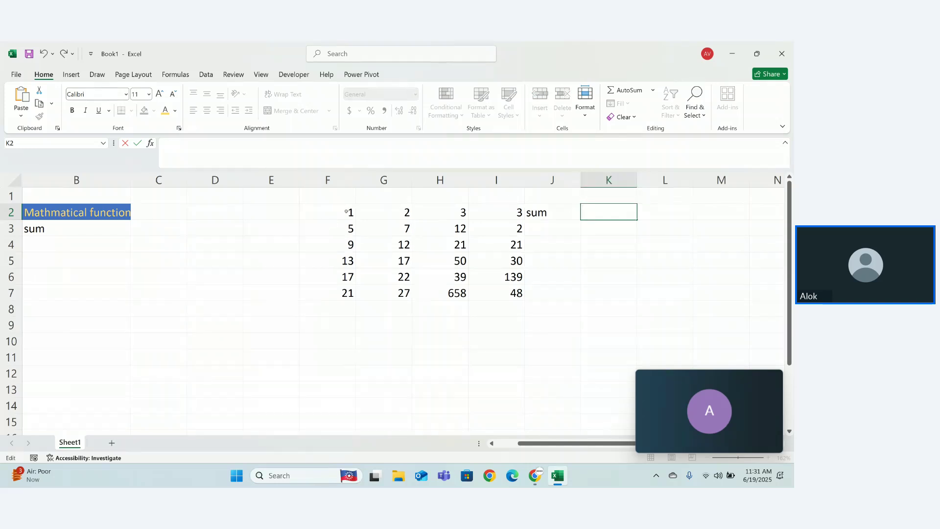
pyautogui.write('f2+g2')
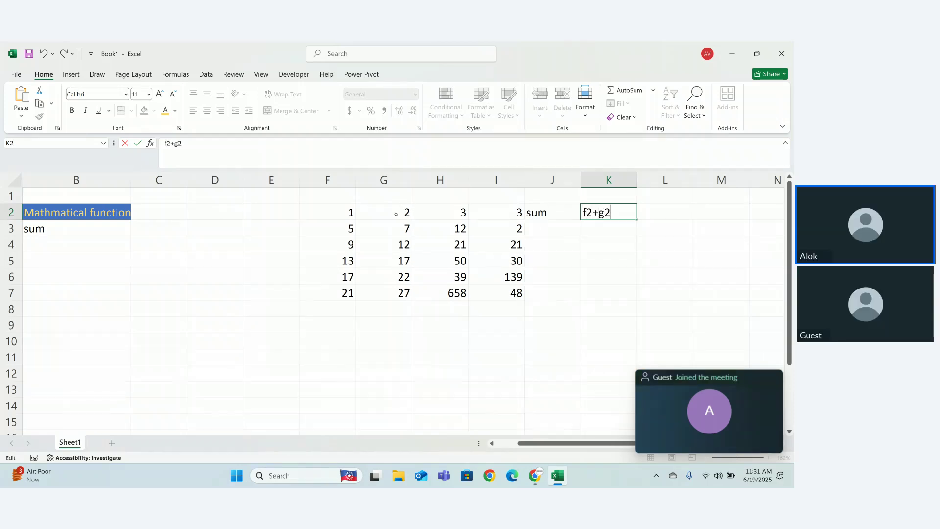
pyautogui.press('Return')
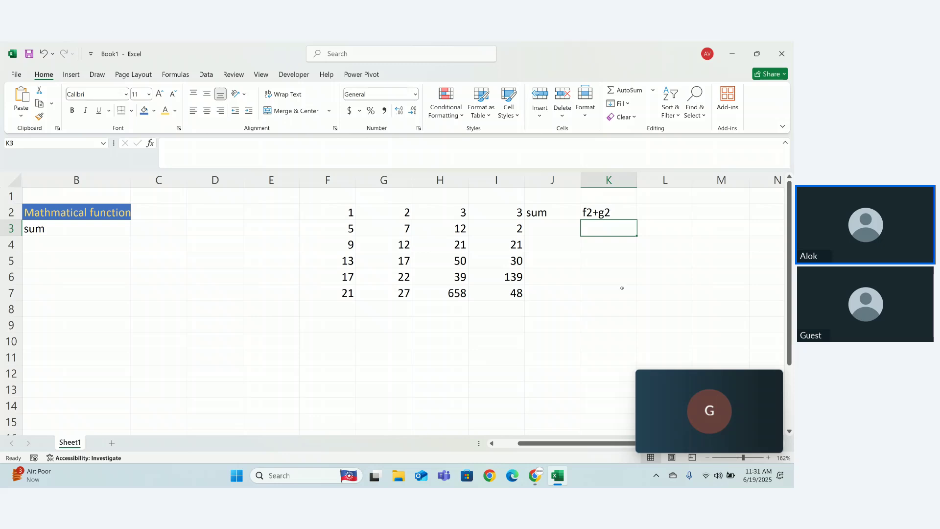
# Check the Zoho Meeting window, return to the Excel workbook and select the range F2:I8
pyautogui.click(660, 398)
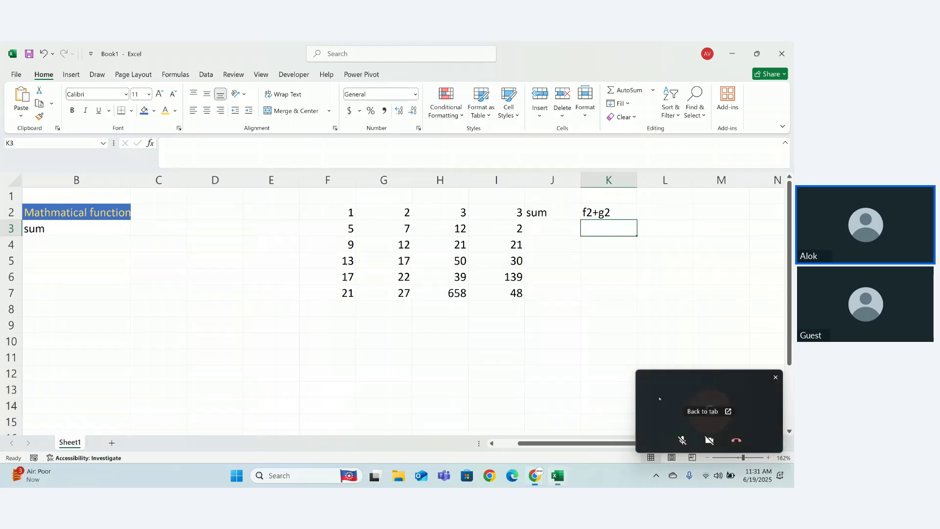
pyautogui.click(714, 413)
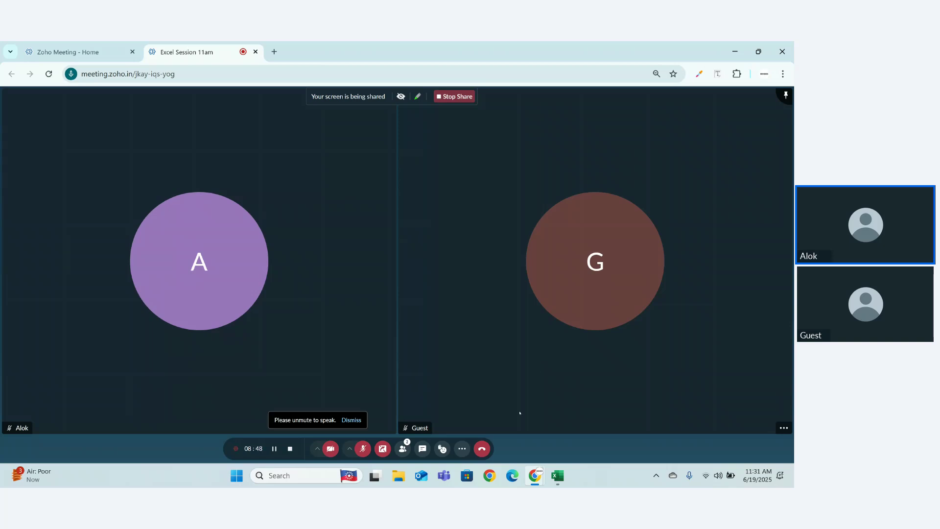
pyautogui.click(558, 476)
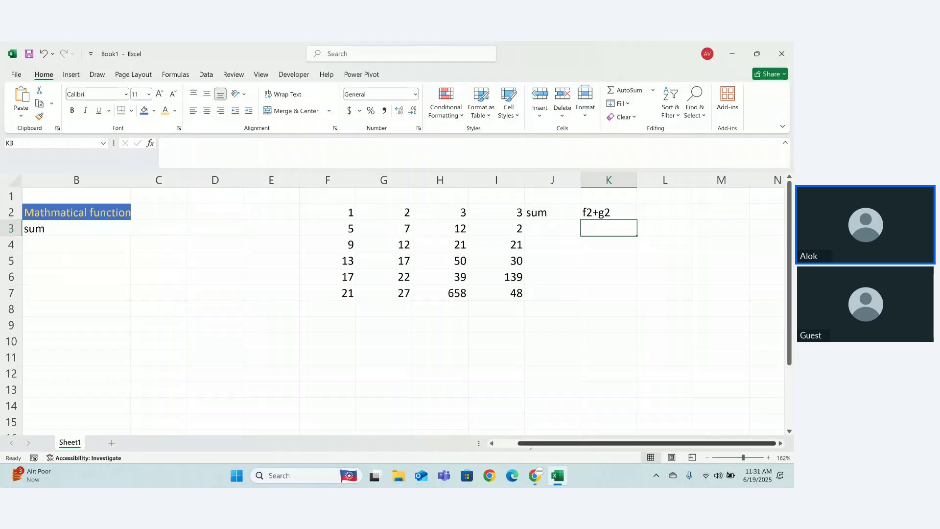
pyautogui.moveTo(532, 443); pyautogui.dragTo(500, 444)
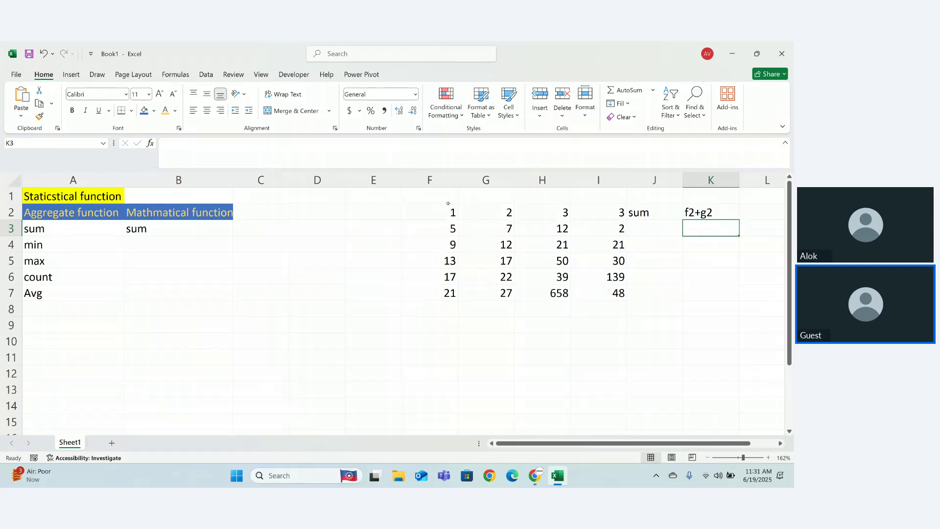
pyautogui.moveTo(446, 210); pyautogui.dragTo(607, 308)
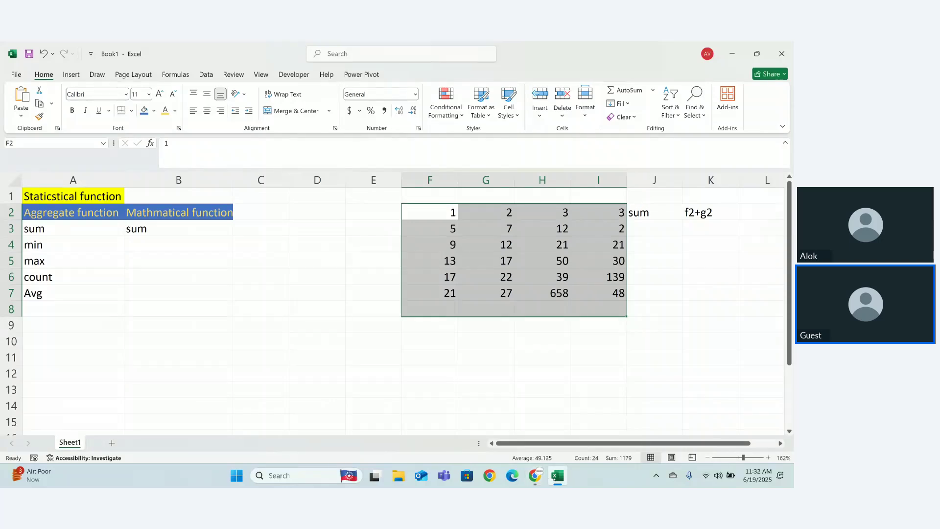
# Switch to the Zoho Meeting window, unmute the microphone and return to the Excel workbook
pyautogui.moveTo(556, 477)
pyautogui.click(526, 476)
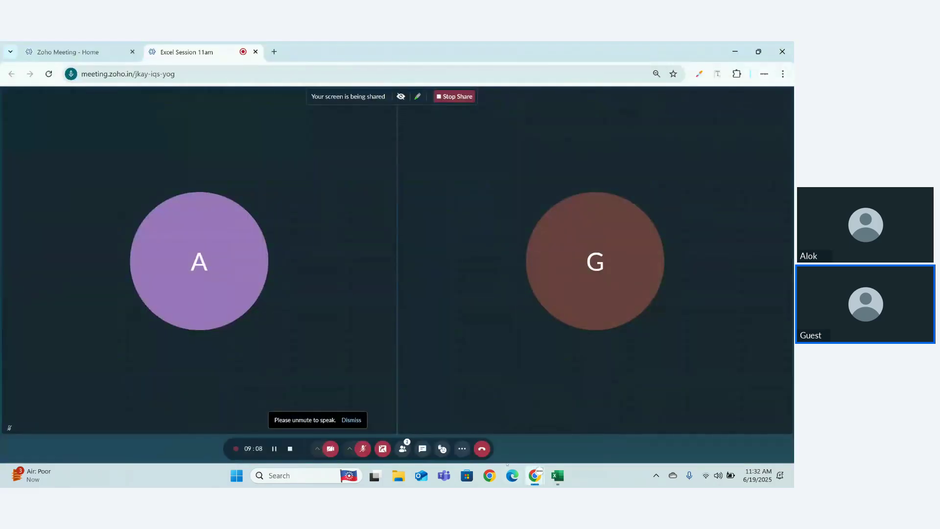
pyautogui.click(362, 448)
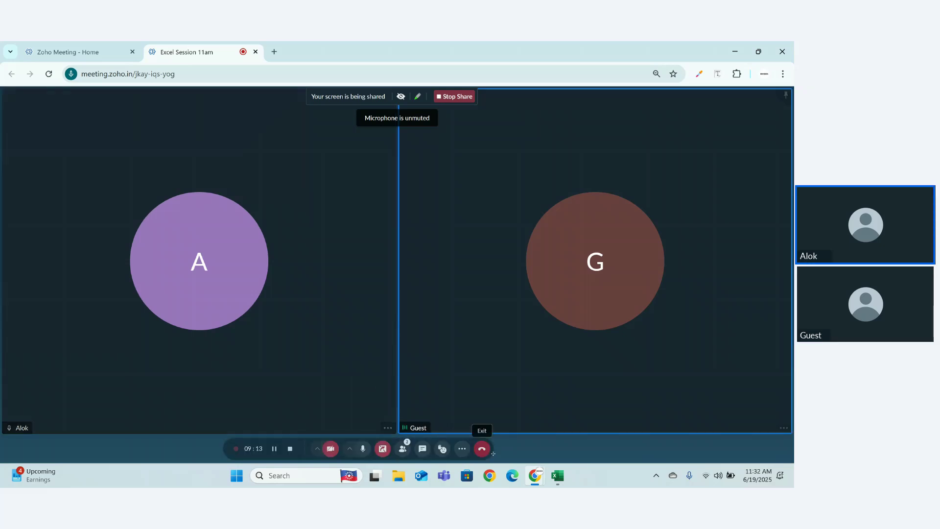
pyautogui.click(558, 476)
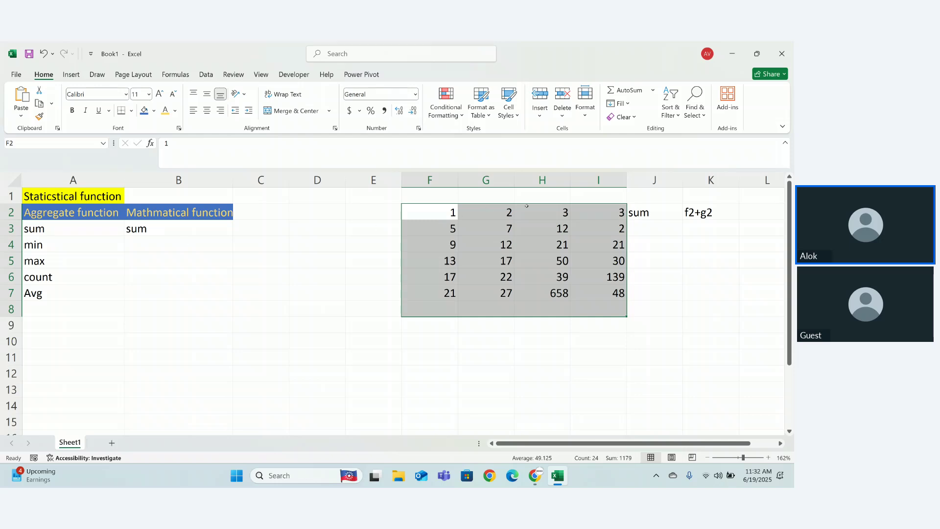
pyautogui.click(460, 215)
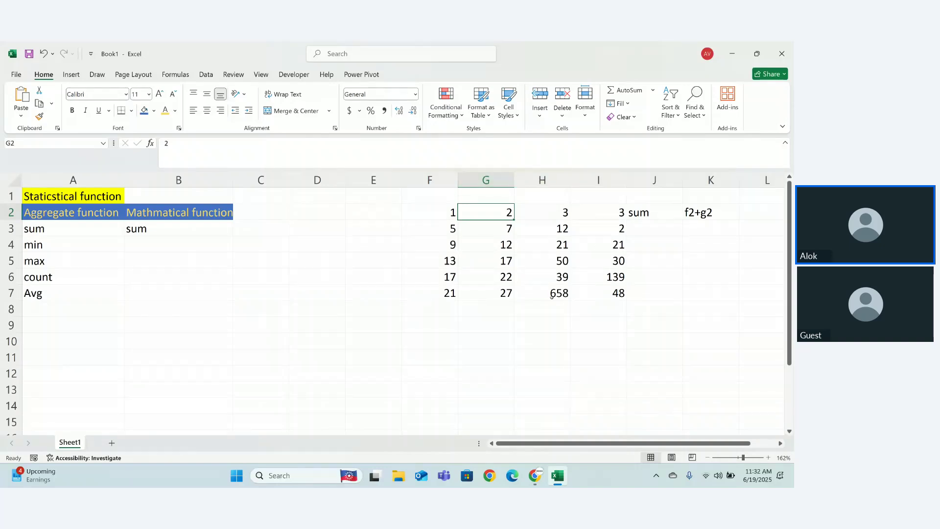
pyautogui.doubleClick(705, 212)
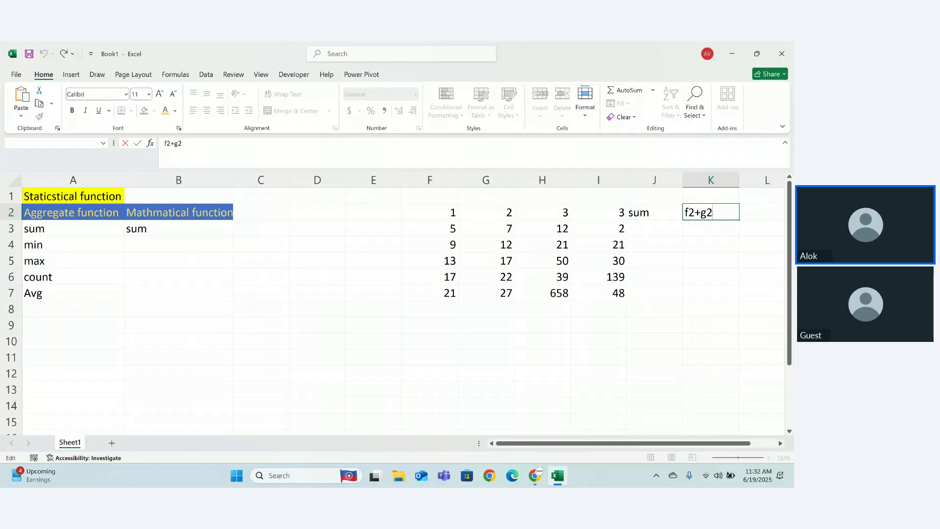
pyautogui.press('Return')
pyautogui.click(711, 212)
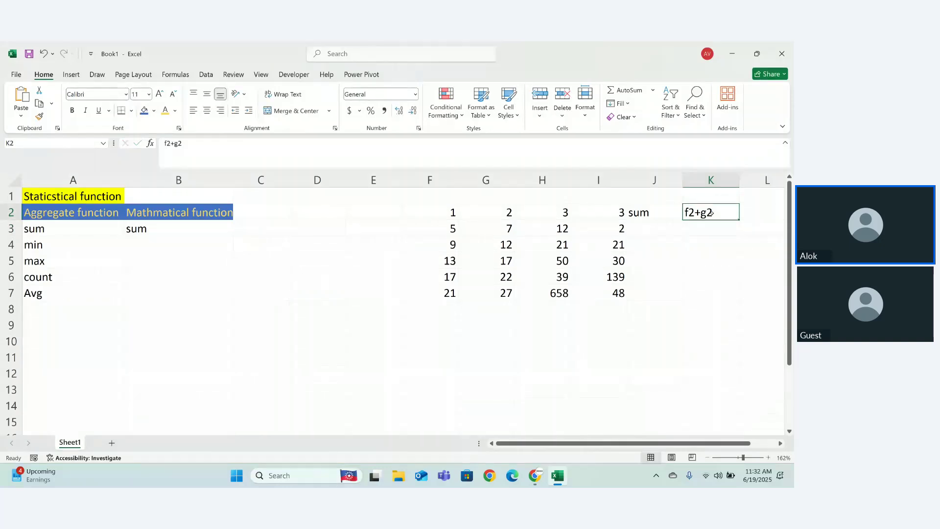
# Enter 1+2 without an equals sign in cell K3 and the formula =1+2 in cell K4
pyautogui.click(705, 229)
pyautogui.write('1+2')
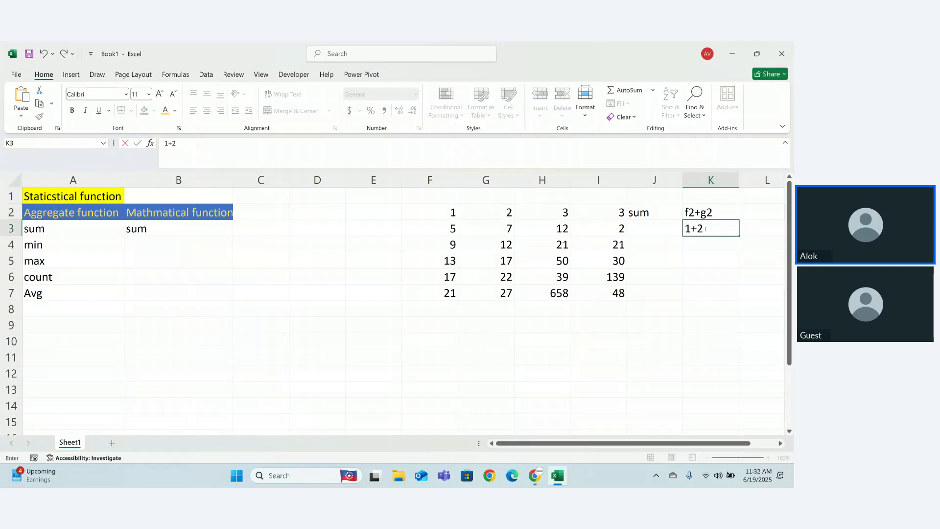
pyautogui.press('Return')
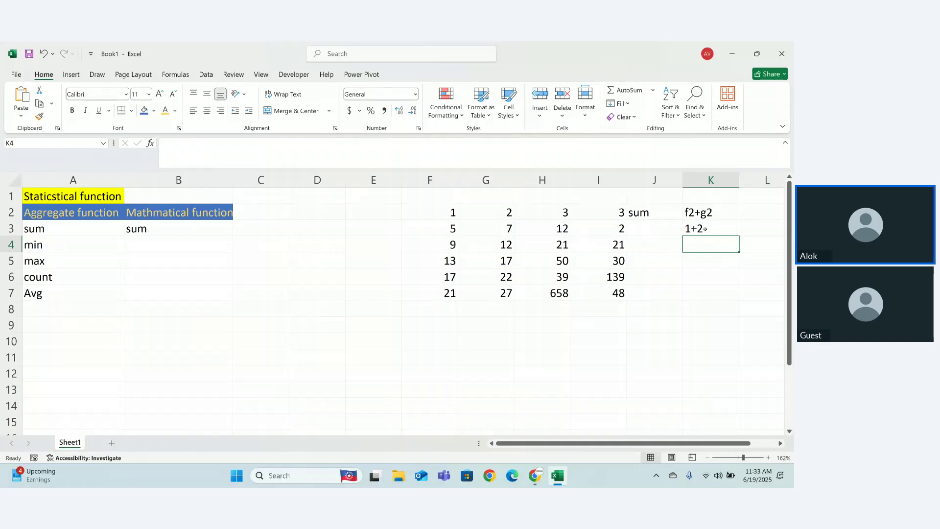
pyautogui.write('=')
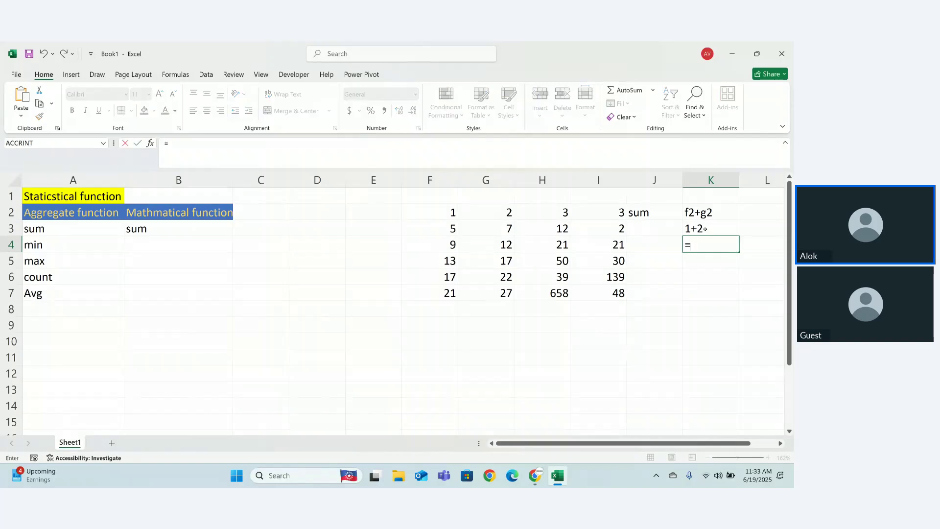
pyautogui.write('1+2')
pyautogui.press('Return')
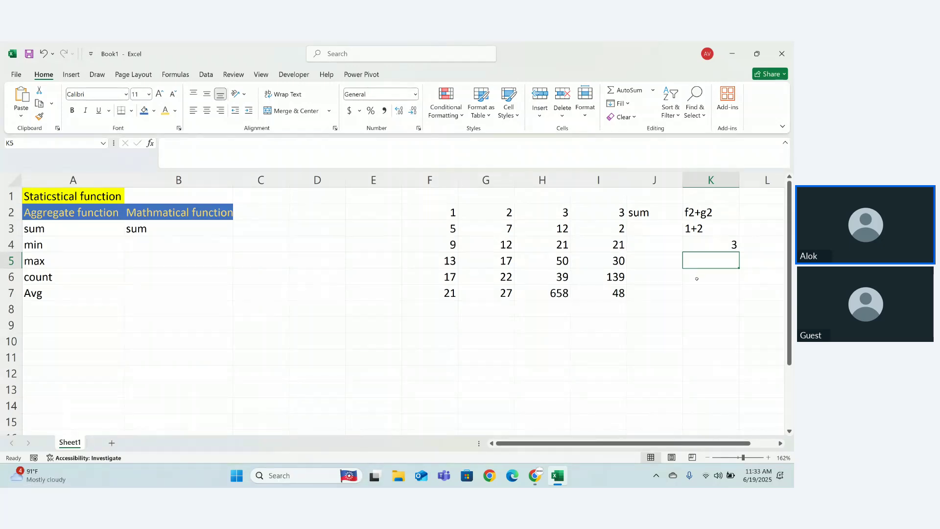
# Enter the formula =f2+g2 in cell K5 and the subtraction formula =230-12 in cell K6
pyautogui.write('=f2+')
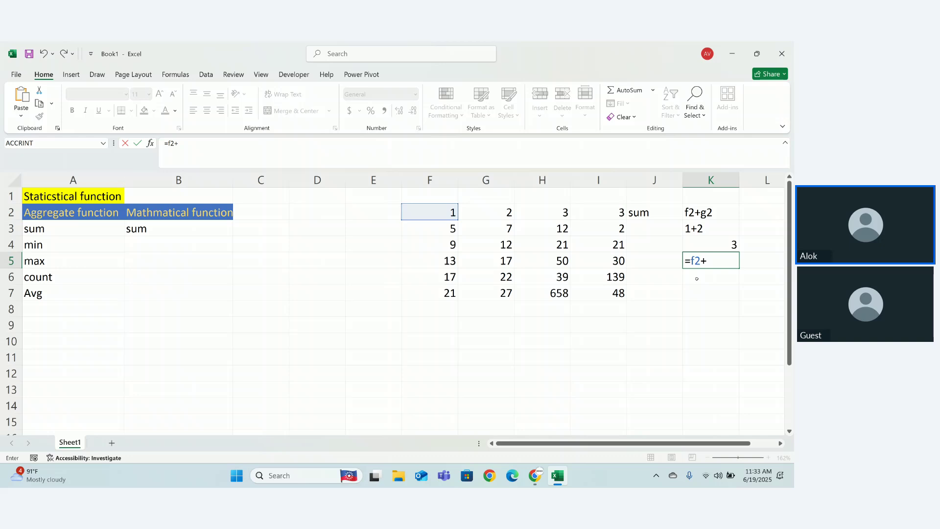
pyautogui.write('g2')
pyautogui.press('Return')
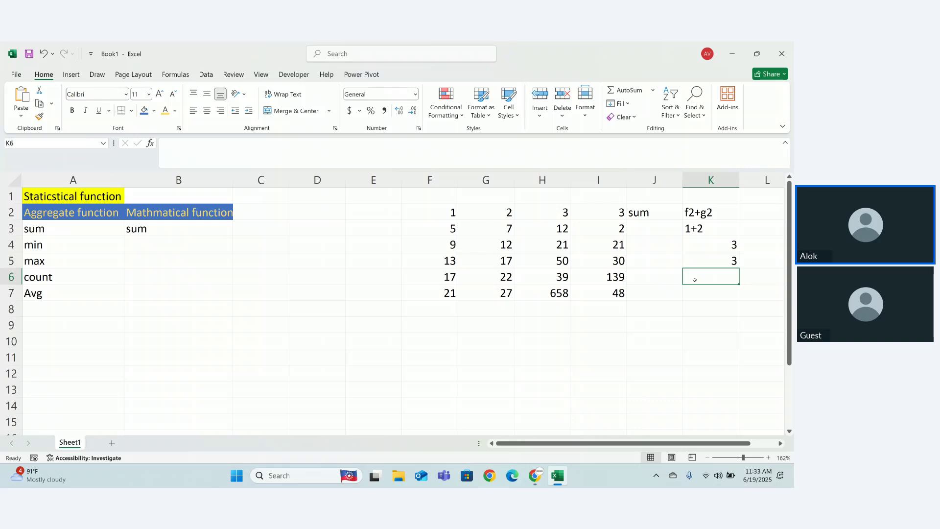
pyautogui.write('=230')
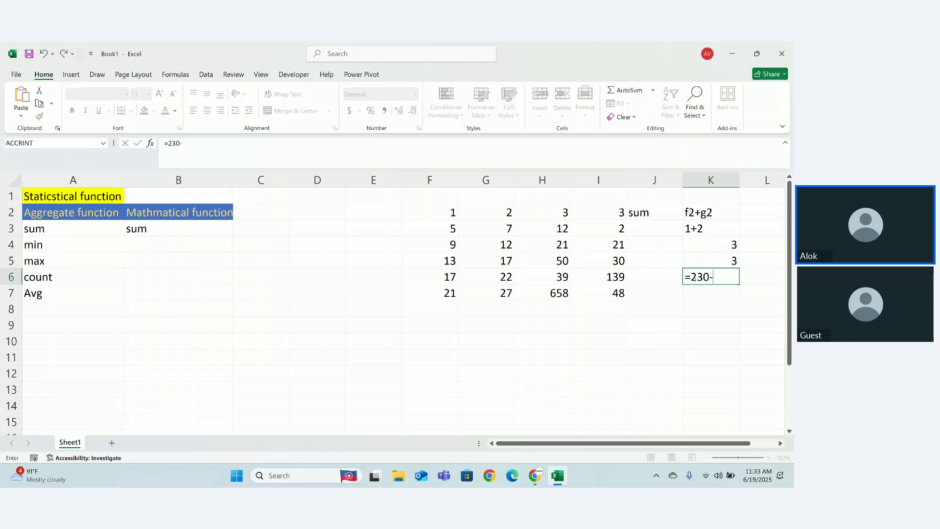
pyautogui.write('-12')
pyautogui.press('Return')
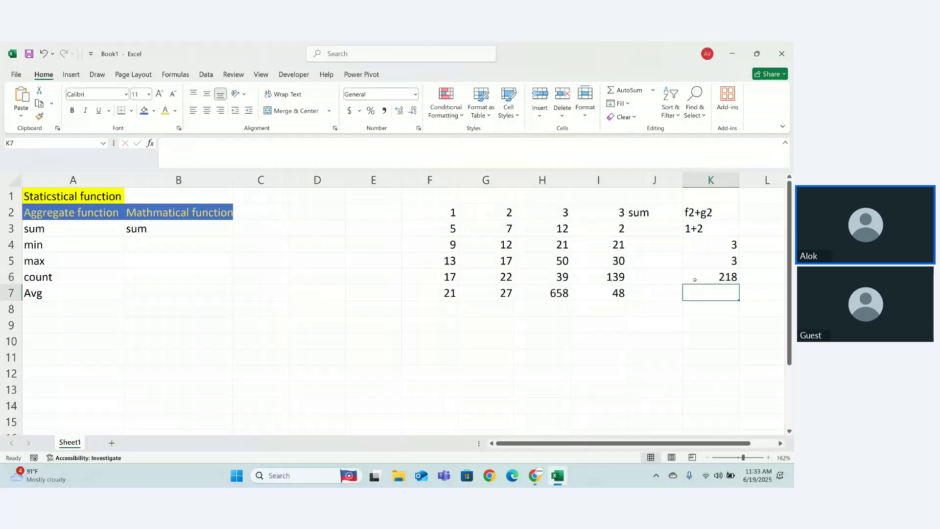
# Enter the multiplication formula =2*4 in cell K7 and the division formula =7/4 in cell K8
pyautogui.write('=2*4')
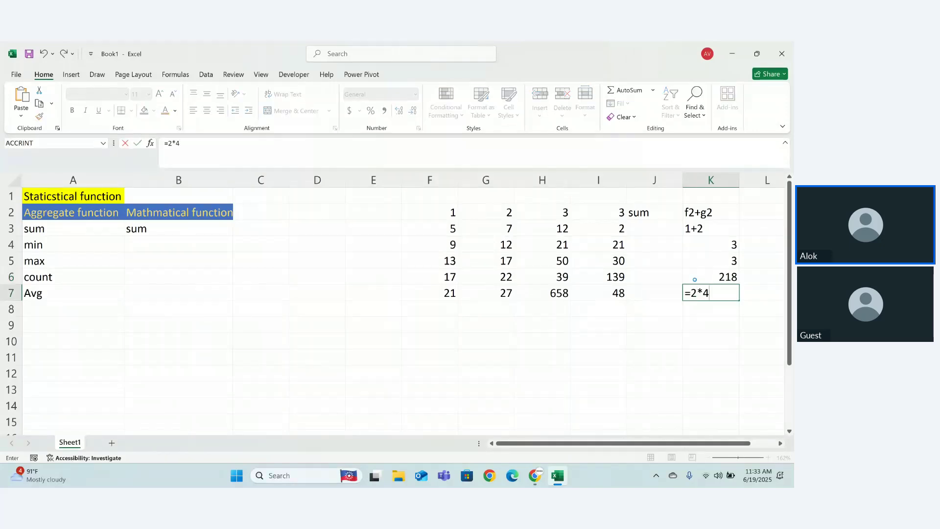
pyautogui.press('Return')
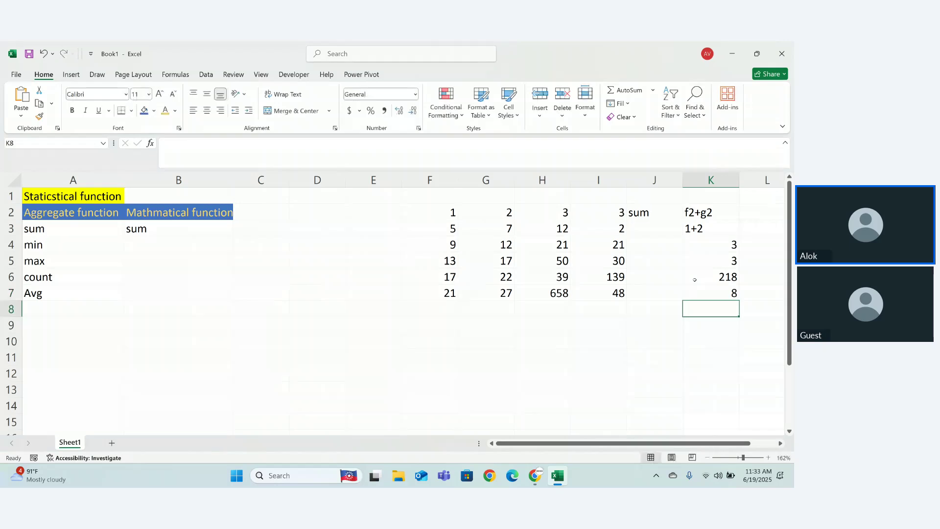
pyautogui.write('=7')
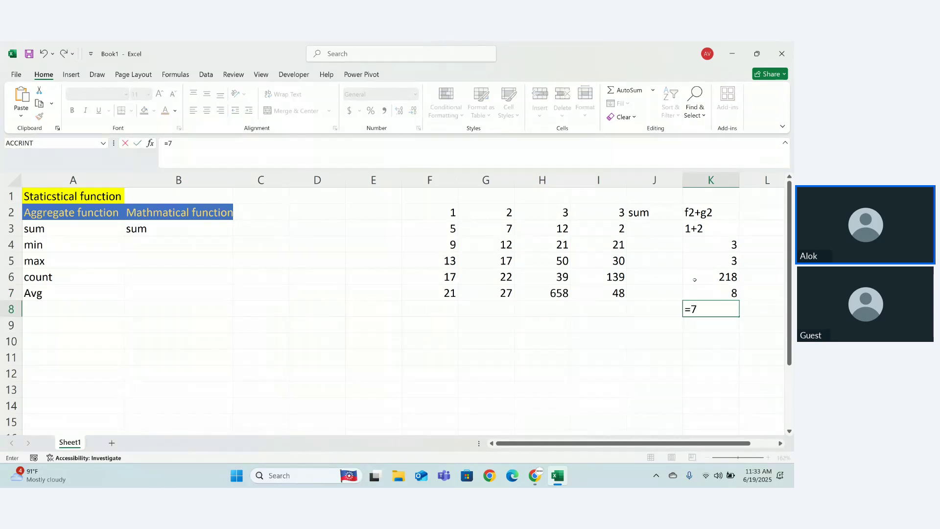
pyautogui.write('/4')
pyautogui.press('Return')
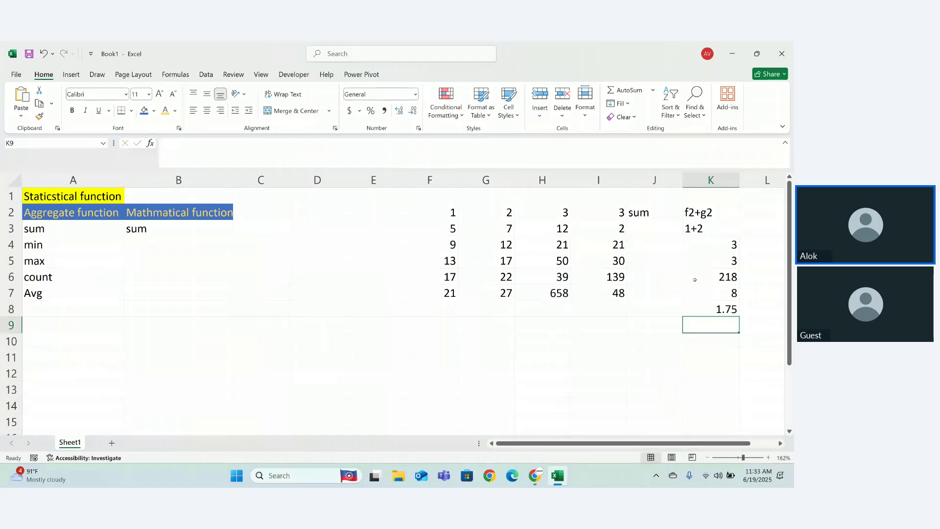
# Label the formula rows in column J with the operator + in cell J5 and - in cell J6
pyautogui.moveTo(651, 196); pyautogui.dragTo(737, 313)
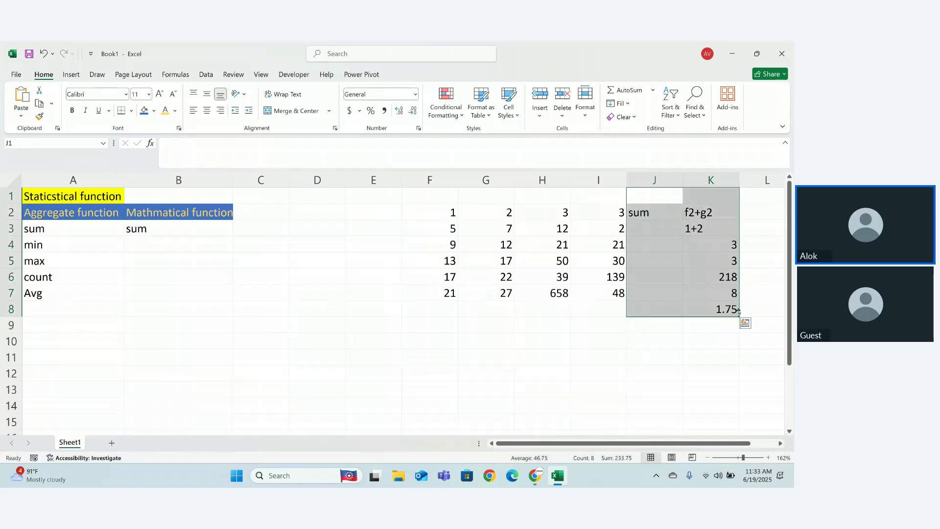
pyautogui.click(671, 334)
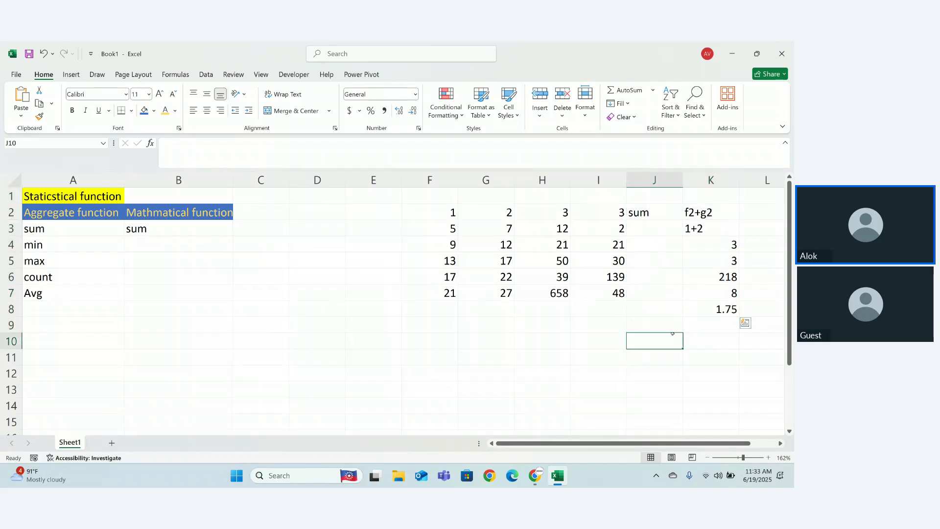
pyautogui.click(657, 258)
pyautogui.write('+')
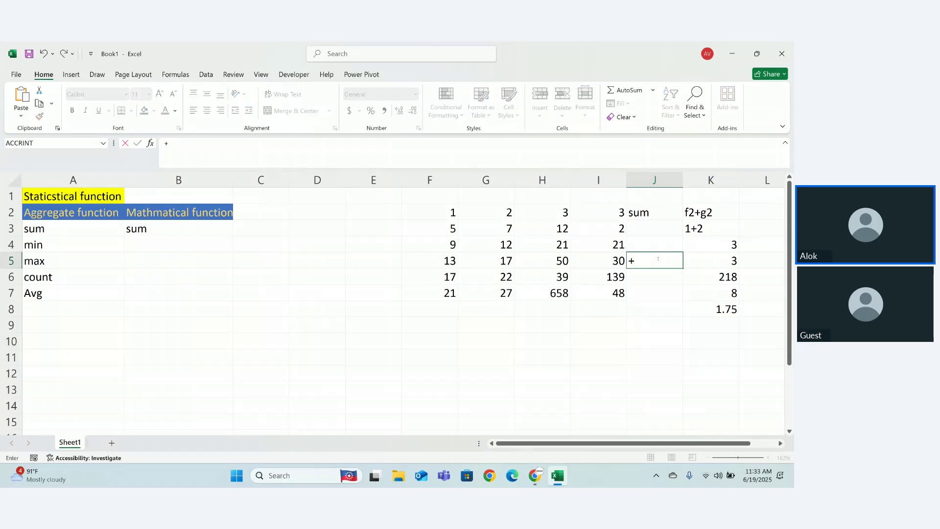
pyautogui.press('Down')
pyautogui.press('BackSpace')
pyautogui.press('BackSpace')
pyautogui.press('Return')
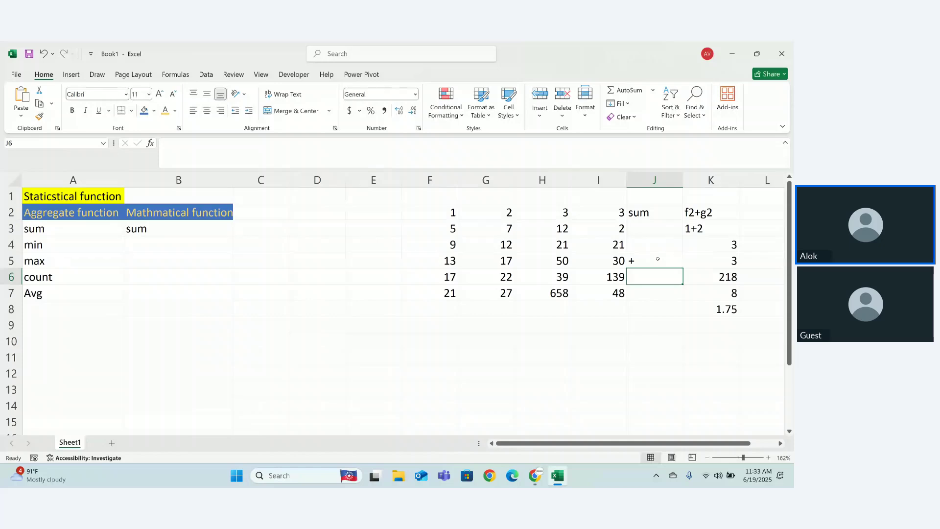
pyautogui.write('-')
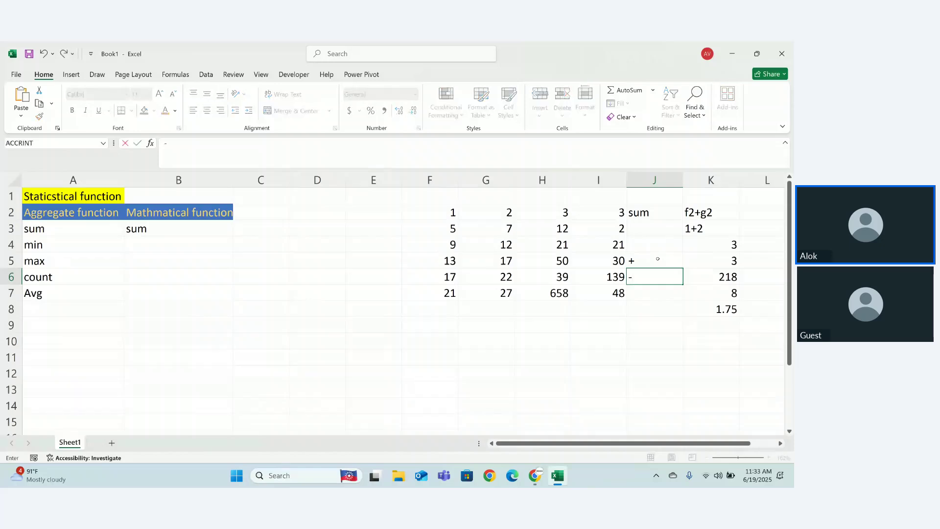
pyautogui.press('Return')
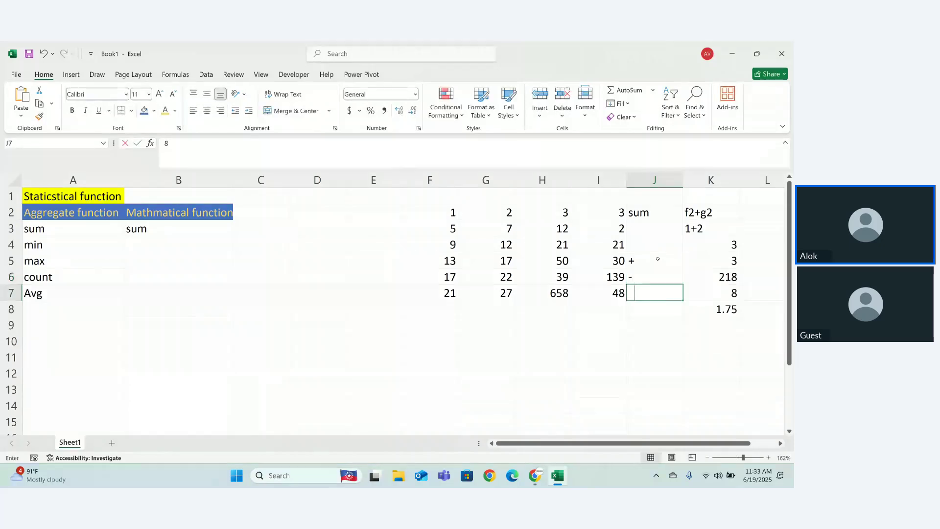
# Enter the operator label * in cell J7 and the operator label / in cell J8
pyautogui.write('8')
pyautogui.press('BackSpace')
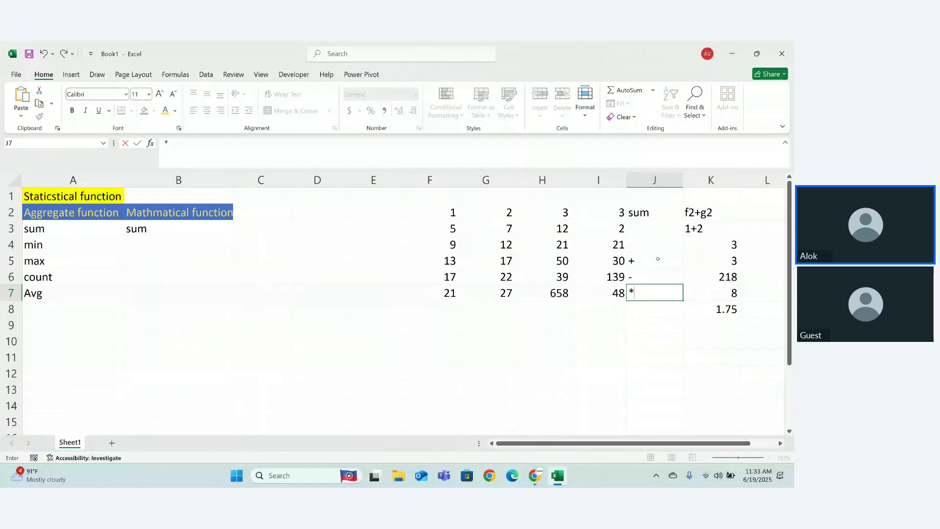
pyautogui.press('Return')
pyautogui.press('alt')
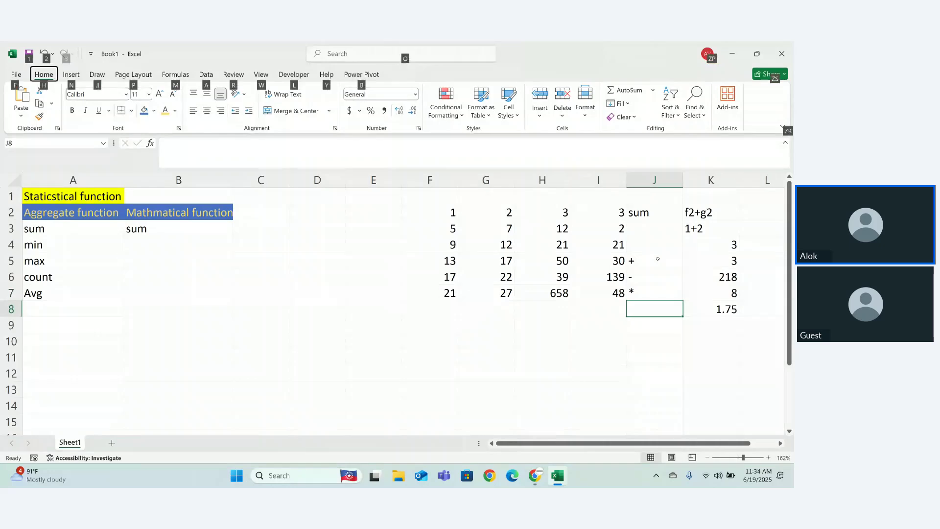
pyautogui.press('Escape')
pyautogui.press('Escape')
pyautogui.press('Down')
pyautogui.press('Down')
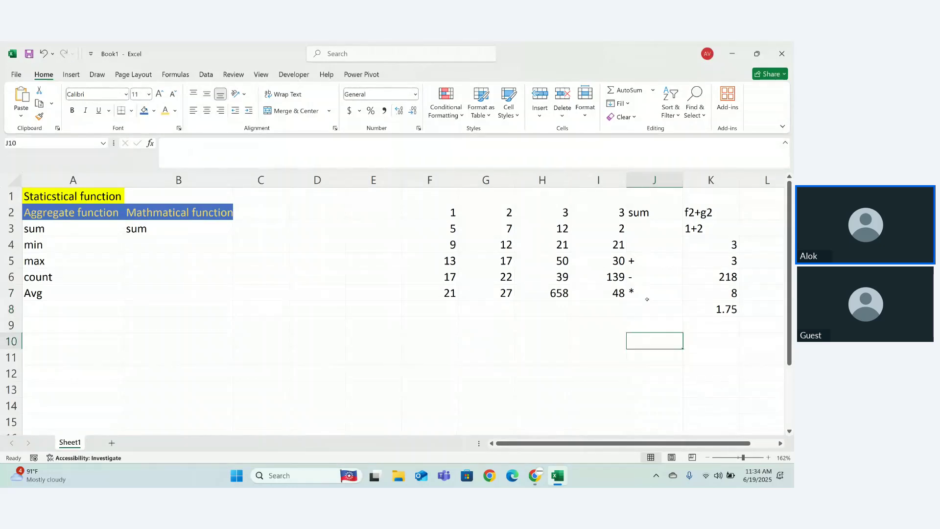
pyautogui.click(646, 299)
pyautogui.click(649, 308)
pyautogui.doubleClick(649, 307)
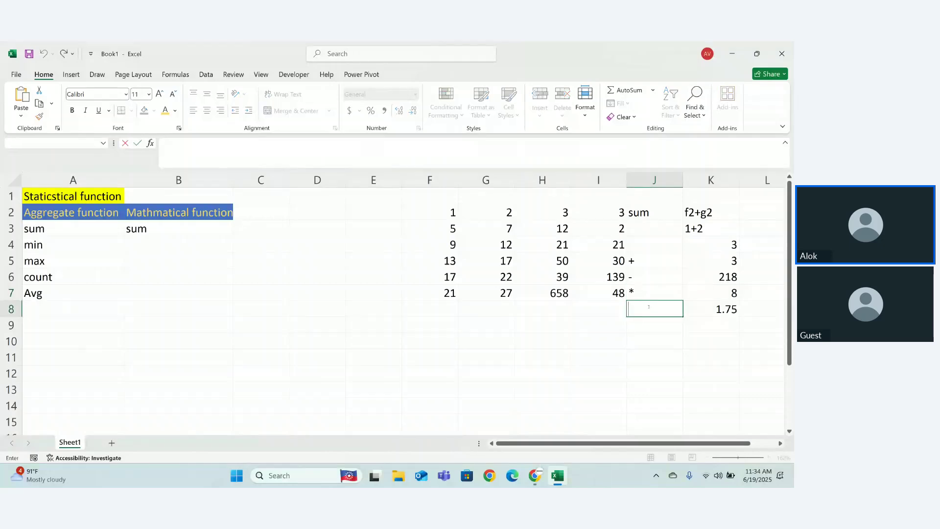
pyautogui.write('/')
pyautogui.press('Return')
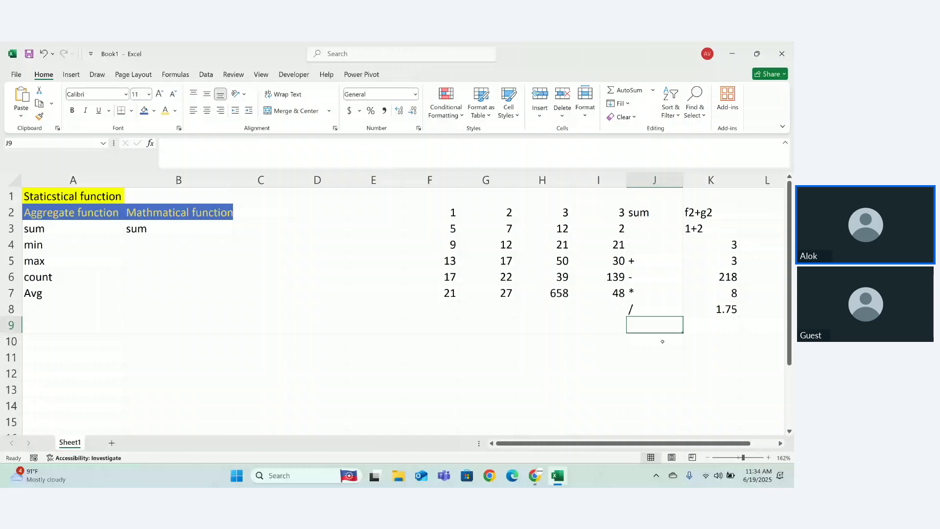
# Enter the label sum in cell J4, beside the =1+2 formula
pyautogui.click(643, 250)
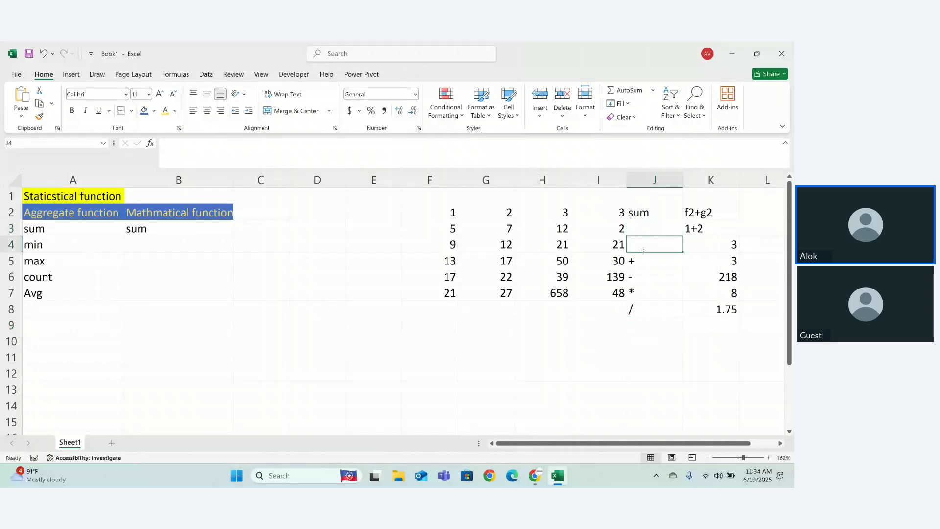
pyautogui.write('sum')
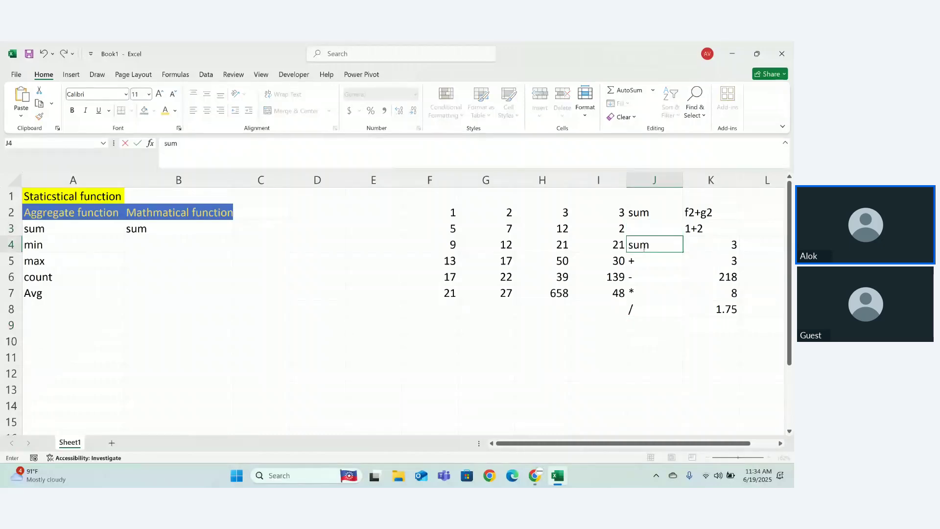
pyautogui.press('Return')
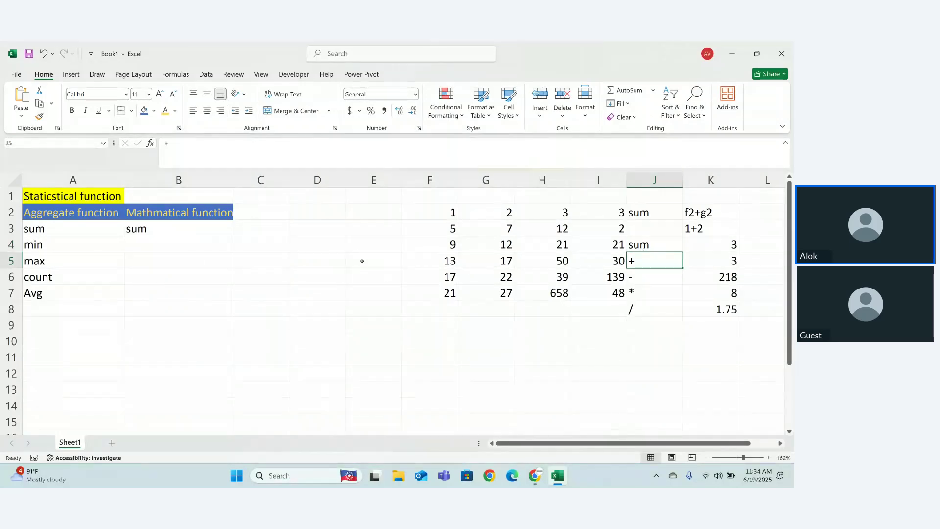
# Enter the negative numbers -1, -3 and -54 in cells D2 to D4
pyautogui.click(308, 215)
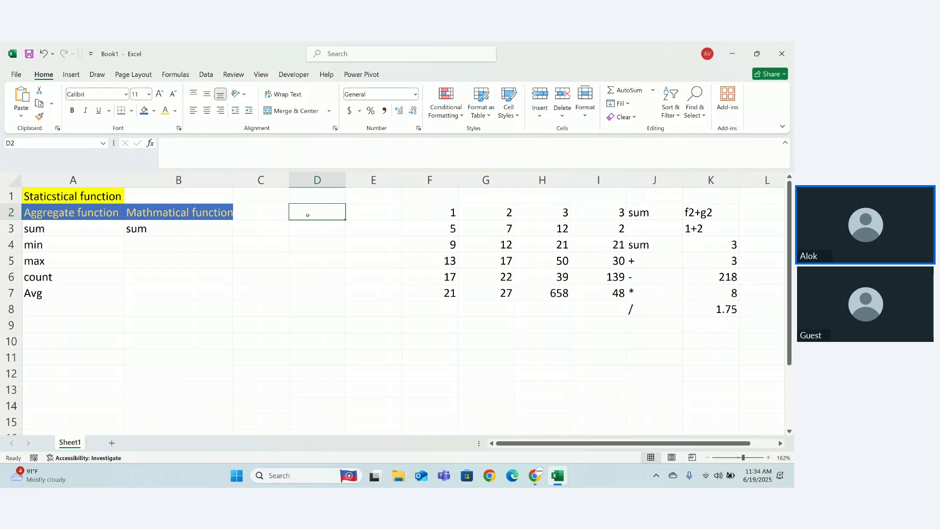
pyautogui.write('-1')
pyautogui.press('Return')
pyautogui.press('Return')
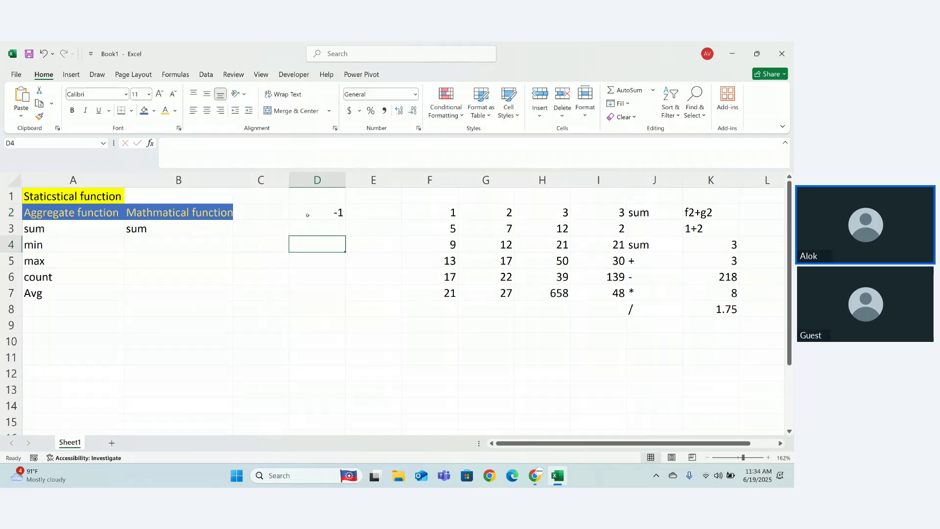
pyautogui.press('Up')
pyautogui.write('-3')
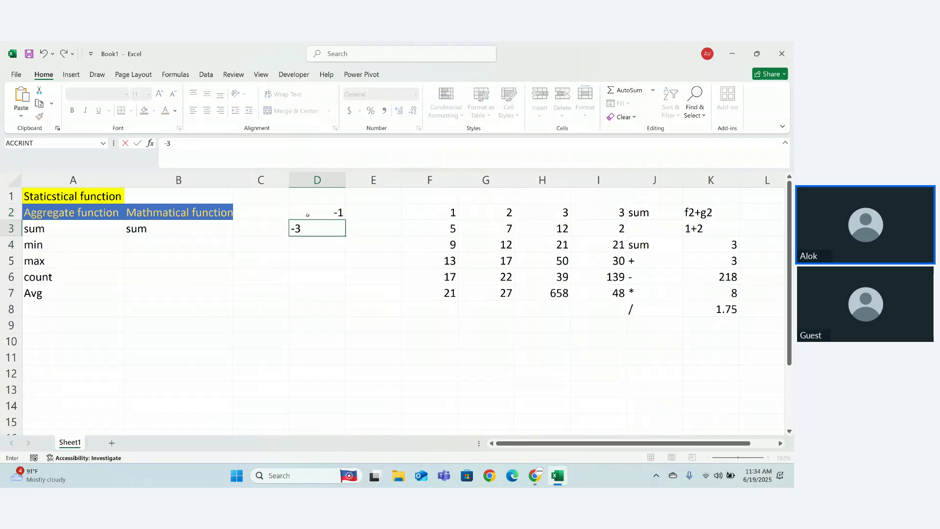
pyautogui.press('Left')
pyautogui.press('Right')
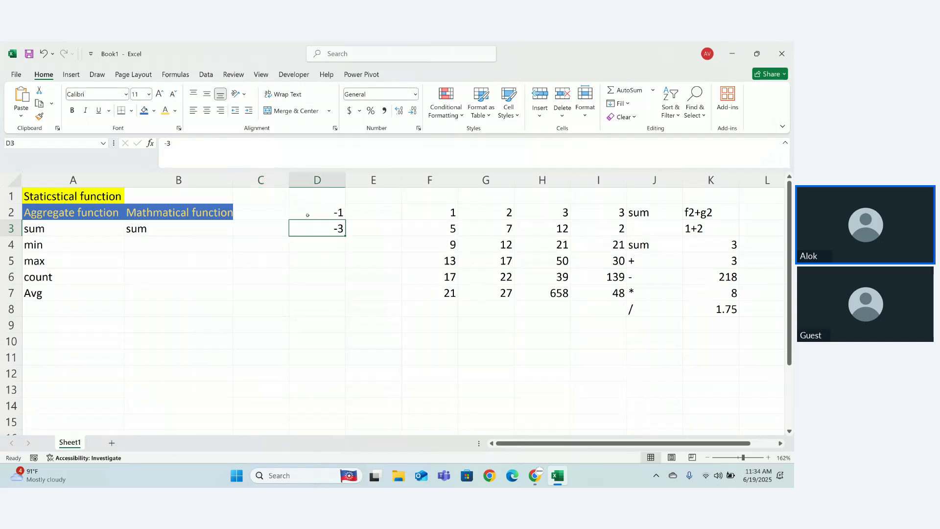
pyautogui.press('Down')
pyautogui.write('-54')
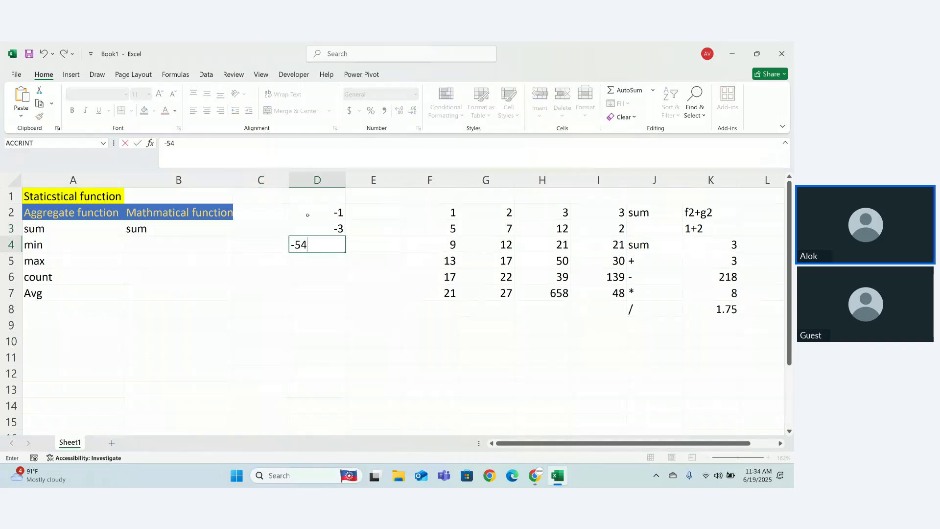
pyautogui.press('Return')
# Add abs to the mathematical function list in cell B4
pyautogui.click(355, 213)
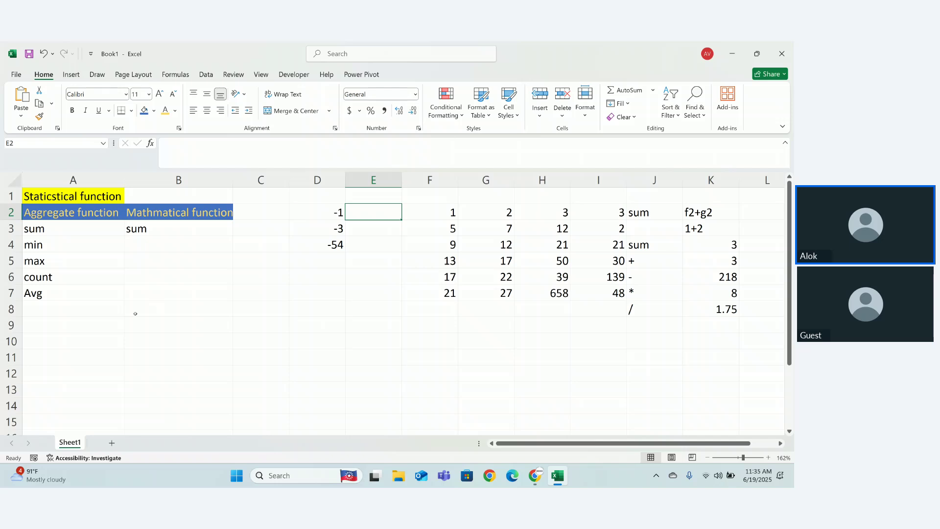
pyautogui.click(138, 243)
pyautogui.write('abs')
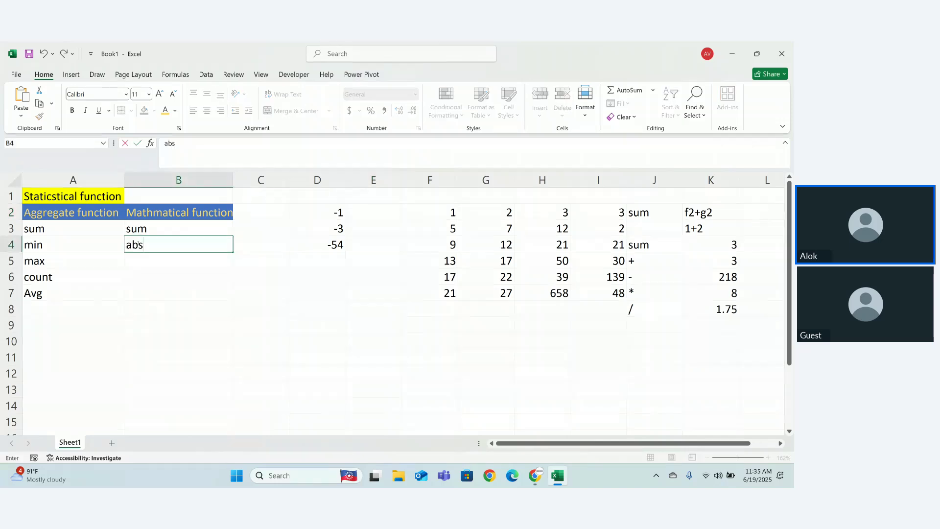
pyautogui.press('Tab')
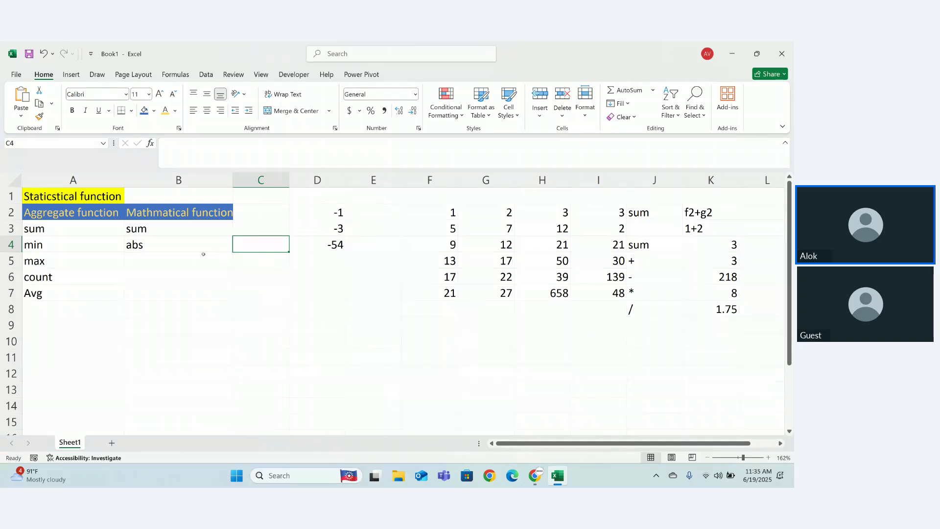
# Enter the formula =ABS(D2) in cell E2 to return the absolute value of D2
pyautogui.click(367, 212)
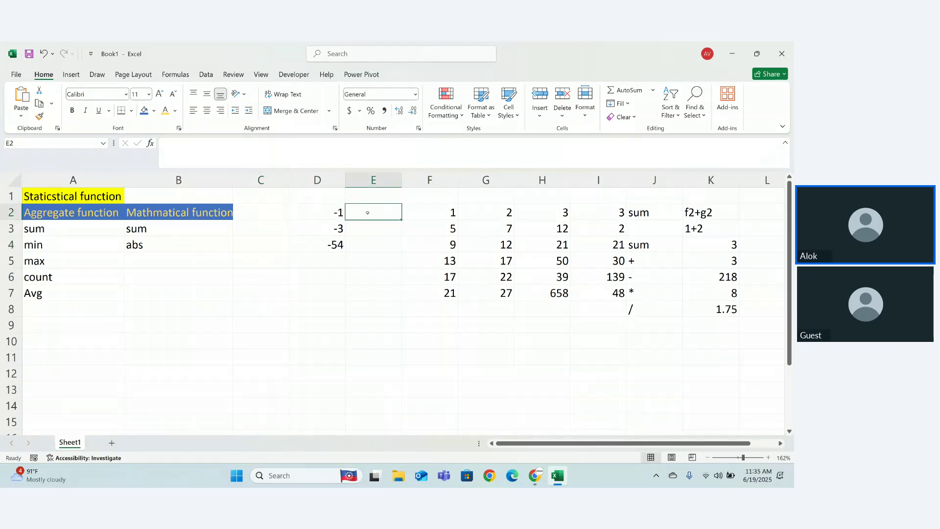
pyautogui.write('=abs')
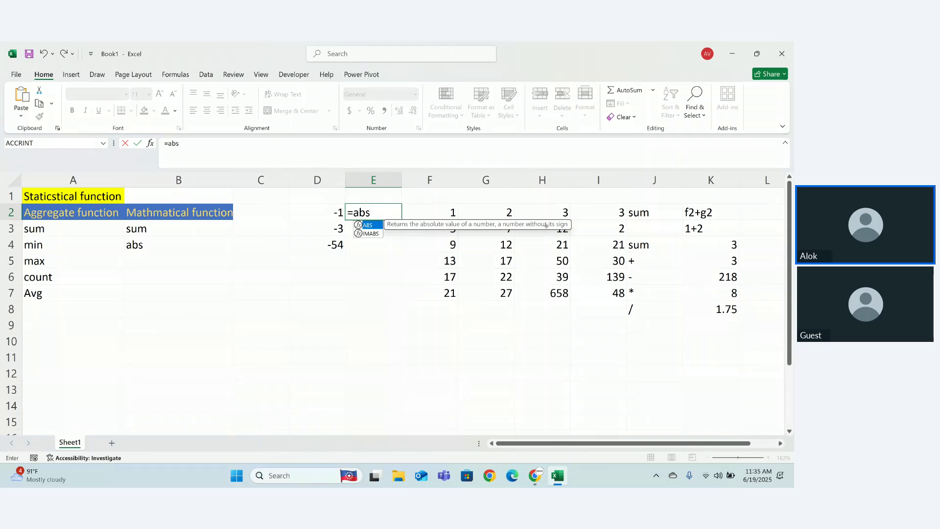
pyautogui.press('Tab')
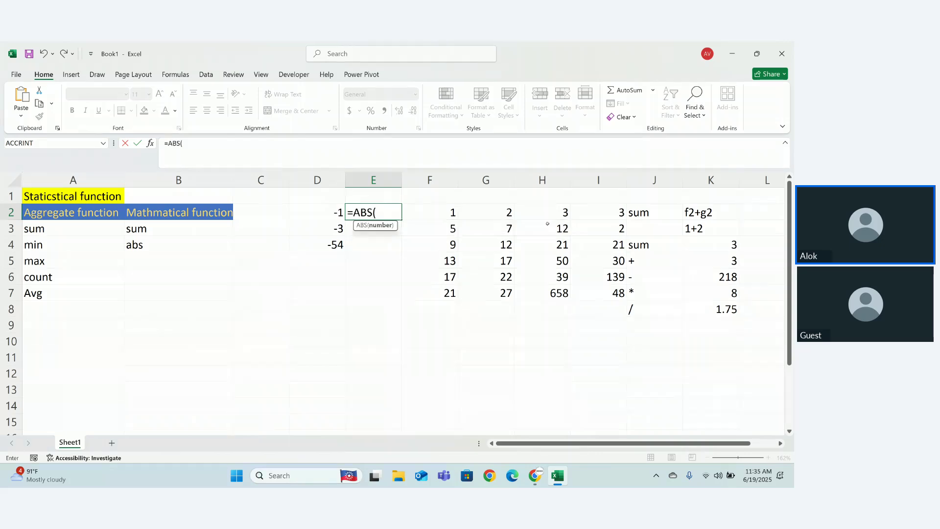
pyautogui.click(326, 215)
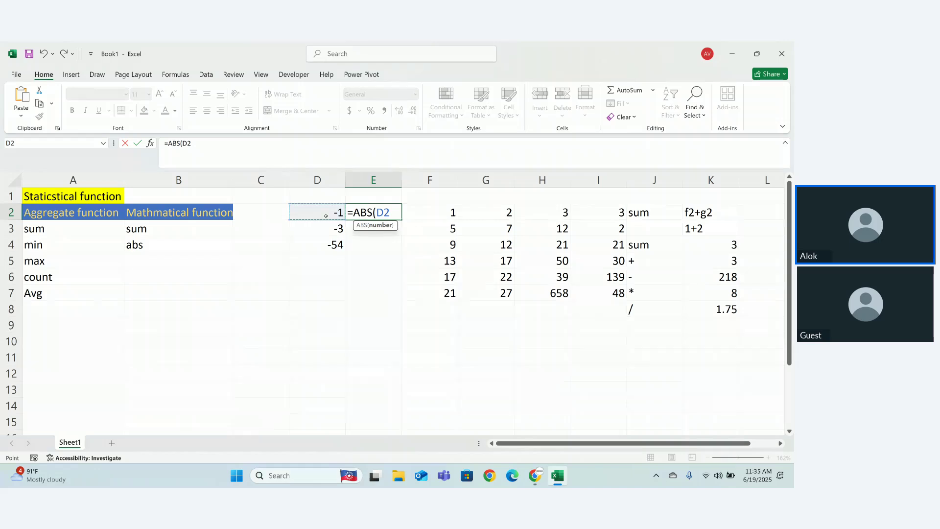
pyautogui.write(')')
pyautogui.press('Return')
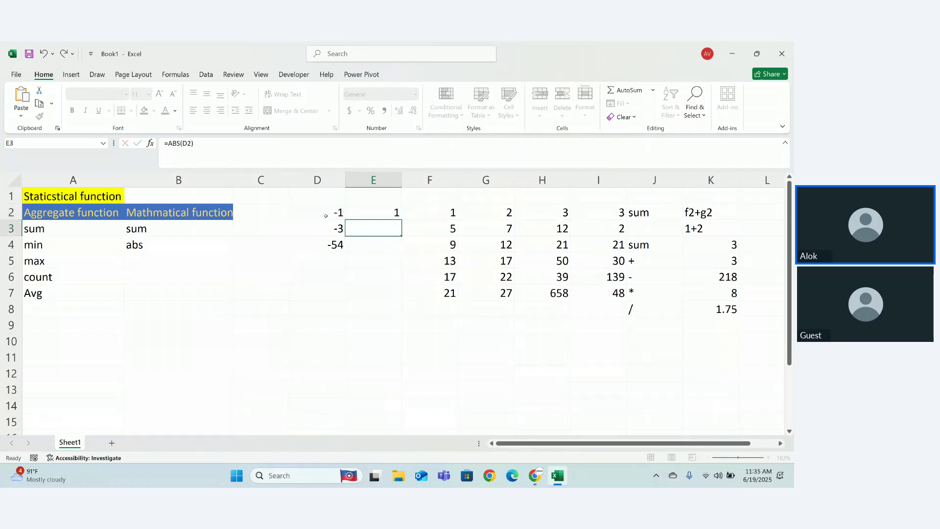
# Fill the ABS formula from cell E2 down to cell E4
pyautogui.click(391, 216)
pyautogui.moveTo(402, 220); pyautogui.dragTo(404, 248)
pyautogui.click(390, 305)
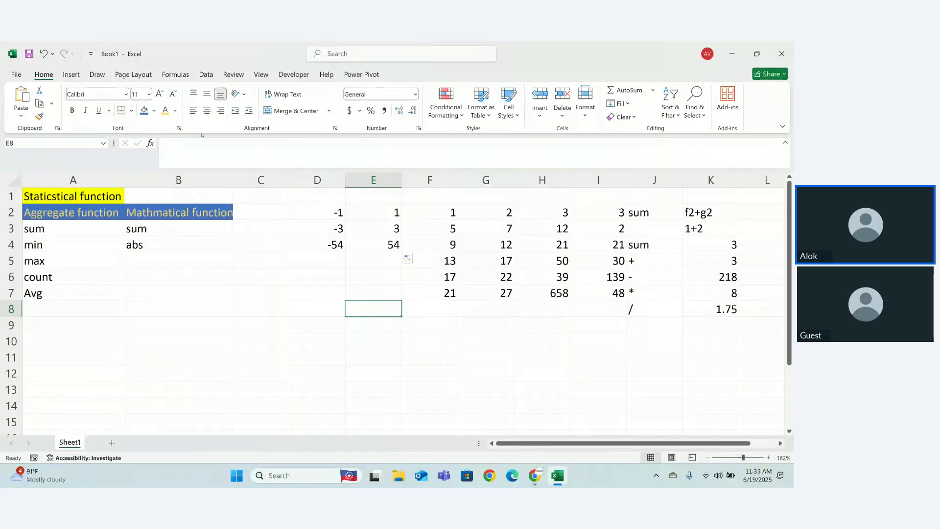
# Examine the available functions in the Insert Function list and in the Statistical and Math & Trig categories
pyautogui.click(176, 75)
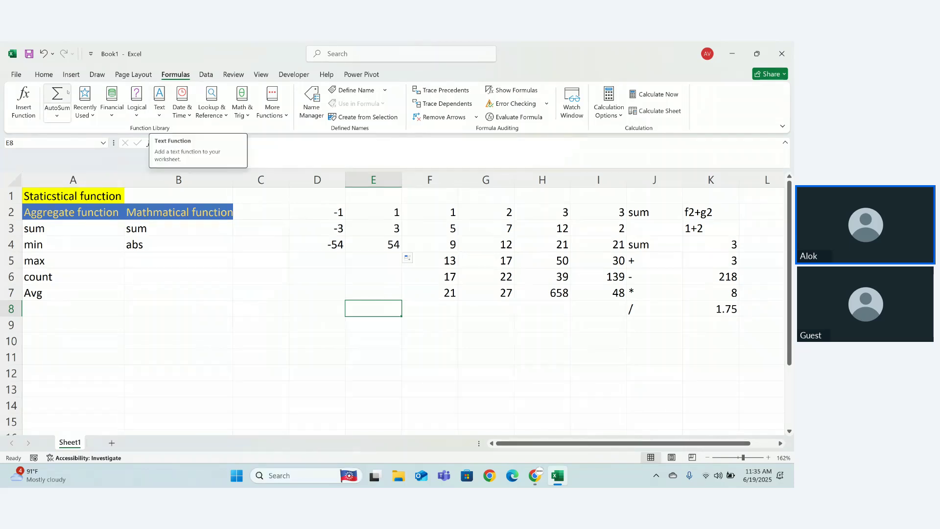
pyautogui.click(59, 110)
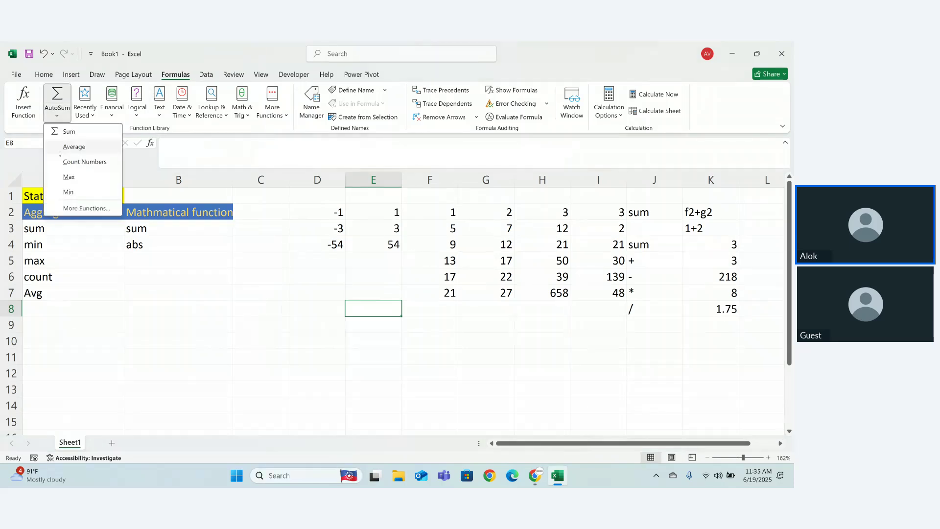
pyautogui.click(71, 208)
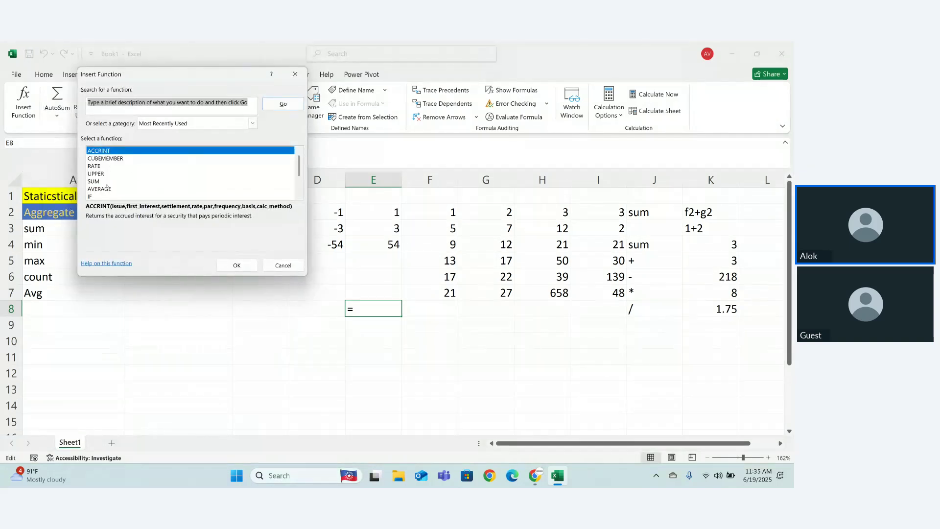
pyautogui.scroll(-2, 300, 166)
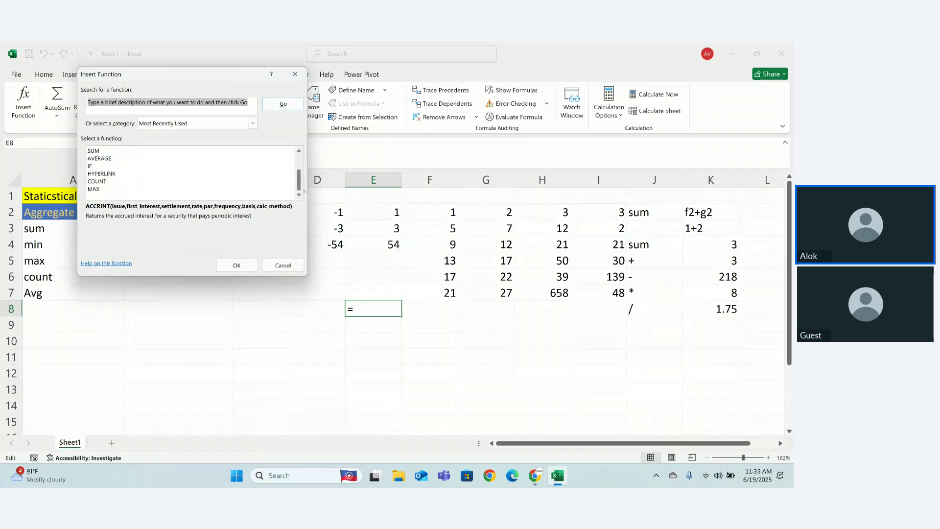
pyautogui.scroll(3, 303, 188)
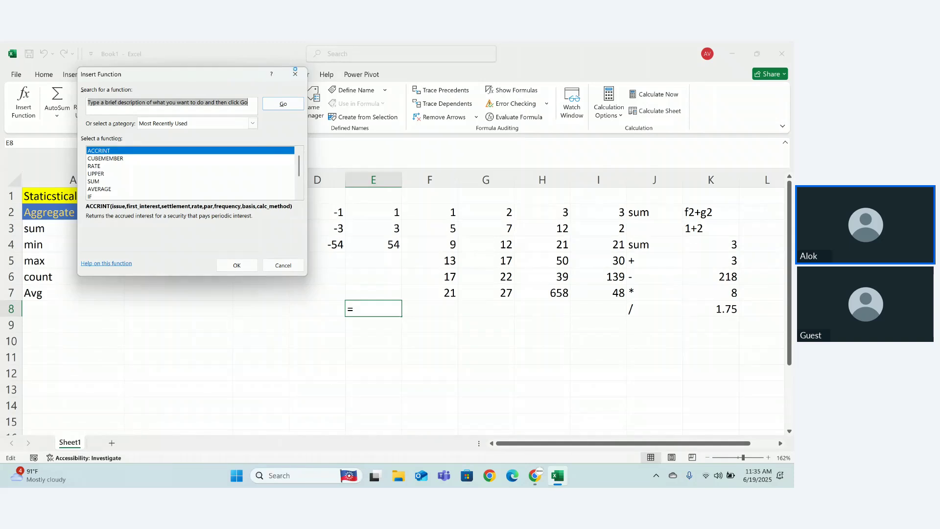
pyautogui.click(295, 74)
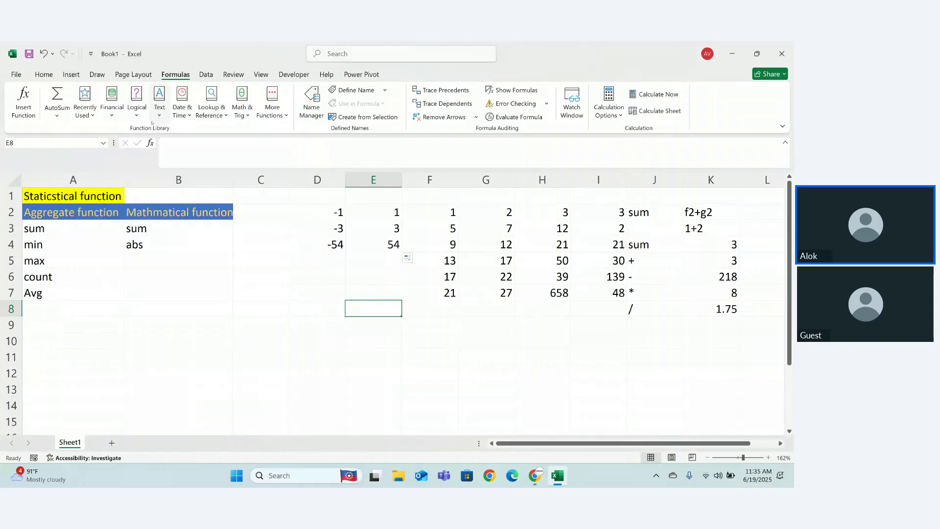
pyautogui.click(273, 103)
pyautogui.moveTo(288, 135)
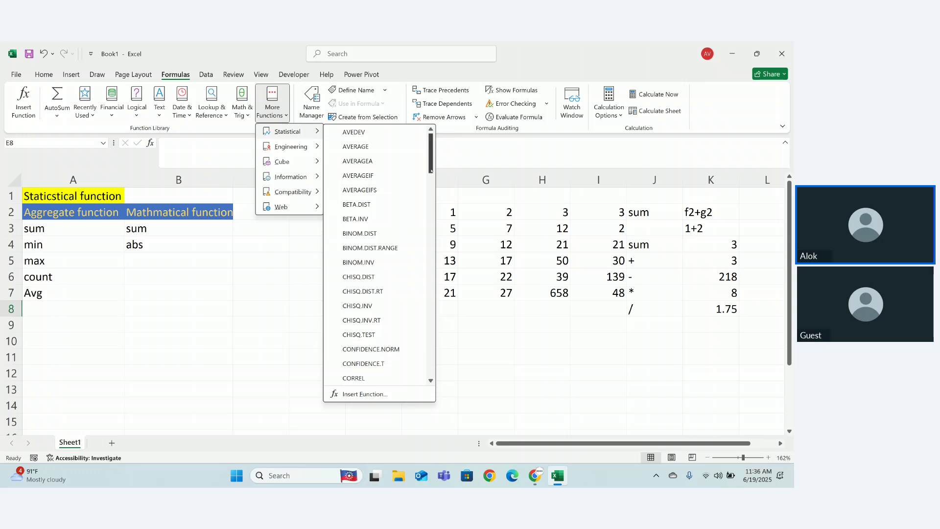
pyautogui.moveTo(431, 169); pyautogui.dragTo(416, 316)
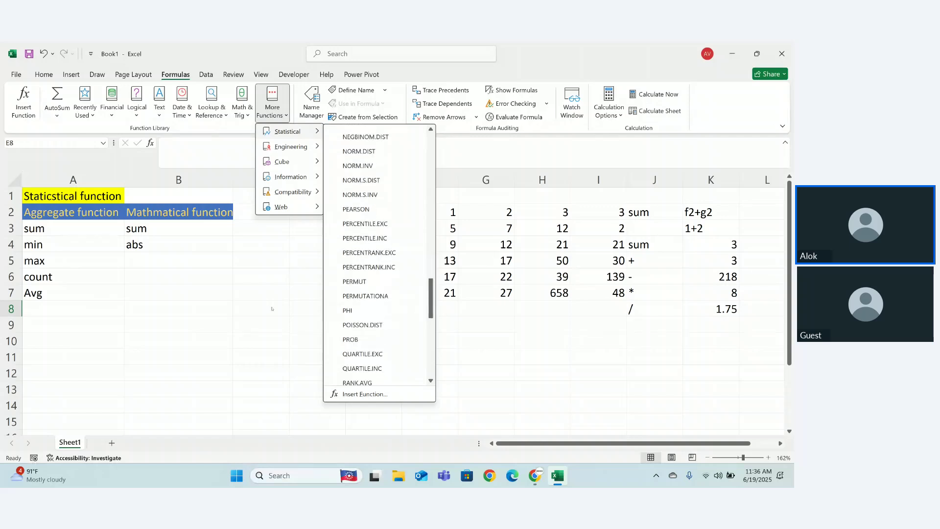
pyautogui.click(272, 309)
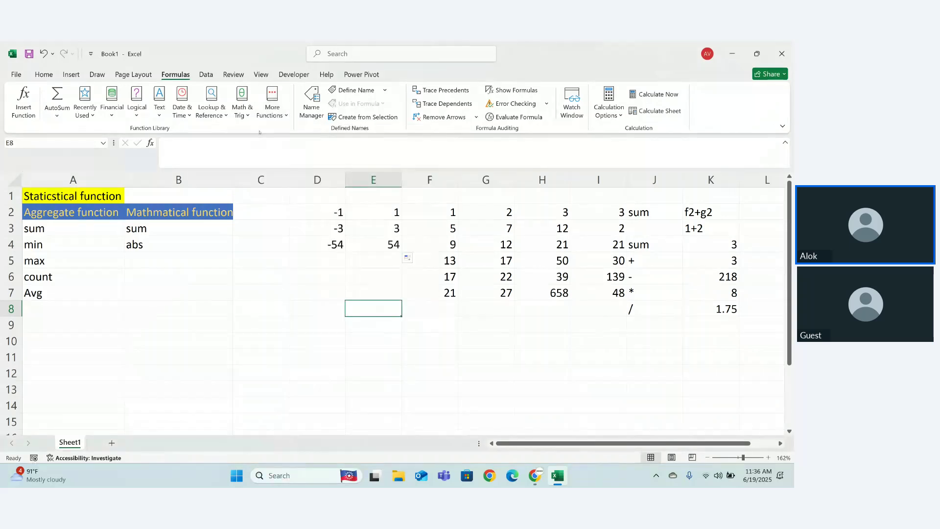
pyautogui.click(242, 103)
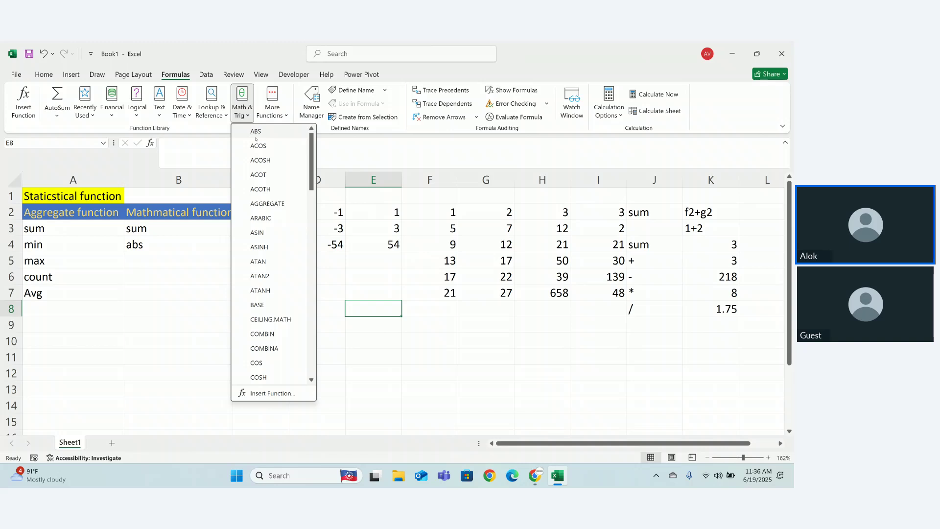
pyautogui.click(277, 264)
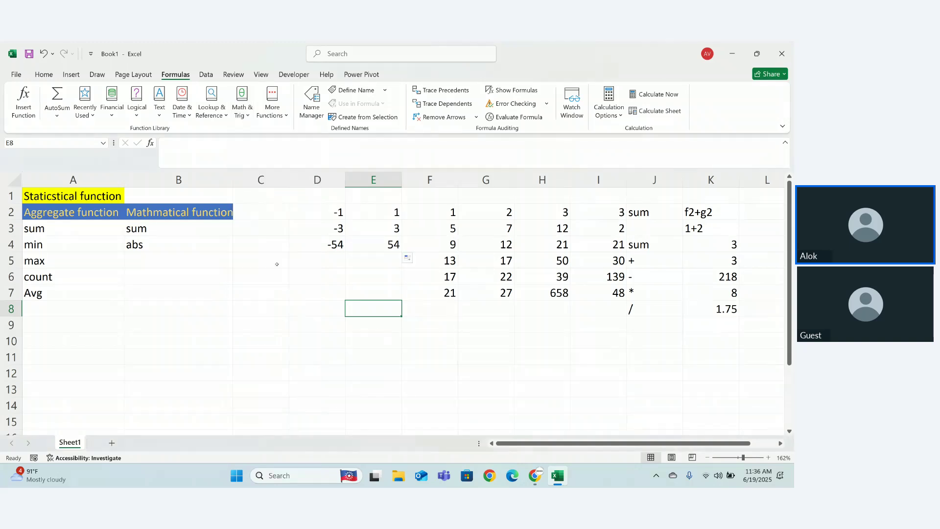
pyautogui.click(132, 262)
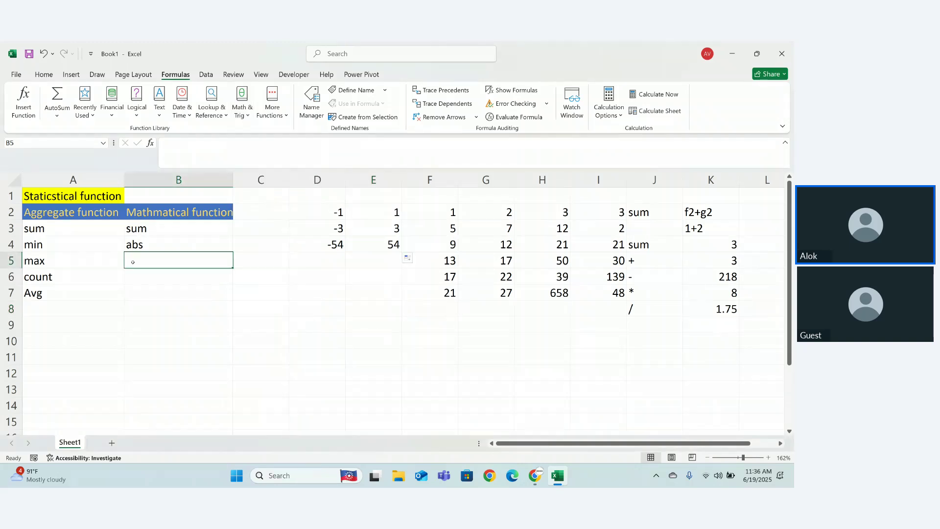
pyautogui.click(258, 300)
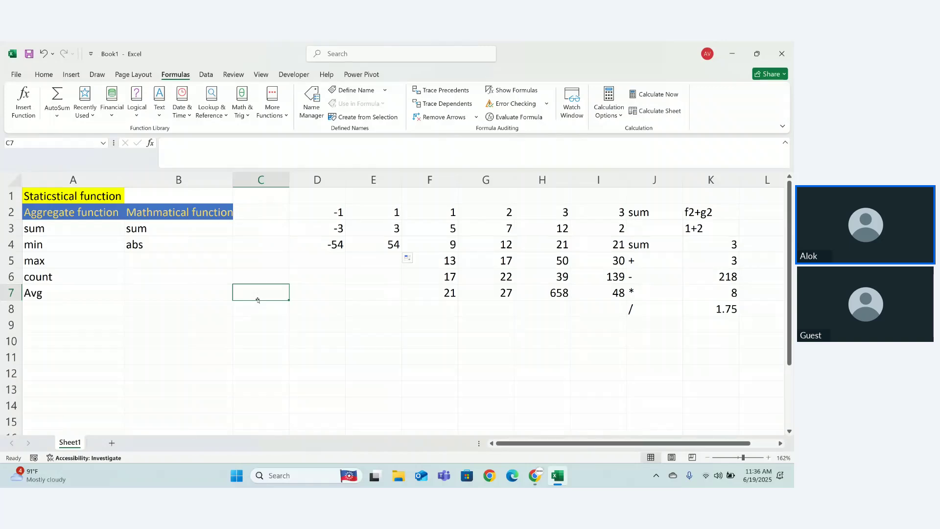
pyautogui.click(165, 260)
pyautogui.write('dic')
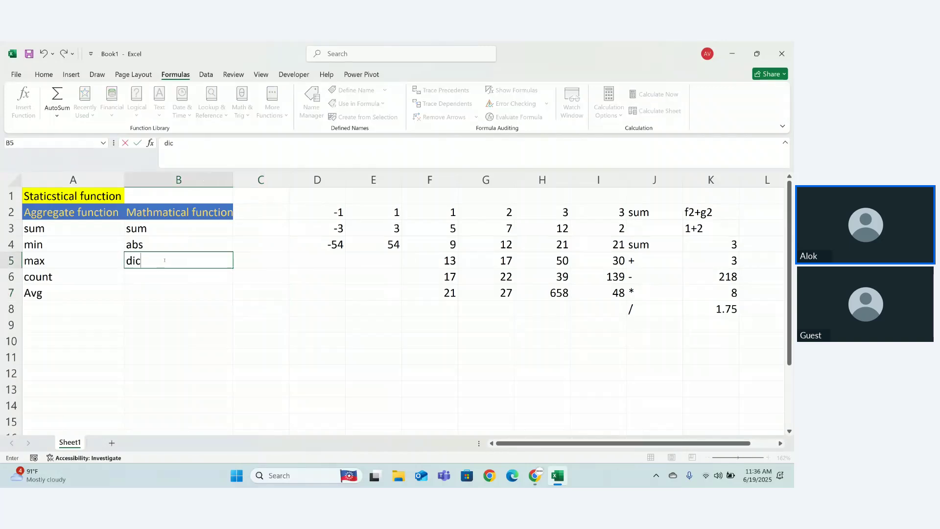
pyautogui.press('BackSpace')
pyautogui.press('BackSpace')
pyautogui.press('BackSpace')
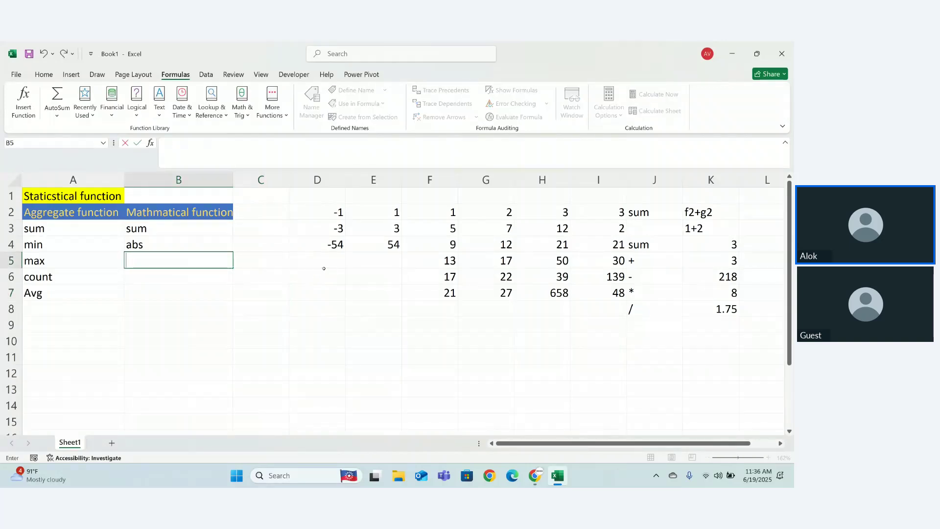
pyautogui.click(322, 267)
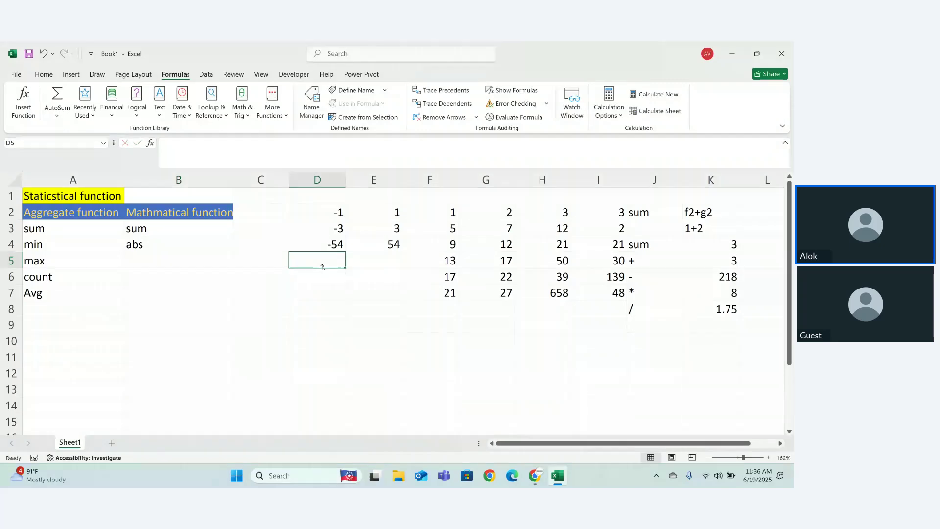
# Enter 5/2 in cell C7
pyautogui.click(287, 295)
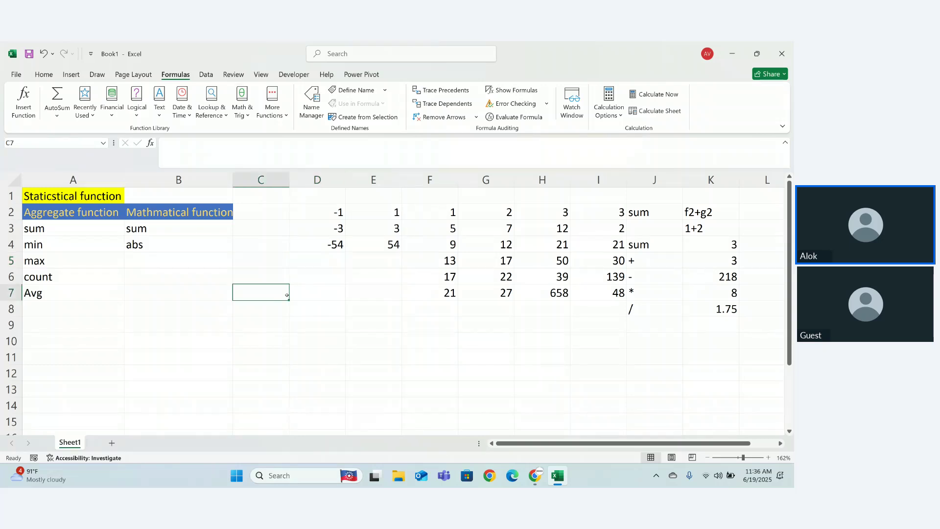
pyautogui.write('5/')
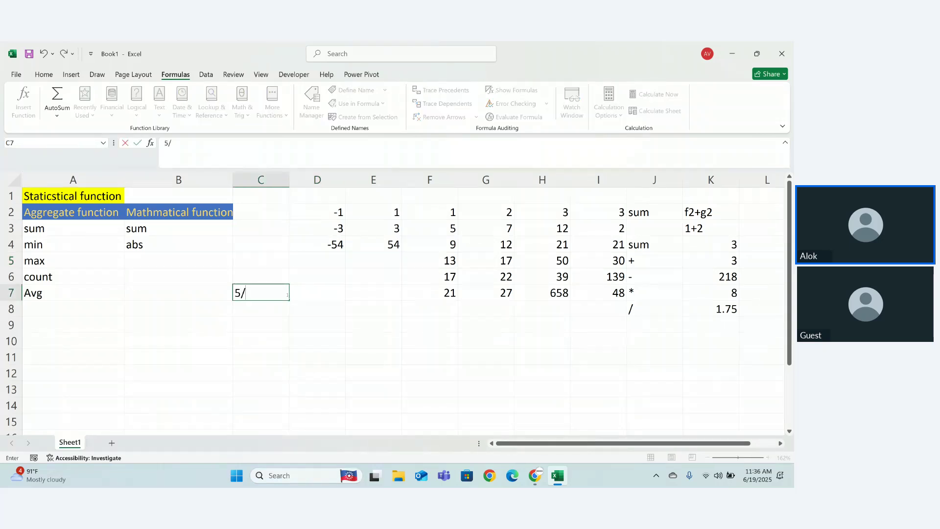
pyautogui.write('2')
pyautogui.press('Left')
pyautogui.press('Left')
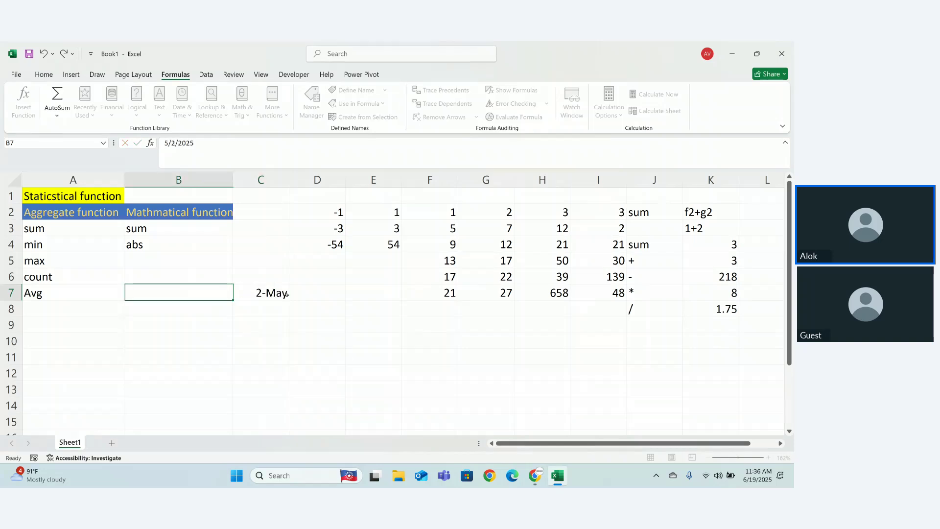
# Try to turn the entry in cell C7 into the division formula =5/2
pyautogui.doubleClick(287, 295)
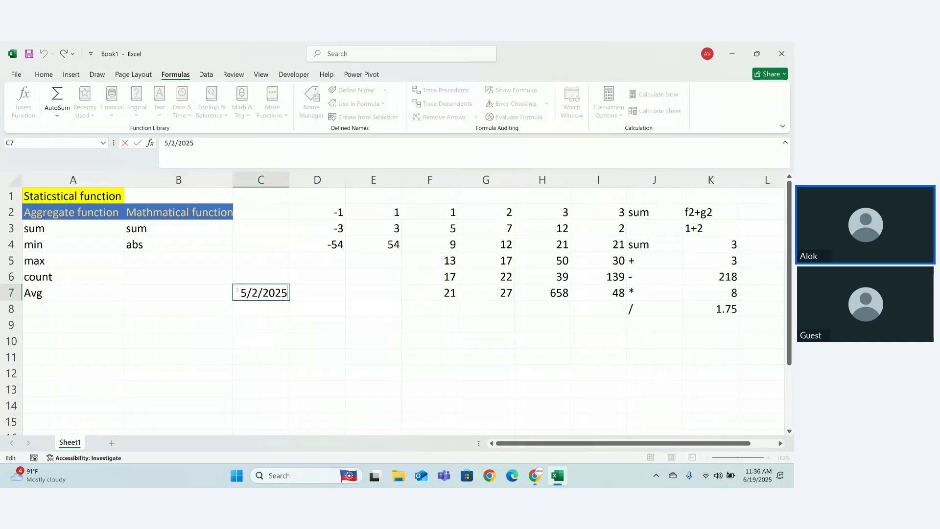
pyautogui.write('=')
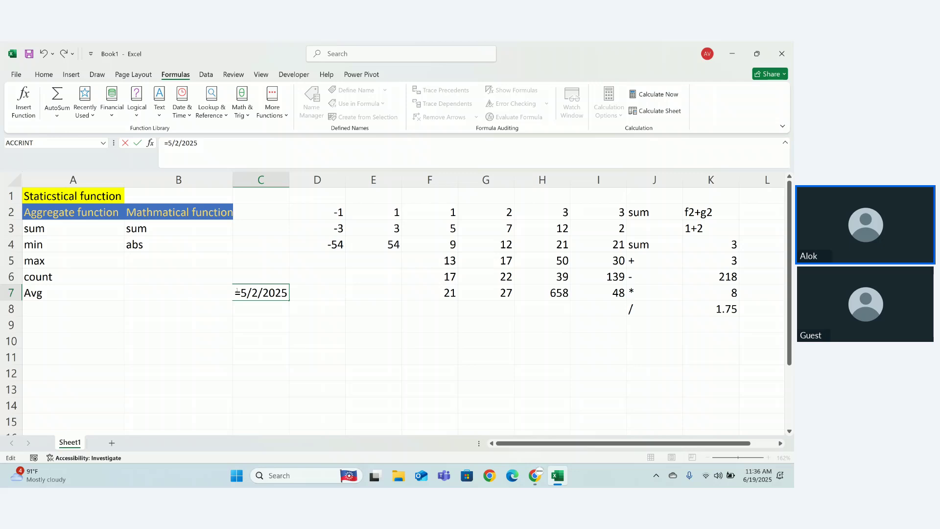
pyautogui.press('Return')
pyautogui.click(274, 292)
pyautogui.doubleClick(274, 293)
pyautogui.press('BackSpace')
pyautogui.press('BackSpace')
pyautogui.press('BackSpace')
pyautogui.press('BackSpace')
pyautogui.press('BackSpace')
pyautogui.press('BackSpace')
pyautogui.write('2')
pyautogui.press('Return')
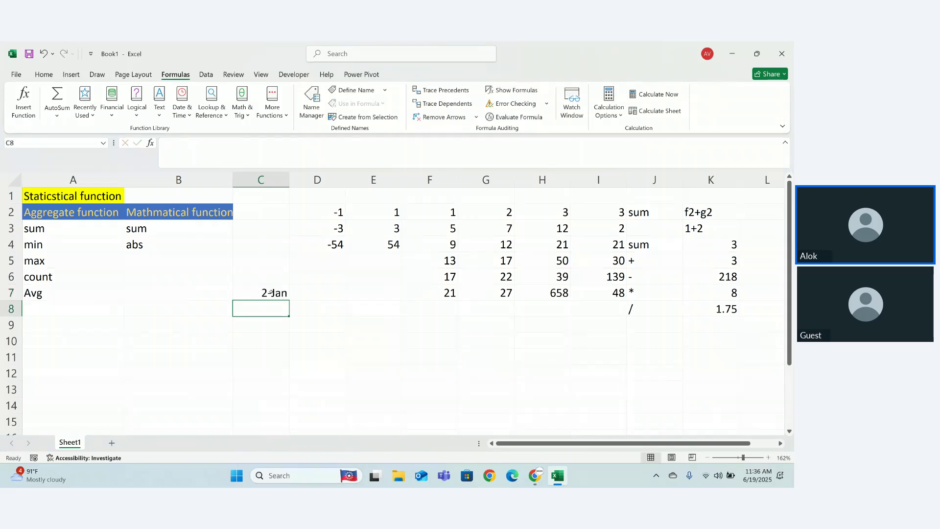
# Clear the formula from cell C7, leaving the cell empty
pyautogui.doubleClick(270, 293)
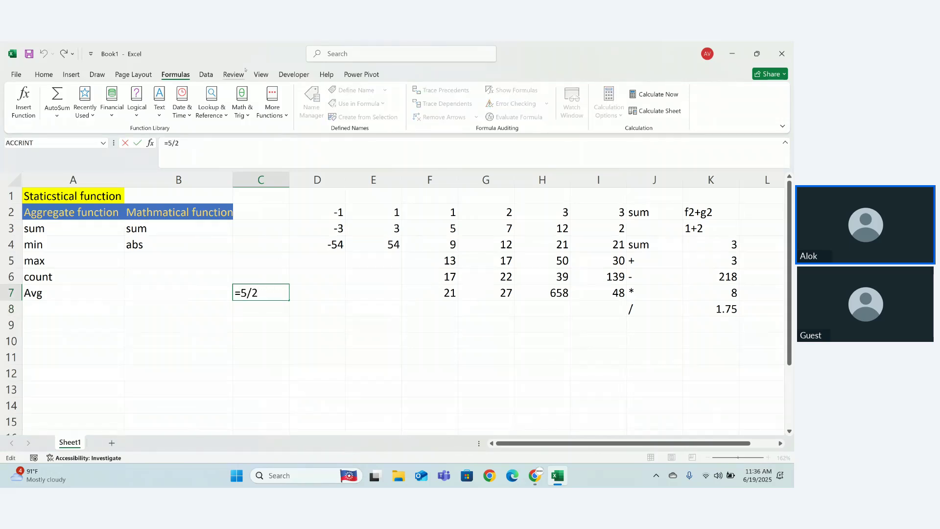
pyautogui.click(43, 75)
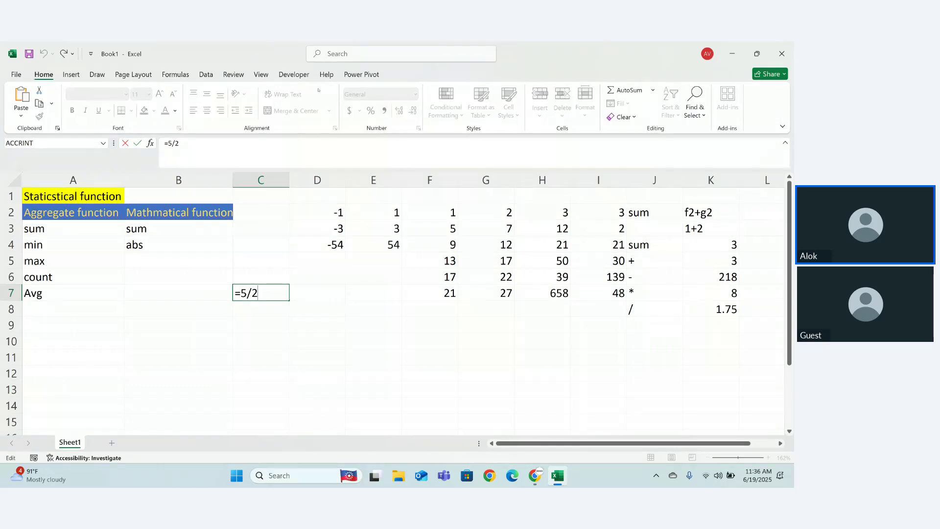
pyautogui.press('BackSpace')
pyautogui.press('BackSpace')
pyautogui.press('BackSpace')
pyautogui.press('BackSpace')
pyautogui.write('=5')
pyautogui.press('BackSpace')
pyautogui.press('BackSpace')
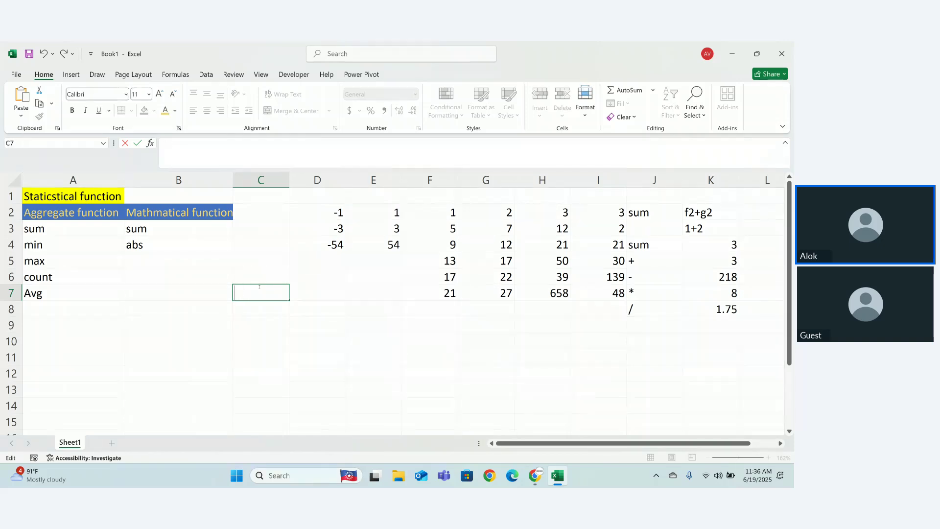
pyautogui.press('Return')
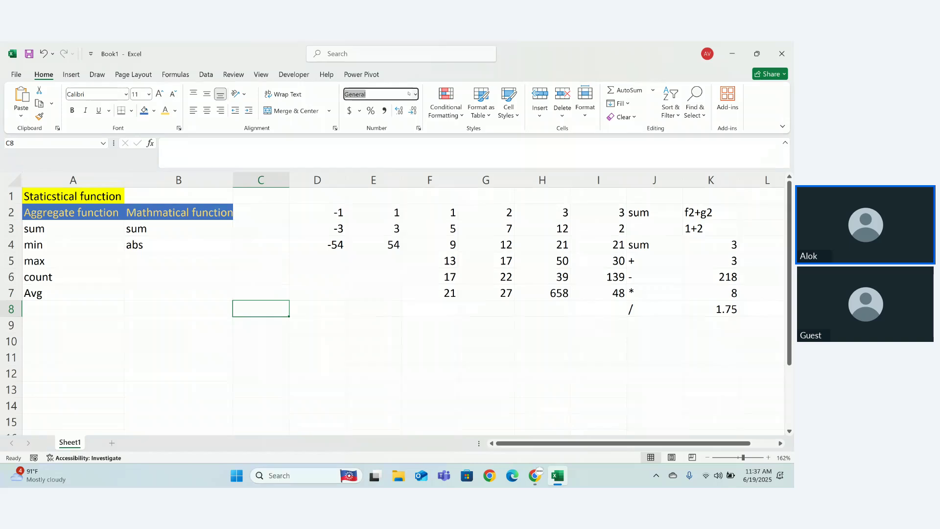
# Apply the Number format to cell C8 and enter the division formula =5/2 in cell D7
pyautogui.click(415, 94)
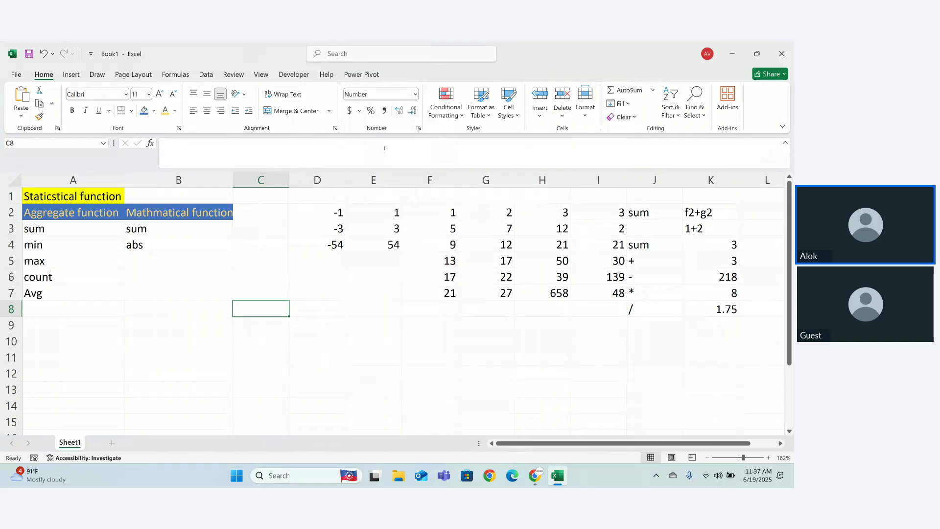
pyautogui.click(311, 287)
pyautogui.write('=')
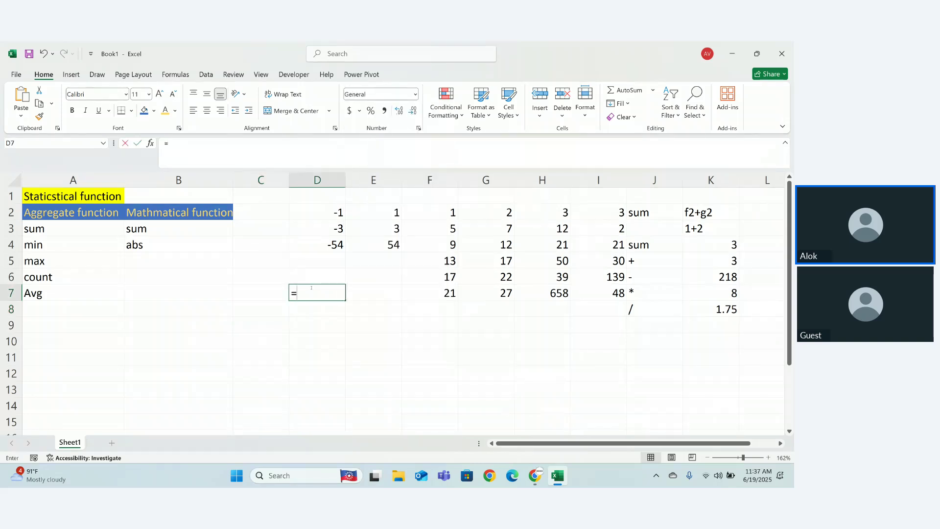
pyautogui.write('5')
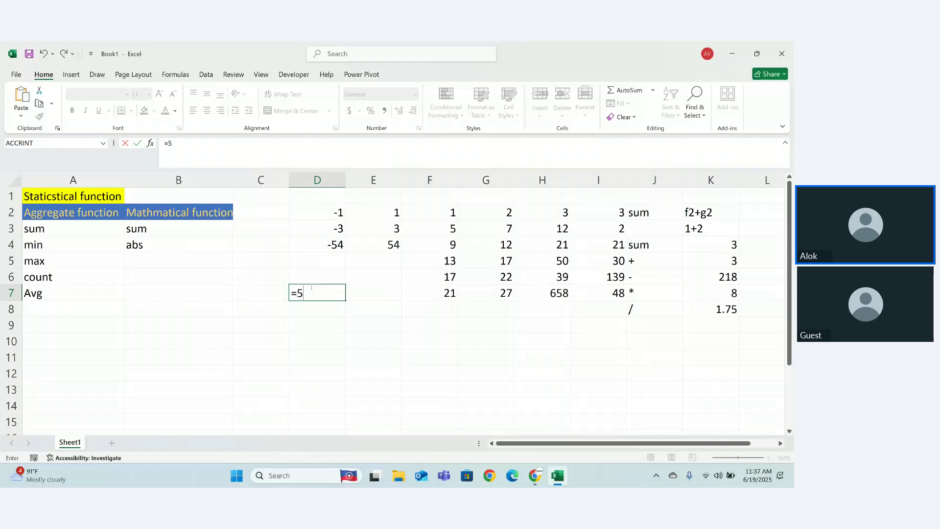
pyautogui.write('/2')
pyautogui.press('Return')
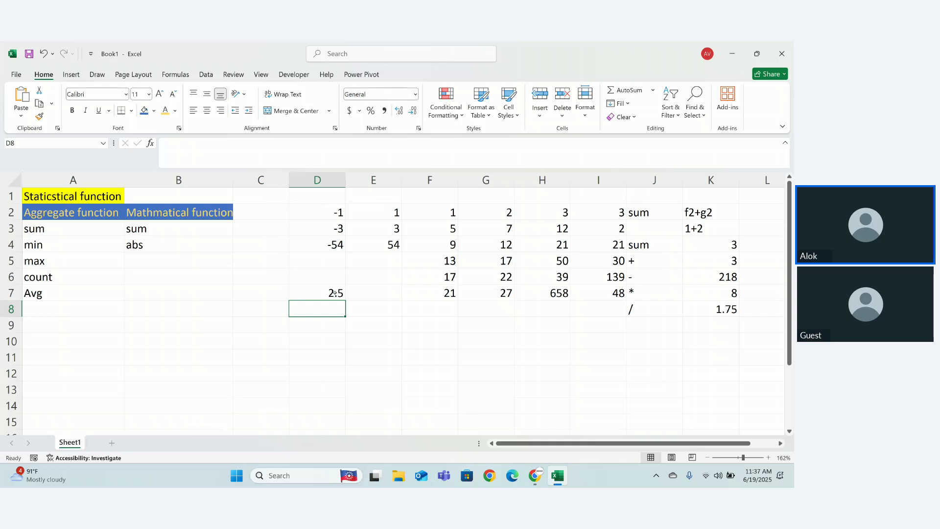
# Add mod to the mathematical function list in cell B5
pyautogui.click(147, 262)
pyautogui.write('mod')
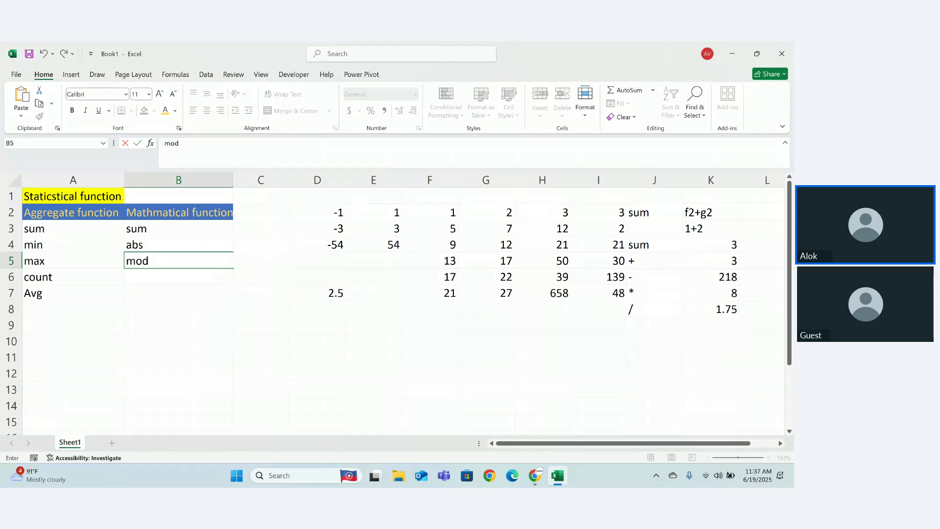
pyautogui.click(223, 276)
# Enter the remainder formula =MOD(5,2) in cell D8
pyautogui.click(322, 313)
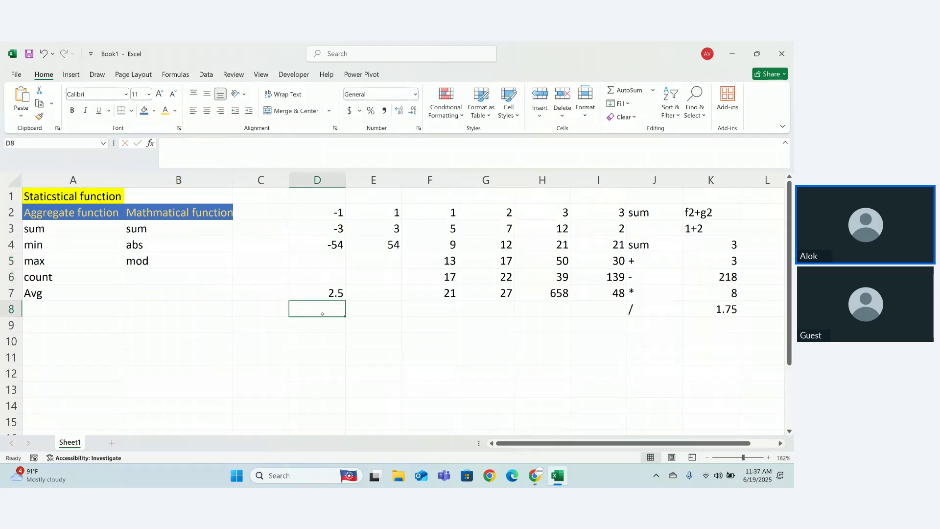
pyautogui.write('=mod')
pyautogui.press('Tab')
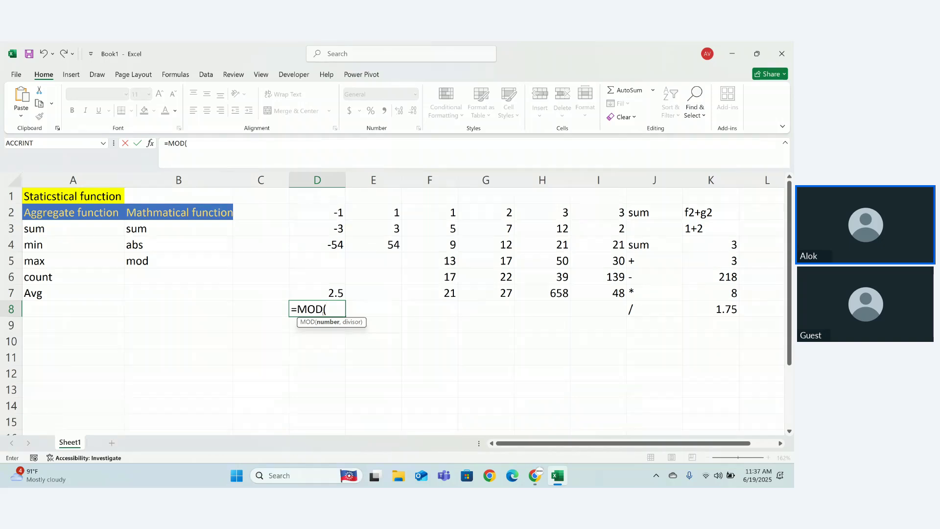
pyautogui.press('BackSpace')
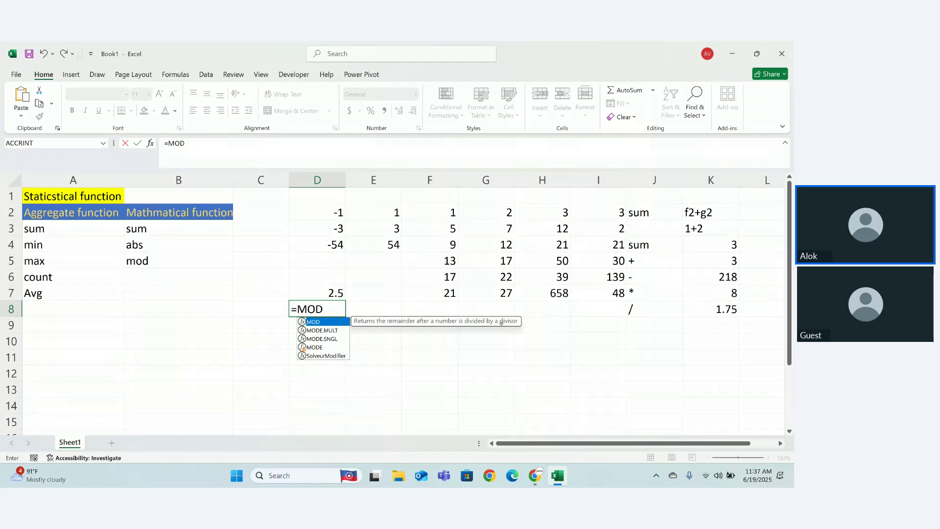
pyautogui.write('(')
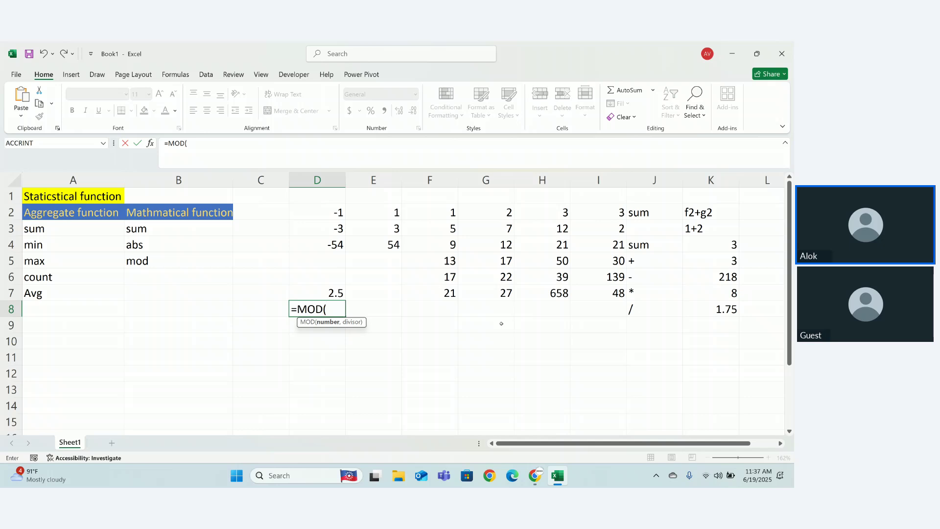
pyautogui.write('5,2)')
pyautogui.press('Return')
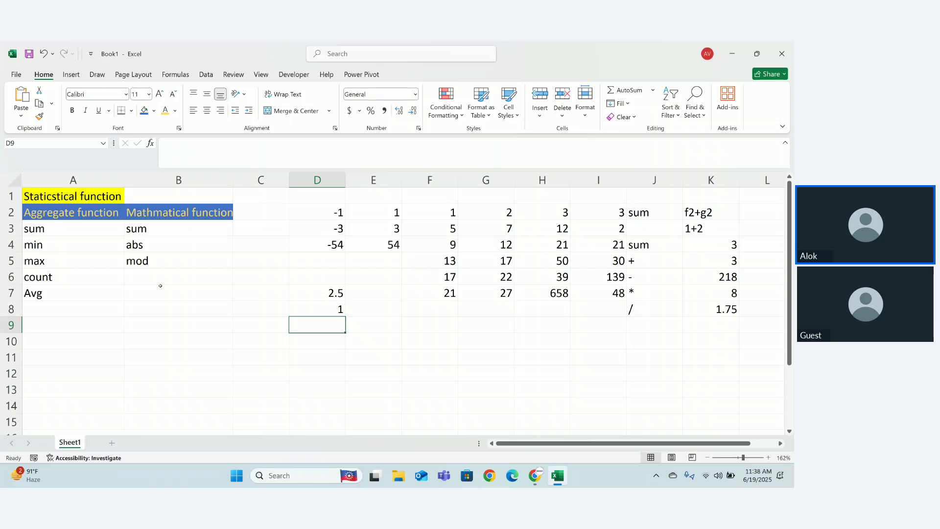
# Enter the sample number 17 in cell B8
pyautogui.click(181, 302)
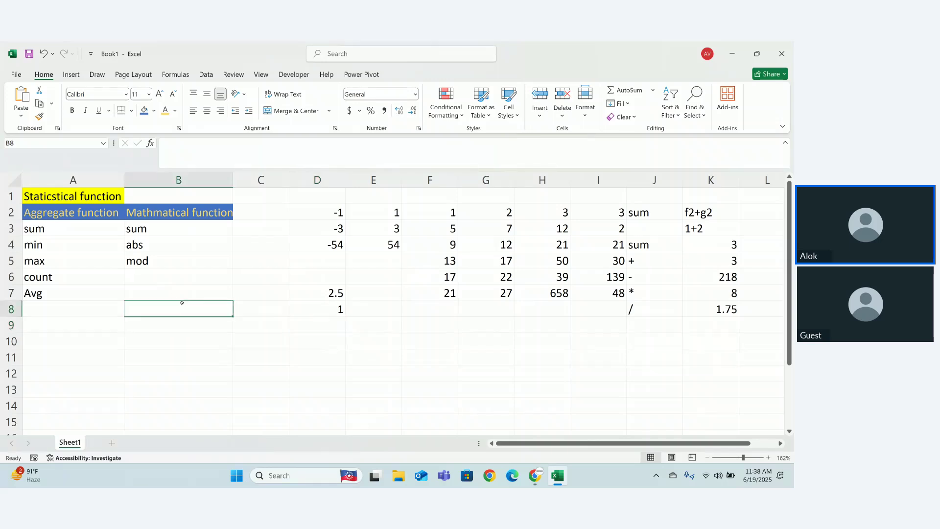
pyautogui.write('1')
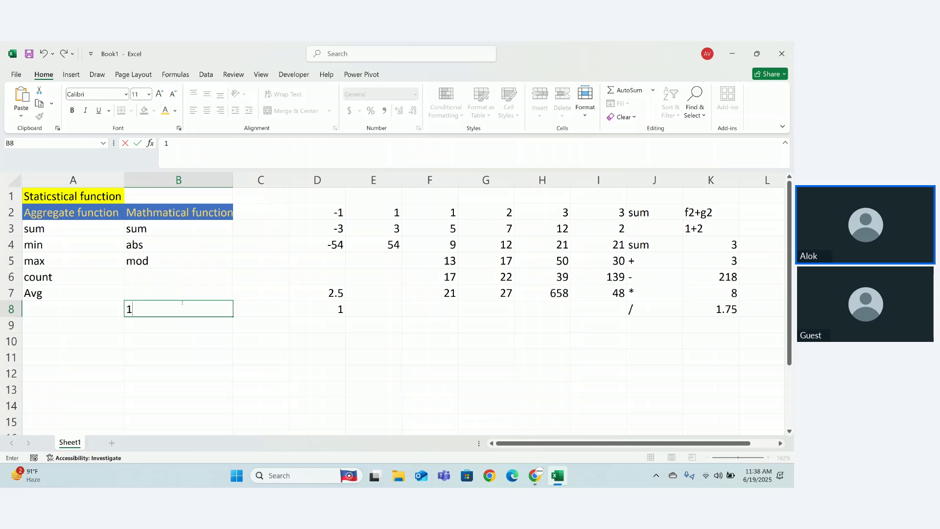
pyautogui.write('7')
pyautogui.press('Return')
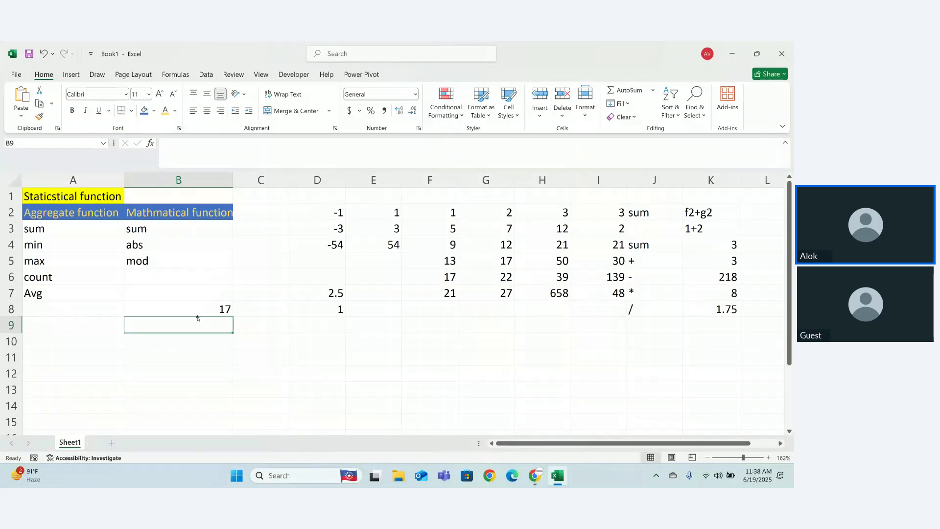
# Enter the note "upper nearest 2" in cell B9
pyautogui.write('upper ne')
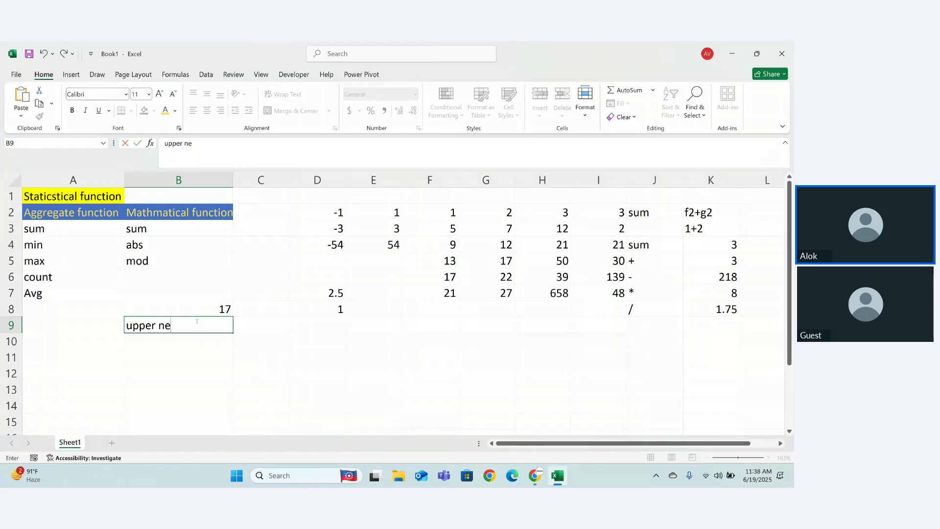
pyautogui.press('BackSpace')
pyautogui.press('BackSpace')
pyautogui.write('me')
pyautogui.press('BackSpace')
pyautogui.press('BackSpace')
pyautogui.write('neaer')
pyautogui.press('BackSpace')
pyautogui.press('BackSpace')
pyautogui.write('rest 2')
pyautogui.press('Return')
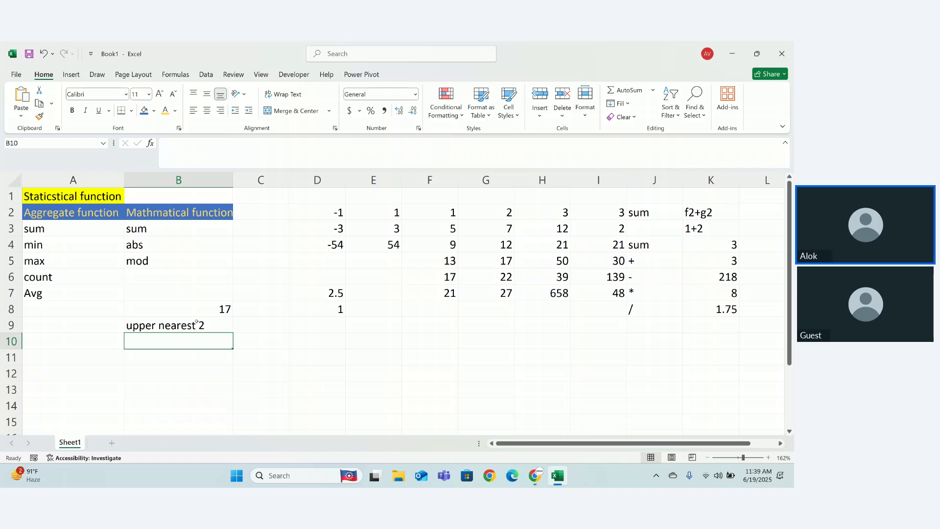
# Add celling to the mathematical function list in cell B6
pyautogui.click(247, 327)
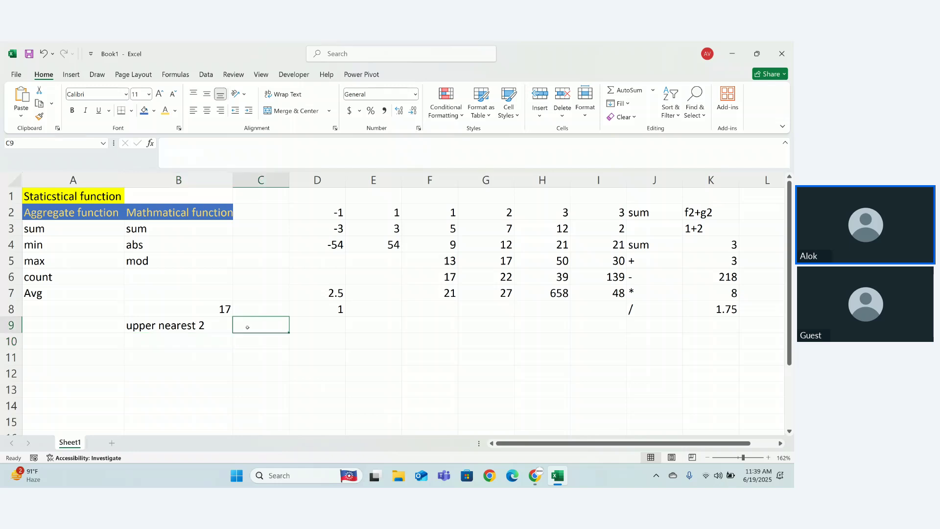
pyautogui.click(164, 280)
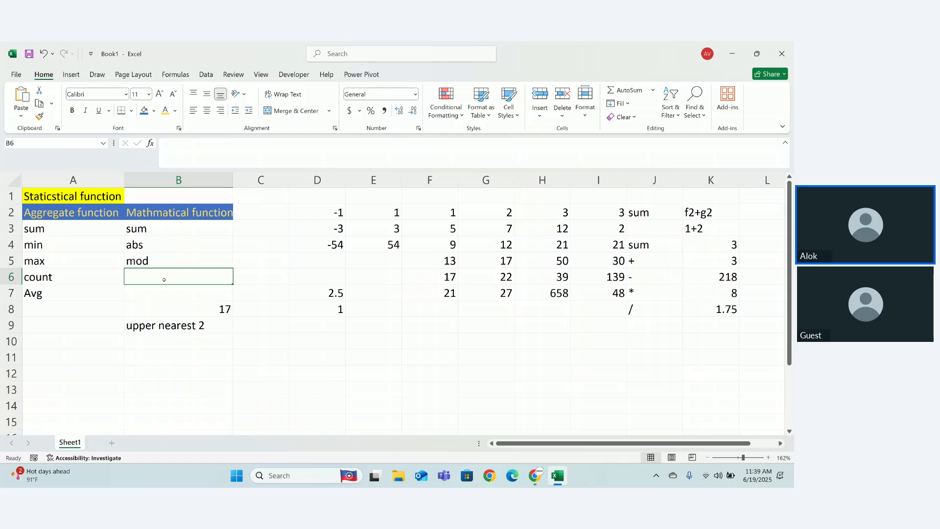
pyautogui.write('celling')
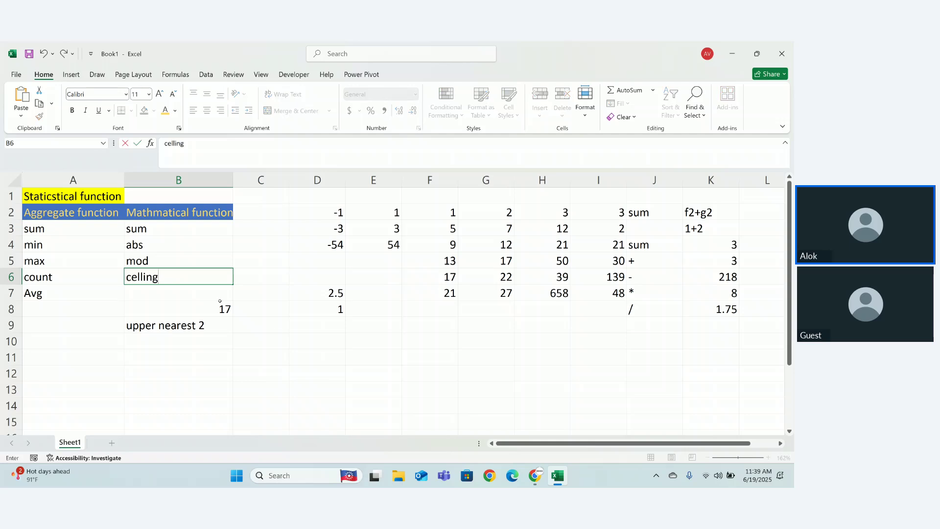
pyautogui.click(319, 329)
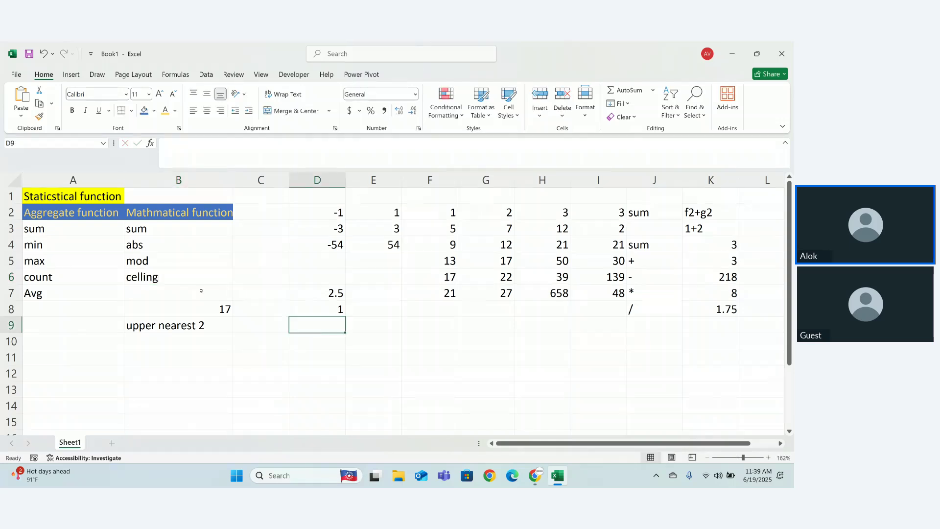
# Enter the sample number 13 in cell F9
pyautogui.click(453, 324)
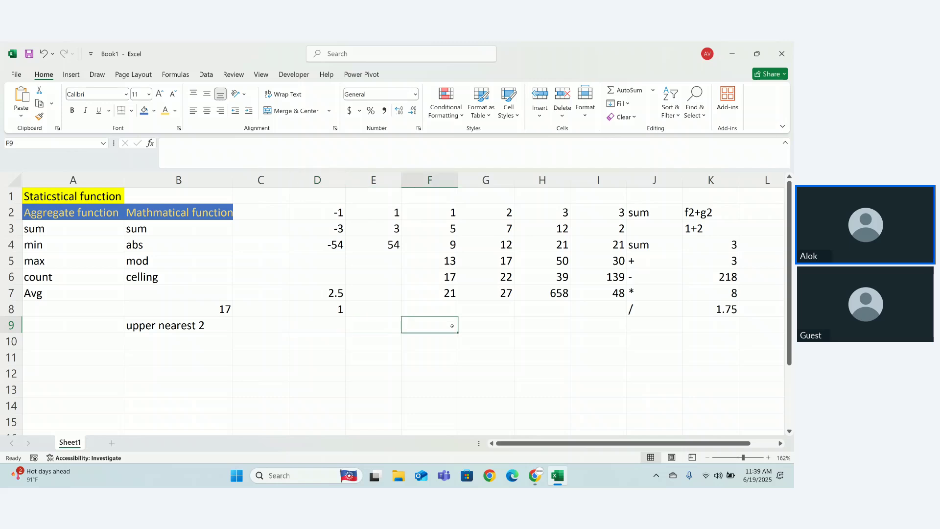
pyautogui.write('13')
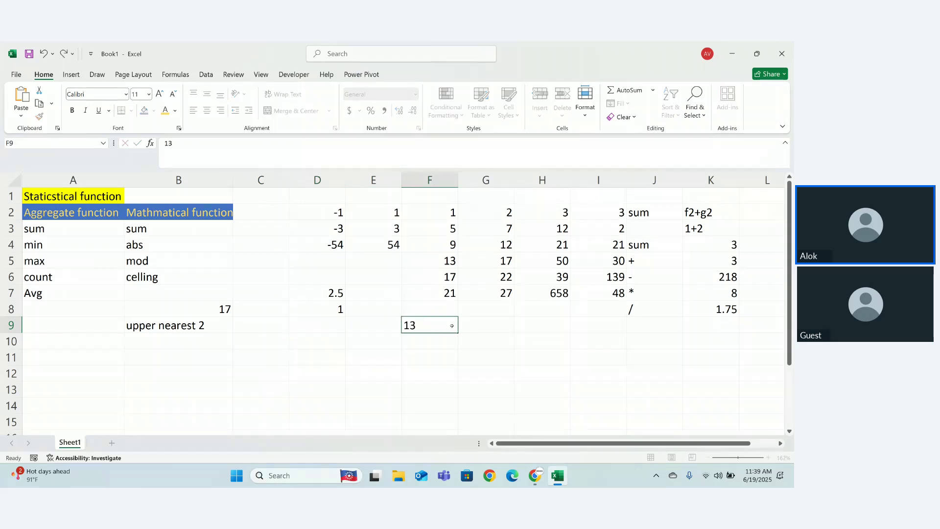
pyautogui.press('Return')
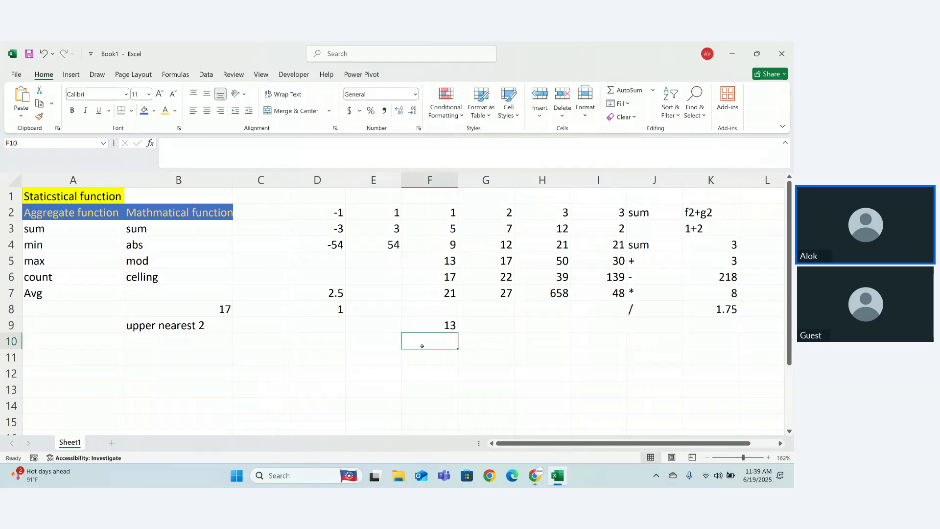
# Enter the formula =CEILING(F9,5) in cell F10 to round the number in F9 up to a multiple of 5
pyautogui.write('=cell')
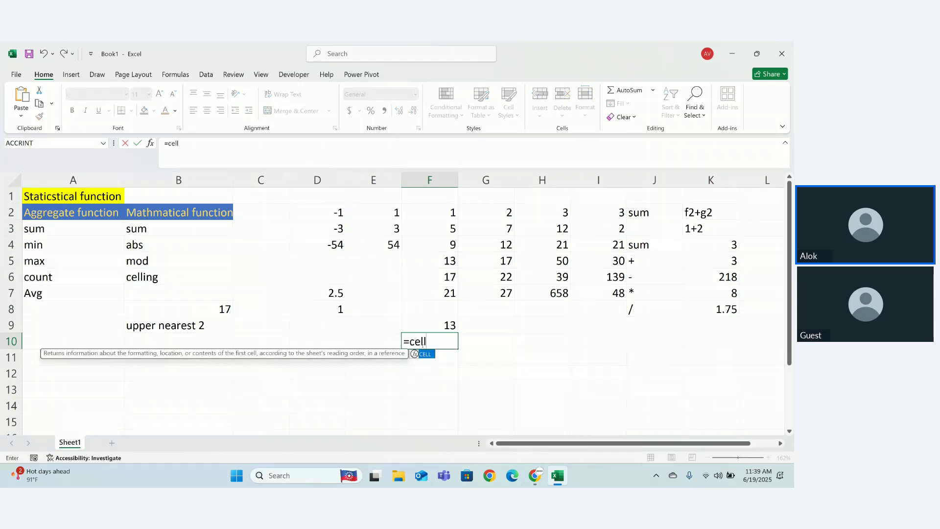
pyautogui.press('BackSpace')
pyautogui.press('BackSpace')
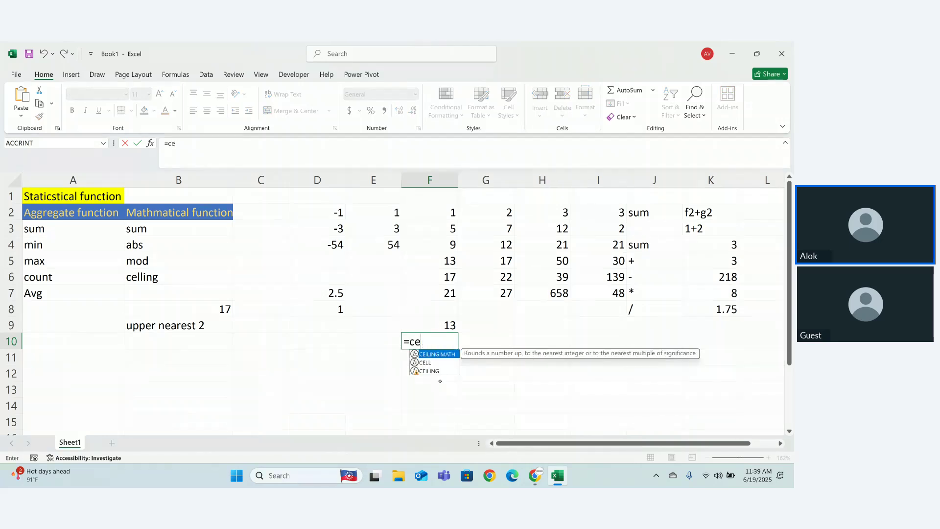
pyautogui.click(435, 371)
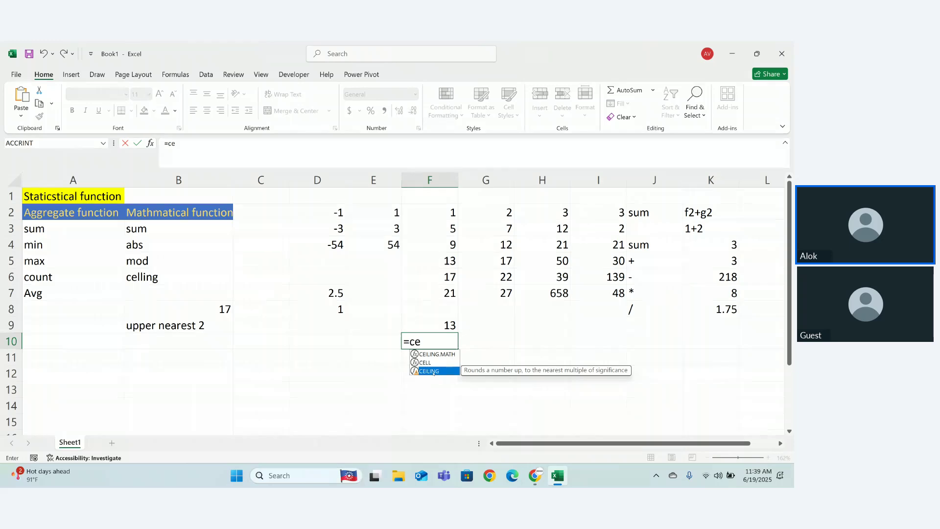
pyautogui.doubleClick(433, 371)
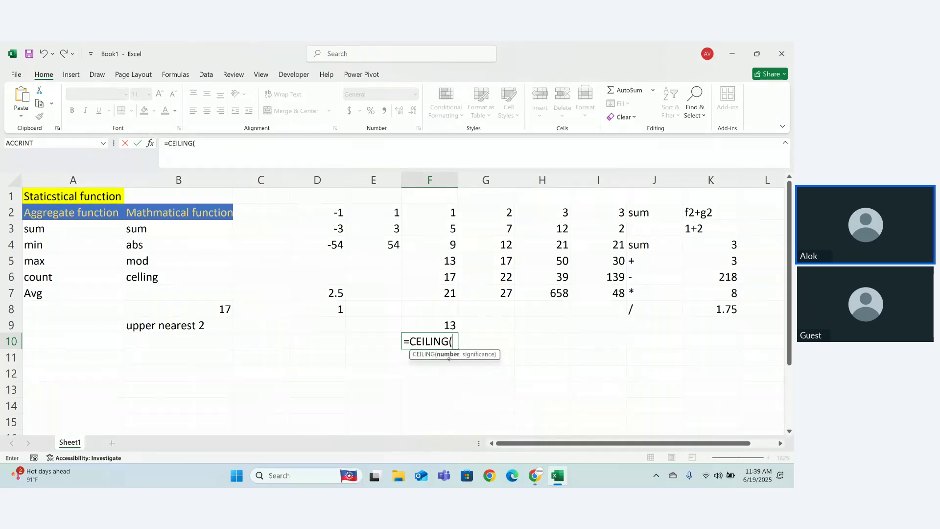
pyautogui.click(452, 326)
pyautogui.write(',')
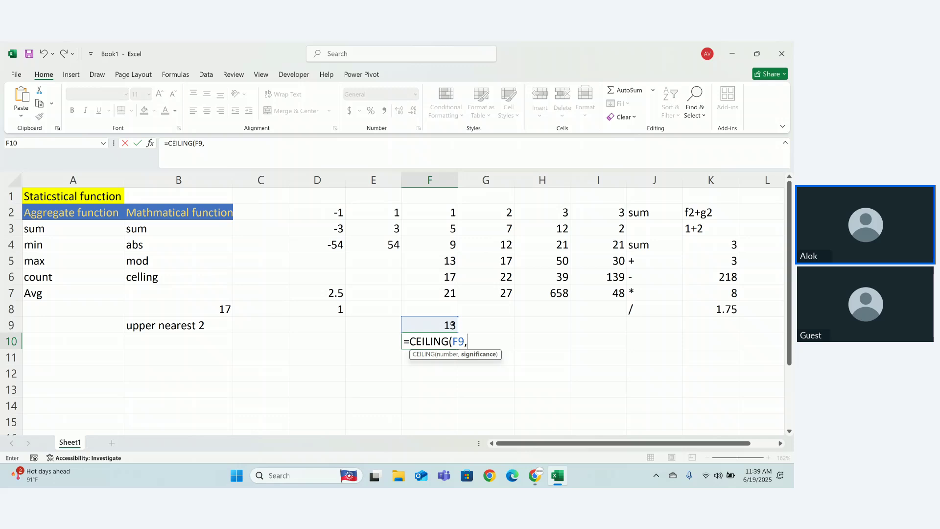
pyautogui.write('5')
pyautogui.write(')')
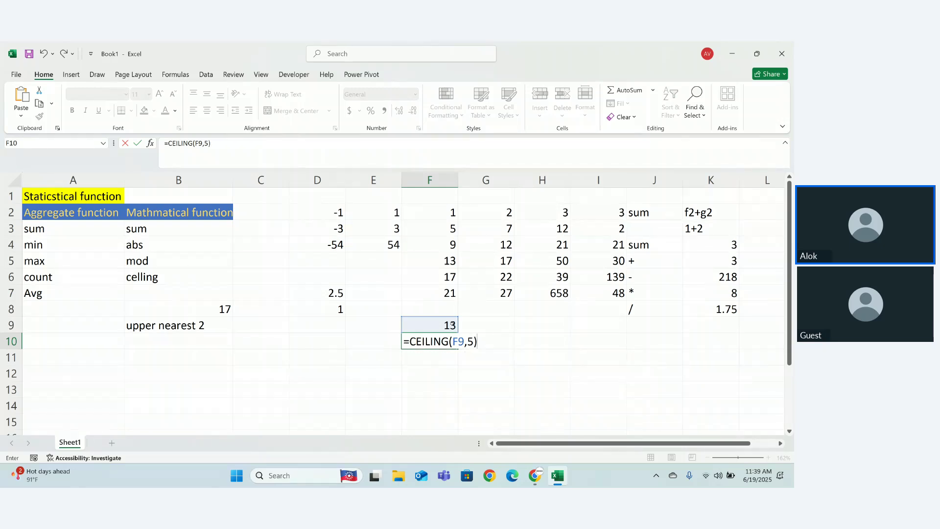
pyautogui.press('Return')
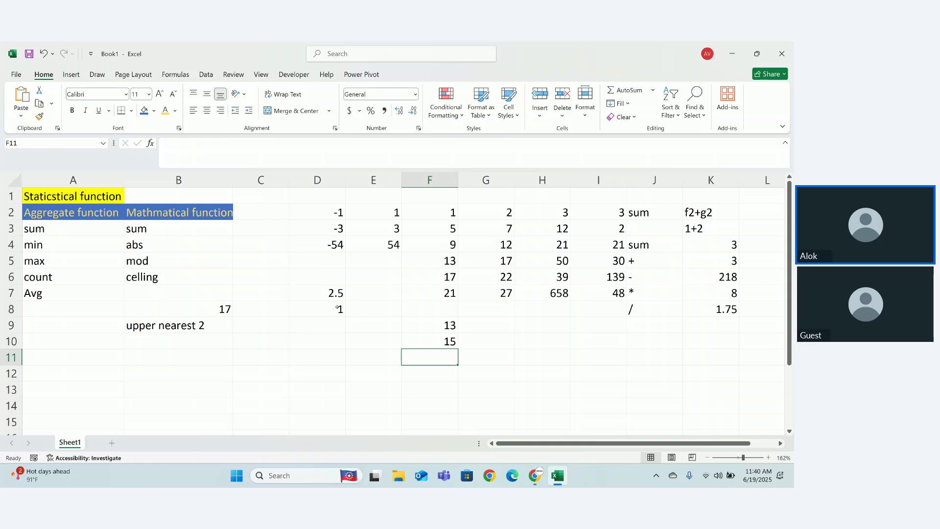
# Clear the contents of cells E8 to G10, removing the sample number and its CEILING formula
pyautogui.moveTo(367, 307); pyautogui.dragTo(459, 341)
pyautogui.press('Delete')
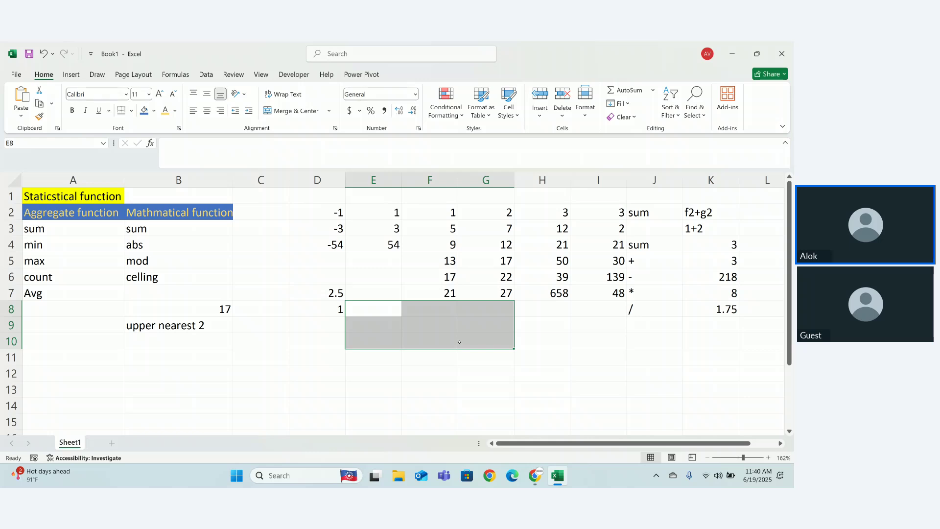
pyautogui.click(441, 414)
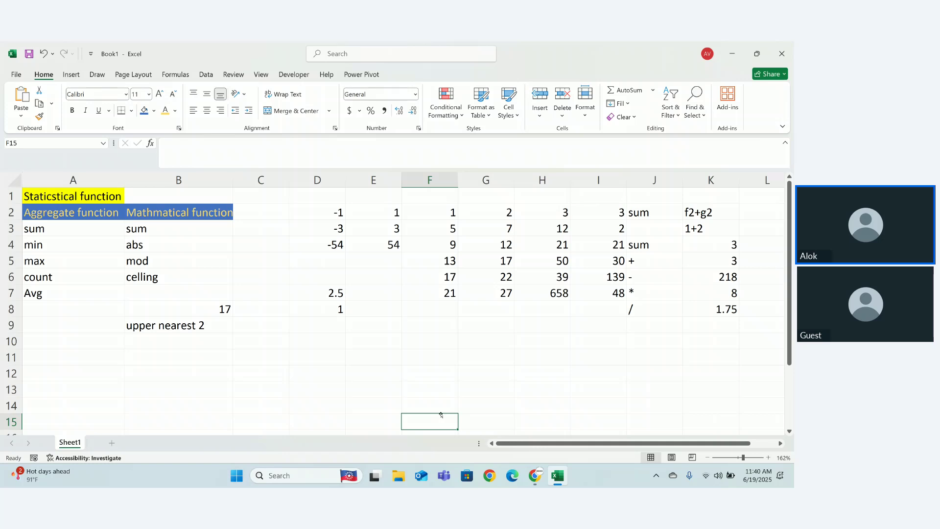
# Enter the sample values 29 in cell E11 and 4 in cell F11
pyautogui.click(370, 359)
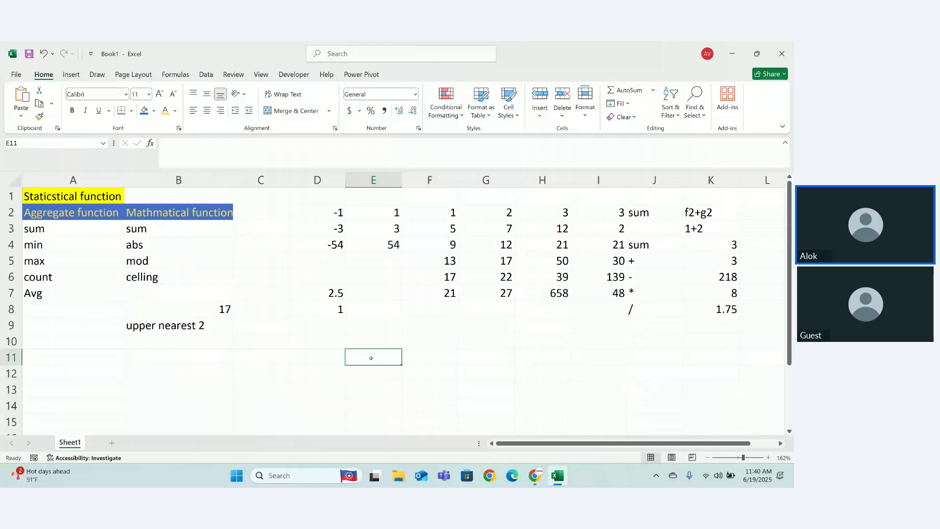
pyautogui.write('29')
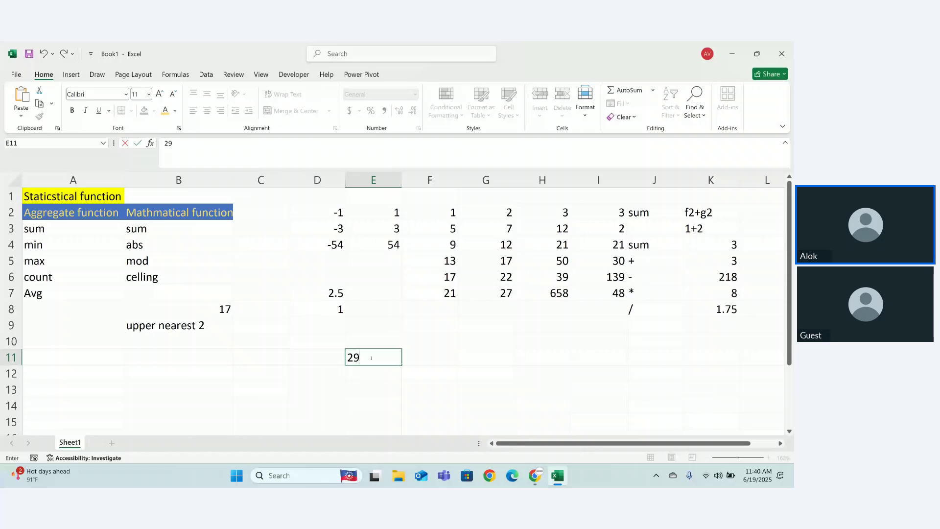
pyautogui.press('Return')
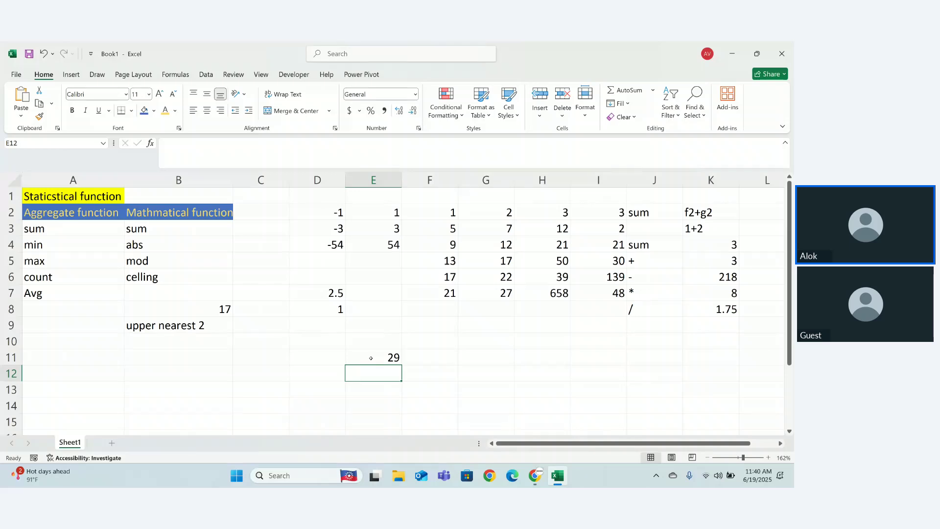
pyautogui.click(430, 361)
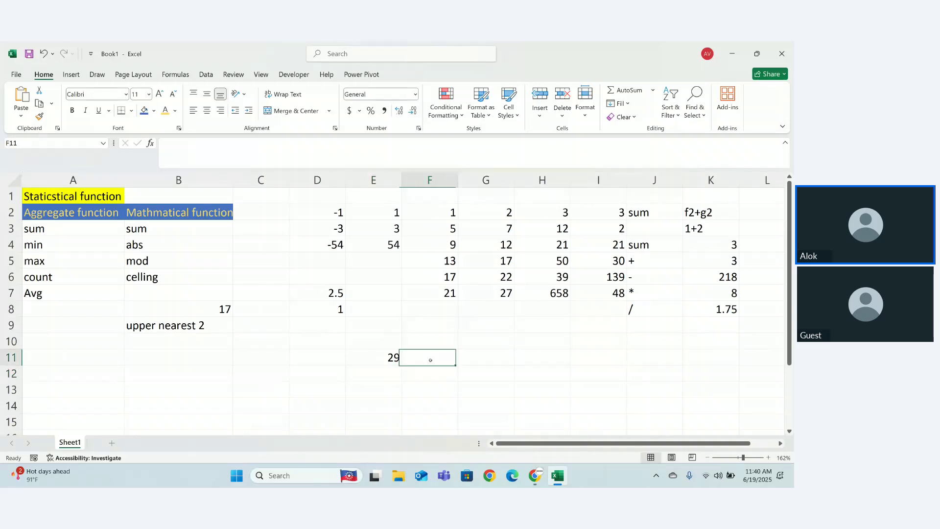
pyautogui.write('4')
pyautogui.press('Return')
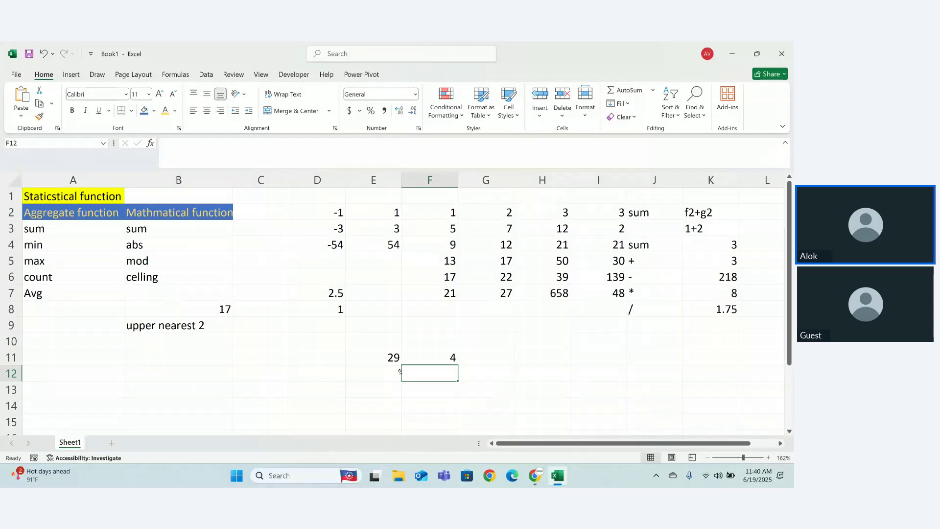
# Set the value of cell E11 to 37
pyautogui.doubleClick(385, 354)
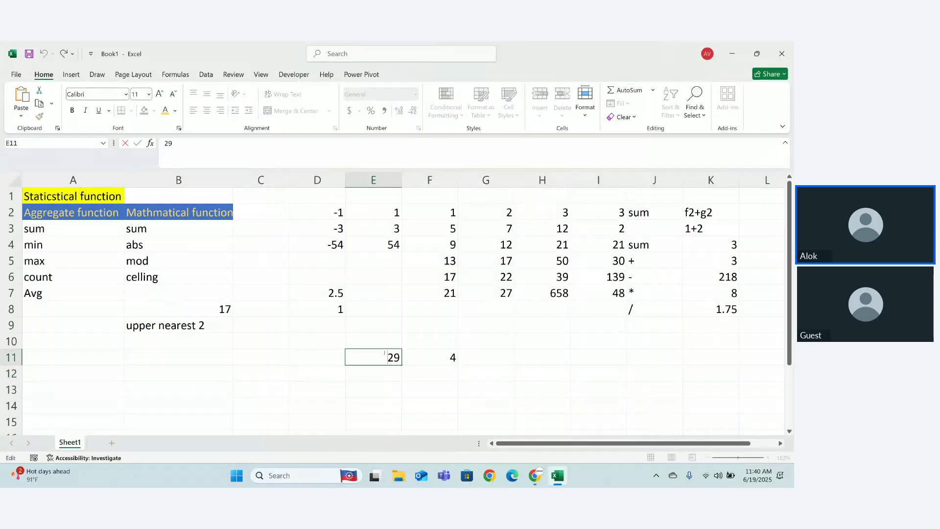
pyautogui.press('BackSpace')
pyautogui.press('BackSpace')
pyautogui.write('37')
pyautogui.press('Return')
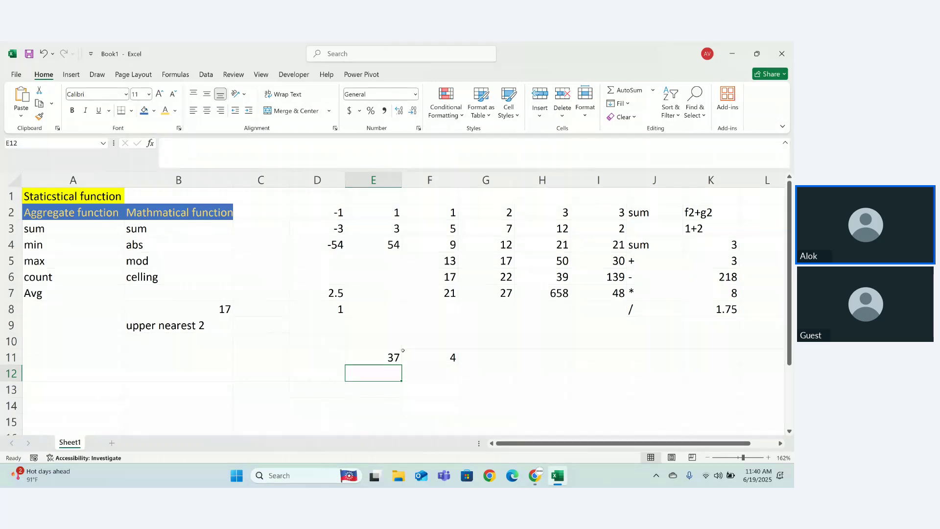
# Clear the contents of cells F10 to F12
pyautogui.moveTo(450, 344); pyautogui.dragTo(450, 374)
pyautogui.press('Delete')
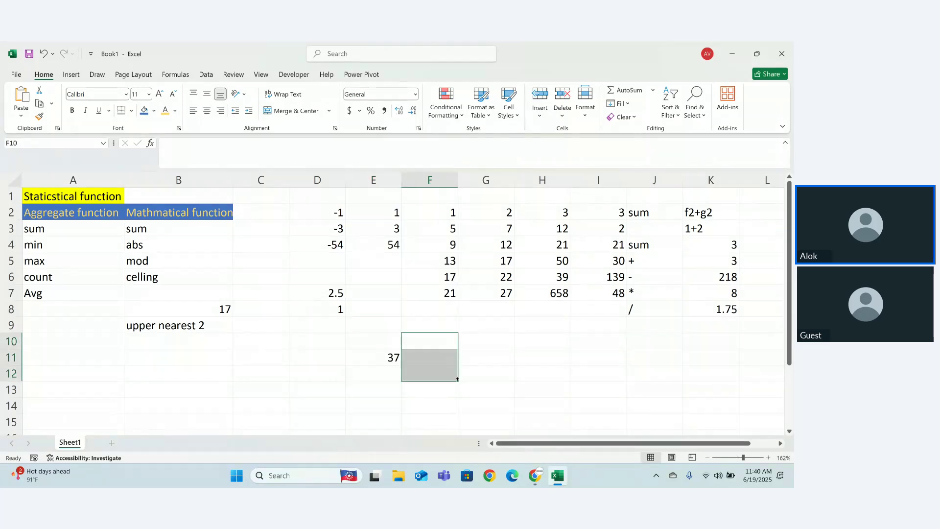
pyautogui.click(471, 387)
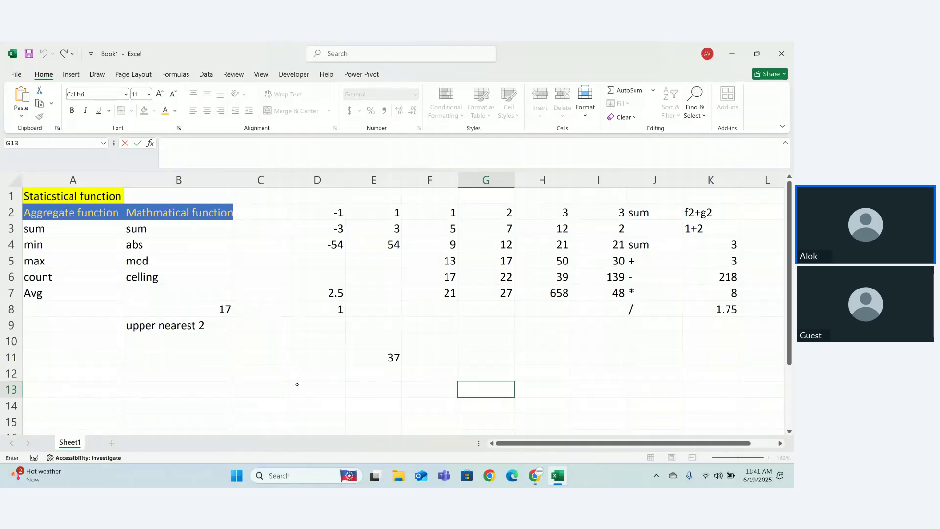
# Enter the text 4*10\ in cell D13
pyautogui.click(336, 386)
pyautogui.write('4')
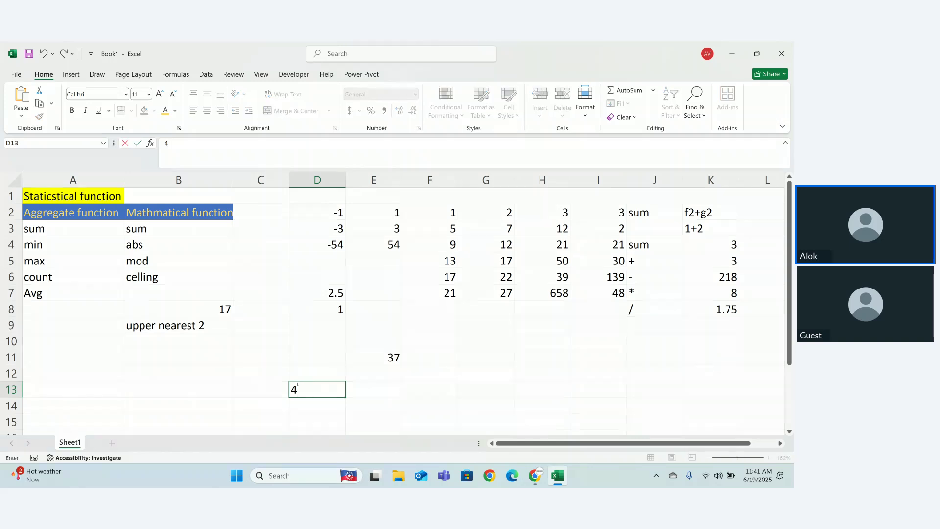
pyautogui.write('*10\\')
pyautogui.press('Return')
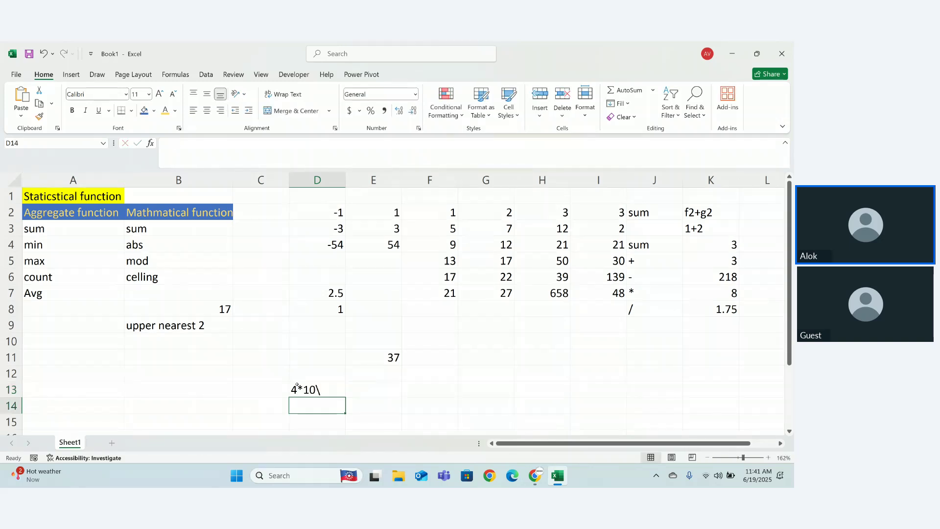
# Replace the content of cell D13 with the text 4*40
pyautogui.click(328, 396)
pyautogui.press('BackSpace')
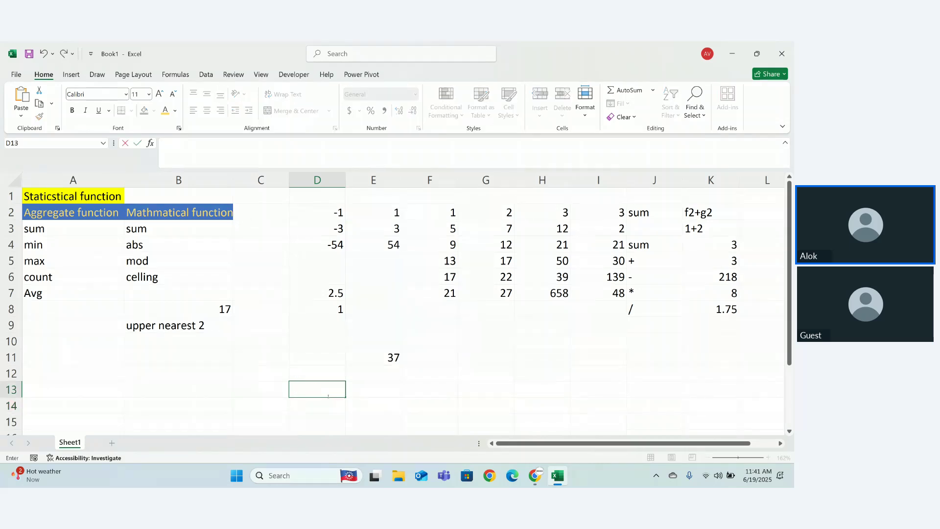
pyautogui.write('4*40')
pyautogui.press('Return')
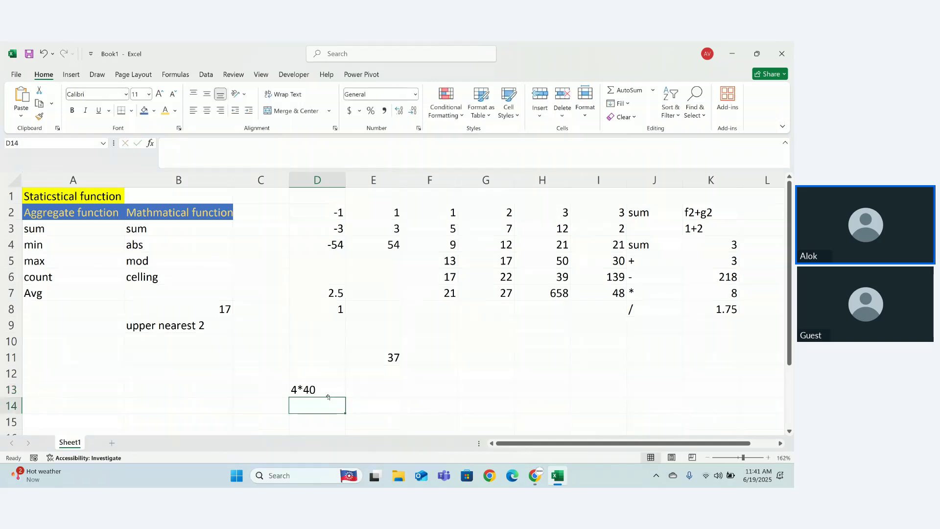
# Try to round E11 up to a multiple of 4 in cell F12 with the formula =celling(E11,4)
pyautogui.click(392, 357)
pyautogui.doubleClick(392, 357)
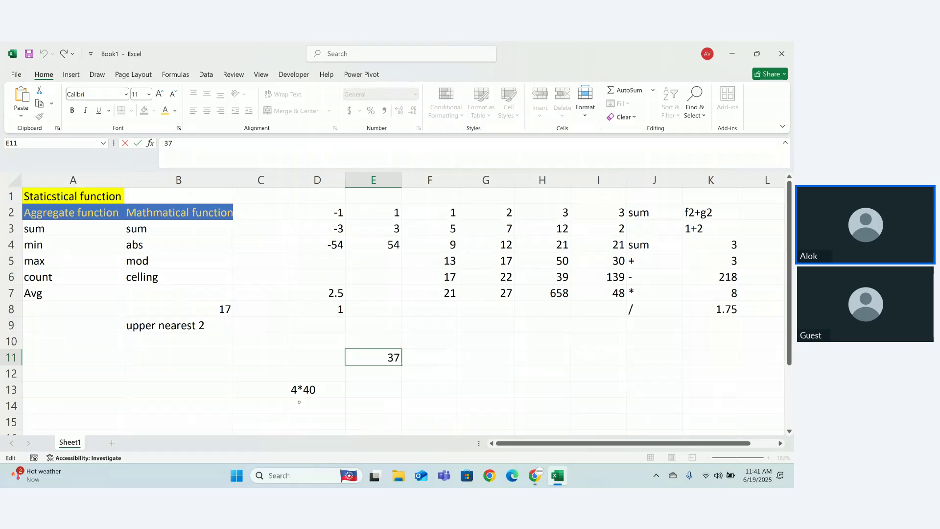
pyautogui.click(433, 372)
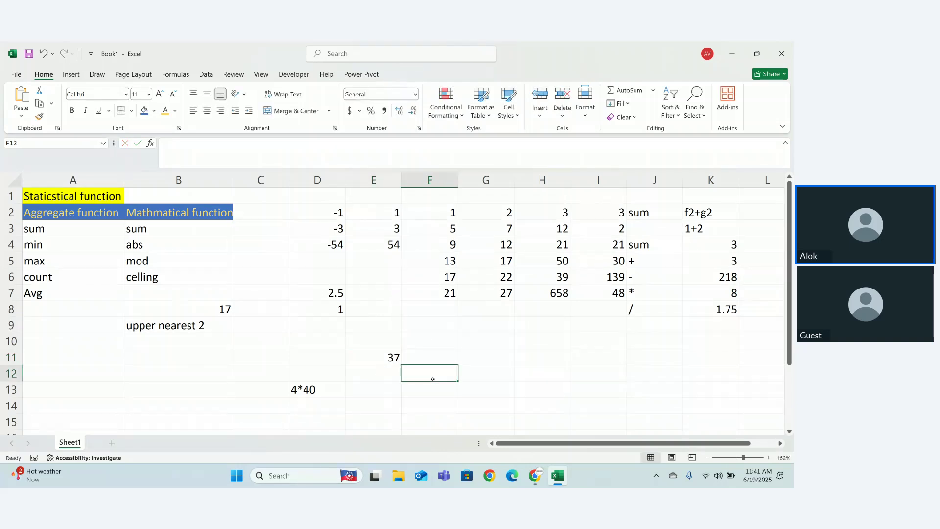
pyautogui.write('=celling')
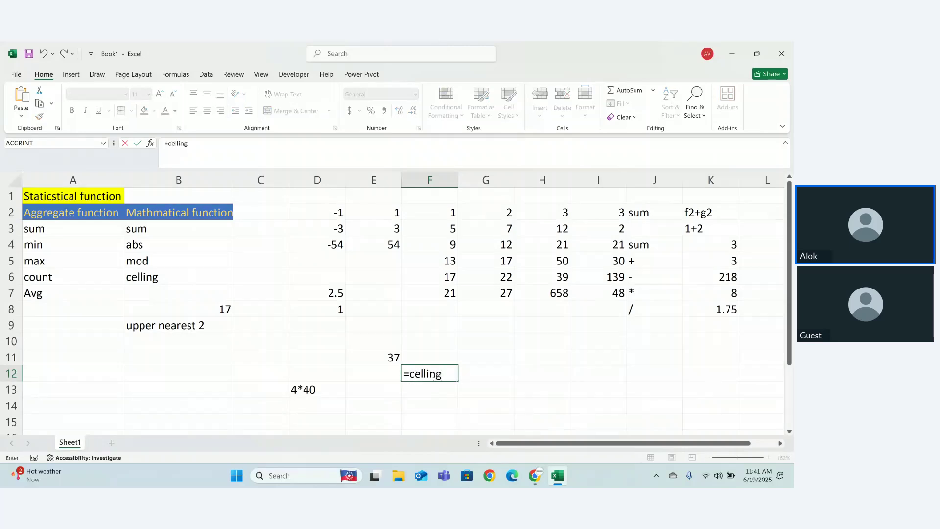
pyautogui.write('(')
pyautogui.click(398, 361)
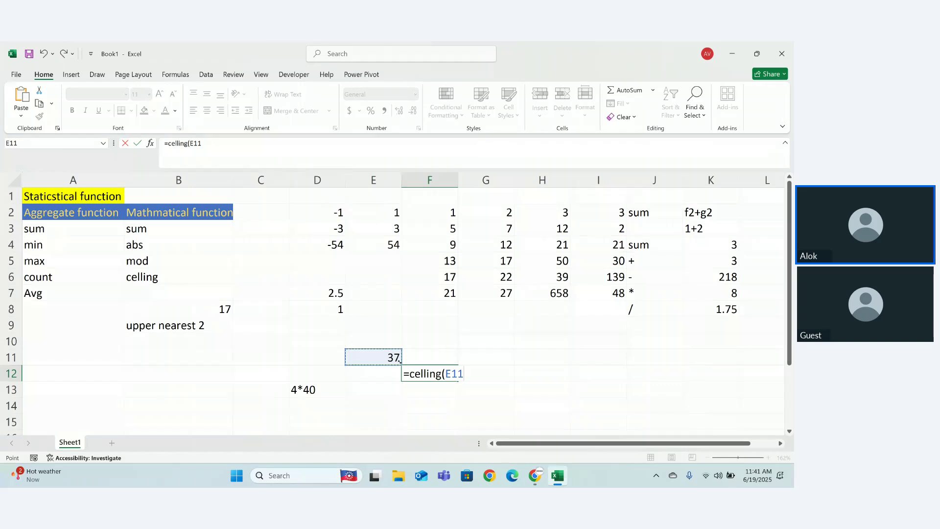
pyautogui.write(',4)')
pyautogui.press('Return')
pyautogui.click(385, 356)
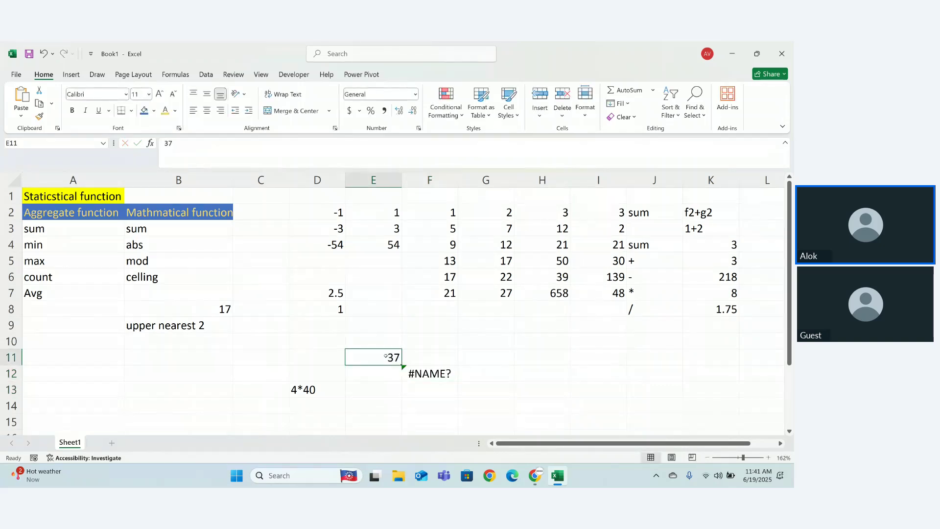
# Correct the formula in cell F12 to =CEILING(E11,4), using the suggested CEILING function
pyautogui.doubleClick(427, 373)
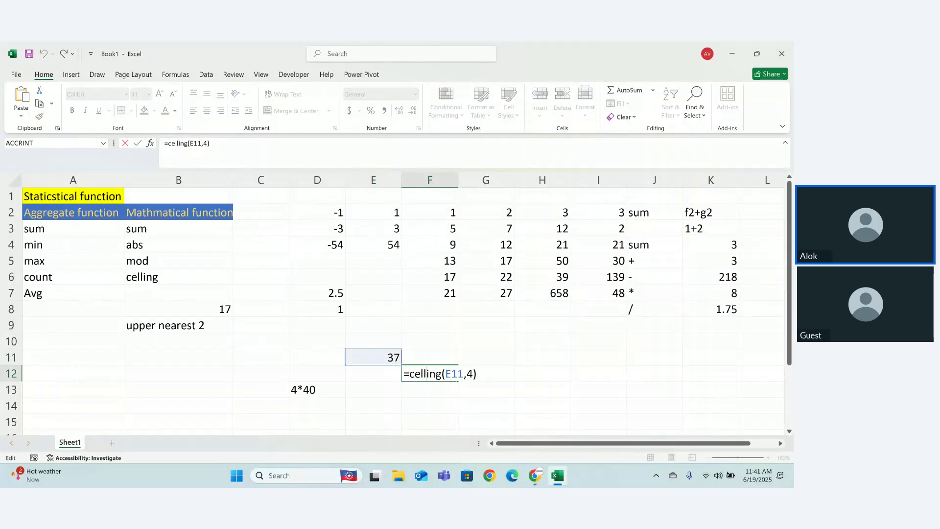
pyautogui.moveTo(473, 374); pyautogui.dragTo(427, 375)
pyautogui.press('BackSpace')
pyautogui.press('BackSpace')
pyautogui.press('BackSpace')
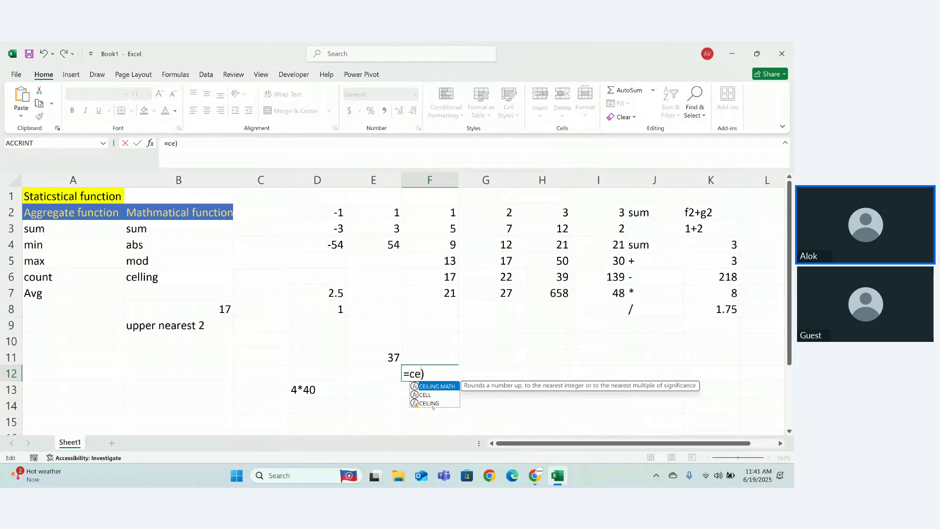
pyautogui.click(431, 403)
pyautogui.doubleClick(431, 403)
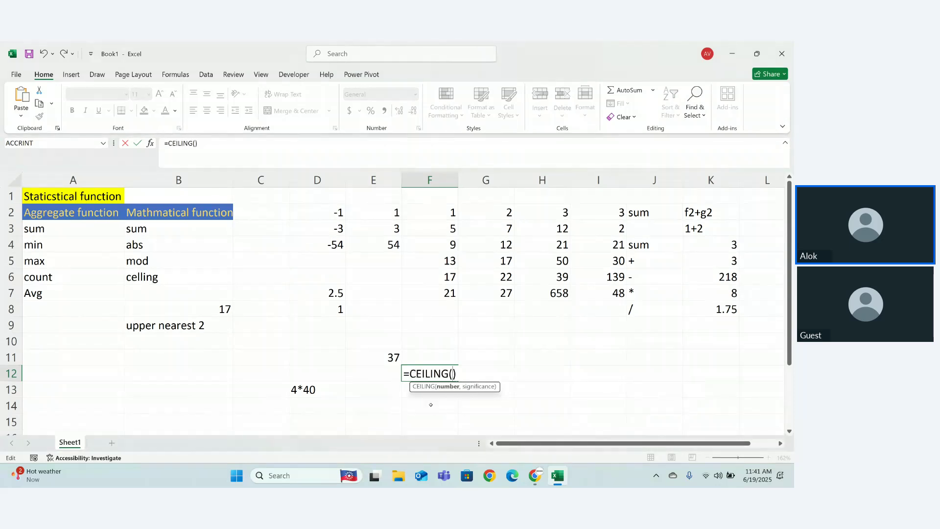
pyautogui.click(393, 356)
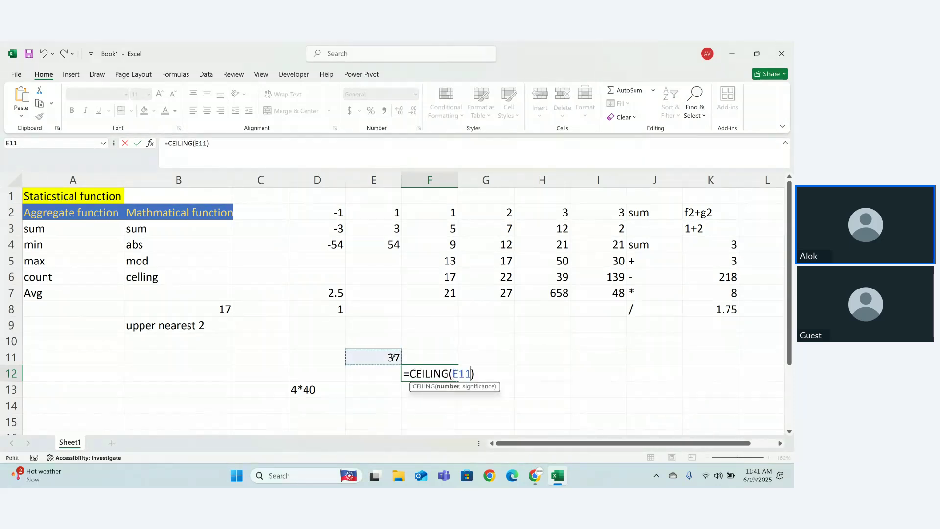
pyautogui.write(',5')
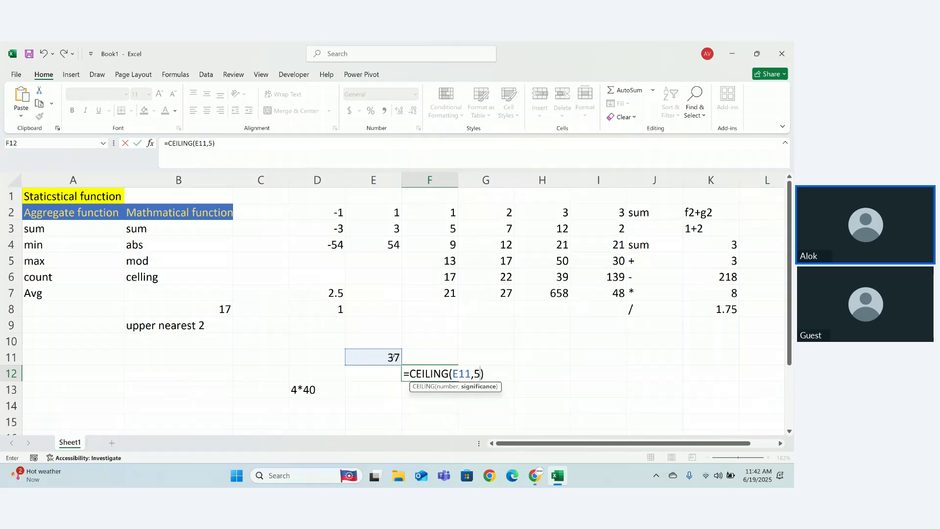
pyautogui.press('BackSpace')
pyautogui.write('4')
pyautogui.press('Return')
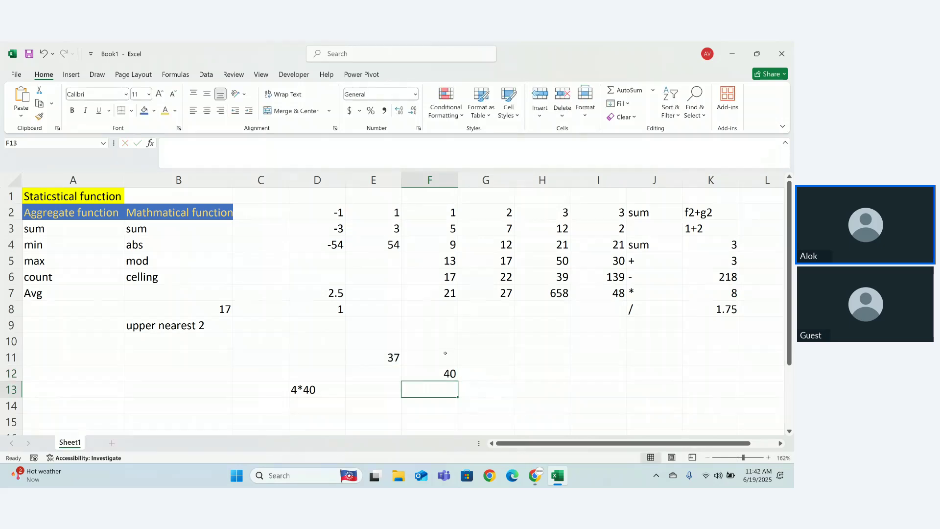
# Set the significance of the CEILING formula in cell F12 to 5
pyautogui.click(436, 372)
pyautogui.press('F2')
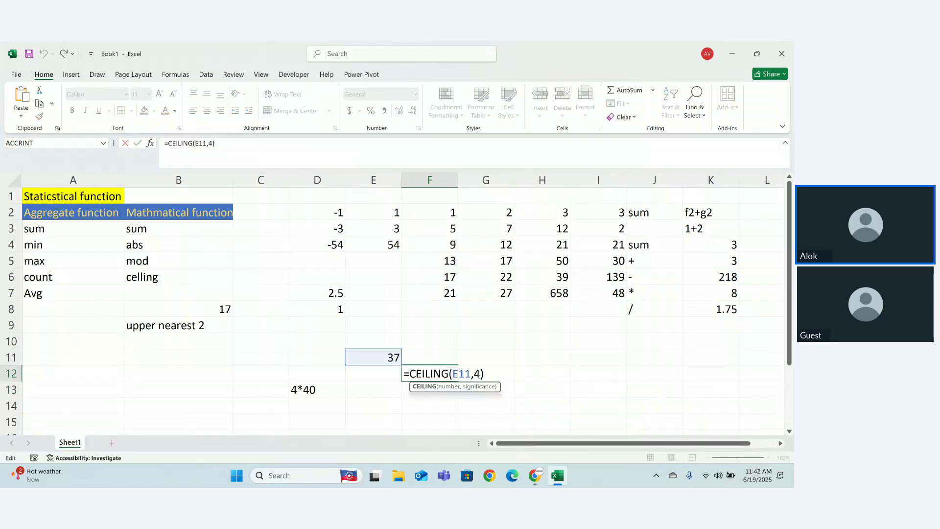
pyautogui.press('BackSpace')
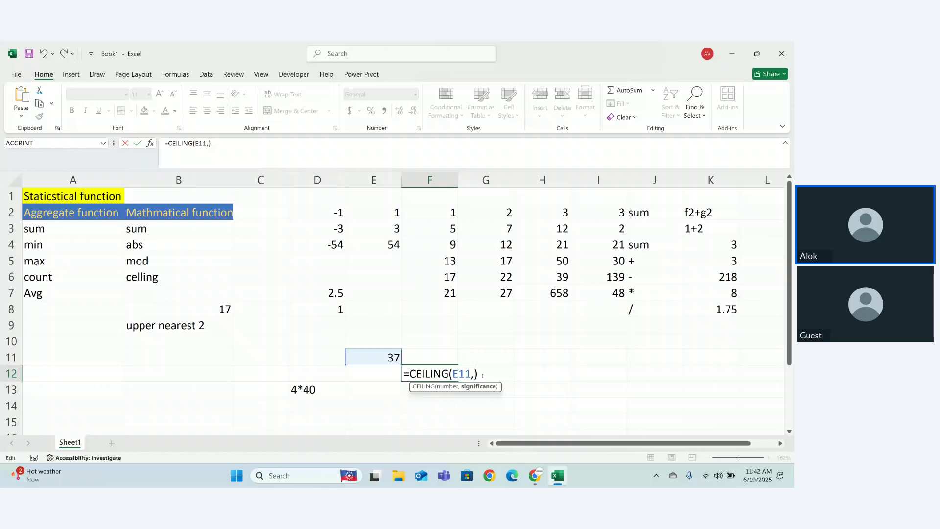
pyautogui.write('5')
pyautogui.press('Return')
# Set the significance of the CEILING formula in cell F12 to 6
pyautogui.click(441, 374)
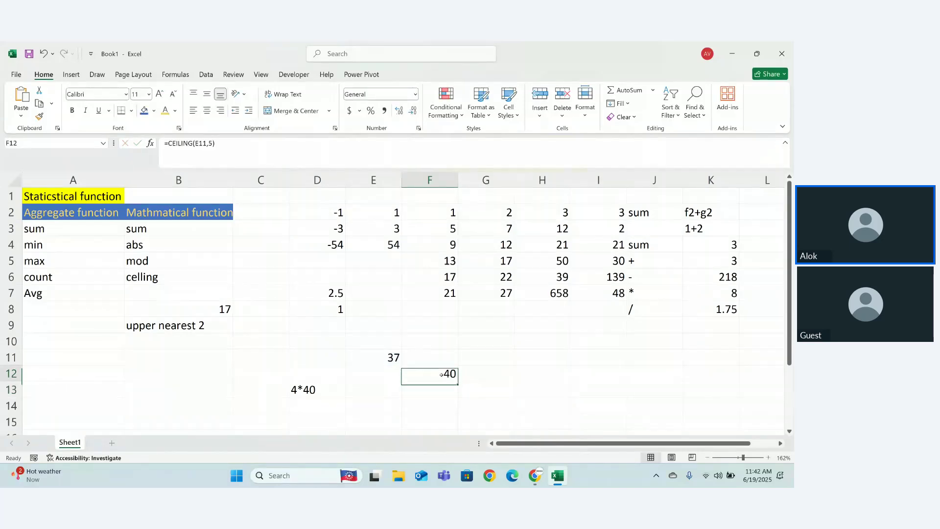
pyautogui.press('F2')
pyautogui.press('Left')
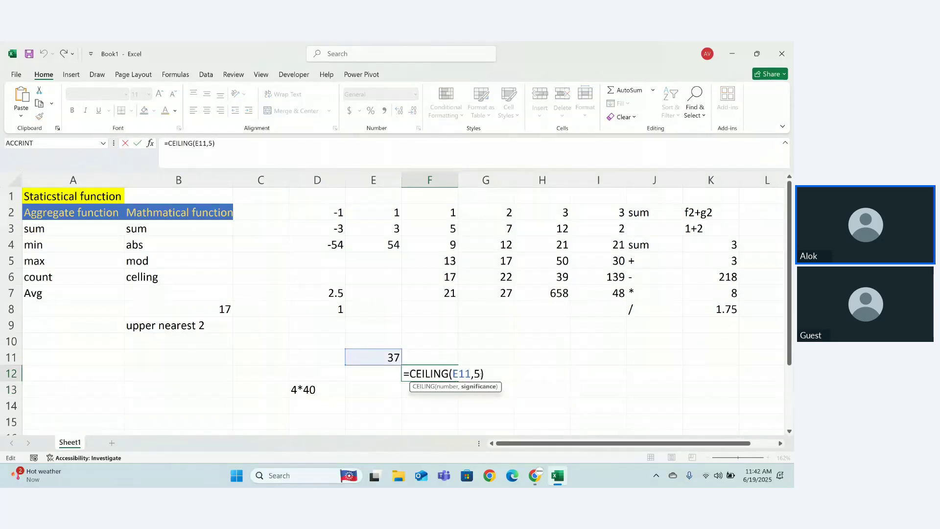
pyautogui.press('BackSpace')
pyautogui.write('6')
pyautogui.press('Return')
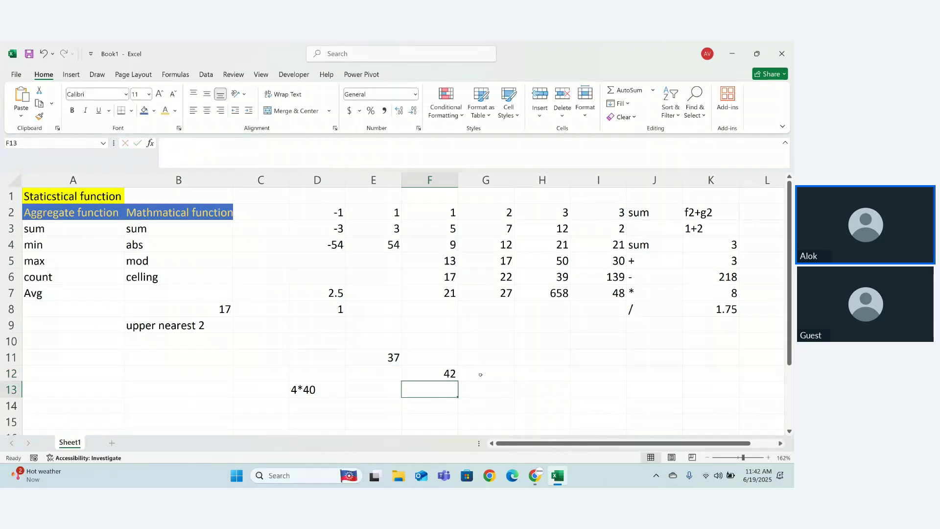
# Change the label in cell B6 to ceilling and enter the label floor in cell B7
pyautogui.click(139, 276)
pyautogui.doubleClick(139, 276)
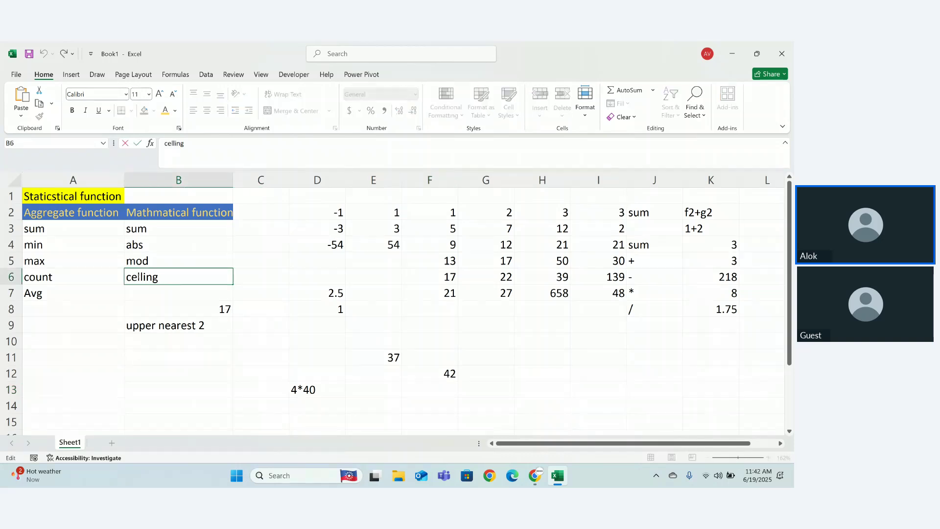
pyautogui.write('i')
pyautogui.press('Return')
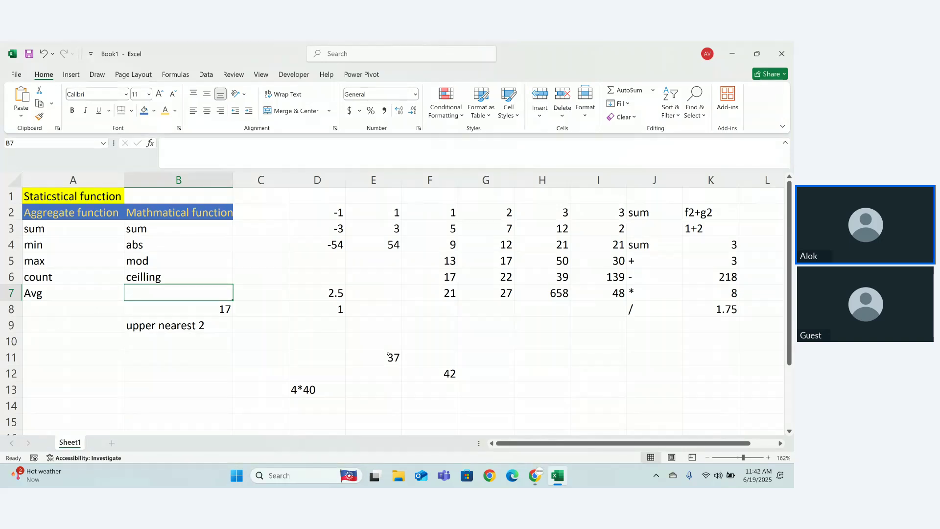
pyautogui.write('floor')
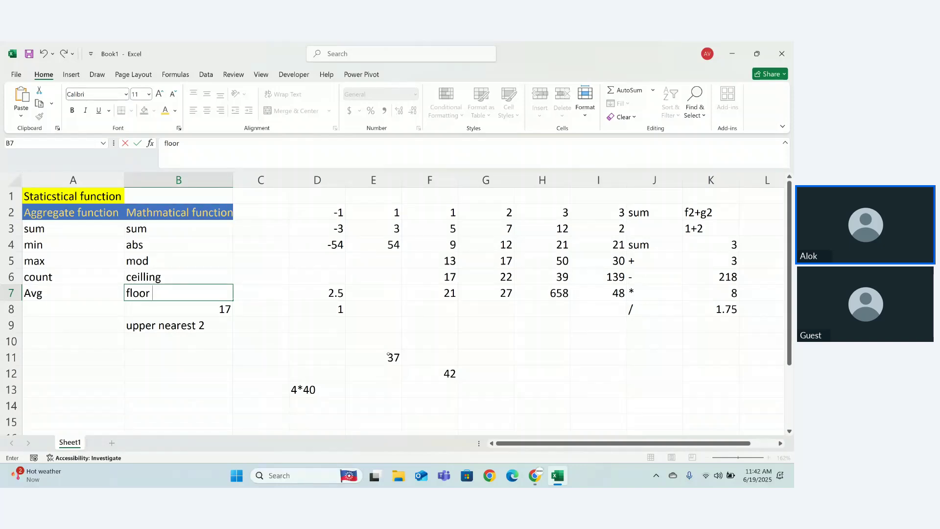
# Enter the formula =FLOOR(E11,5) in cell G11 to round 37 down to a multiple of 5
pyautogui.click(492, 354)
pyautogui.write('=f')
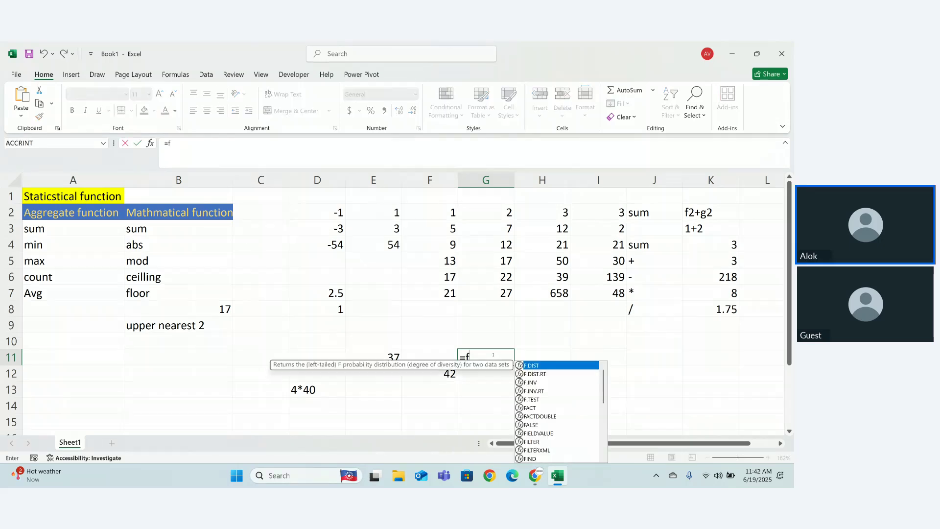
pyautogui.write('lo')
pyautogui.press('Down')
pyautogui.press('Tab')
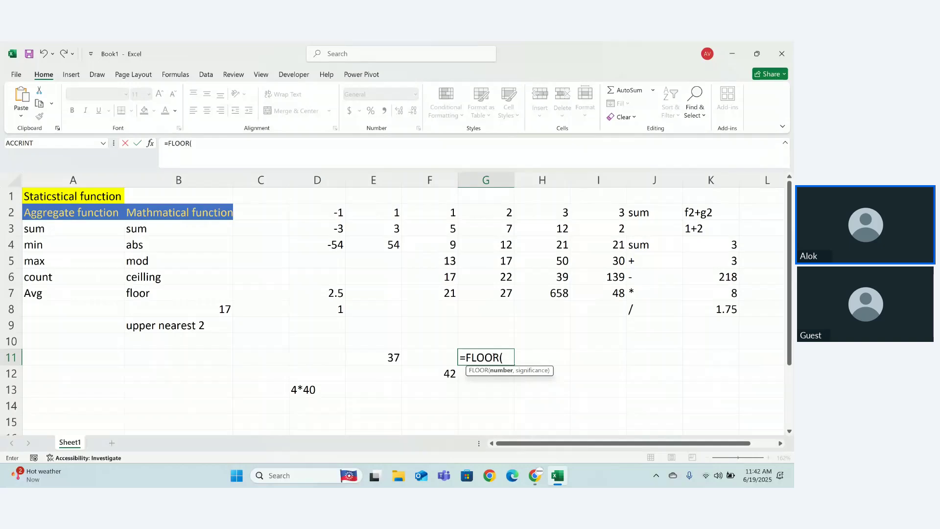
pyautogui.click(390, 353)
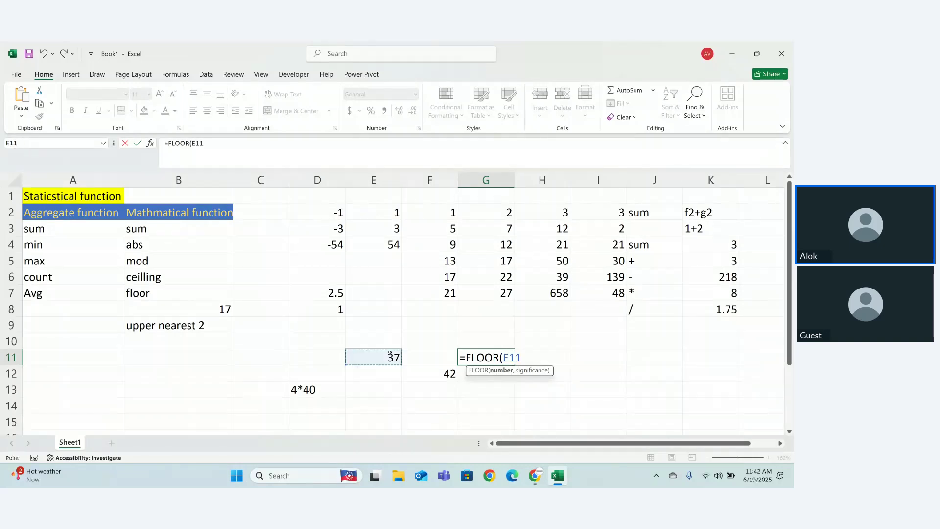
pyautogui.write(',5)')
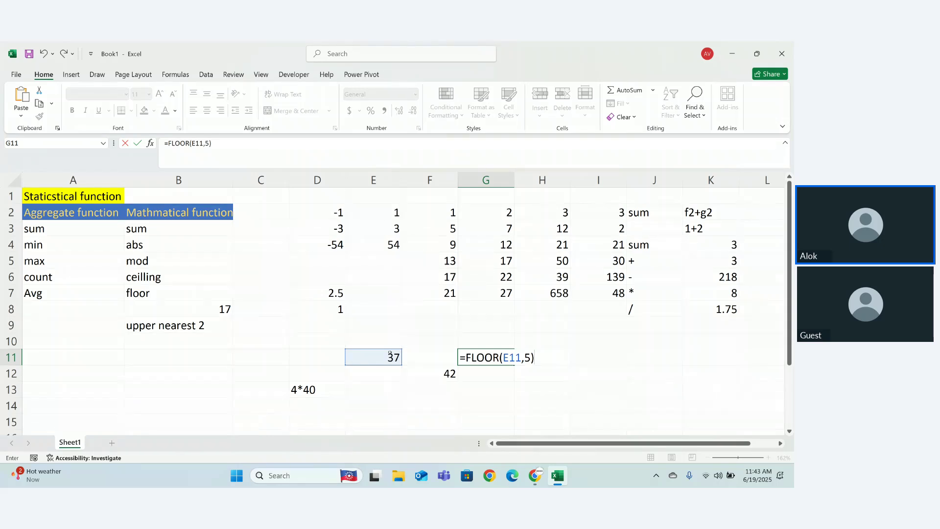
pyautogui.press('Return')
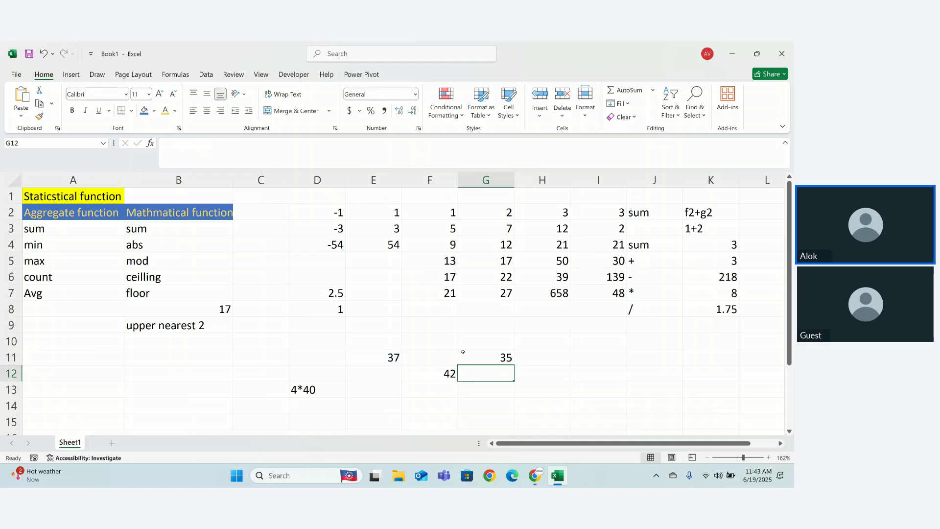
# Enter the formula -=FLOOR(E11,3) in cell G12 and accept the proposed correction to -FLOOR(E11,3)
pyautogui.write('-=flo')
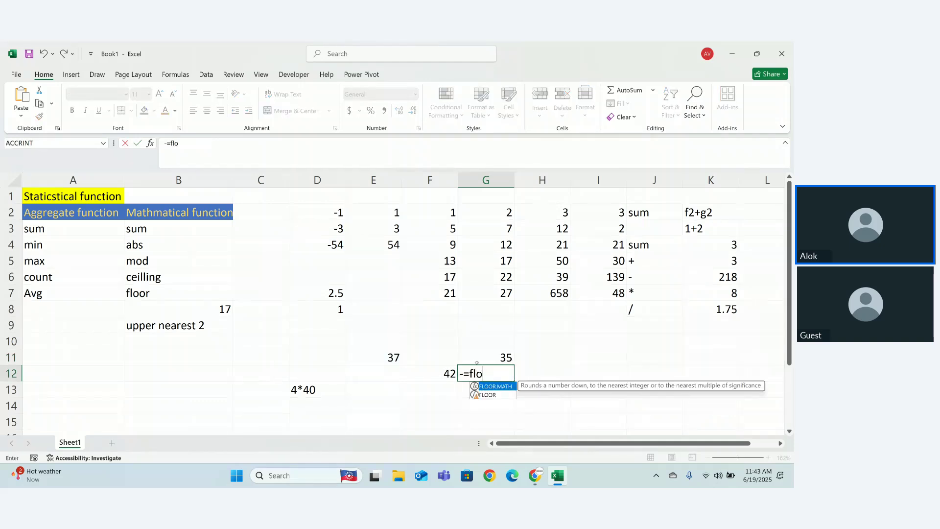
pyautogui.press('Down')
pyautogui.press('Tab')
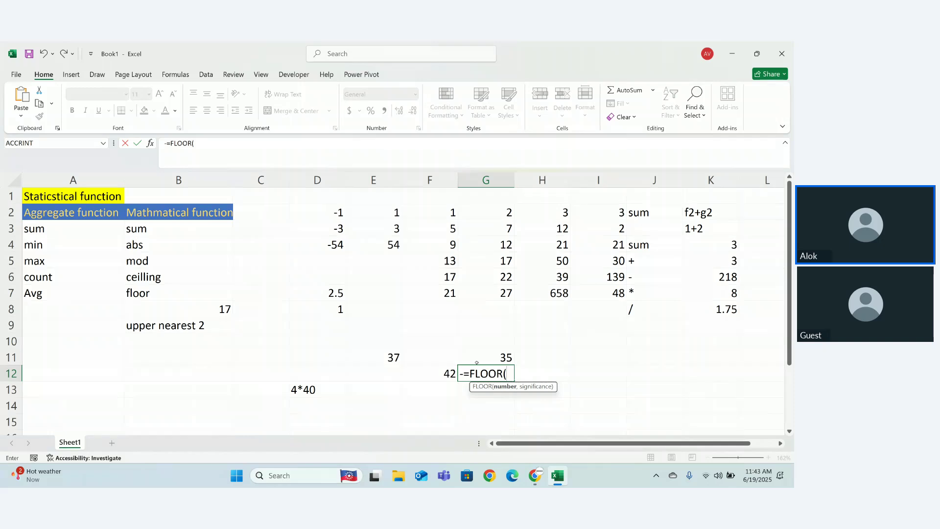
pyautogui.click(393, 358)
pyautogui.write(',')
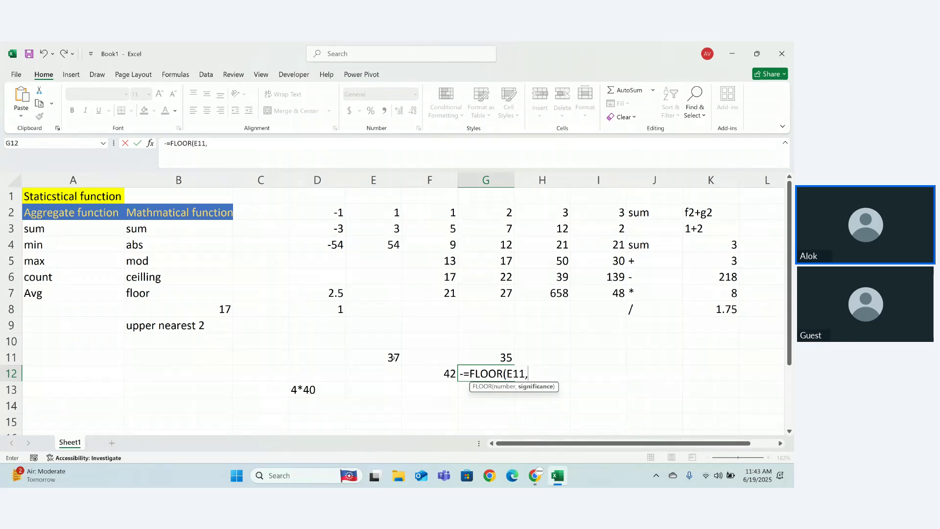
pyautogui.write('3)')
pyautogui.press('Return')
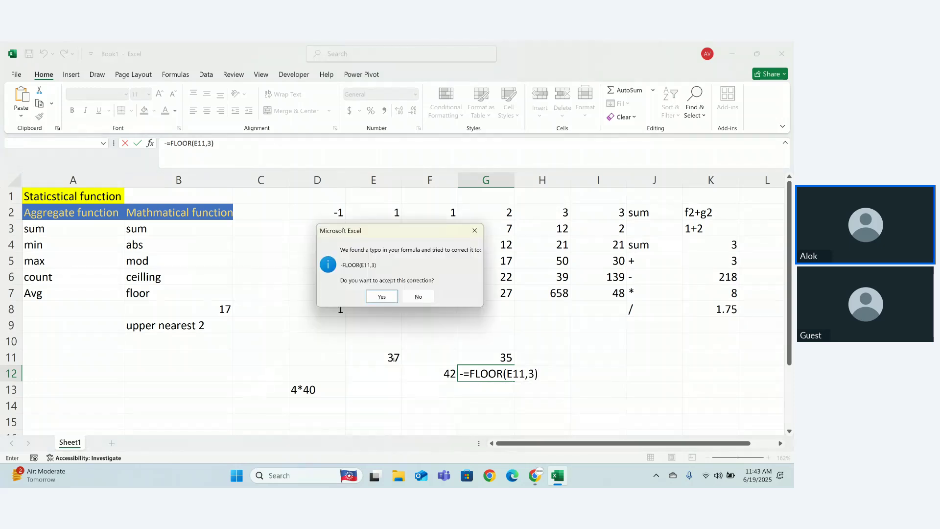
pyautogui.press('Return')
# Correct the formula in cell G12 to =FLOOR(E11,3) by removing its minus sign
pyautogui.click(513, 375)
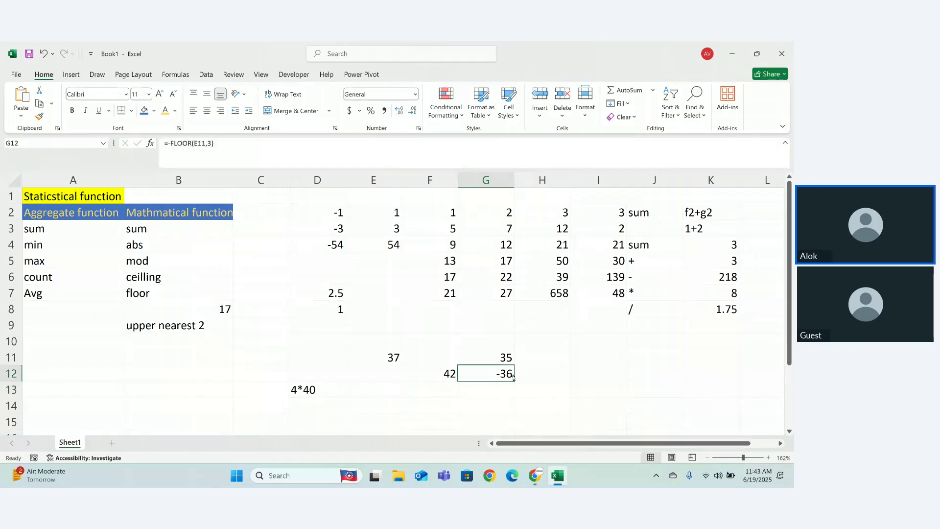
pyautogui.doubleClick(513, 376)
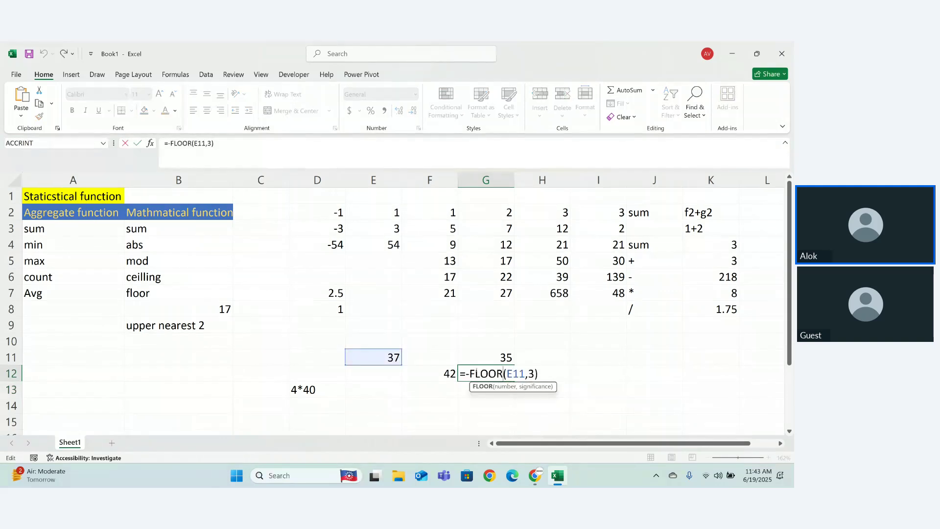
pyautogui.press('BackSpace')
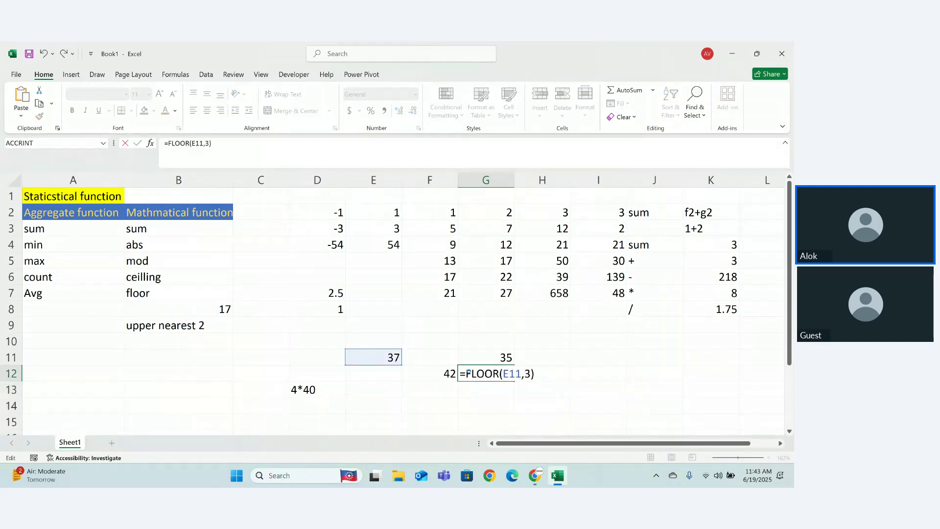
pyautogui.press('Return')
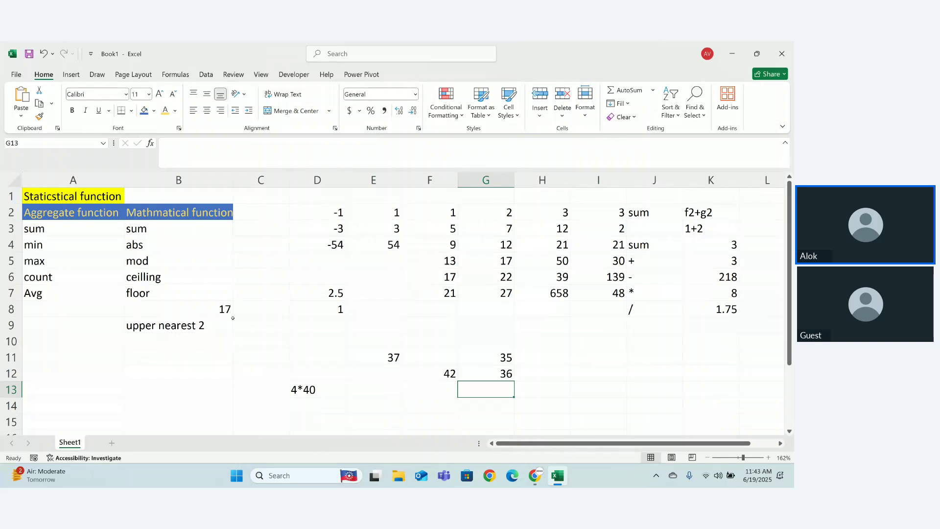
pyautogui.moveTo(276, 380); pyautogui.dragTo(587, 340)
pyautogui.click(587, 340)
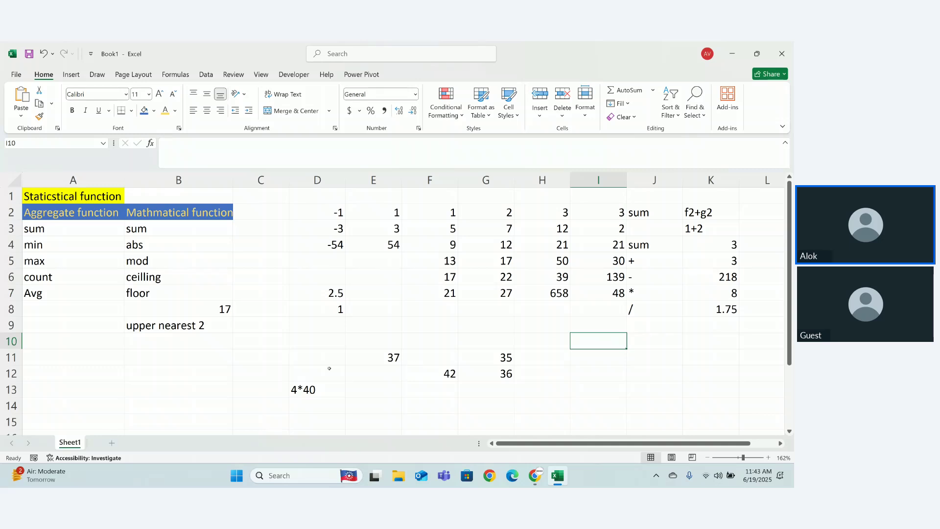
# Enter the number 30 in cell B15
pyautogui.moveTo(789, 303); pyautogui.dragTo(790, 364)
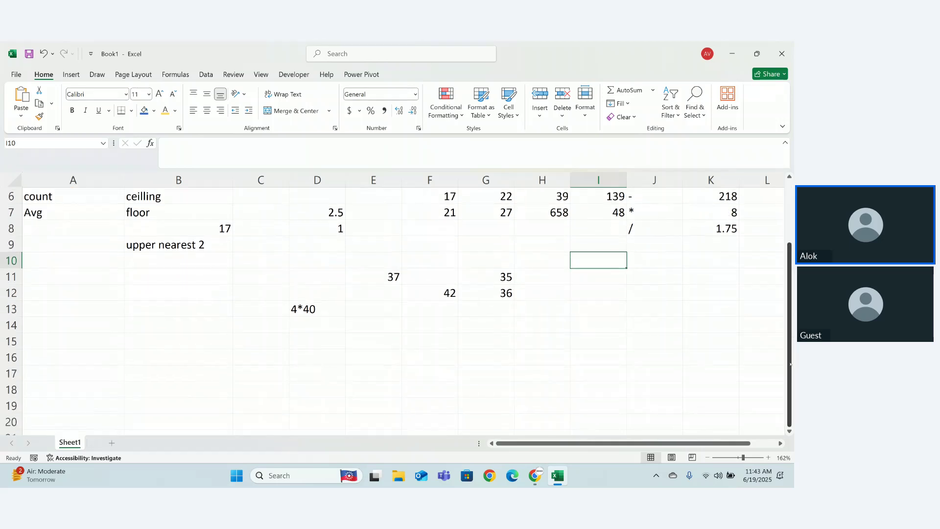
pyautogui.click(133, 343)
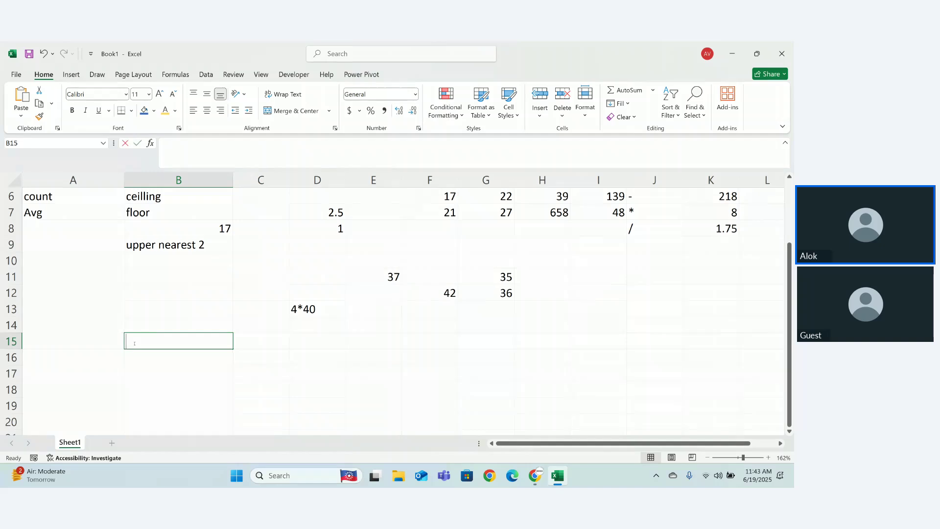
pyautogui.press('BackSpace')
pyautogui.write('30')
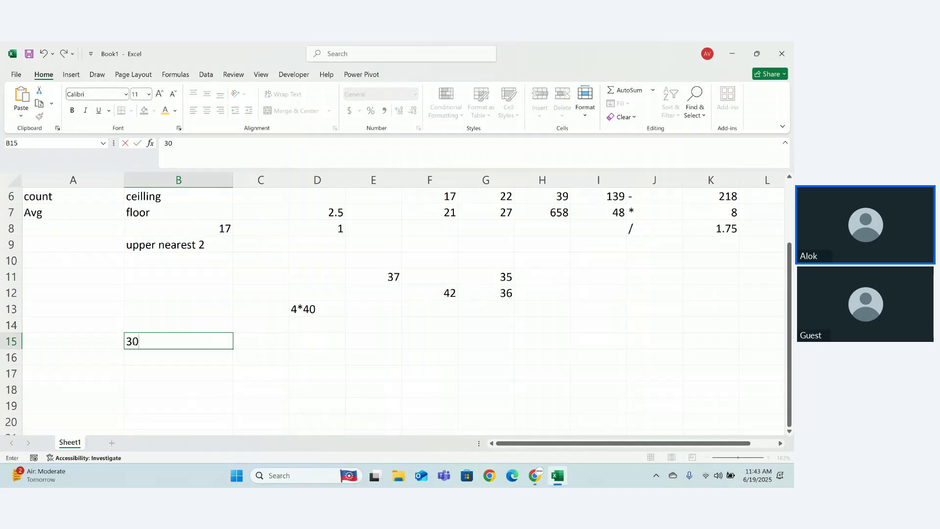
pyautogui.press('Return')
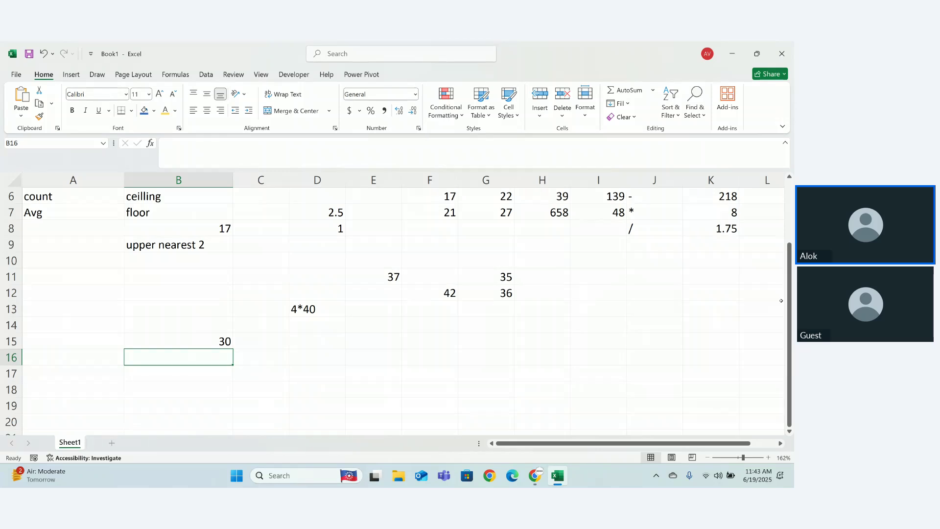
pyautogui.click(166, 74)
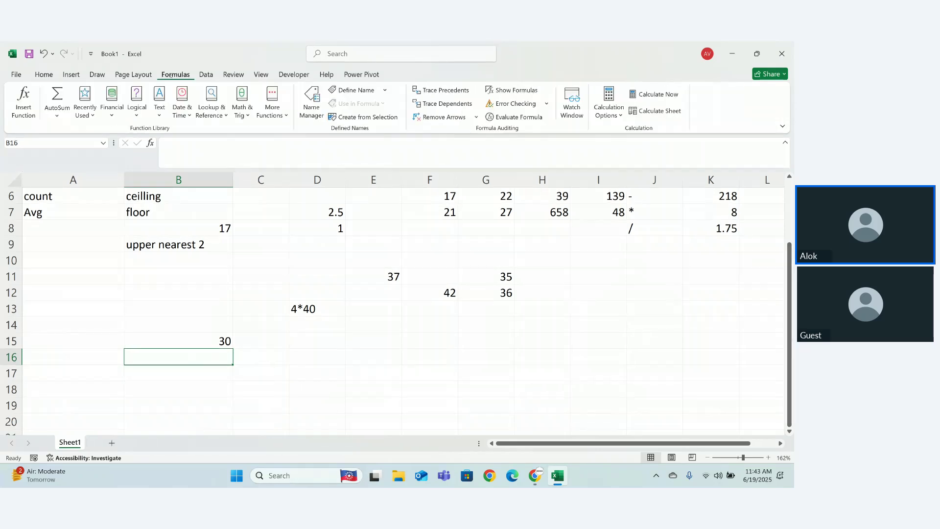
pyautogui.click(241, 103)
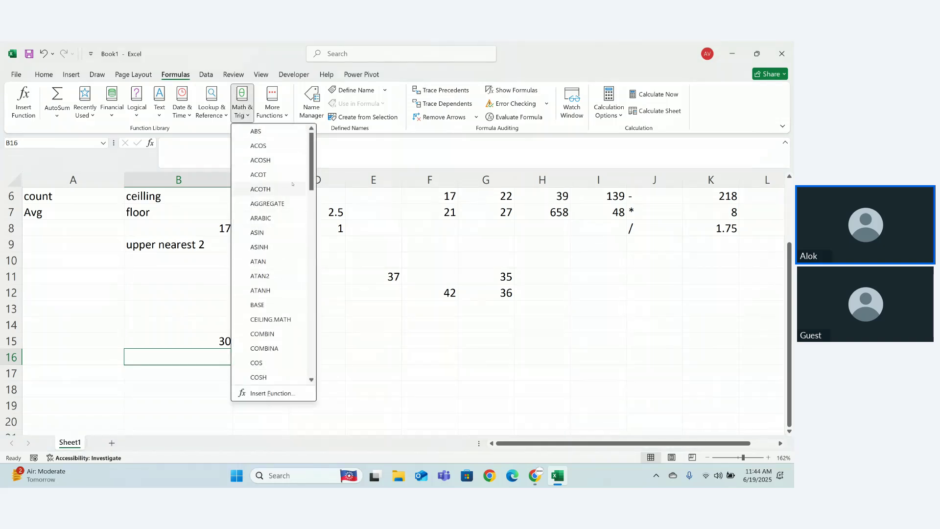
pyautogui.moveTo(311, 180); pyautogui.dragTo(304, 288)
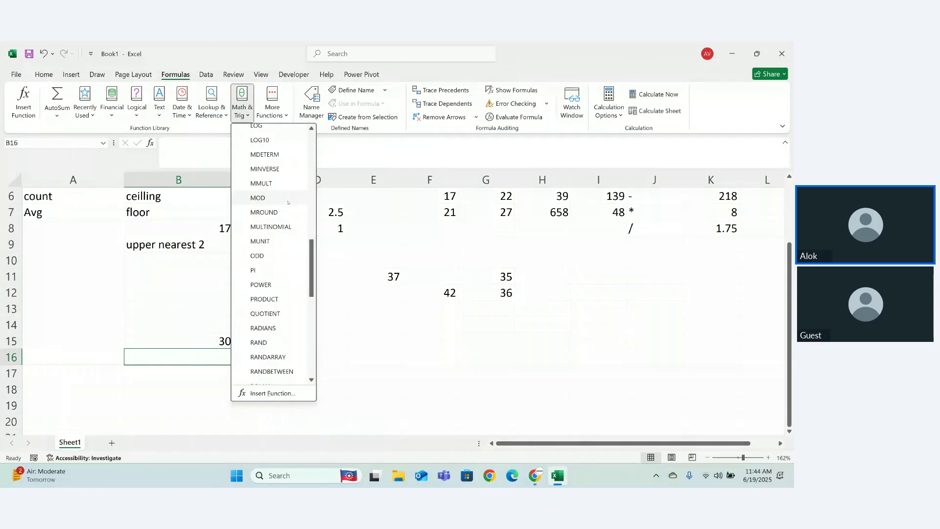
pyautogui.click(384, 323)
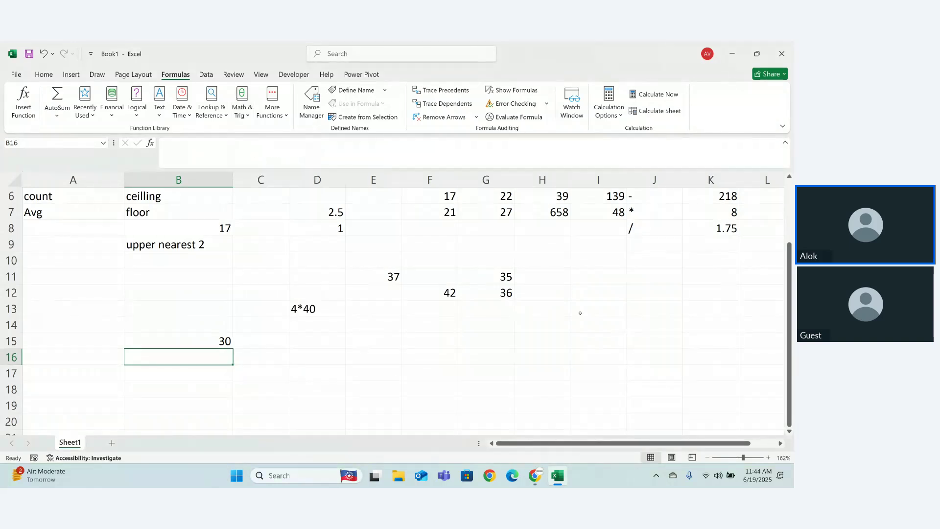
# Enter 1.5 in cell A11 and 6.8 in A12, and extend the series down to A15
pyautogui.scroll(2, 791, 284)
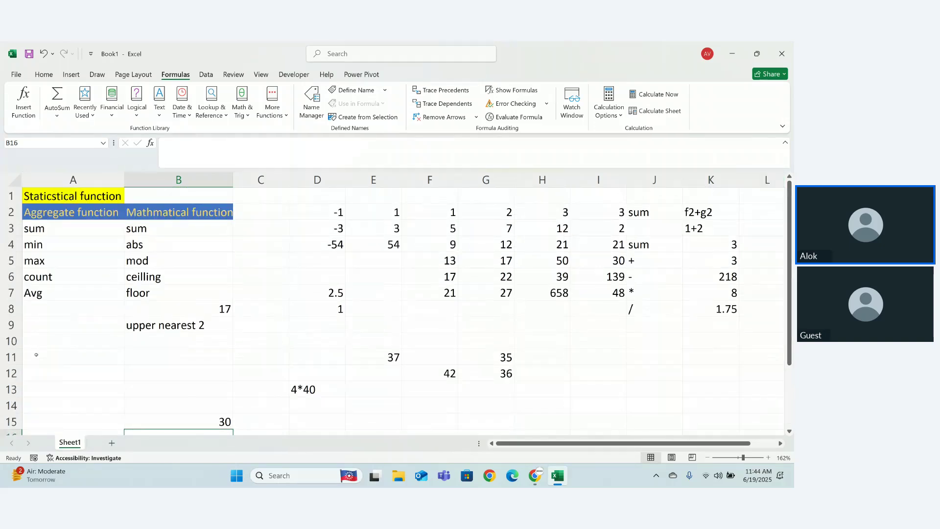
pyautogui.click(43, 361)
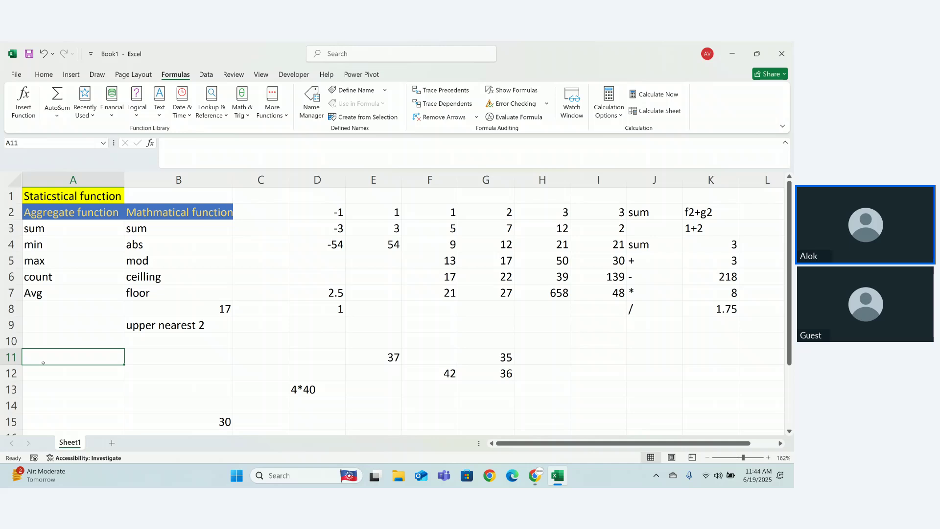
pyautogui.write('1.5')
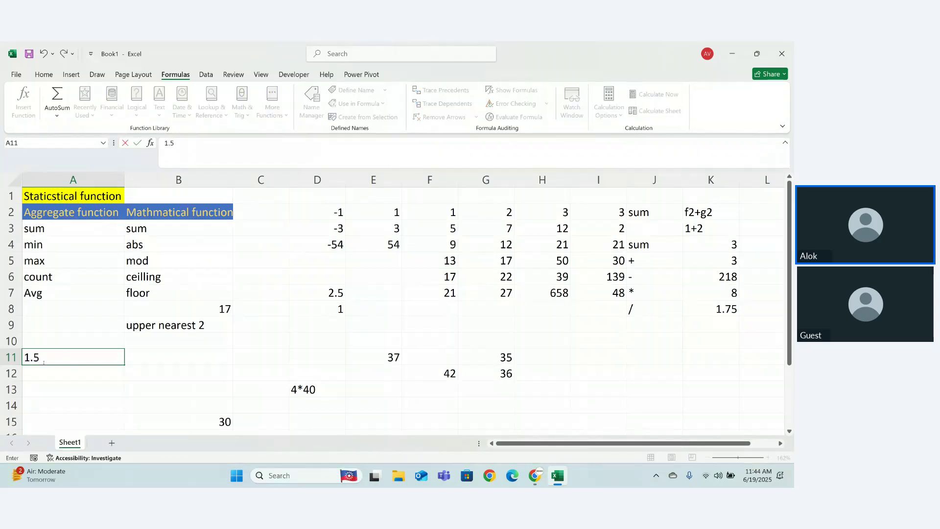
pyautogui.press('Return')
pyautogui.write('6.8')
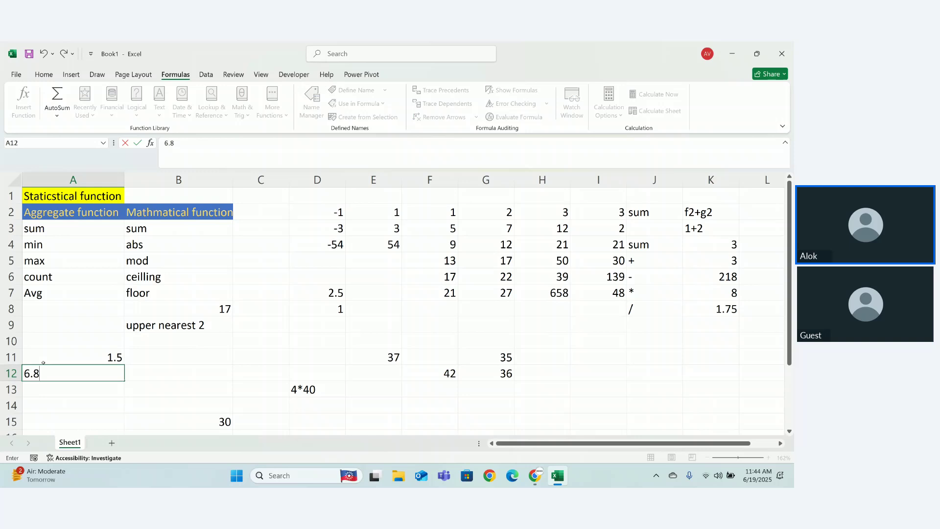
pyautogui.press('Return')
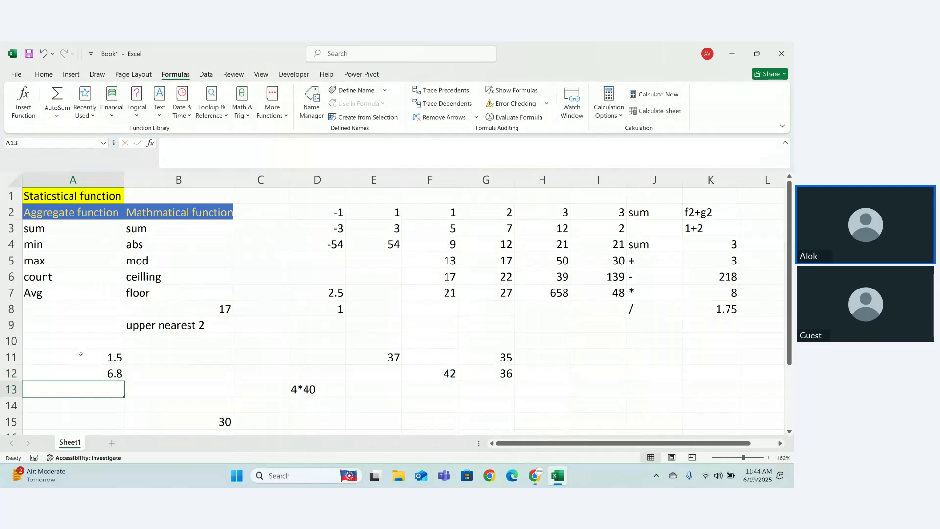
pyautogui.moveTo(81, 353); pyautogui.dragTo(124, 427)
pyautogui.click(162, 391)
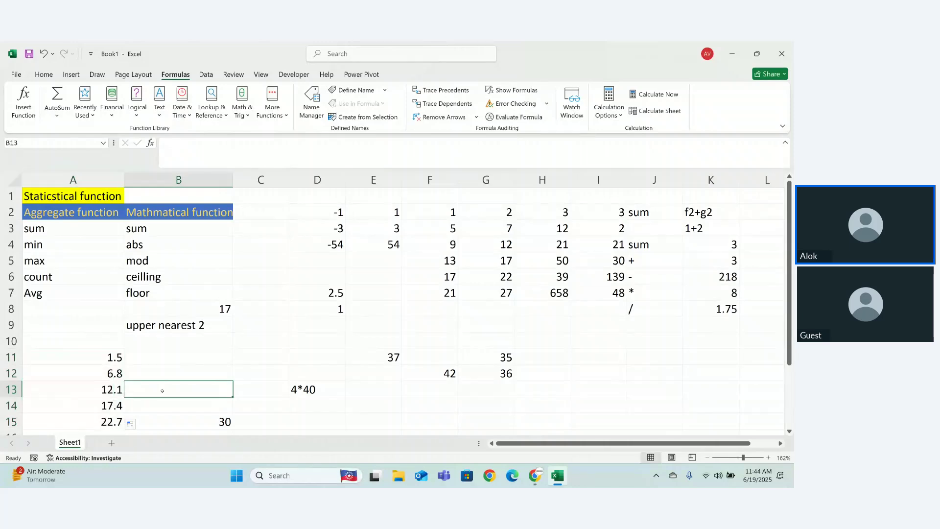
# Enter the formula =INT(A11) in cell B11 to get the integer part of 1.5
pyautogui.click(185, 356)
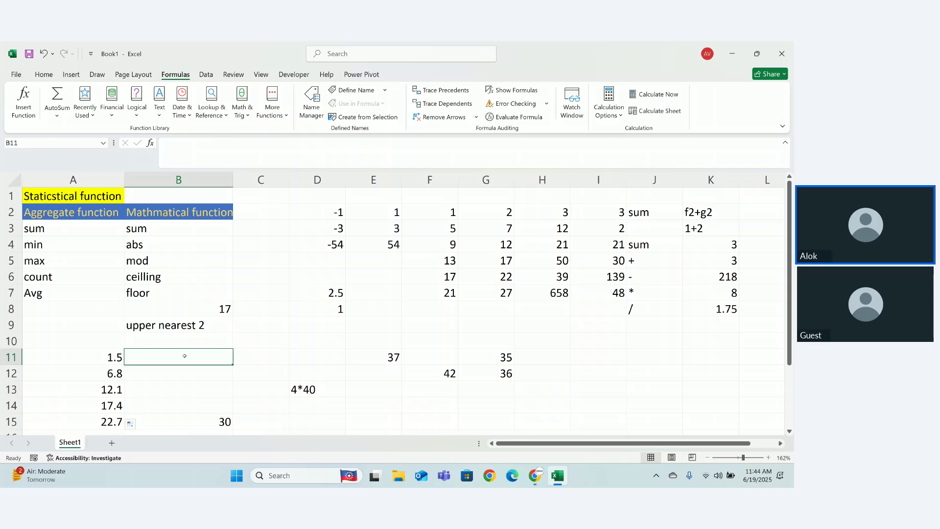
pyautogui.write('=int')
pyautogui.press('Tab')
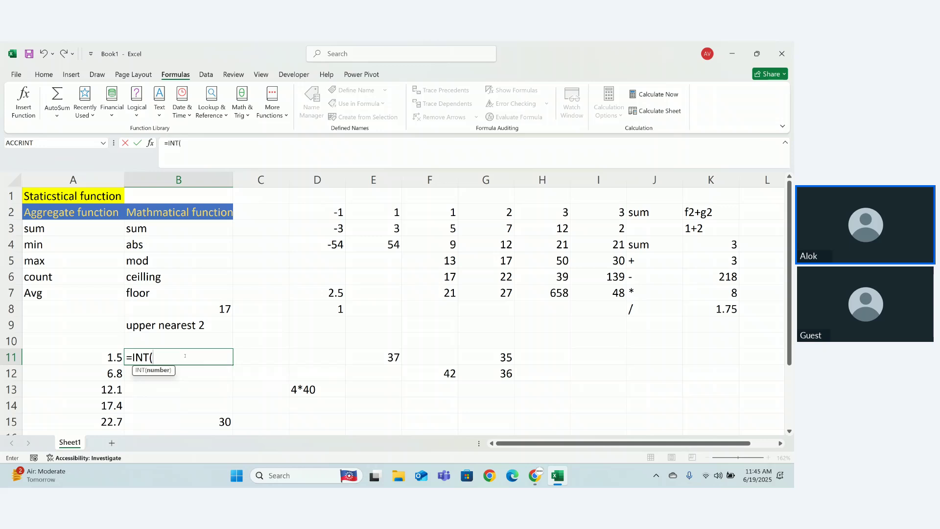
pyautogui.click(104, 359)
pyautogui.write(')')
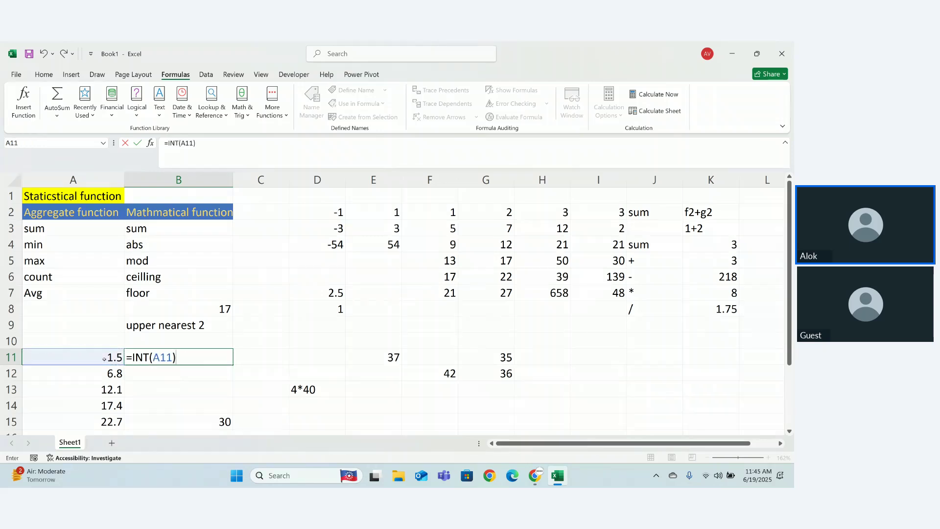
pyautogui.press('Return')
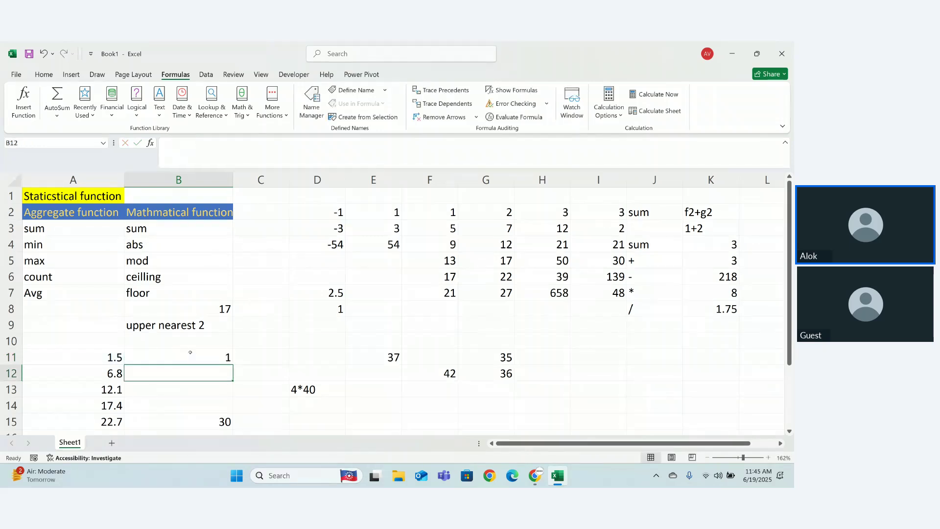
# Fill the INT formula from B11 down to B17 and clear the surplus copies in B16:B17
pyautogui.click(220, 358)
pyautogui.moveTo(232, 363); pyautogui.dragTo(244, 440)
pyautogui.click(247, 425)
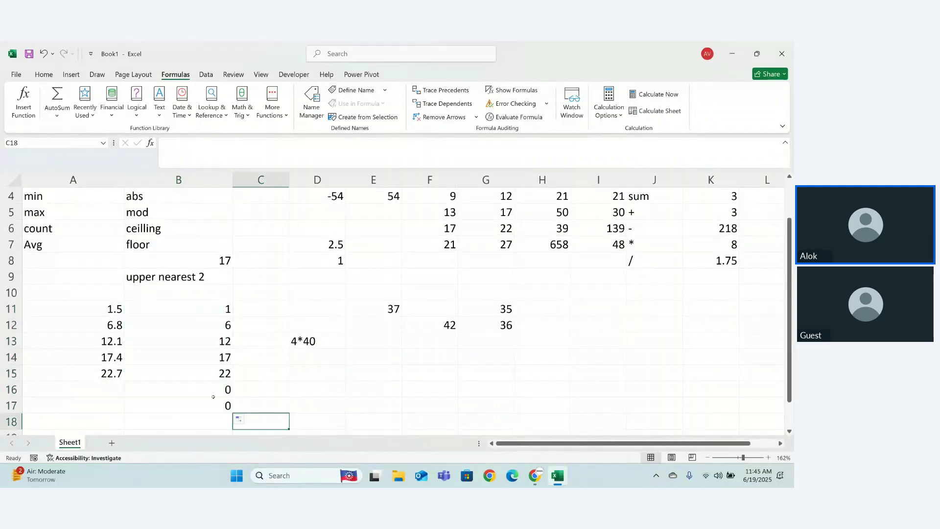
pyautogui.moveTo(191, 391); pyautogui.dragTo(223, 402)
pyautogui.press('Delete')
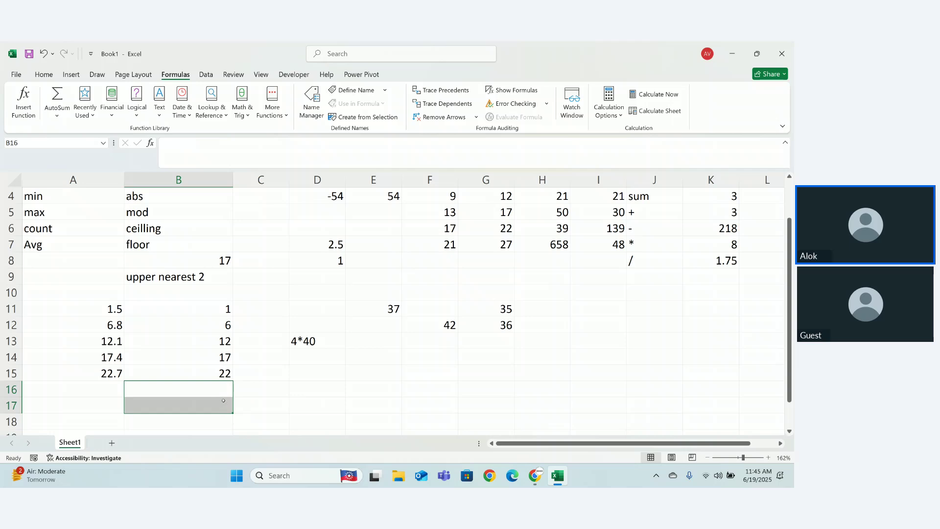
pyautogui.click(264, 405)
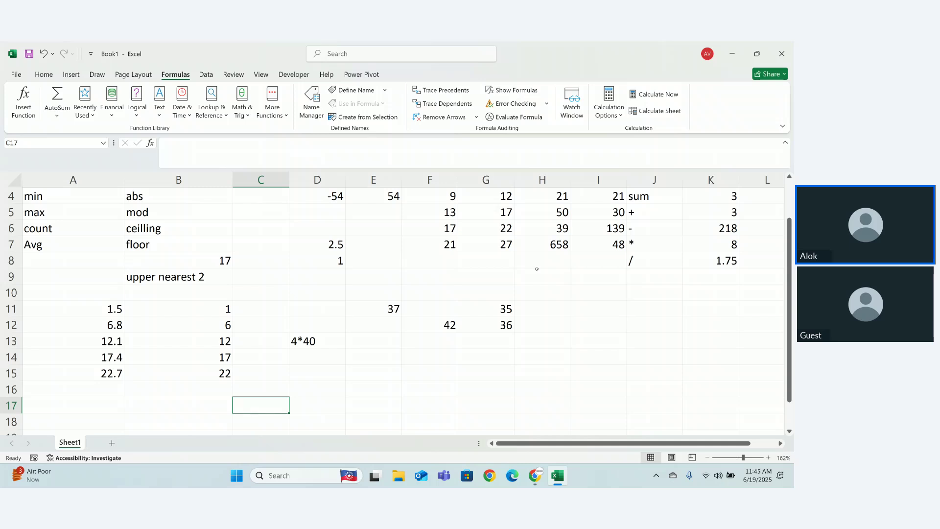
# Enter the label pi in cell A16 and the formula =PI() in cell B16
pyautogui.scroll(-2, 782, 284)
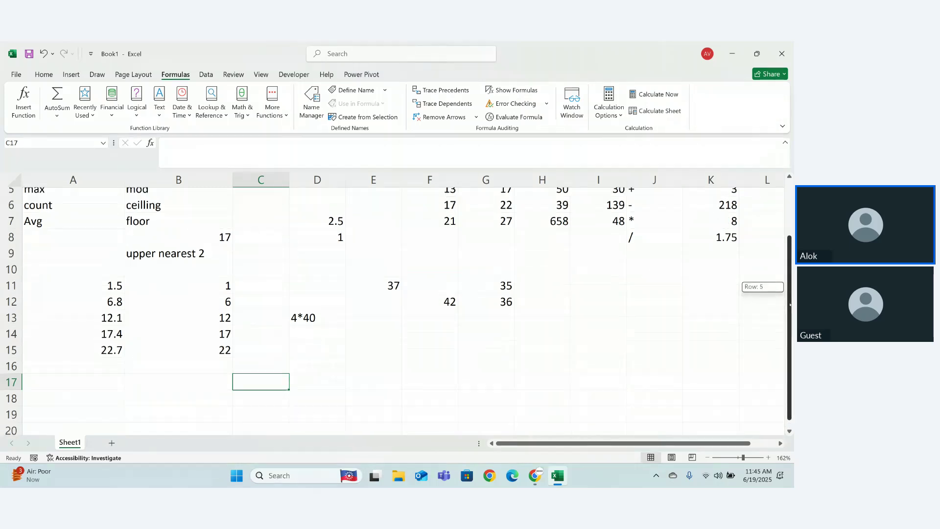
pyautogui.click(116, 356)
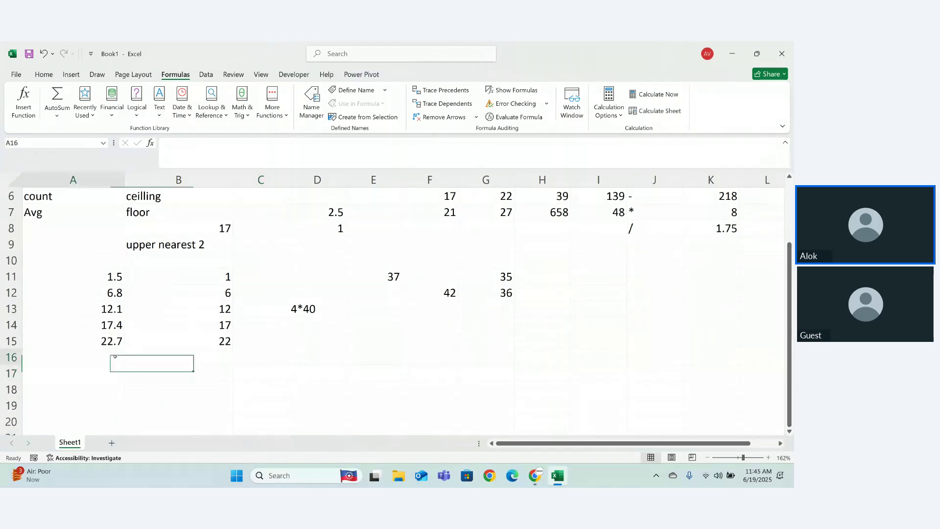
pyautogui.write('pi')
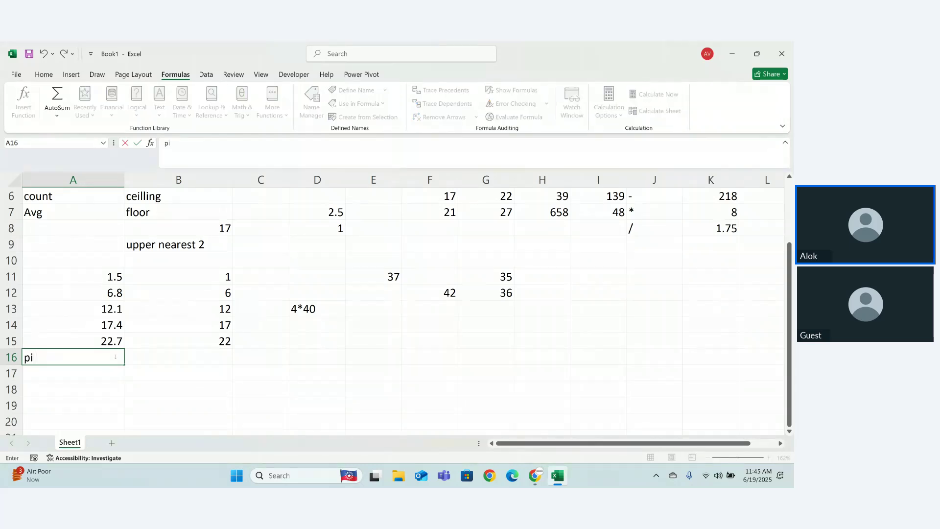
pyautogui.press('Tab')
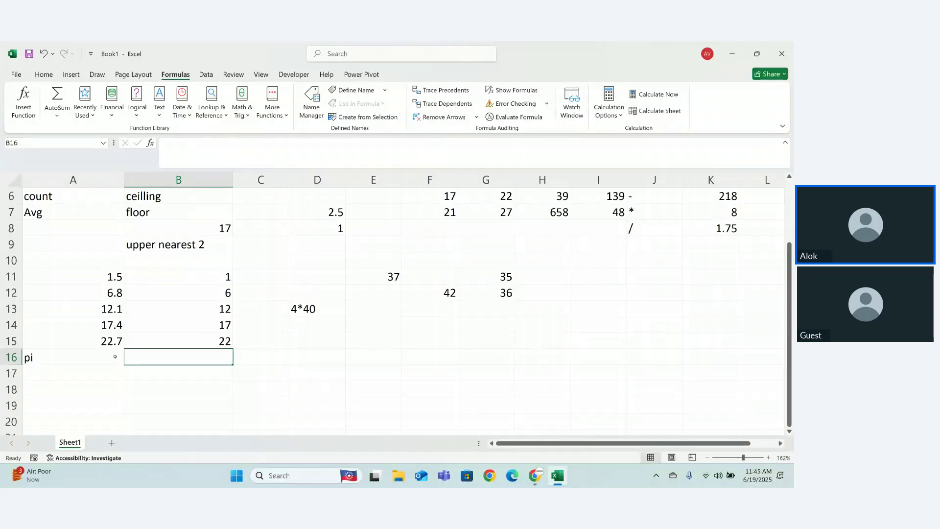
pyautogui.write('=pi')
pyautogui.press('Tab')
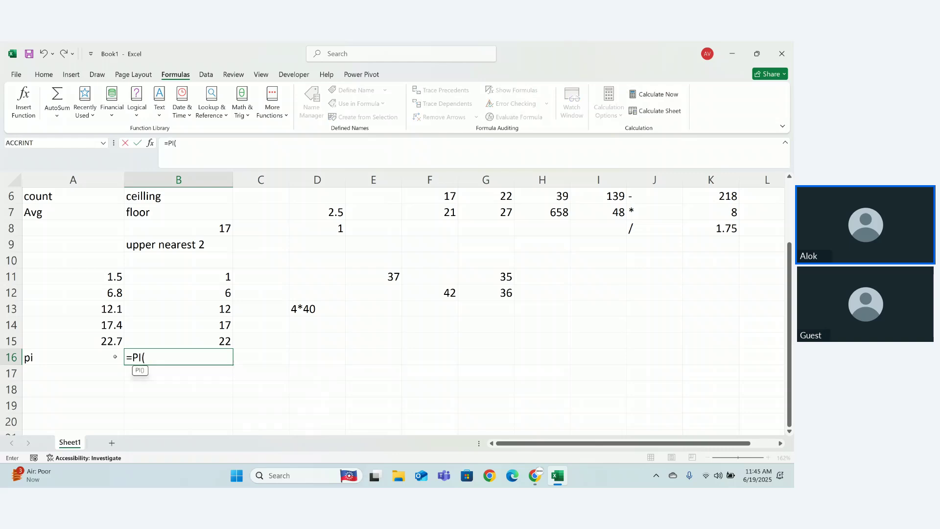
pyautogui.write(')')
pyautogui.press('Return')
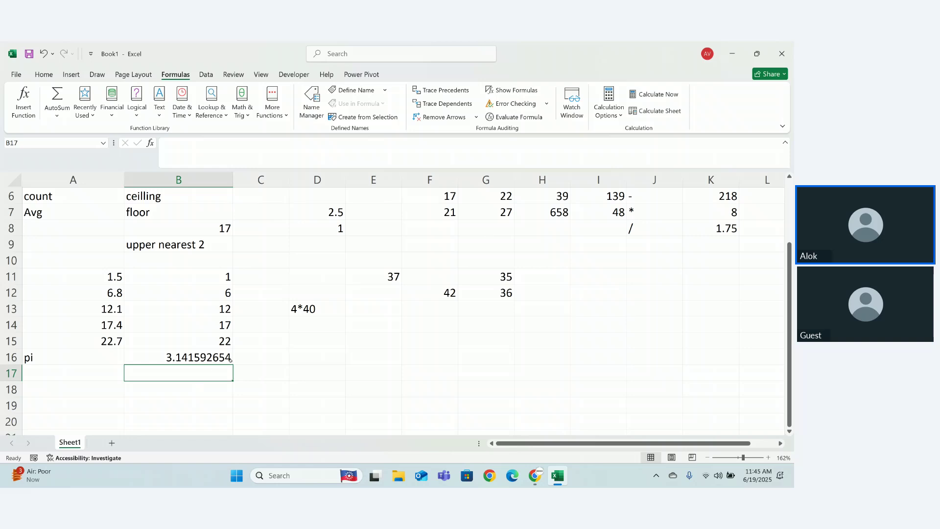
# Enter the formula =INT(B16) in cell C16 to get the integer part of pi
pyautogui.click(248, 356)
pyautogui.write('=')
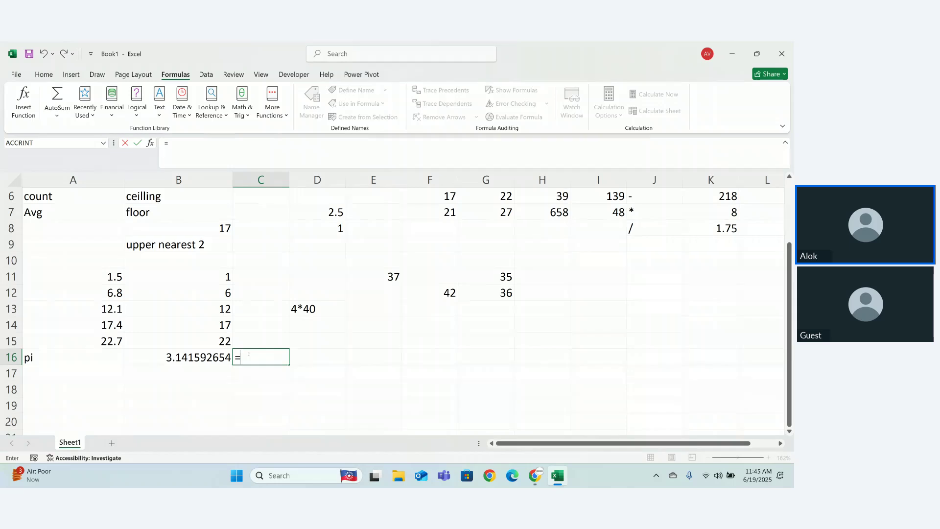
pyautogui.write('int')
pyautogui.press('Tab')
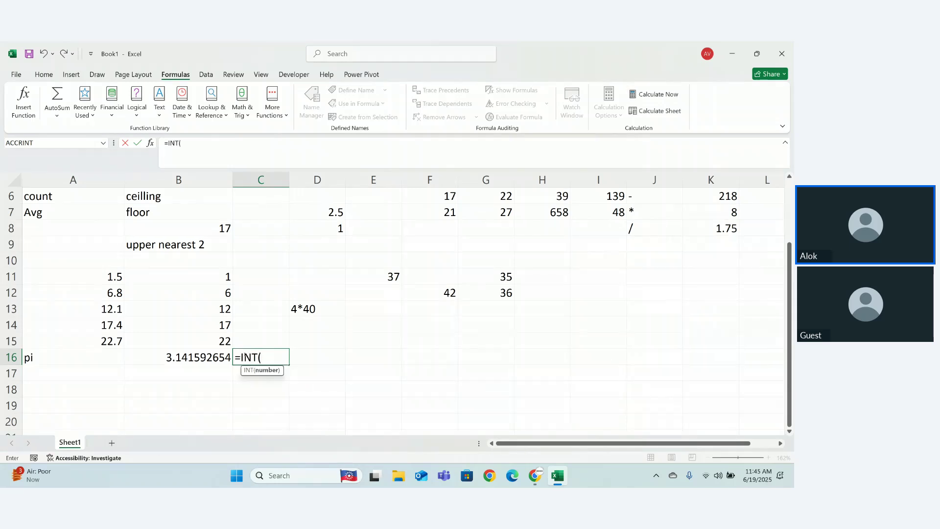
pyautogui.click(224, 359)
pyautogui.write(')')
pyautogui.press('Return')
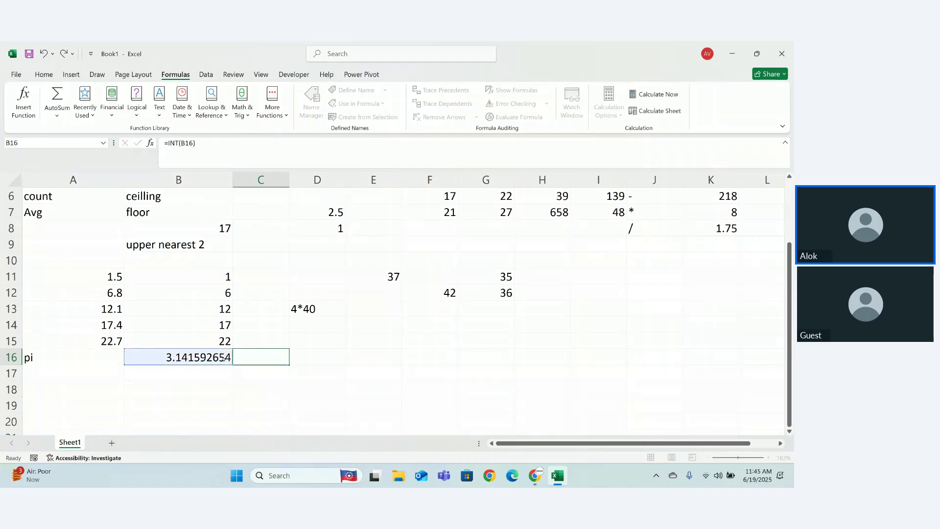
pyautogui.click(250, 105)
pyautogui.click(252, 118)
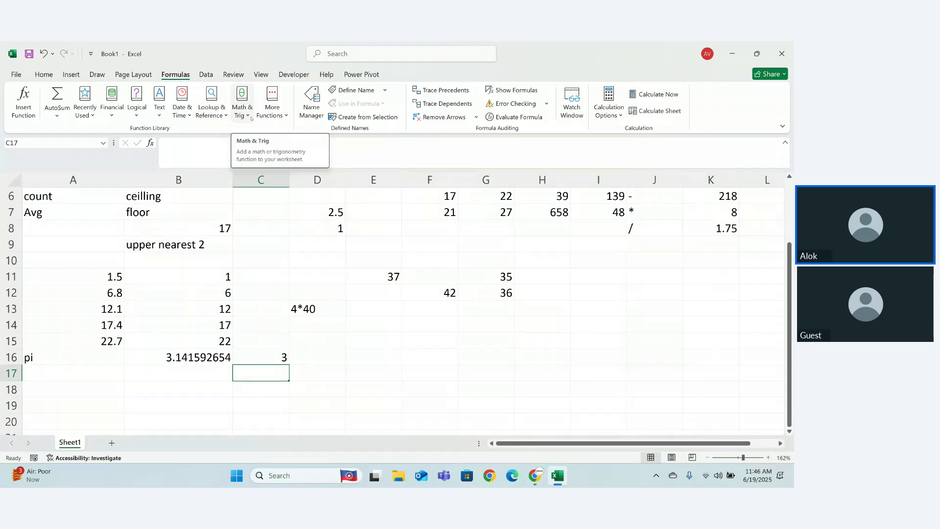
pyautogui.click(251, 117)
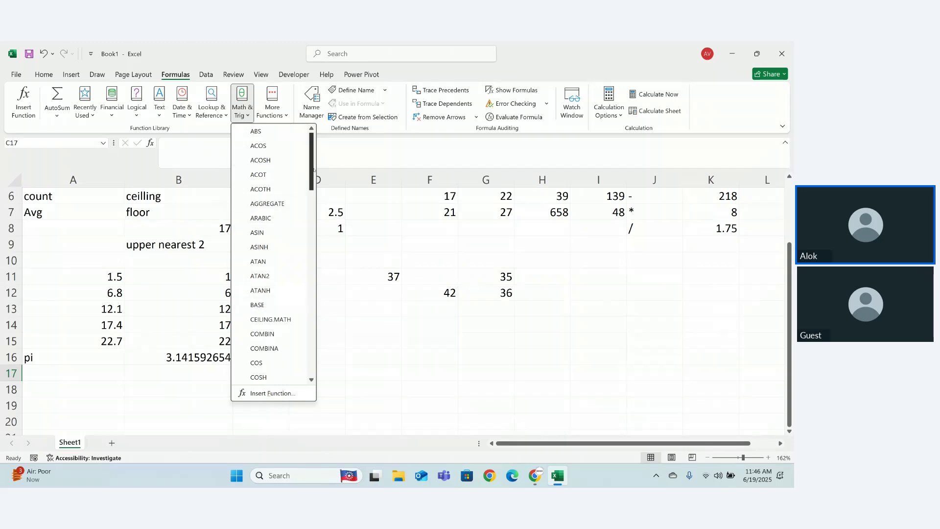
pyautogui.moveTo(313, 169); pyautogui.dragTo(322, 330)
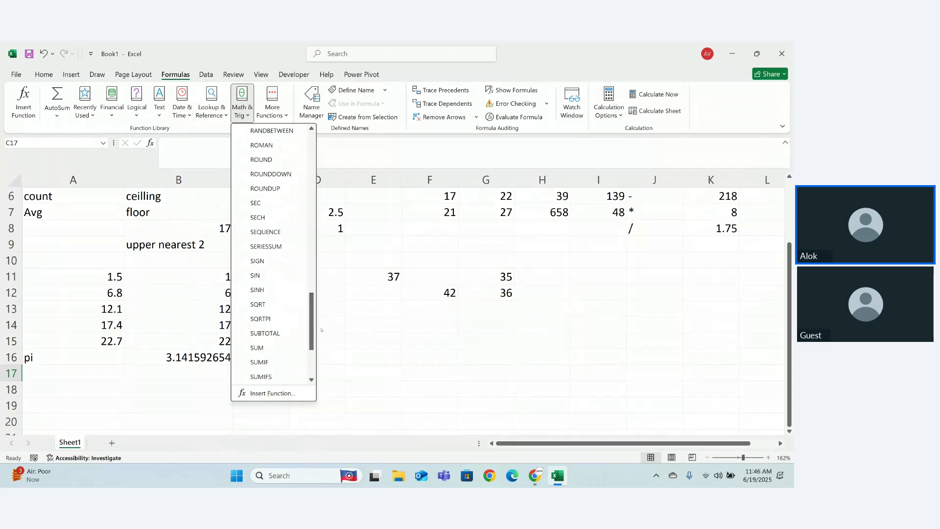
pyautogui.click(321, 330)
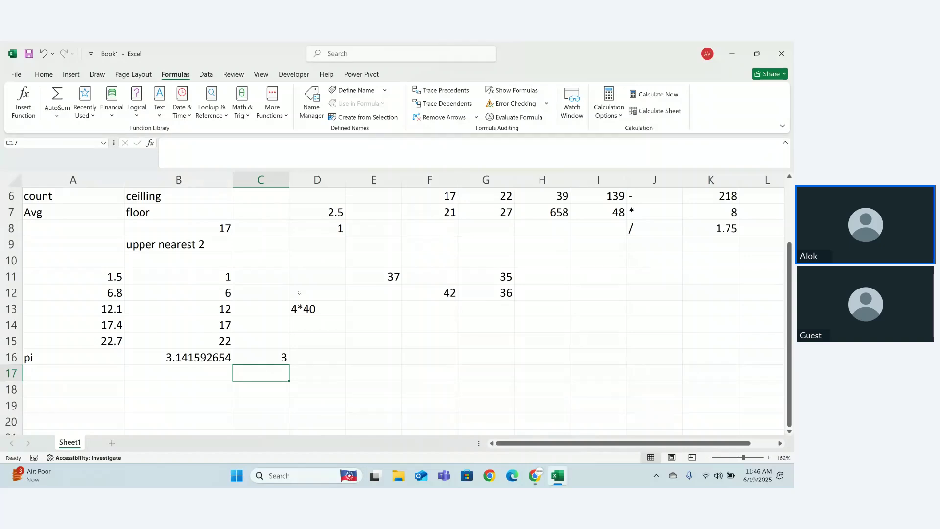
# Enter the sample numbers 8, 9 and 16 in cells A18 to A20
pyautogui.click(56, 384)
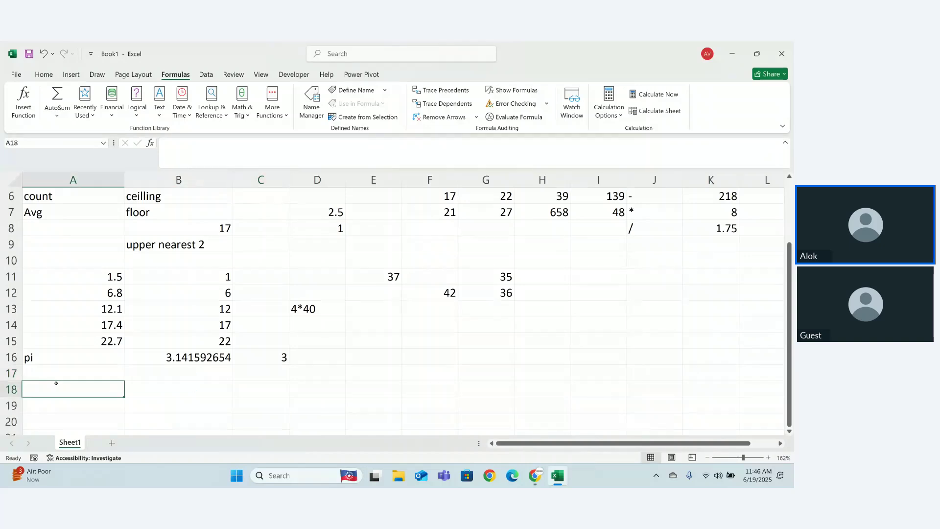
pyautogui.write('8')
pyautogui.press('Tab')
pyautogui.write('9')
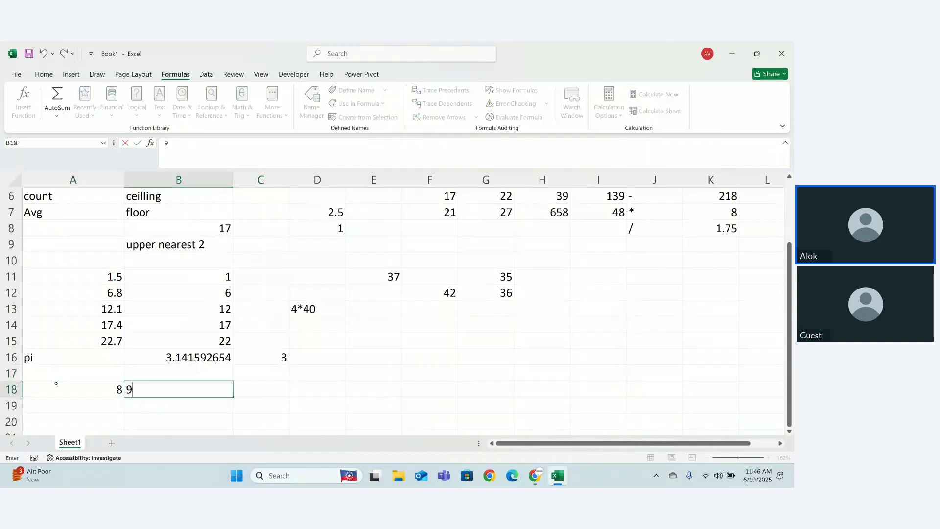
pyautogui.press('BackSpace')
pyautogui.press('Return')
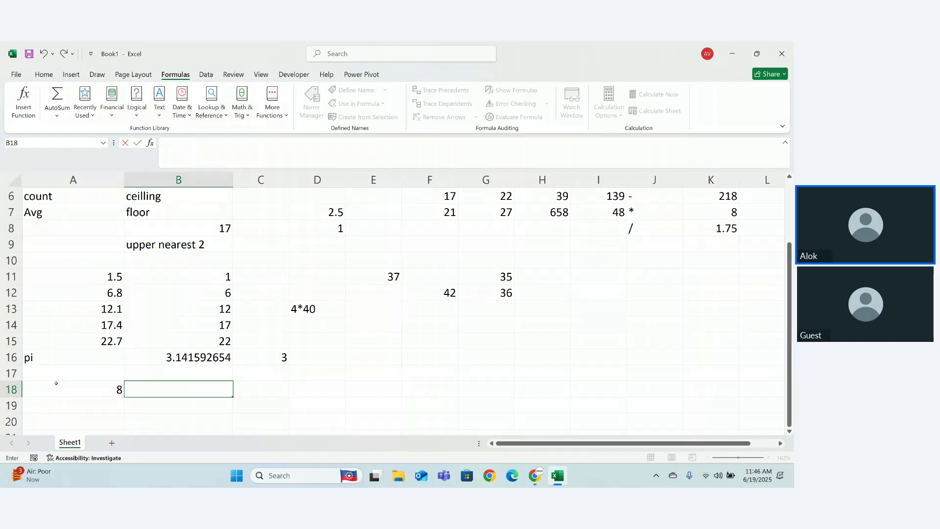
pyautogui.write('9')
pyautogui.press('Tab')
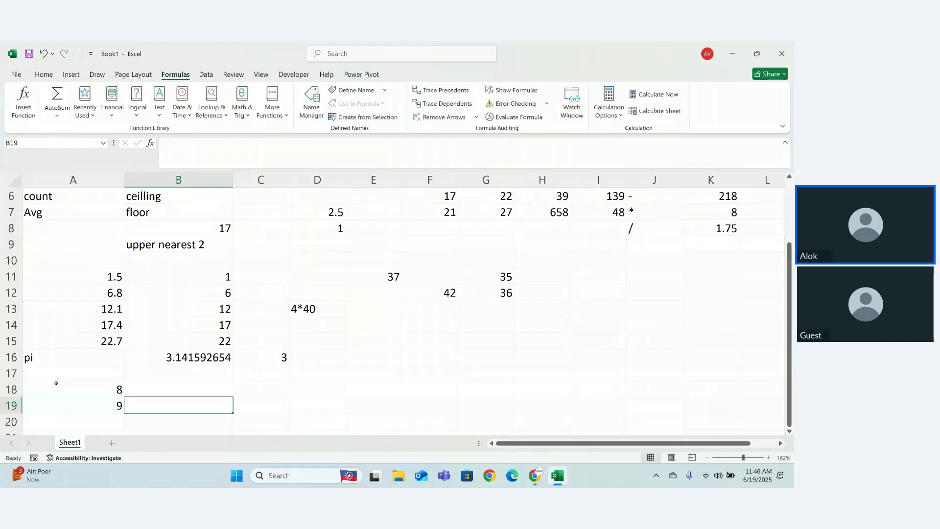
pyautogui.press('Return')
pyautogui.write('16')
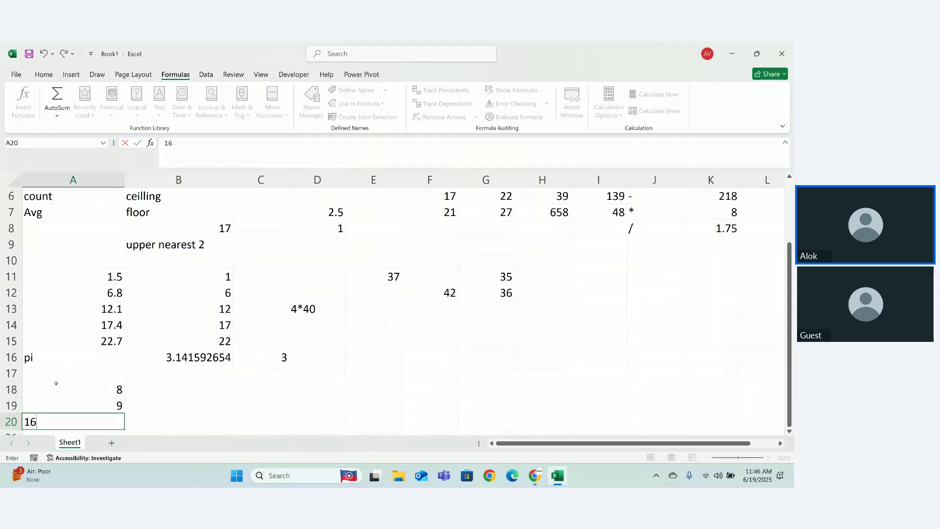
pyautogui.press('Return')
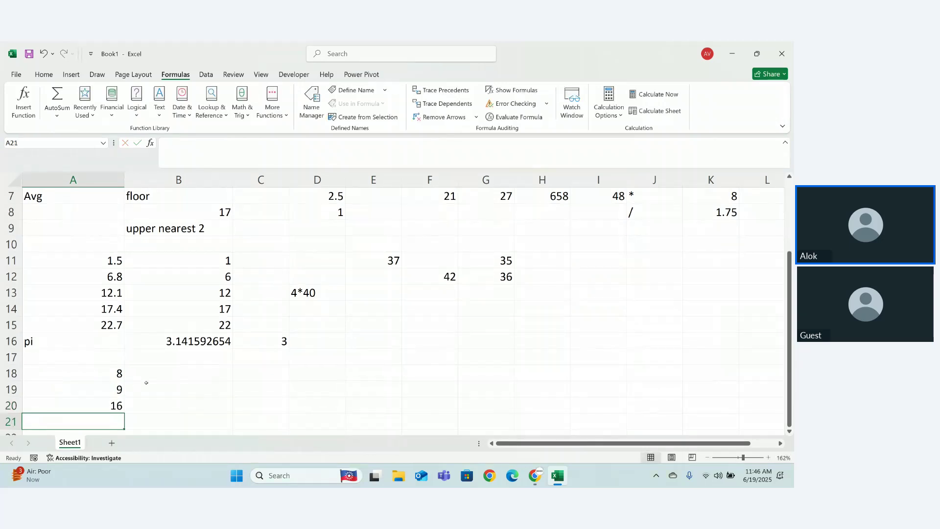
# Add the function labels int in cell C3 and pi in cell C4
pyautogui.moveTo(789, 342); pyautogui.dragTo(780, 291)
pyautogui.click(257, 216)
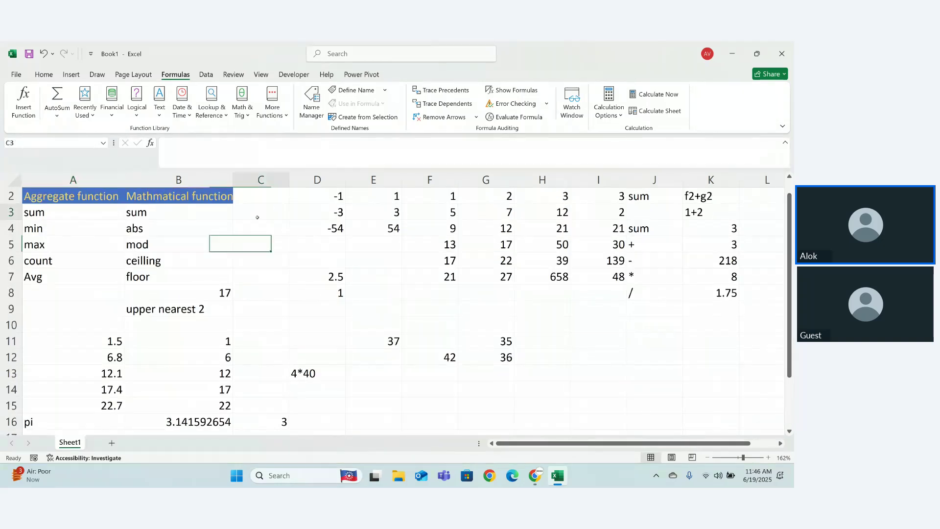
pyautogui.write('int')
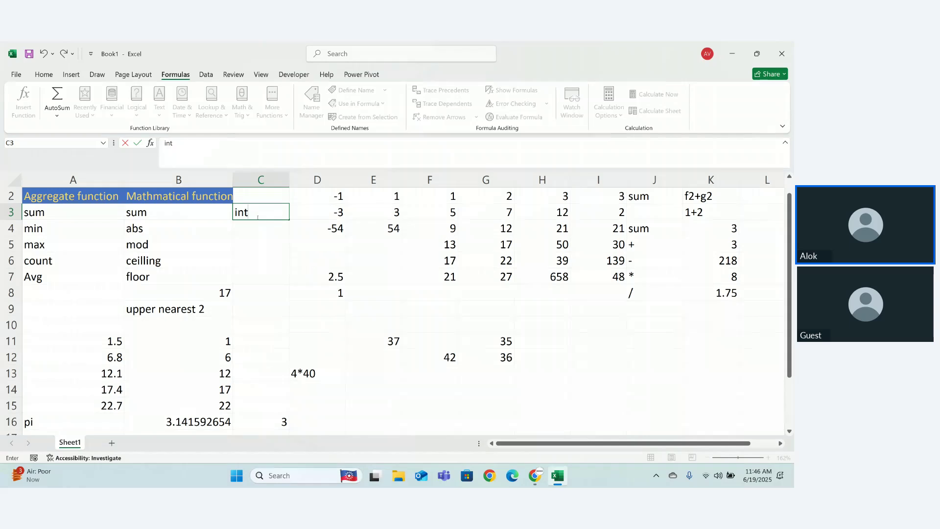
pyautogui.press('Return')
pyautogui.write('pi')
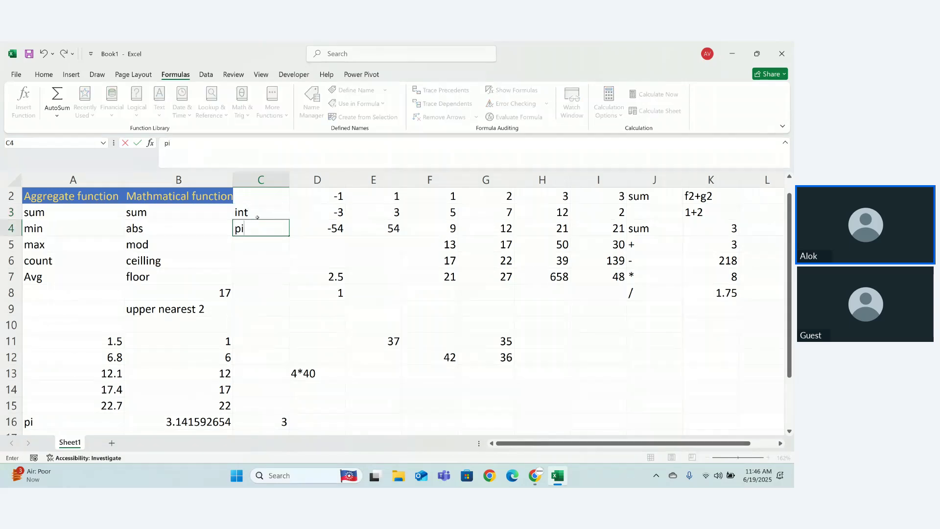
pyautogui.press('Return')
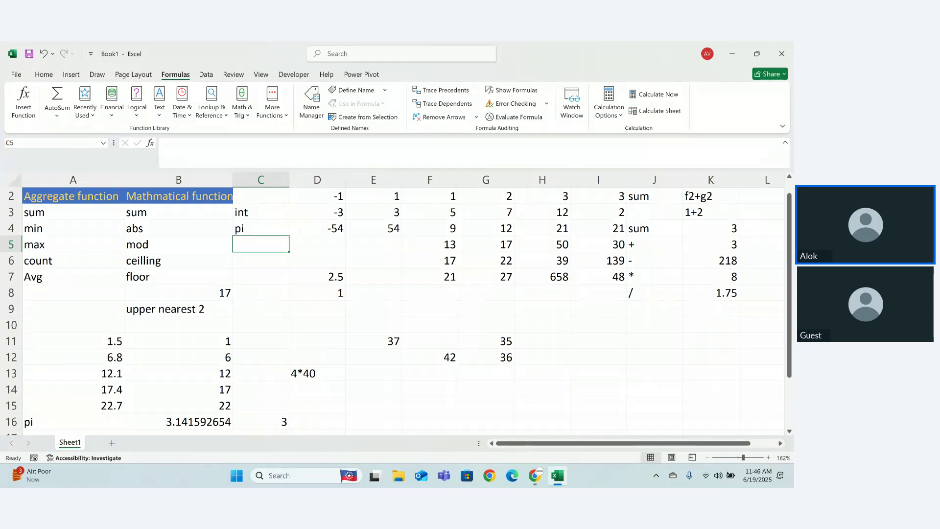
# Add the function label sqrt in cell C5 below the pi label
pyautogui.moveTo(789, 273); pyautogui.dragTo(789, 320)
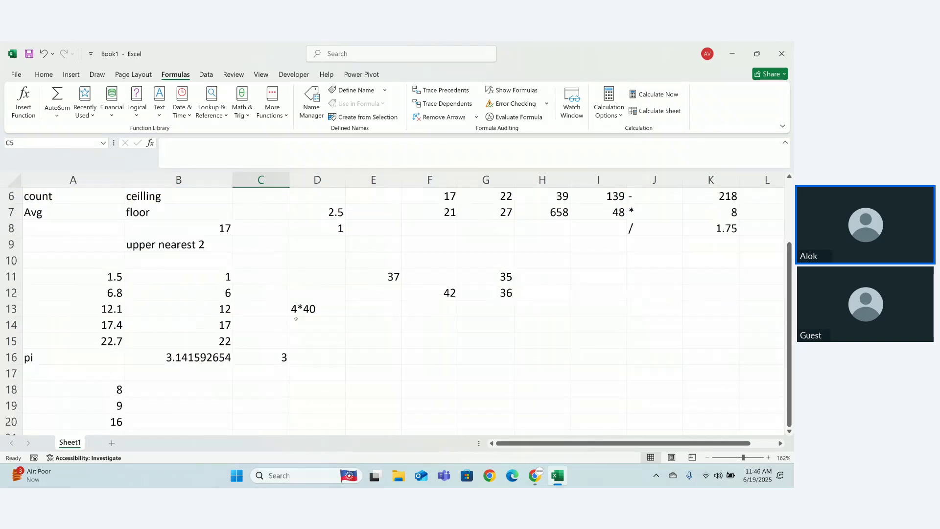
pyautogui.click(152, 387)
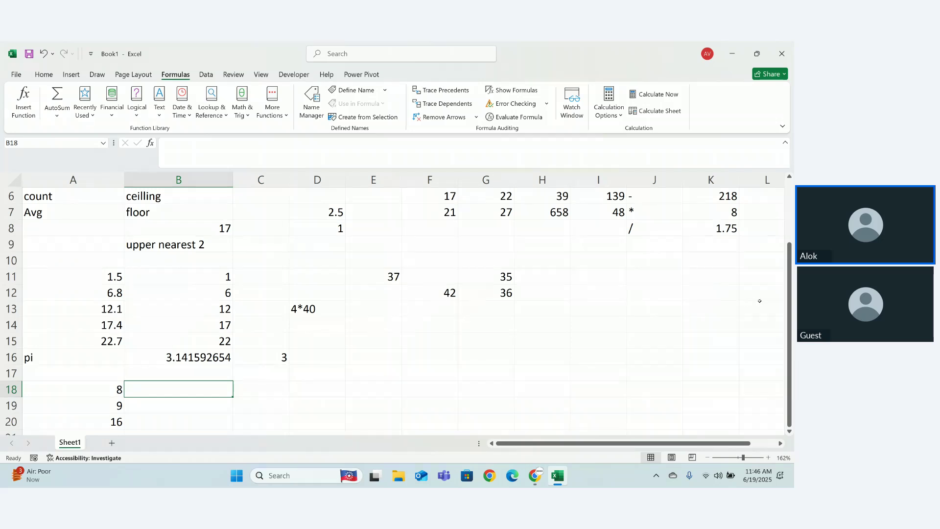
pyautogui.moveTo(792, 320); pyautogui.dragTo(790, 260)
pyautogui.click(260, 257)
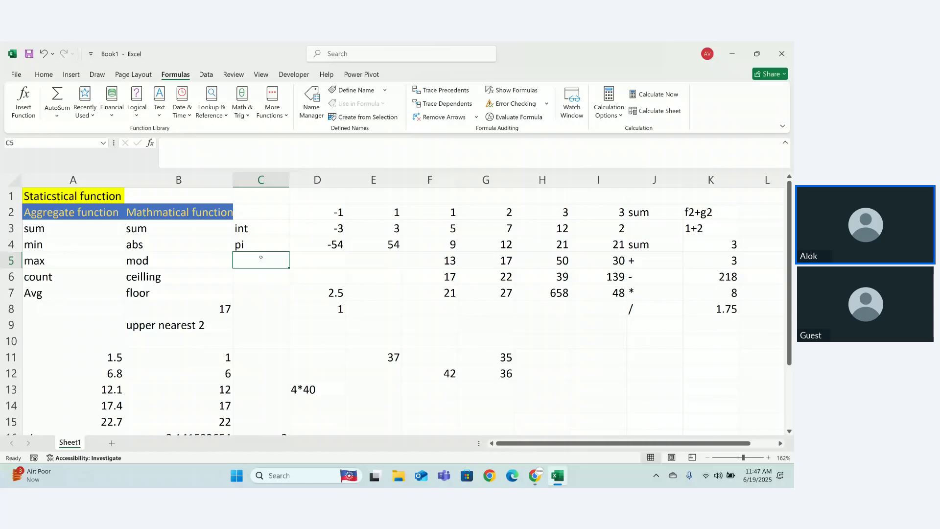
pyautogui.write('sqrt')
pyautogui.press('Return')
# Enter 2*2 in cell B18 and turn it into the formula =2*2
pyautogui.moveTo(790, 274); pyautogui.dragTo(790, 336)
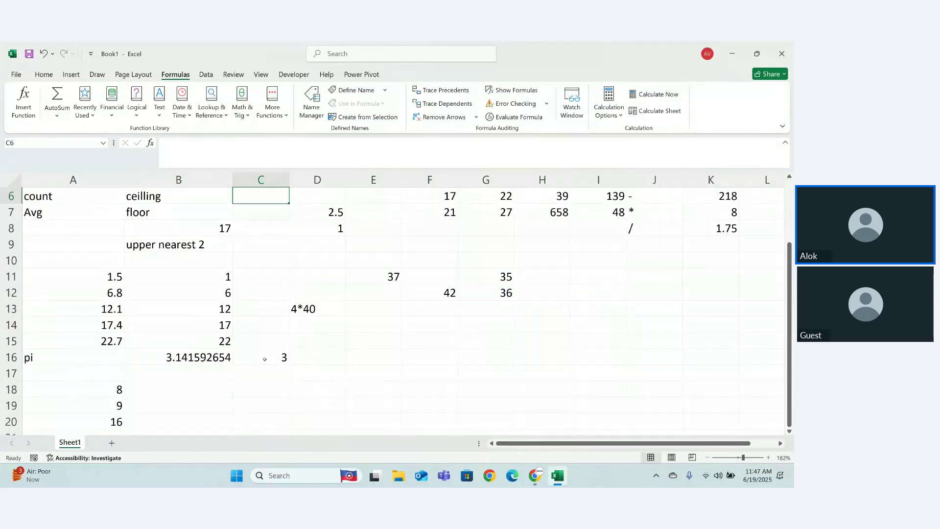
pyautogui.click(196, 308)
pyautogui.click(208, 384)
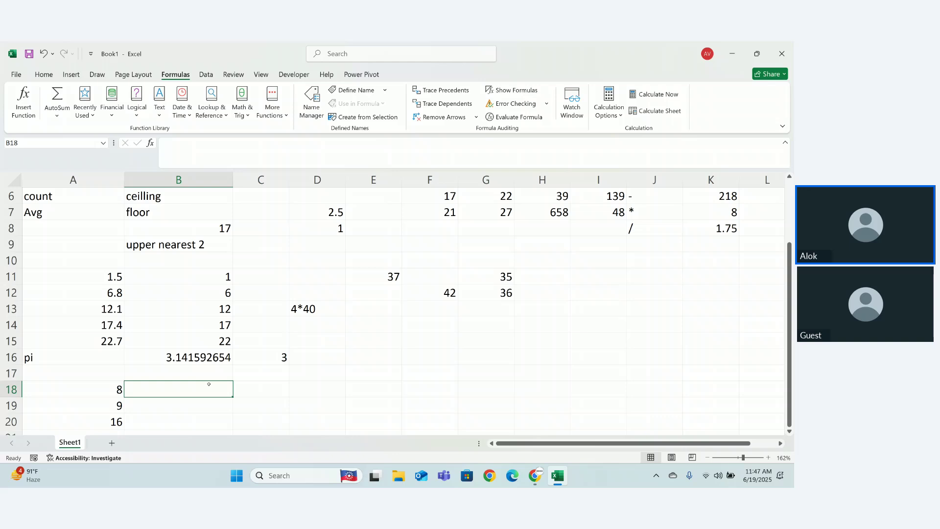
pyautogui.write('2*2')
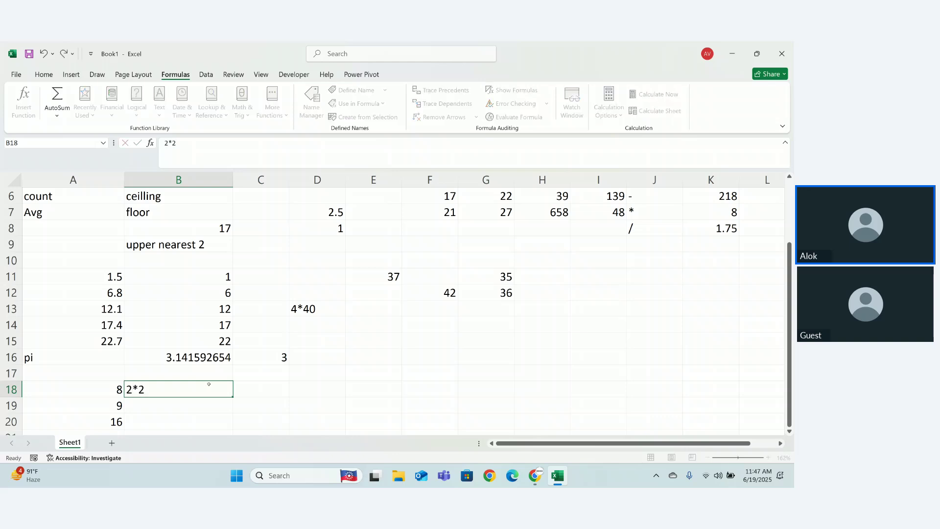
pyautogui.press('Return')
pyautogui.click(191, 388)
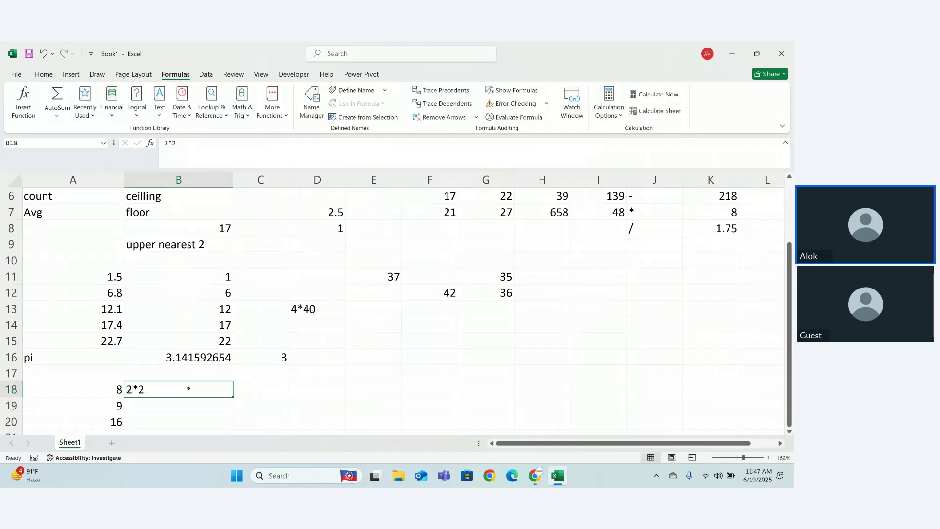
pyautogui.click(124, 390)
pyautogui.click(128, 390)
pyautogui.doubleClick(130, 390)
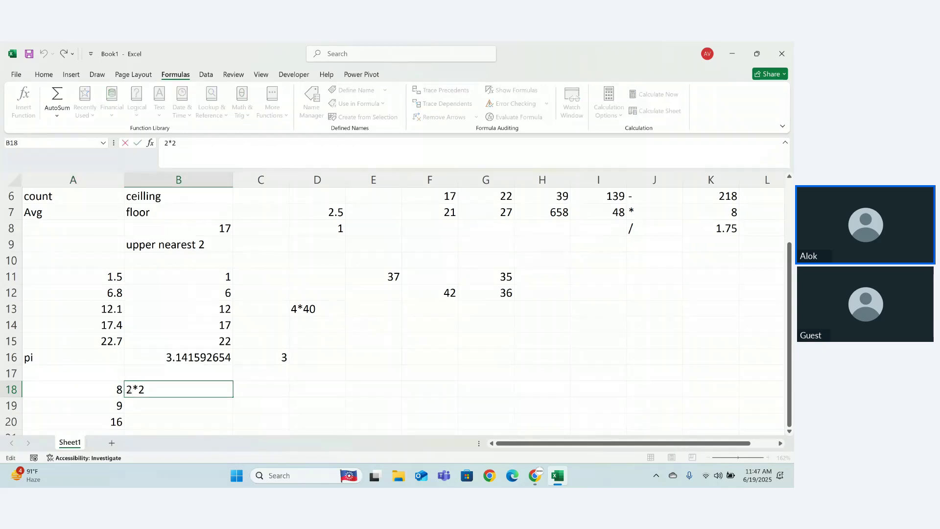
pyautogui.write('=')
pyautogui.press('Return')
# Enter the formula =3*3 in cell B19 beside the number 9
pyautogui.write('=')
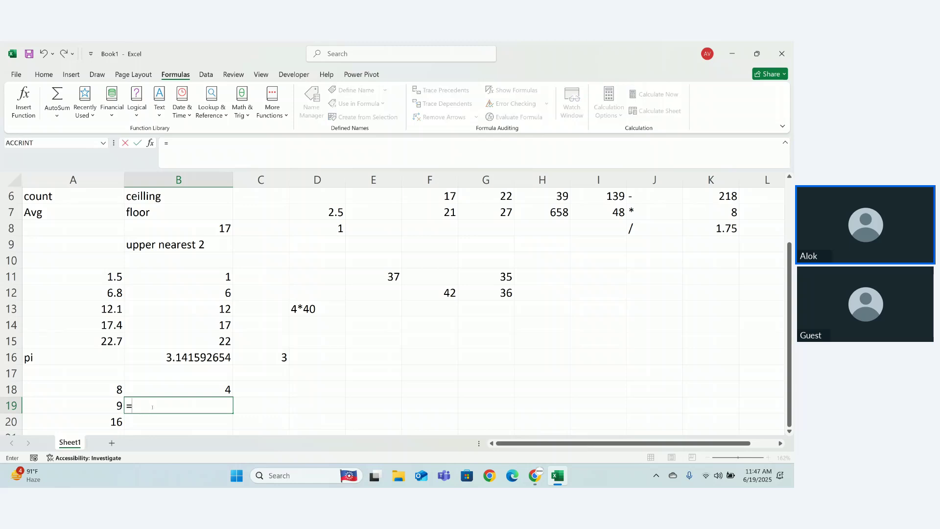
pyautogui.write('3*')
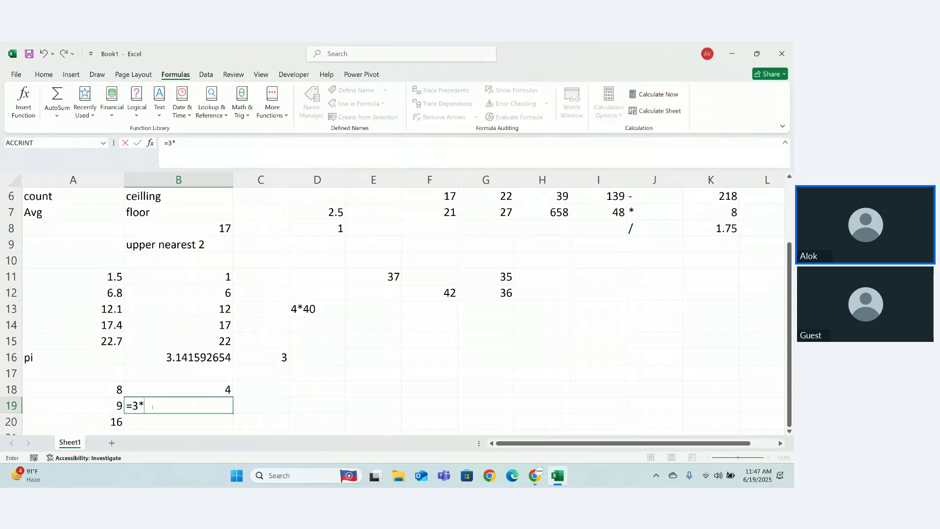
pyautogui.write('3')
pyautogui.press('Return')
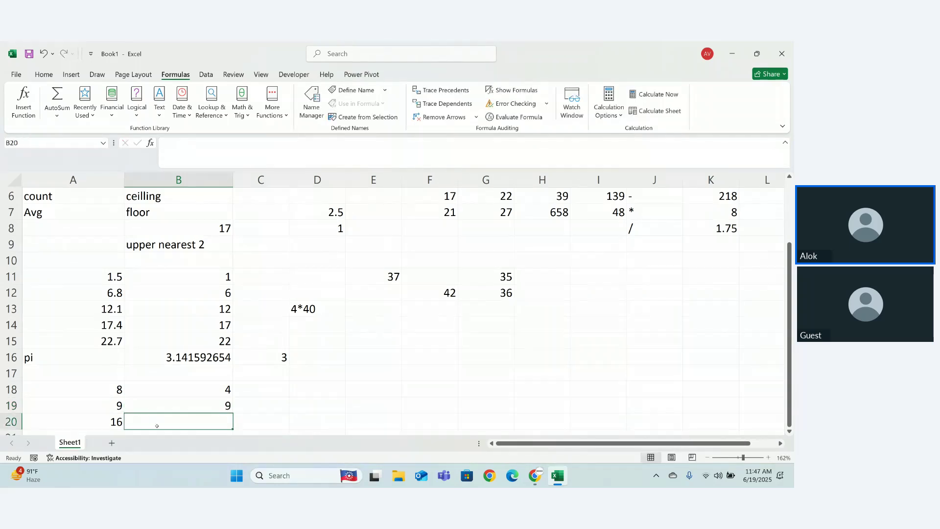
# Enter the formula =4*4*4 in cell B20 beside the number 16
pyautogui.write('=')
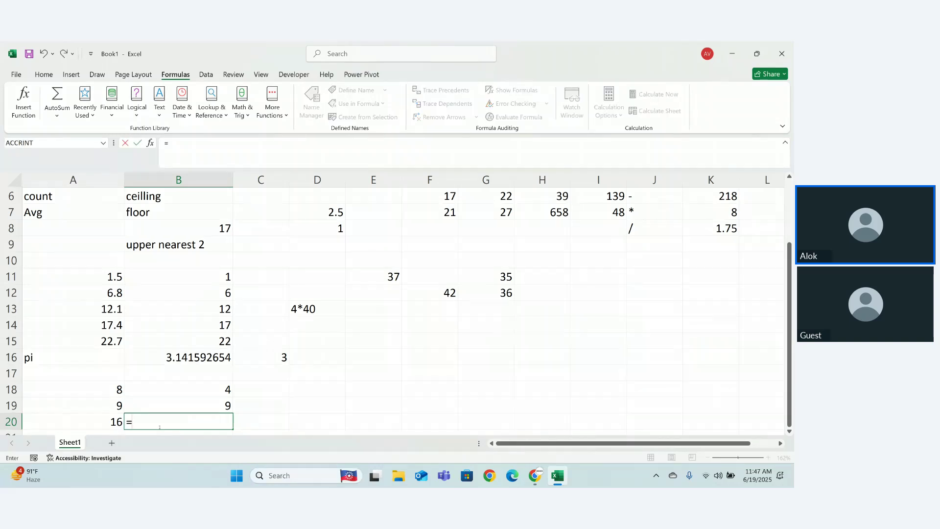
pyautogui.write('484')
pyautogui.press('BackSpace')
pyautogui.press('BackSpace')
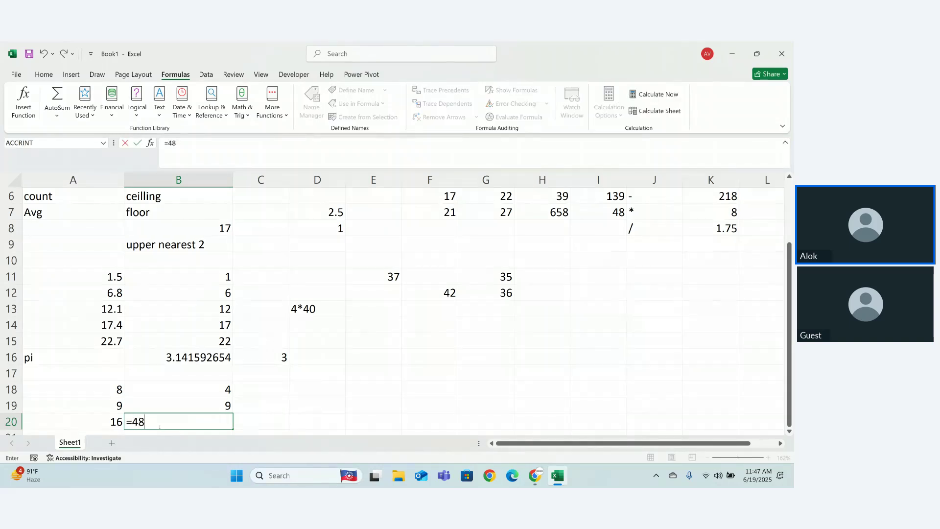
pyautogui.write('*4*4')
pyautogui.press('Return')
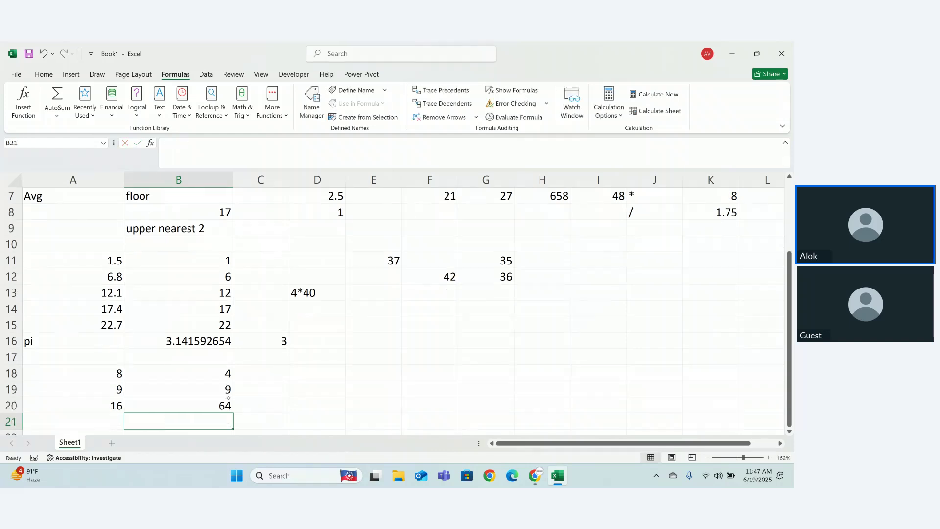
# Extend the formula in cell B19 to =3*3*3
pyautogui.click(224, 388)
pyautogui.write('=3*3')
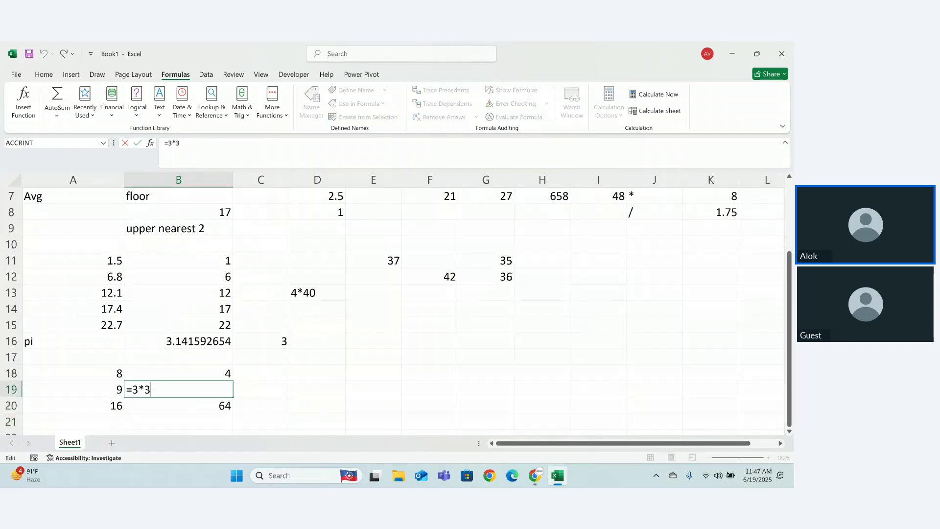
pyautogui.write('*3')
pyautogui.press('Return')
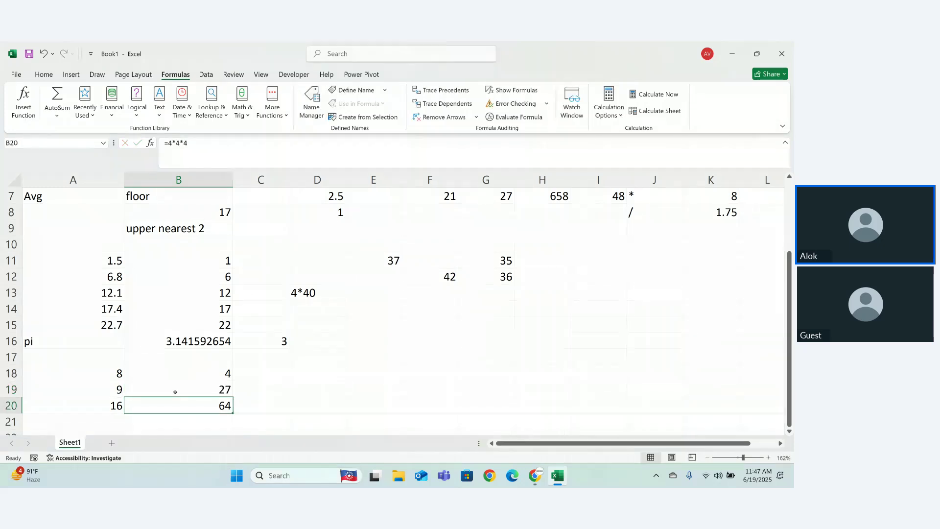
# Enter the formula =SQRT(3) in cell C18 to get the square root of 3
pyautogui.click(274, 370)
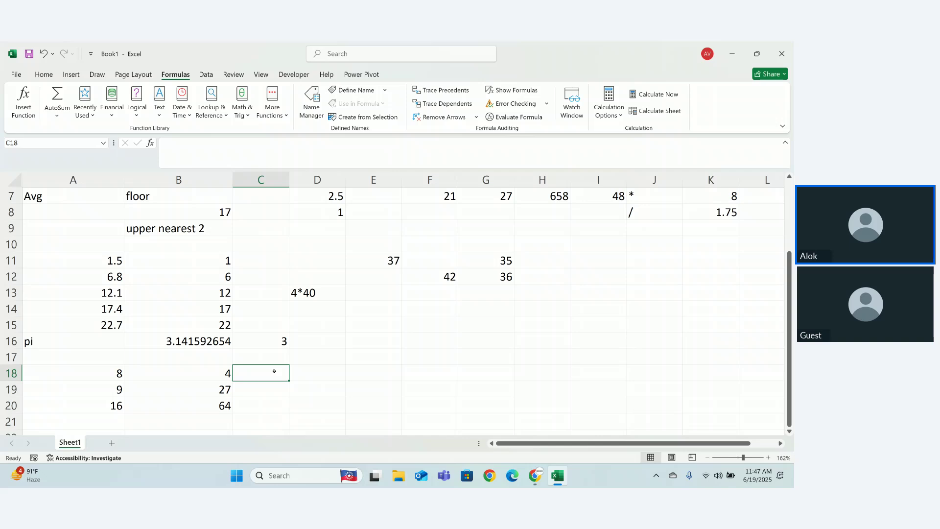
pyautogui.write('=sqrt')
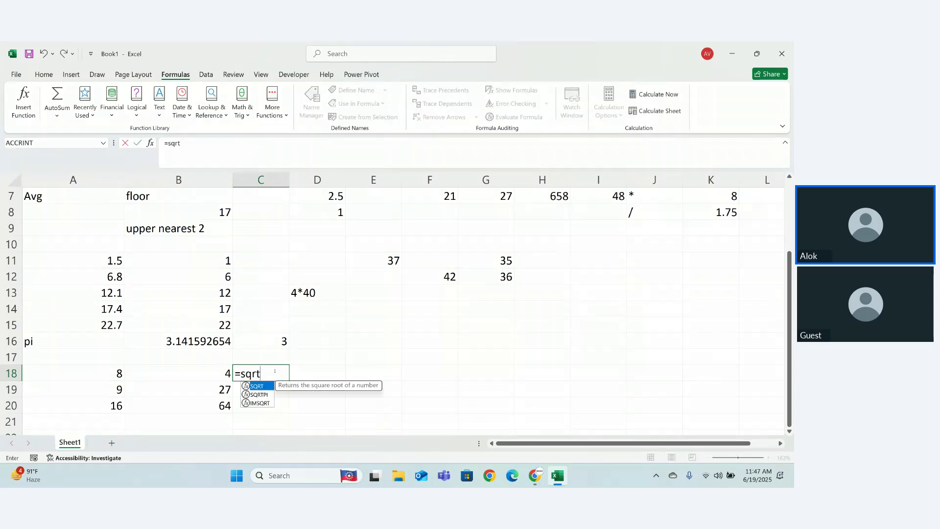
pyautogui.press('Tab')
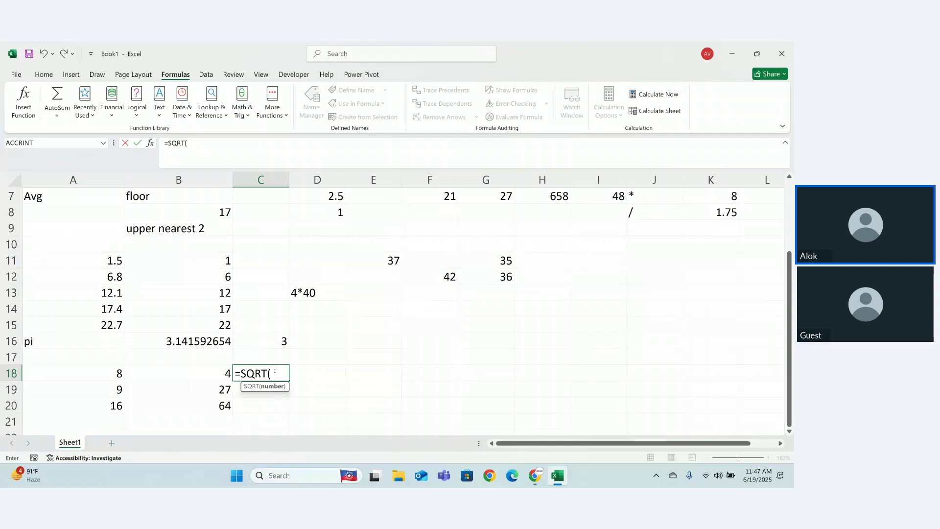
pyautogui.write('3)')
pyautogui.press('Return')
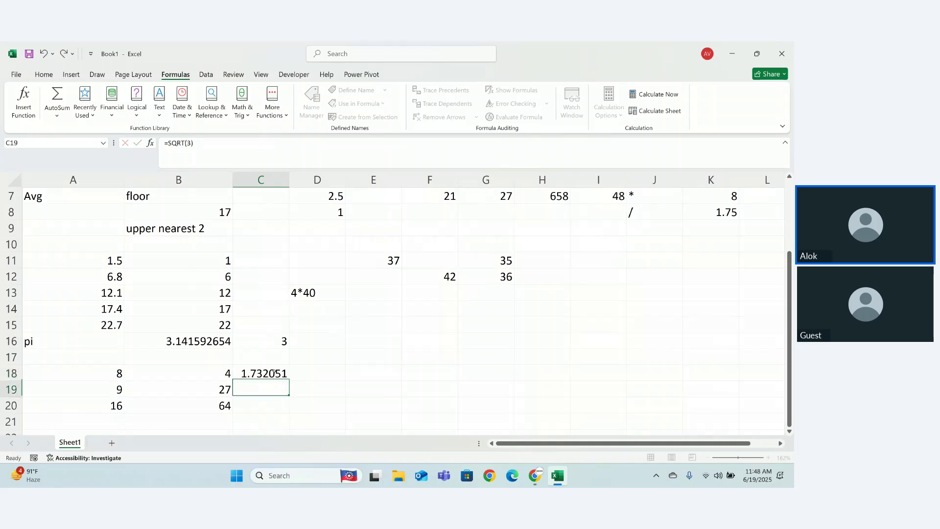
# Change the formula in cell C18 to =SQRT(2)
pyautogui.doubleClick(274, 372)
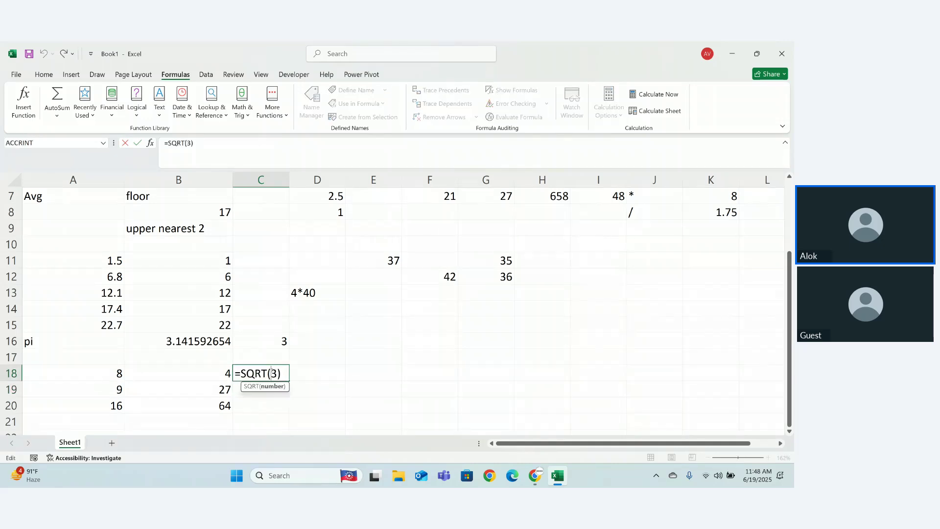
pyautogui.press('Return')
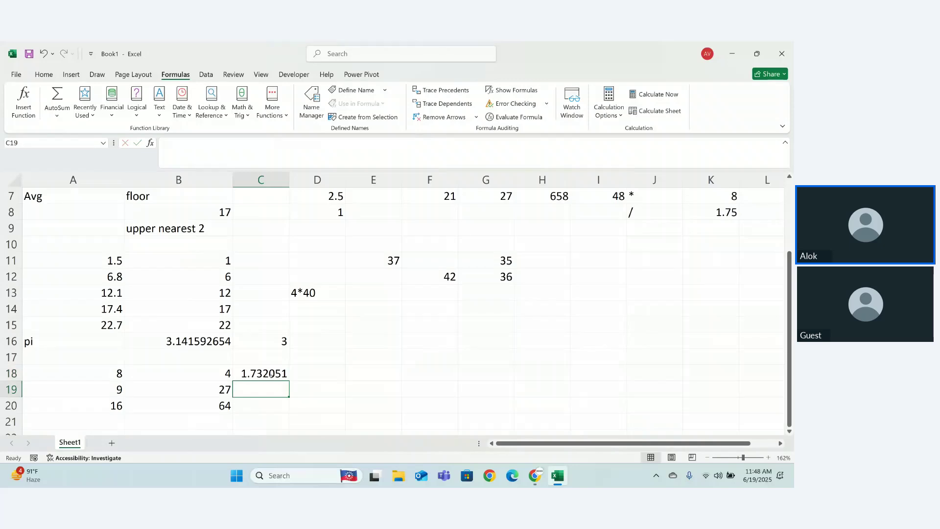
pyautogui.doubleClick(271, 374)
pyautogui.press('BackSpace')
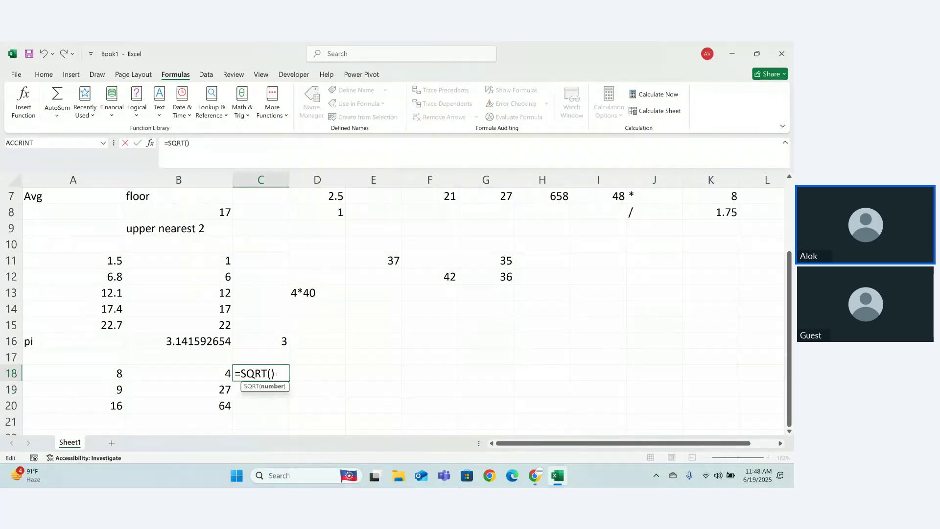
pyautogui.write('2')
pyautogui.press('Return')
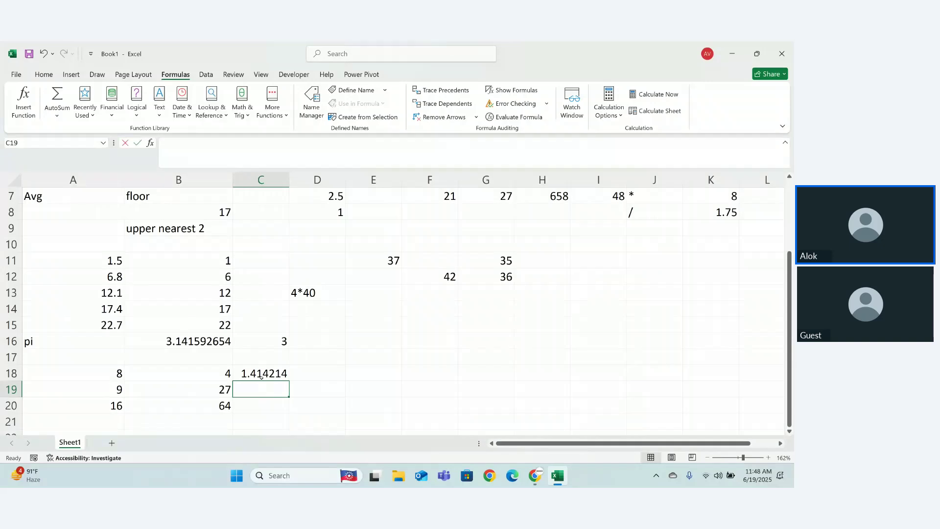
# Enter the formula =SQRT(27) in cell C19
pyautogui.write('=sqr')
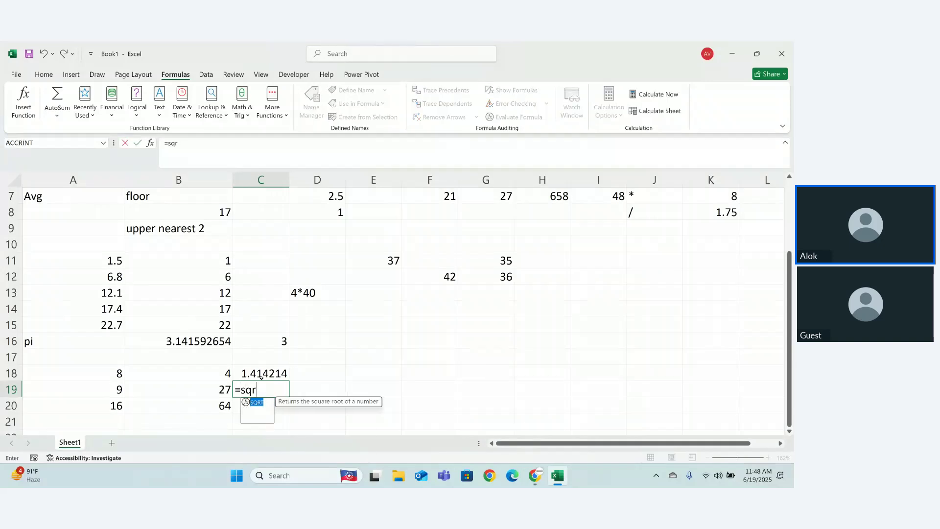
pyautogui.write('t')
pyautogui.press('Tab')
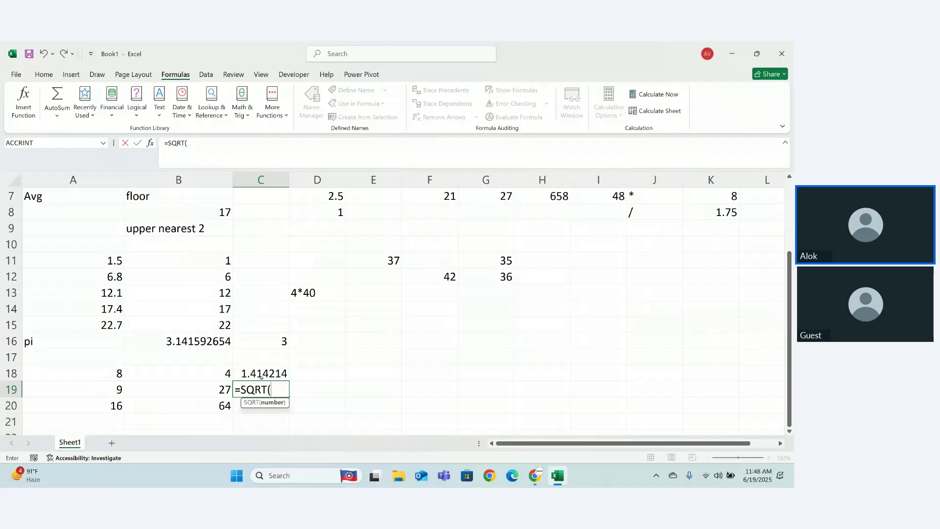
pyautogui.write('27)')
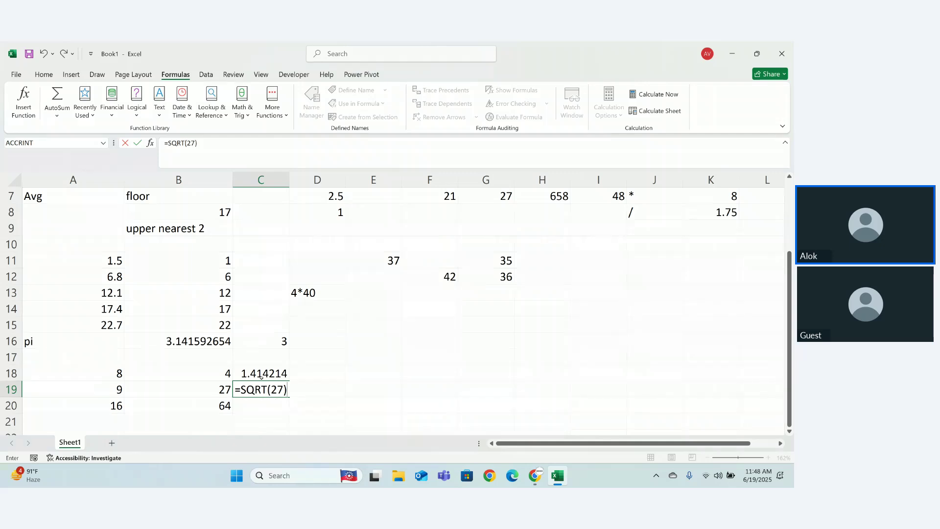
pyautogui.press('Return')
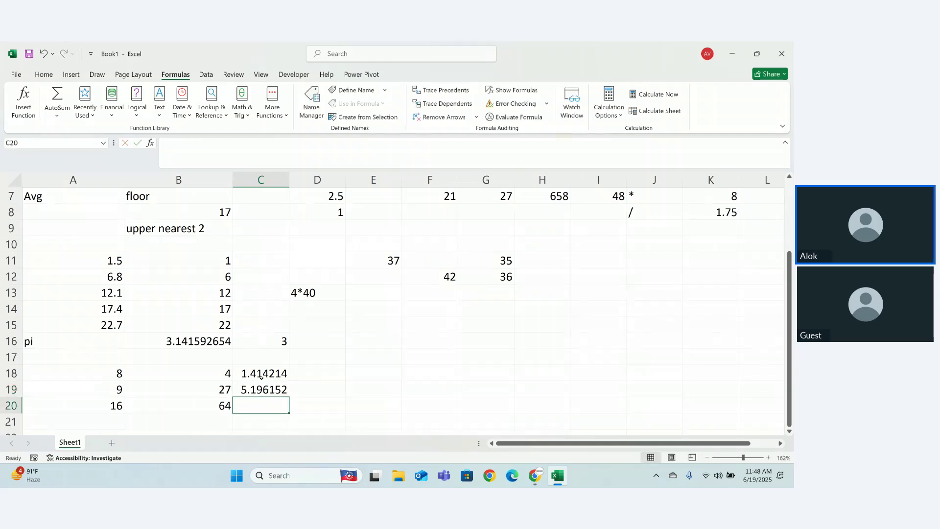
# Enter the formula =SQRT(164) in cell C20
pyautogui.write('=')
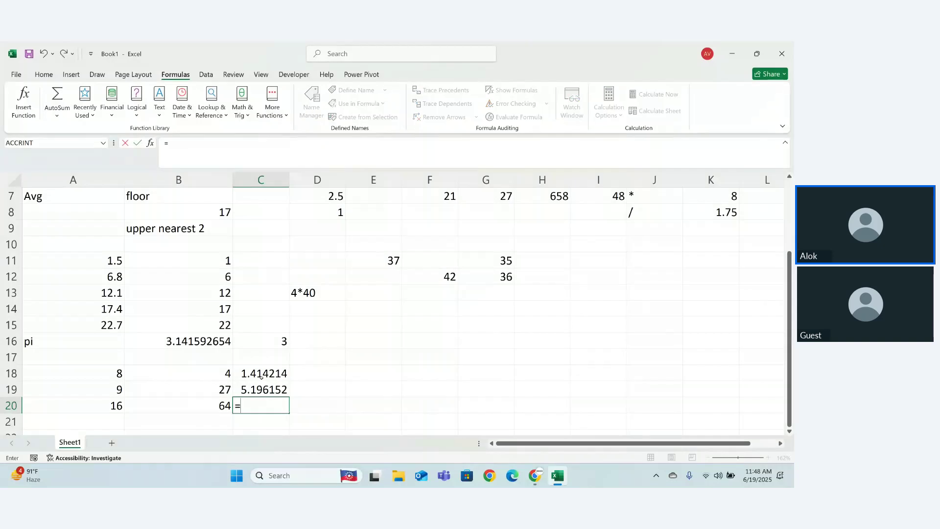
pyautogui.write('sqrt(')
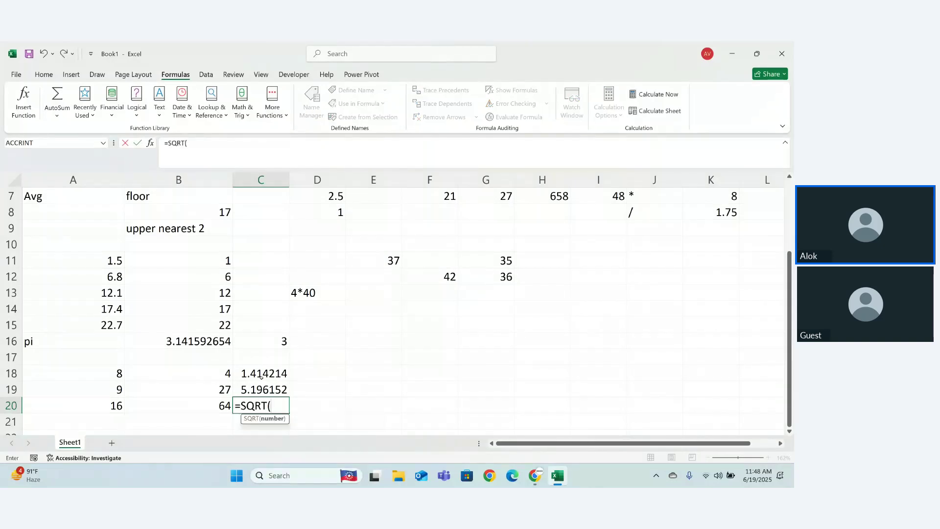
pyautogui.write('164)')
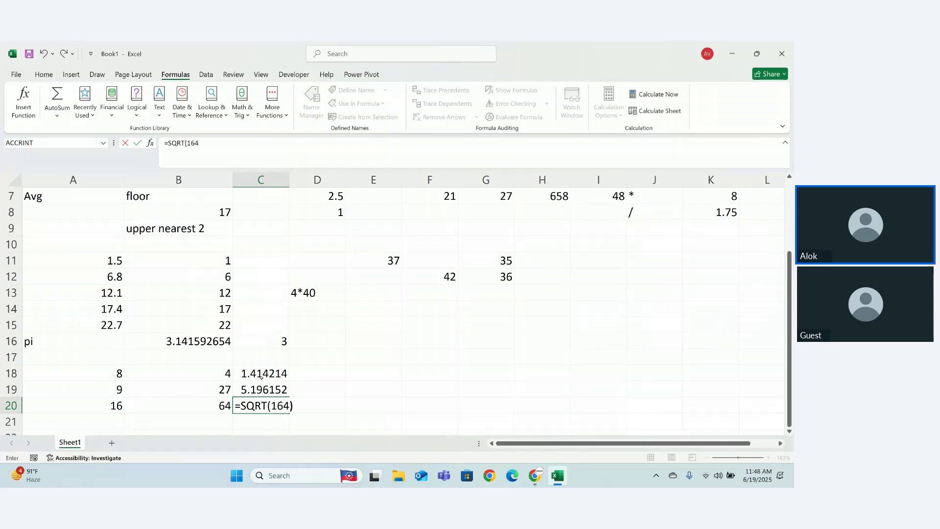
pyautogui.press('Return')
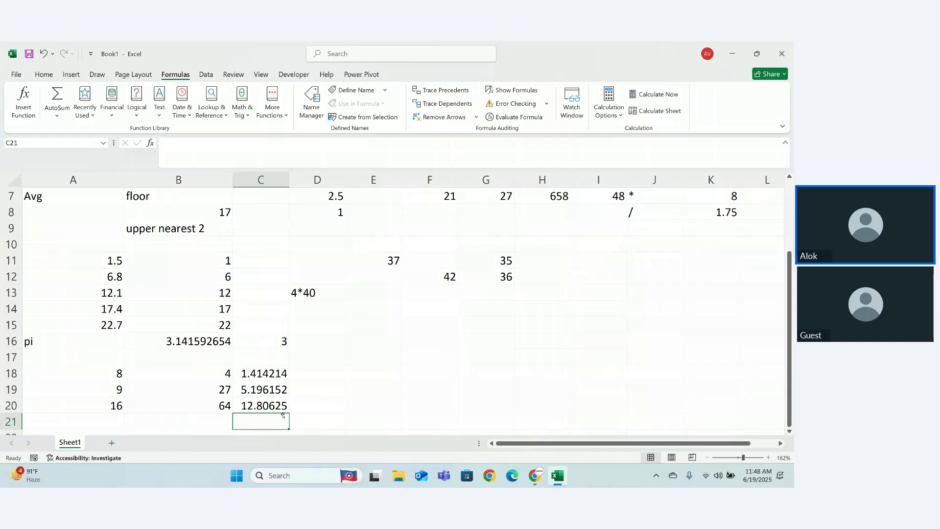
# Add the label power in cell C6, below sqrt in the list of mathematical functions
pyautogui.moveTo(789, 341); pyautogui.dragTo(787, 288)
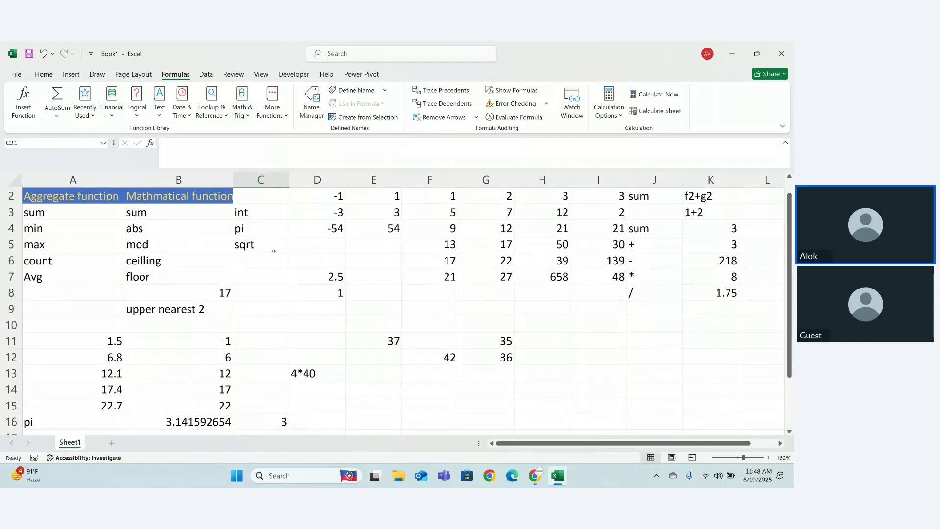
pyautogui.click(249, 258)
pyautogui.write('power')
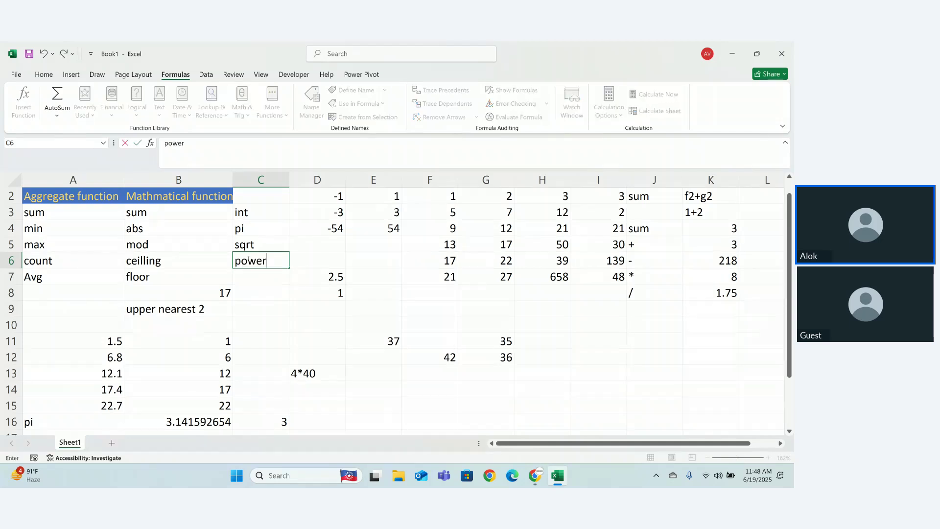
pyautogui.press('Return')
# Enter the formula =POWER(2,2) in cell E18 to raise 2 to the power of 2
pyautogui.scroll(-2, 680, 372)
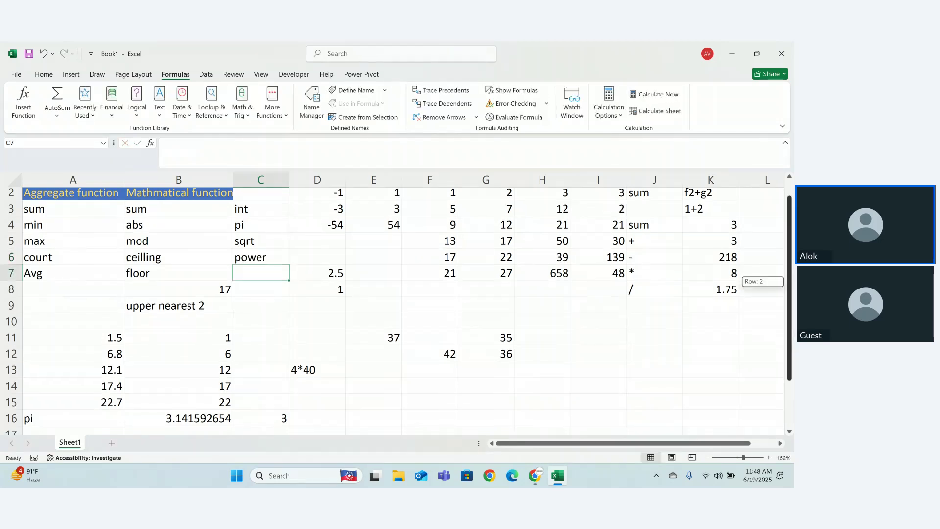
pyautogui.click(365, 385)
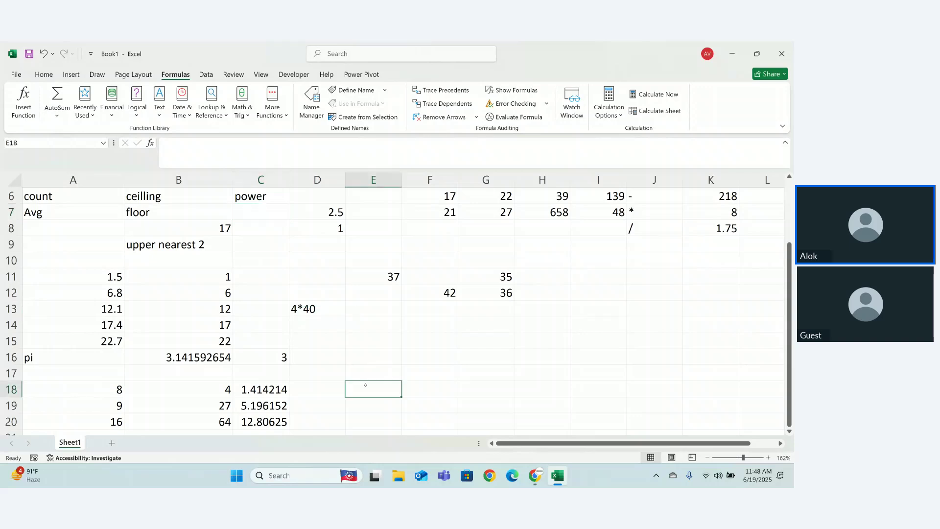
pyautogui.write('=pow')
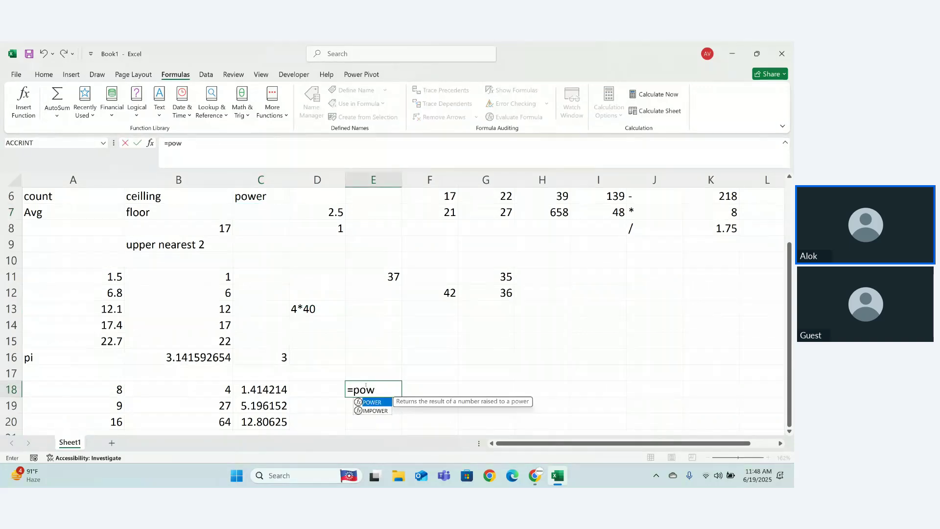
pyautogui.press('Tab')
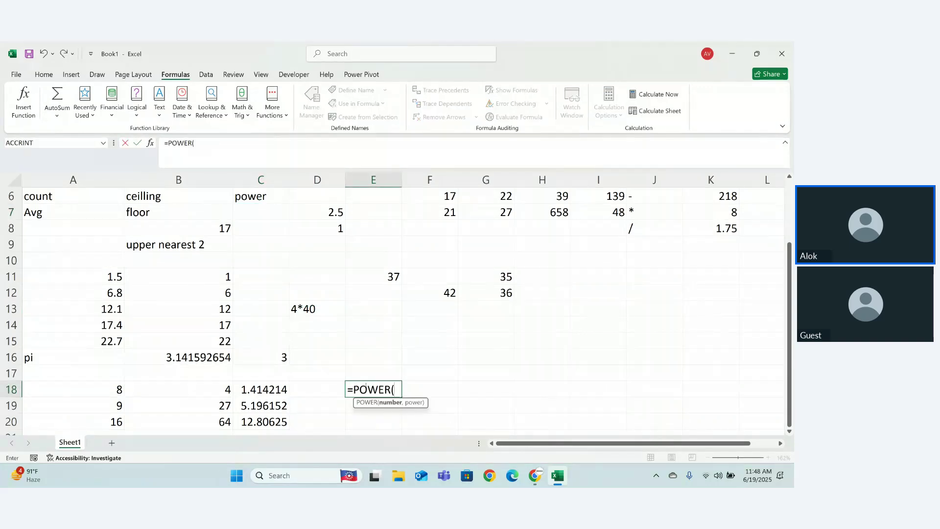
pyautogui.write('2,2)')
pyautogui.press('Return')
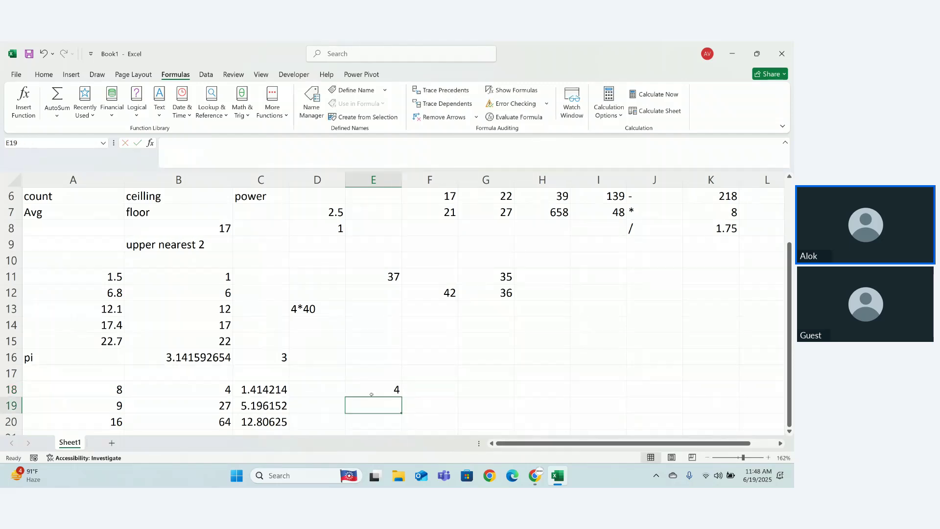
# Enter the formula =POWER(15,3) in cell E19 to raise 15 to the power of 3
pyautogui.write('=power')
pyautogui.press('Tab')
pyautogui.write('`')
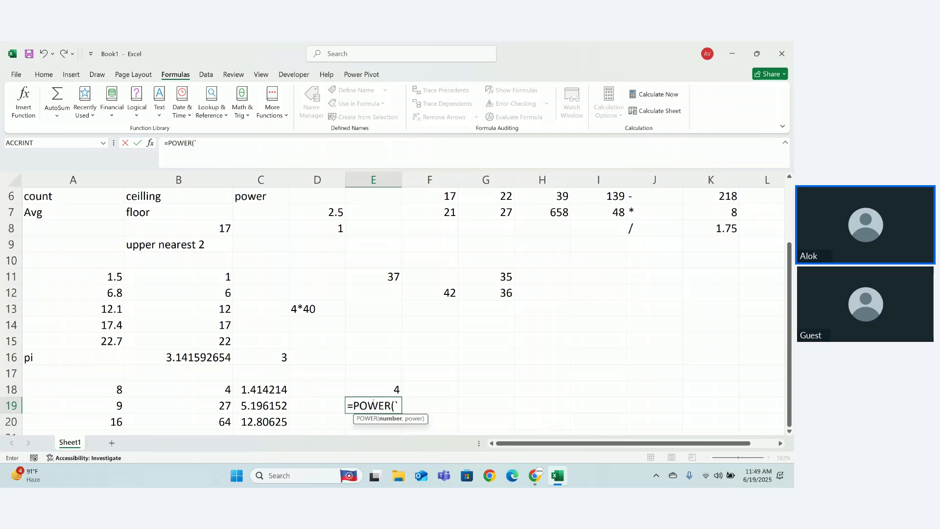
pyautogui.press('BackSpace')
pyautogui.write('15,3)')
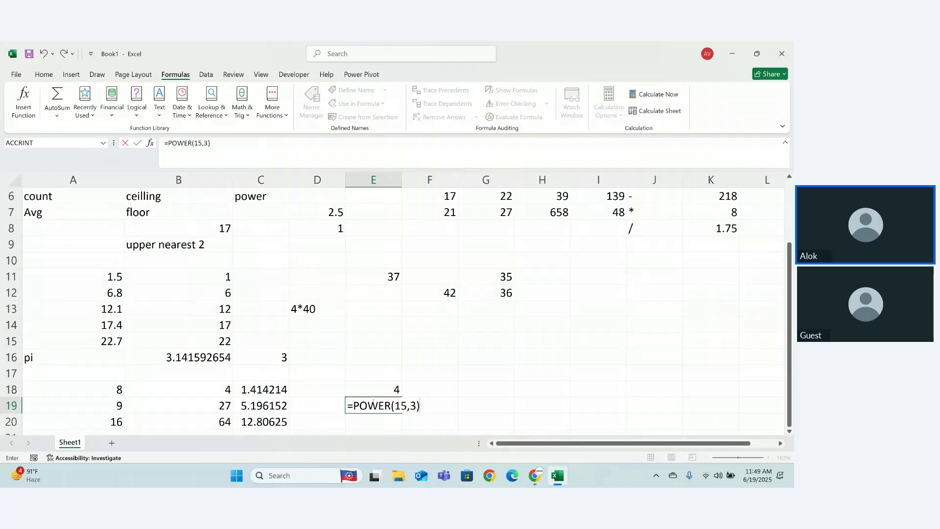
pyautogui.press('Return')
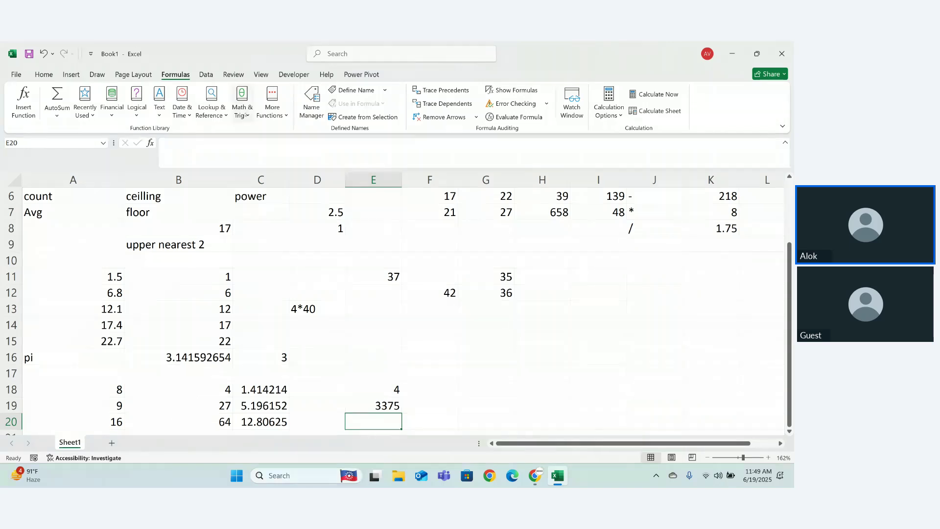
# Browse the available Math & Trig functions, down to the entries around POWER and PRODUCT
pyautogui.click(242, 109)
pyautogui.moveTo(311, 150); pyautogui.dragTo(317, 209)
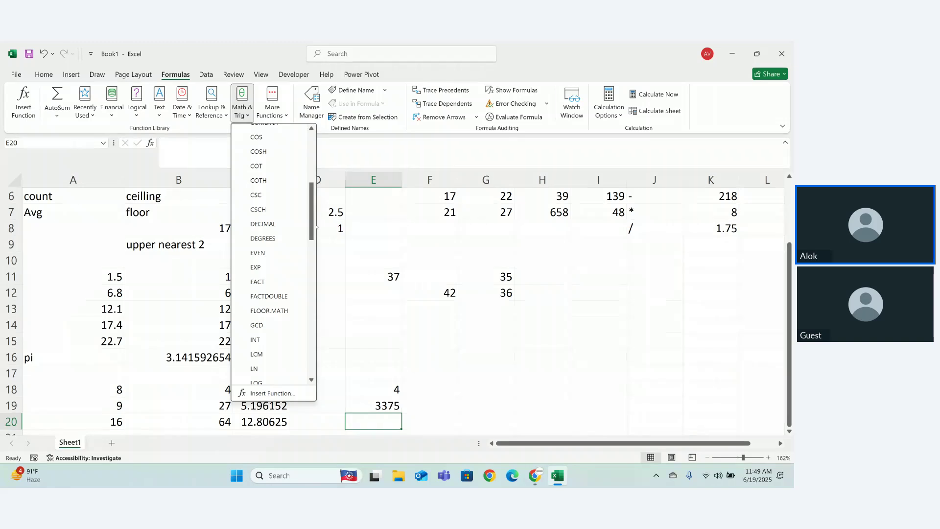
pyautogui.moveTo(311, 210); pyautogui.dragTo(311, 267)
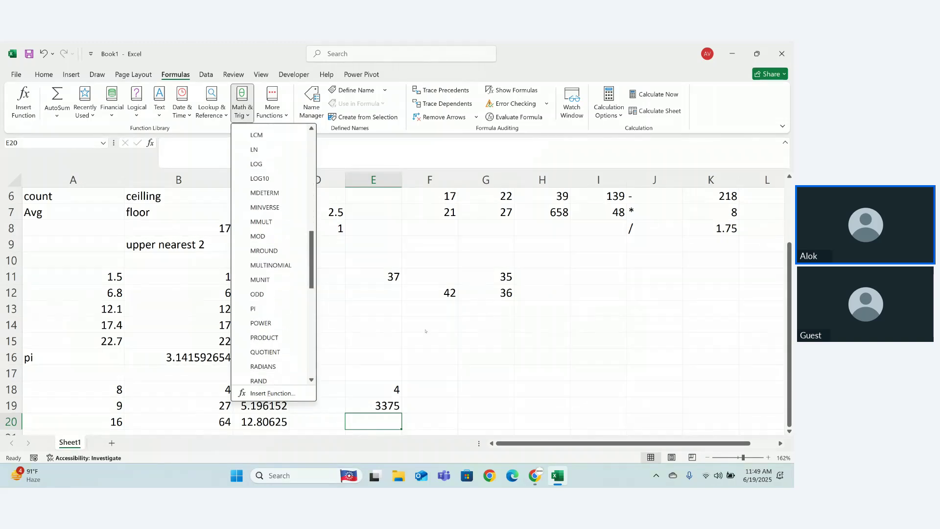
pyautogui.click(424, 329)
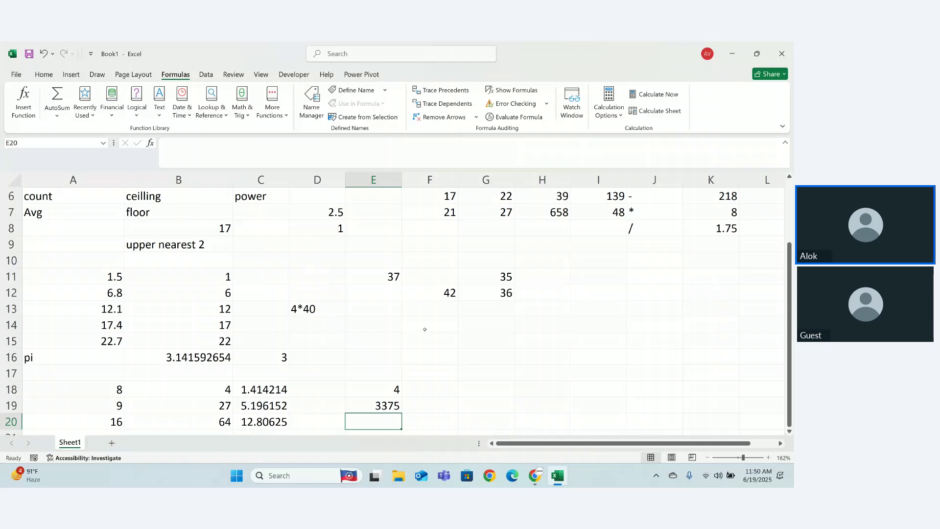
pyautogui.press('Up')
pyautogui.press('Up')
pyautogui.press('Up')
pyautogui.press('Up')
pyautogui.press('Up')
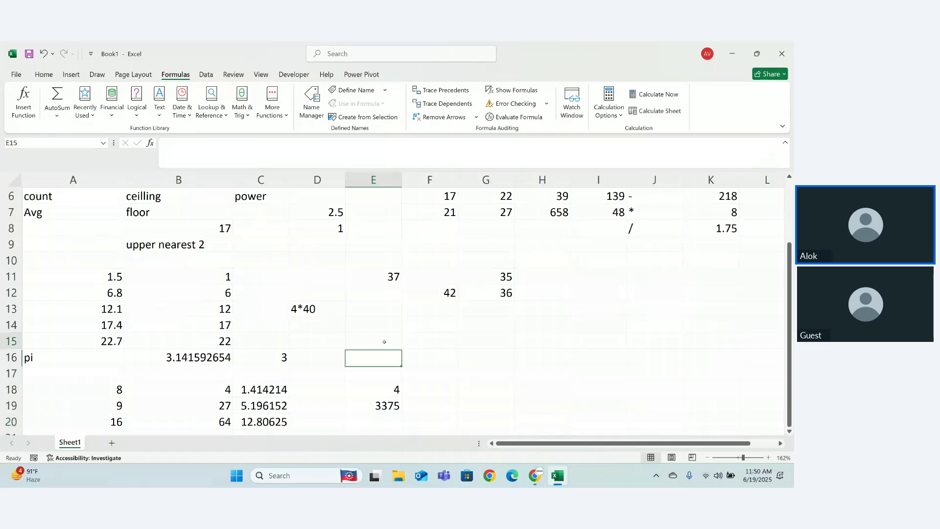
# Enter the formula =3*3 in cell H14
pyautogui.click(542, 320)
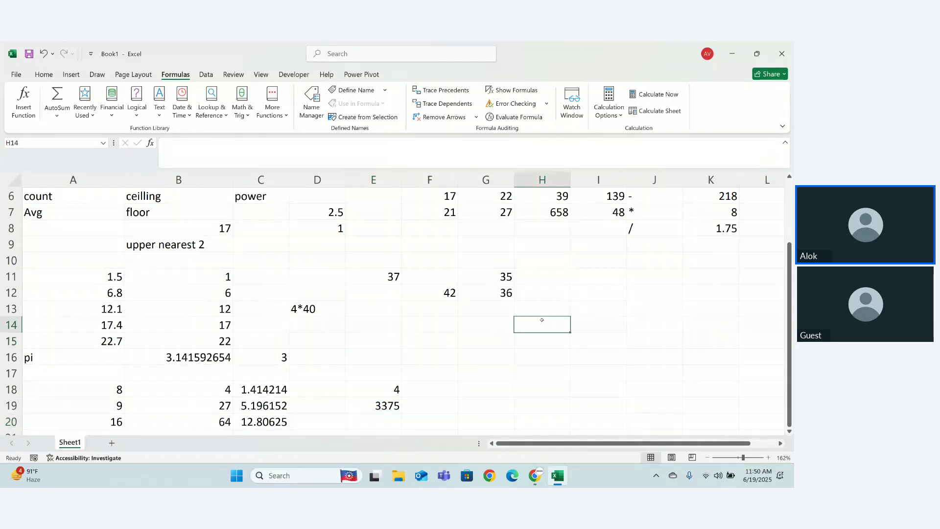
pyautogui.write('=')
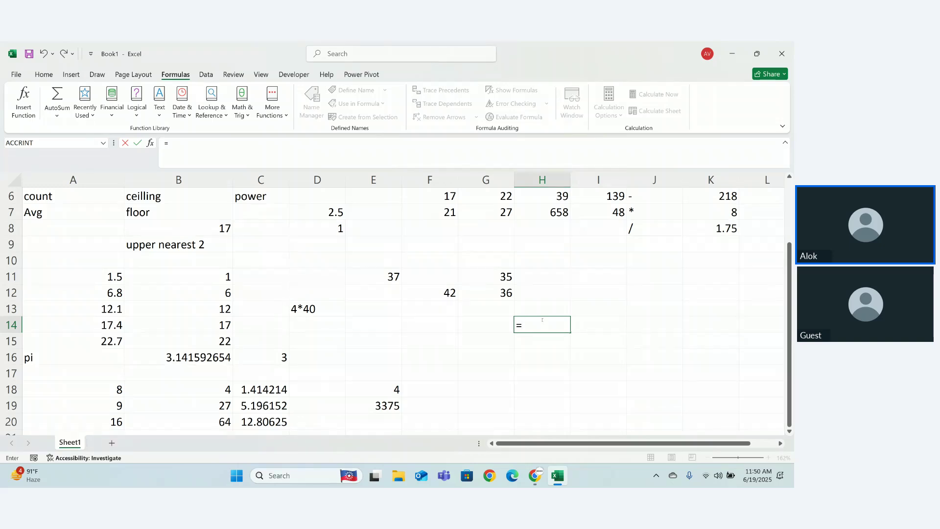
pyautogui.write('3*3')
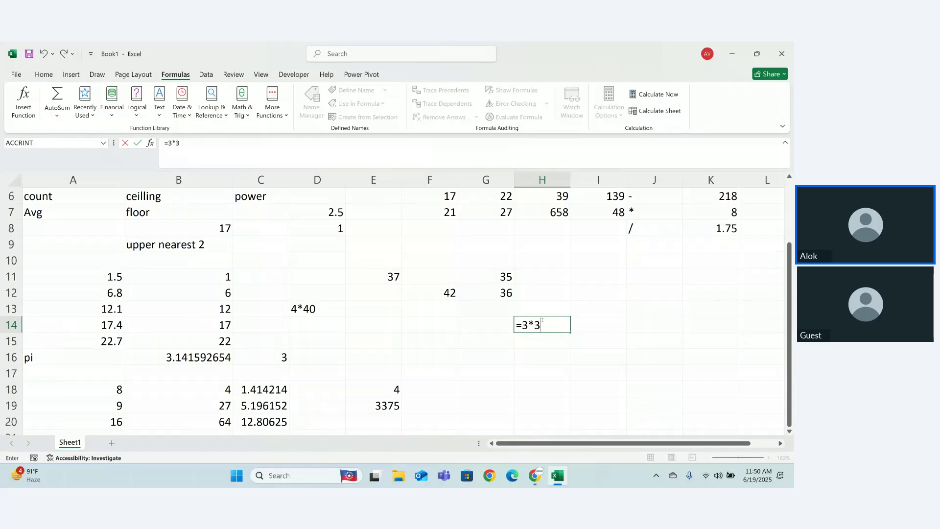
pyautogui.press('Return')
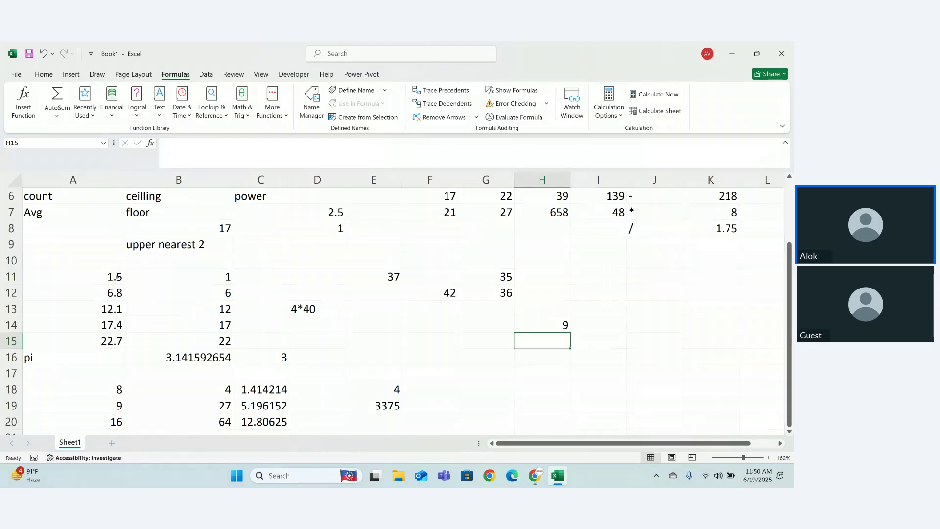
# Clear the contents of cells H11 to H15
pyautogui.moveTo(117, 277); pyautogui.dragTo(116, 325)
pyautogui.moveTo(220, 276); pyautogui.dragTo(223, 343)
pyautogui.moveTo(555, 273); pyautogui.dragTo(569, 346)
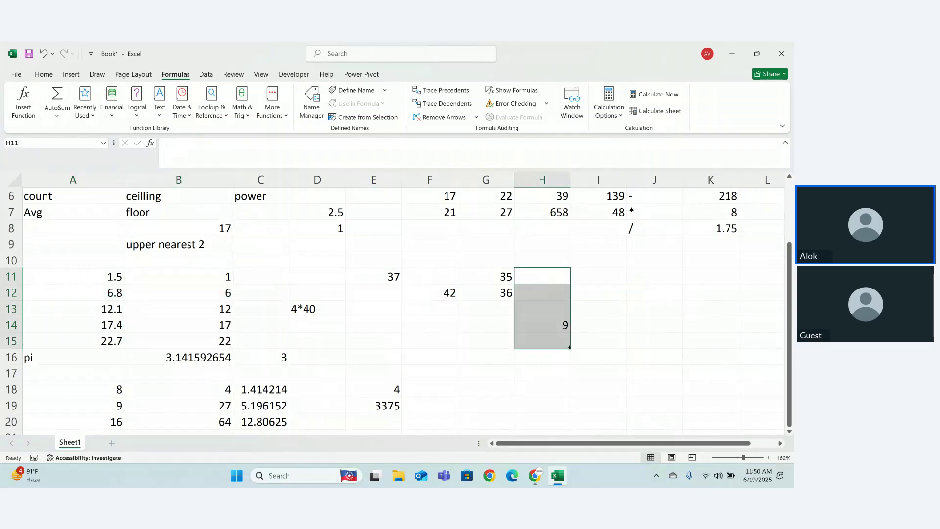
# Enter the formula =A11*B11 in cell H11 to multiply the first pair of numbers in columns A and B
pyautogui.click(535, 278)
pyautogui.write('=')
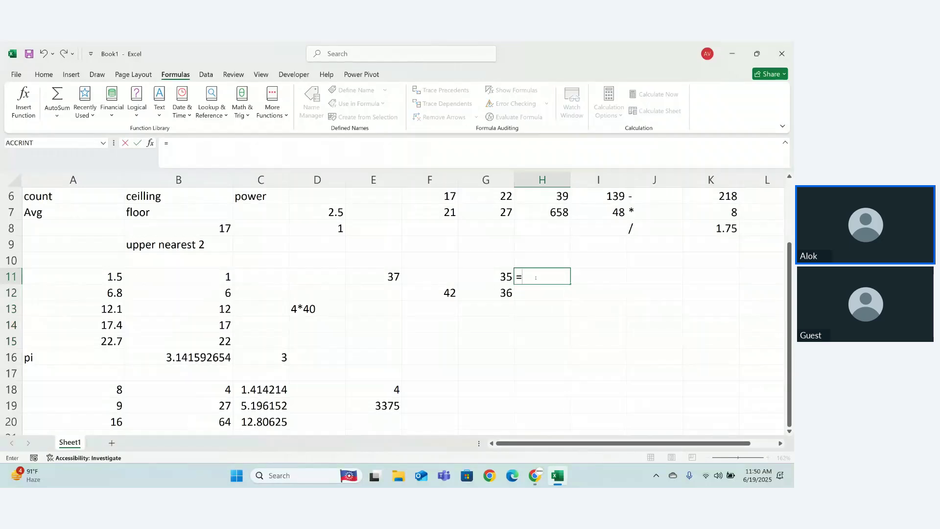
pyautogui.click(112, 278)
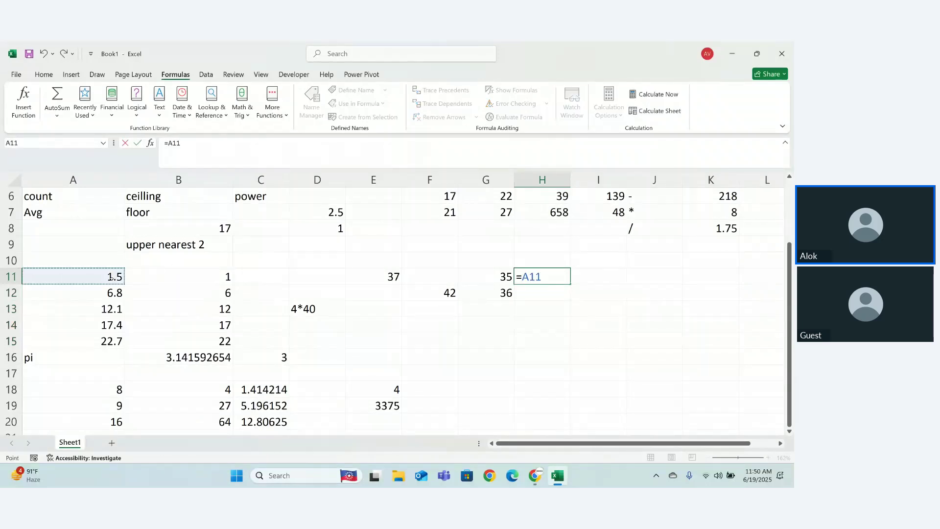
pyautogui.write('*')
pyautogui.click(179, 274)
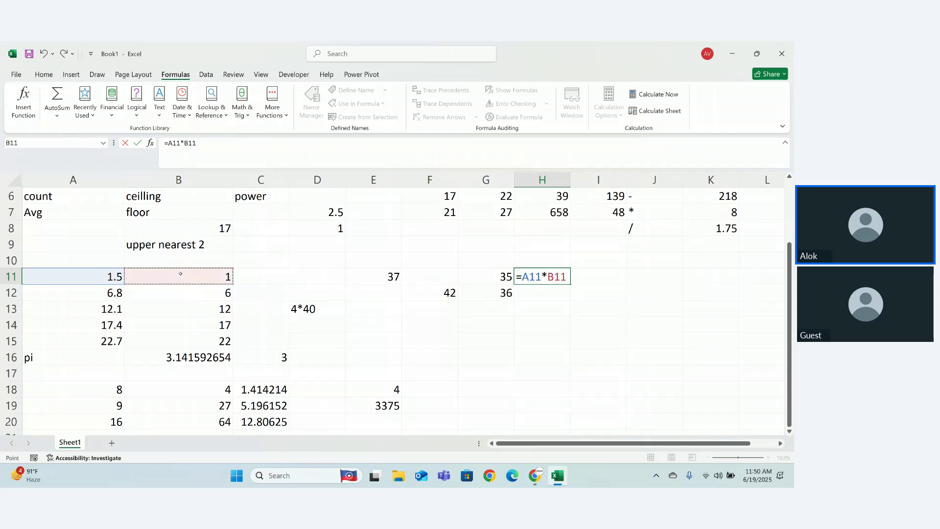
pyautogui.press('Return')
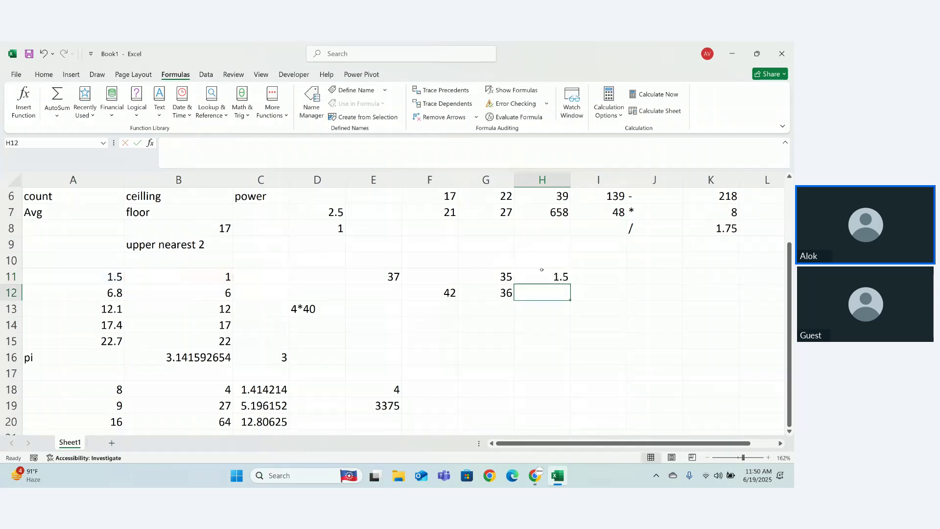
# Fill the multiplication formula in cell H11 down through cell H15
pyautogui.click(541, 275)
pyautogui.press('F2')
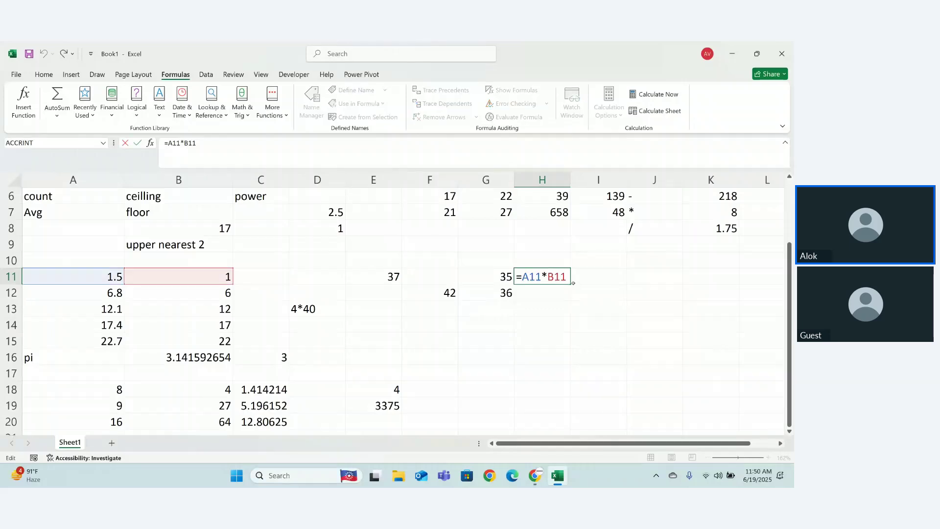
pyautogui.click(572, 282)
pyautogui.press('Left')
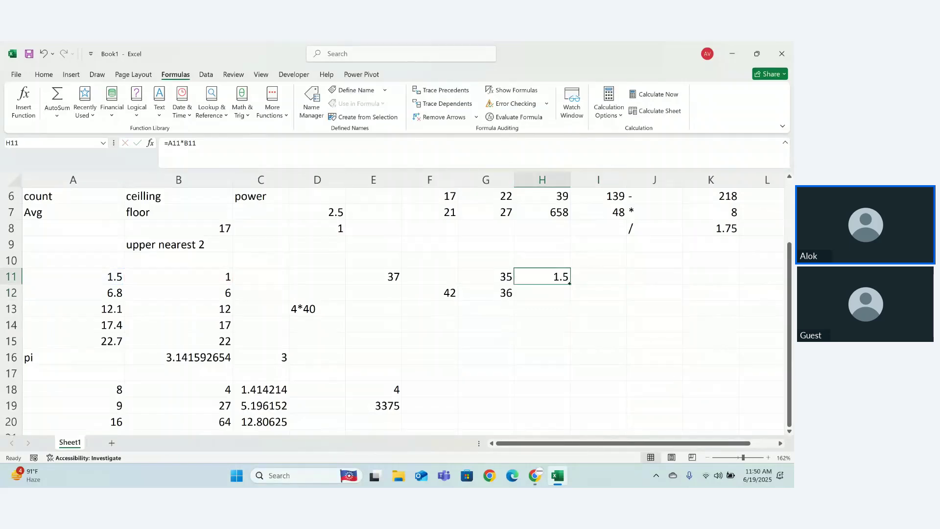
pyautogui.moveTo(571, 292); pyautogui.dragTo(582, 349)
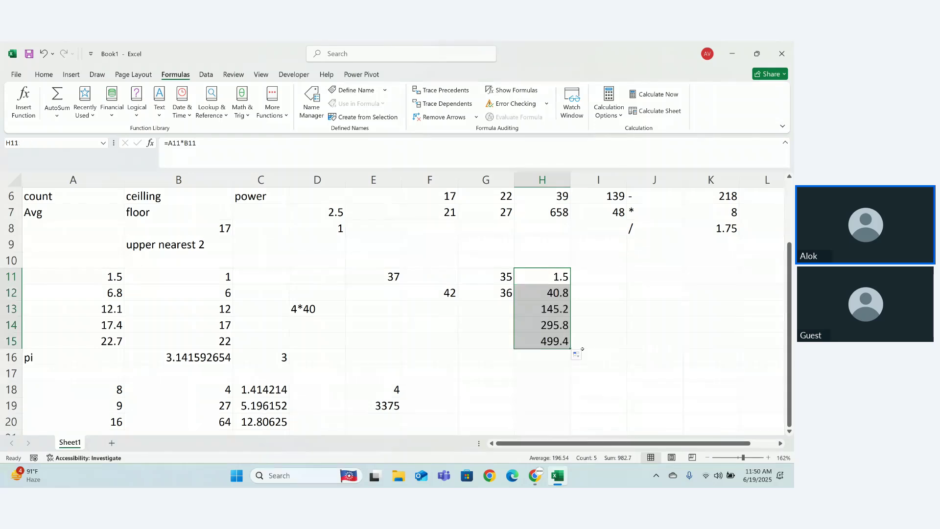
# Enter the formula =PRODUCT(A11,B11) in cell I11 and fill it down through cell I15
pyautogui.click(621, 271)
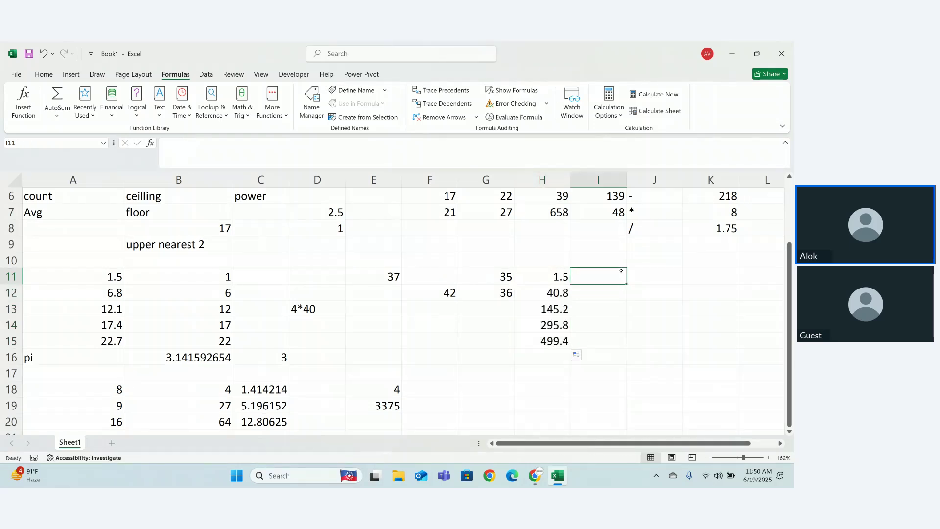
pyautogui.write('=')
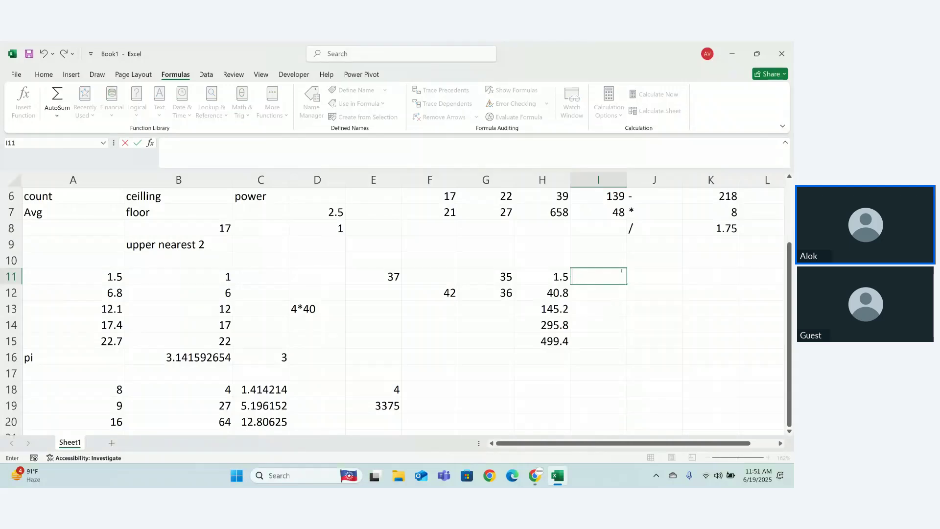
pyautogui.write('pro')
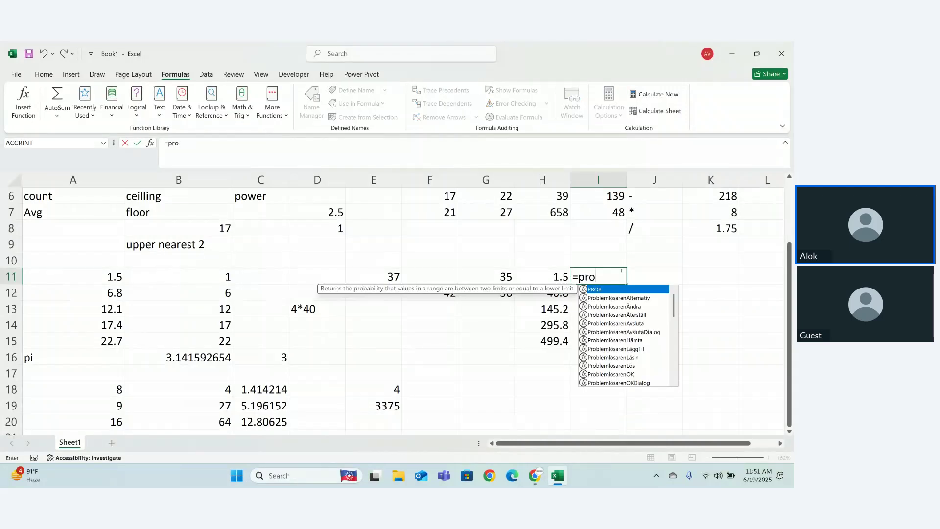
pyautogui.press('BackSpace')
pyautogui.write('u\\')
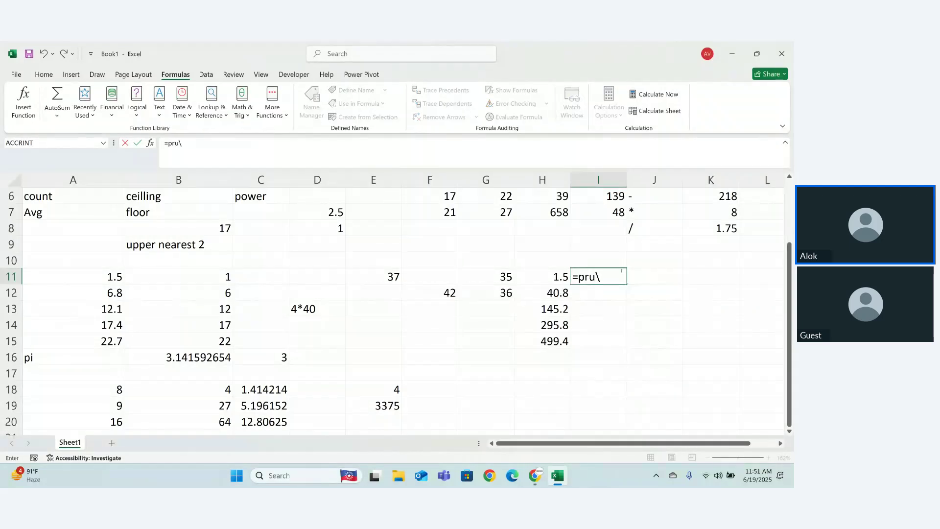
pyautogui.press('BackSpace')
pyautogui.press('BackSpace')
pyautogui.write('o')
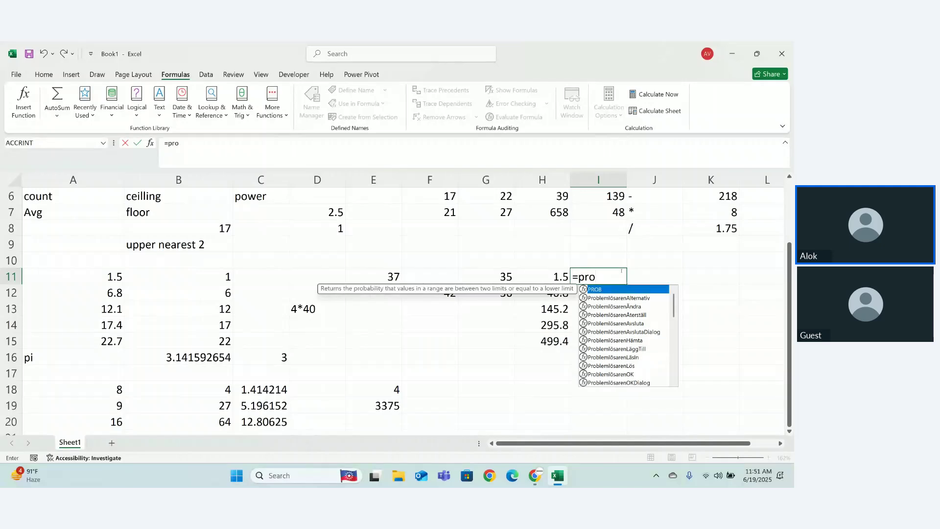
pyautogui.write('d')
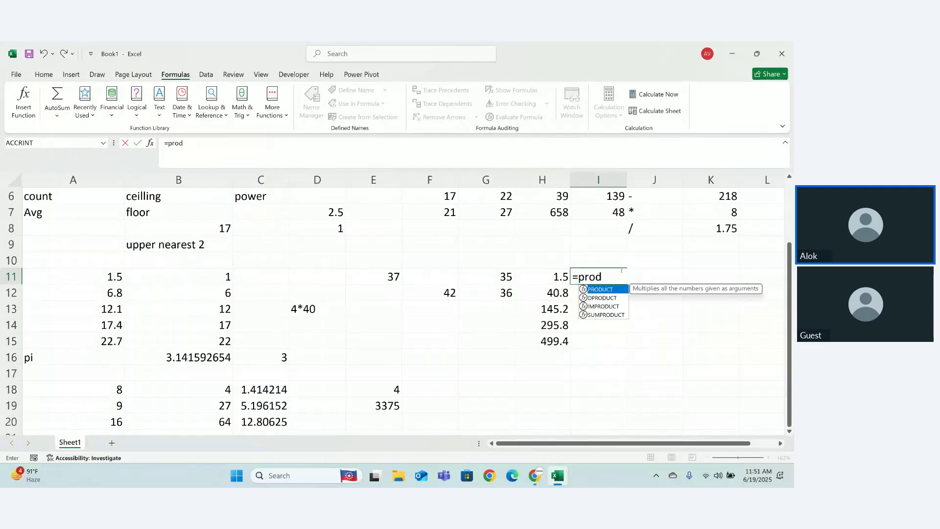
pyautogui.press('Tab')
pyautogui.click(99, 282)
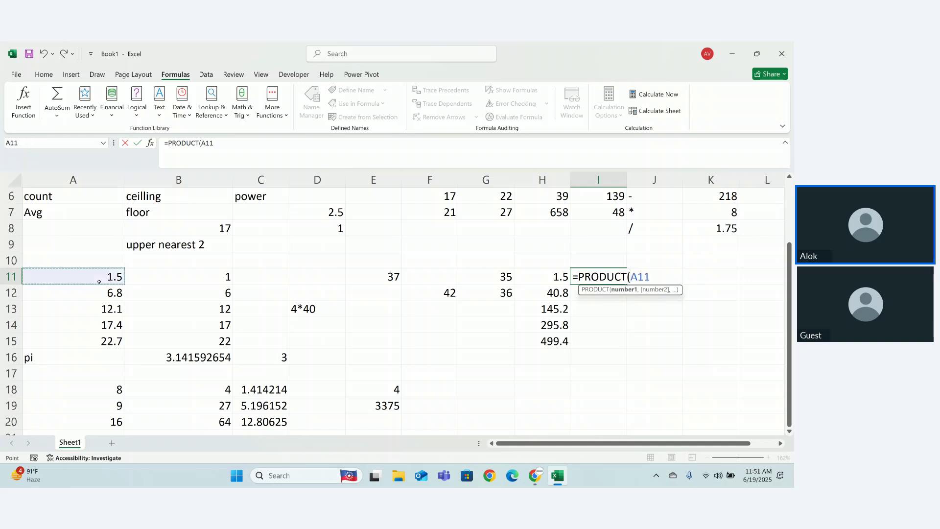
pyautogui.write(',')
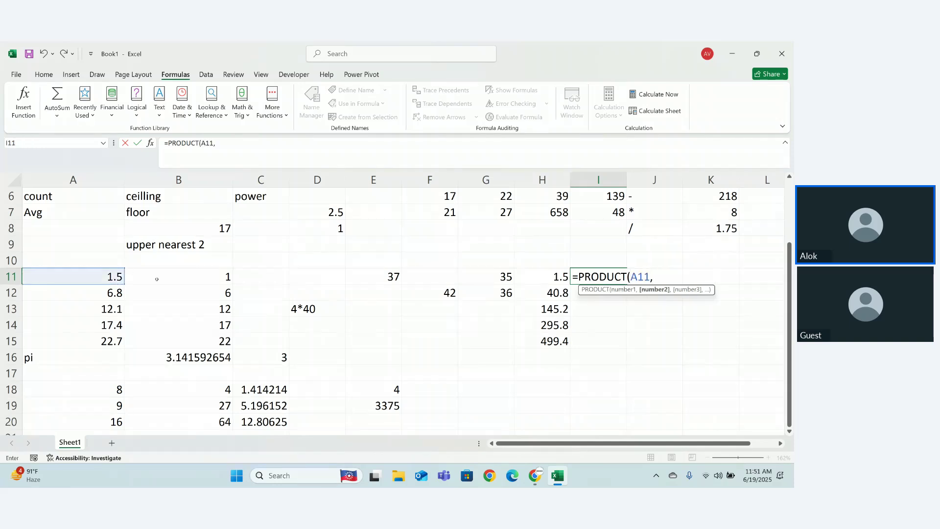
pyautogui.click(157, 279)
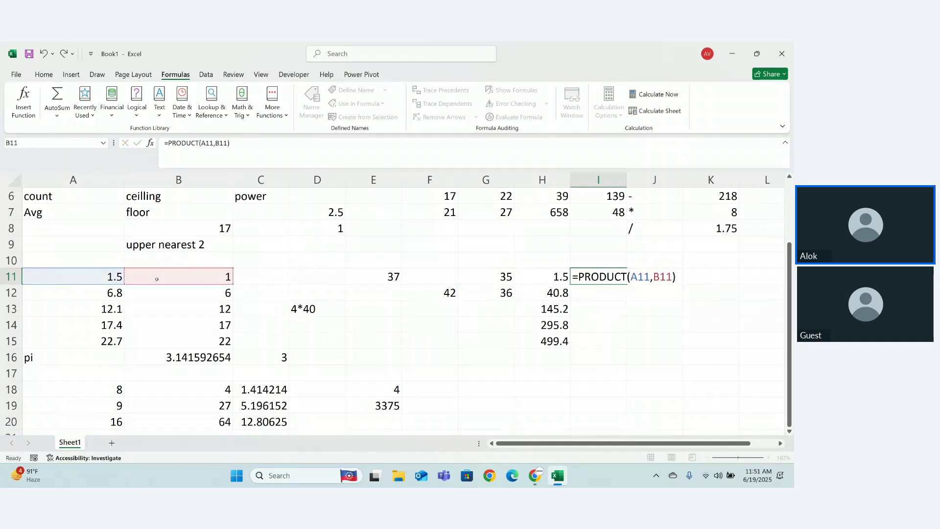
pyautogui.press('Return')
pyautogui.click(612, 279)
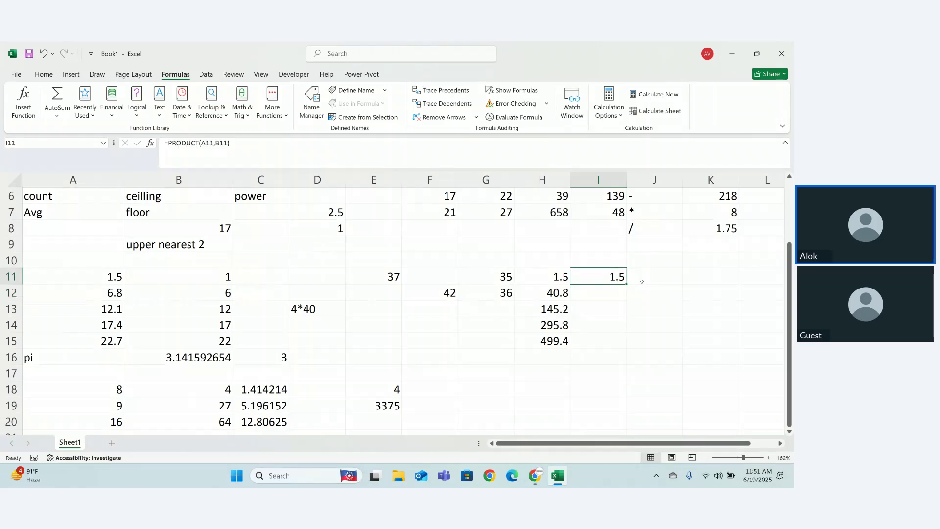
pyautogui.moveTo(626, 284); pyautogui.dragTo(625, 350)
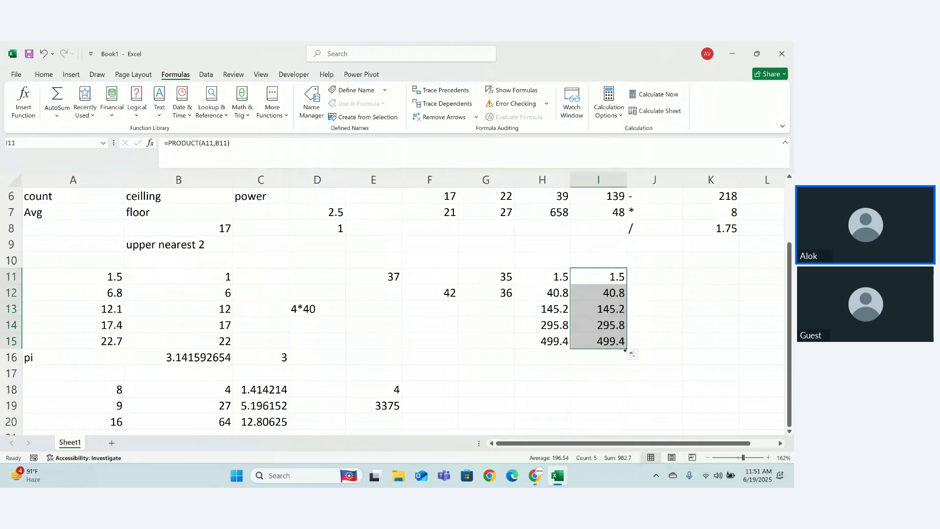
# Add the label "product" in cell C7, below "power" in the list of mathematical functions
pyautogui.moveTo(789, 357); pyautogui.dragTo(781, 295)
pyautogui.click(246, 291)
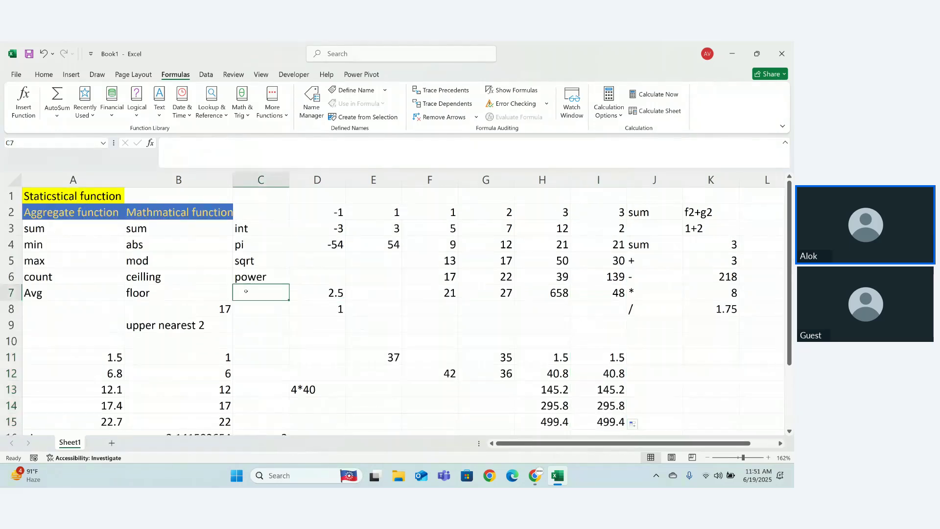
pyautogui.write('product')
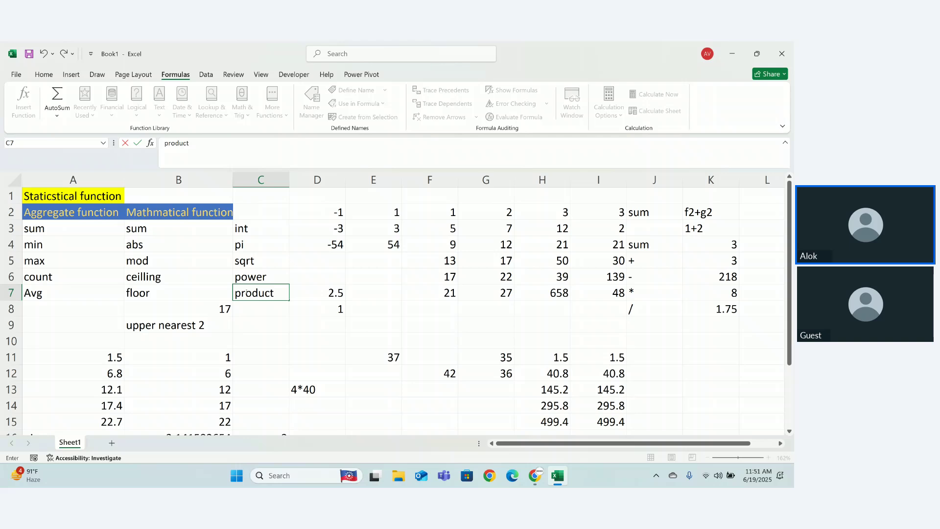
pyautogui.press('Return')
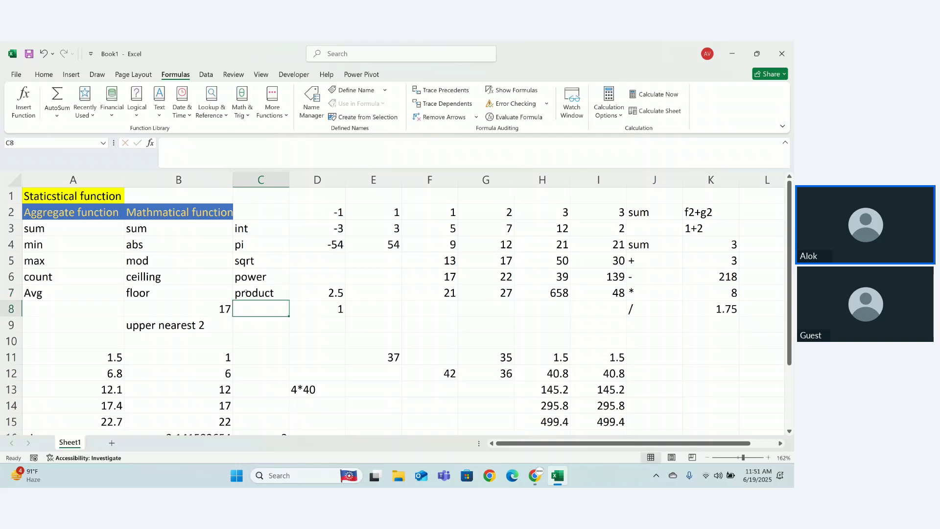
# Enter the formula =LCM(G1) in cell J11
pyautogui.moveTo(789, 274); pyautogui.dragTo(789, 324)
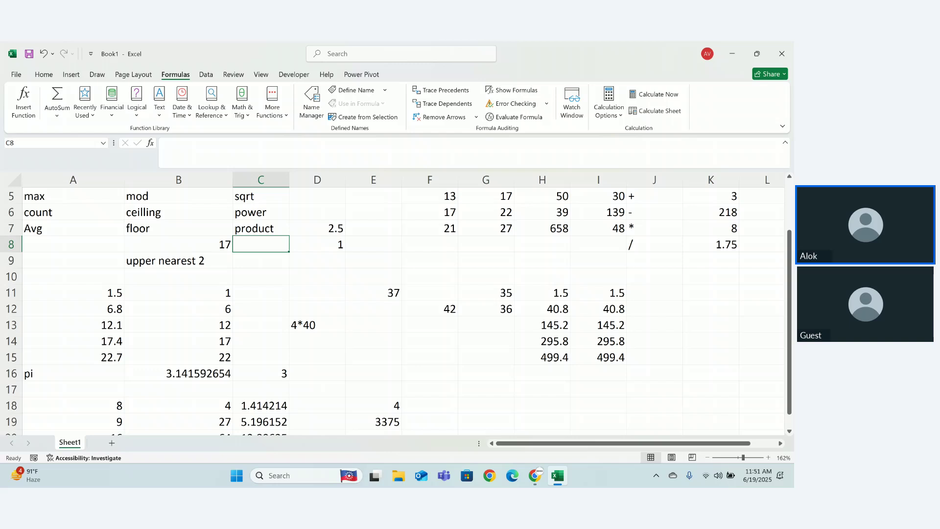
pyautogui.click(648, 290)
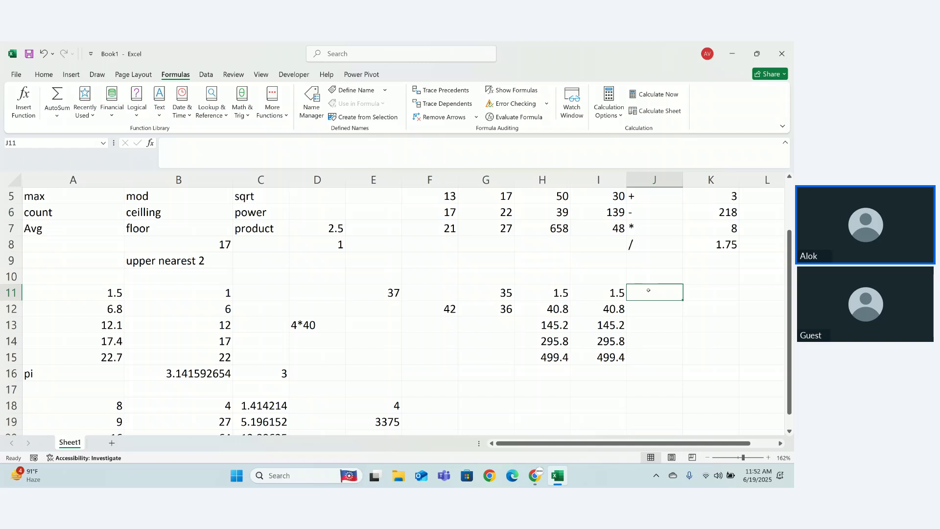
pyautogui.write('=')
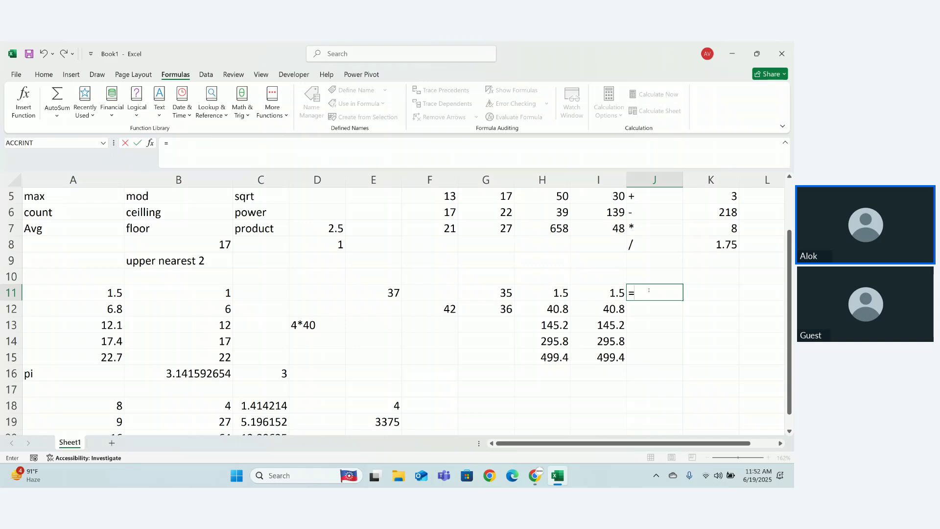
pyautogui.write('lcm')
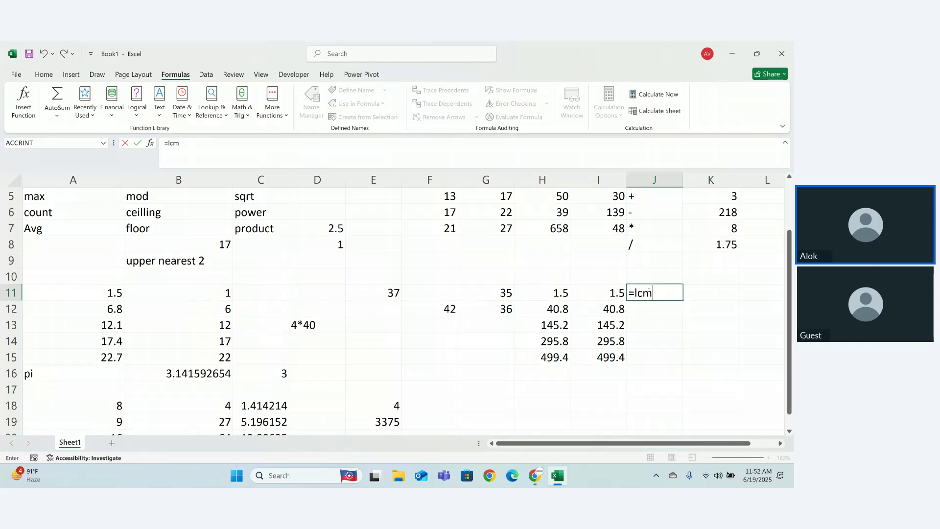
pyautogui.press('Tab')
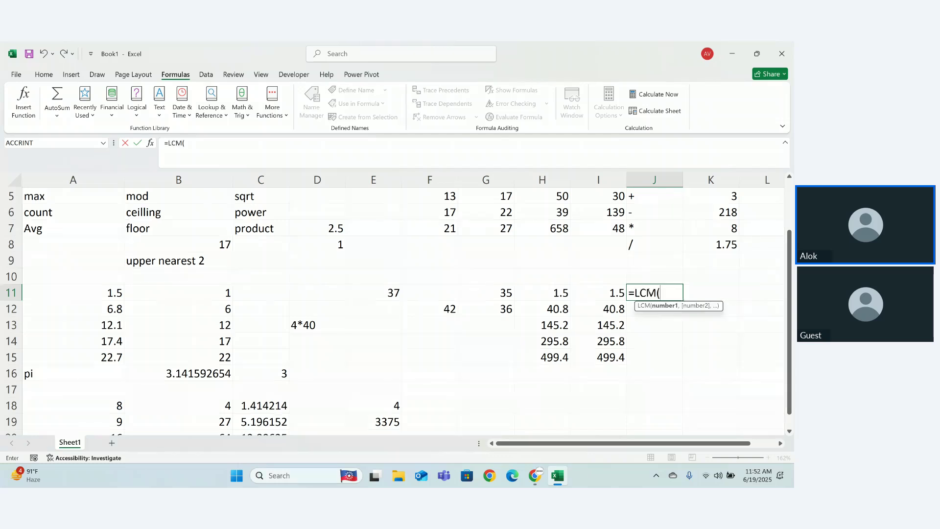
pyautogui.click(505, 293)
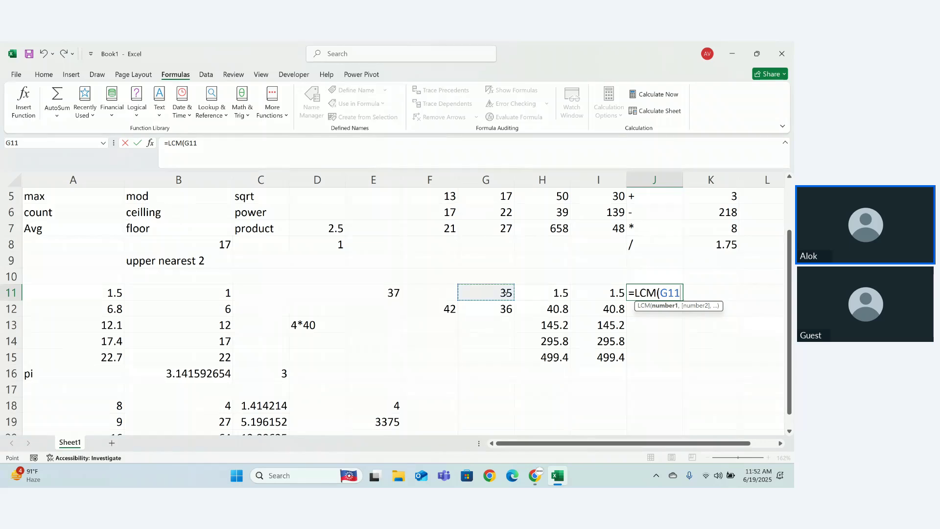
pyautogui.press('BackSpace')
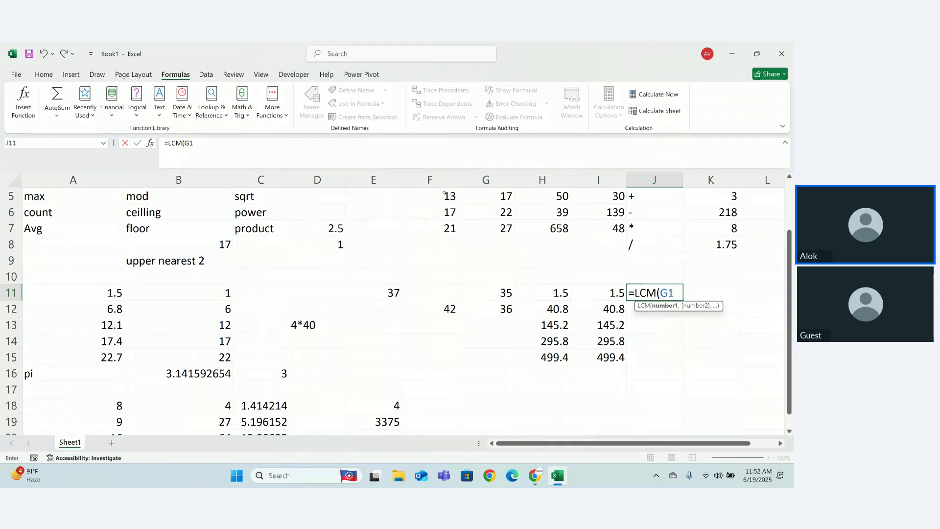
pyautogui.click(445, 194)
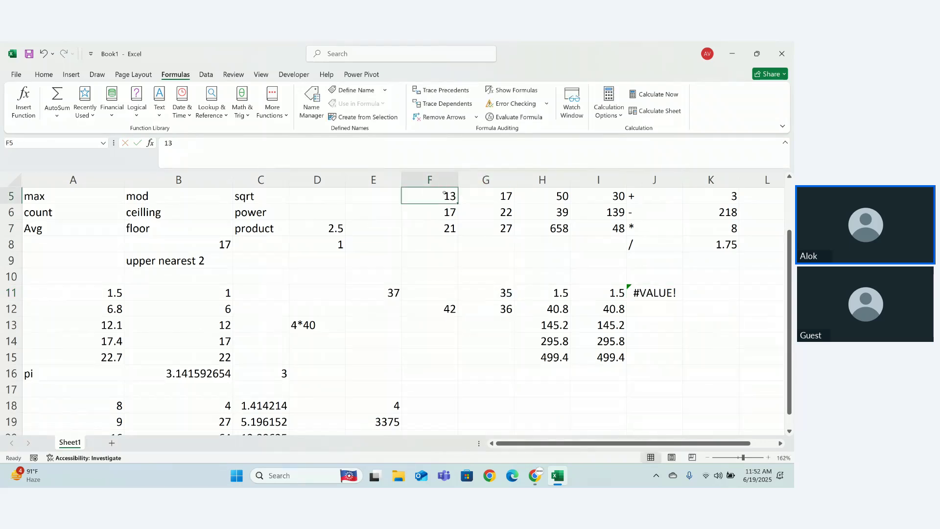
# Change the arguments of the LCM formula in cell J11 so that it reads =LCM(F5,G7)
pyautogui.doubleClick(655, 292)
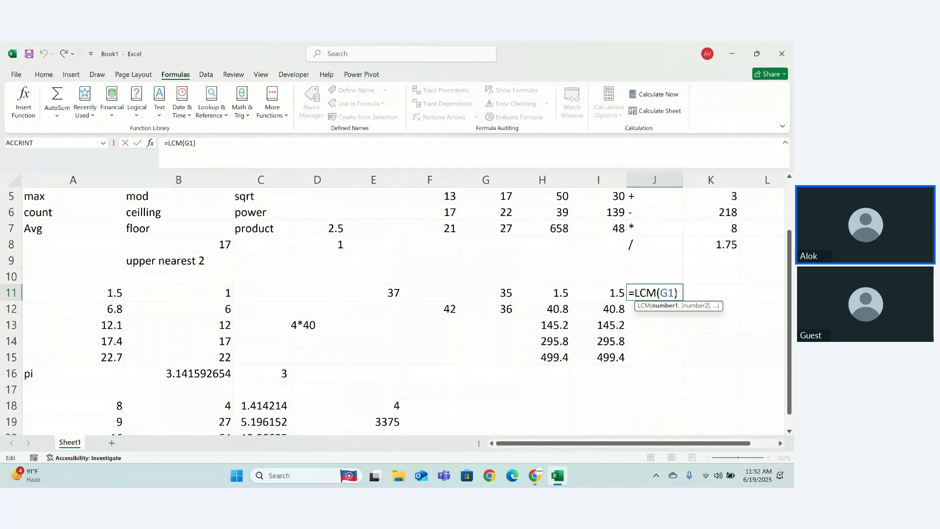
pyautogui.press('BackSpace')
pyautogui.press('BackSpace')
pyautogui.click(441, 197)
pyautogui.write(',')
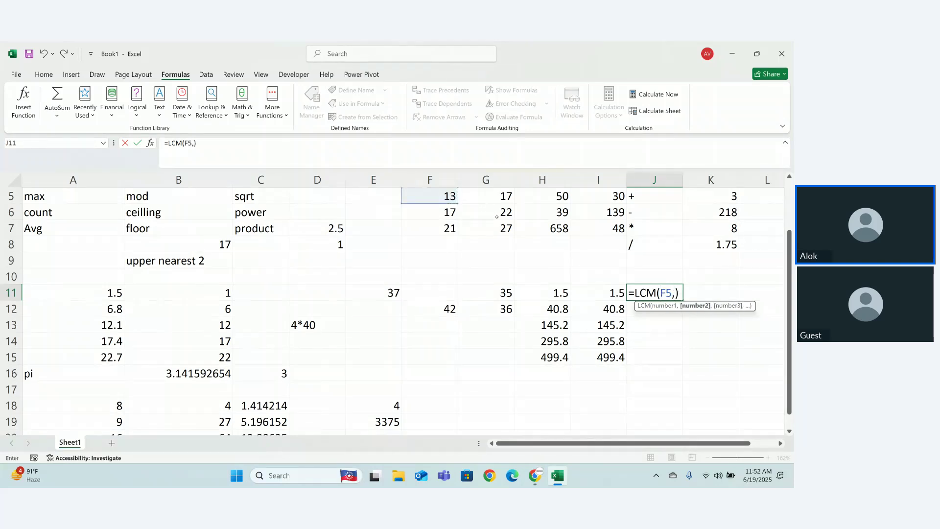
pyautogui.click(500, 227)
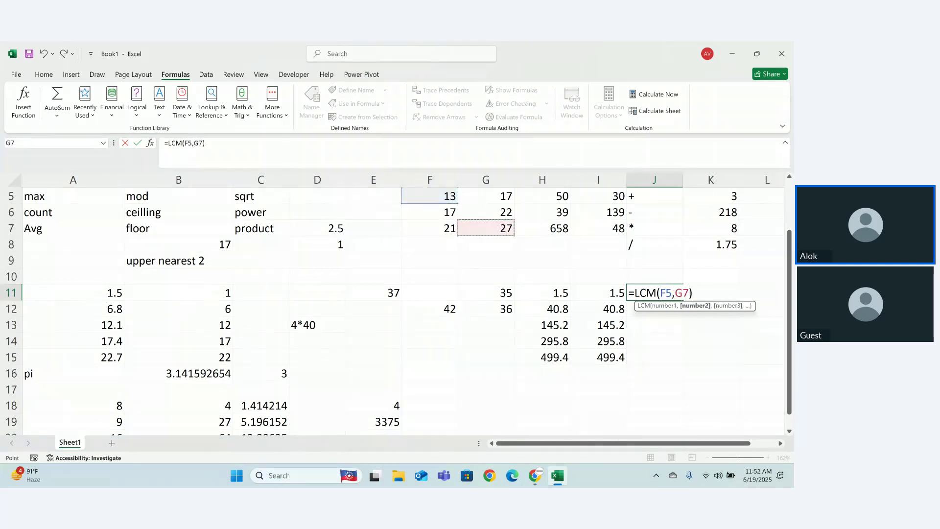
pyautogui.press('Return')
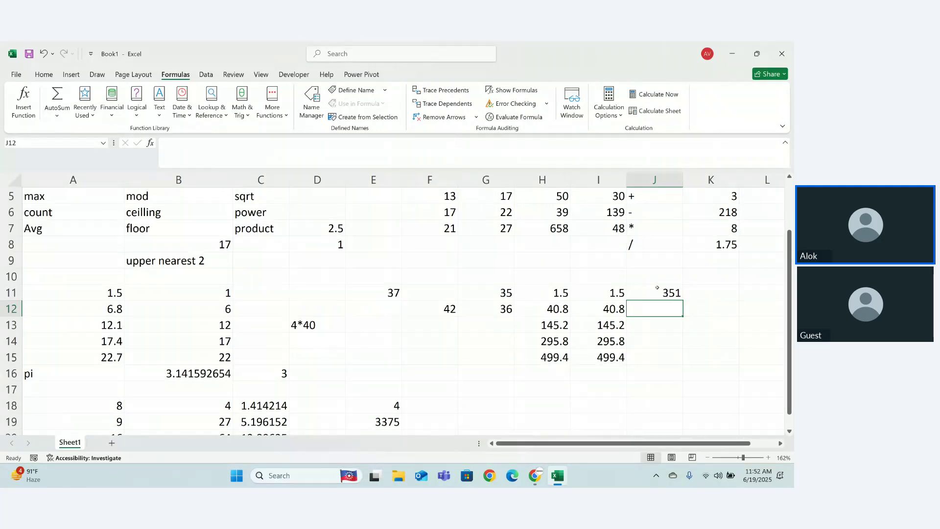
# Try the formula =PERCENTILE(B11:B15,5) in cell J12
pyautogui.write('=')
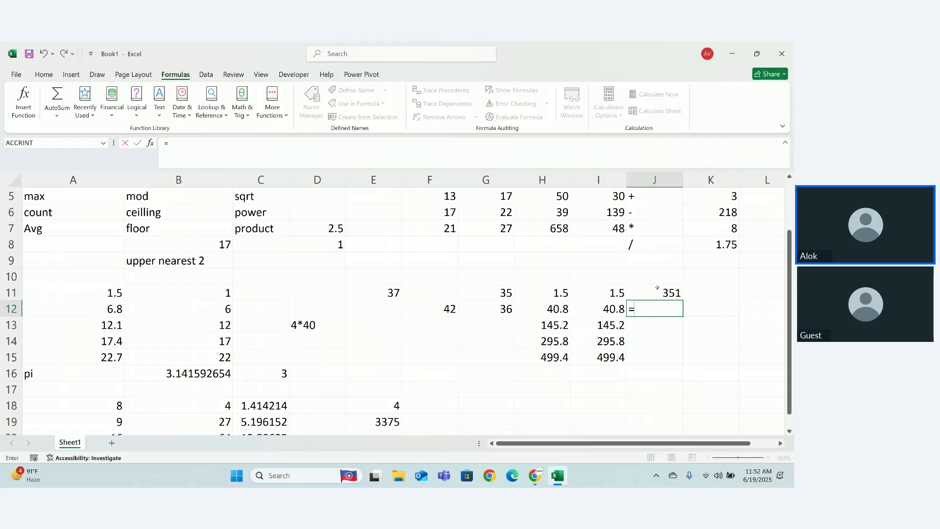
pyautogui.write('PERCE')
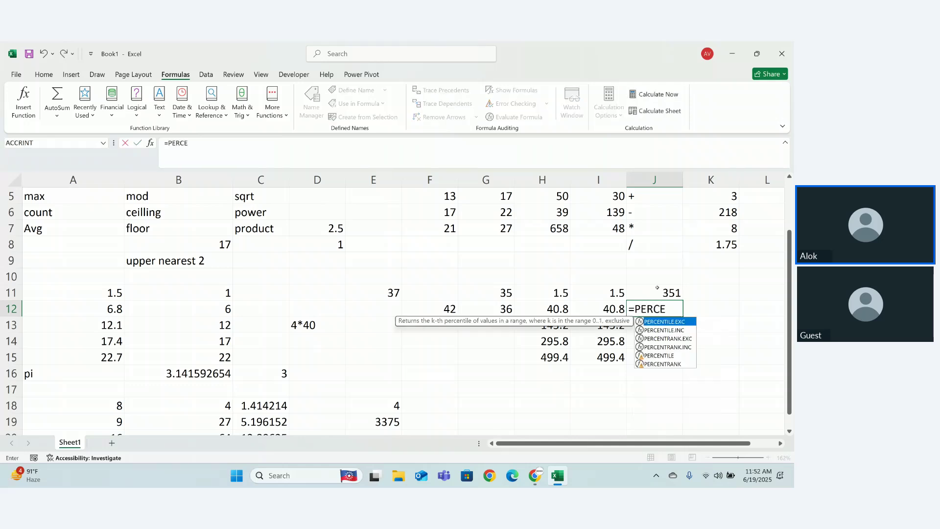
pyautogui.press('Down')
pyautogui.press('Down')
pyautogui.press('Down')
pyautogui.press('Down')
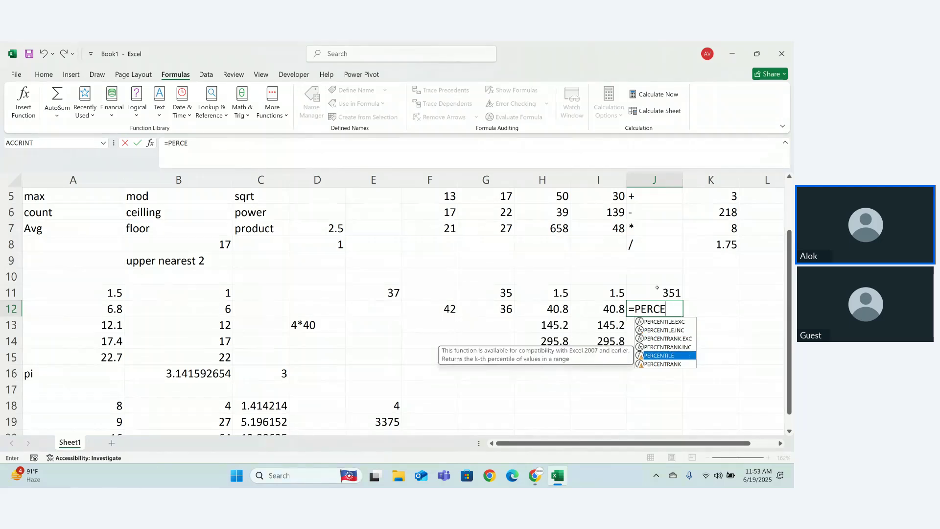
pyautogui.press('Tab')
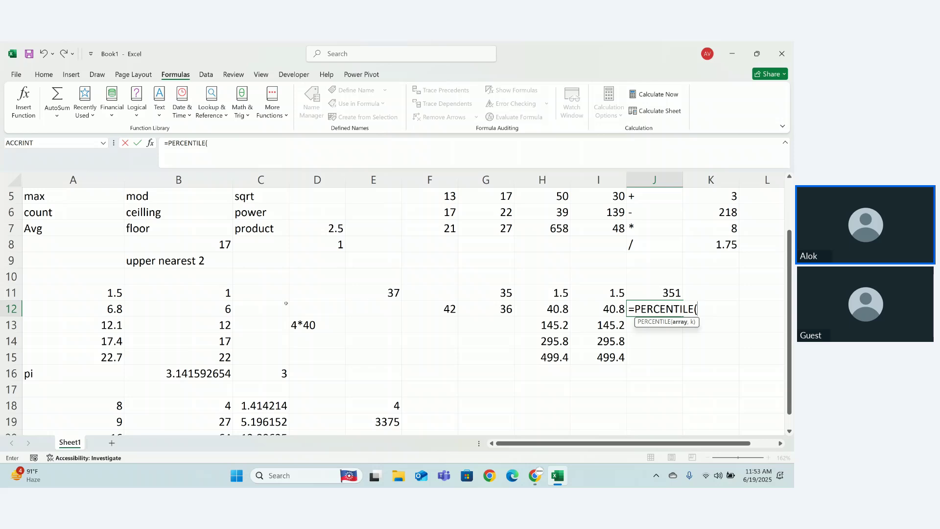
pyautogui.moveTo(223, 293); pyautogui.dragTo(223, 353)
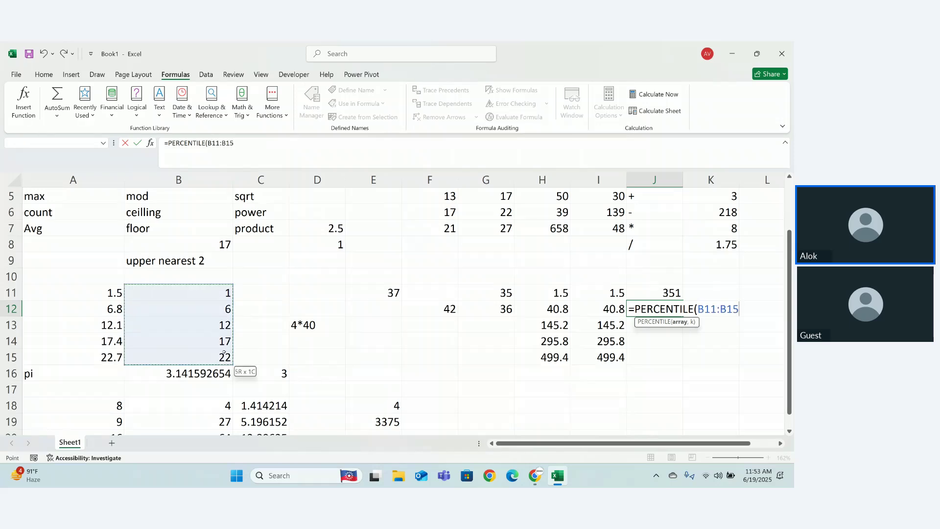
pyautogui.write(',5')
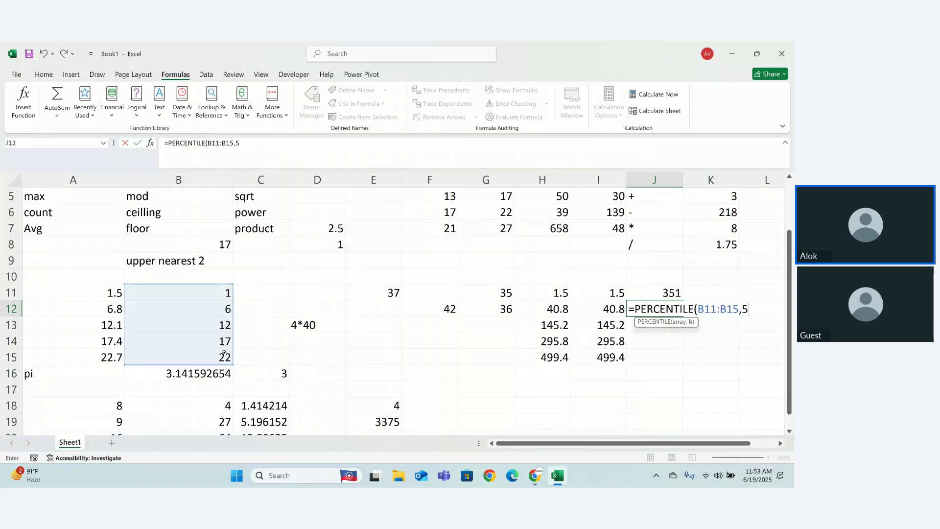
pyautogui.write(')')
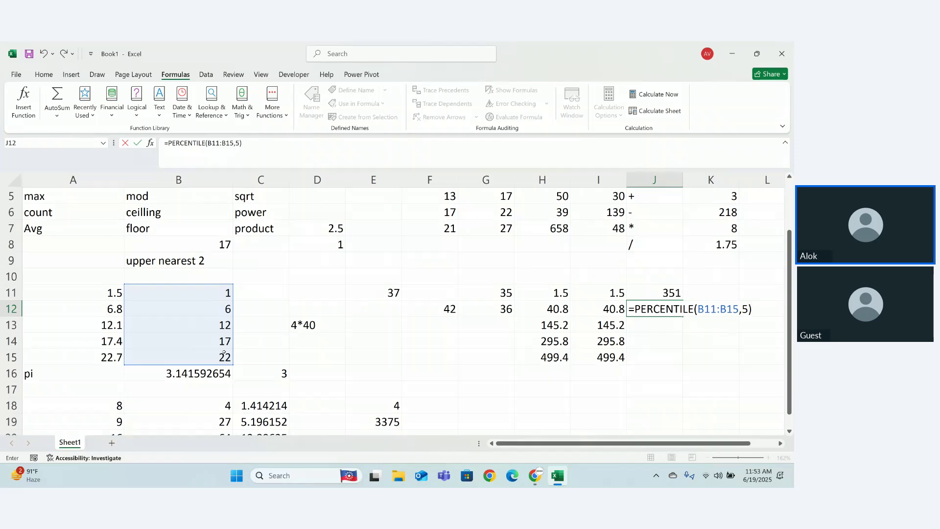
pyautogui.press('Return')
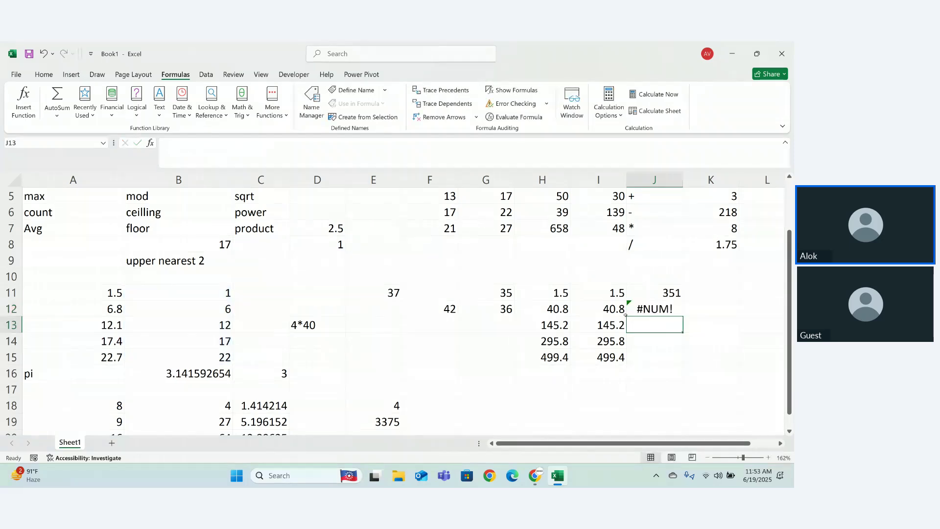
# Change the k argument of the PERCENTILE formula in cell J12 to 2
pyautogui.press('Up')
pyautogui.press('Up')
pyautogui.doubleClick(655, 311)
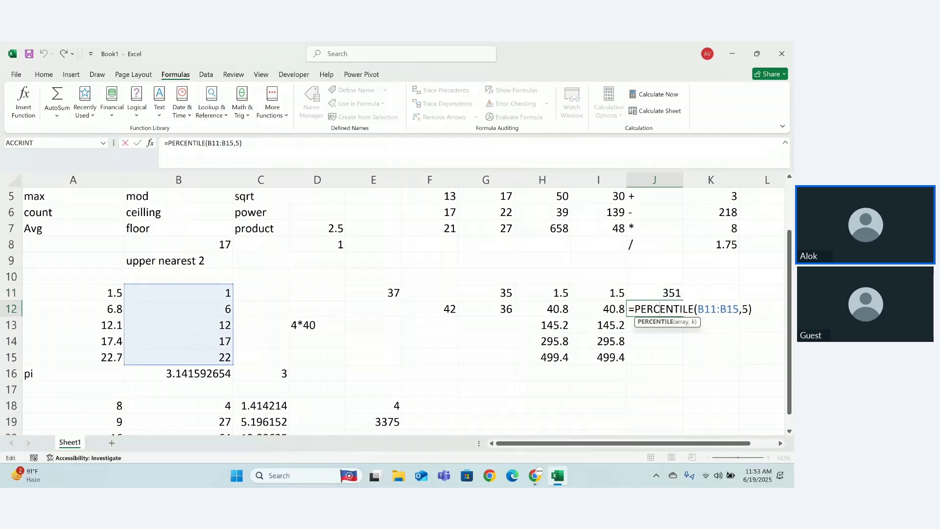
pyautogui.click(724, 309)
pyautogui.click(748, 309)
pyautogui.press('BackSpace')
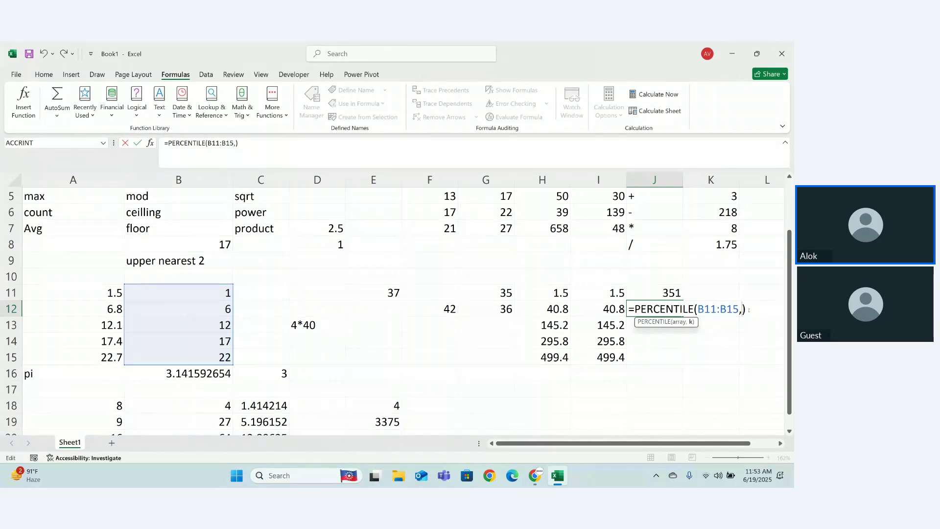
pyautogui.write('2')
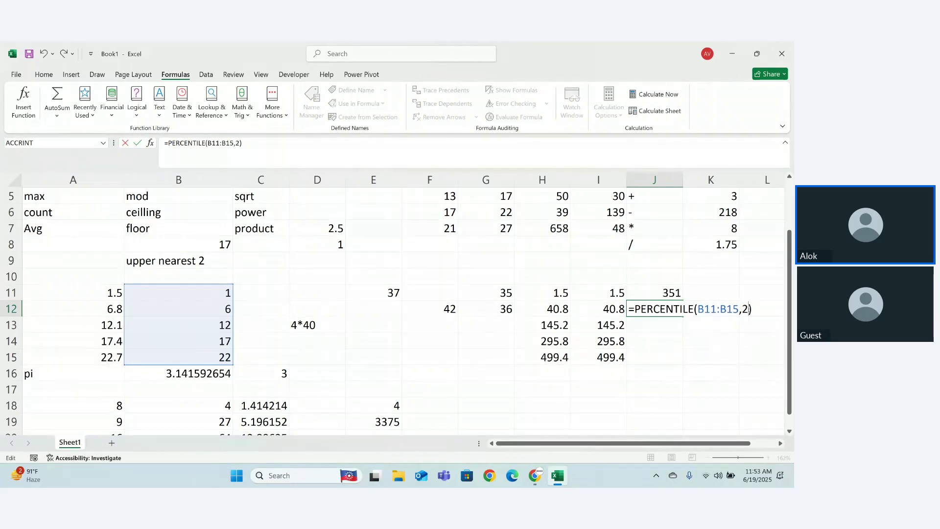
pyautogui.press('Return')
# Delete the whole PERCENTILE formula from cell J12, leaving the cell empty
pyautogui.doubleClick(651, 315)
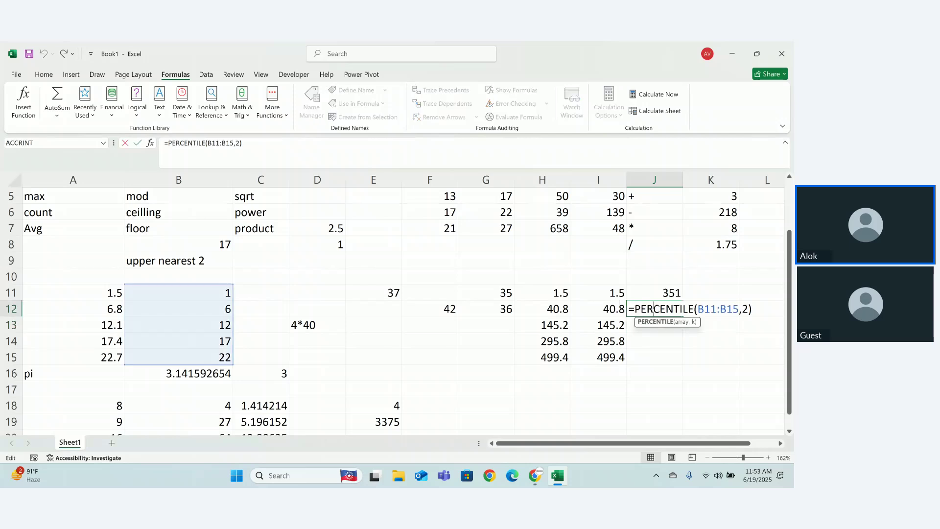
pyautogui.moveTo(744, 308); pyautogui.dragTo(705, 307)
pyautogui.write('\\')
pyautogui.press('BackSpace')
pyautogui.press('BackSpace')
pyautogui.press('BackSpace')
pyautogui.press('BackSpace')
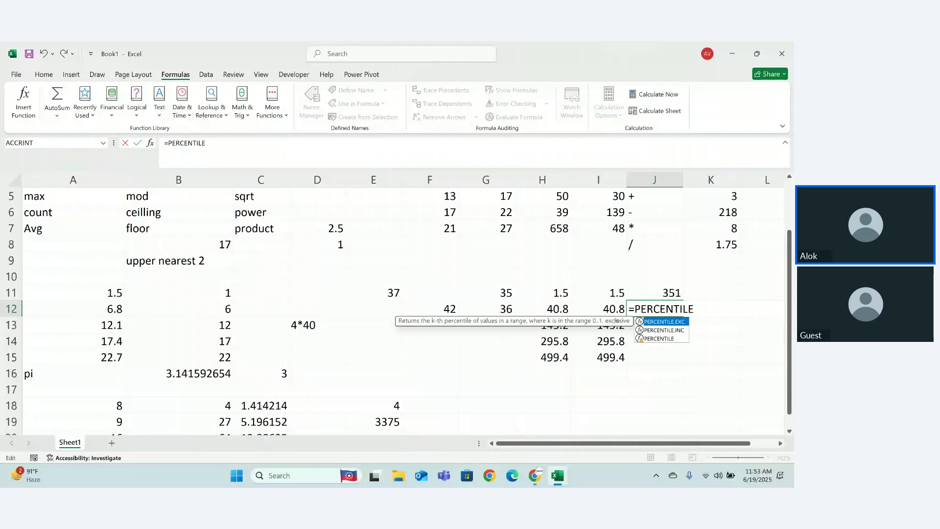
pyautogui.press('BackSpace')
pyautogui.write('E')
pyautogui.press('Left')
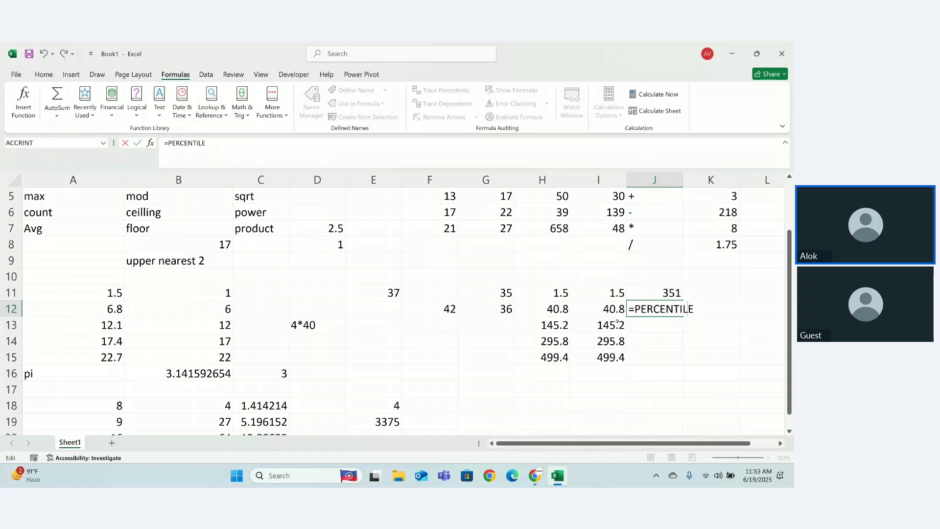
pyautogui.press('Right')
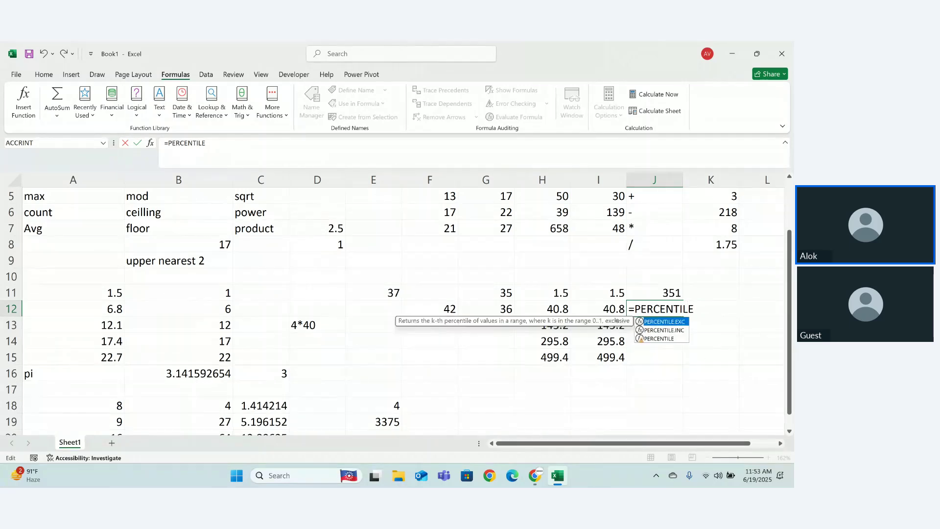
pyautogui.press('Down')
pyautogui.press('Down')
pyautogui.press('BackSpace')
pyautogui.press('BackSpace')
pyautogui.press('BackSpace')
pyautogui.press('BackSpace')
pyautogui.press('BackSpace')
pyautogui.press('BackSpace')
pyautogui.press('BackSpace')
pyautogui.press('BackSpace')
pyautogui.press('BackSpace')
pyautogui.press('BackSpace')
pyautogui.press('BackSpace')
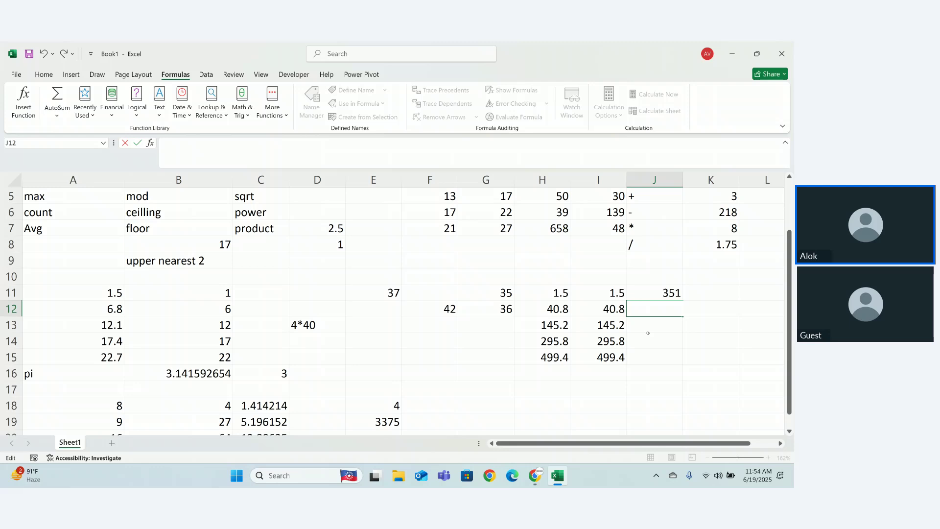
pyautogui.press('Return')
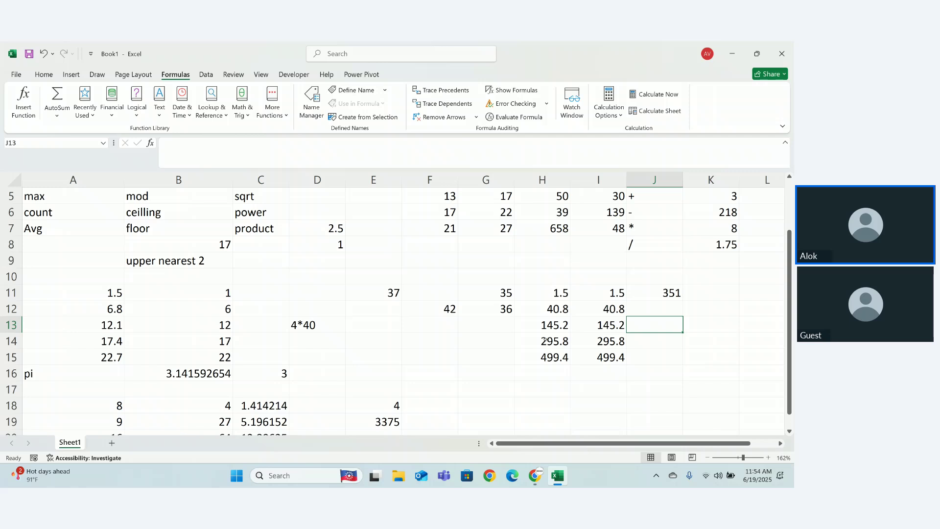
pyautogui.moveTo(788, 351); pyautogui.dragTo(786, 303)
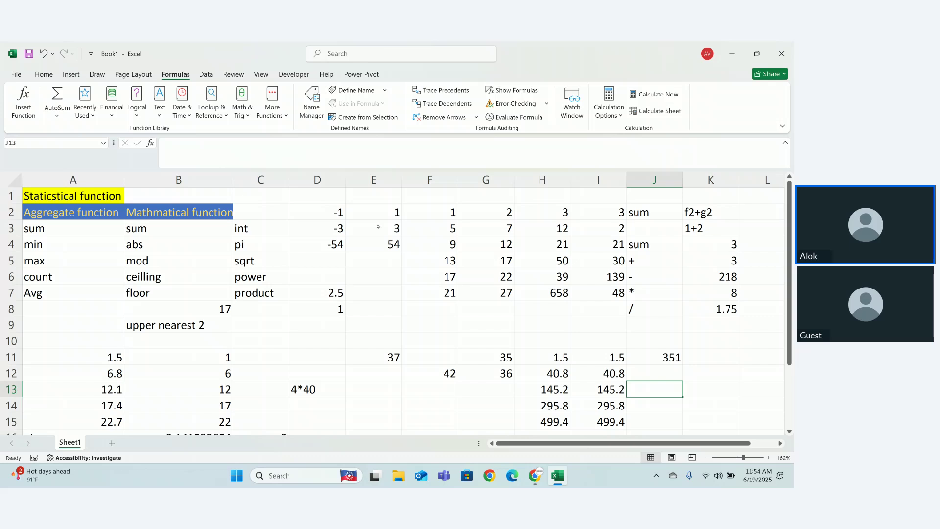
pyautogui.click(243, 110)
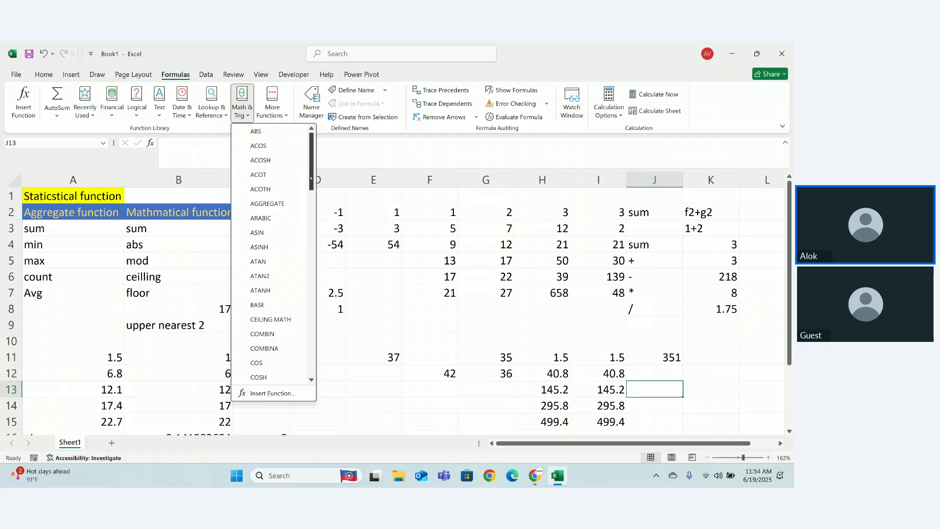
pyautogui.moveTo(310, 179); pyautogui.dragTo(311, 281)
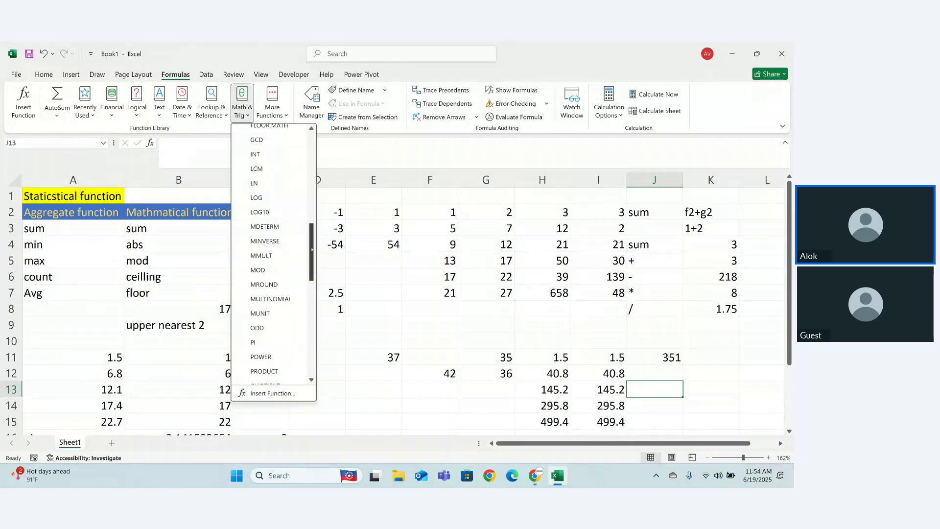
pyautogui.moveTo(313, 250); pyautogui.dragTo(312, 274)
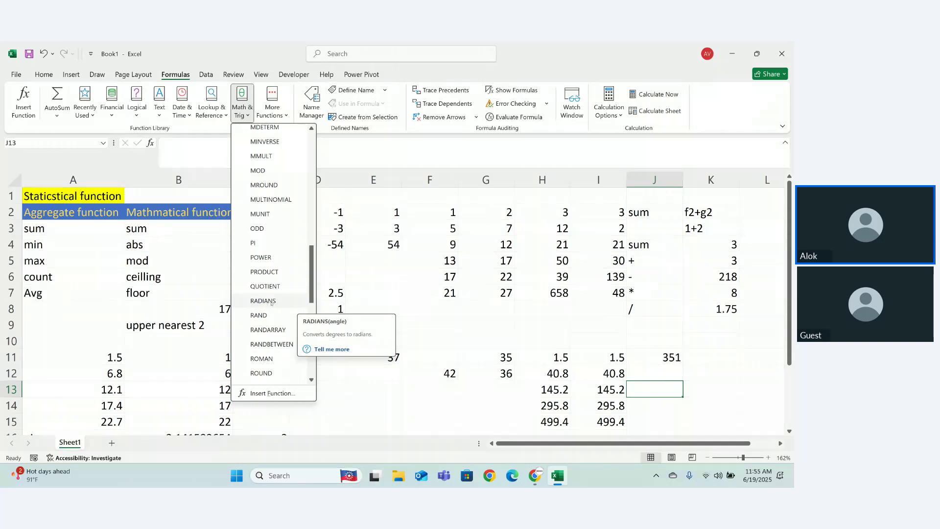
pyautogui.click(390, 390)
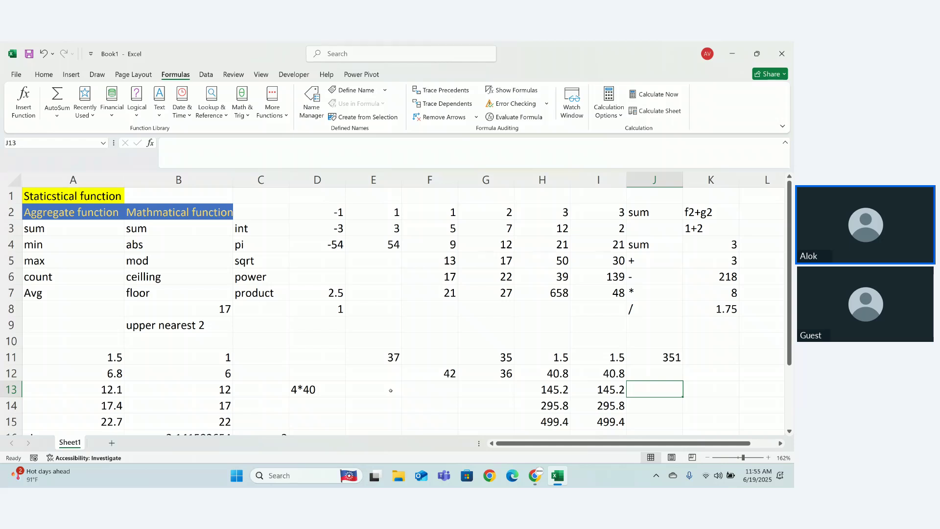
# Enter the label "SIN30" in cell A22, below the square root examples
pyautogui.moveTo(789, 302); pyautogui.dragTo(789, 365)
pyautogui.click(391, 426)
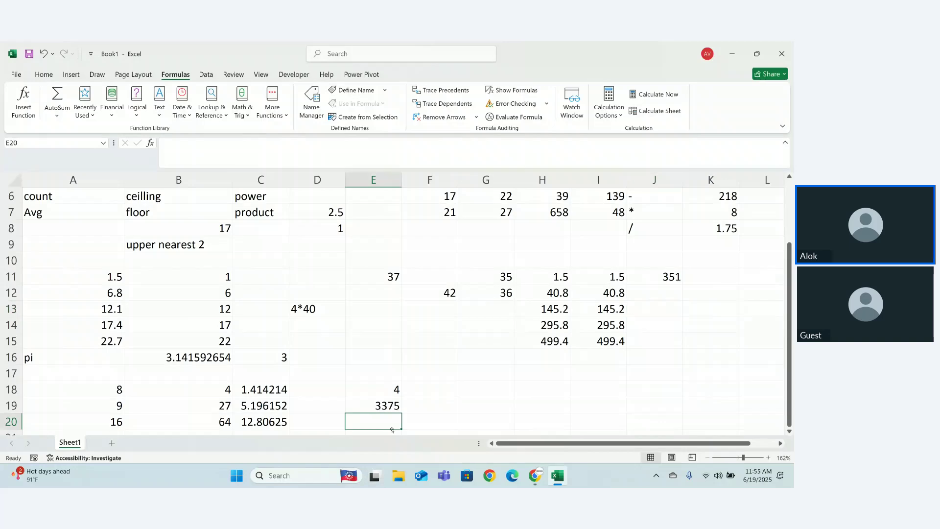
pyautogui.press('Down')
pyautogui.press('Down')
pyautogui.press('Down')
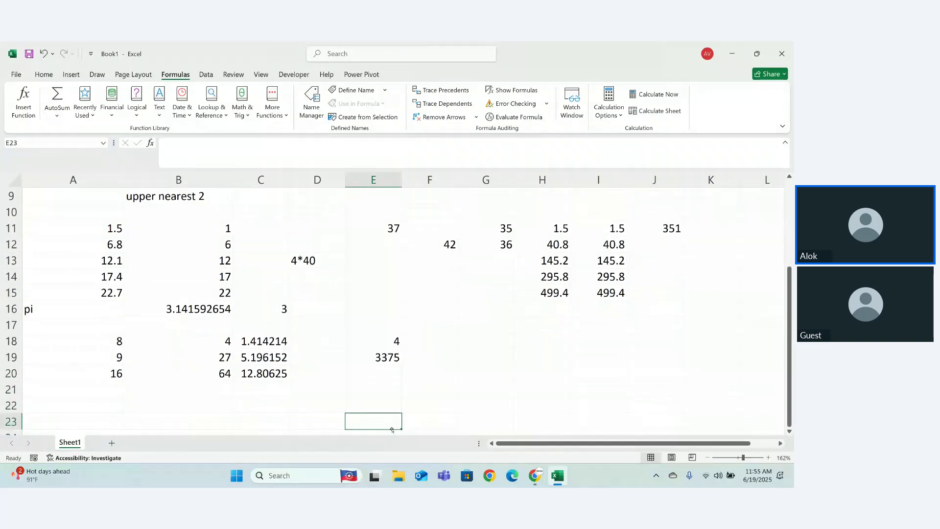
pyautogui.press('Down')
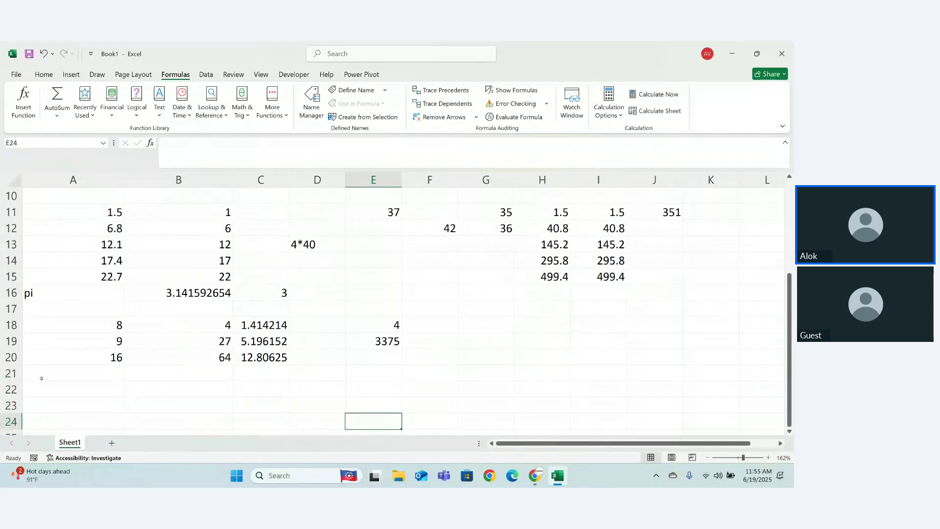
pyautogui.click(51, 385)
pyautogui.write('SIN')
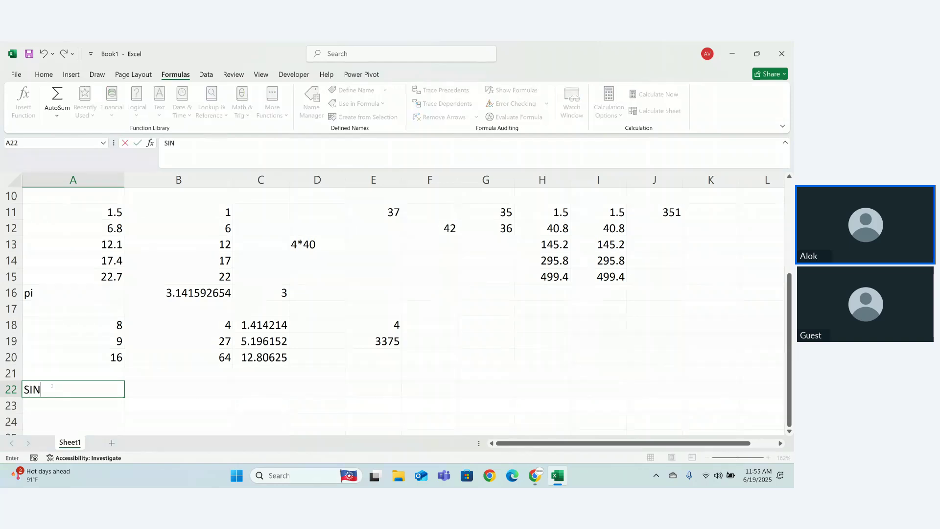
pyautogui.write('30')
pyautogui.press('Return')
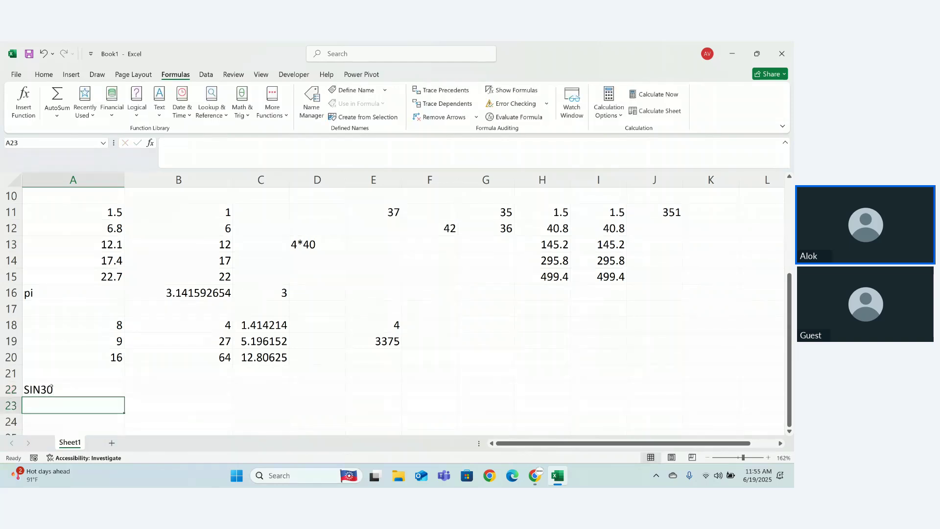
# Calculate the sine of 30 in cell B22 with =SIN(30) and recheck the formula
pyautogui.click(168, 388)
pyautogui.write('=SIN(')
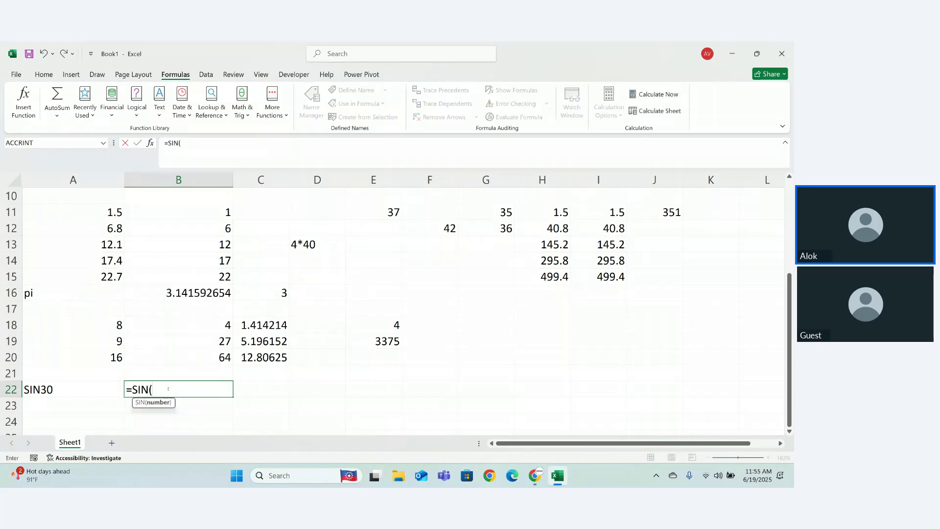
pyautogui.write('30)')
pyautogui.hotkey('ctrl', 'Return')
pyautogui.press('Return')
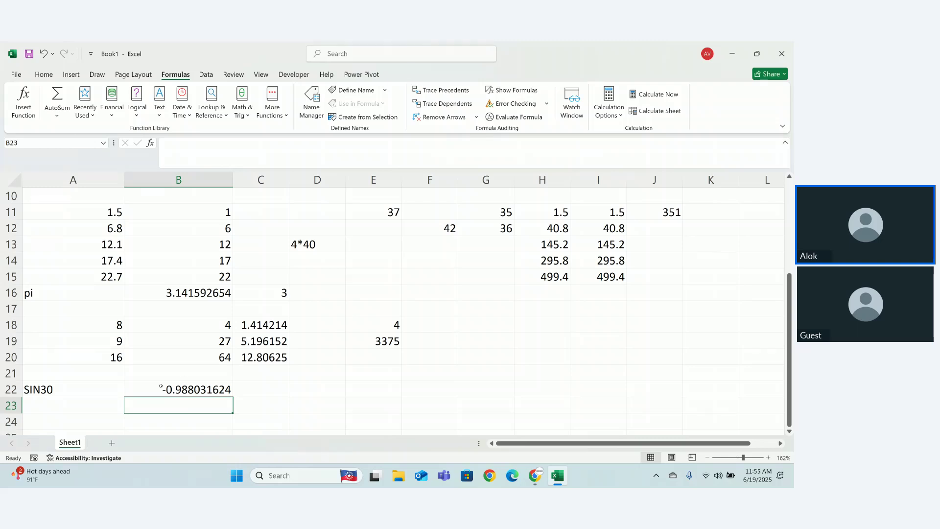
pyautogui.doubleClick(198, 392)
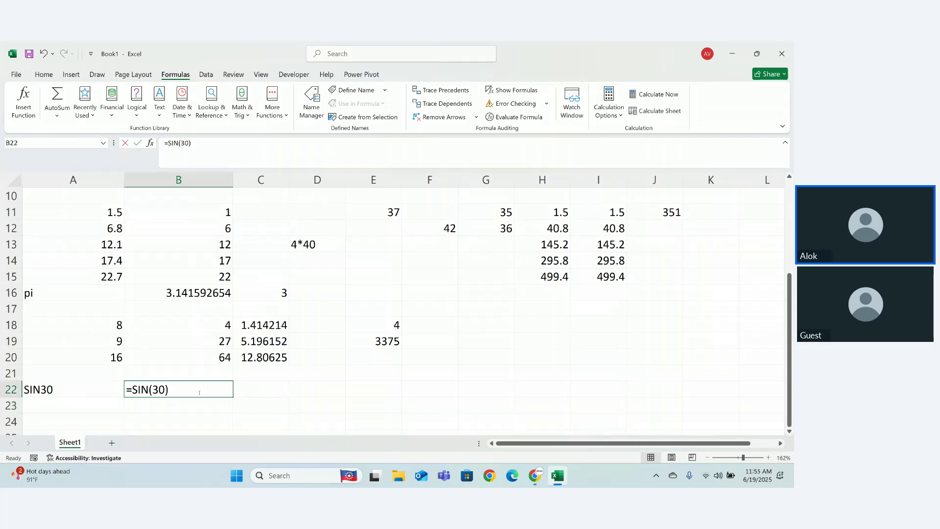
pyautogui.press('Return')
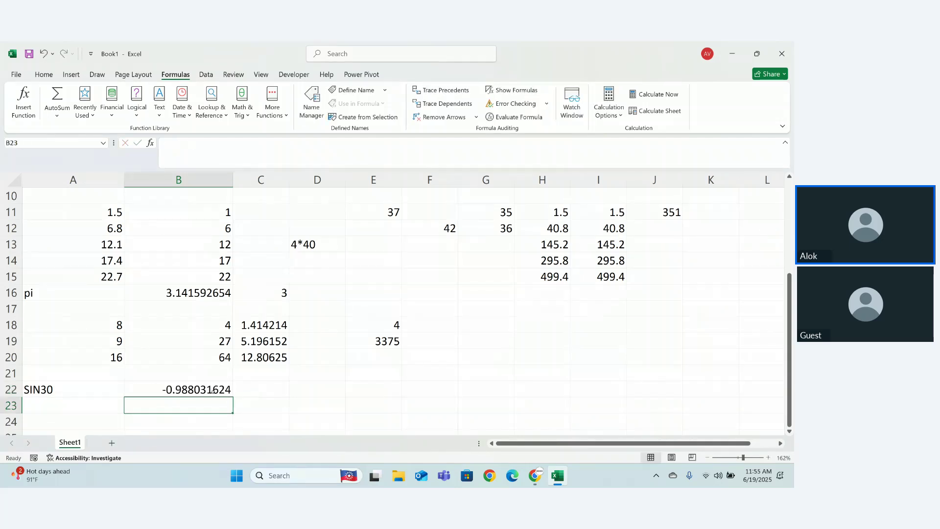
pyautogui.doubleClick(213, 391)
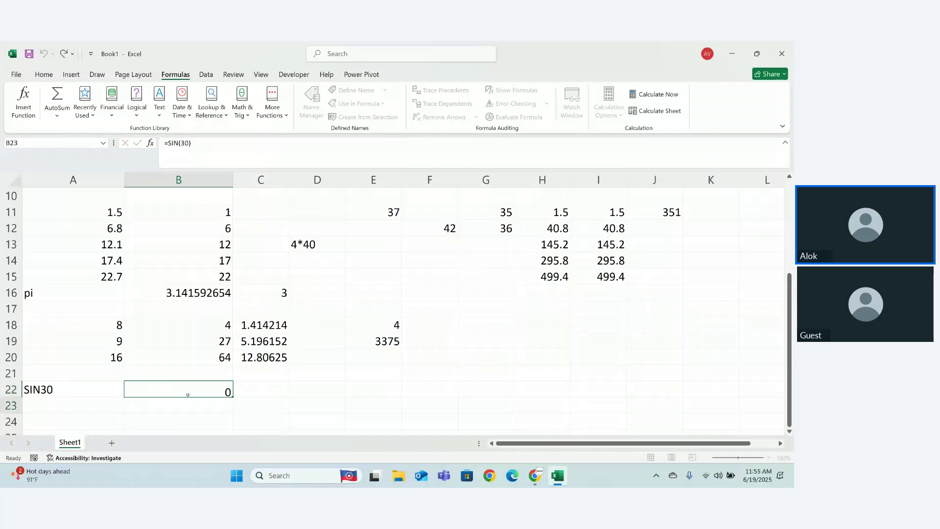
pyautogui.press('Return')
# Clear the SIN30 label and its formula by deleting the contents of A21:B23
pyautogui.click(250, 386)
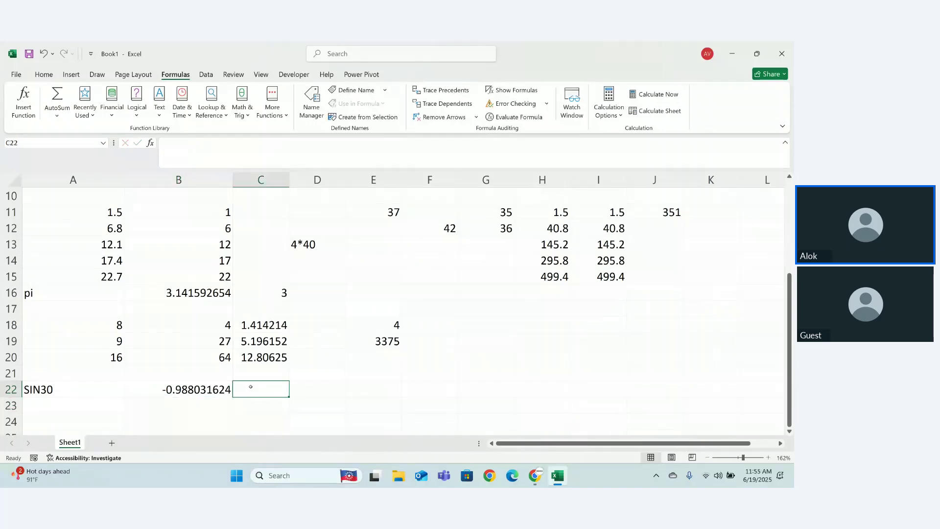
pyautogui.moveTo(250, 386); pyautogui.dragTo(8, 389)
pyautogui.press('BackSpace')
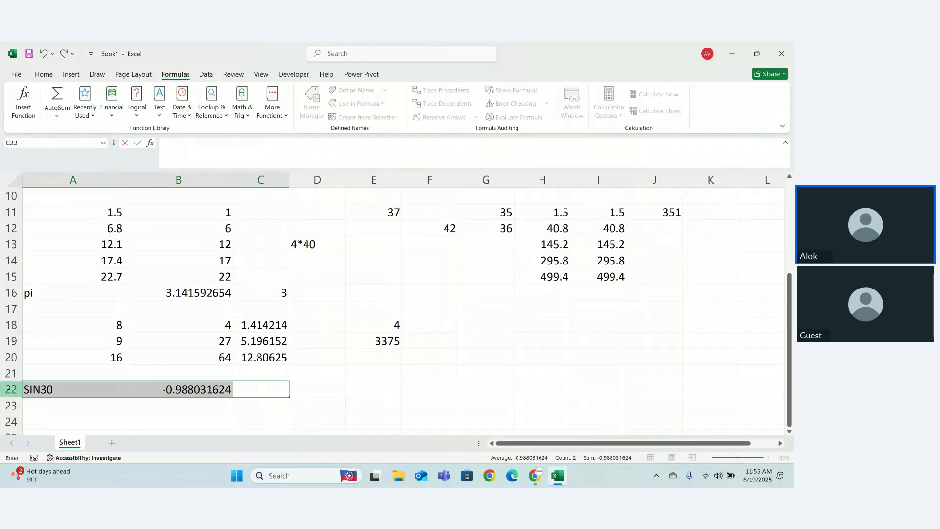
pyautogui.click(38, 401)
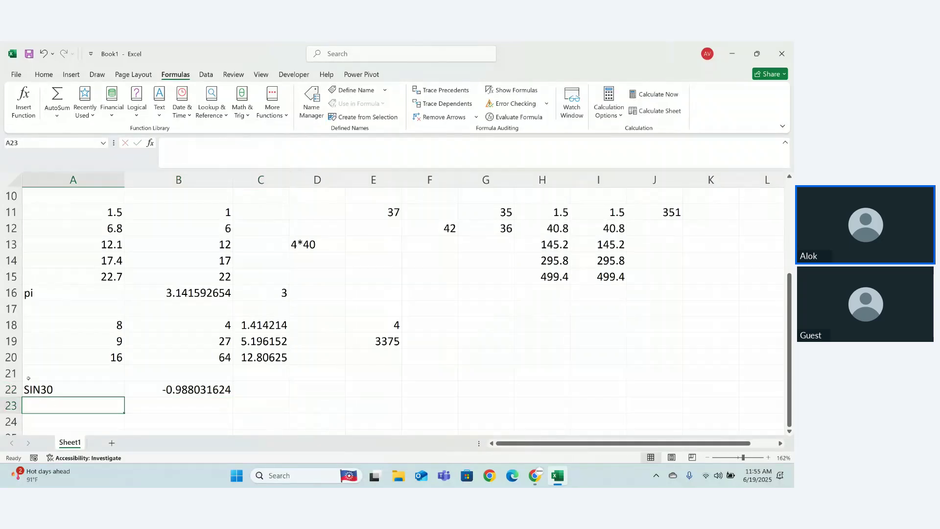
pyautogui.moveTo(28, 378); pyautogui.dragTo(202, 410)
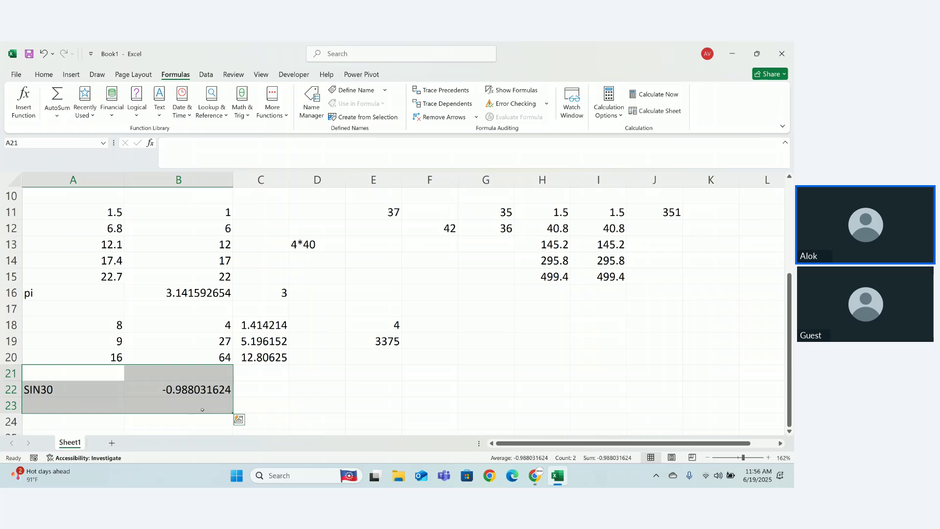
pyautogui.press('Delete')
pyautogui.click(141, 404)
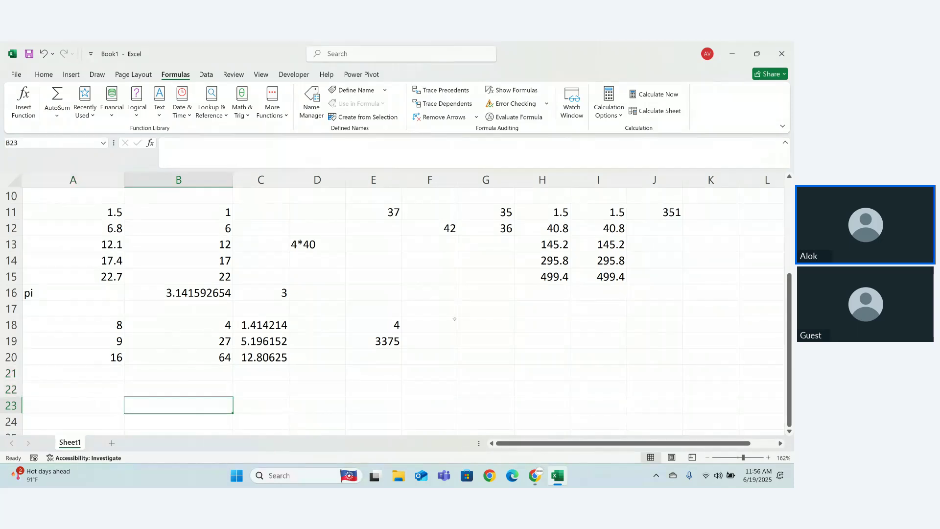
# Enter the numbers 1, 2, 3, 4 and 5 in cells A22 to A26
pyautogui.press('Down')
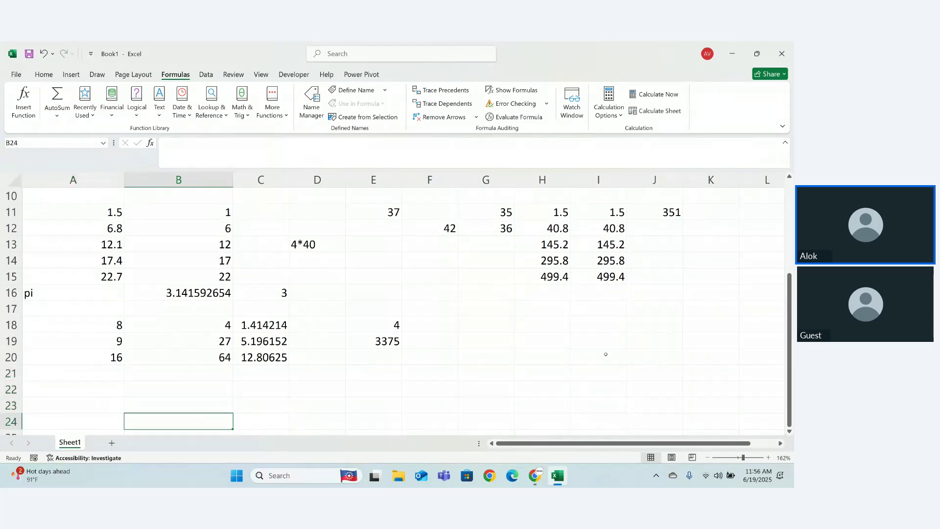
pyautogui.press('Down')
pyautogui.press('Down')
pyautogui.press('Down')
pyautogui.press('Down')
pyautogui.press('Down')
pyautogui.press('Down')
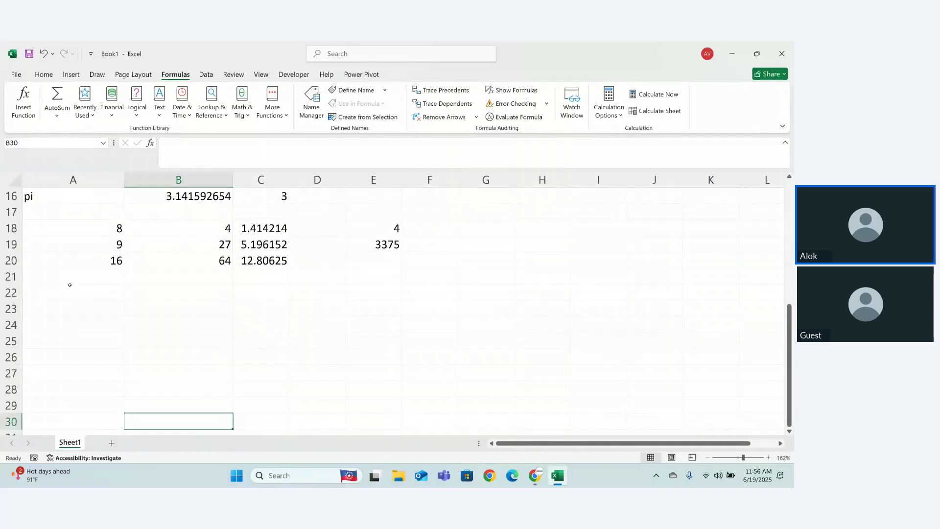
pyautogui.click(70, 289)
pyautogui.write('1')
pyautogui.press('Return')
pyautogui.write('2')
pyautogui.press('Return')
pyautogui.write('3')
pyautogui.hotkey('ctrl', 'Return')
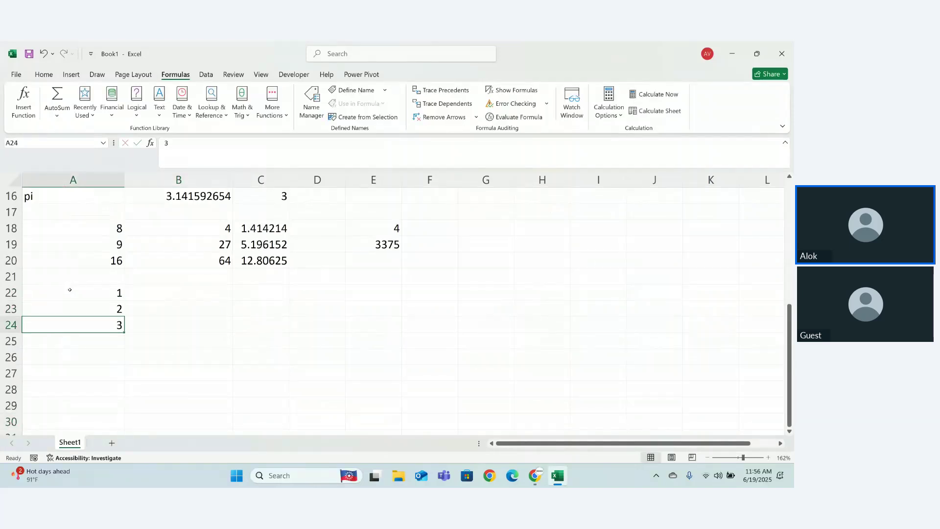
pyautogui.press('Return')
pyautogui.write('4')
pyautogui.press('Return')
pyautogui.write('5')
pyautogui.press('Return')
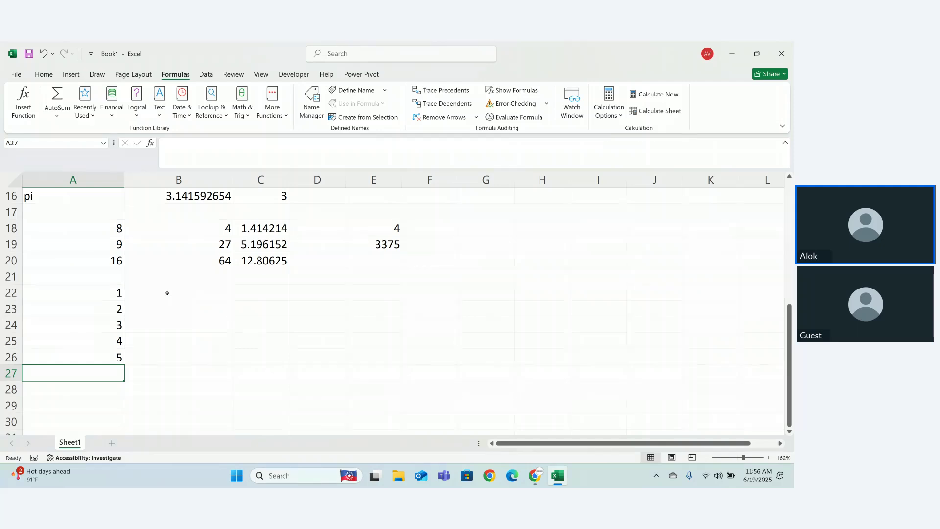
# Enter the numbers 101, 232, 65, 3765 and 774 in cells B22 to B26
pyautogui.click(169, 293)
pyautogui.write('101')
pyautogui.press('Return')
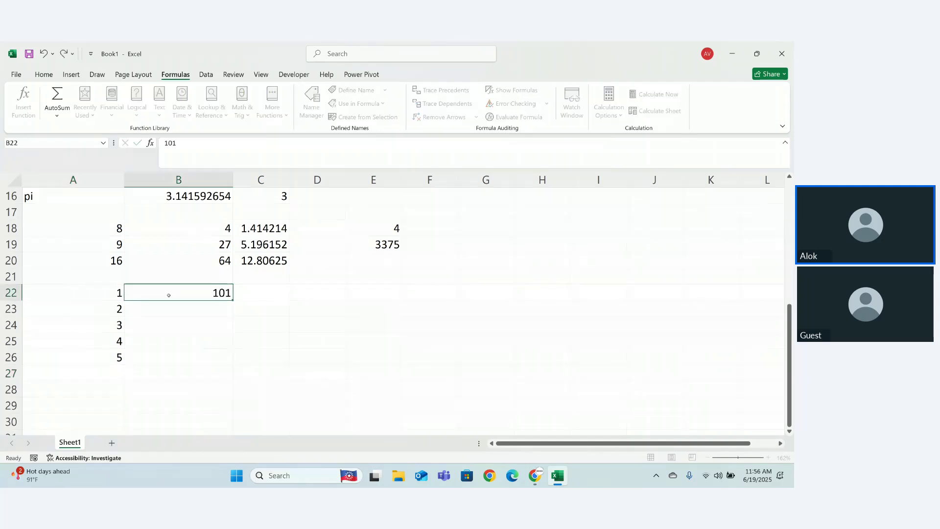
pyautogui.write('232')
pyautogui.press('Return')
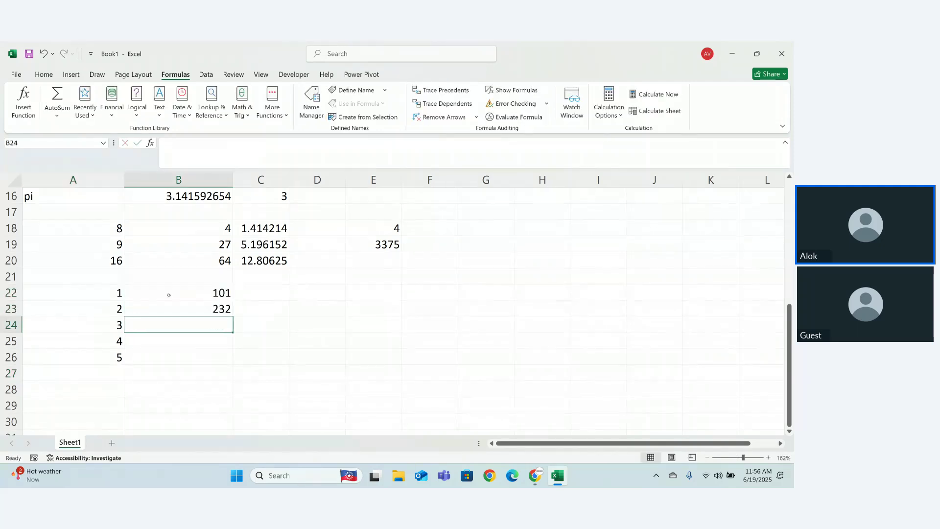
pyautogui.write('65')
pyautogui.press('Return')
pyautogui.write('3765')
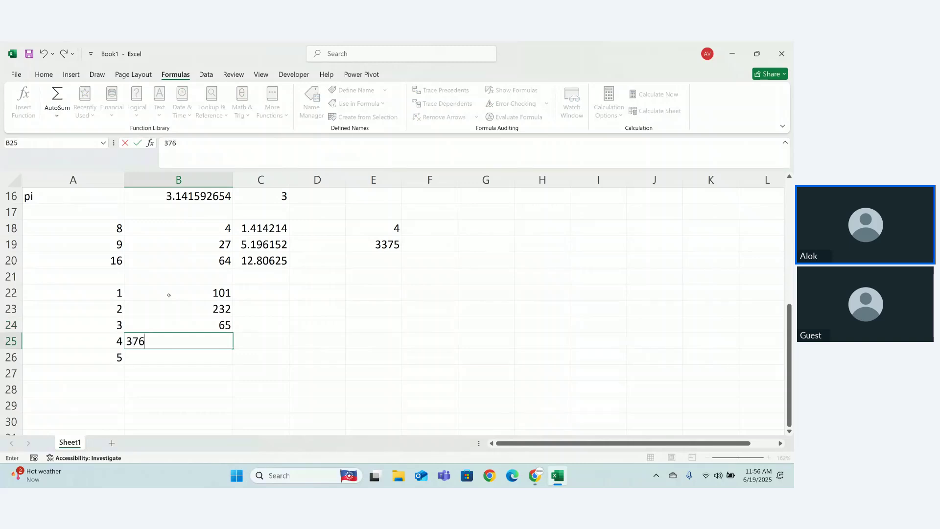
pyautogui.press('Return')
pyautogui.write('774W')
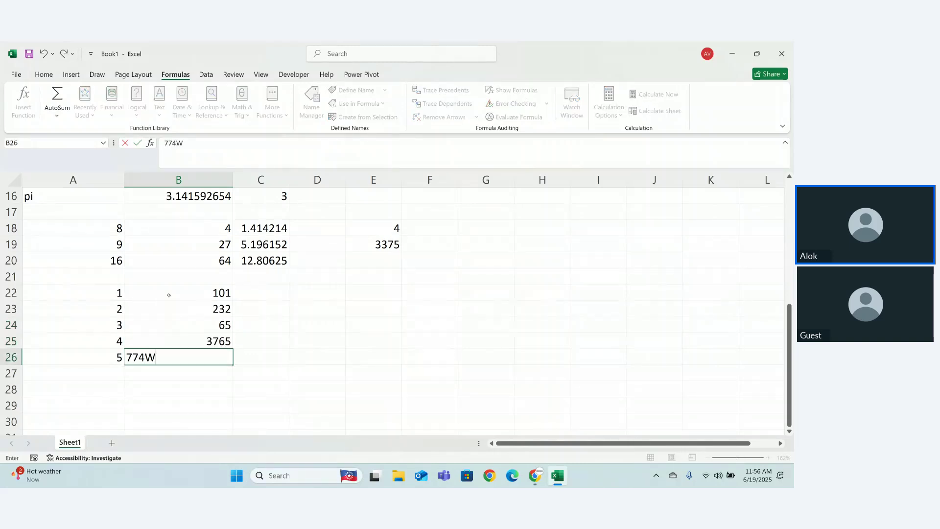
pyautogui.press('Return')
pyautogui.doubleClick(175, 361)
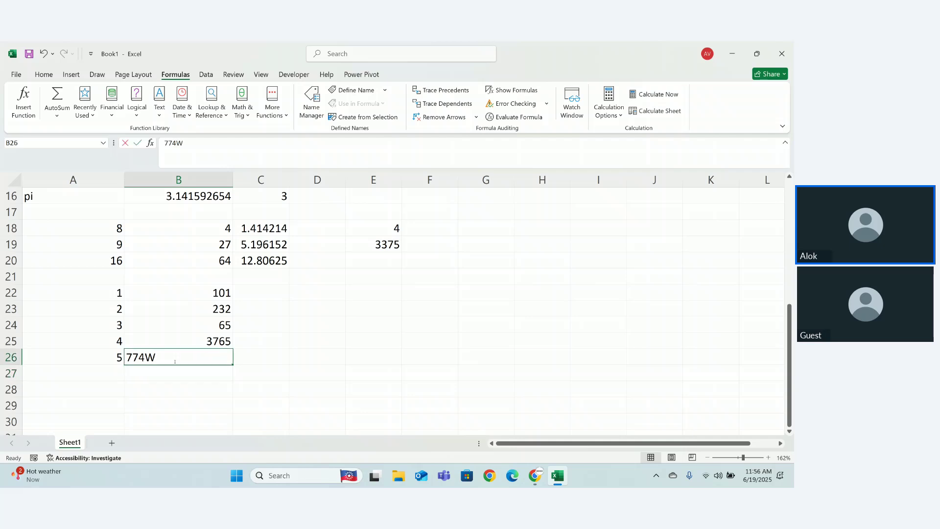
pyautogui.press('BackSpace')
pyautogui.press('Return')
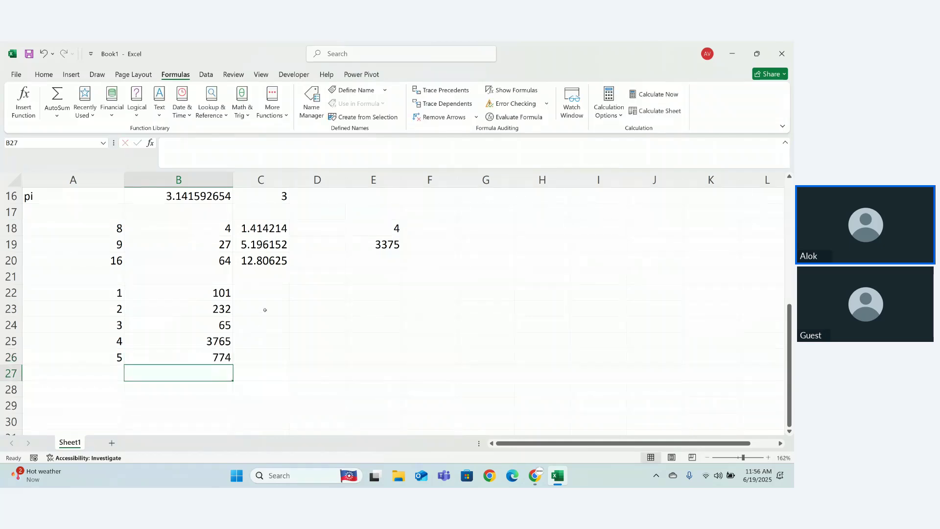
# Enter the Roman numerals I, II, III, IV and V as plain text in cells C22 to C26
pyautogui.click(261, 292)
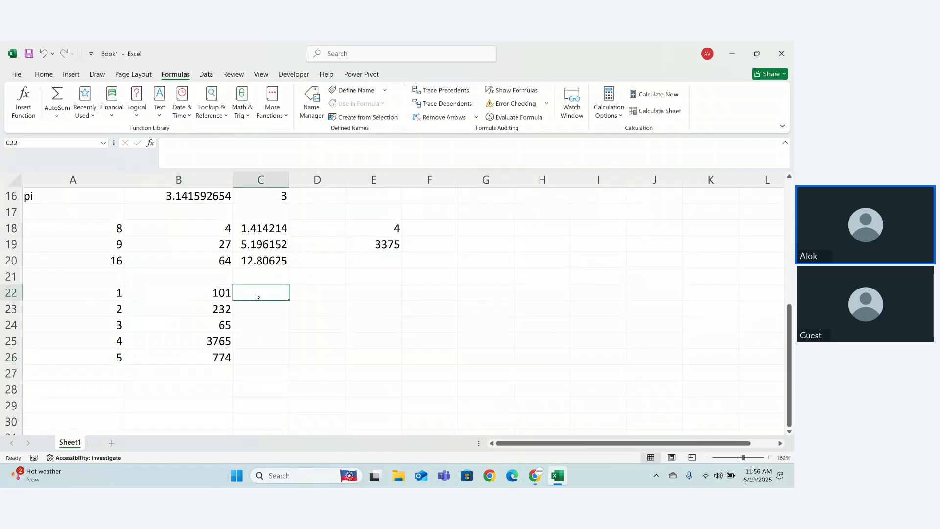
pyautogui.write('I')
pyautogui.press('Return')
pyautogui.write('II')
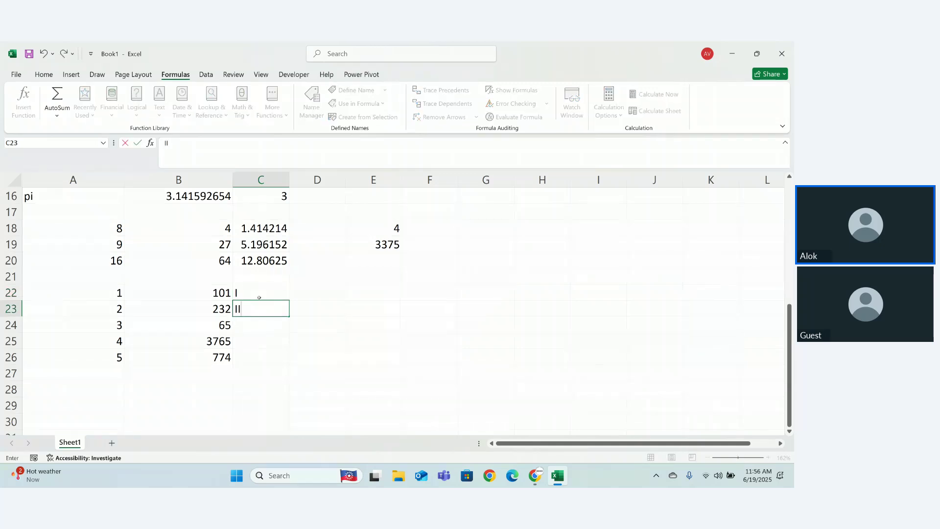
pyautogui.press('Return')
pyautogui.write('III')
pyautogui.press('Return')
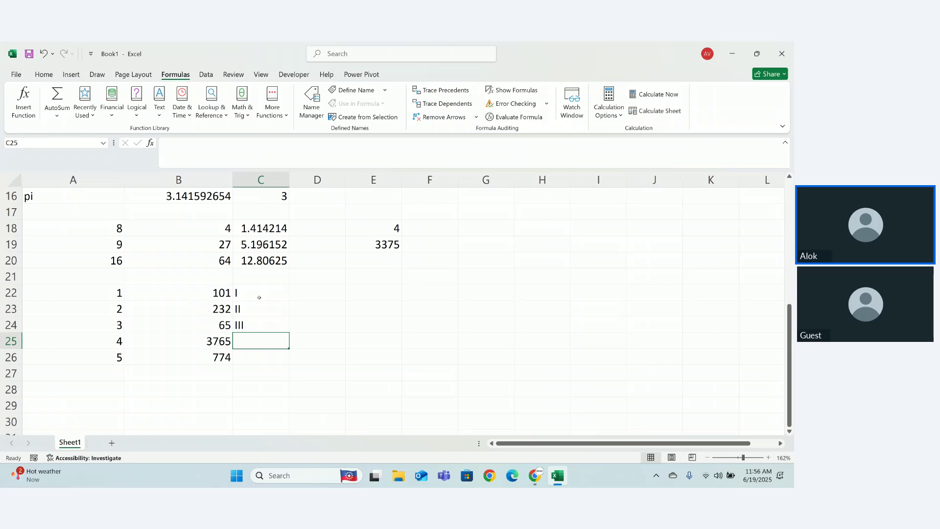
pyautogui.write('IV')
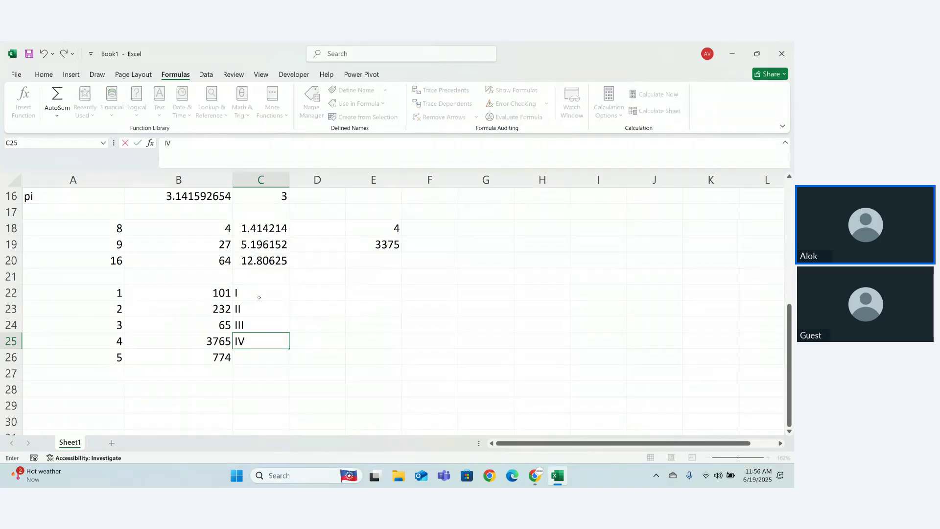
pyautogui.press('Return')
pyautogui.write('V')
pyautogui.press('Return')
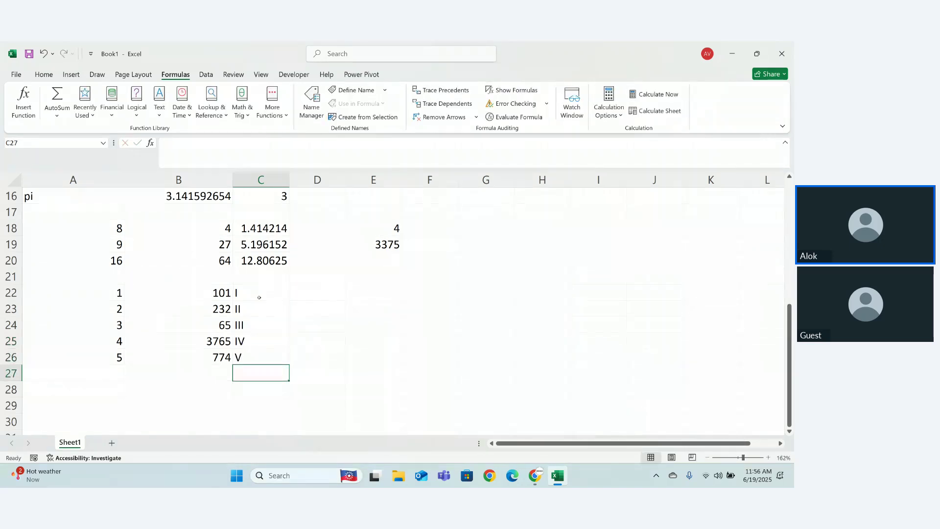
pyautogui.click(303, 295)
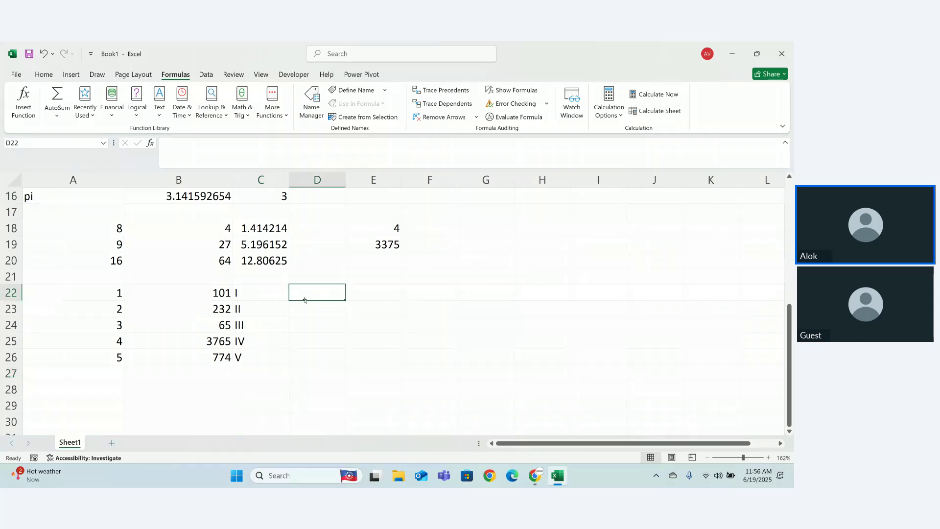
pyautogui.write('CW')
pyautogui.press('BackSpace')
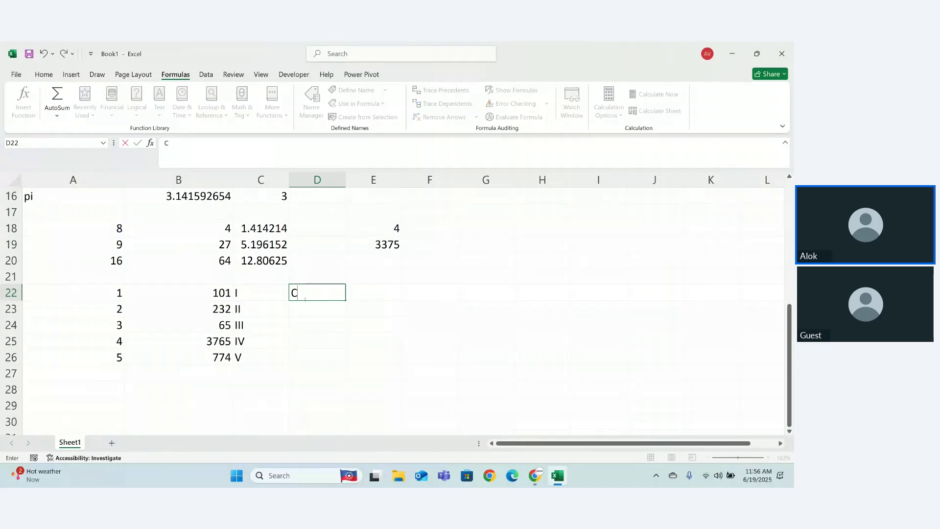
pyautogui.write('X')
pyautogui.press('BackSpace')
pyautogui.press('BackSpace')
pyautogui.press('Return')
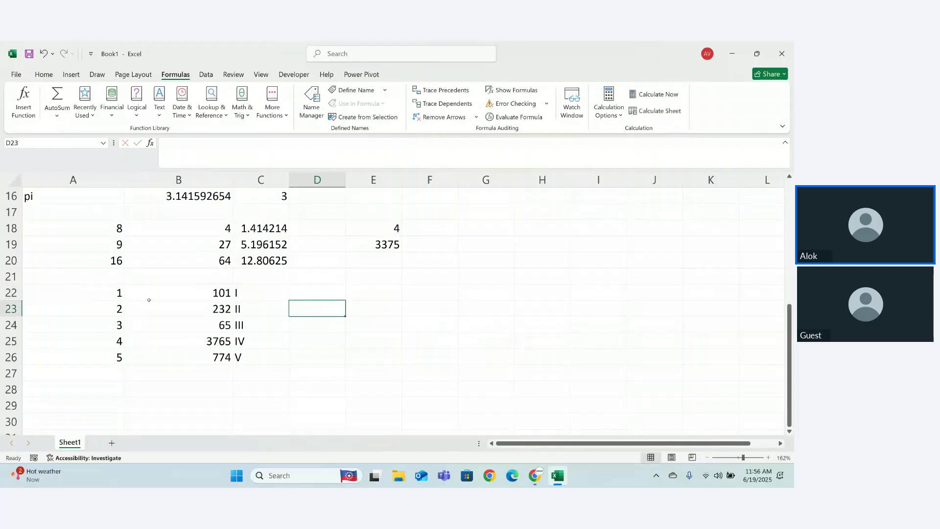
# Clear the typed numerals from C22:C26 and convert A22 to a Roman numeral in C22 with =ROMAN(A22)
pyautogui.moveTo(257, 299); pyautogui.dragTo(259, 359)
pyautogui.press('Delete')
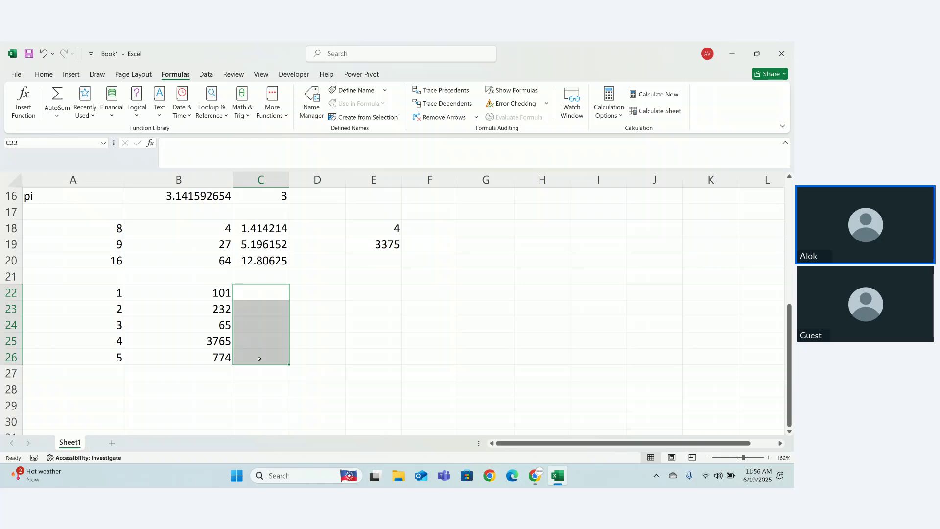
pyautogui.click(256, 293)
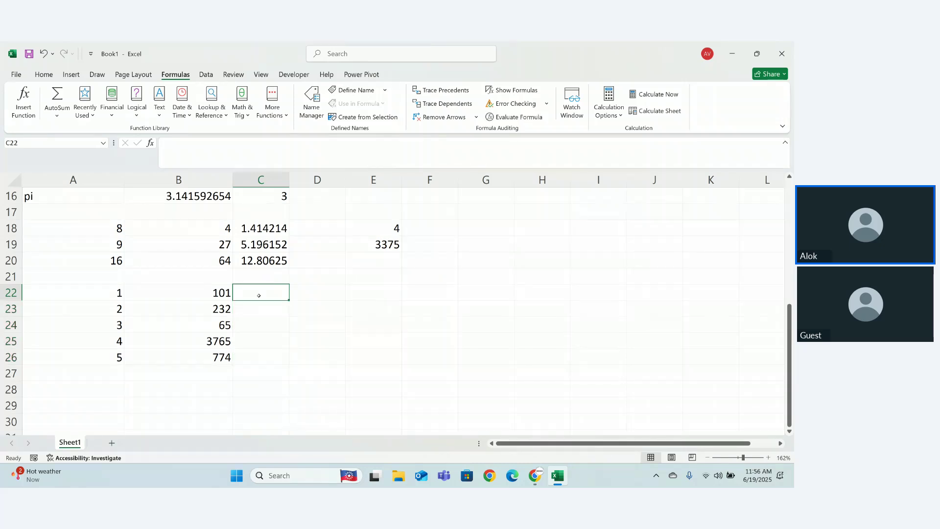
pyautogui.write('=ROM')
pyautogui.press('Tab')
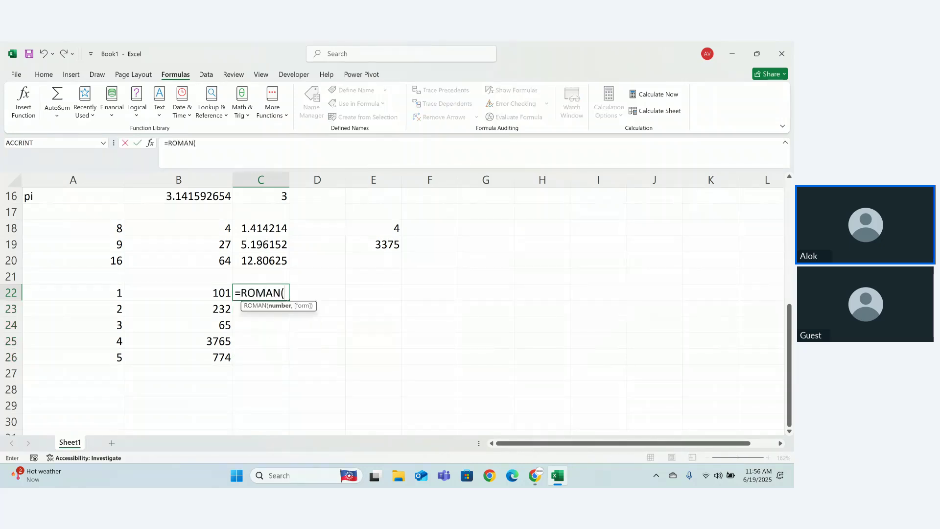
pyautogui.click(111, 297)
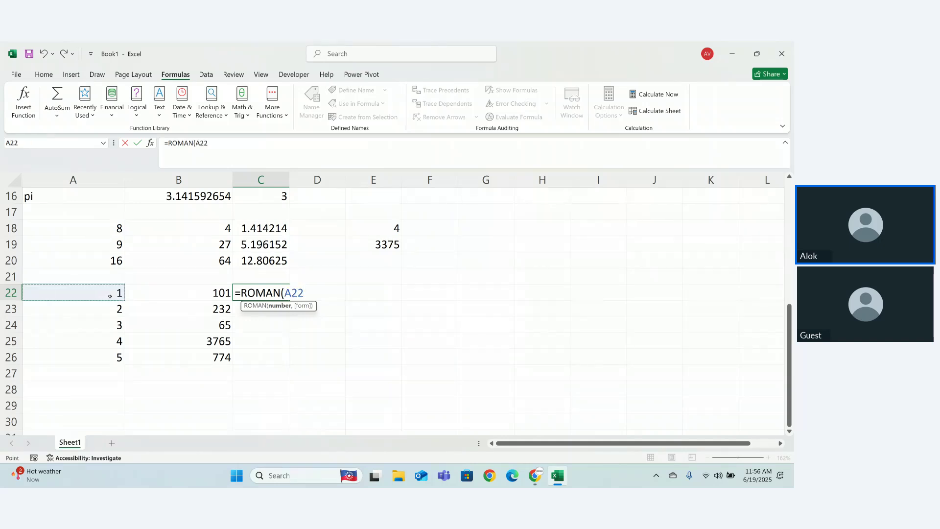
pyautogui.write(')')
pyautogui.press('Return')
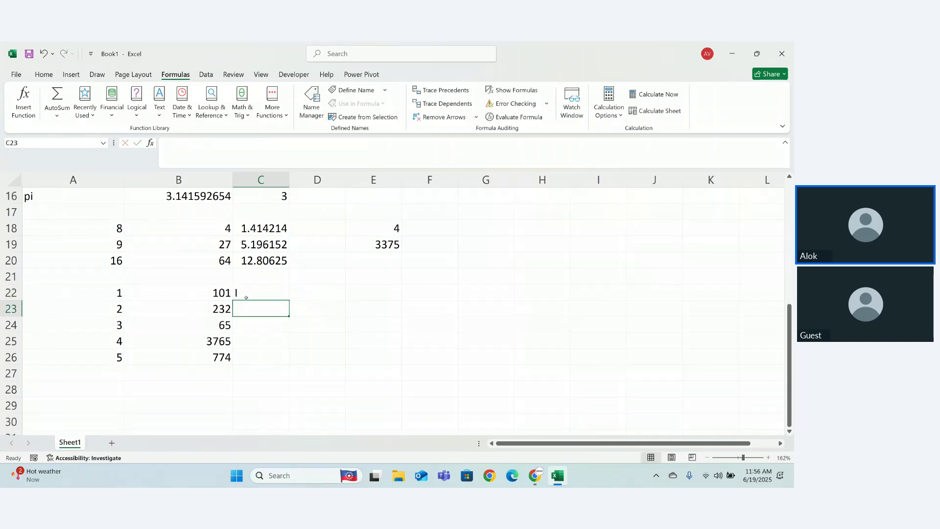
# Fill the ROMAN formula from C22 down to row 26 and across into column D
pyautogui.click(252, 292)
pyautogui.moveTo(291, 297); pyautogui.dragTo(288, 360)
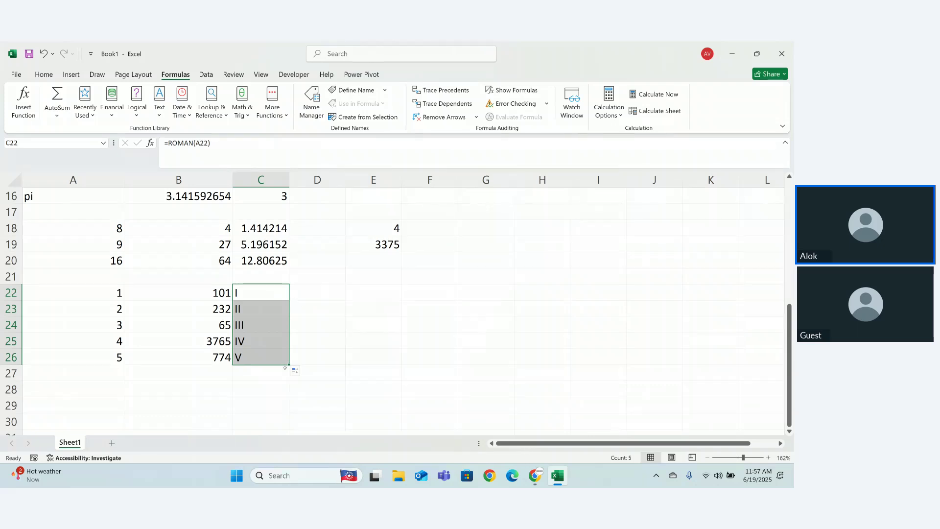
pyautogui.moveTo(289, 366); pyautogui.dragTo(341, 371)
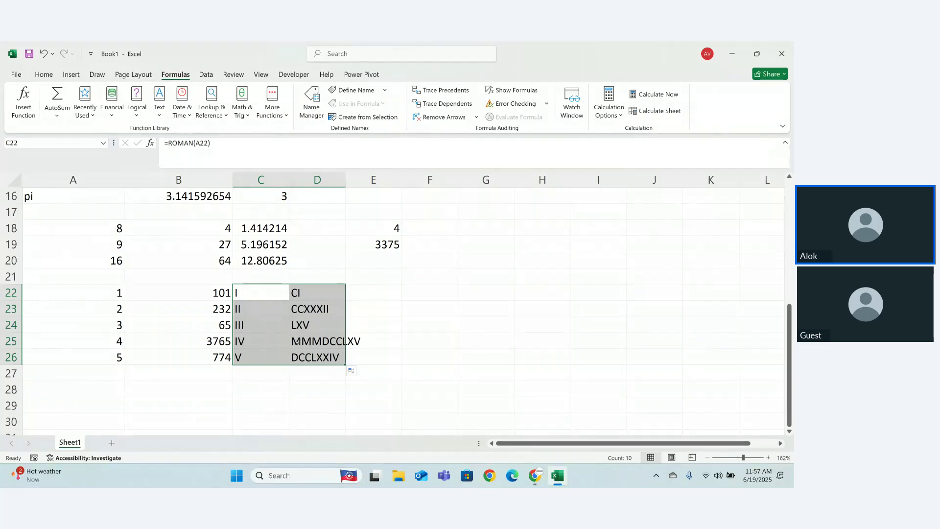
# Try to convert the Roman numeral in D22 back to a number in E22 with =INT(D22)
pyautogui.click(375, 357)
pyautogui.click(368, 289)
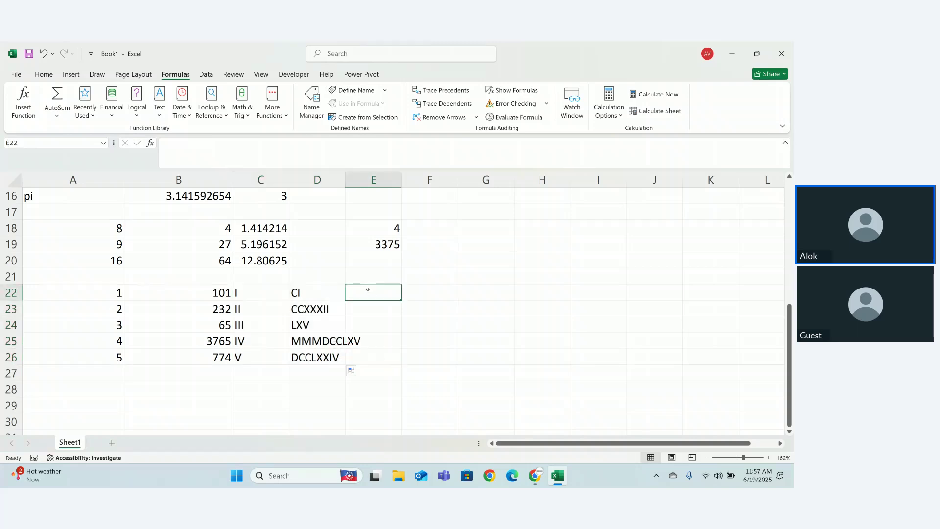
pyautogui.write('=')
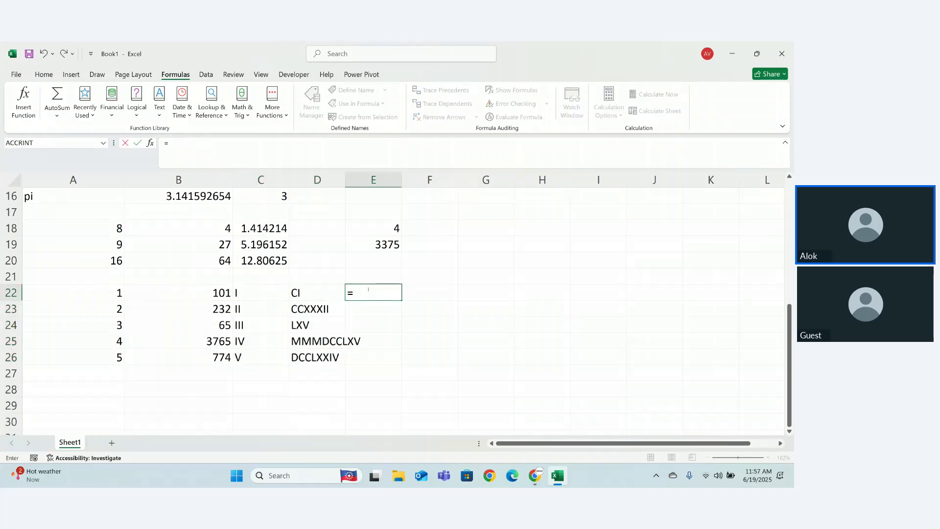
pyautogui.write('INT')
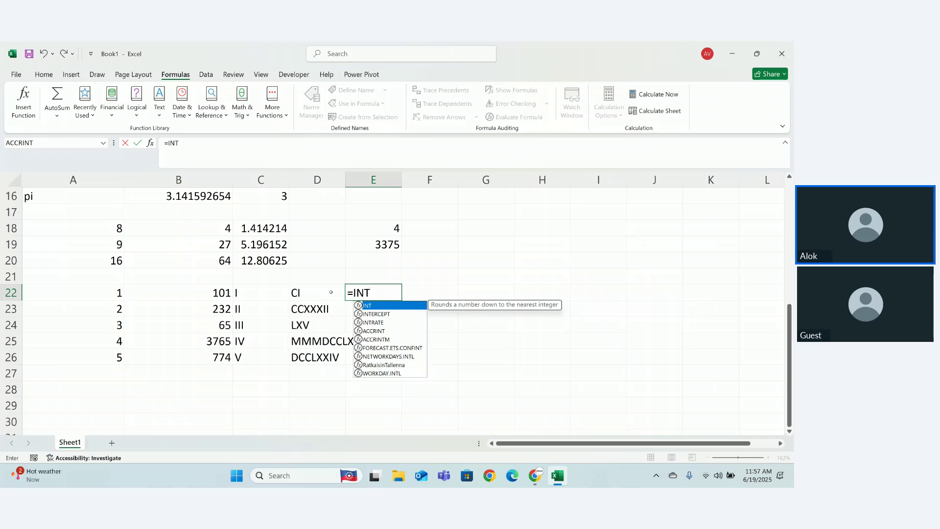
pyautogui.write('(')
pyautogui.click(298, 291)
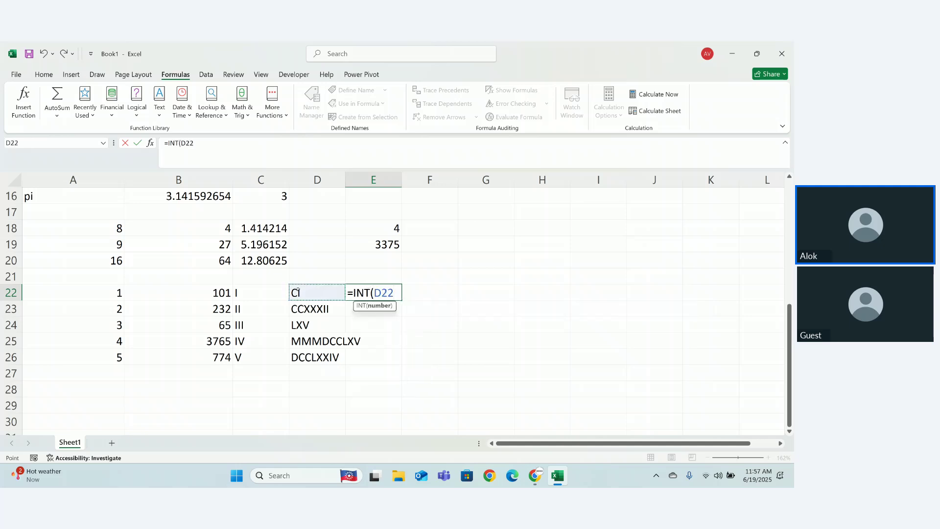
pyautogui.write(')')
pyautogui.press('Return')
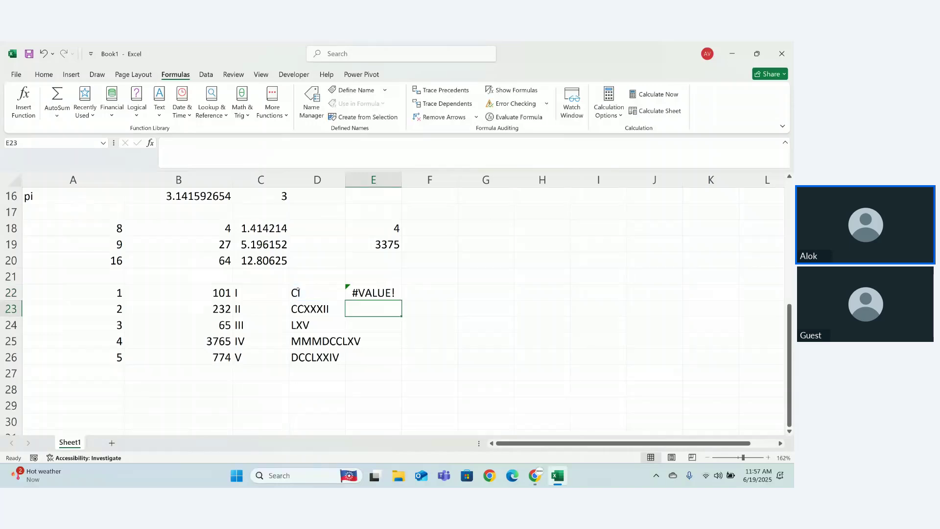
# Try replacing INT with ROMAN in the E22 formula, making it =ROMAN(D22)
pyautogui.doubleClick(386, 292)
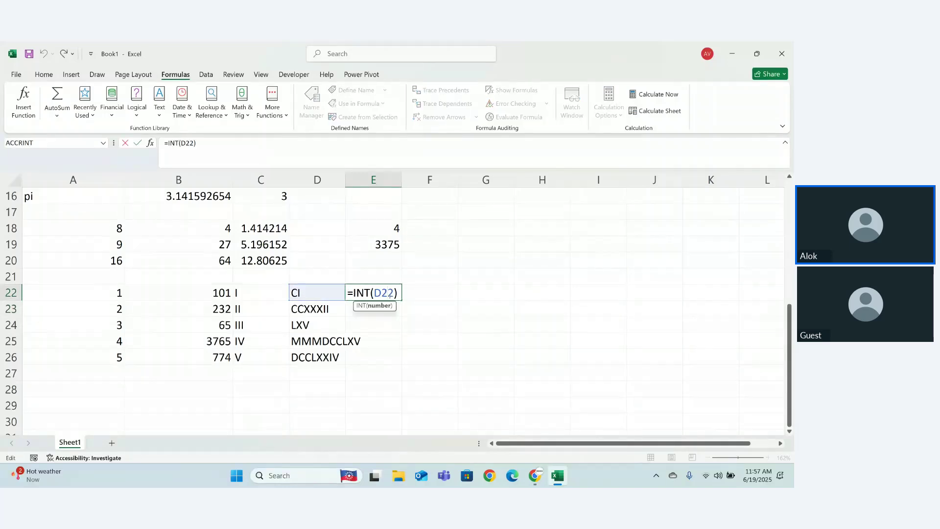
pyautogui.moveTo(370, 292); pyautogui.dragTo(354, 293)
pyautogui.write('RO')
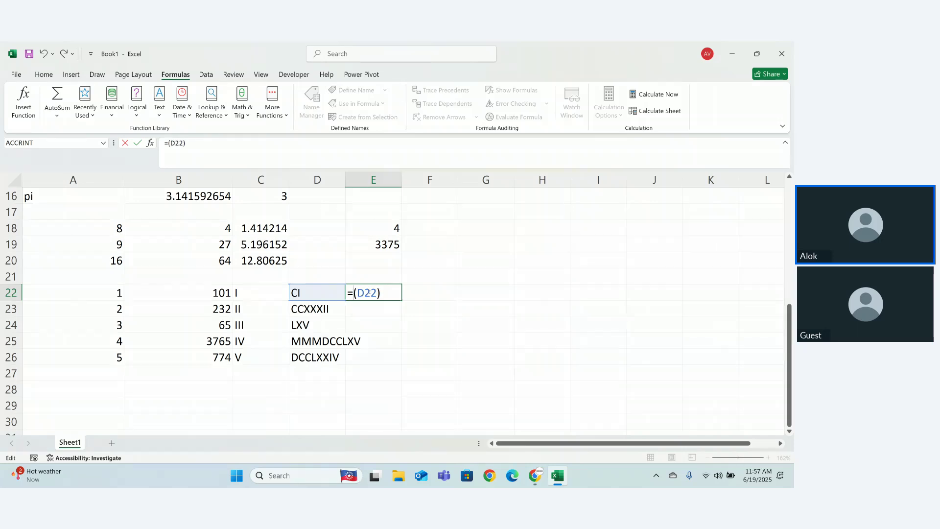
pyautogui.write('MAN')
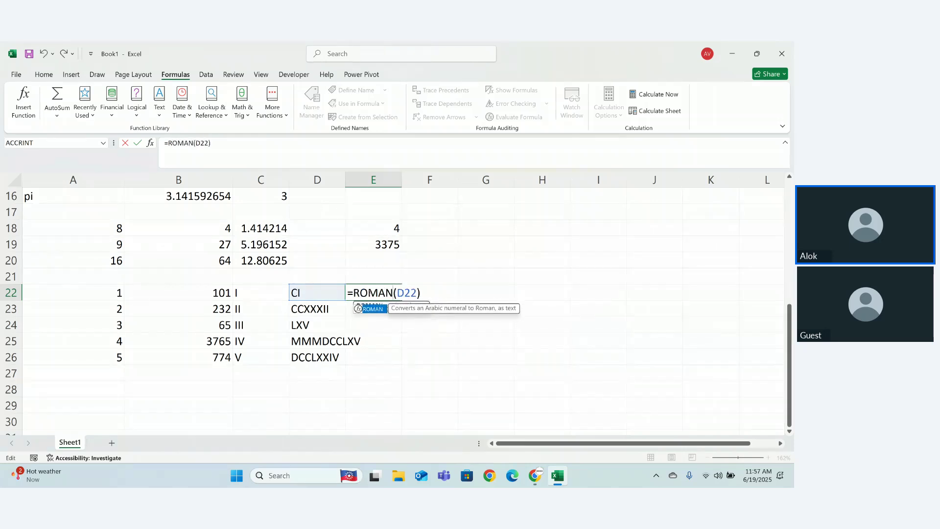
pyautogui.press('Return')
pyautogui.click(378, 292)
pyautogui.doubleClick(377, 292)
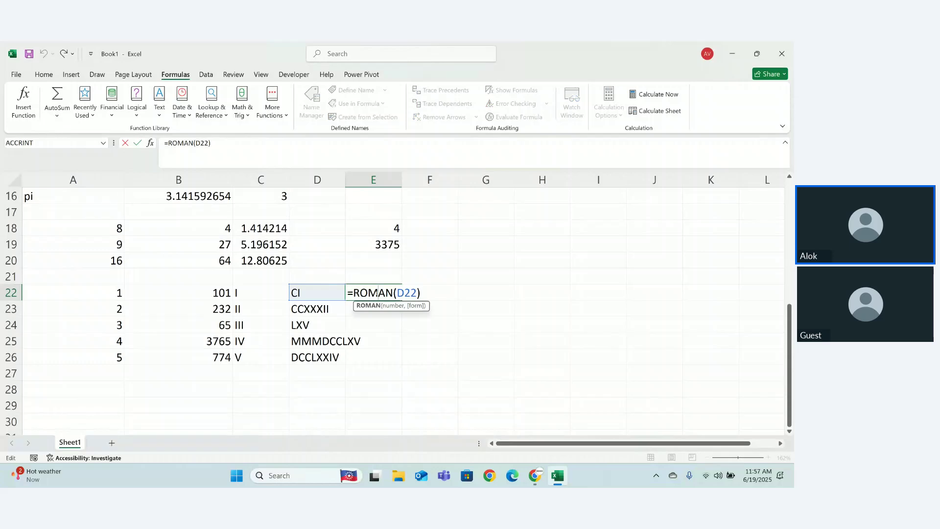
pyautogui.press('Return')
# Clear the trial formula from cells E21 to E23
pyautogui.moveTo(376, 277); pyautogui.dragTo(385, 309)
pyautogui.press('Delete')
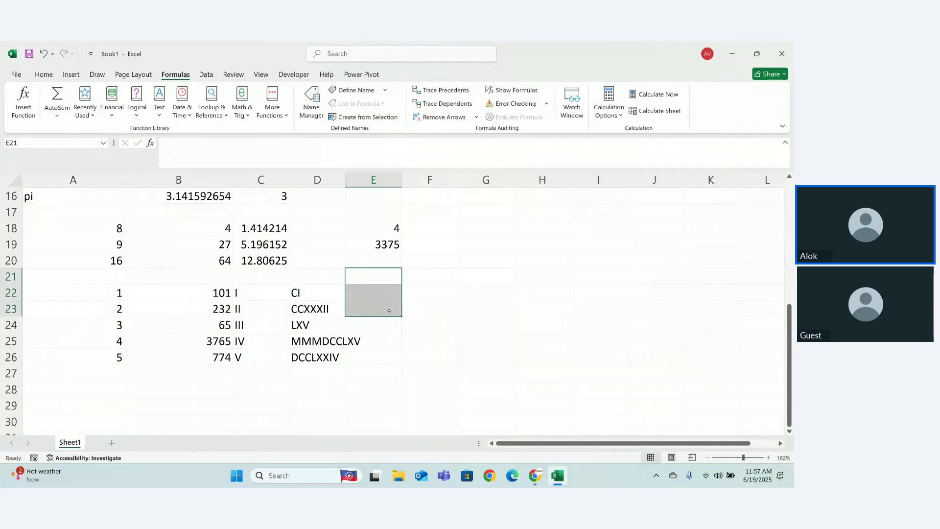
# Generate a random decimal number in F22 with =RAND()
pyautogui.click(404, 310)
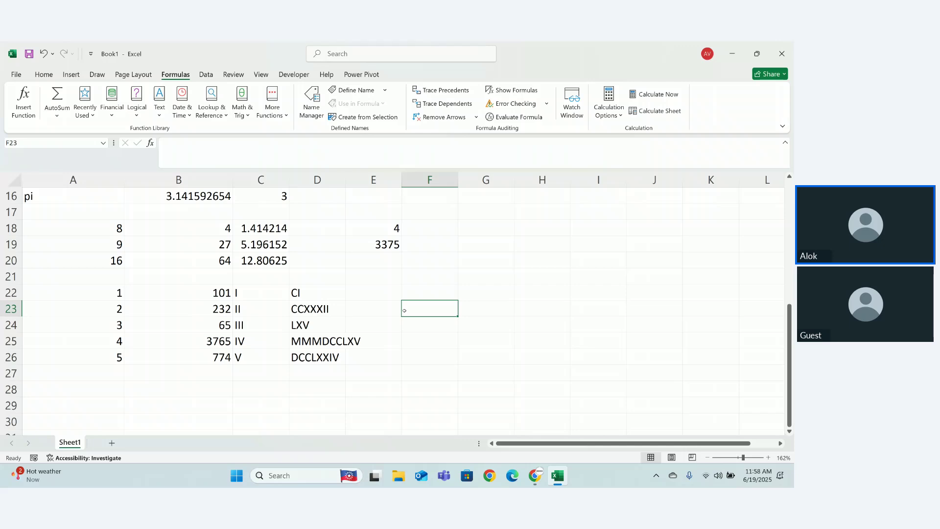
pyautogui.click(432, 296)
pyautogui.write('=RAN')
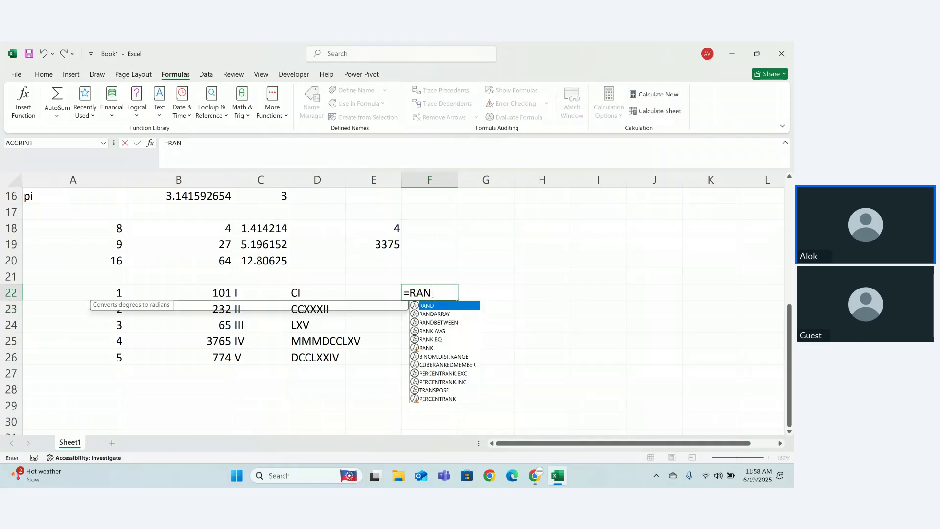
pyautogui.write('D')
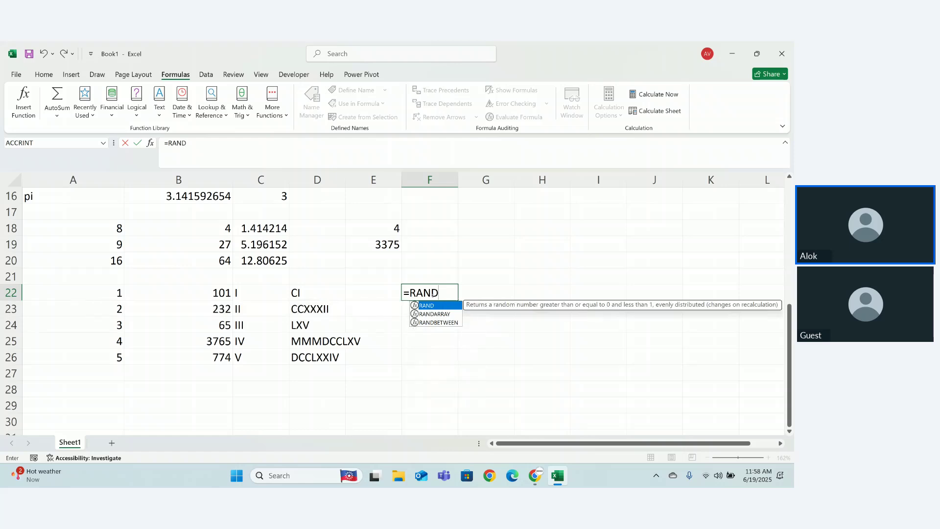
pyautogui.write('()')
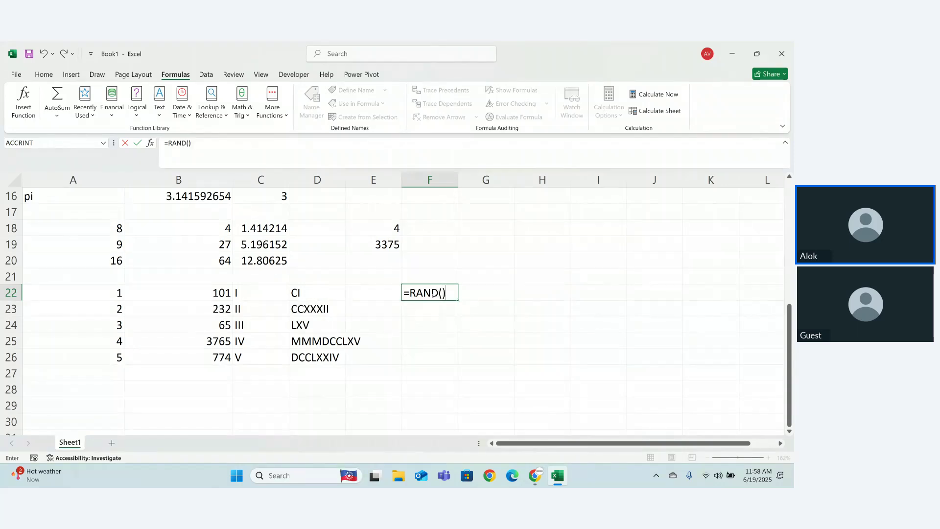
pyautogui.press('Return')
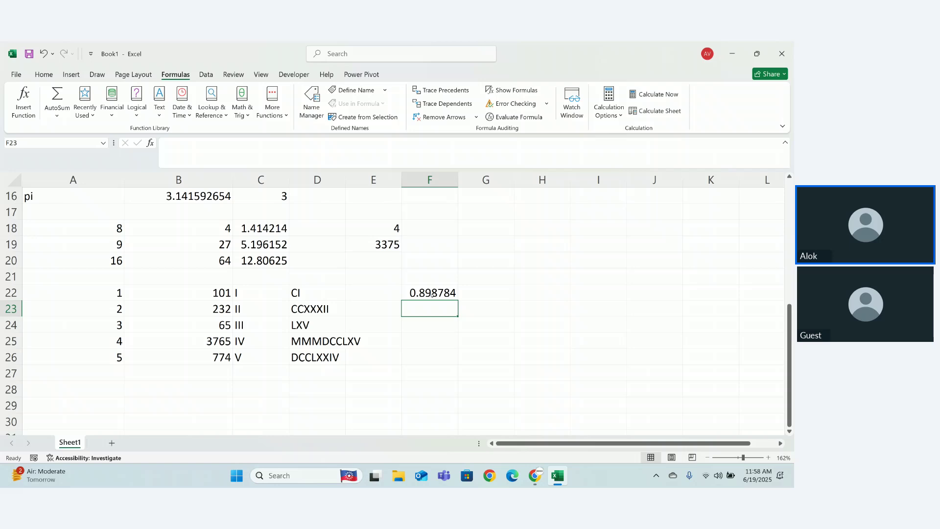
# Generate a random whole number from 1 to 10 in F23 with =RANDBETWEEN(1,10)
pyautogui.write('=RAND')
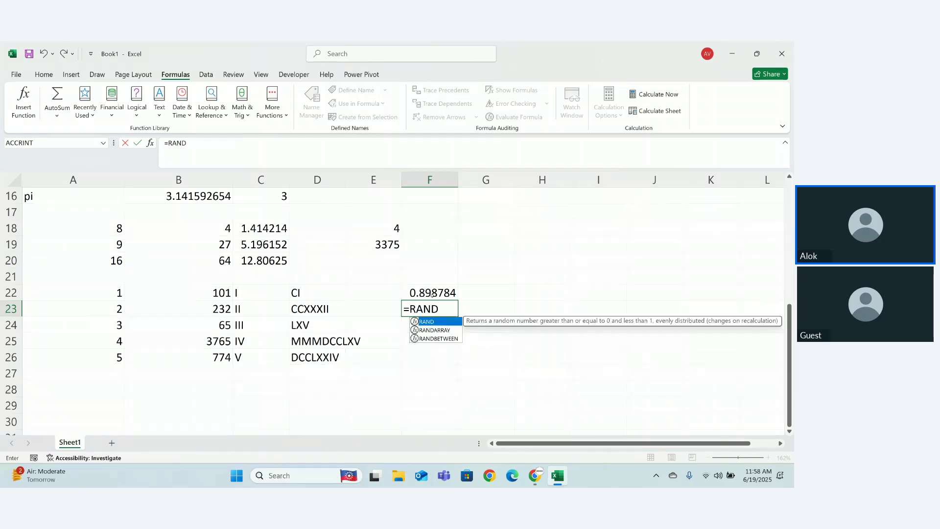
pyautogui.press('Down')
pyautogui.press('Down')
pyautogui.press('Tab')
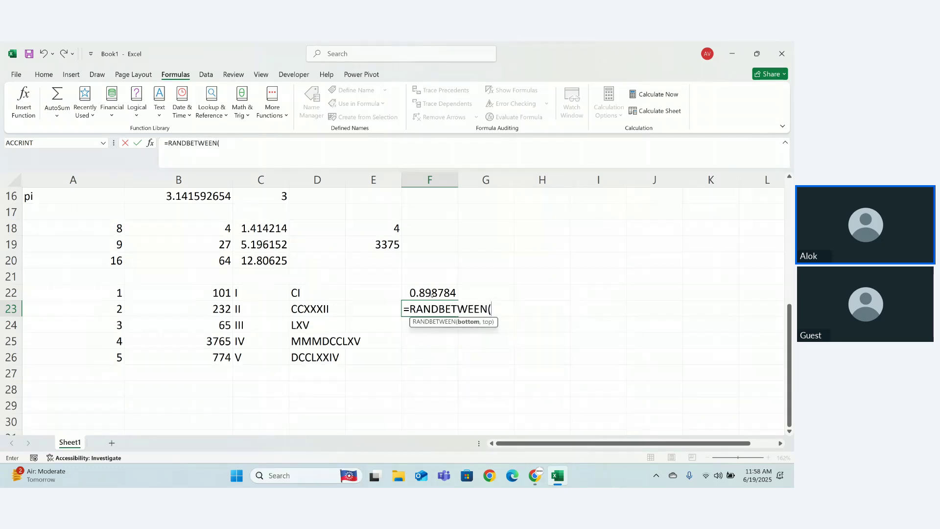
pyautogui.write('1,10')
pyautogui.press('BackSpace')
pyautogui.write('0)')
pyautogui.press('Return')
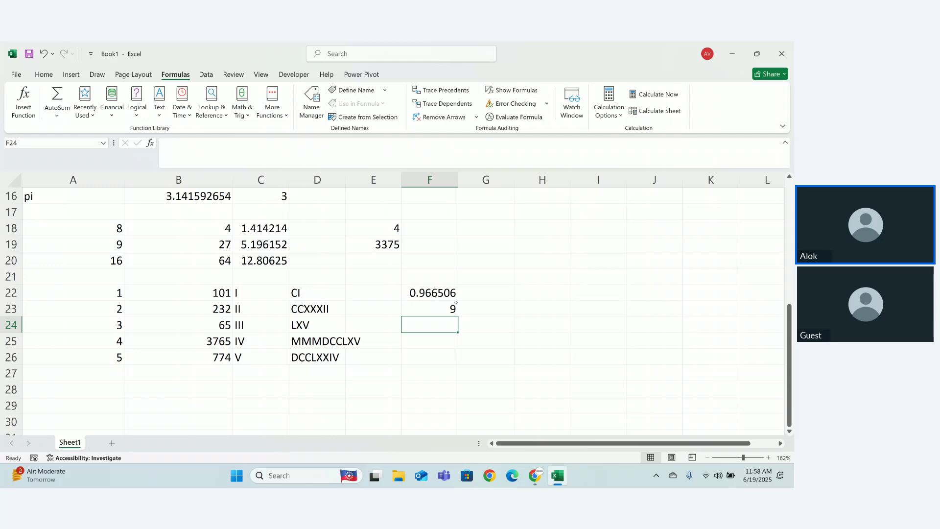
# Round the random number in F22 to two decimal places in G22 with =ROUND(F22,2)
pyautogui.click(477, 288)
pyautogui.write('=ROUN')
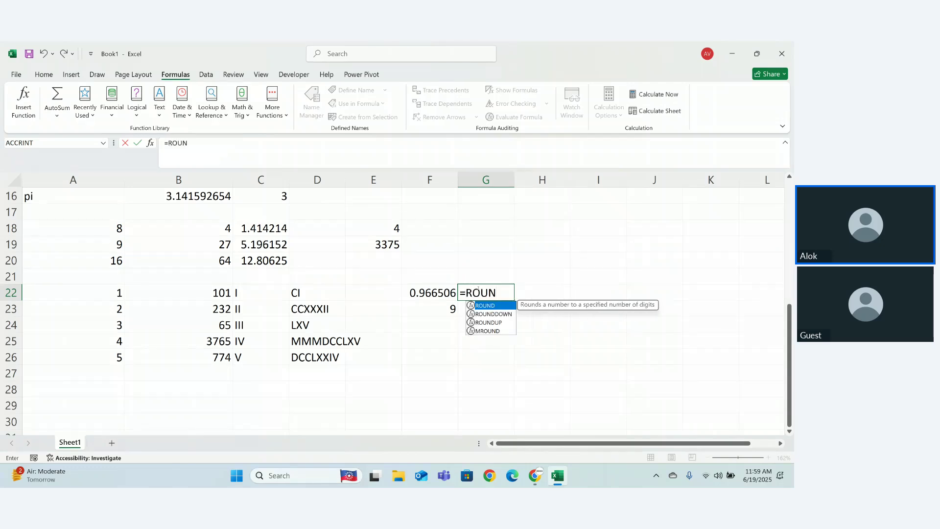
pyautogui.press('Tab')
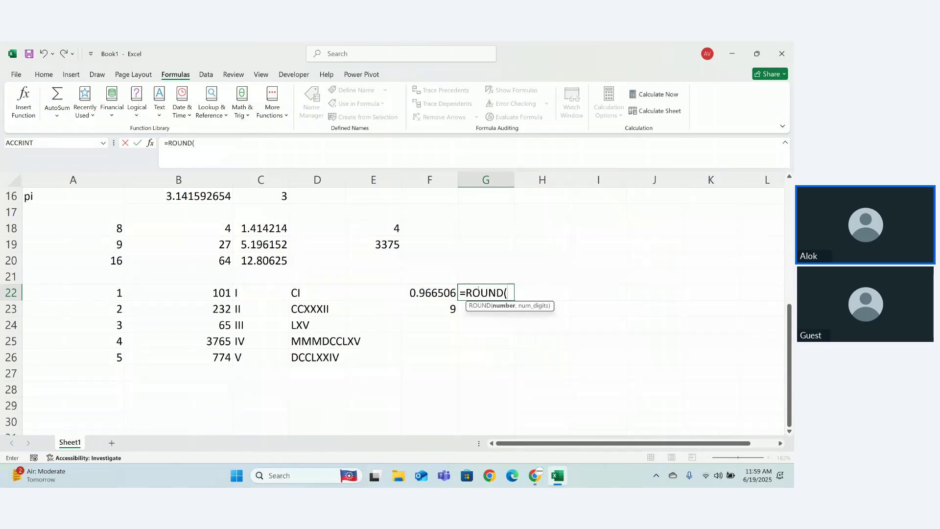
pyautogui.click(436, 289)
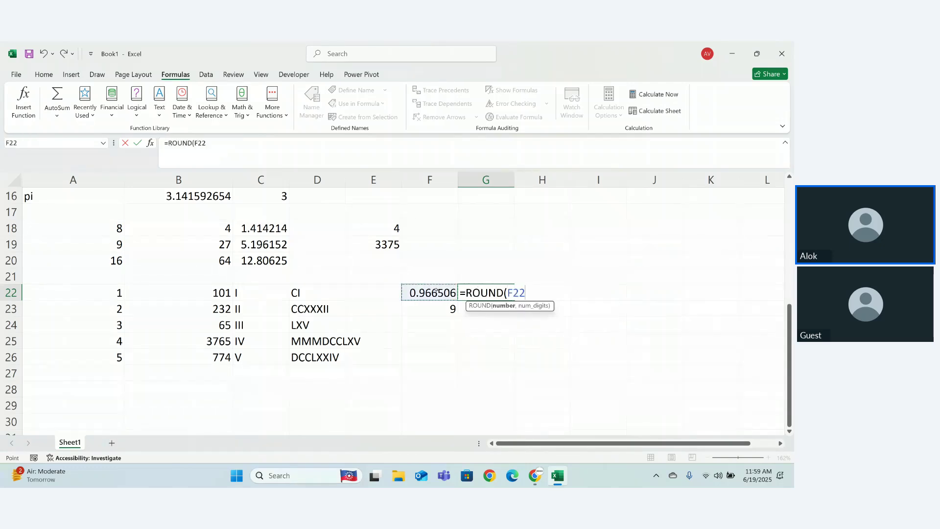
pyautogui.write(',2)')
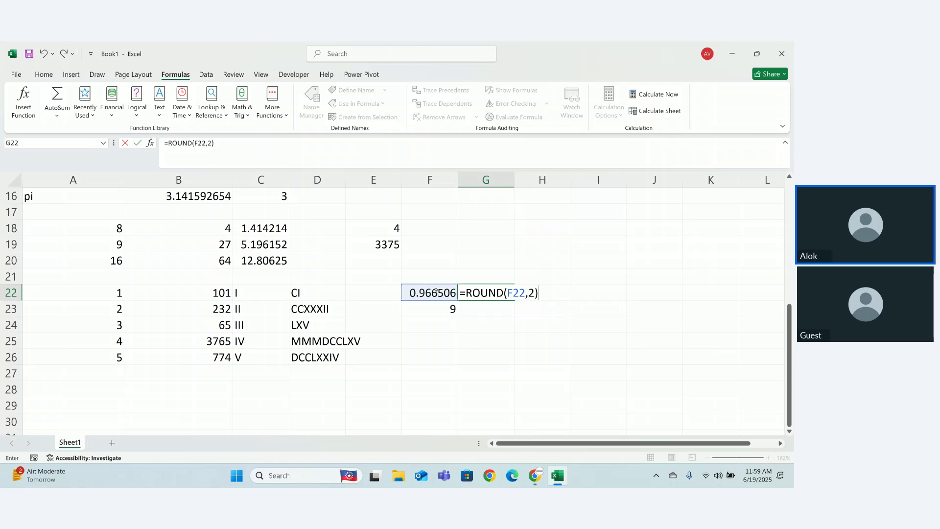
pyautogui.press('Return')
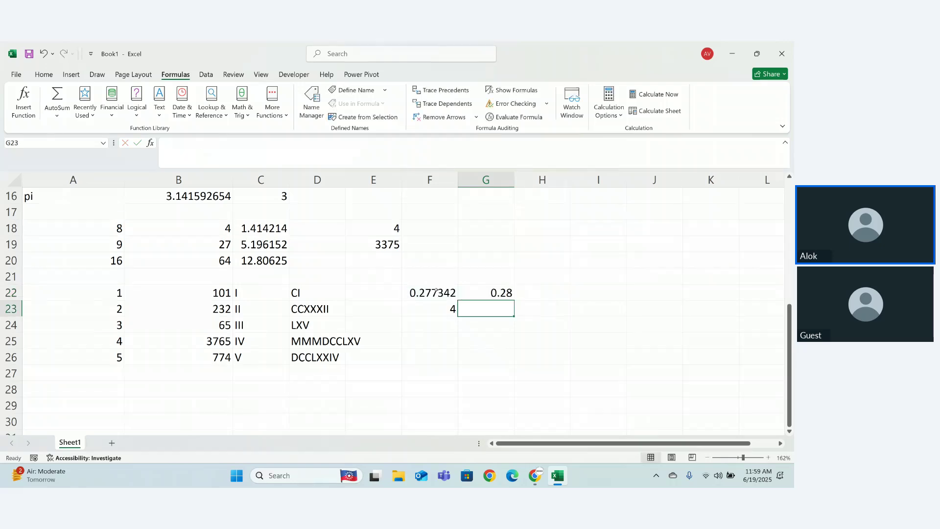
pyautogui.click(502, 295)
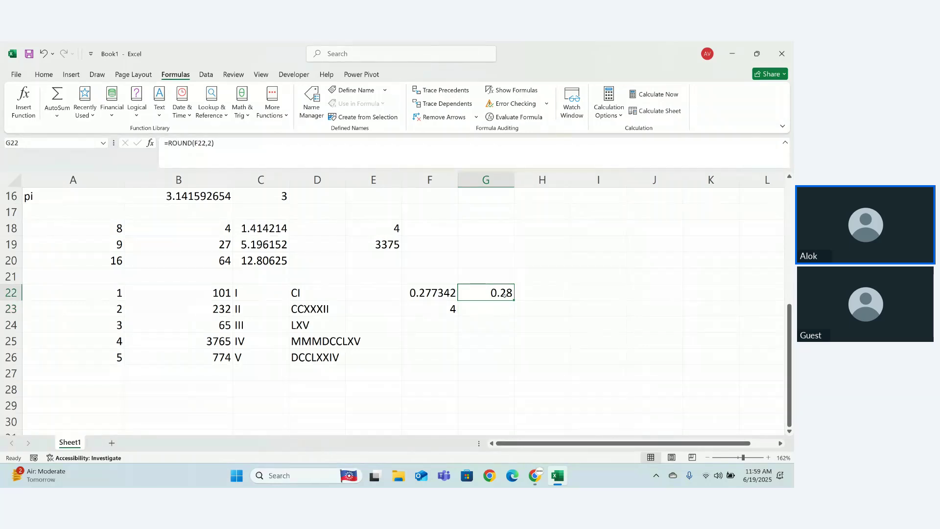
# Enter the sample decimals 1.23456789, 7.54321 and 6.0134 in cells H16 to H18
pyautogui.click(538, 196)
pyautogui.write('1.23456789')
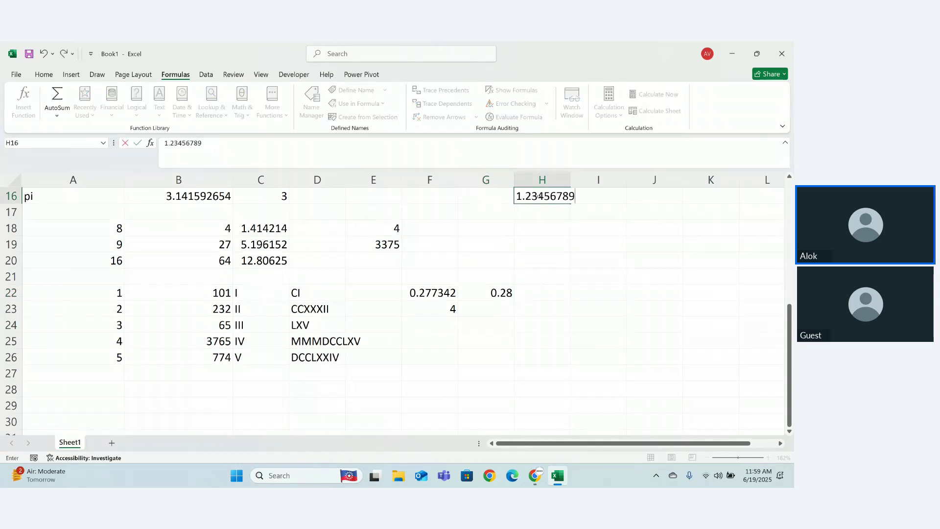
pyautogui.press('Return')
pyautogui.write('7.54321')
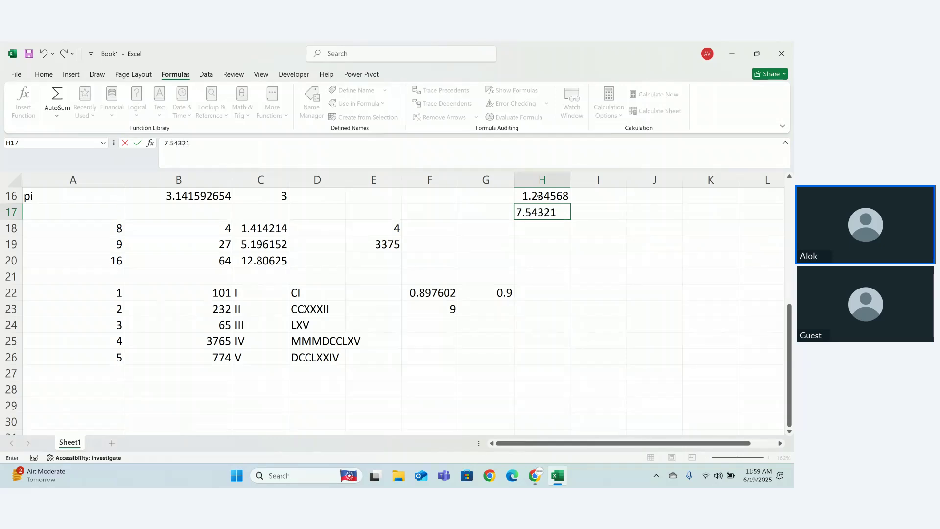
pyautogui.press('Left')
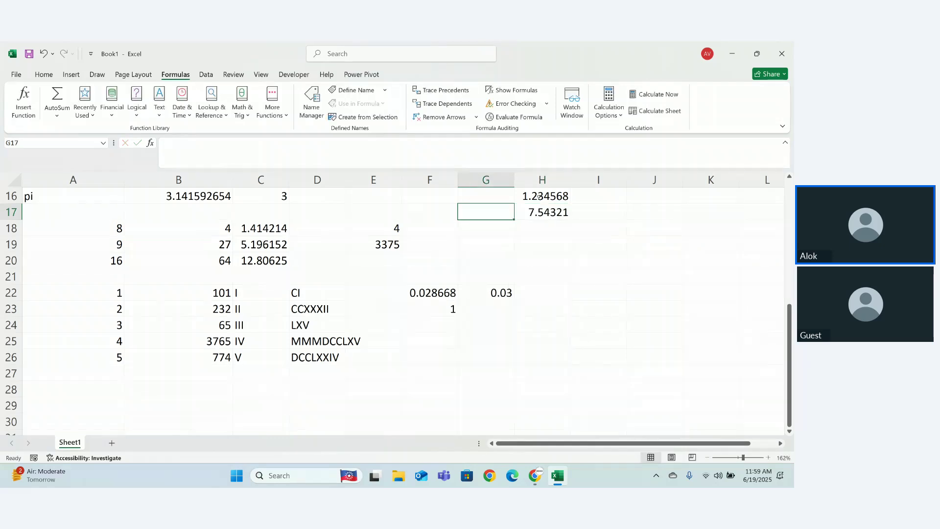
pyautogui.click(557, 227)
pyautogui.write('6')
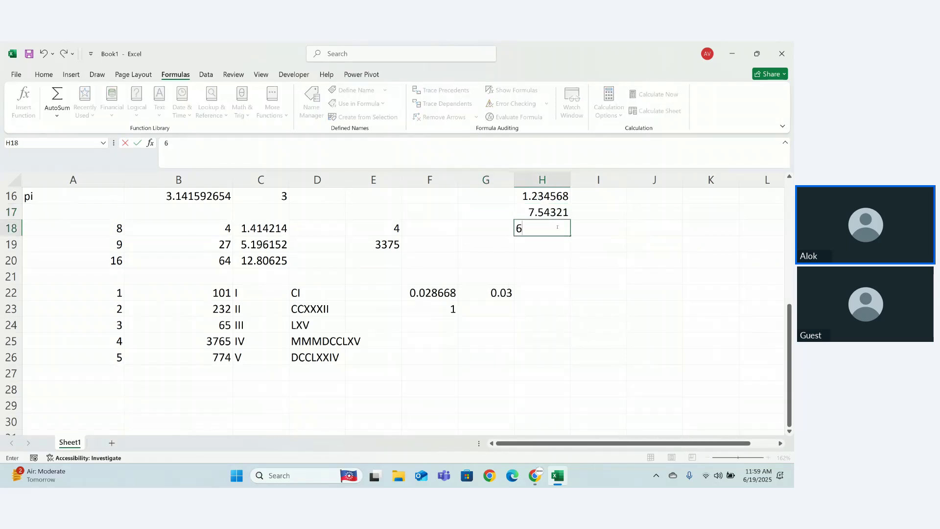
pyautogui.write('.08WW')
pyautogui.press('BackSpace')
pyautogui.press('BackSpace')
pyautogui.press('BackSpace')
pyautogui.write('134')
pyautogui.press('Return')
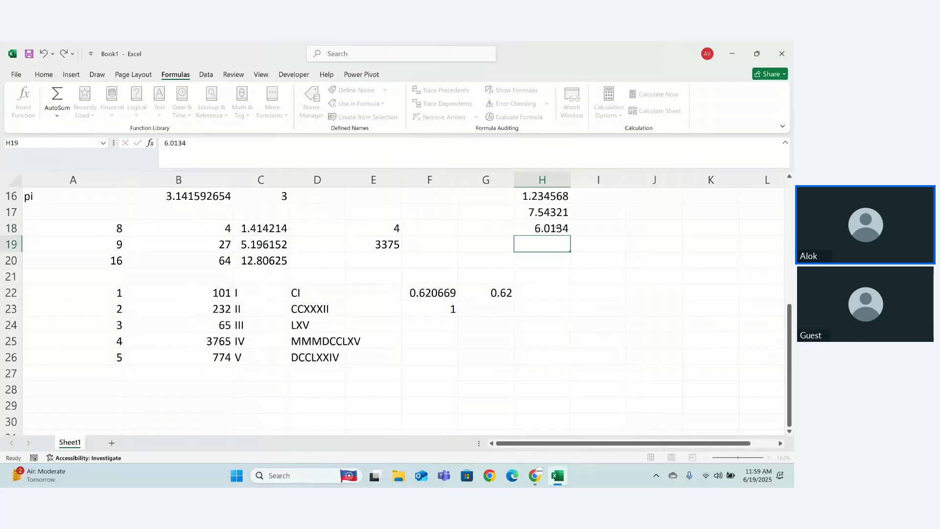
# Round the decimal in H16 to two decimal places in I16 with =ROUND(H16,2)
pyautogui.click(595, 195)
pyautogui.write('=ROUN')
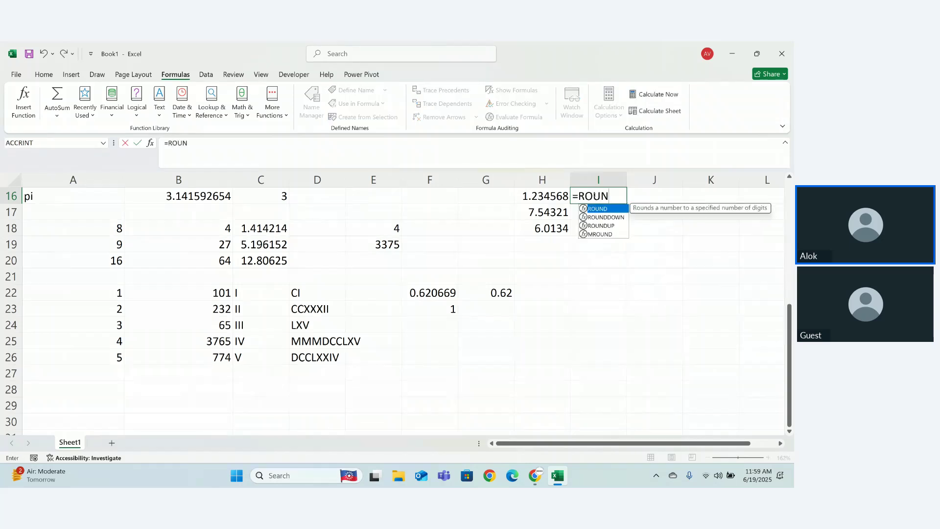
pyautogui.press('Tab')
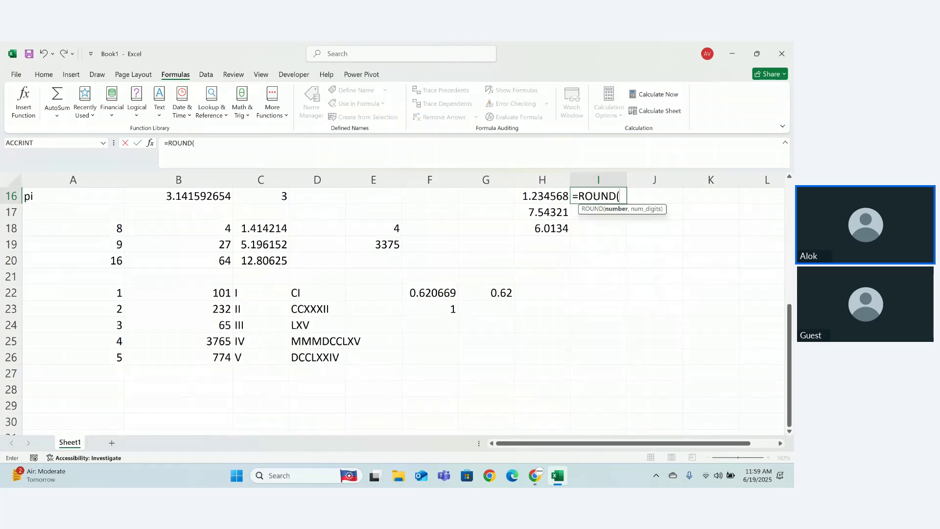
pyautogui.click(562, 197)
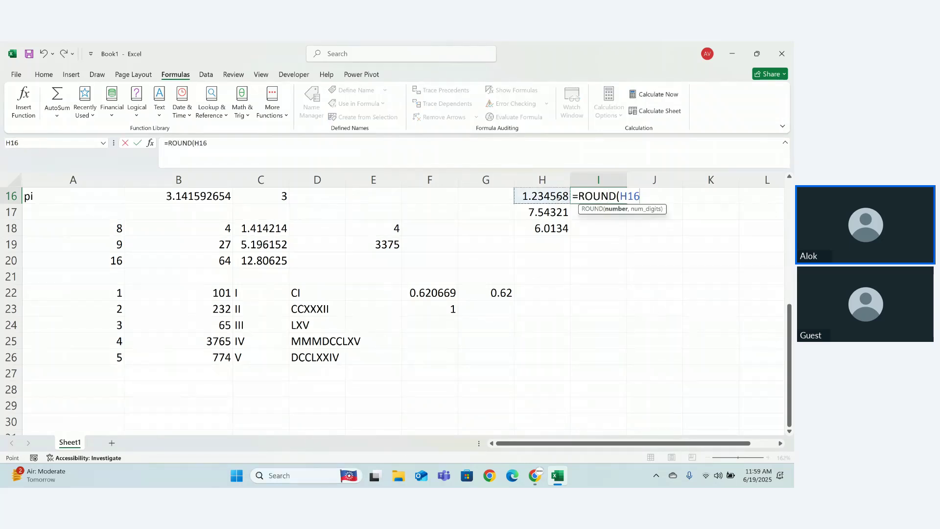
pyautogui.write(',2)')
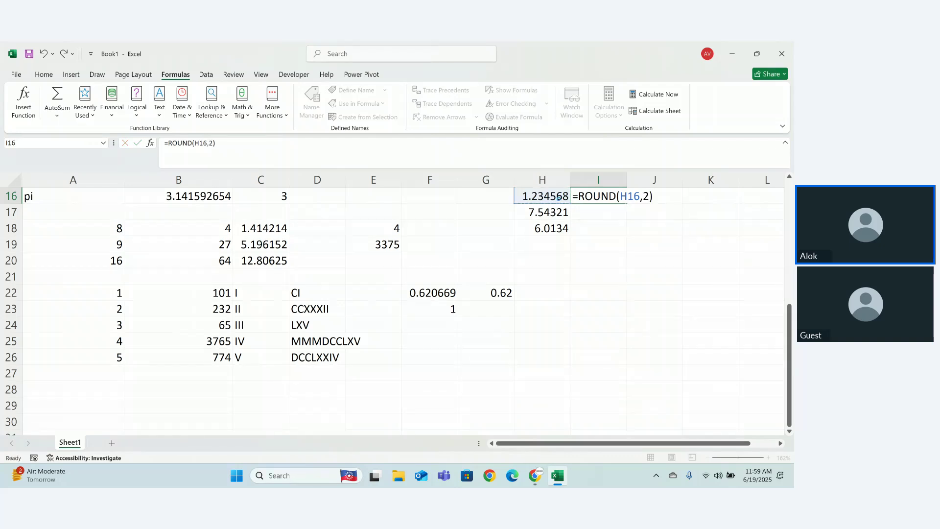
pyautogui.press('Return')
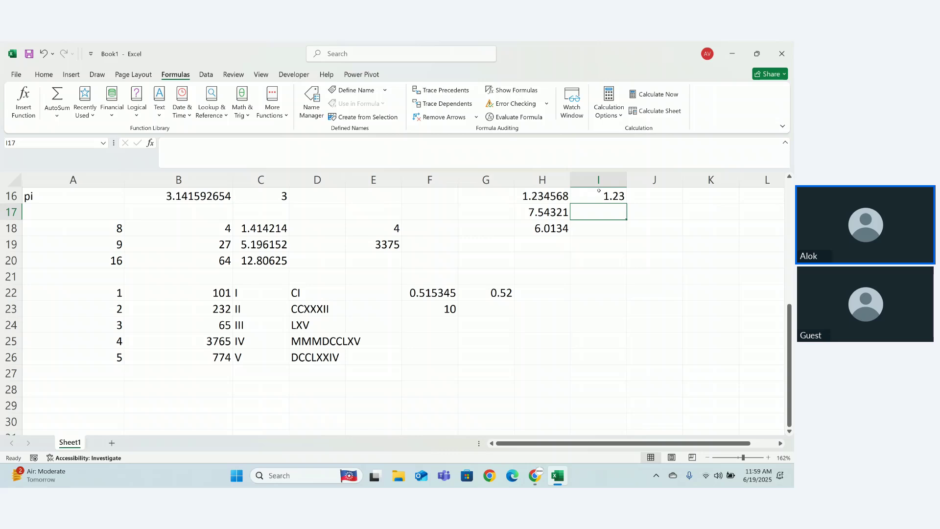
# Copy the two-decimal ROUND formula from I16 down through I18
pyautogui.doubleClick(607, 196)
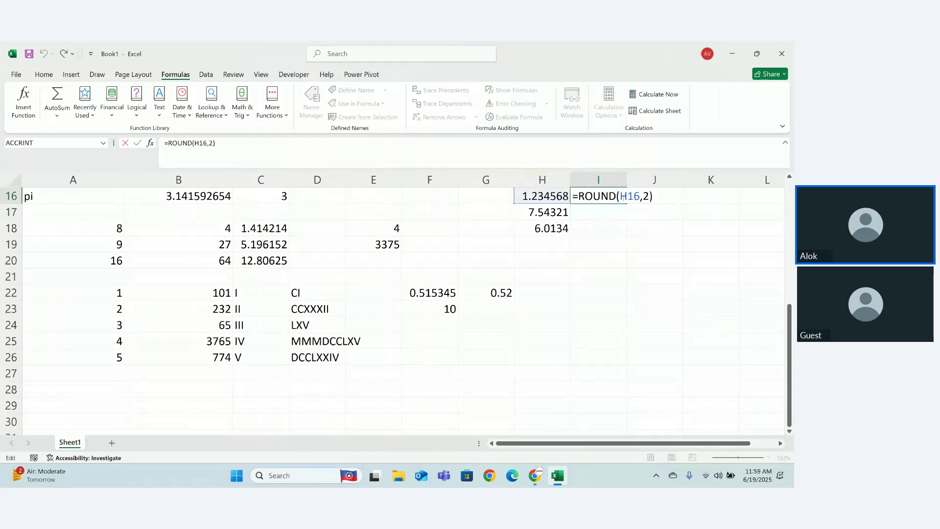
pyautogui.press('Return')
pyautogui.click(621, 197)
pyautogui.moveTo(626, 203); pyautogui.dragTo(629, 242)
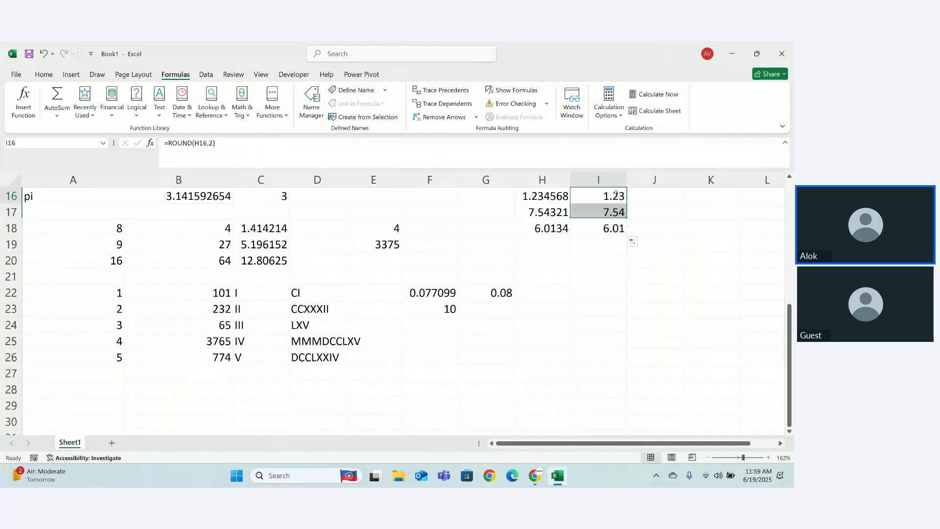
# Change the formula in I16 to =ROUND(H16,3) and fill it down through I18
pyautogui.doubleClick(615, 196)
pyautogui.press('BackSpace')
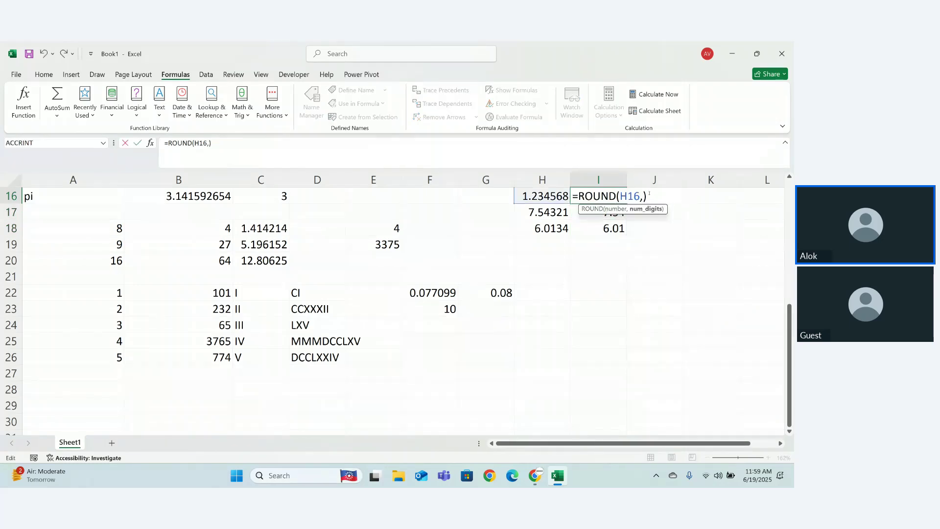
pyautogui.write('3')
pyautogui.press('Return')
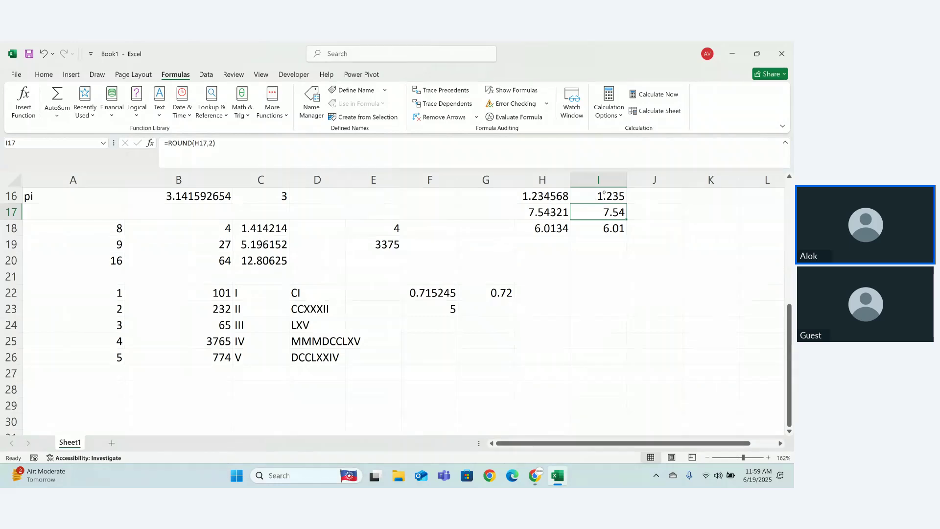
pyautogui.click(617, 197)
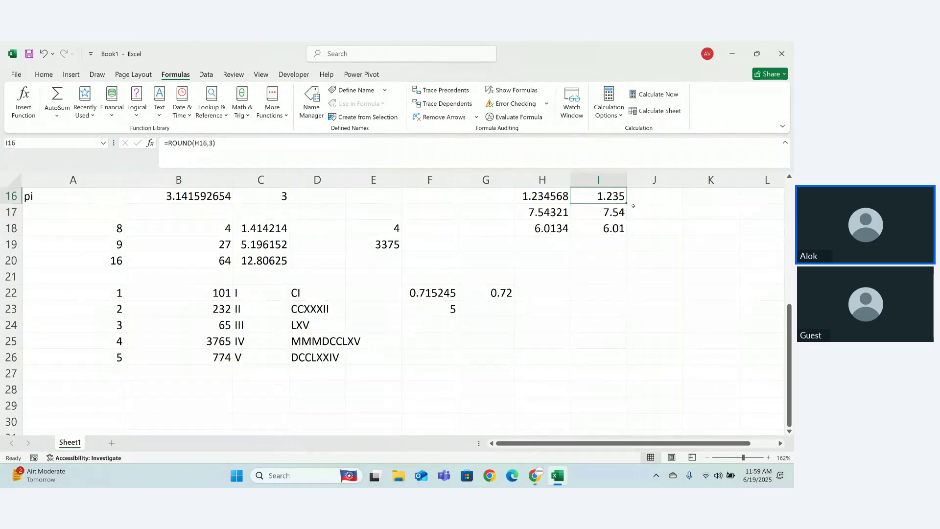
pyautogui.moveTo(626, 203); pyautogui.dragTo(629, 230)
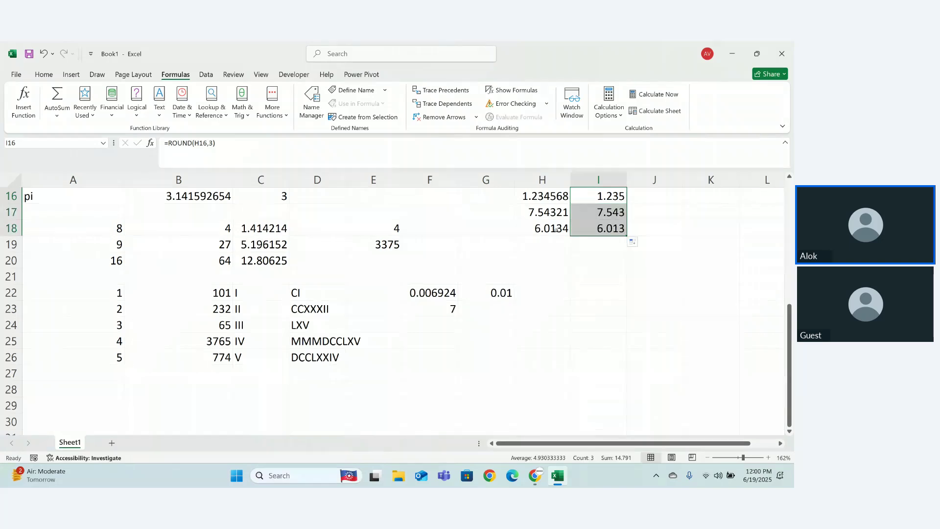
pyautogui.click(598, 260)
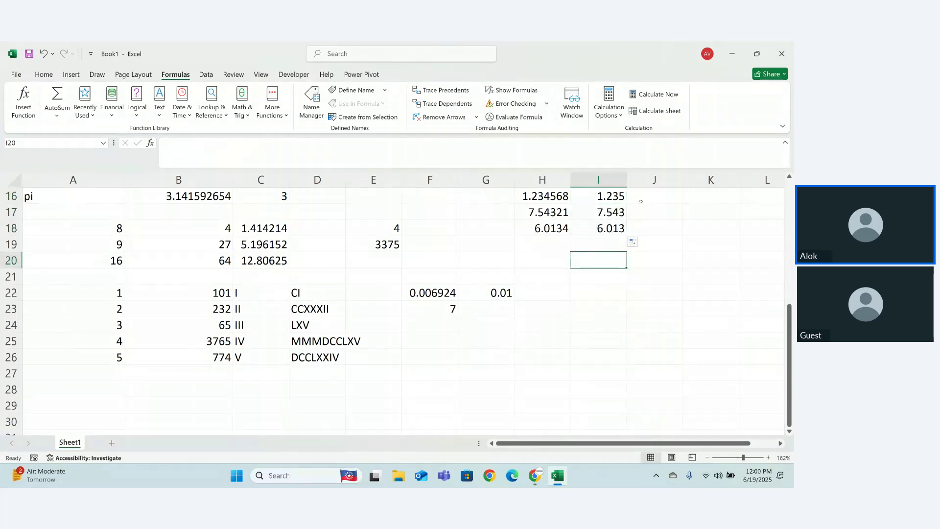
# Round the decimal in H16 up to two decimal places in J16 with =ROUNDUP(H16,2)
pyautogui.click(641, 201)
pyautogui.write('=ROUN')
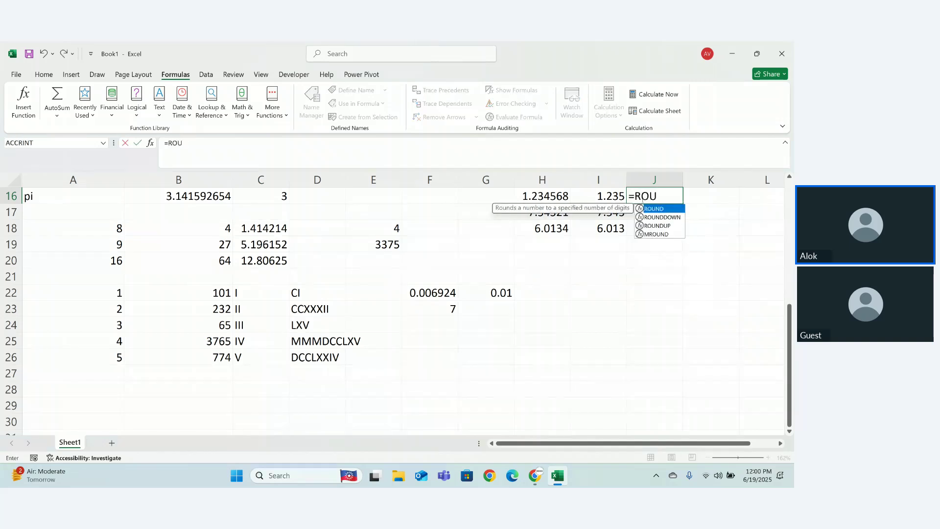
pyautogui.press('Left')
pyautogui.press('Left')
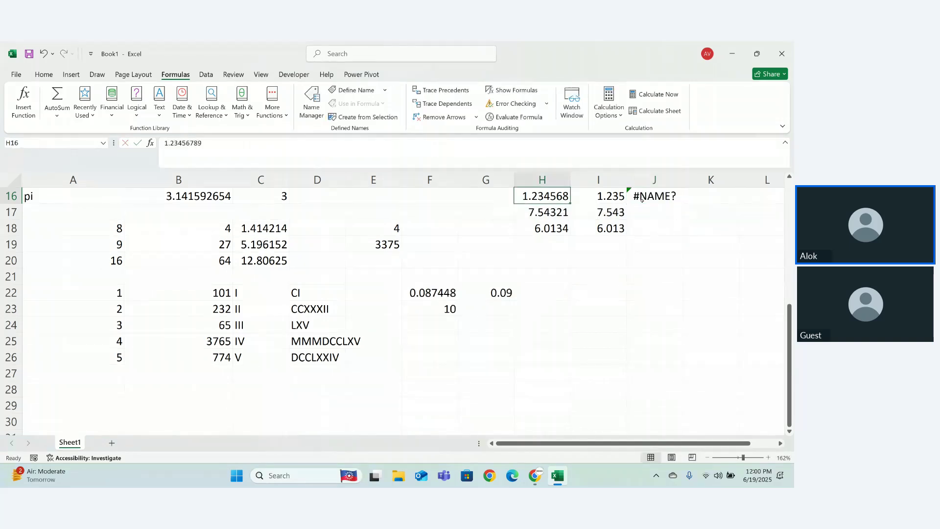
pyautogui.doubleClick(642, 199)
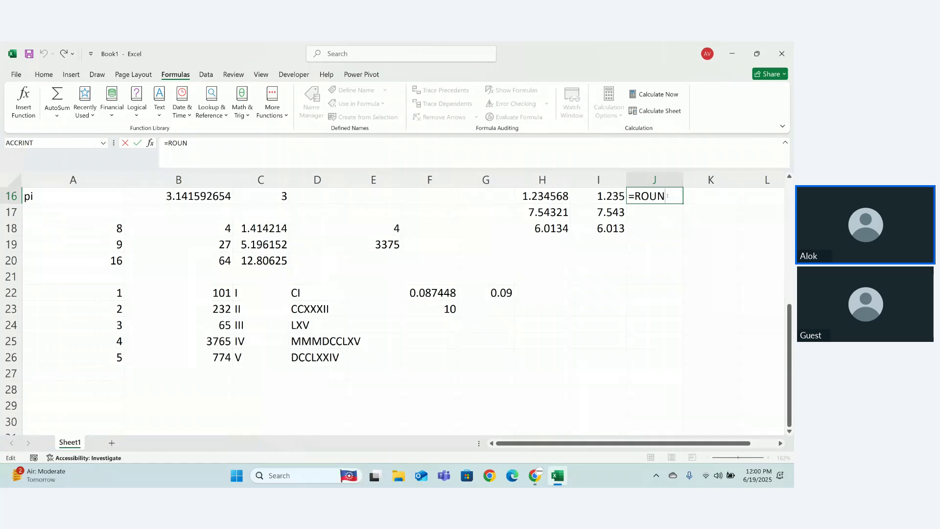
pyautogui.write('D')
pyautogui.press('Down')
pyautogui.press('Down')
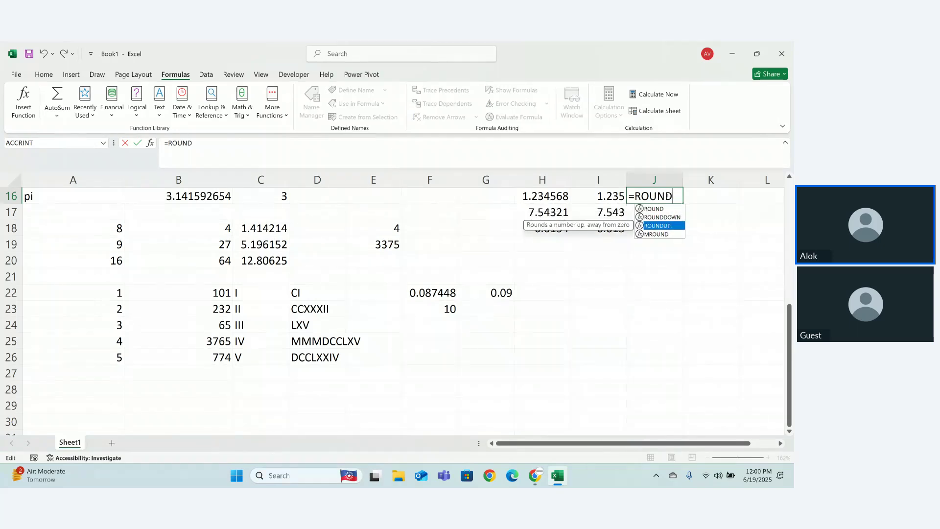
pyautogui.press('Tab')
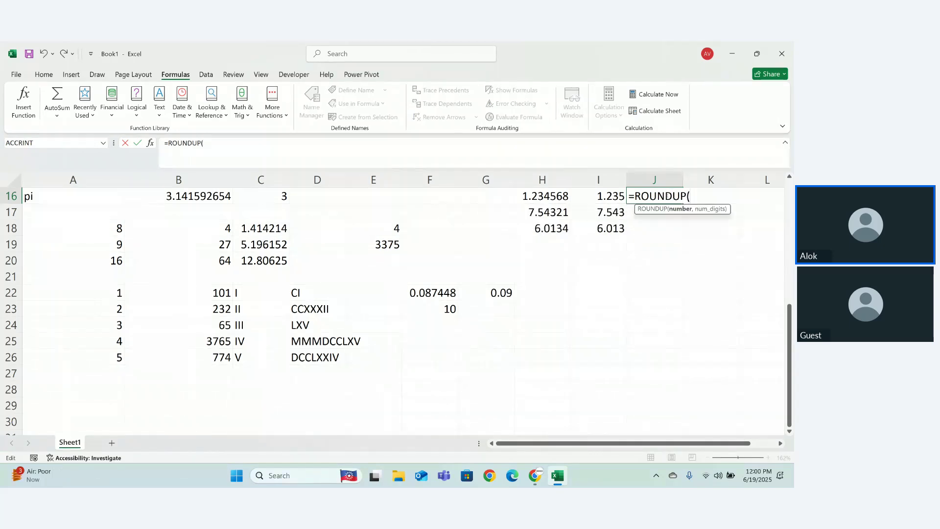
pyautogui.press('BackSpace')
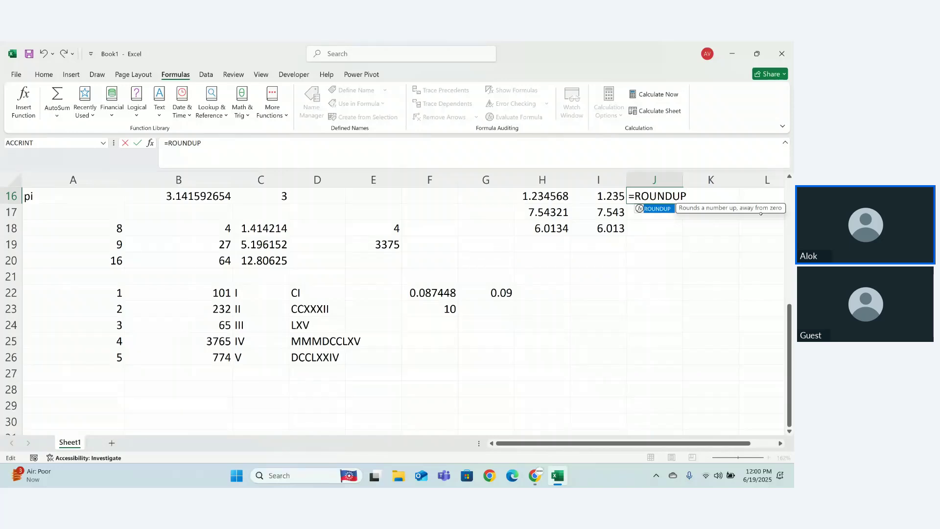
pyautogui.write('(')
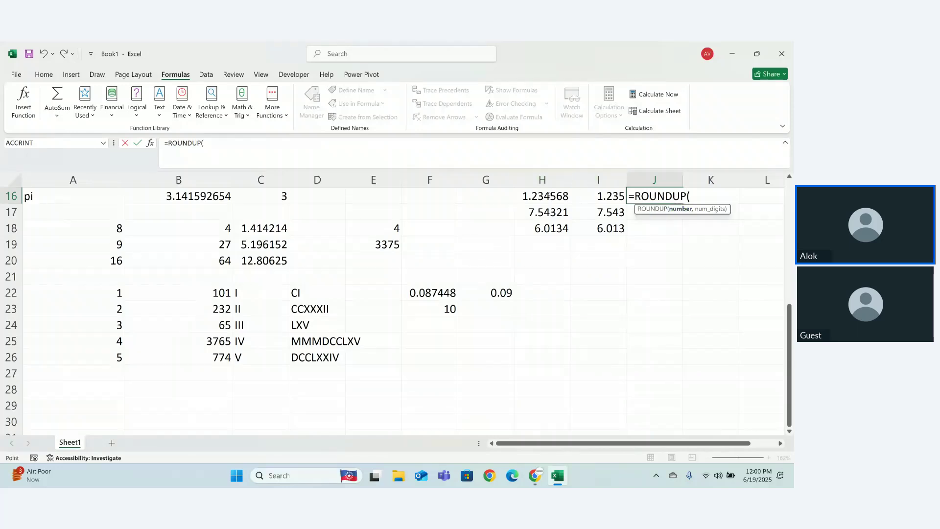
pyautogui.click(549, 194)
pyautogui.write(',')
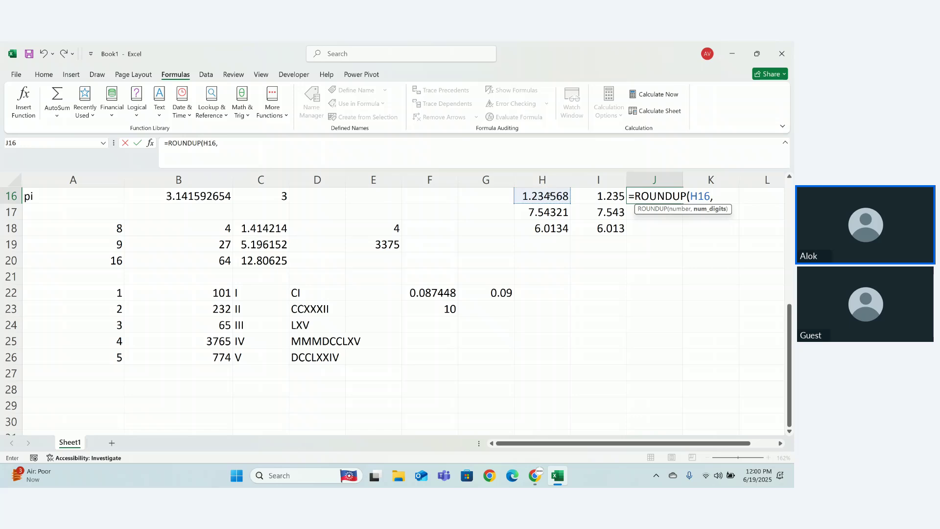
pyautogui.write('2)')
pyautogui.press('Return')
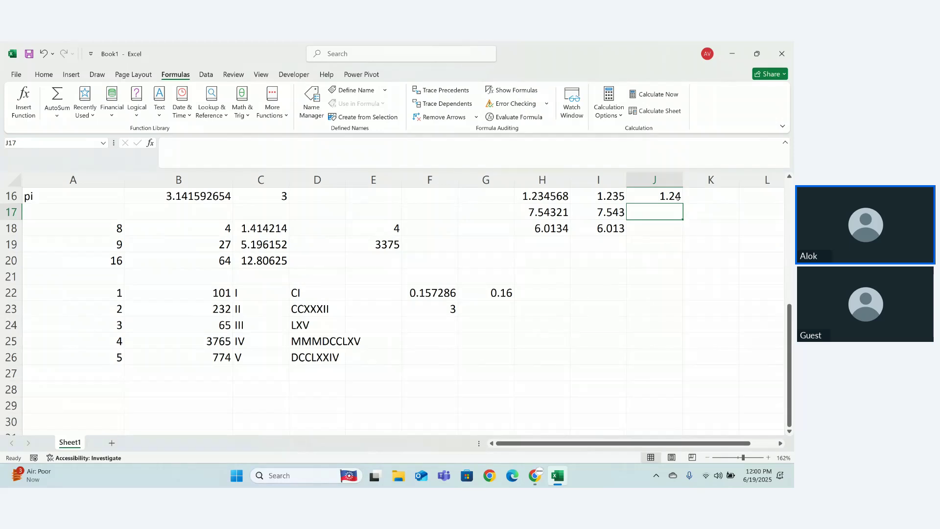
# Fill the ROUNDUP formula from J16 down through J18
pyautogui.press('Up')
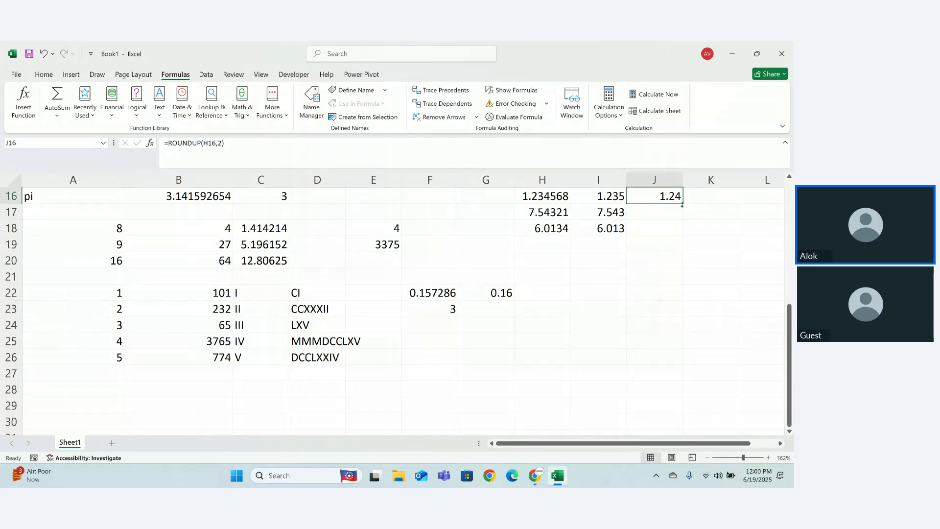
pyautogui.moveTo(684, 214); pyautogui.dragTo(683, 216)
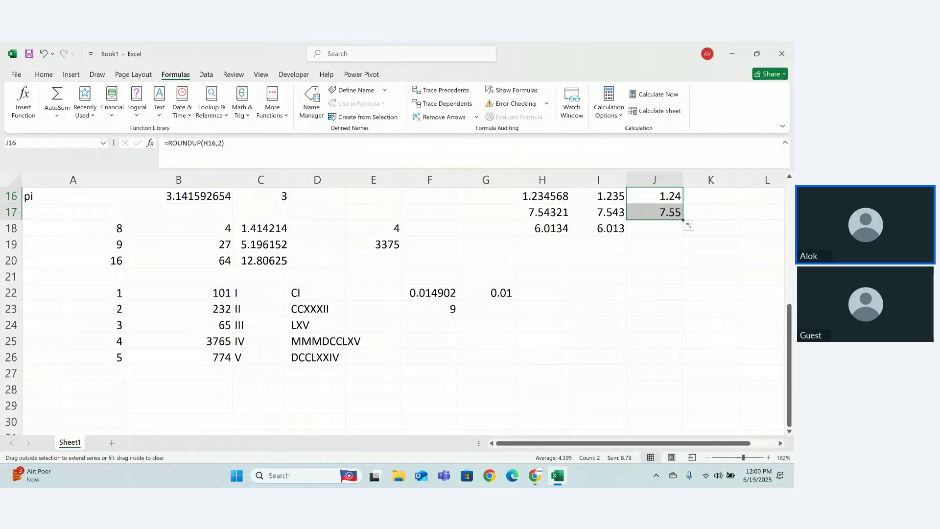
pyautogui.moveTo(683, 221); pyautogui.dragTo(684, 234)
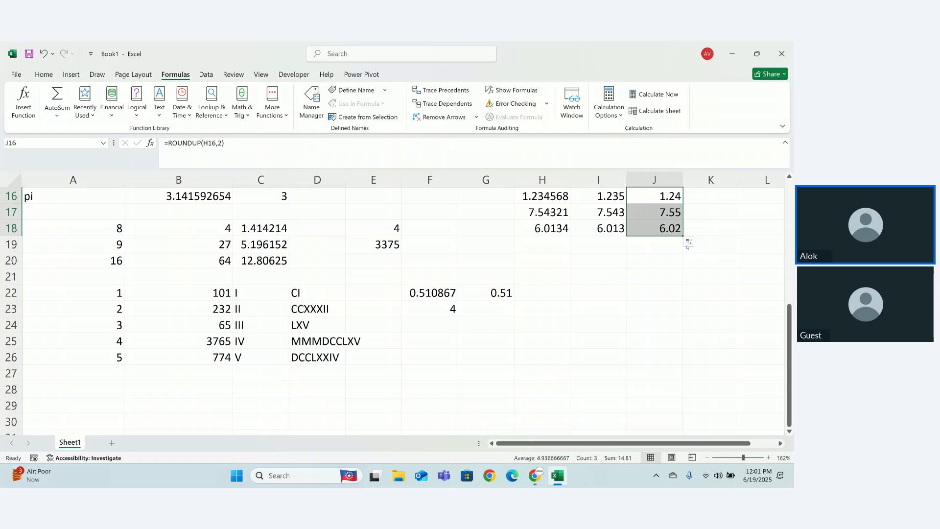
pyautogui.click(695, 260)
# Round H16 down to three decimal places in K16 with =ROUNDDOWN(H16,3) and fill the formula down through K18
pyautogui.click(700, 199)
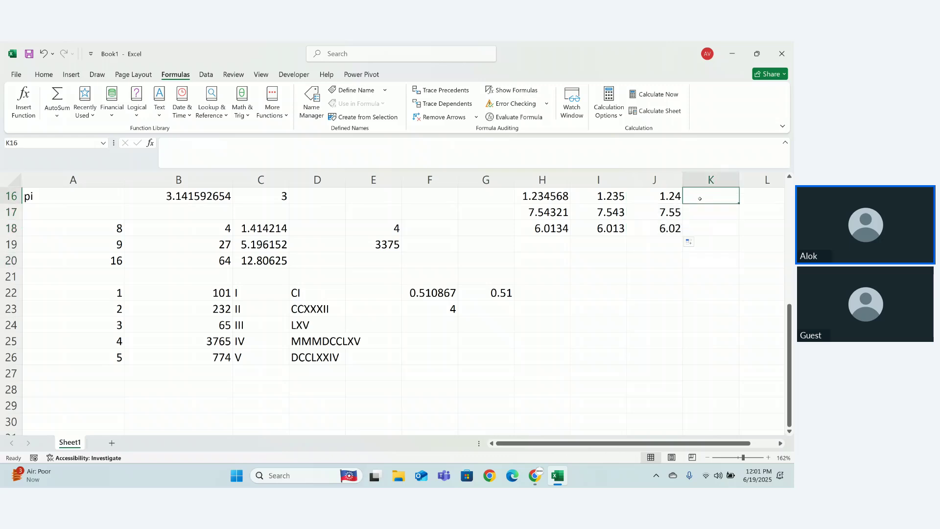
pyautogui.write('=ROUND')
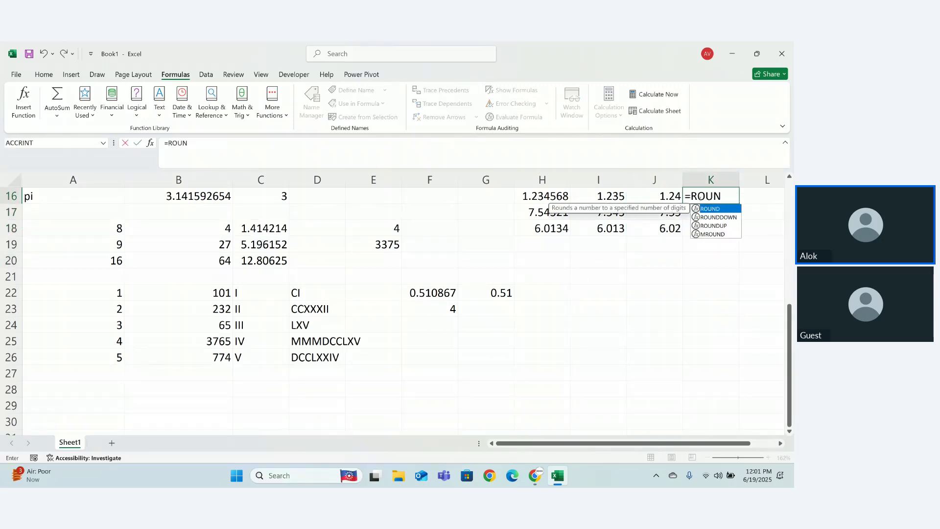
pyautogui.press('Down')
pyautogui.press('Down')
pyautogui.press('Down')
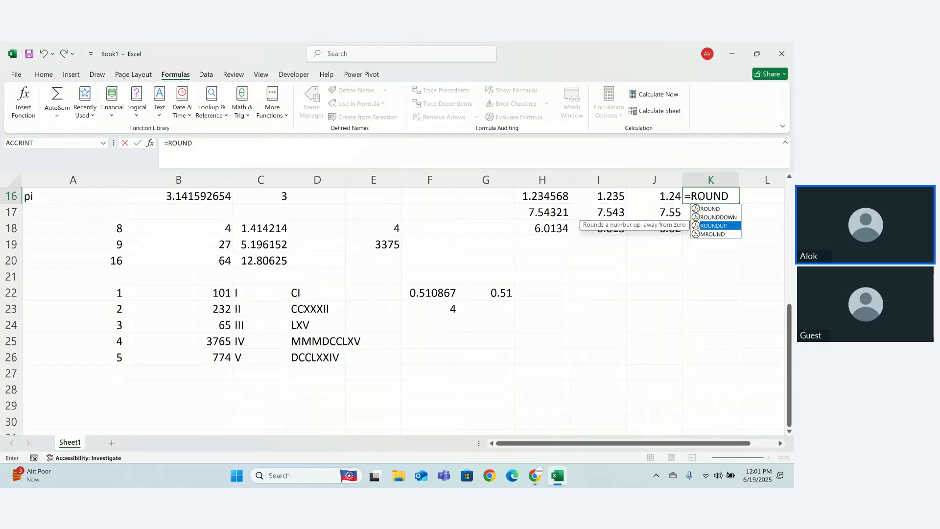
pyautogui.press('Up')
pyautogui.press('Up')
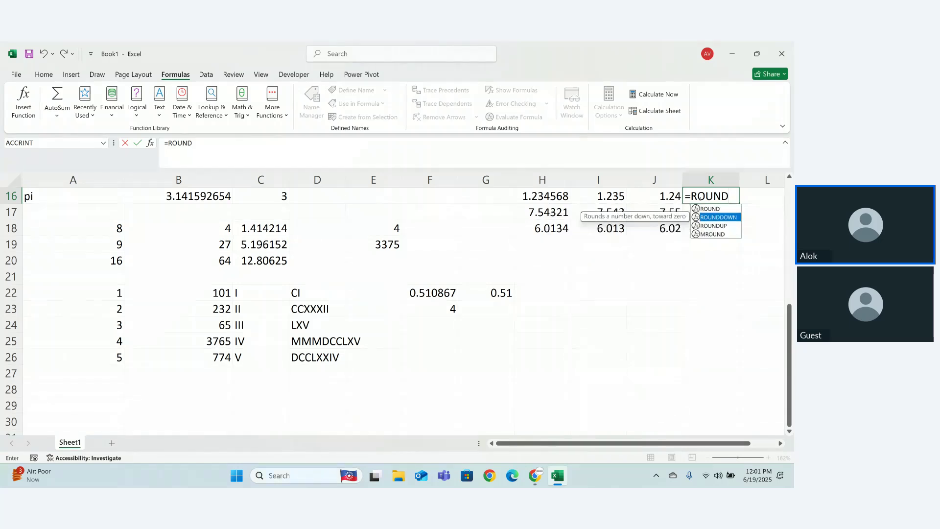
pyautogui.press('Tab')
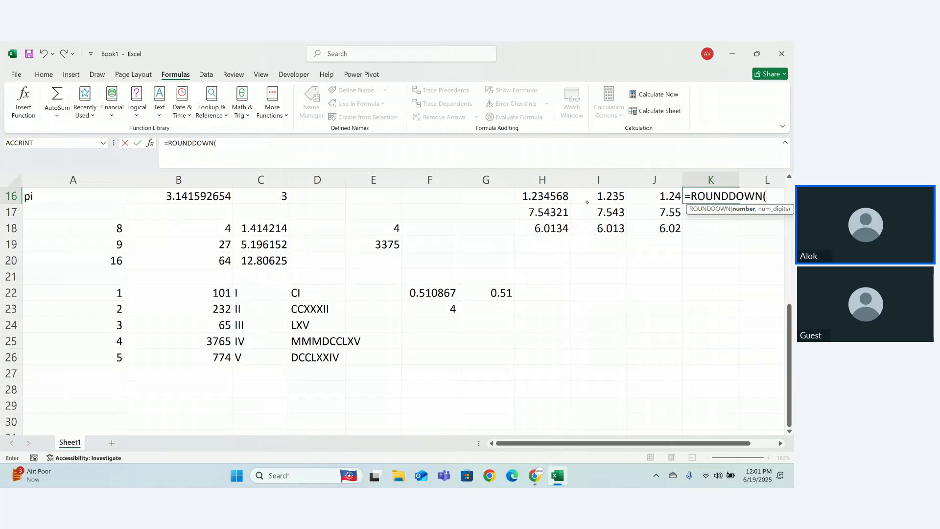
pyautogui.click(556, 197)
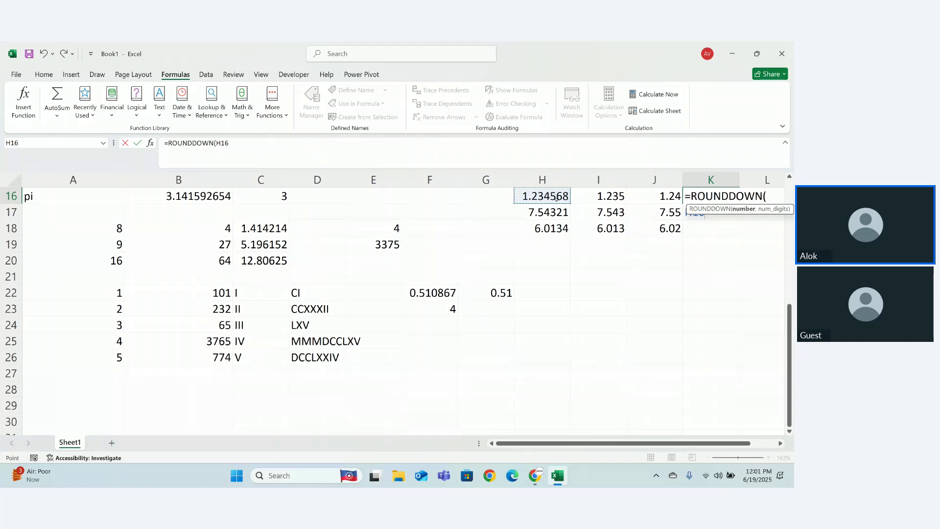
pyautogui.write(',3')
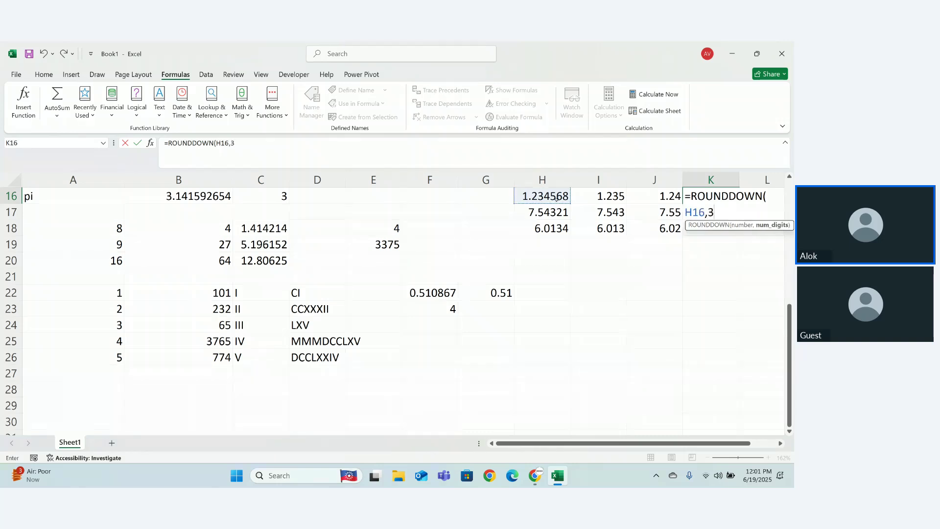
pyautogui.write(')')
pyautogui.press('Return')
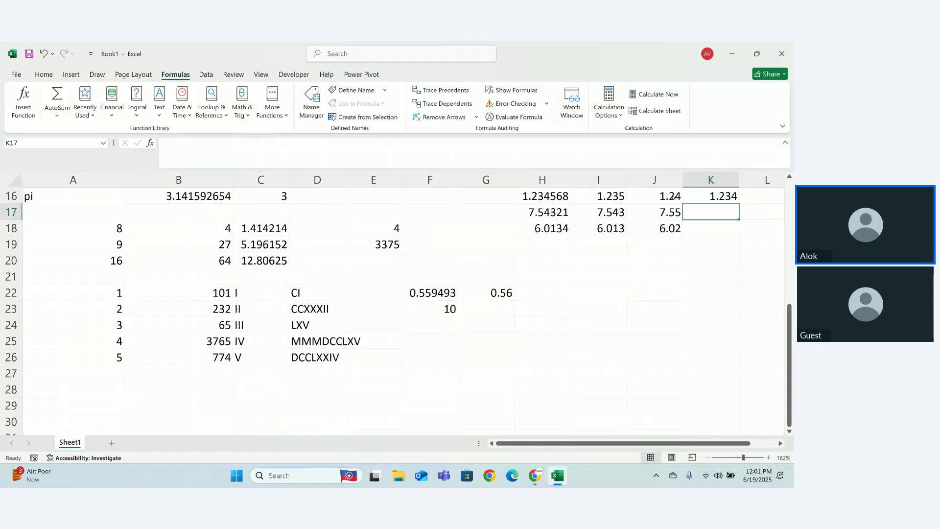
pyautogui.click(725, 198)
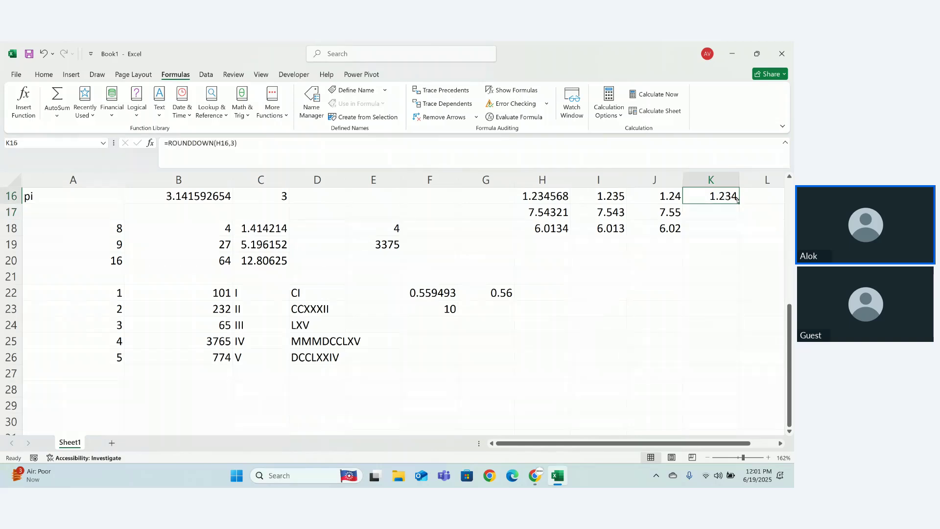
pyautogui.moveTo(736, 197); pyautogui.dragTo(738, 234)
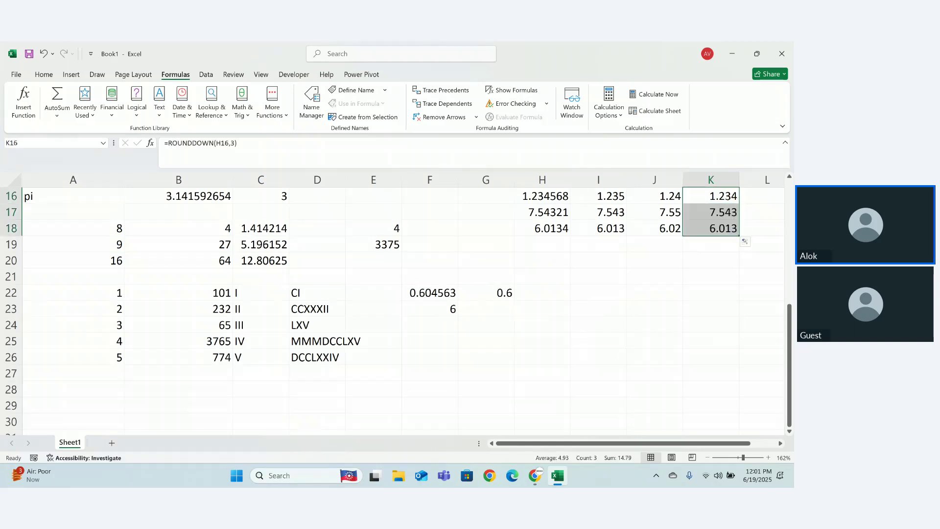
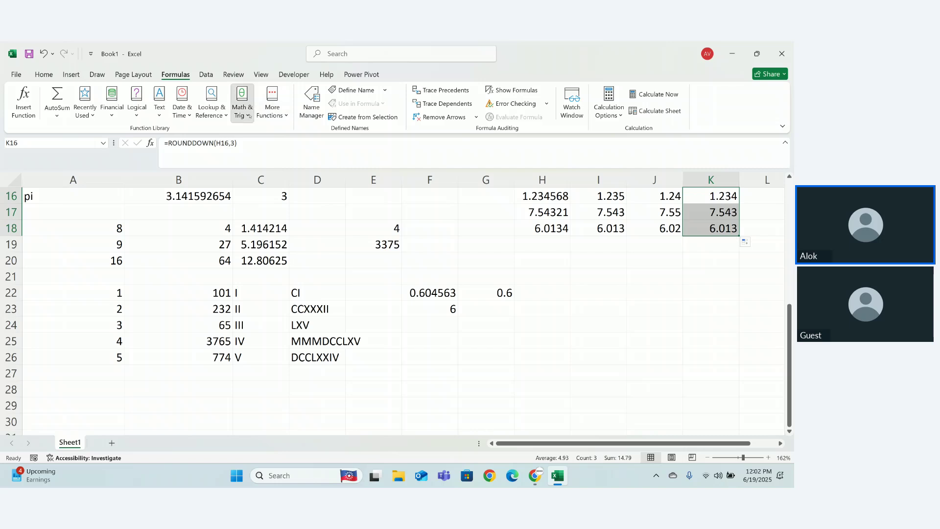
# Review the remaining Math & Trig functions, from PI and POWER through SUM, SUMIFS and TRUNC
pyautogui.click(249, 116)
pyautogui.click(317, 173)
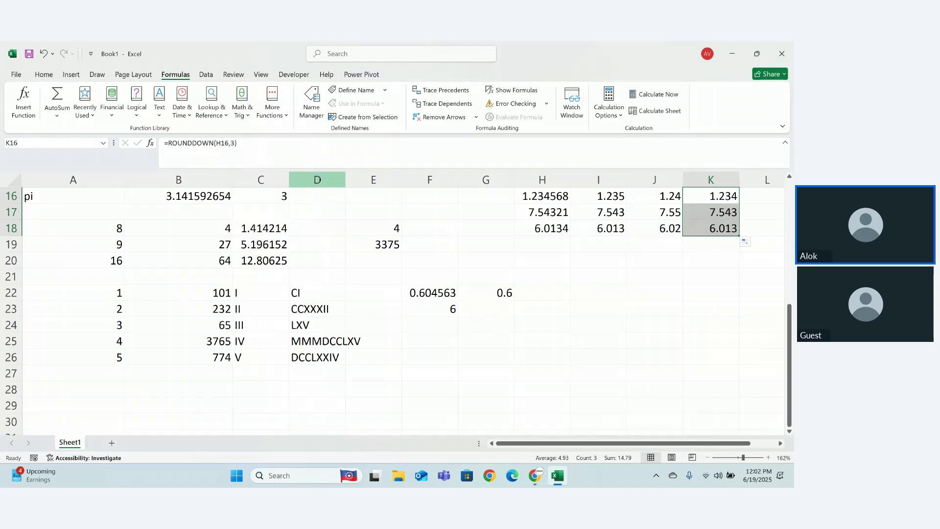
pyautogui.click(247, 115)
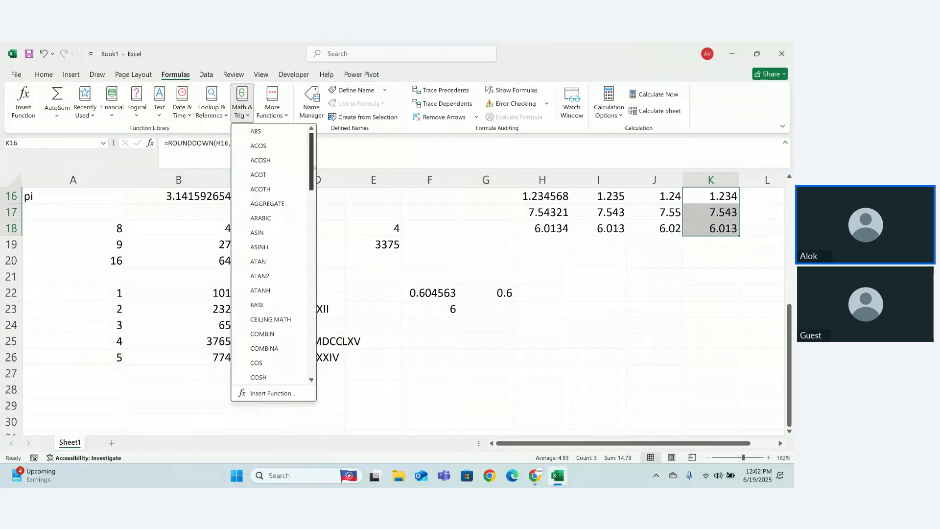
pyautogui.moveTo(313, 168); pyautogui.dragTo(319, 305)
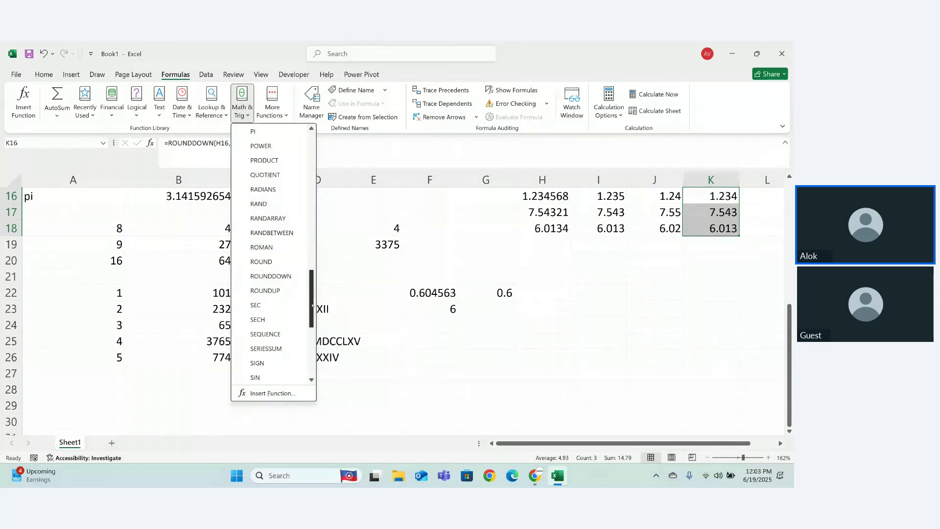
pyautogui.scroll(-4, 302, 271)
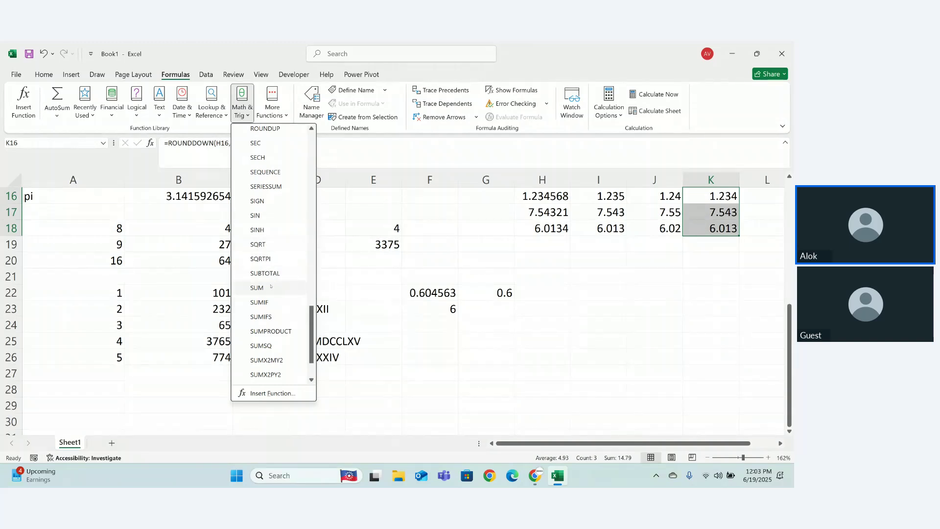
pyautogui.scroll(-1, 313, 336)
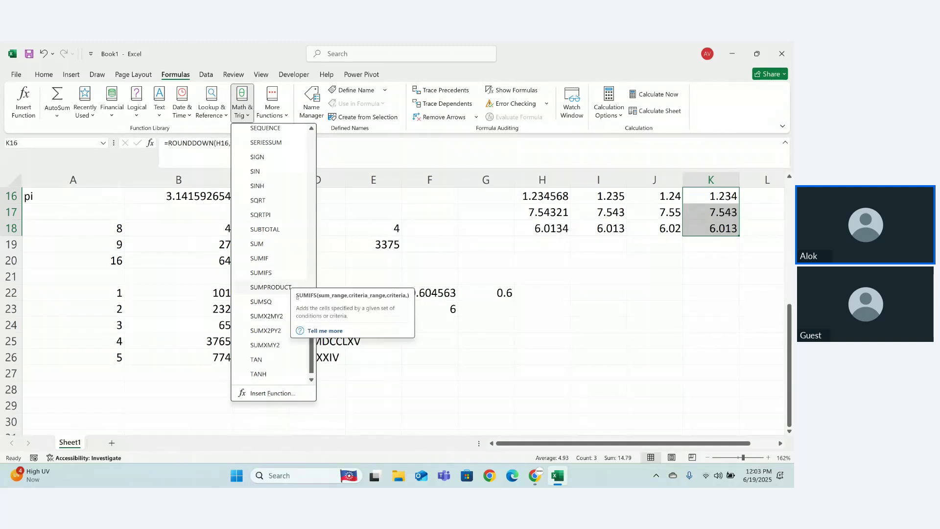
pyautogui.scroll(-1, 314, 362)
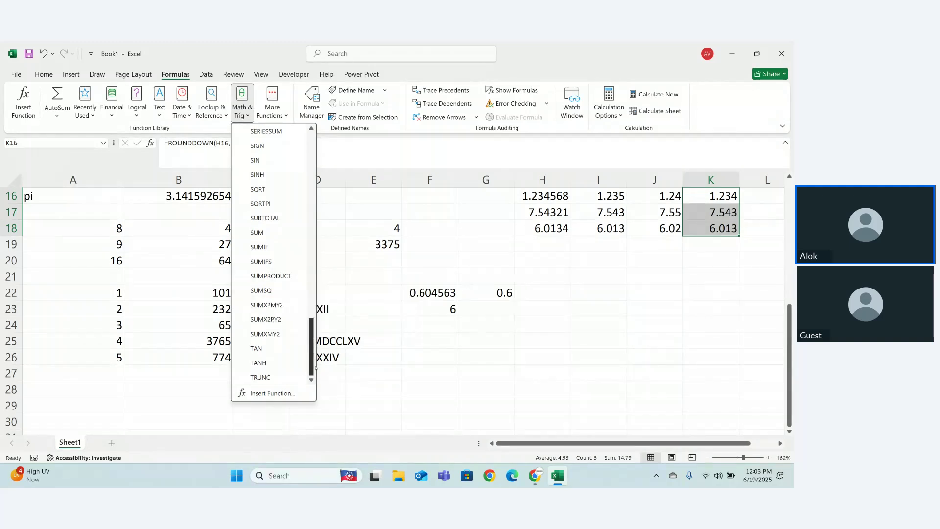
pyautogui.scroll(15, 314, 342)
pyautogui.click(361, 270)
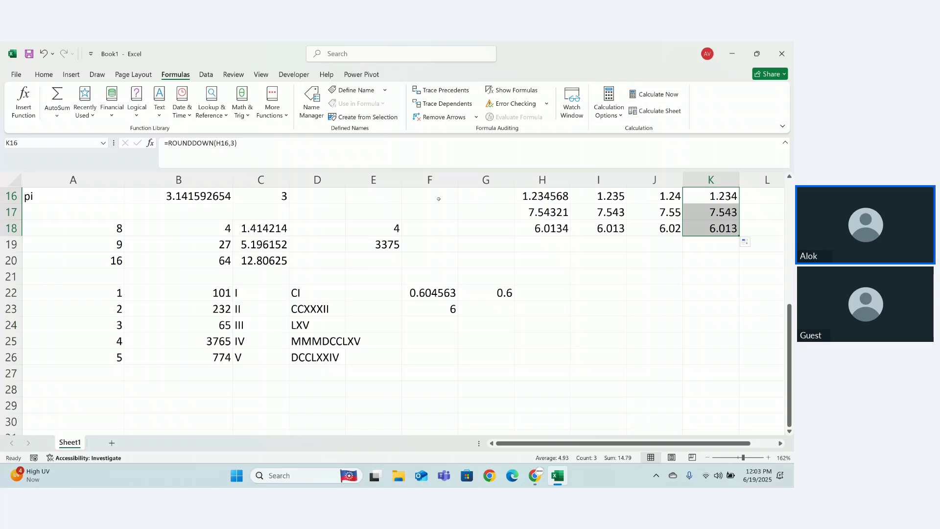
pyautogui.click(535, 277)
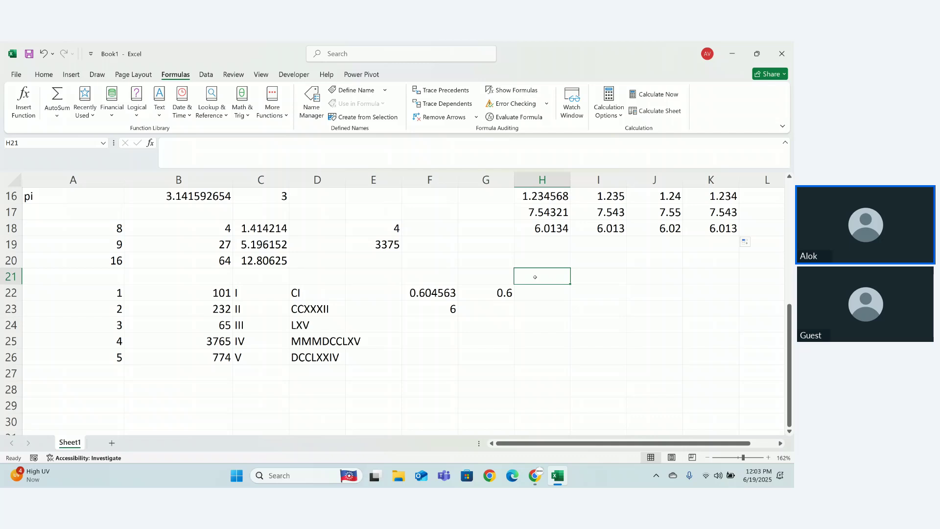
# Calculate the sine of 30 in A27 with =SIN(30) and label it SIN in B27
pyautogui.click(69, 379)
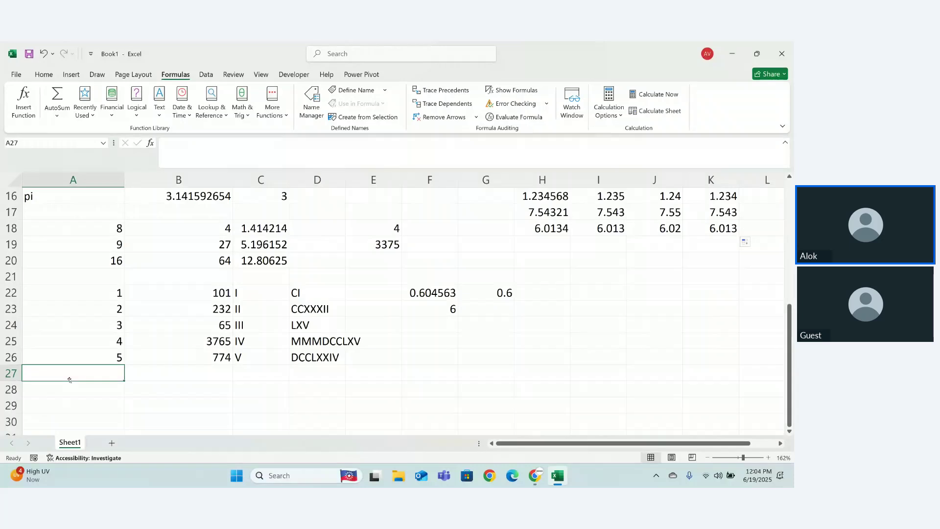
pyautogui.write('=SIN(')
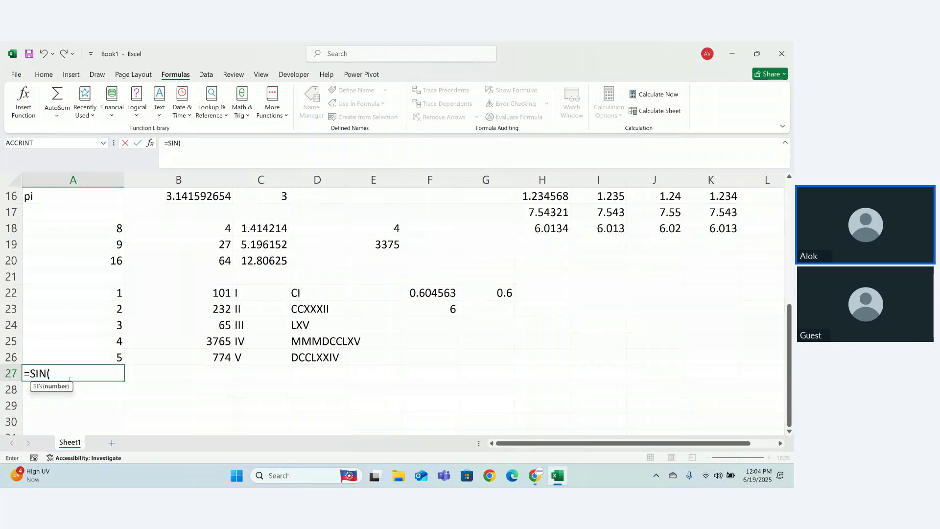
pyautogui.write('30)')
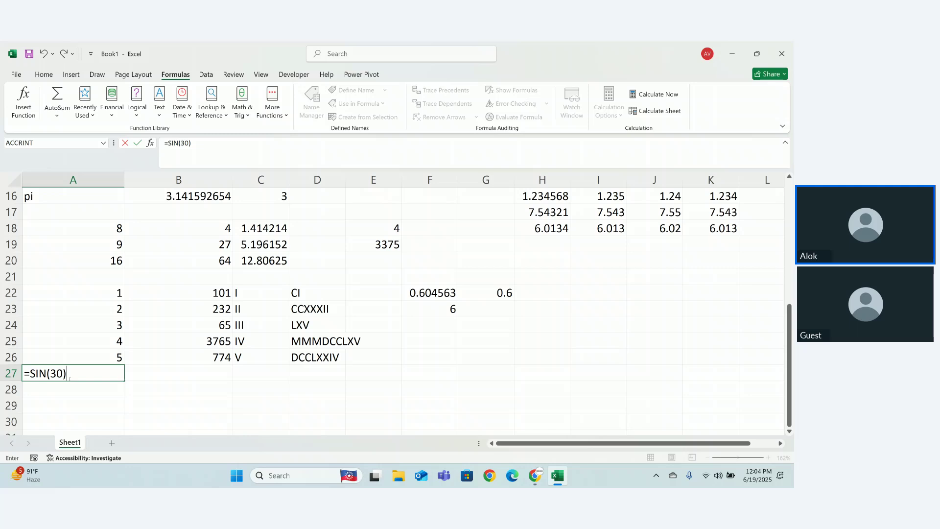
pyautogui.press('Return')
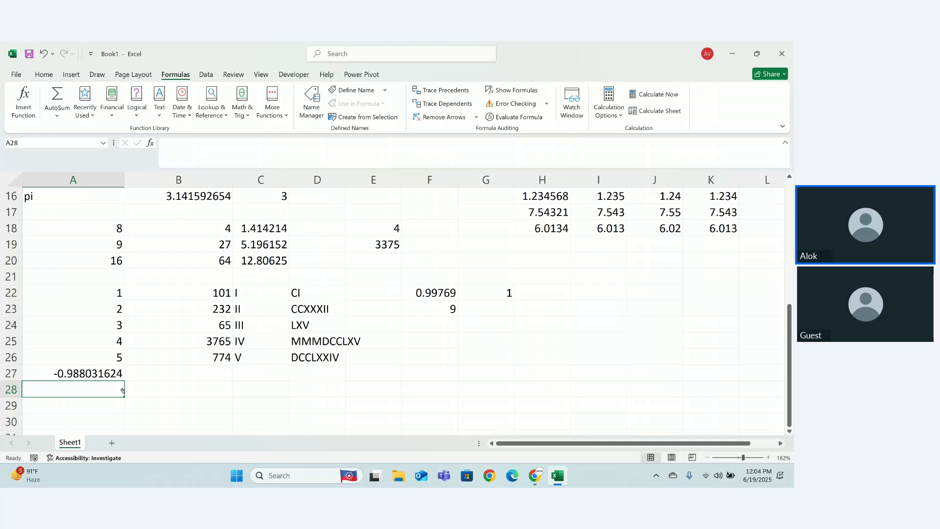
pyautogui.click(166, 373)
pyautogui.write('SIN')
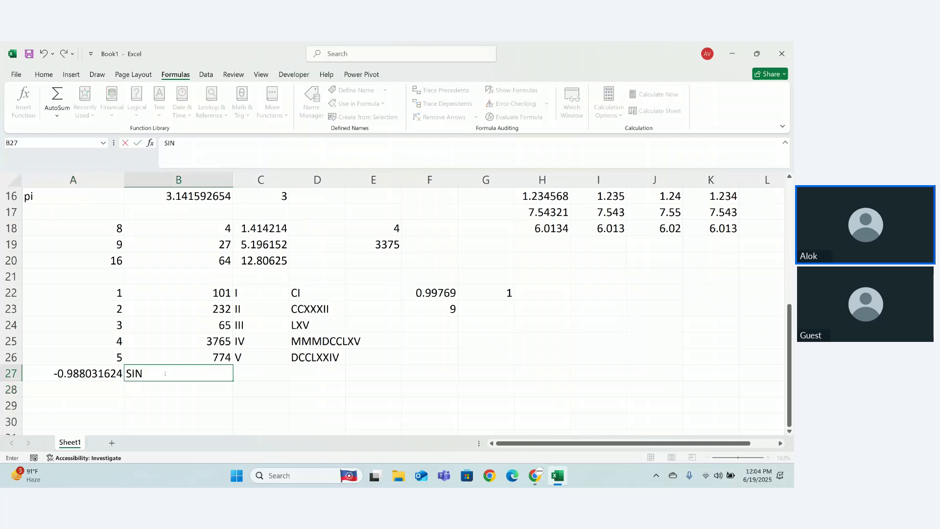
pyautogui.press('Return')
# Calculate the cosine of 60 in A28 with =COS(60)
pyautogui.click(75, 393)
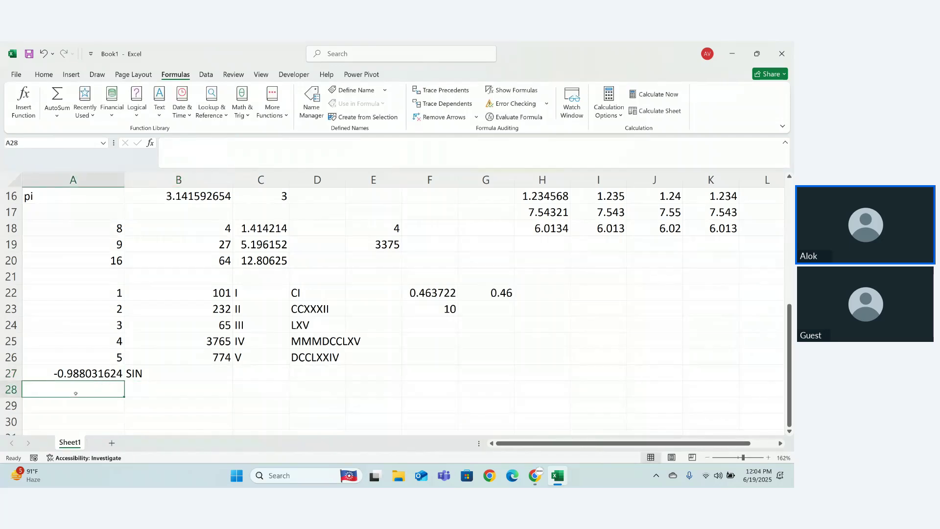
pyautogui.write('=COS(')
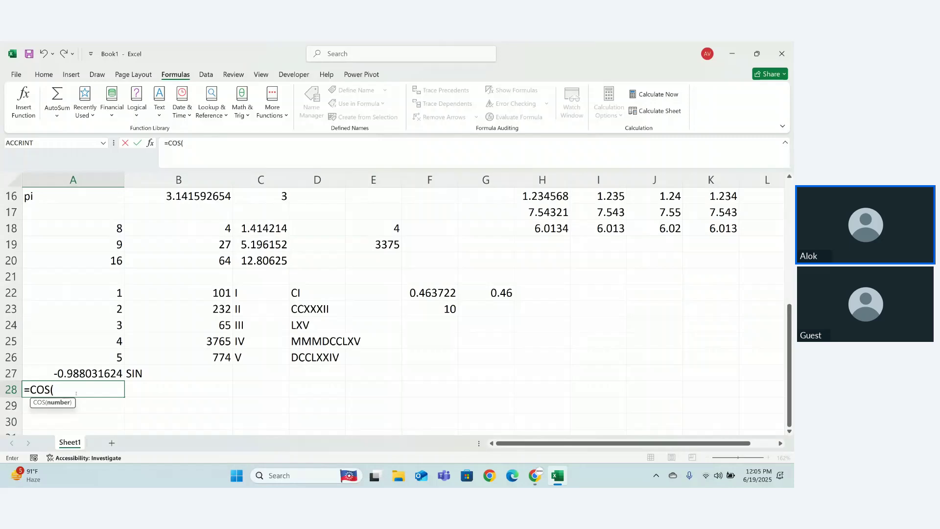
pyautogui.write('600')
pyautogui.press('BackSpace')
pyautogui.write(')')
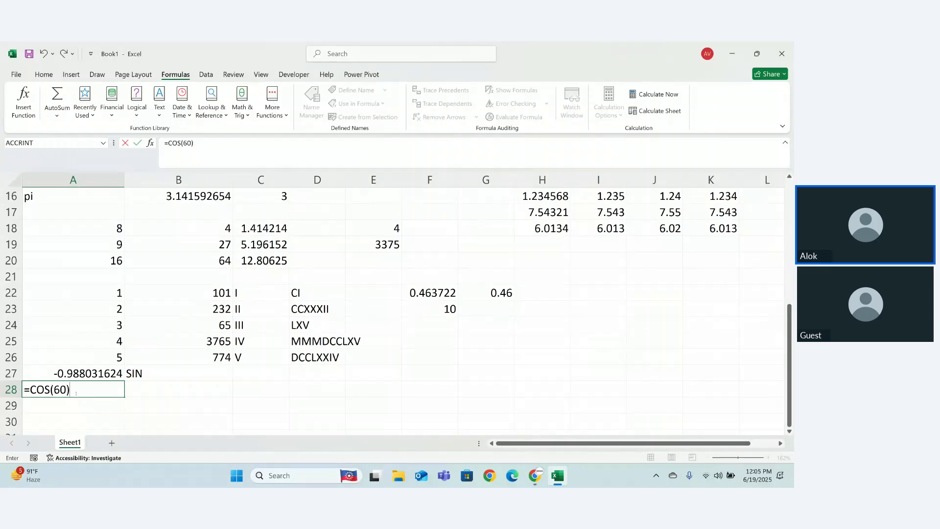
pyautogui.press('Return')
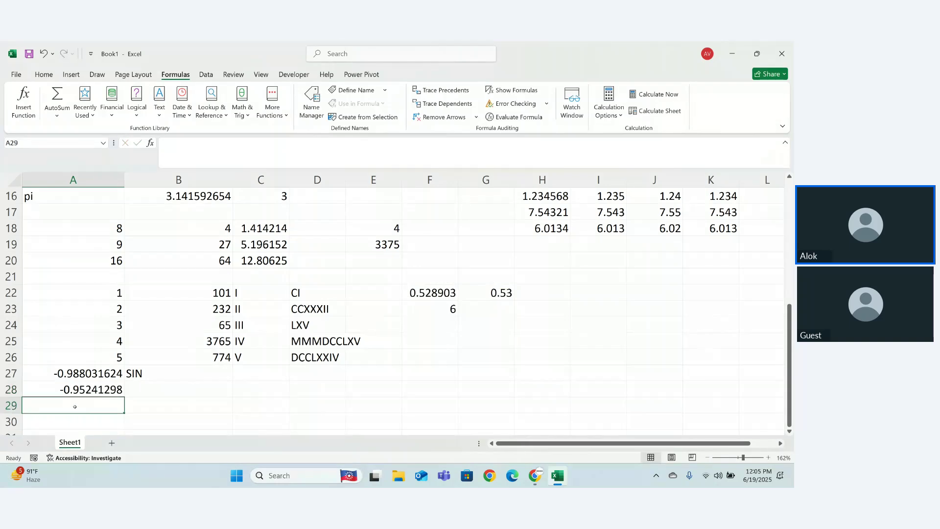
# Calculate the tangent of 20 in A29 with =TAN(20)
pyautogui.doubleClick(105, 402)
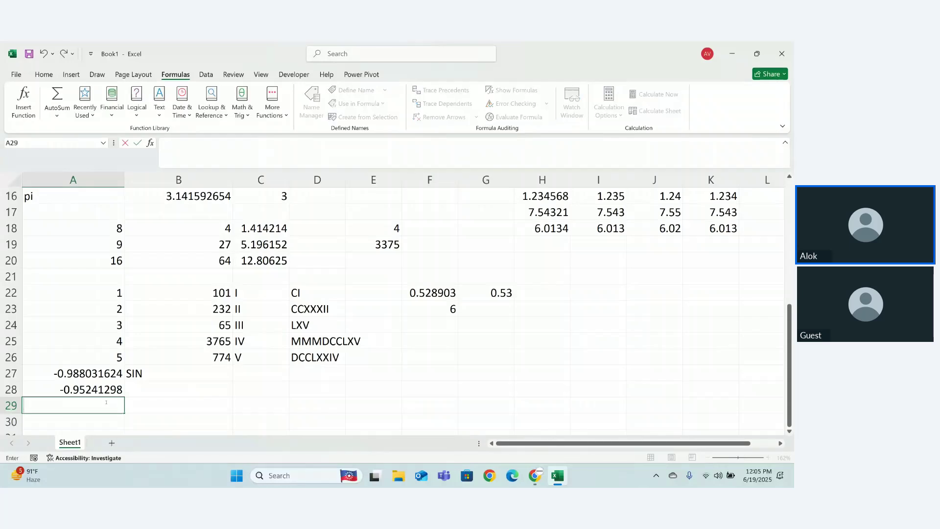
pyautogui.write('=TAN')
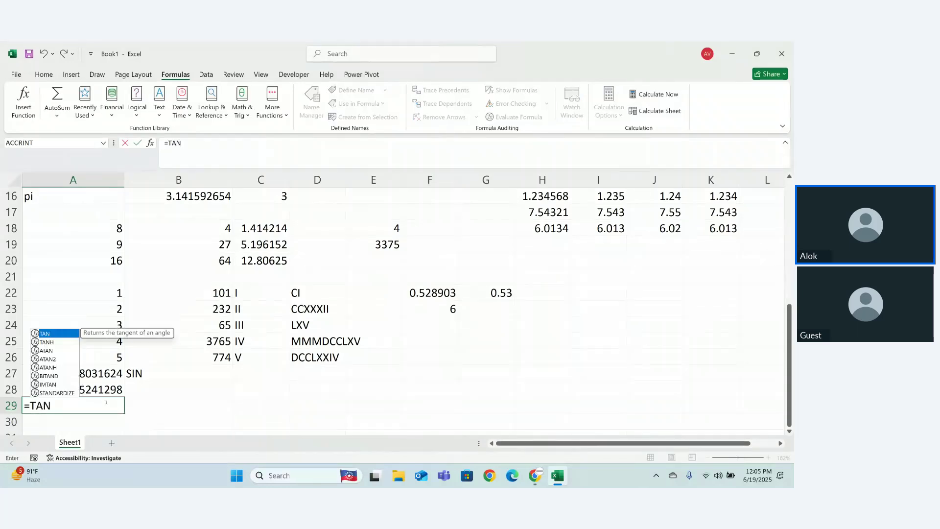
pyautogui.write('(2')
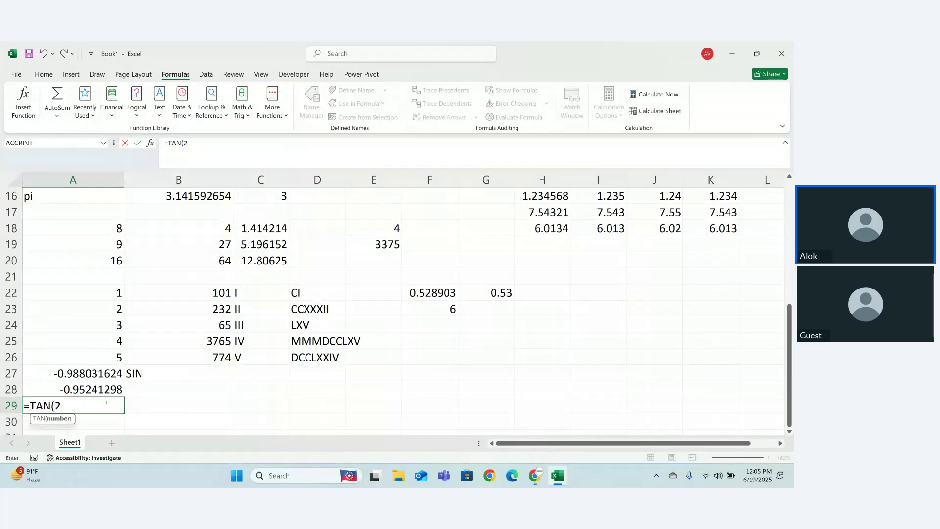
pyautogui.write('0)')
pyautogui.press('Return')
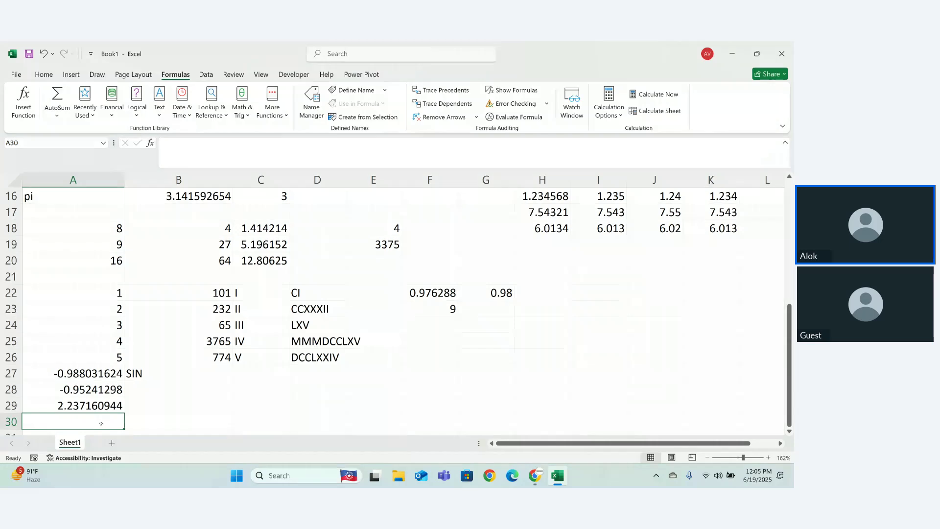
# Calculate the secant of 50 in A30 with =SEC(50)
pyautogui.write('SE')
pyautogui.press('Escape')
pyautogui.write('=SEC')
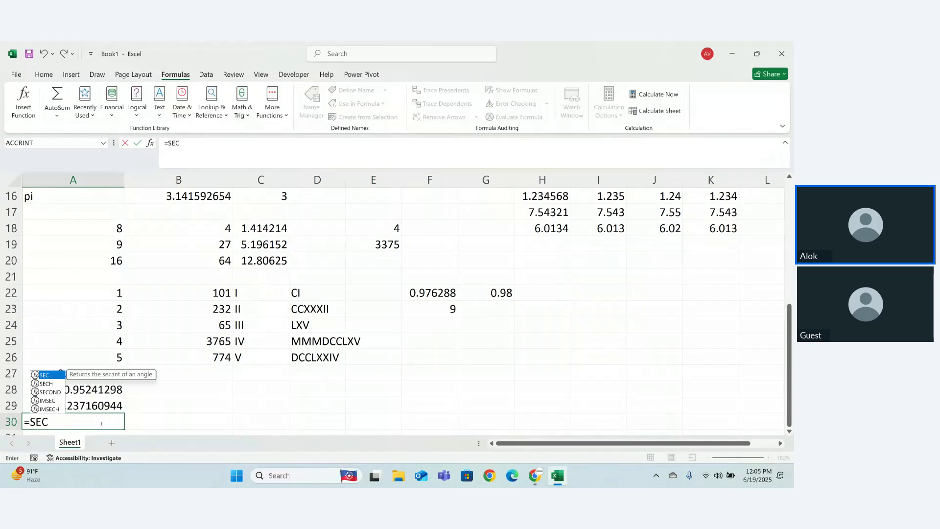
pyautogui.write('(')
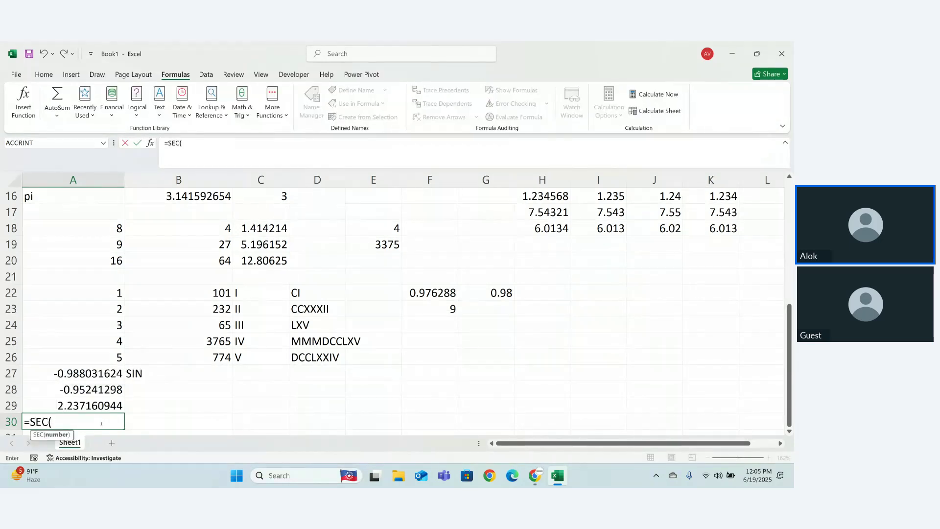
pyautogui.write('50)')
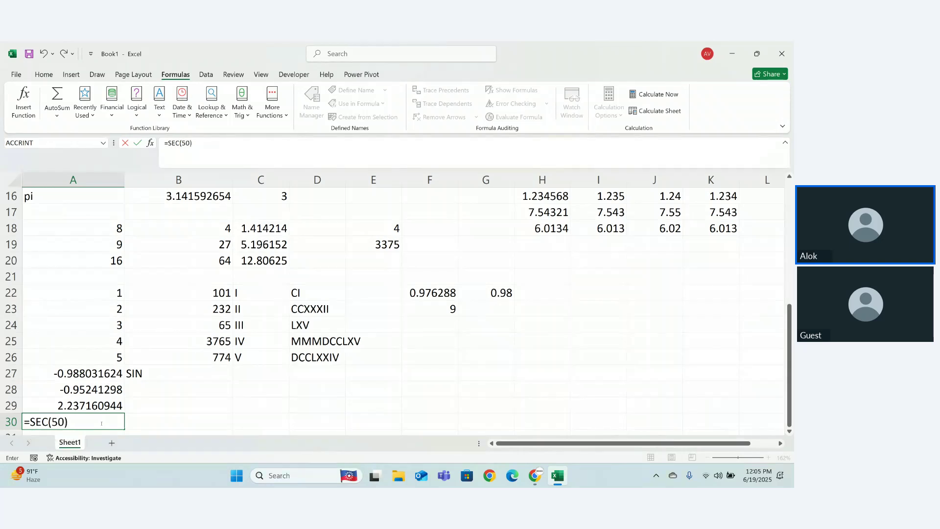
pyautogui.press('Return')
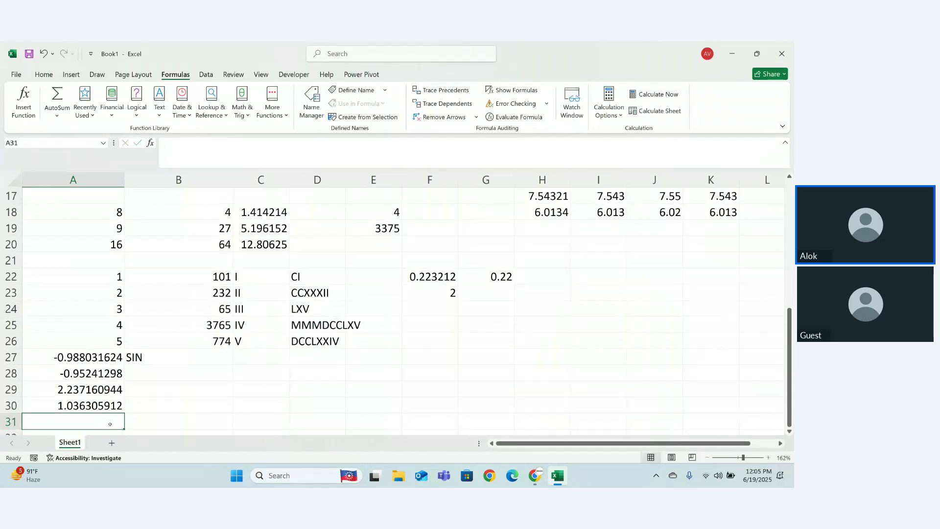
# Label the trigonometric results in B28 through B30 as COS, TAN and SEC
pyautogui.click(146, 378)
pyautogui.write('C')
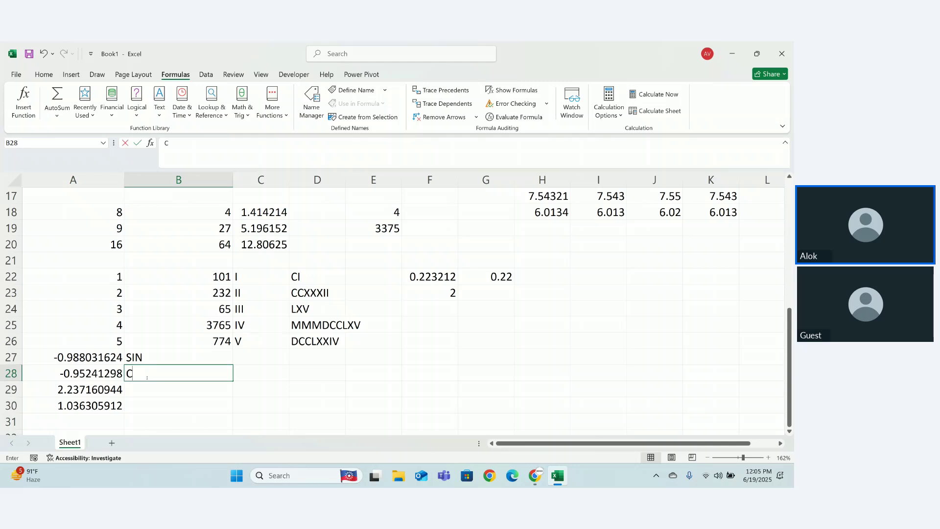
pyautogui.write('OS')
pyautogui.press('Return')
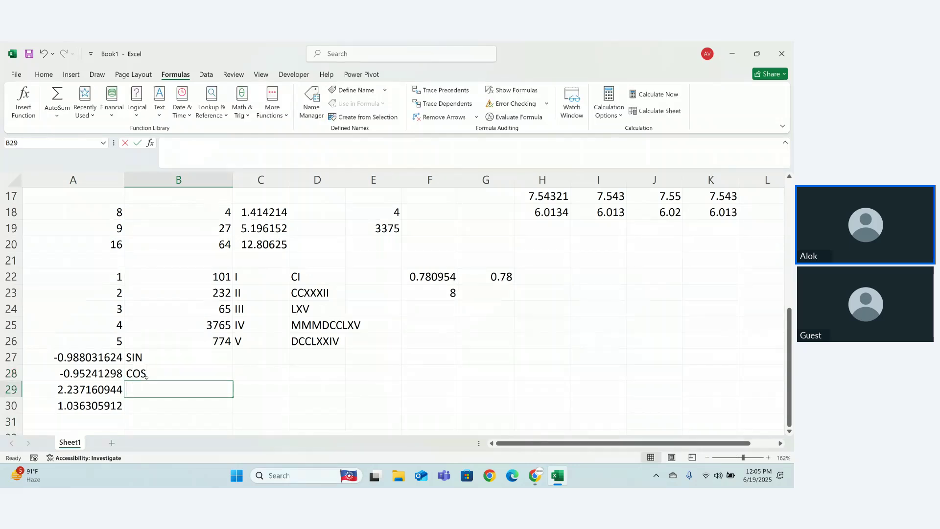
pyautogui.write('TAN')
pyautogui.press('Return')
pyautogui.write('SEC')
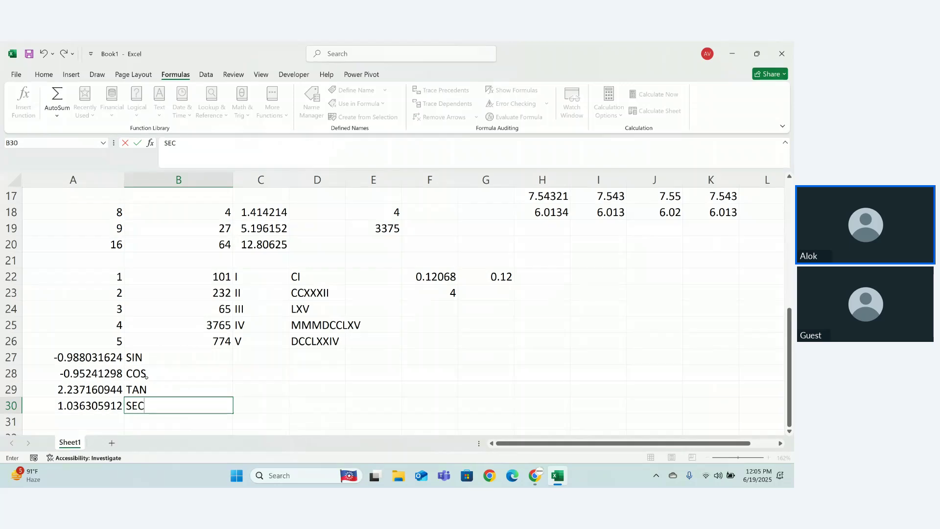
pyautogui.press('Return')
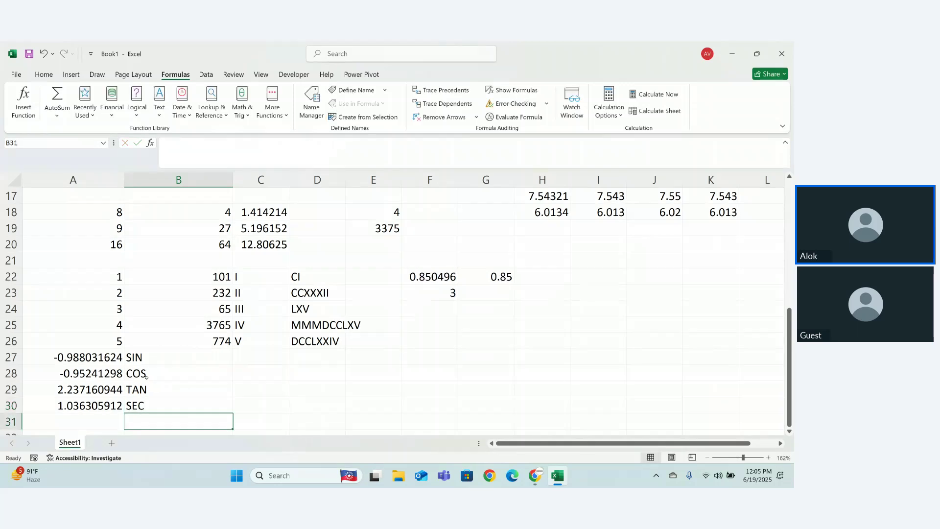
# Label the logarithm examples by entering LOG in C27
pyautogui.click(211, 355)
pyautogui.click(260, 358)
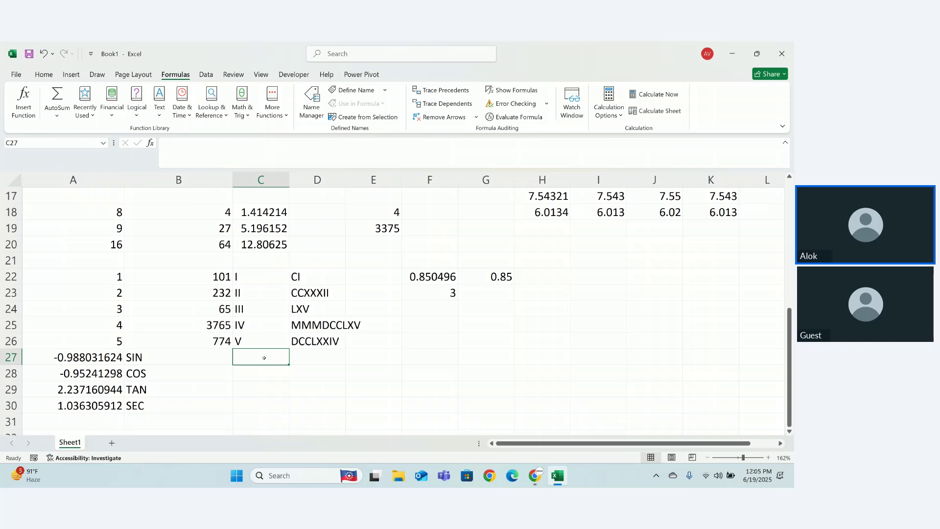
pyautogui.write('LOG')
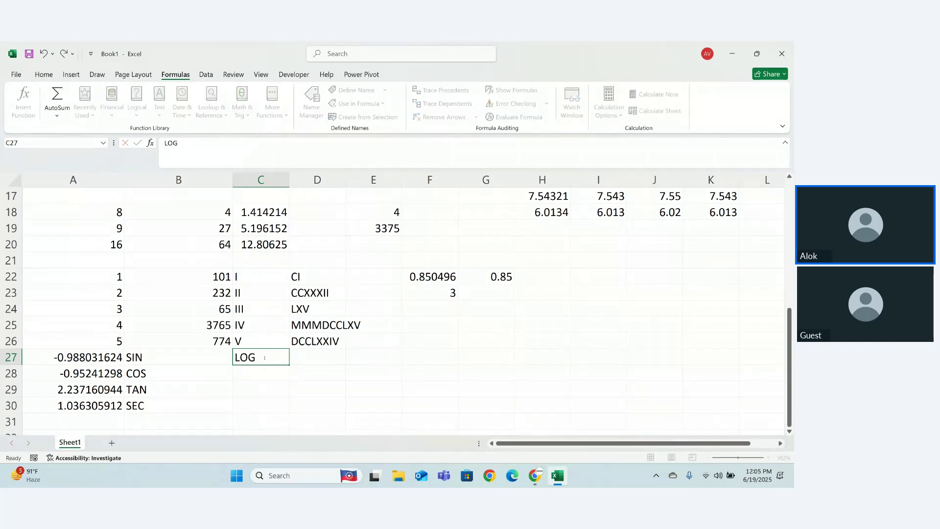
pyautogui.press('Tab')
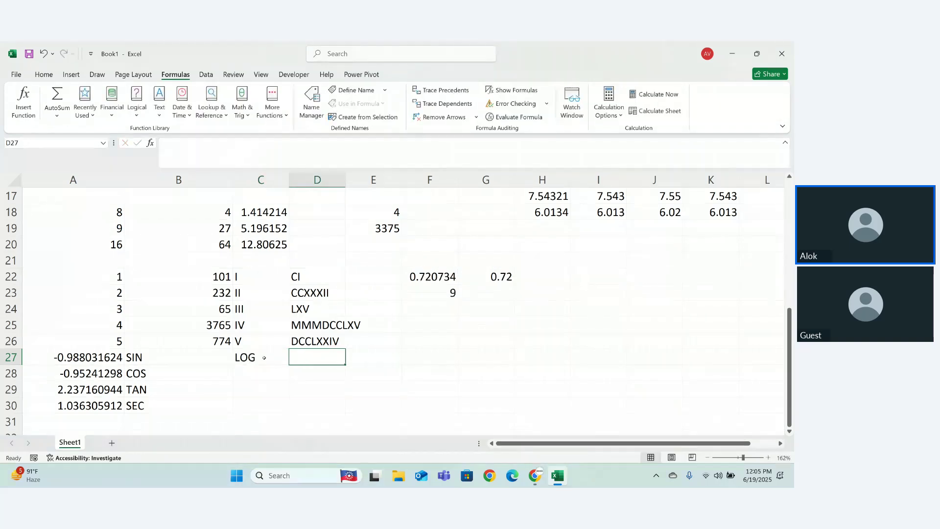
# Calculate the base-2 logarithm of the number in A22 in D27 with =LOG(A22,2)
pyautogui.write('=LO')
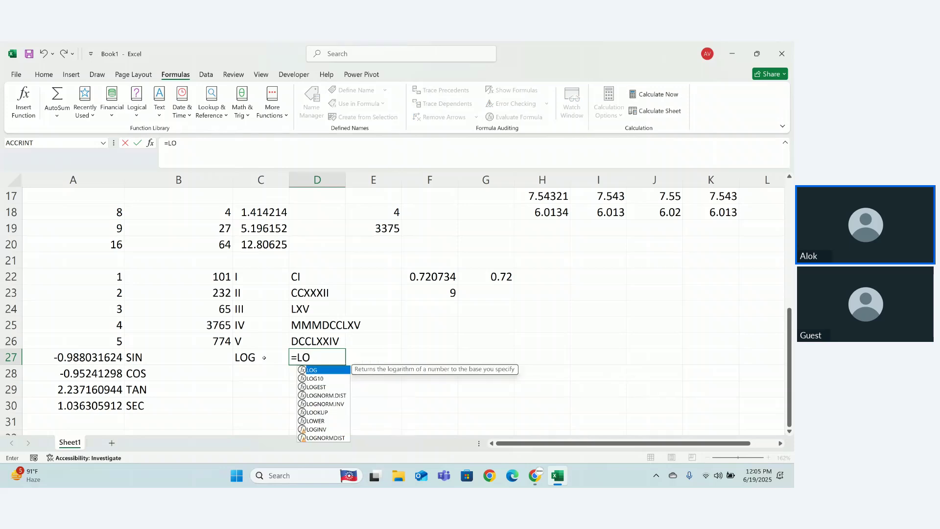
pyautogui.press('Tab')
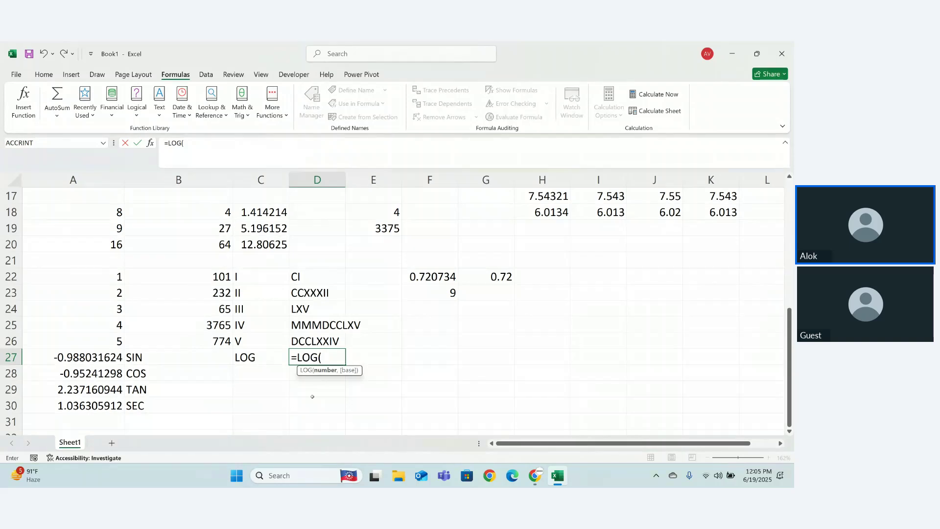
pyautogui.click(119, 277)
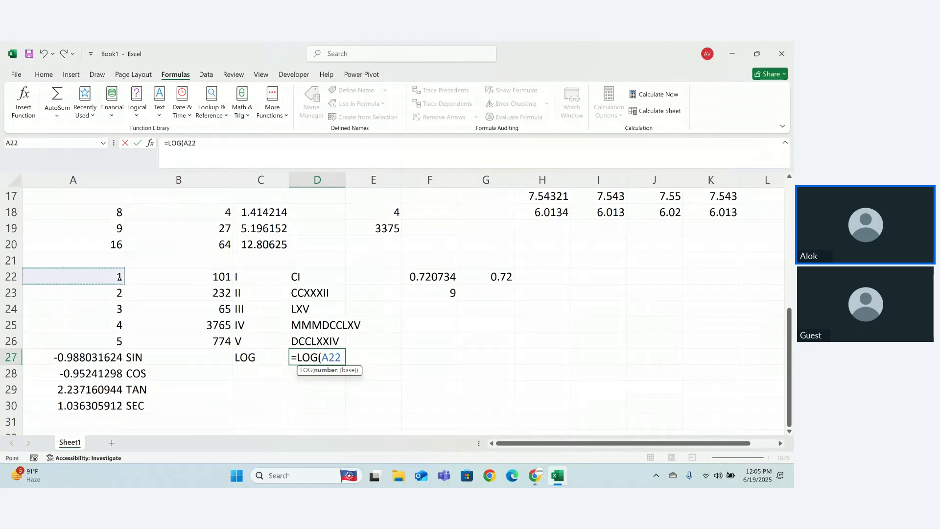
pyautogui.write(',2)')
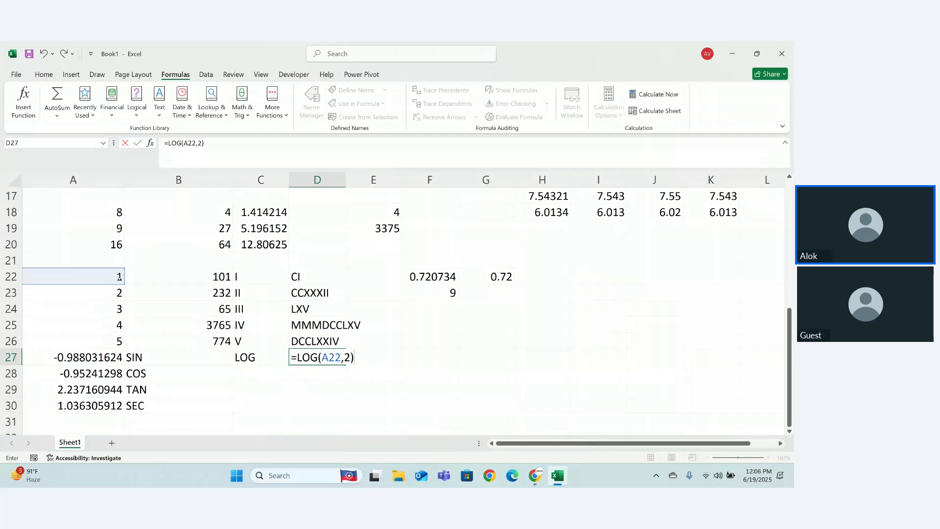
pyautogui.press('Return')
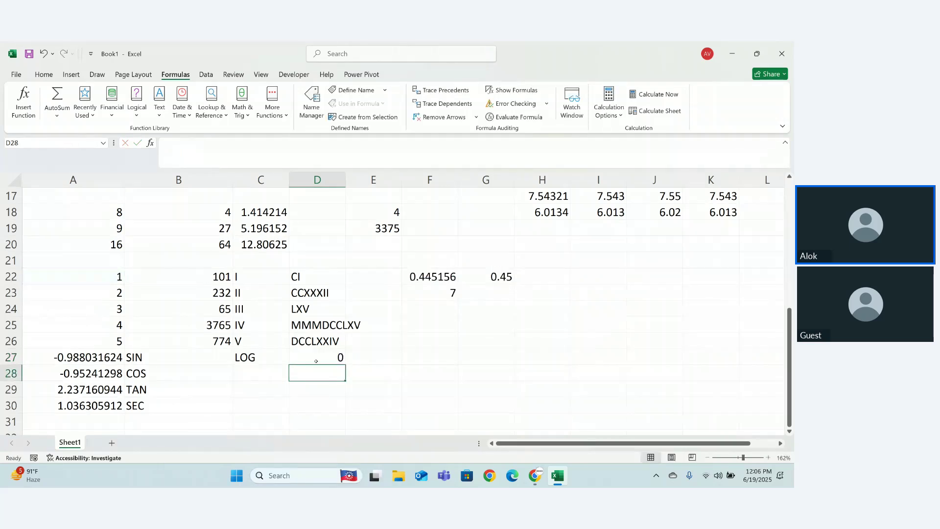
# Calculate the base-2 logarithm of 10 in D28 with =LOG(10,2)
pyautogui.write('=LOF')
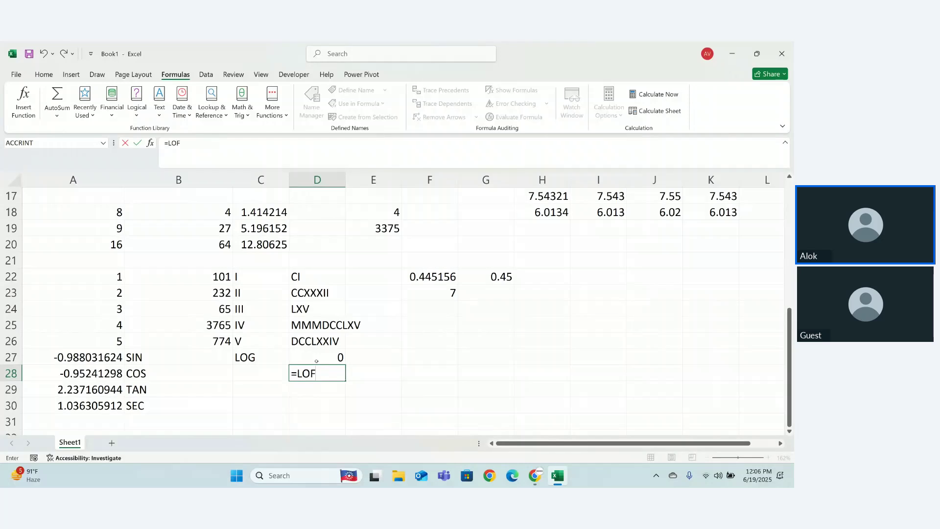
pyautogui.press('BackSpace')
pyautogui.write('G')
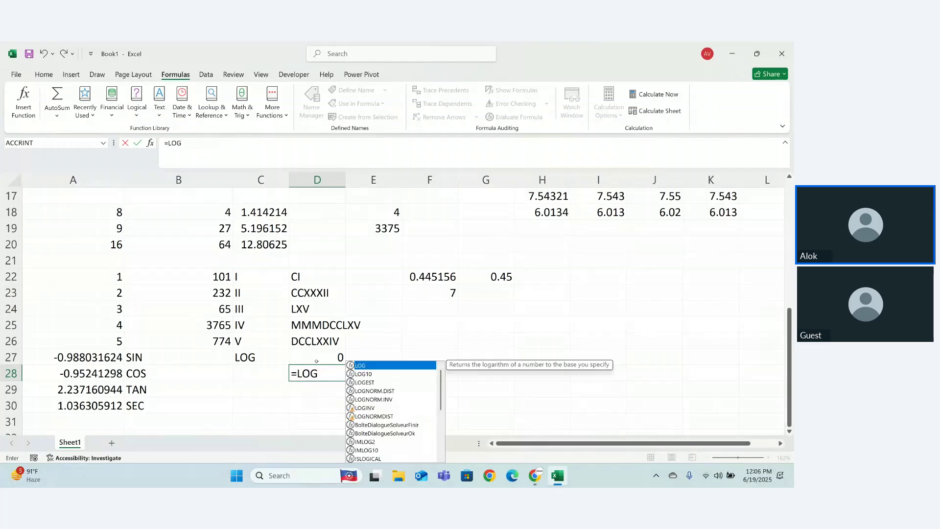
pyautogui.write('(10,2')
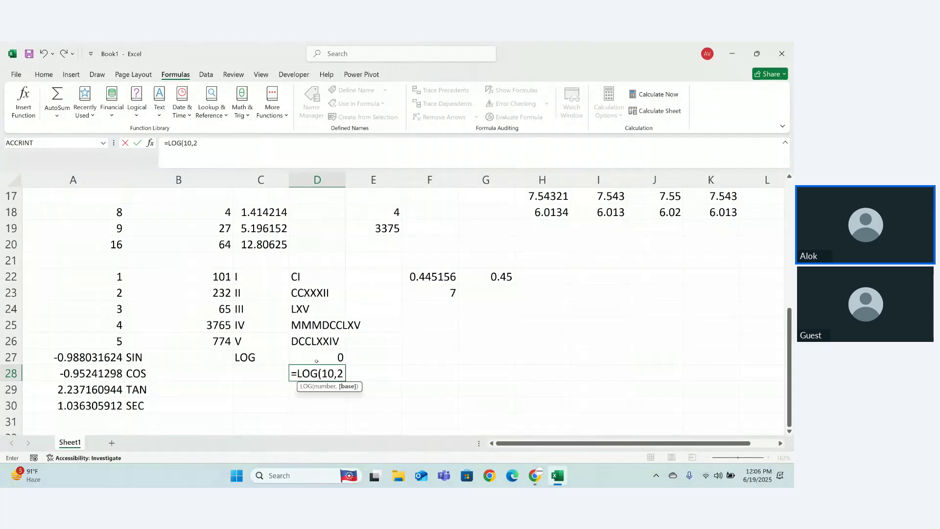
pyautogui.write(')')
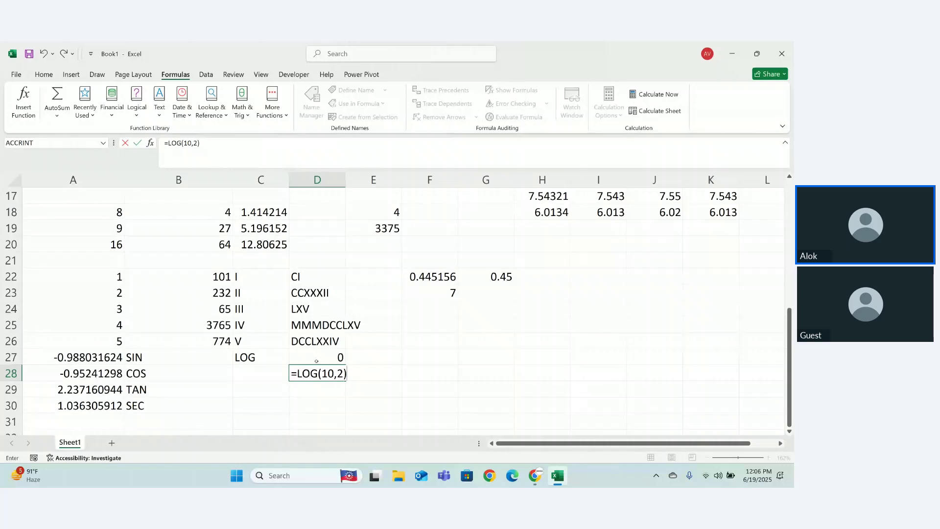
pyautogui.press('Return')
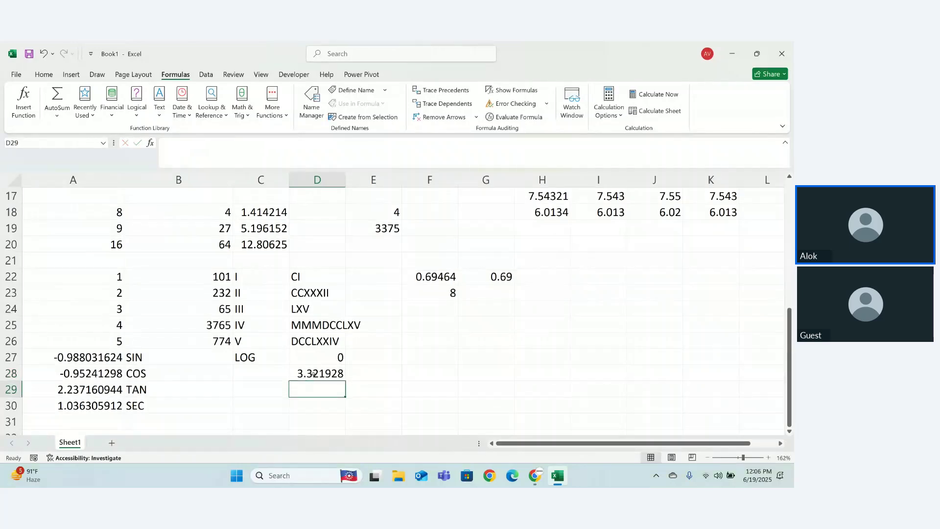
# Change the base in the D28 logarithm formula to 10, making it =LOG(10,10)
pyautogui.doubleClick(338, 373)
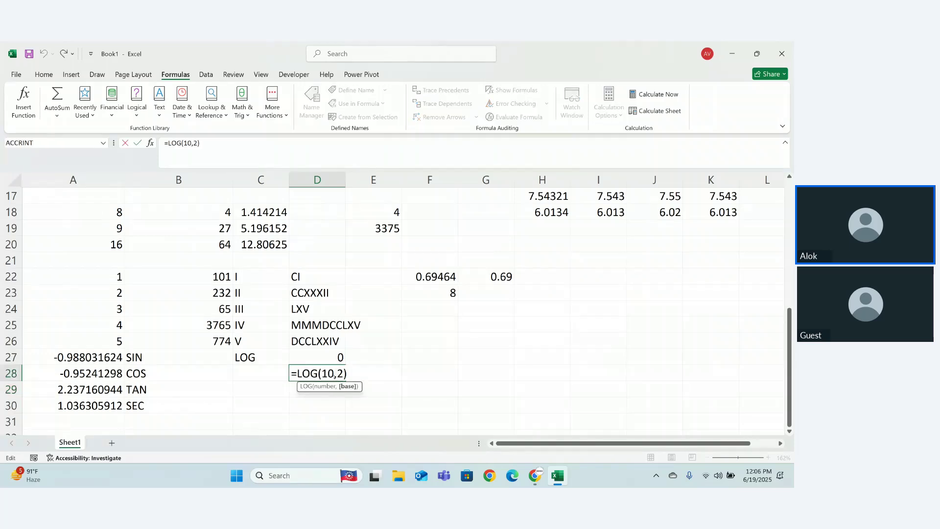
pyautogui.press('BackSpace')
pyautogui.write('10')
pyautogui.press('Return')
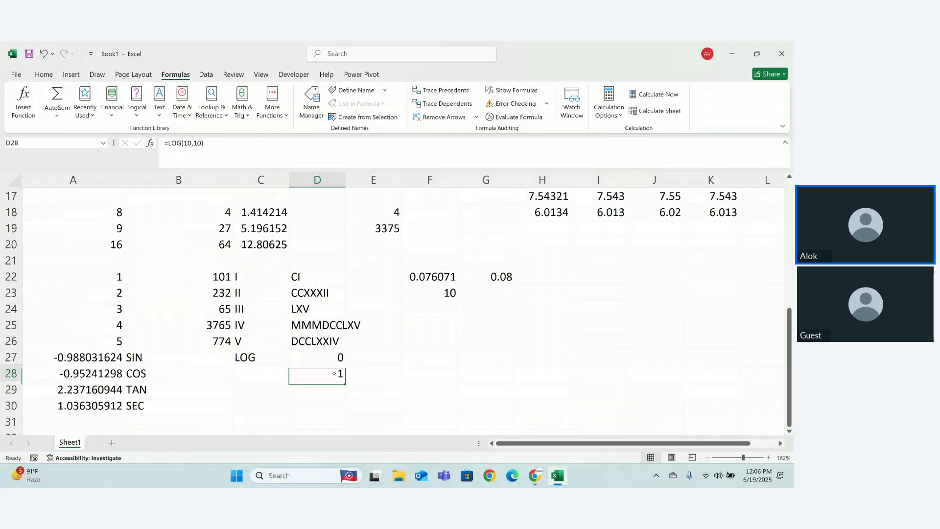
# Set the base in the D28 logarithm formula back to 2
pyautogui.doubleClick(348, 373)
pyautogui.press('BackSpace')
pyautogui.press('BackSpace')
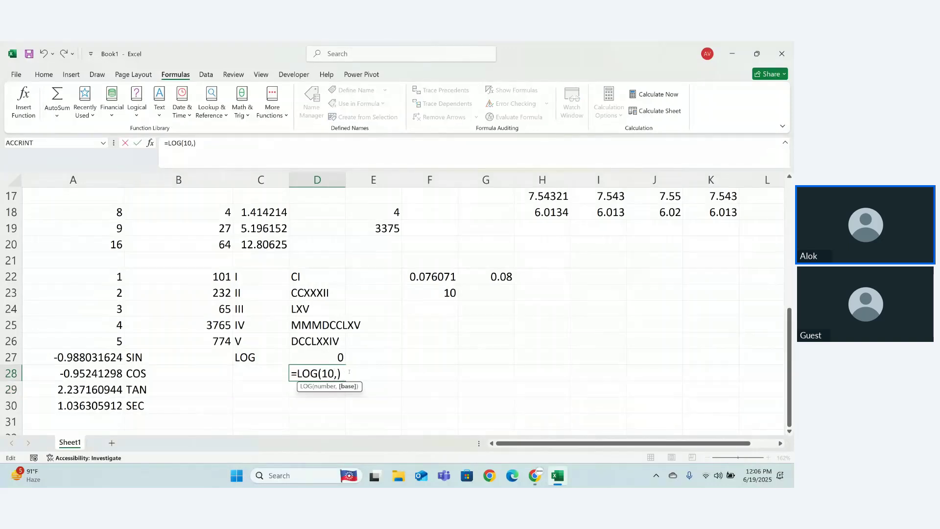
pyautogui.write('2')
pyautogui.press('Return')
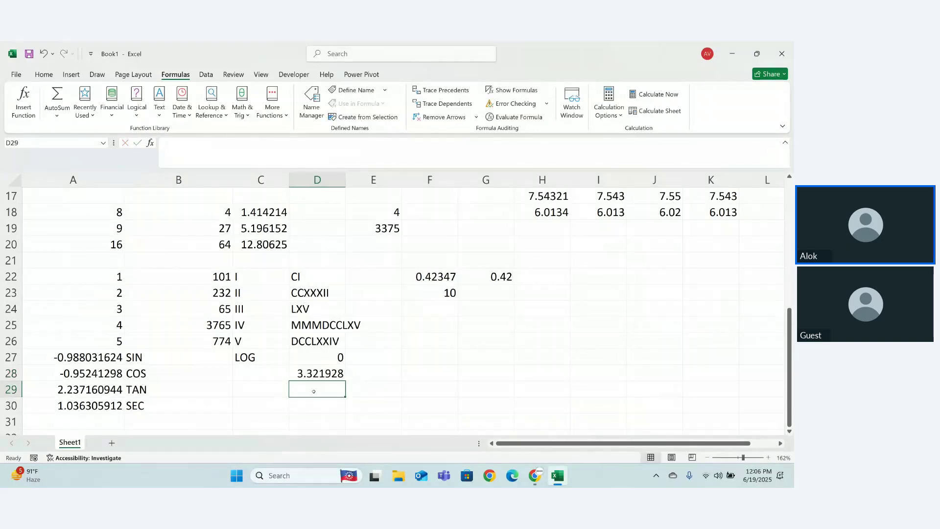
# Calculate the base-10 logarithm of 10 in D29 with =LOG10(10)
pyautogui.write('=LO')
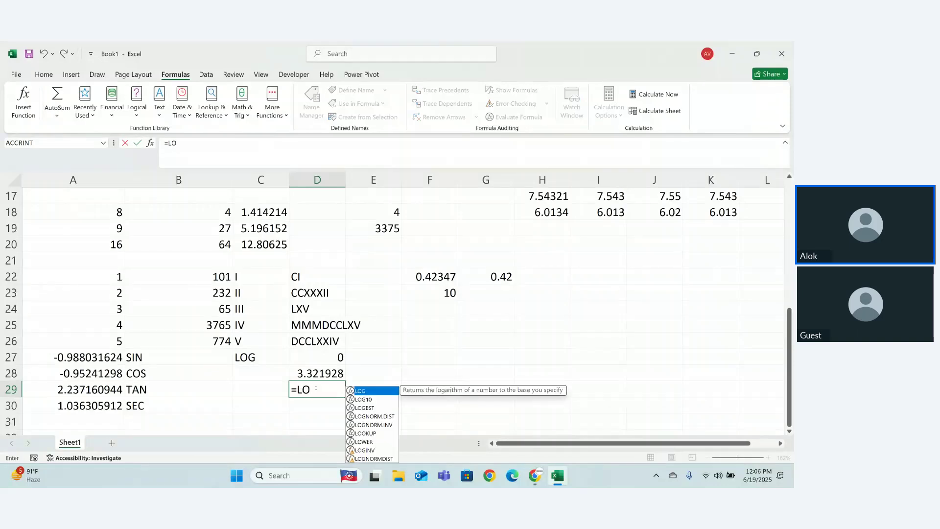
pyautogui.press('Down')
pyautogui.press('Tab')
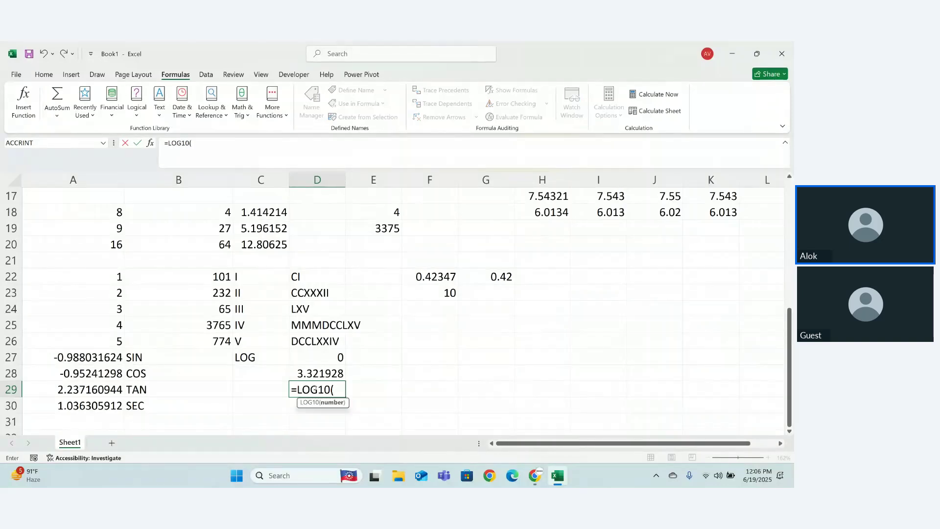
pyautogui.write('10)')
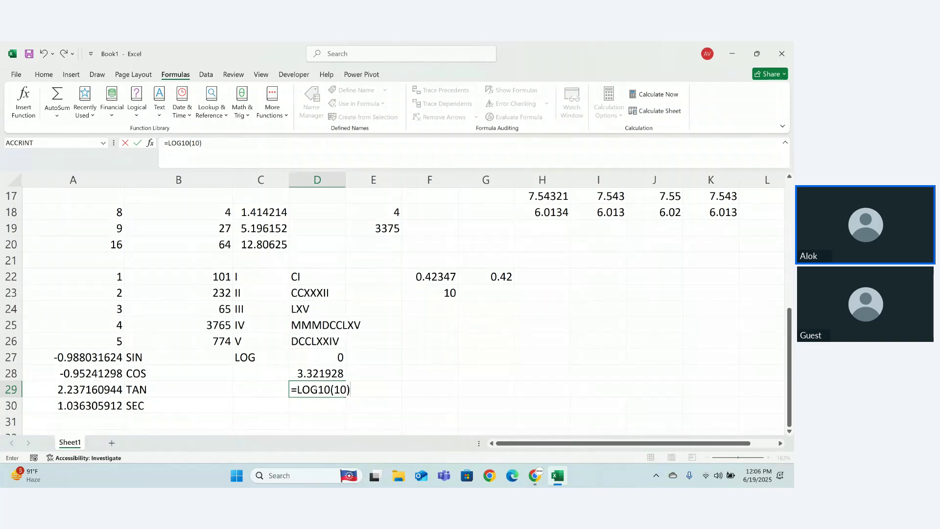
pyautogui.press('Return')
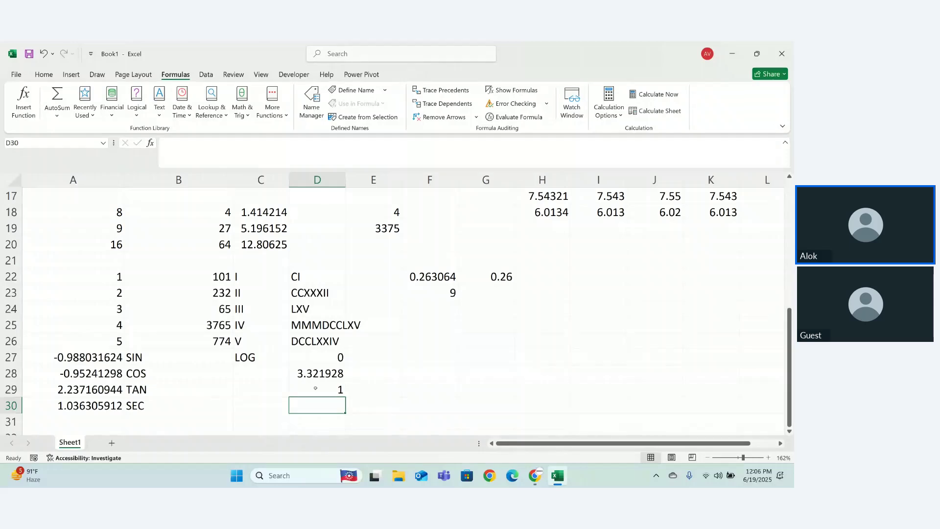
# Calculate the base-10 logarithm of 1 in D30 with =LOG10(1)
pyautogui.write('=LOG')
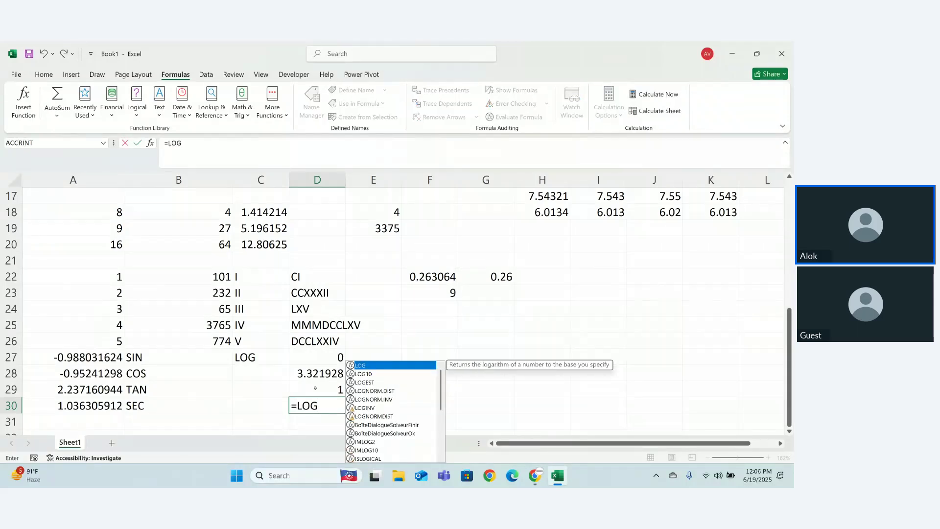
pyautogui.press('Down')
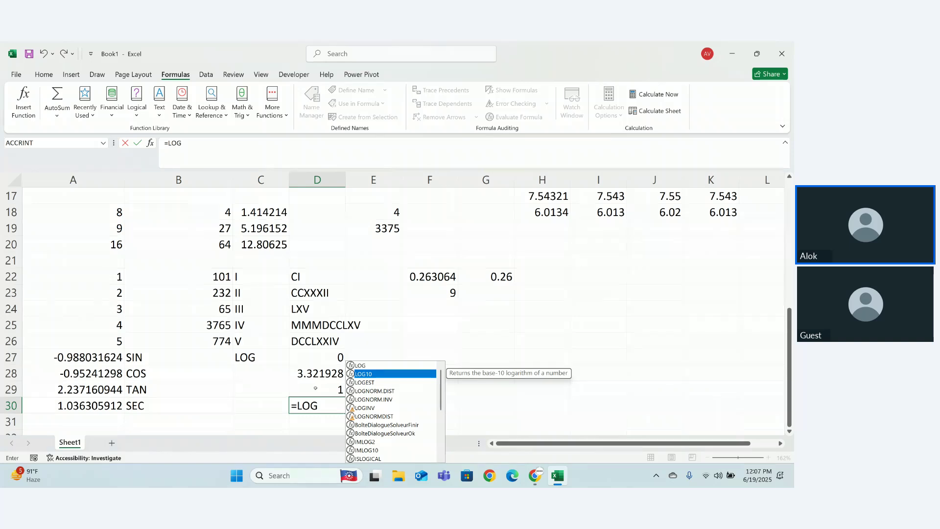
pyautogui.press('Tab')
pyautogui.write('1)')
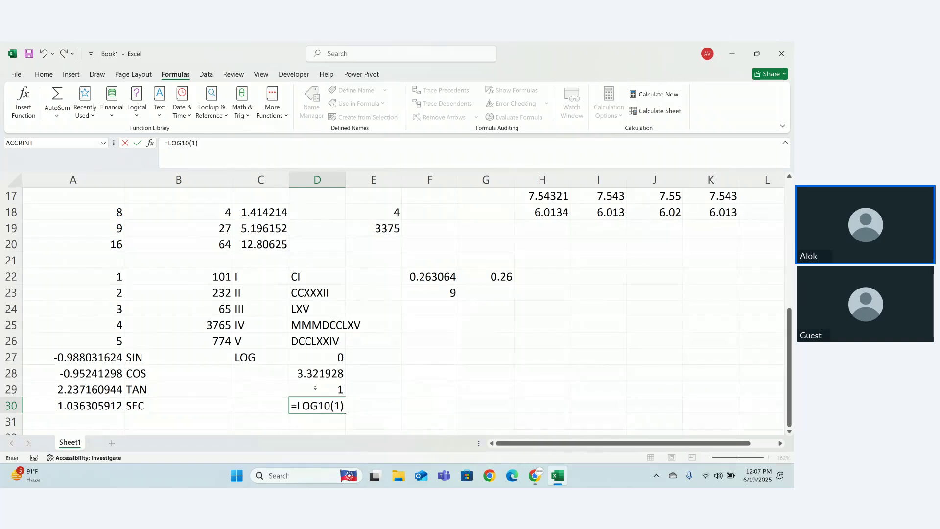
pyautogui.press('Return')
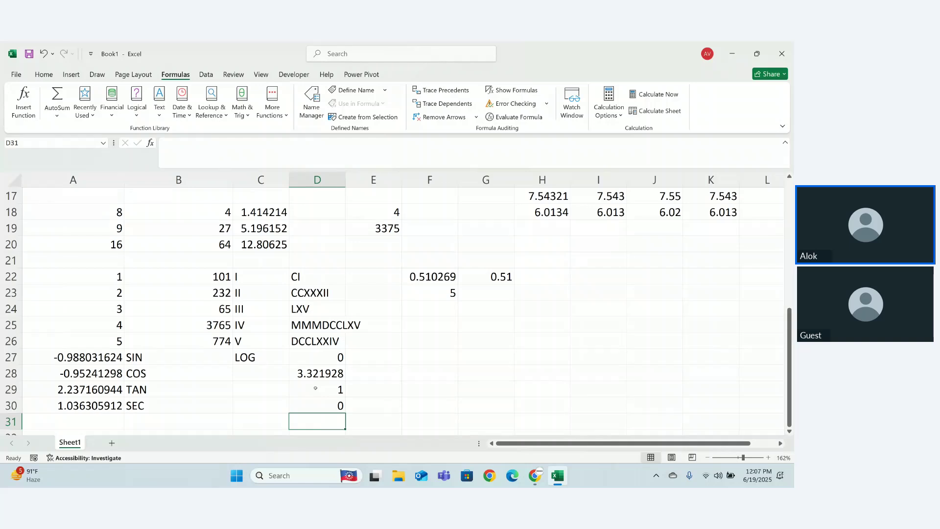
# Examine the suggested functions beginning with LO in a trial formula in E28, and clear the entry
pyautogui.click(394, 374)
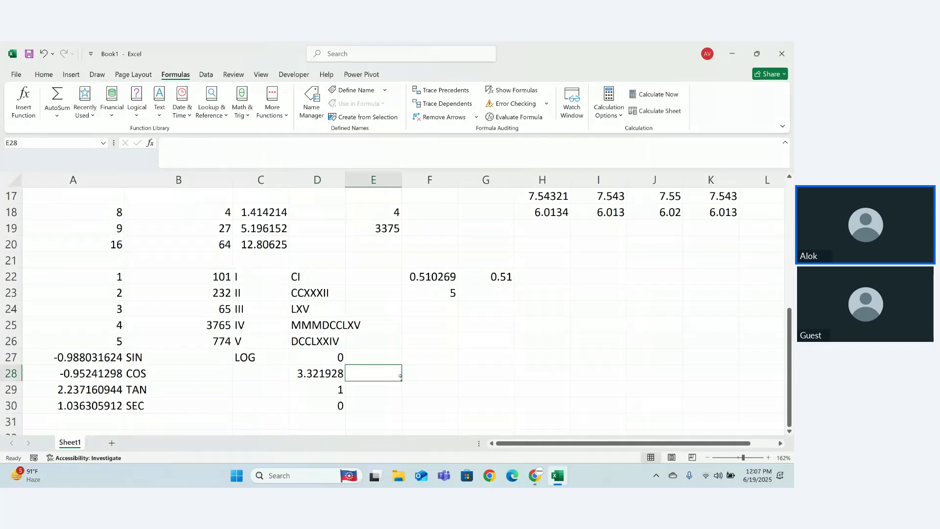
pyautogui.write('=LO')
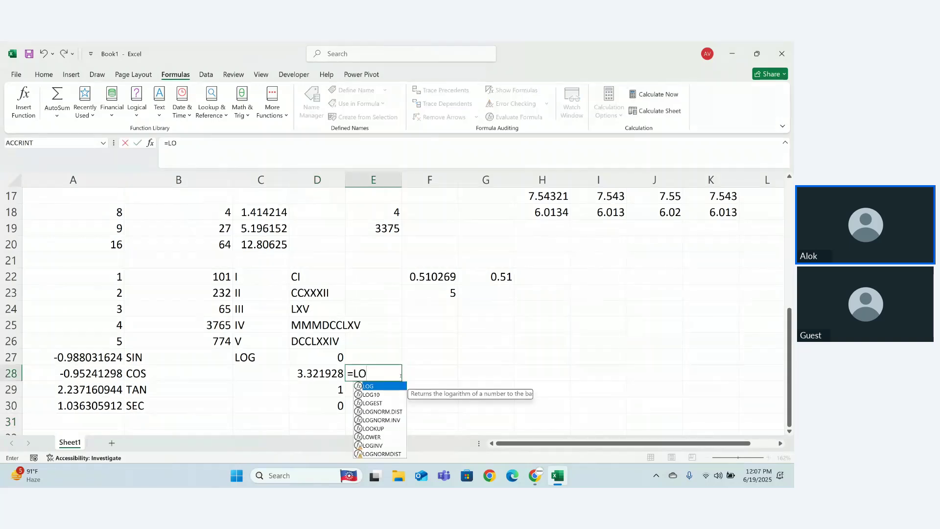
pyautogui.press('Down')
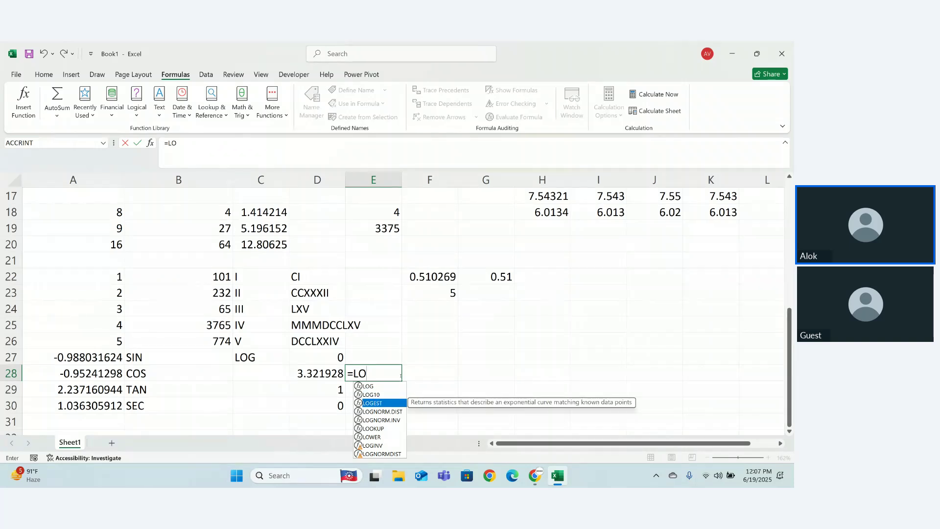
pyautogui.press('Down')
pyautogui.press('Down')
pyautogui.press('Down')
pyautogui.press('Down')
pyautogui.press('Down')
pyautogui.press('Down')
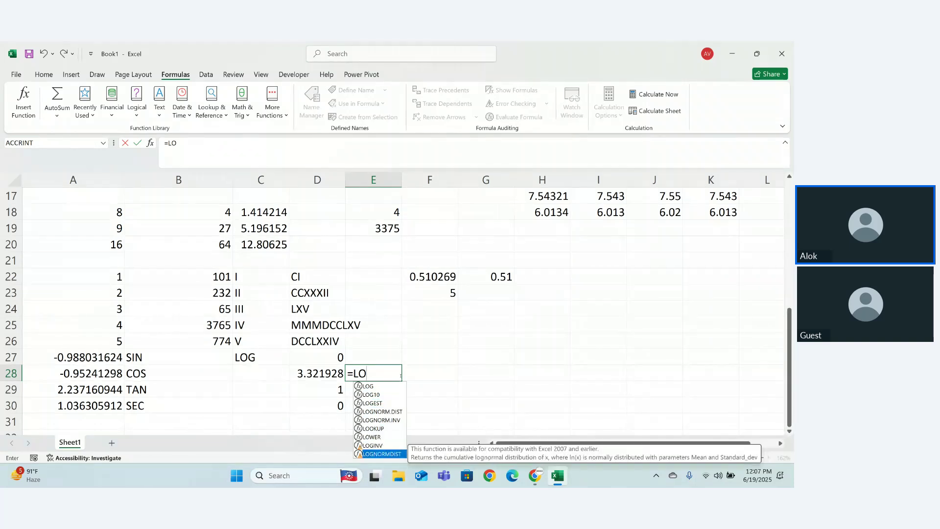
pyautogui.press('BackSpace')
pyautogui.press('BackSpace')
pyautogui.press('BackSpace')
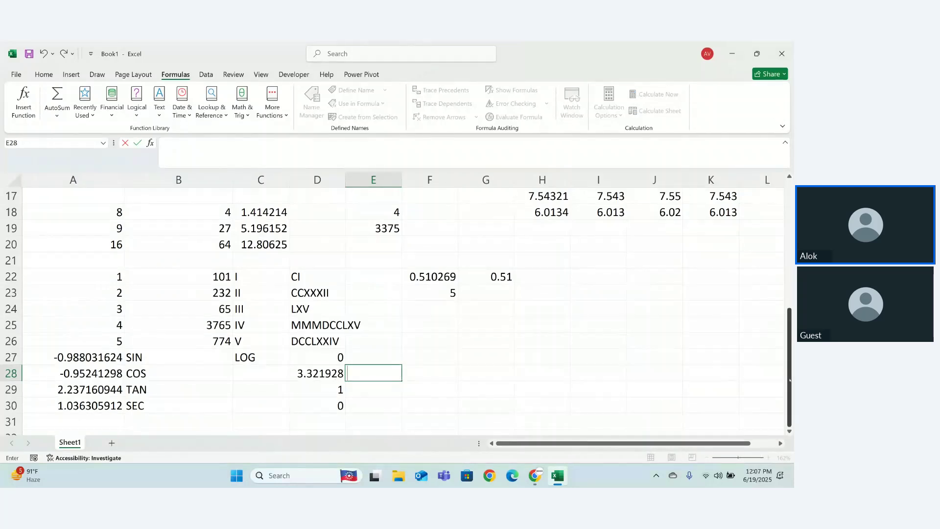
# Copy the block of sample numbers in F2:I7
pyautogui.moveTo(789, 367); pyautogui.dragTo(783, 205)
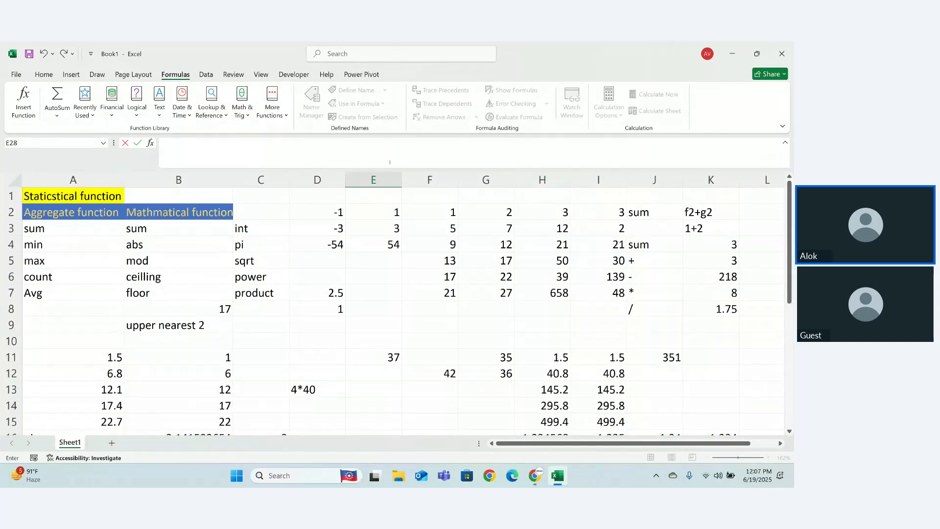
pyautogui.doubleClick(448, 215)
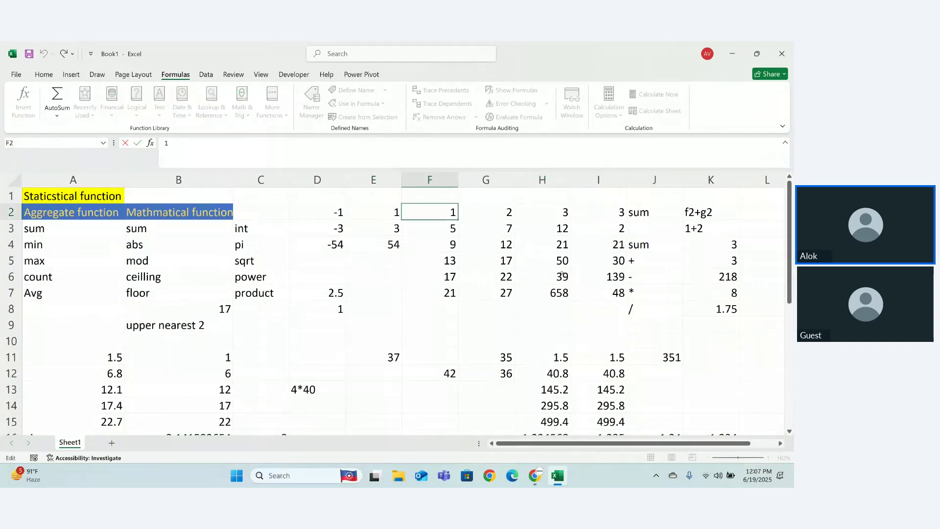
pyautogui.click(443, 303)
pyautogui.moveTo(440, 215); pyautogui.dragTo(620, 299)
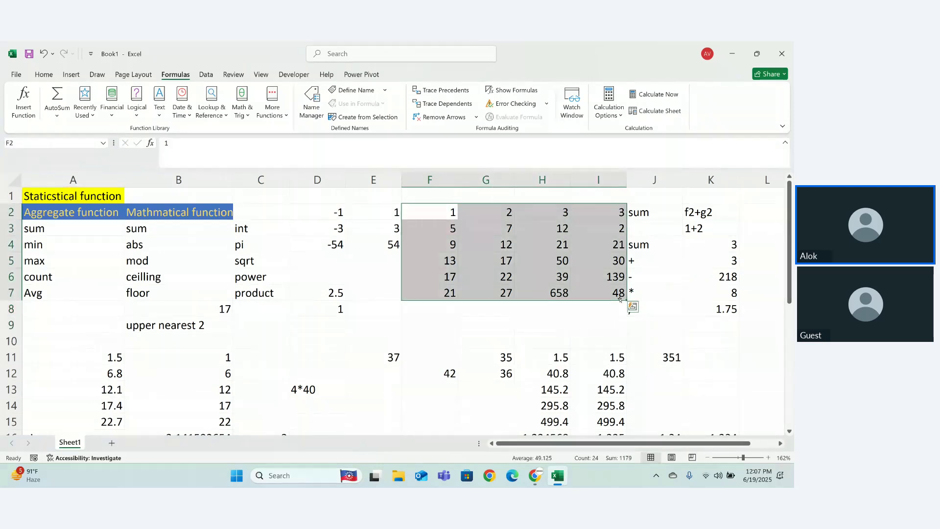
pyautogui.hotkey('ctrl', 'c')
# Paste the copied block of sample numbers below the existing data, starting at A31
pyautogui.moveTo(788, 283); pyautogui.dragTo(788, 406)
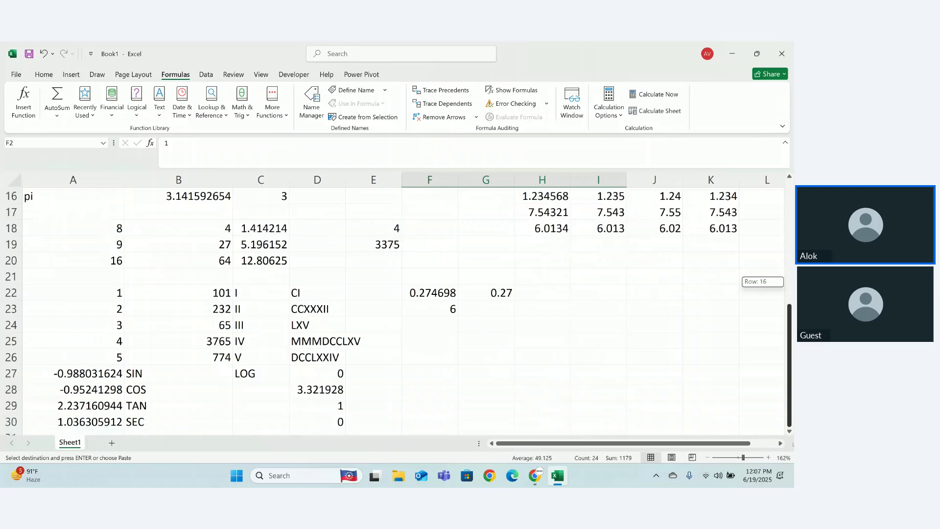
pyautogui.click(411, 417)
pyautogui.press('Down')
pyautogui.press('Down')
pyautogui.press('Down')
pyautogui.press('Down')
pyautogui.press('Down')
pyautogui.press('Down')
pyautogui.press('Down')
pyautogui.press('Down')
pyautogui.press('Down')
pyautogui.press('Down')
pyautogui.press('Down')
pyautogui.press('Down')
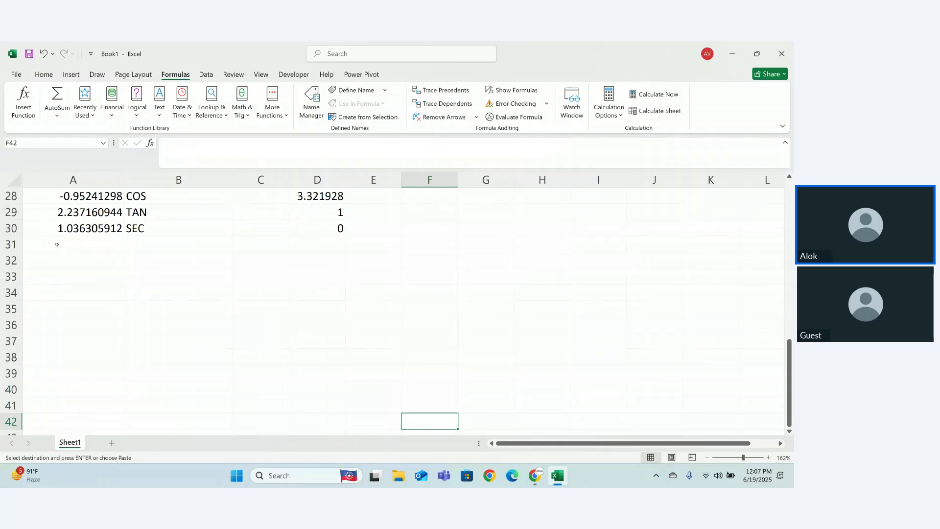
pyautogui.moveTo(56, 244); pyautogui.dragTo(239, 375)
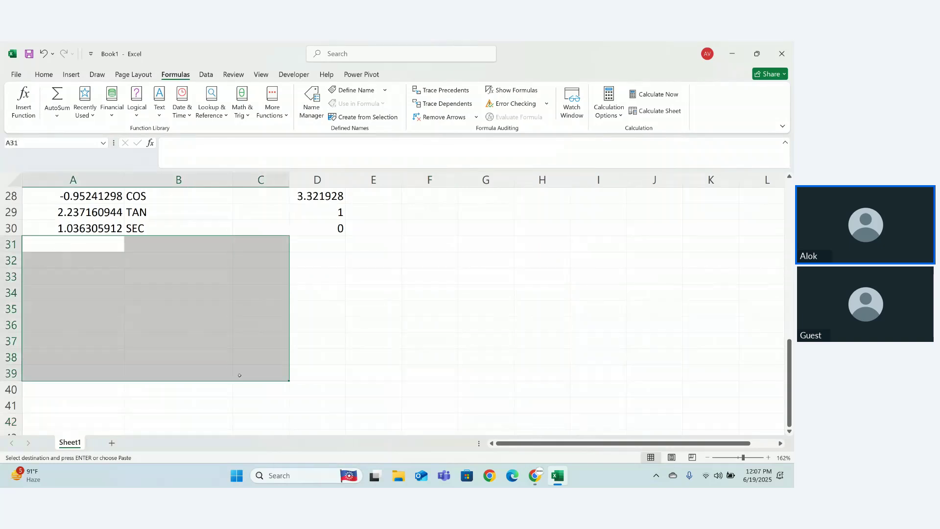
pyautogui.hotkey('ctrl', 'v')
pyautogui.click(426, 372)
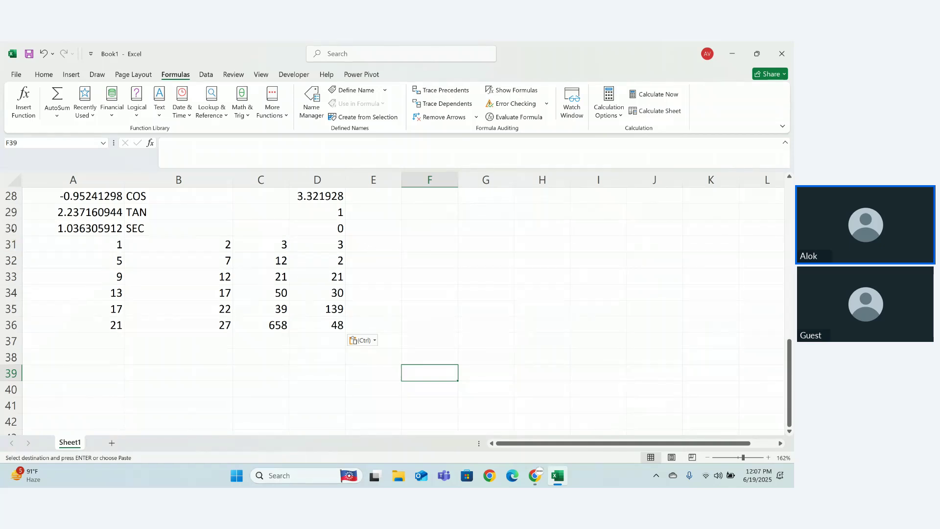
# Insert a blank row above the SEC row at row 30
pyautogui.click(13, 227)
pyautogui.rightClick(14, 227)
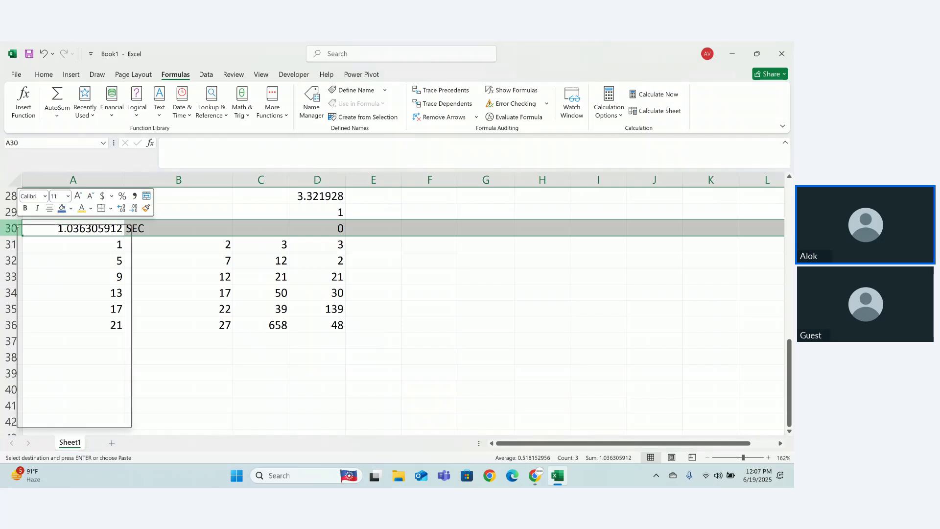
pyautogui.click(44, 329)
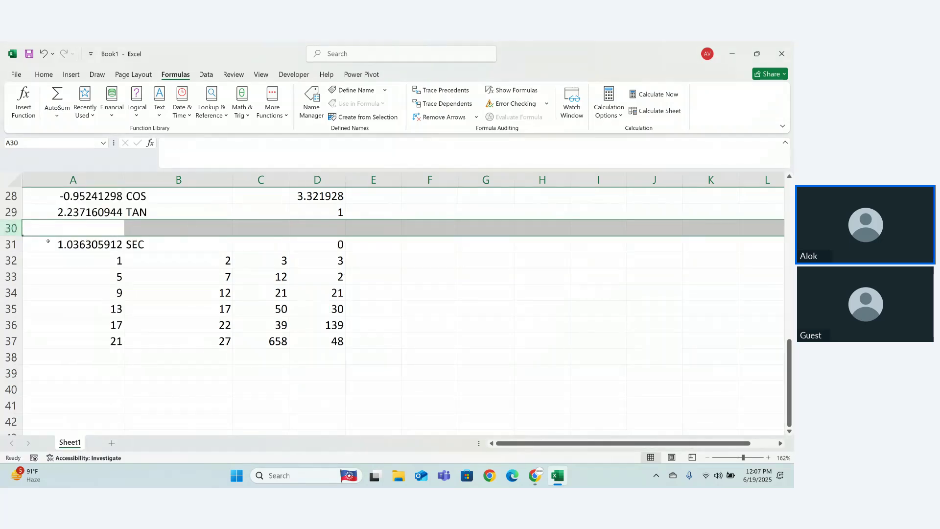
# Move the SEC value and its label from A31:B31 up to A30:B30
pyautogui.moveTo(22, 232)
pyautogui.mouseDown()
pyautogui.moveTo(10, 244)
pyautogui.moveTo(10, 195)
pyautogui.moveTo(10, 244)
pyautogui.mouseUp()
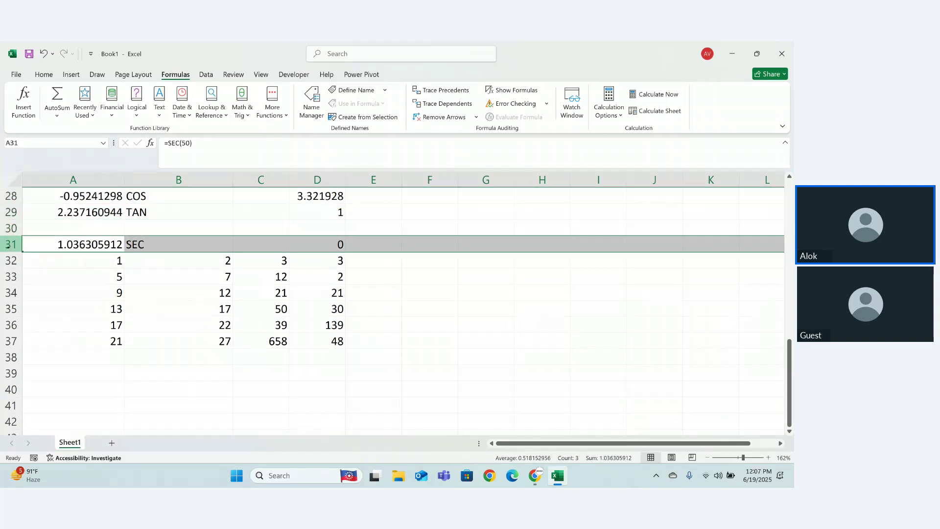
pyautogui.click(42, 288)
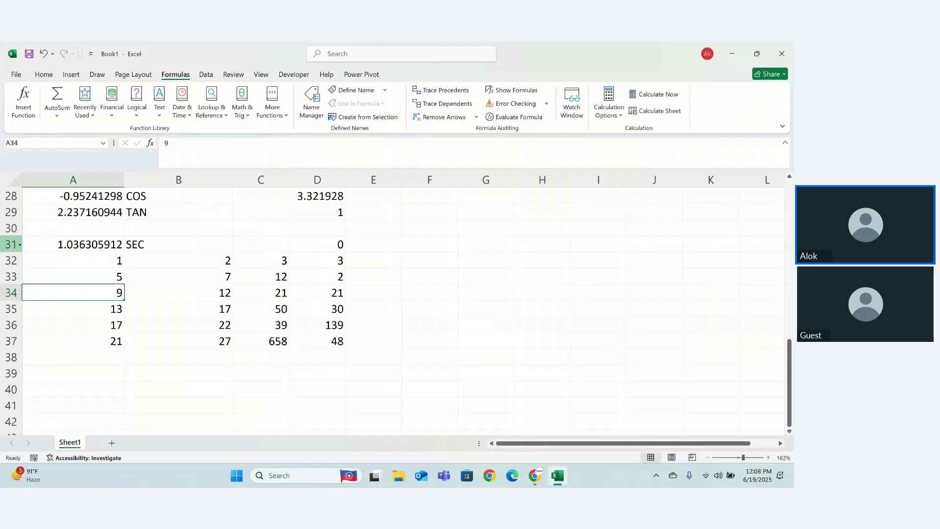
pyautogui.moveTo(24, 244); pyautogui.dragTo(26, 229)
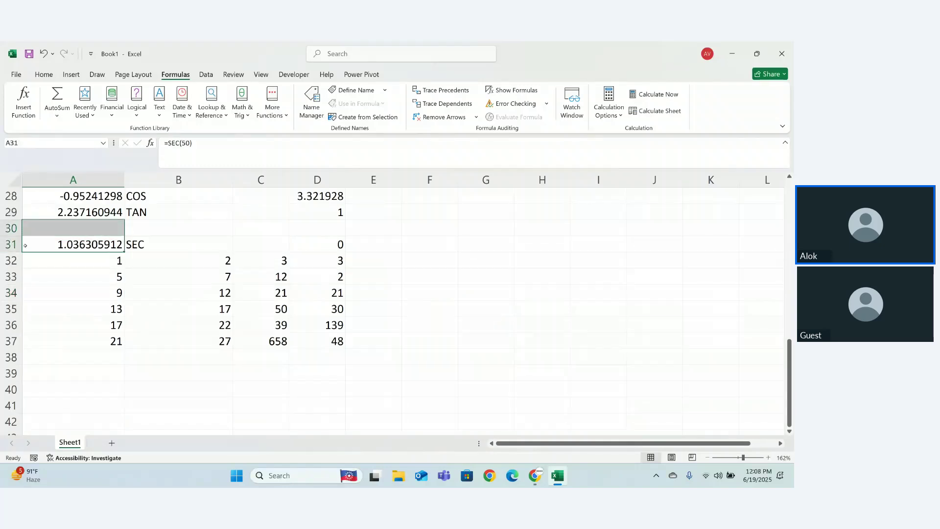
pyautogui.click(31, 271)
pyautogui.moveTo(160, 248); pyautogui.dragTo(73, 244)
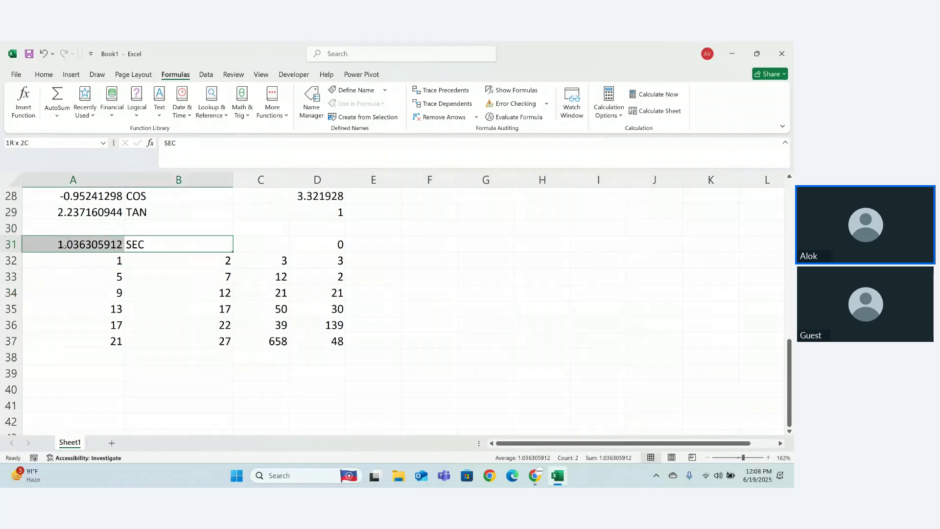
pyautogui.hotkey('ctrl', 'c')
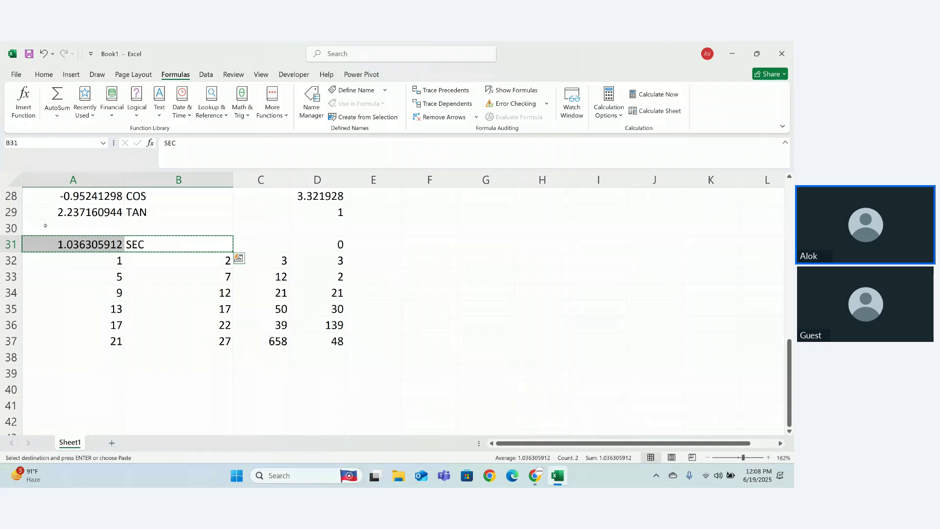
pyautogui.click(45, 226)
pyautogui.hotkey('ctrl', 'v')
pyautogui.click(87, 277)
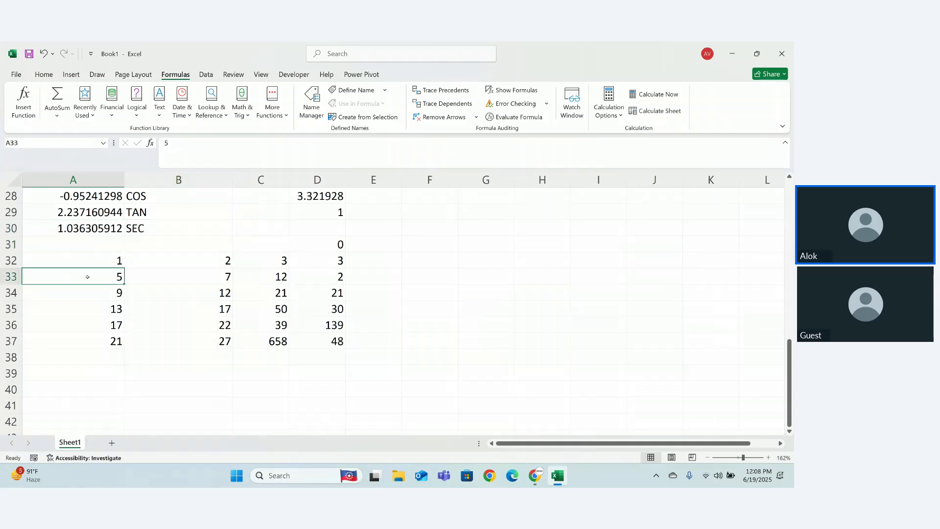
# Clear the leftover contents of D31:E31 so row 31 separates the pasted numbers
pyautogui.moveTo(303, 247); pyautogui.dragTo(362, 244)
pyautogui.press('Delete')
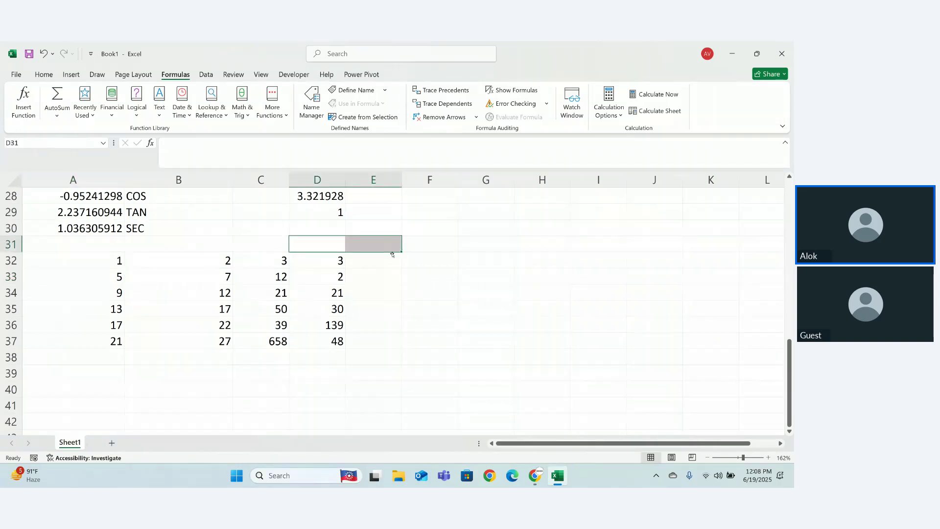
pyautogui.click(399, 273)
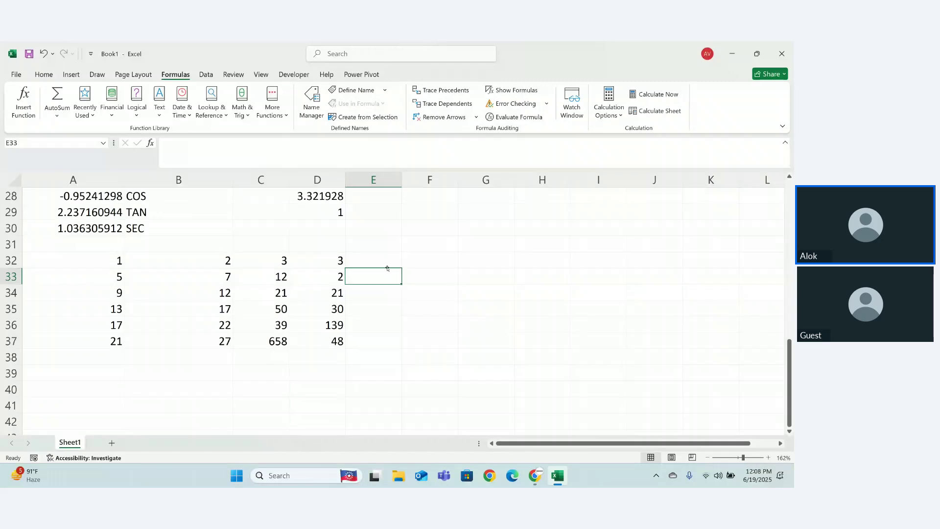
# Enter the label MAX in F32 and start a MAX formula beside it in G32
pyautogui.click(428, 262)
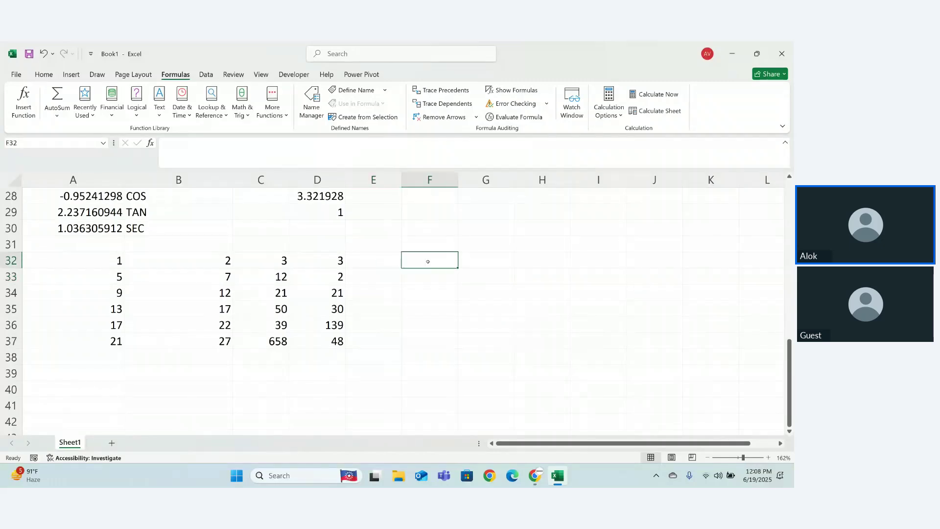
pyautogui.write('MAX')
pyautogui.press('Tab')
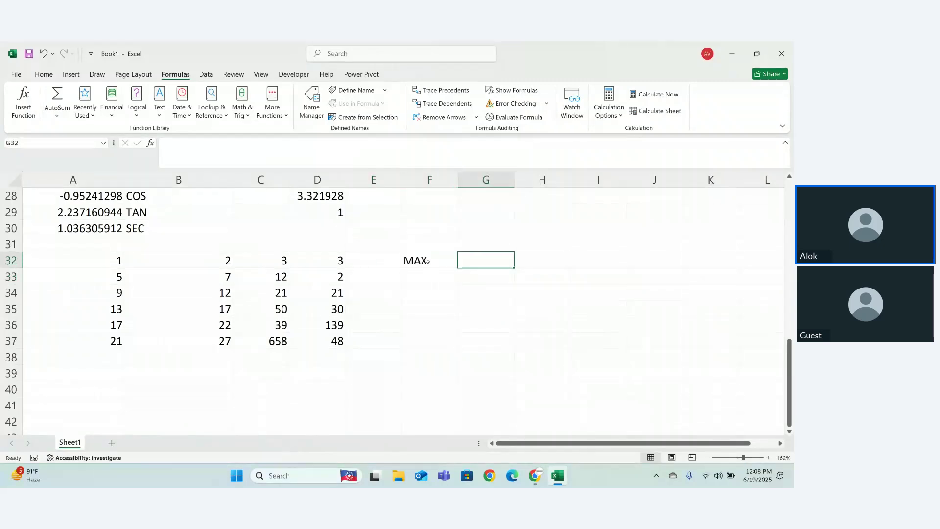
pyautogui.write('=MATCH(')
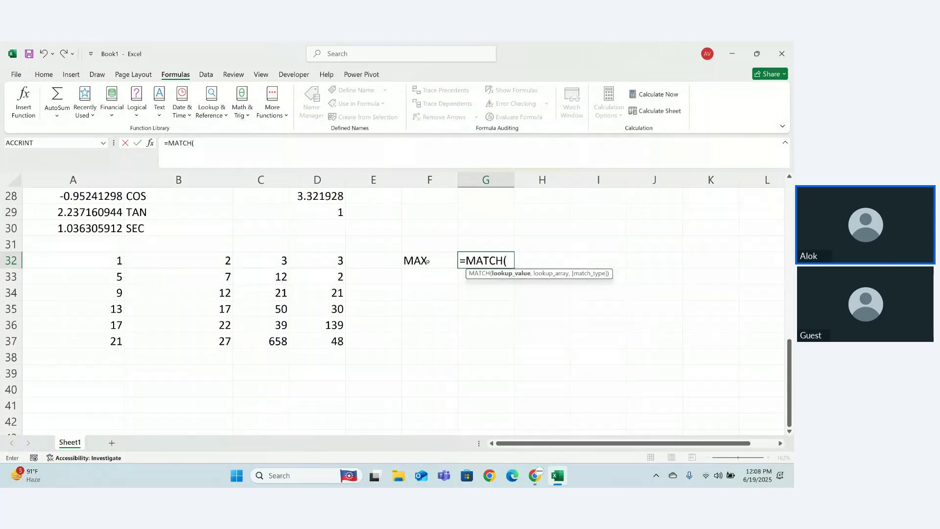
pyautogui.press('BackSpace')
pyautogui.press('BackSpace')
pyautogui.press('BackSpace')
pyautogui.press('BackSpace')
pyautogui.write('X')
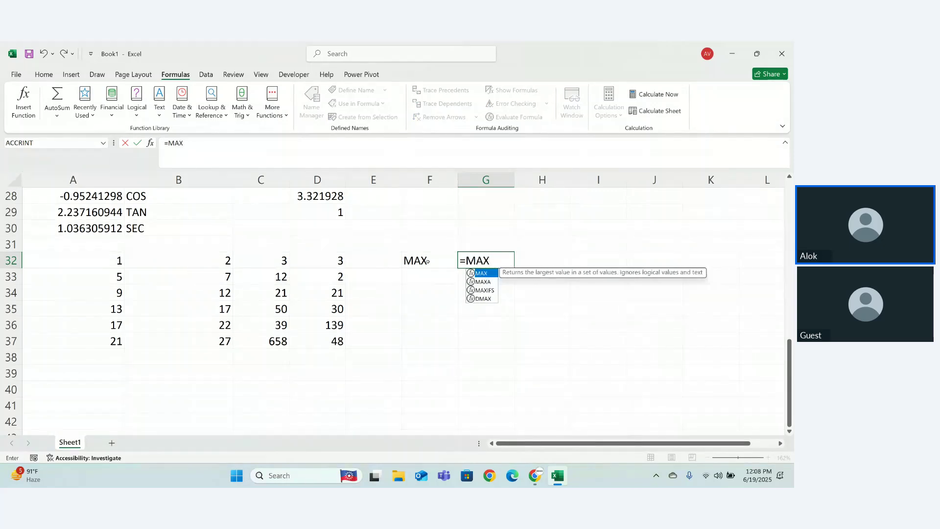
pyautogui.write('(')
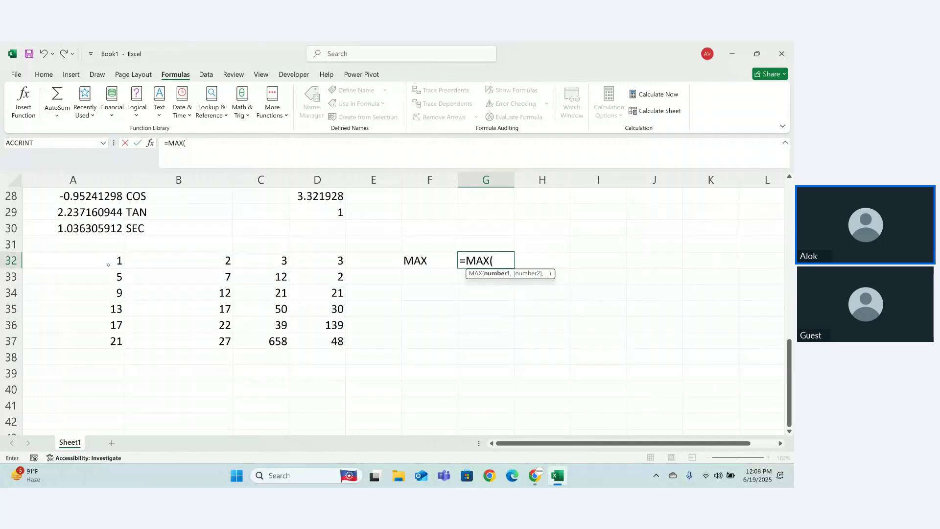
pyautogui.moveTo(109, 264); pyautogui.dragTo(322, 343)
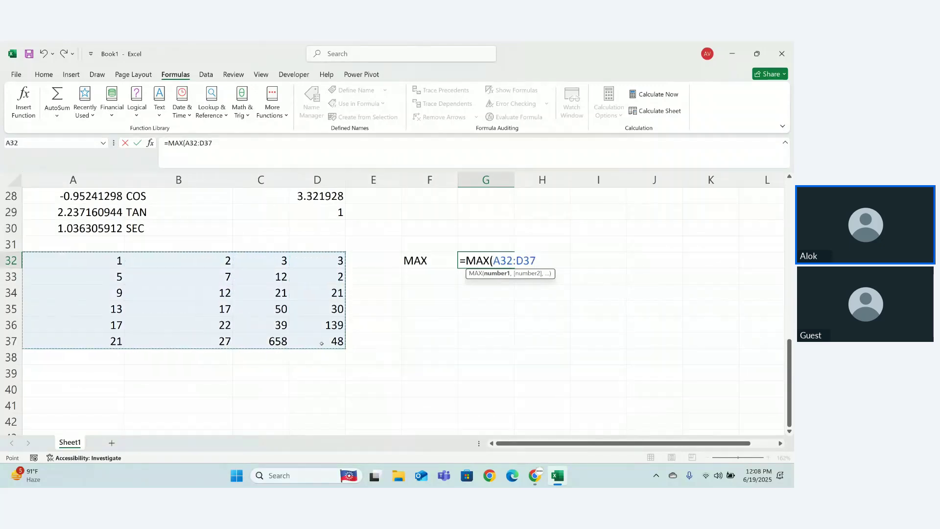
pyautogui.press('pagedown')
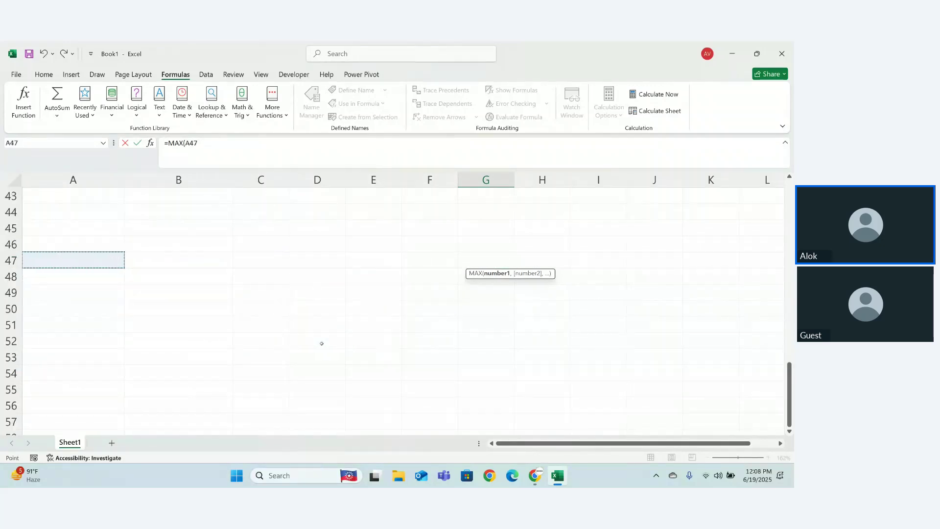
pyautogui.hotkey('ctrl', 'z')
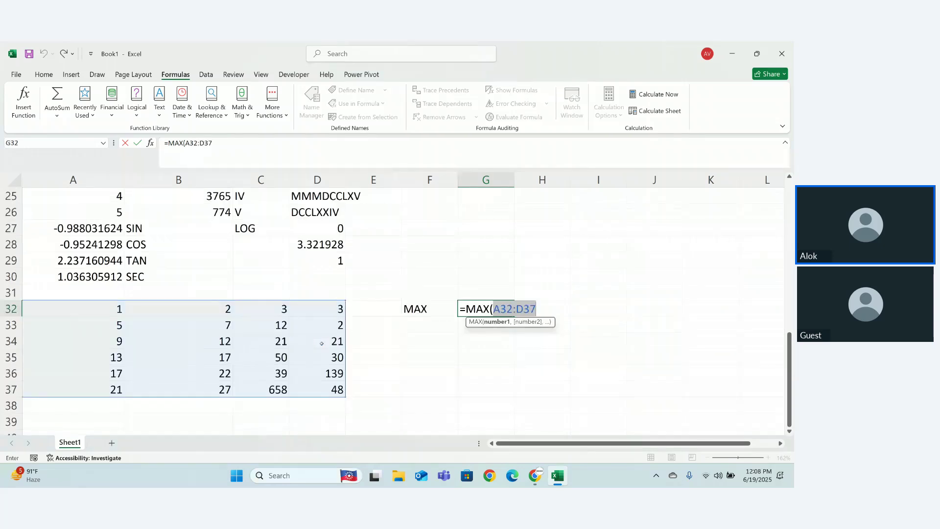
pyautogui.write(')')
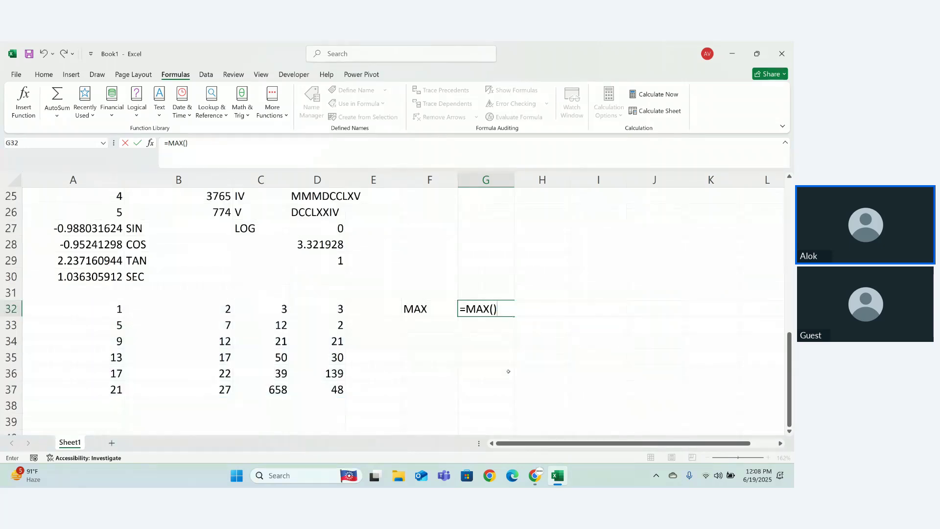
pyautogui.press('Return')
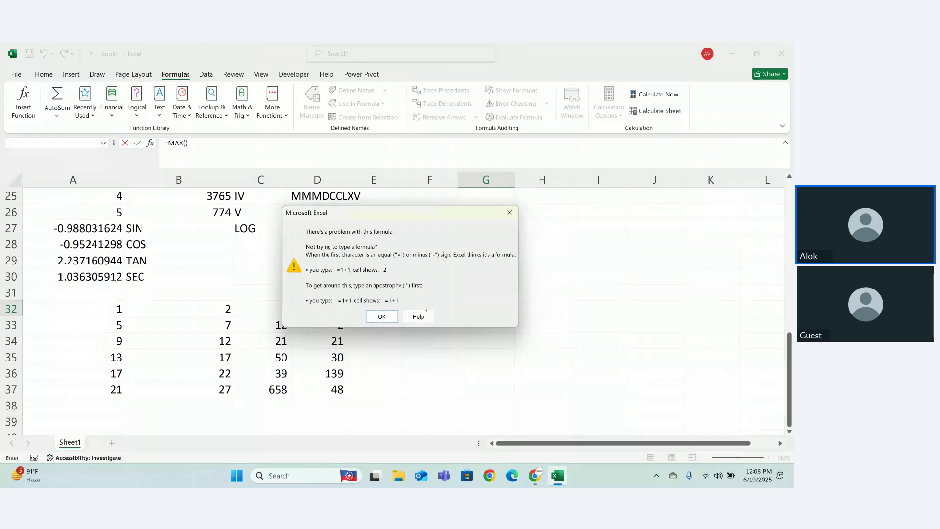
pyautogui.press('Return')
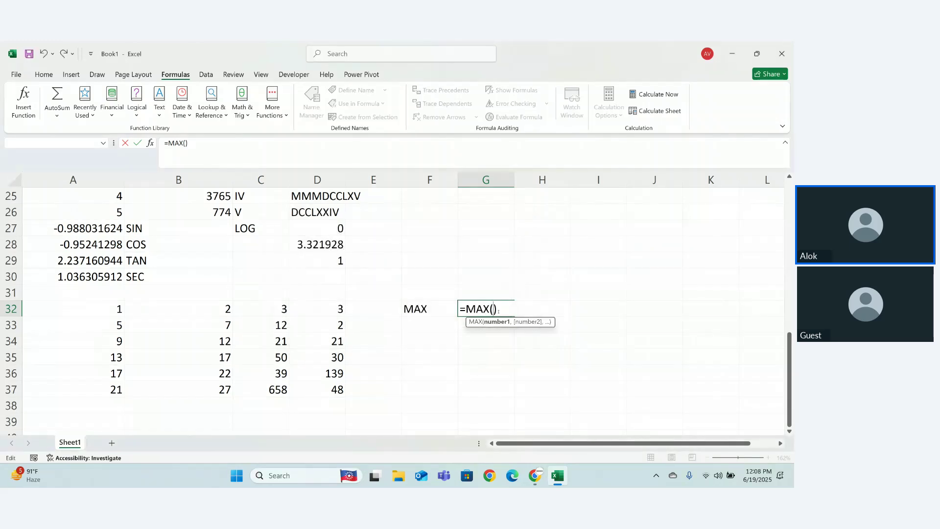
pyautogui.press('BackSpace')
pyautogui.press('Right')
pyautogui.press('BackSpace')
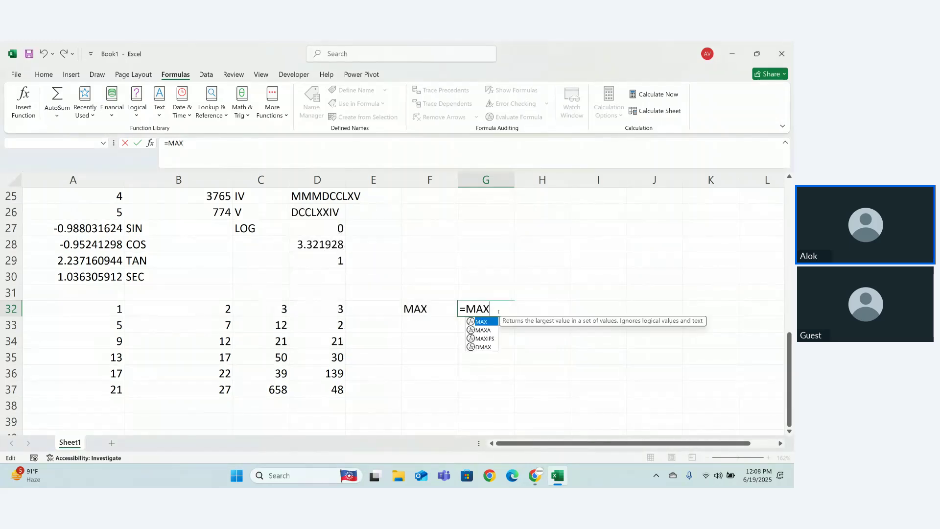
# Complete the G32 formula as =MAX(A32:D37) to find the largest sample number
pyautogui.write('(')
pyautogui.moveTo(113, 309); pyautogui.dragTo(305, 383)
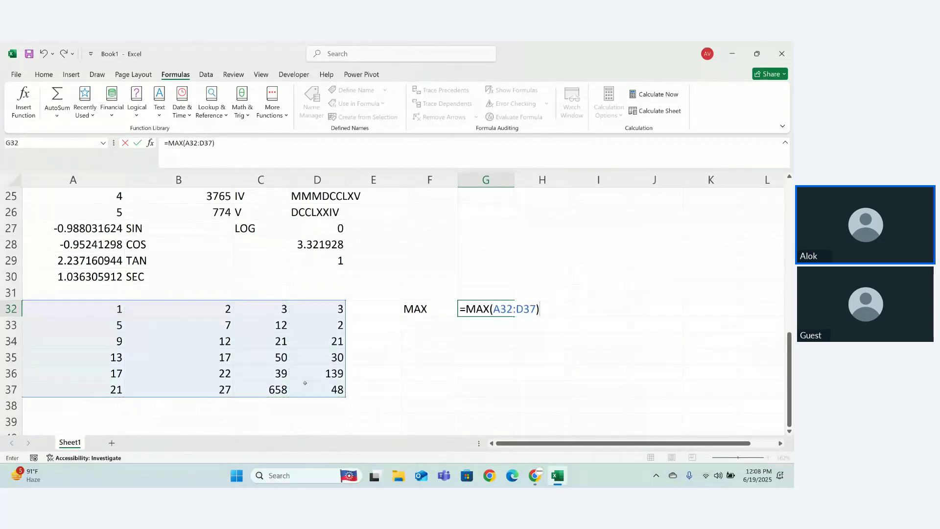
pyautogui.press('Return')
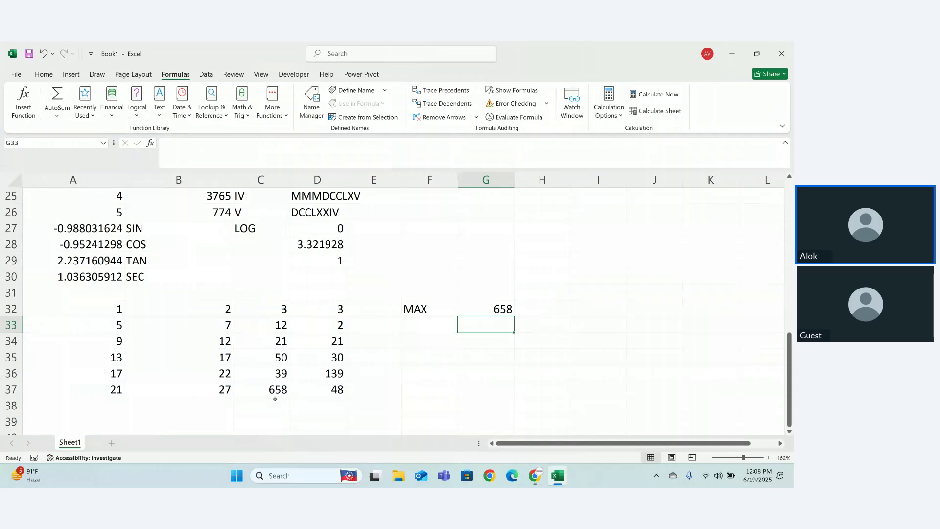
# Label F33 as MIN and calculate the smallest sample number in G33 with =MIN(A32:D37)
pyautogui.click(422, 325)
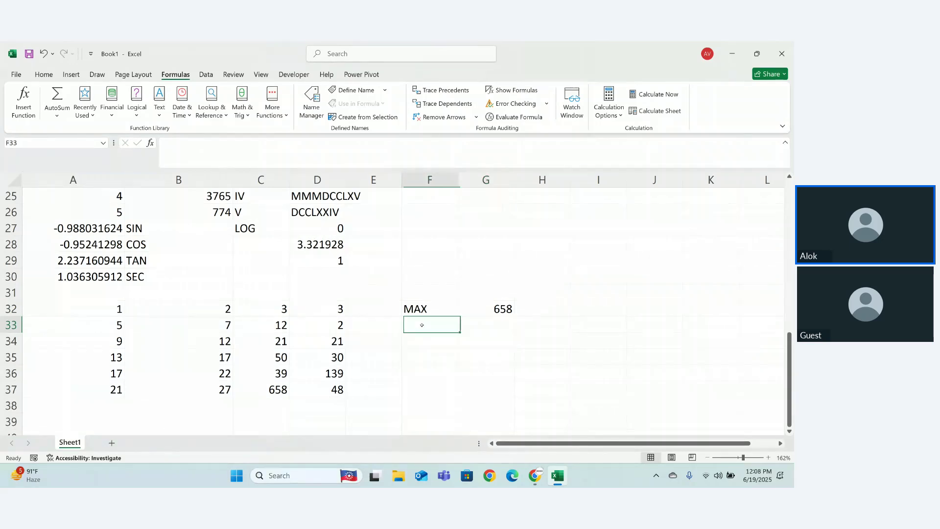
pyautogui.write('MIN')
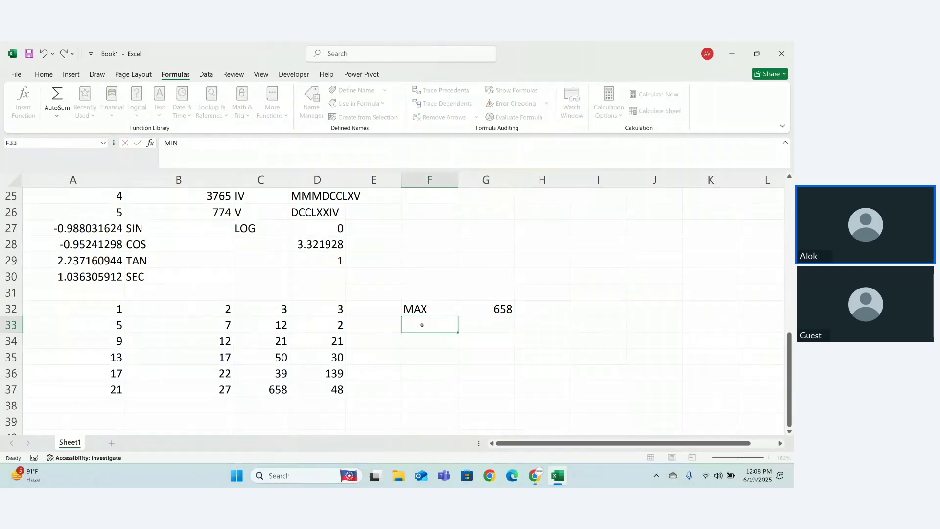
pyautogui.press('Tab')
pyautogui.write('=MIN')
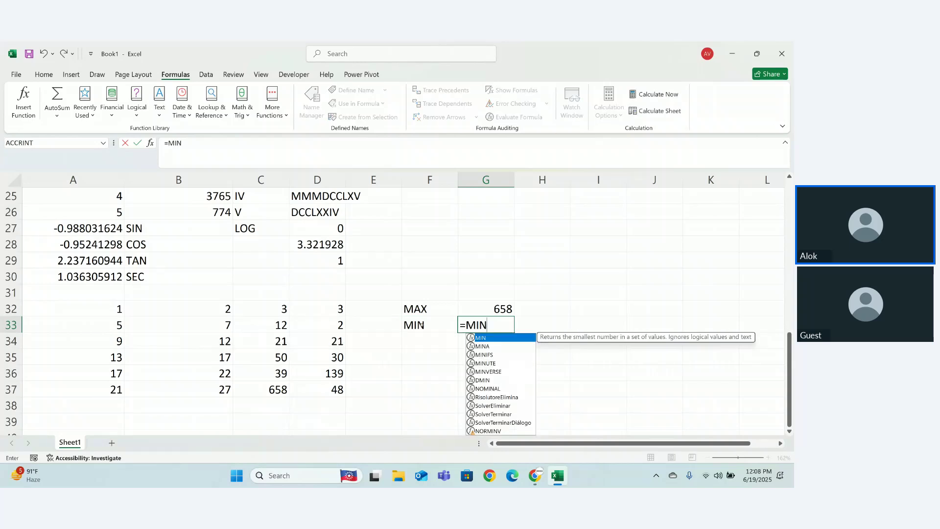
pyautogui.write('(')
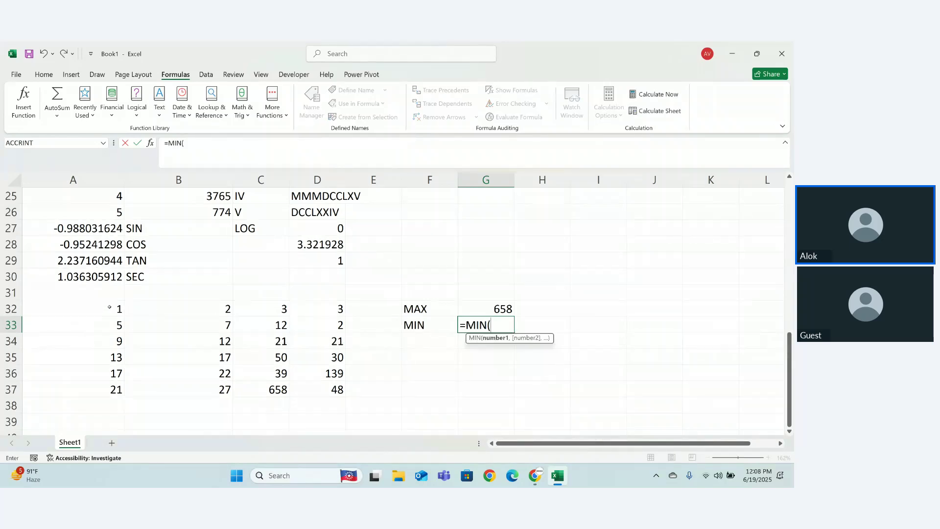
pyautogui.moveTo(109, 307); pyautogui.dragTo(340, 389)
pyautogui.write(')')
pyautogui.press('Return')
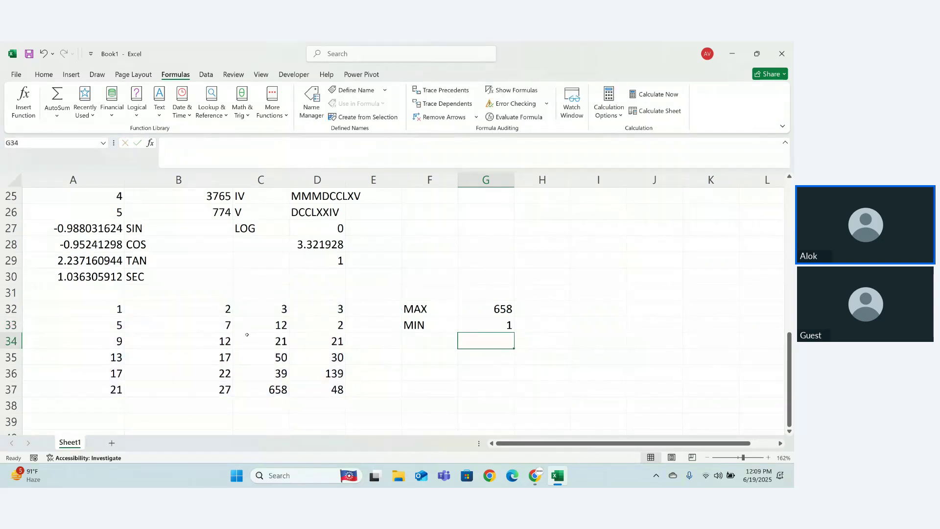
# Label F34 as 2 MAX and calculate =LARGE(A32:D37,1) beside it in G34
pyautogui.click(421, 346)
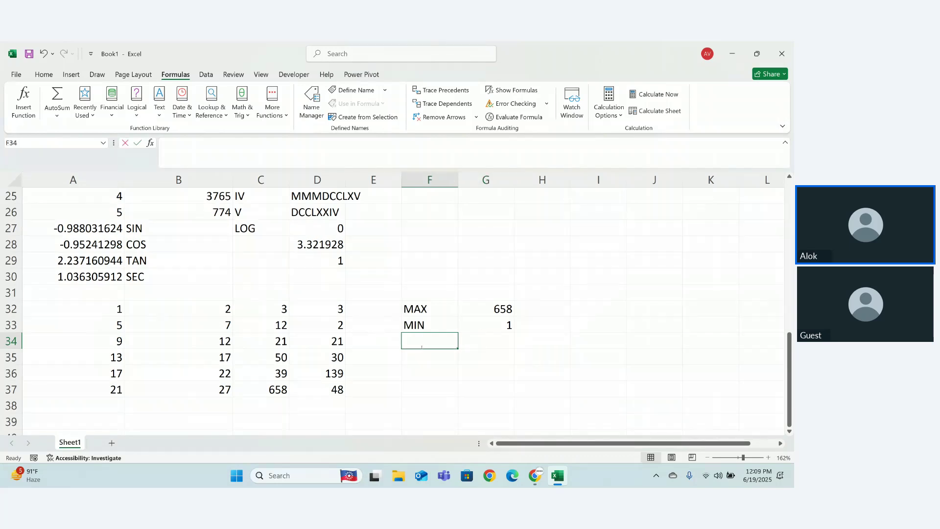
pyautogui.write('2 MAX')
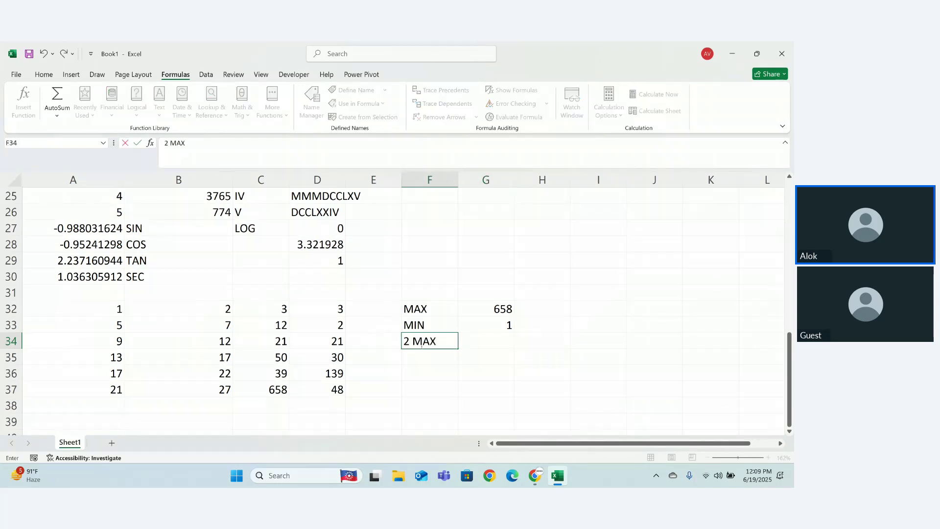
pyautogui.press('Tab')
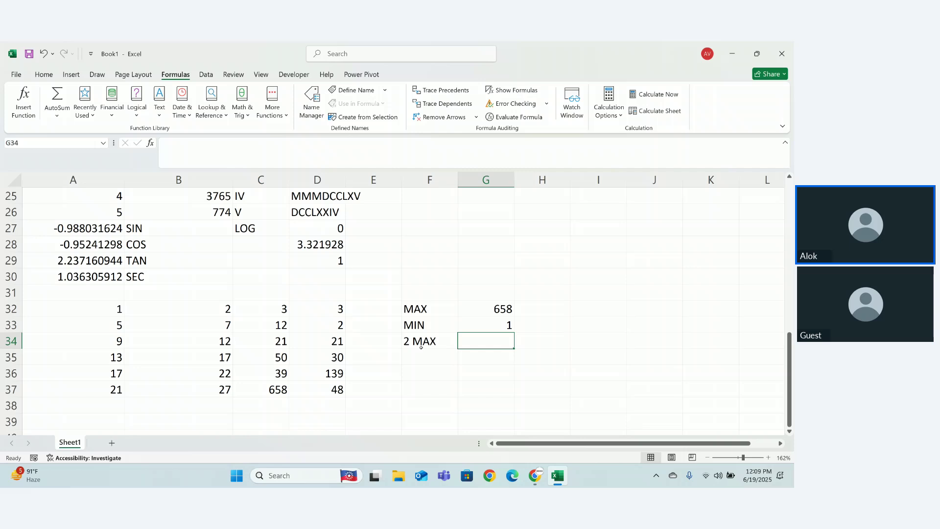
pyautogui.write('LAR')
pyautogui.press('BackSpace')
pyautogui.press('BackSpace')
pyautogui.press('BackSpace')
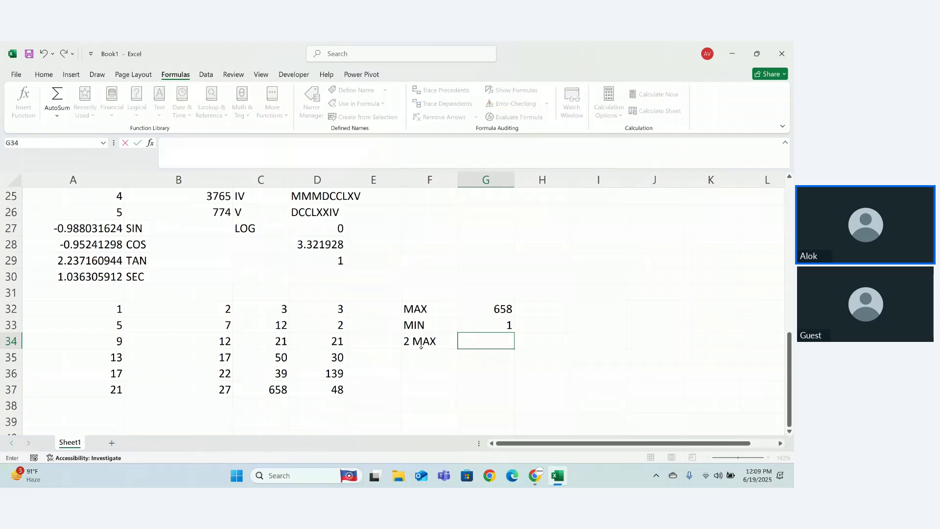
pyautogui.write('=LAR')
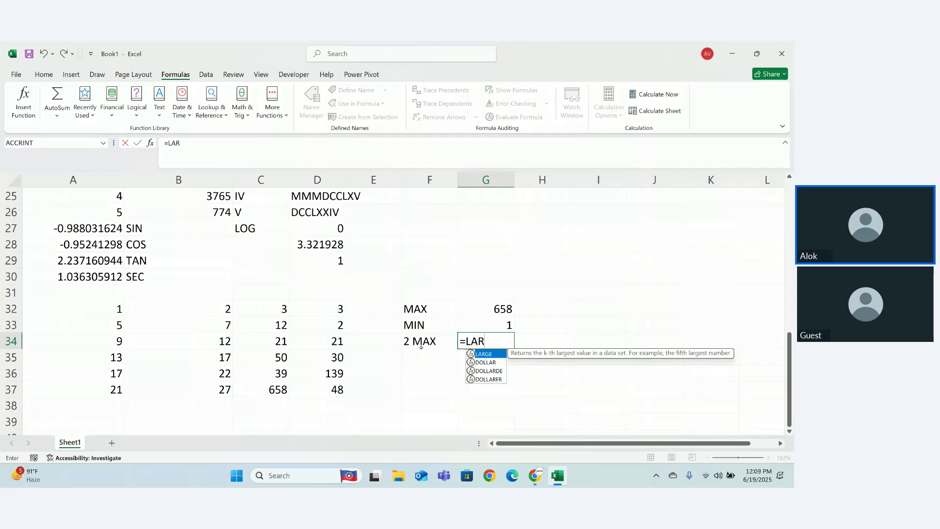
pyautogui.press('Tab')
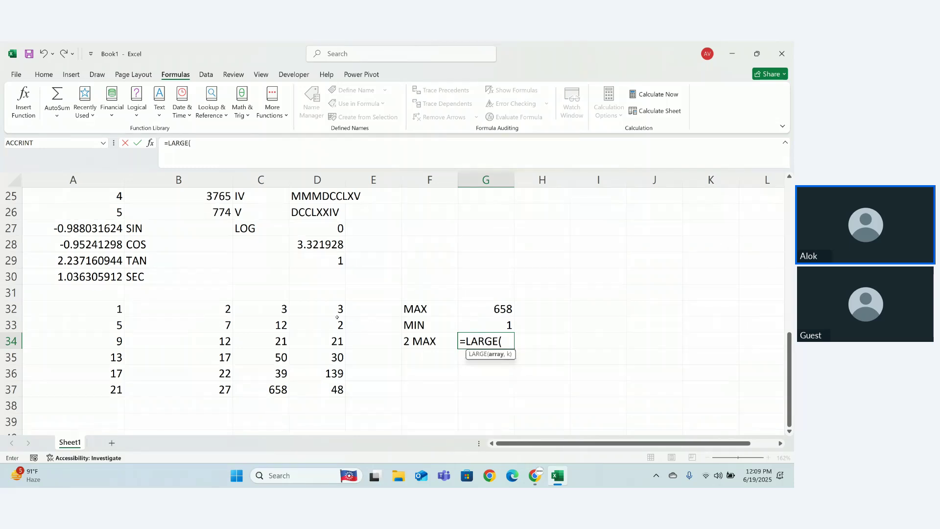
pyautogui.moveTo(99, 310); pyautogui.dragTo(330, 390)
pyautogui.write(',1)')
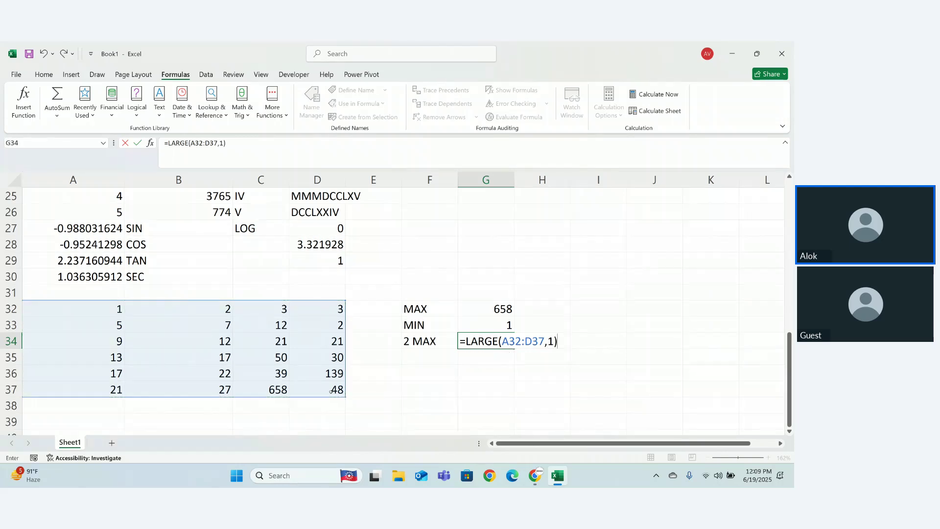
pyautogui.press('Return')
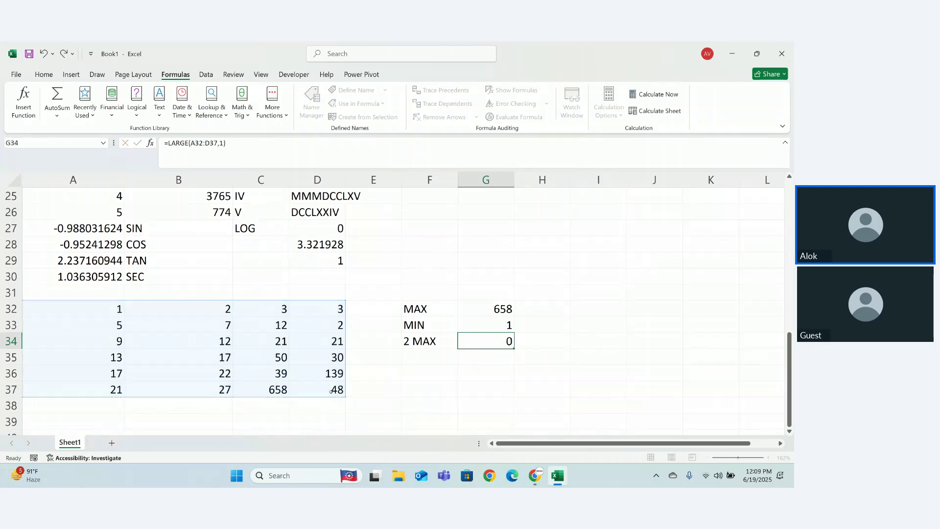
# Change the label in F34 to 1 MAX so it matches the first-largest formula beside it
pyautogui.click(417, 361)
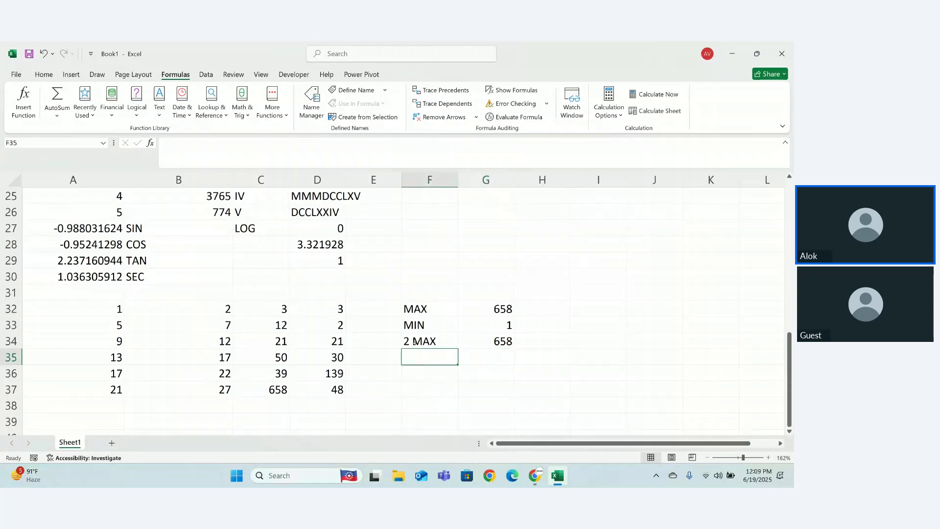
pyautogui.click(415, 344)
pyautogui.doubleClick(415, 344)
pyautogui.press('BackSpace')
pyautogui.press('BackSpace')
pyautogui.write('1')
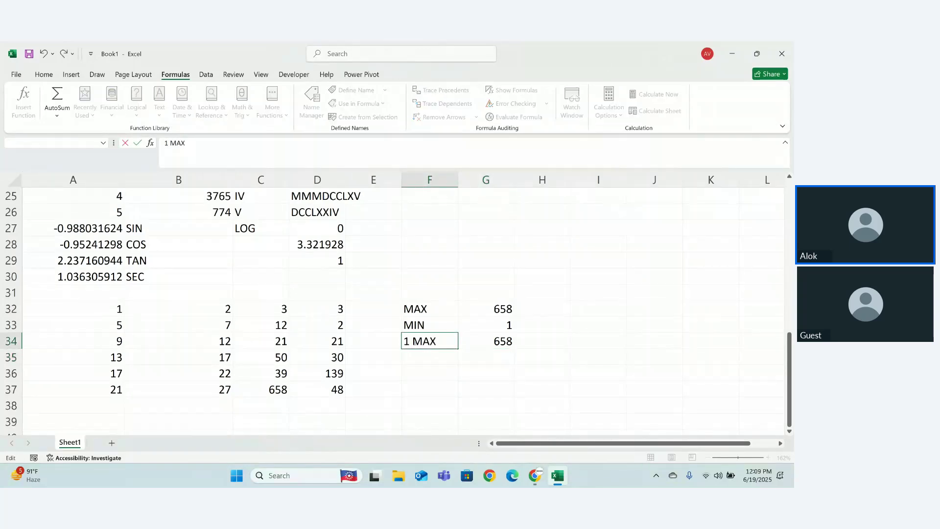
# Label F35 as 2 MAX and find the second-largest sample number in G35 with =LARGE(A32:D37,2)
pyautogui.click(415, 357)
pyautogui.write('2M')
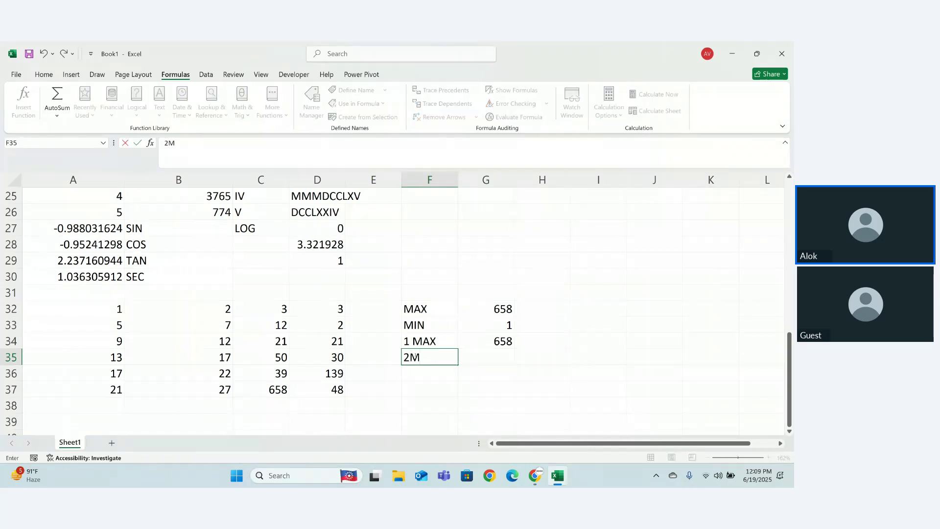
pyautogui.press('BackSpace')
pyautogui.write('MAC')
pyautogui.press('BackSpace')
pyautogui.write('X')
pyautogui.press('Tab')
pyautogui.write('=LAR')
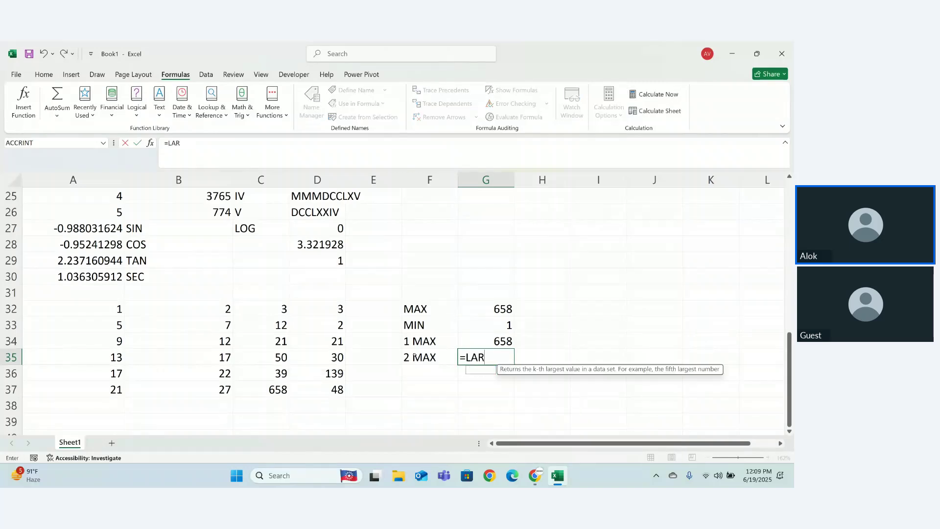
pyautogui.write('GE(')
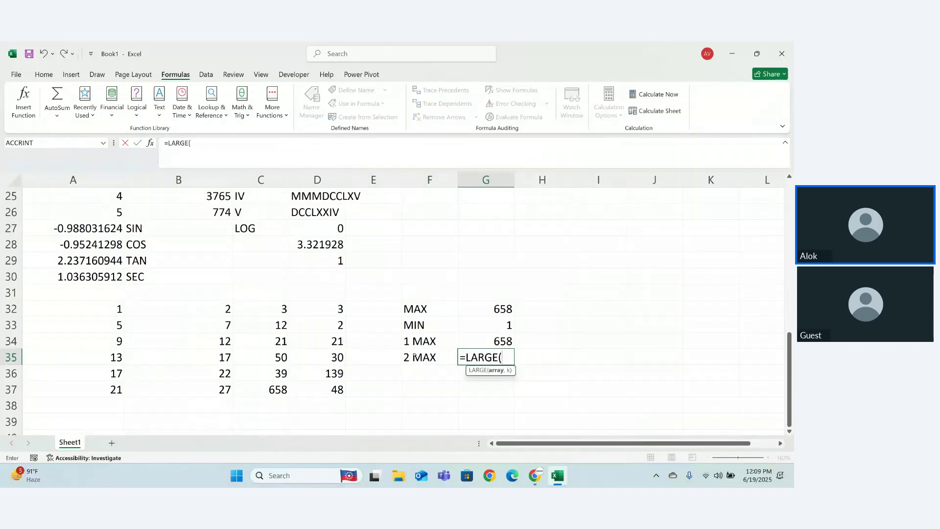
pyautogui.moveTo(108, 312); pyautogui.dragTo(301, 388)
pyautogui.write(',')
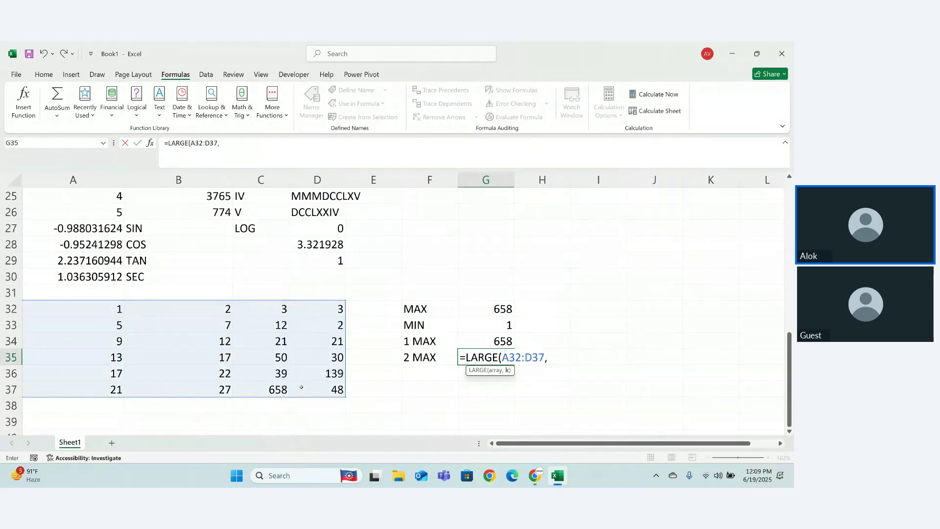
pyautogui.write('2)')
pyautogui.press('Return')
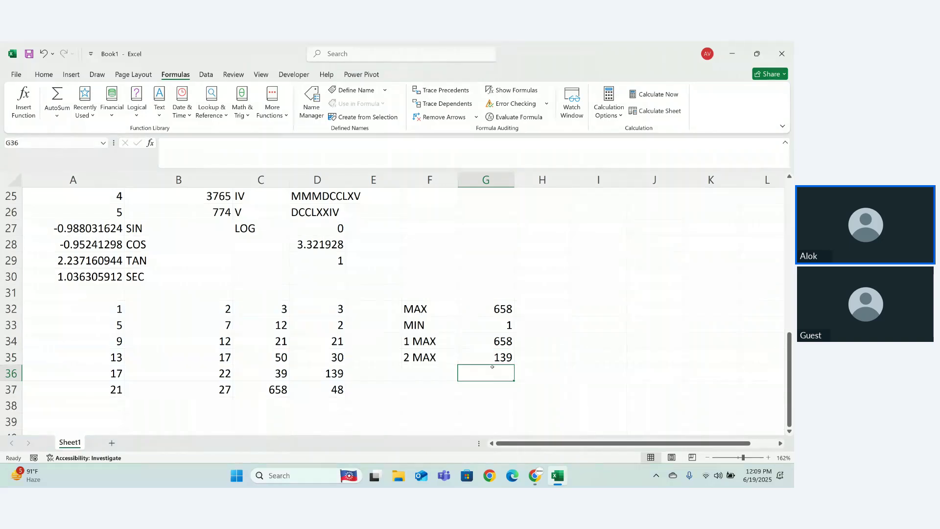
# Label F36 as 3 MAX and find the third-largest sample number in G36 with =LARGE(A32:D37,3)
pyautogui.click(423, 367)
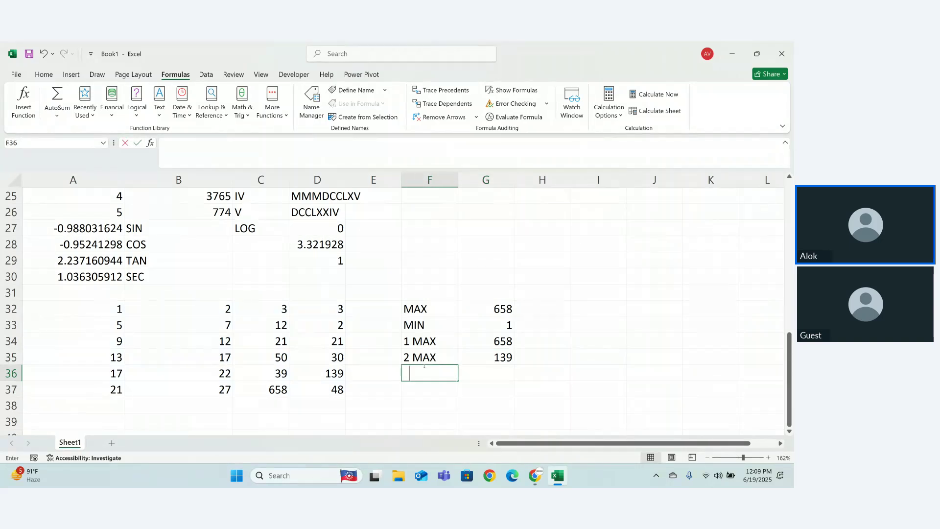
pyautogui.write('3 MAX')
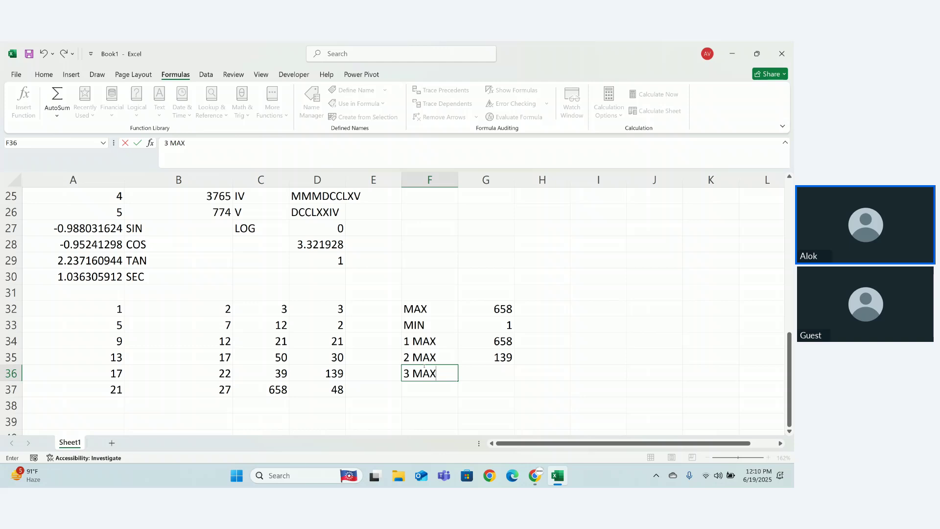
pyautogui.press('Escape')
pyautogui.press('Right')
pyautogui.write('=LARGE(')
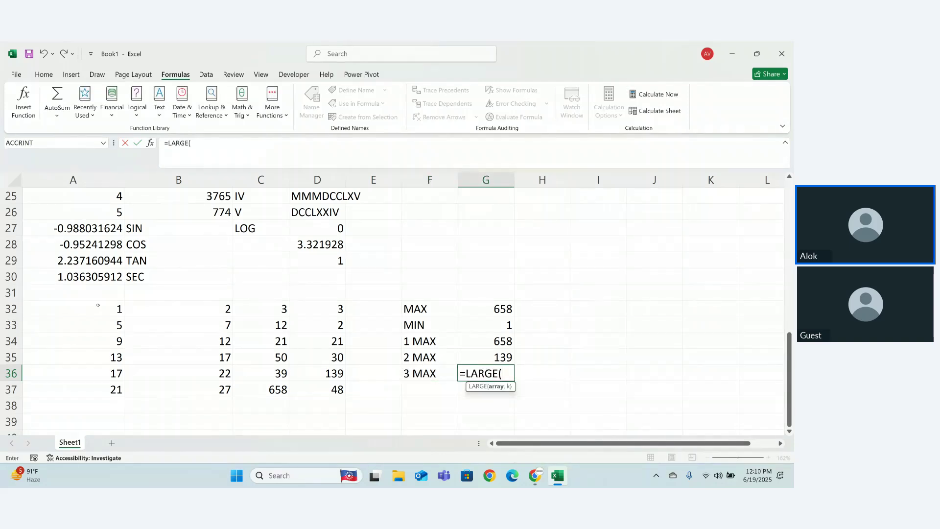
pyautogui.moveTo(98, 305); pyautogui.dragTo(332, 387)
pyautogui.write(',')
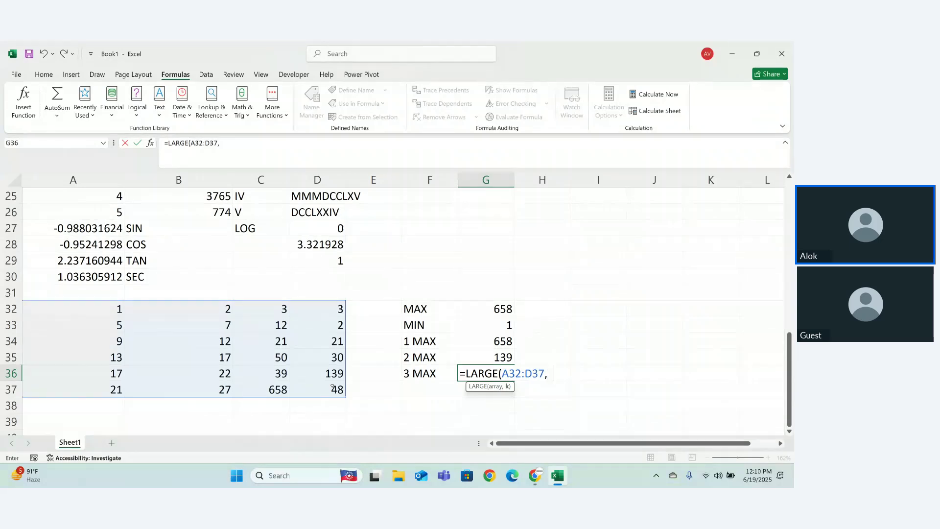
pyautogui.write('3)')
pyautogui.press('Return')
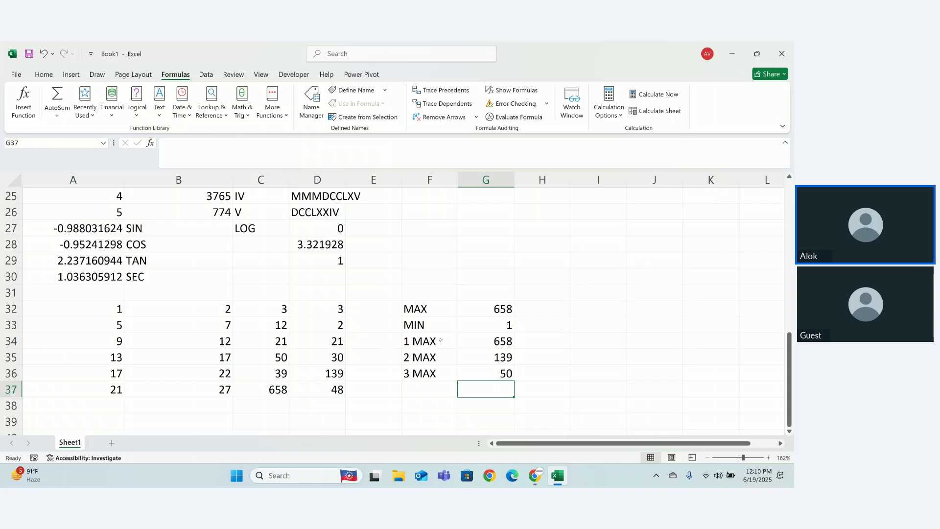
# Label H32 as 1 MIN and find the smallest sample number in I32 with =SMALL(A32:D37,1)
pyautogui.click(559, 309)
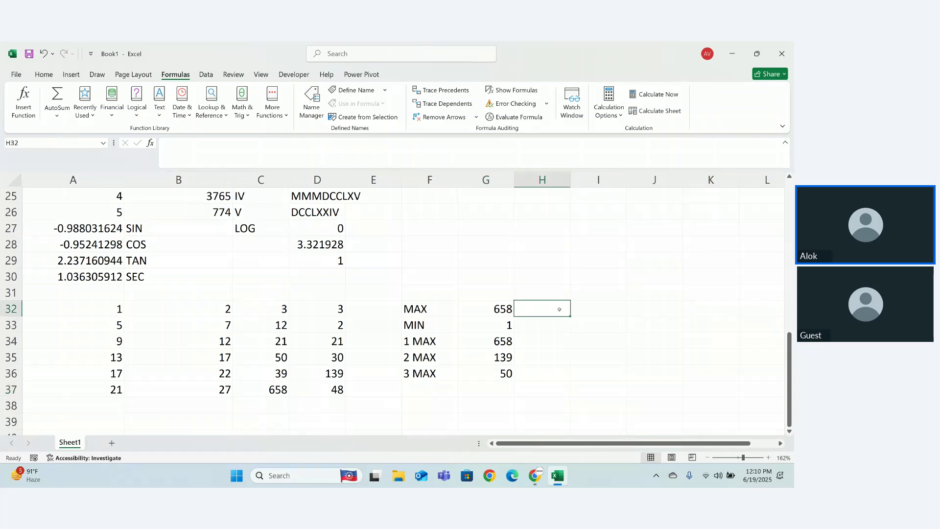
pyautogui.write('1 MIN')
pyautogui.press('Tab')
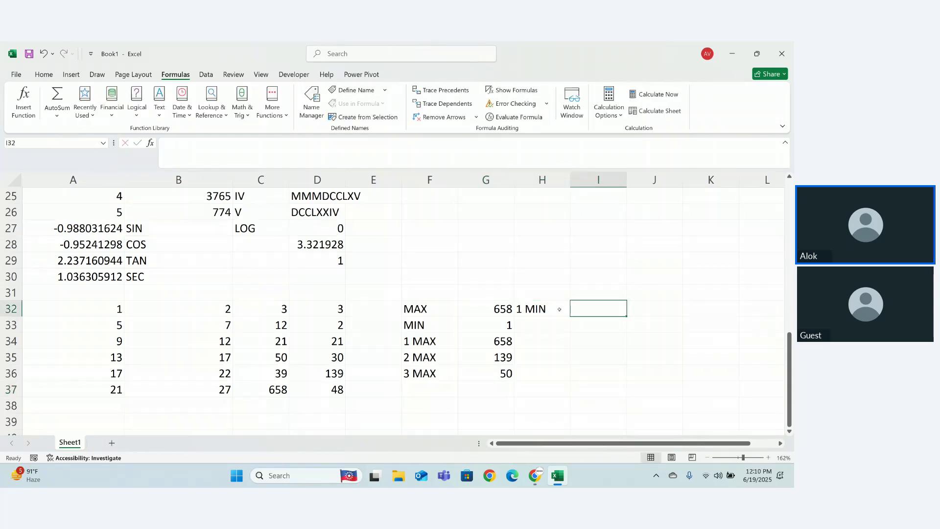
pyautogui.write('=')
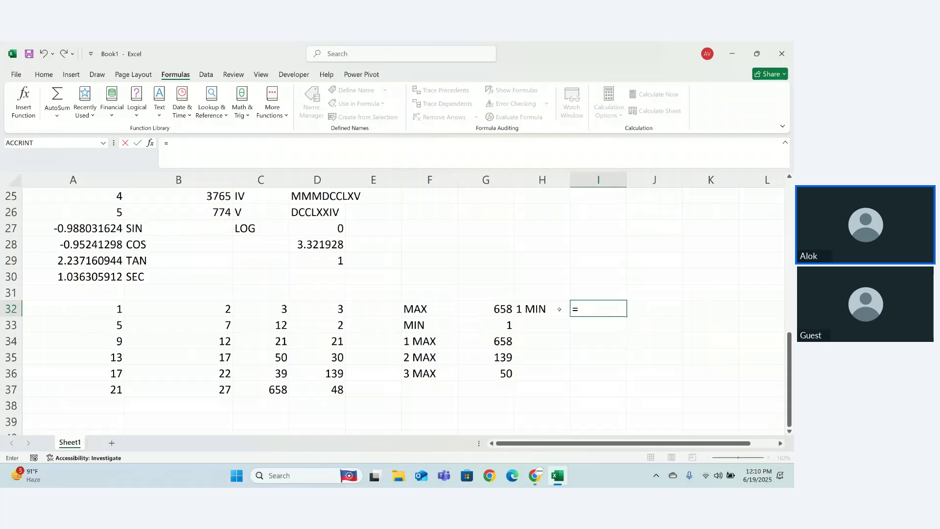
pyautogui.write('SMALL(')
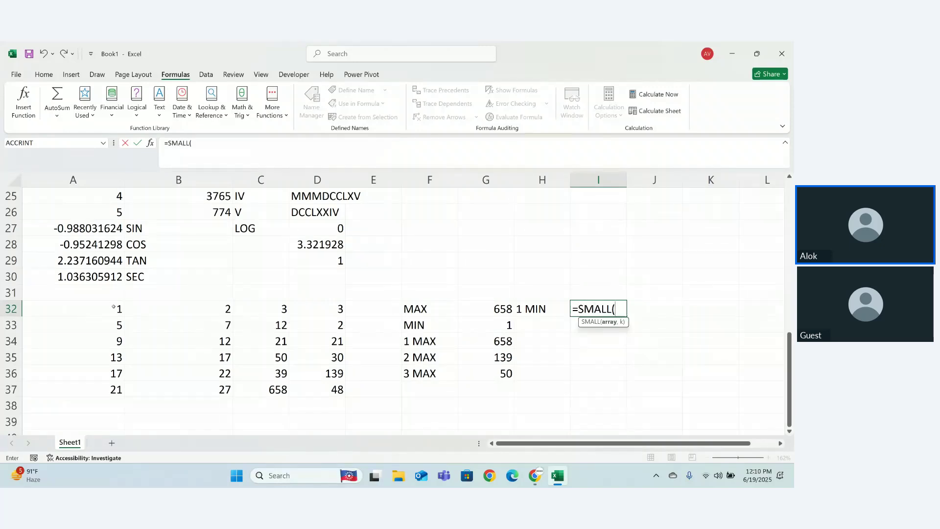
pyautogui.moveTo(113, 307); pyautogui.dragTo(323, 386)
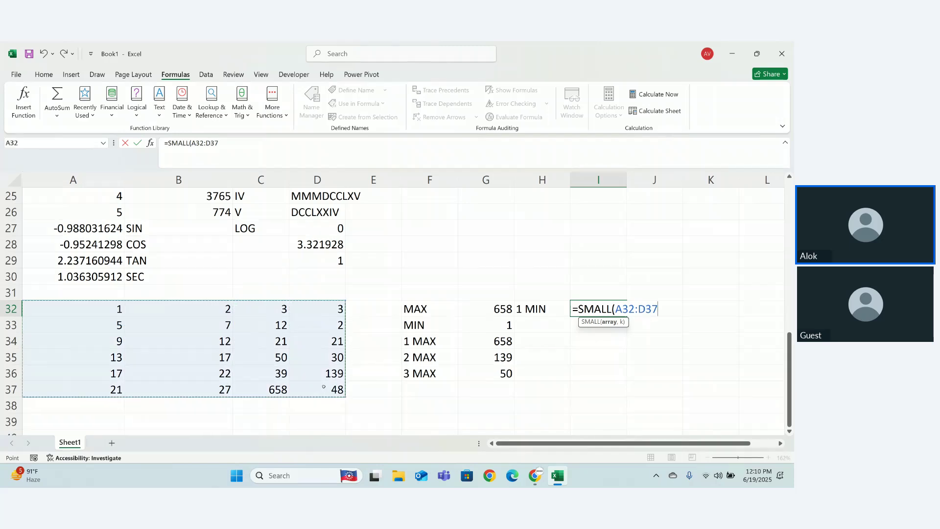
pyautogui.write(',')
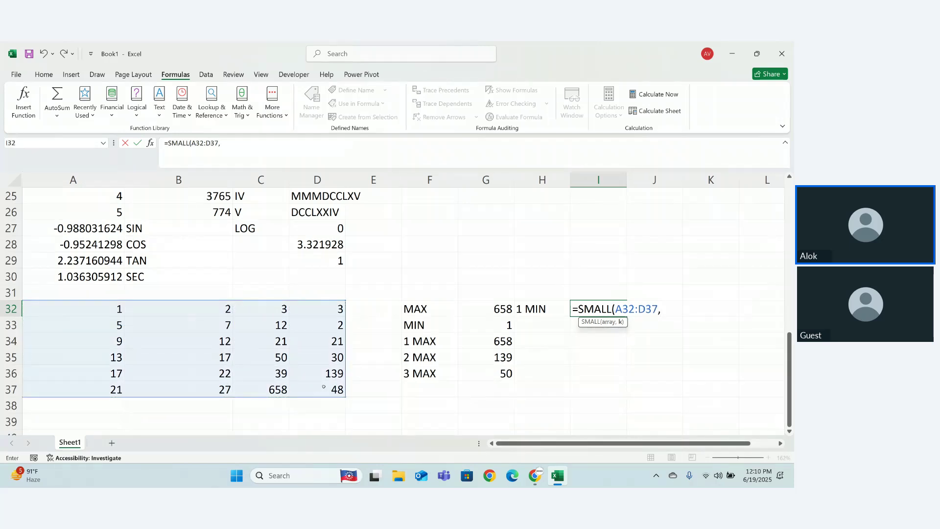
pyautogui.write('1)')
pyautogui.press('Return')
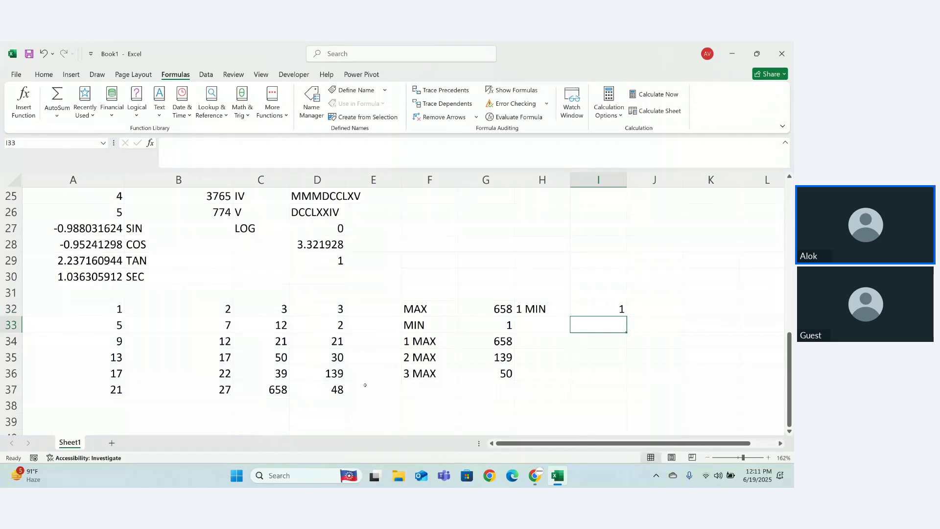
# Label H33 as 2 SMALL and find the second-smallest sample number in I33 with =SMALL(A32:D37,2)
pyautogui.click(551, 324)
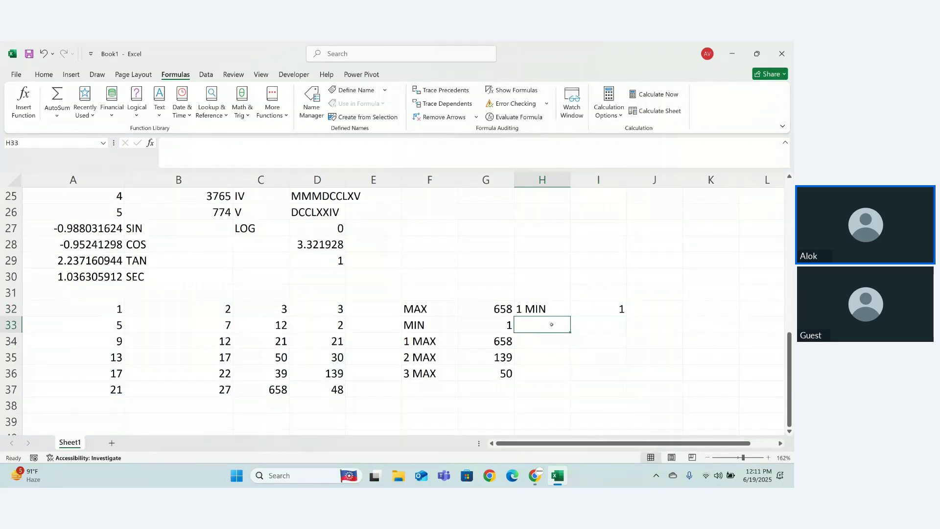
pyautogui.write('2 SM')
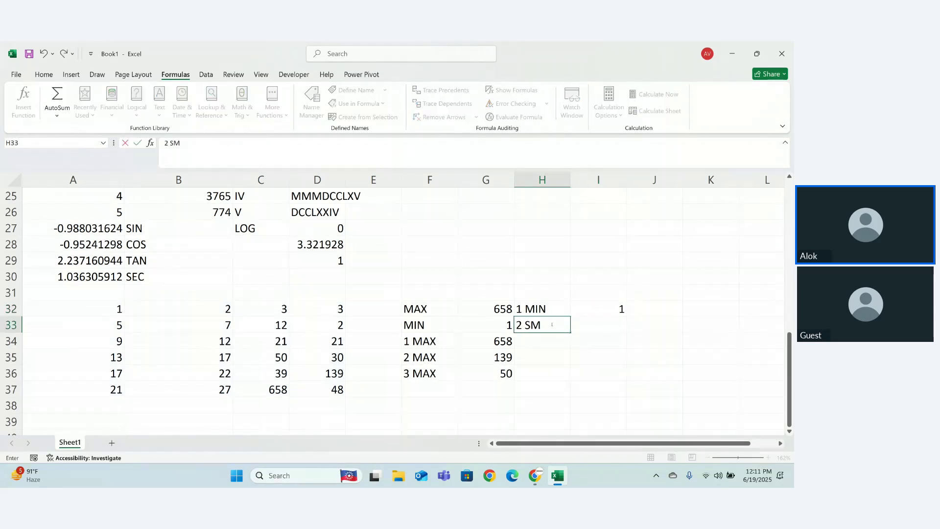
pyautogui.write('ALL')
pyautogui.press('Tab')
pyautogui.write('=SM')
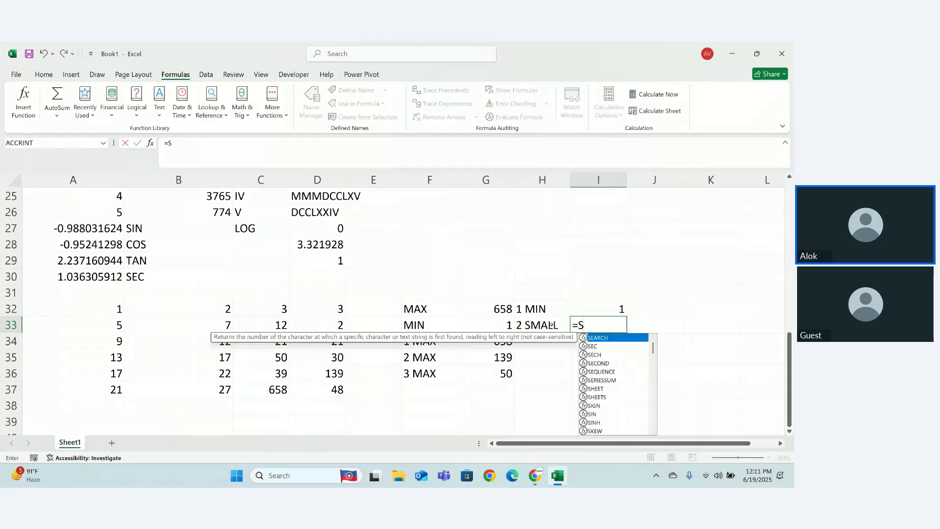
pyautogui.press('BackSpace')
pyautogui.write('M')
pyautogui.press('Tab')
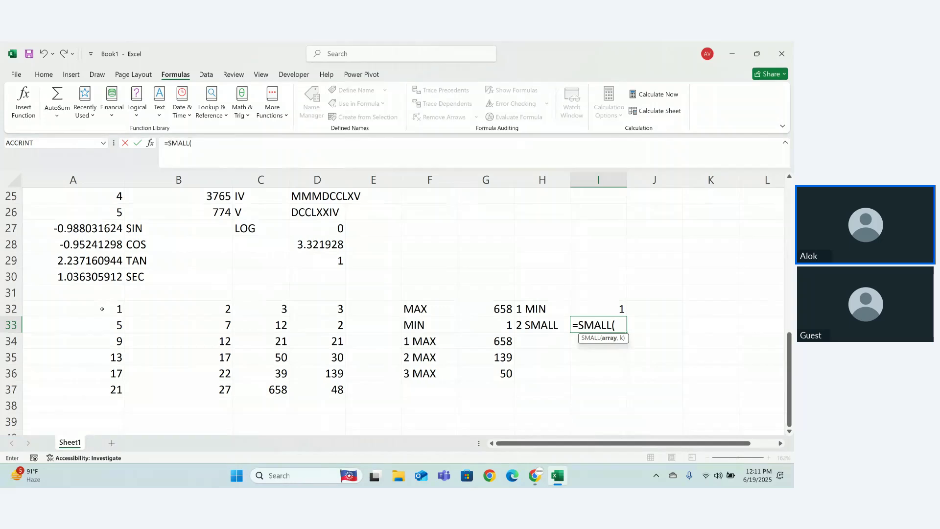
pyautogui.moveTo(98, 308); pyautogui.dragTo(308, 388)
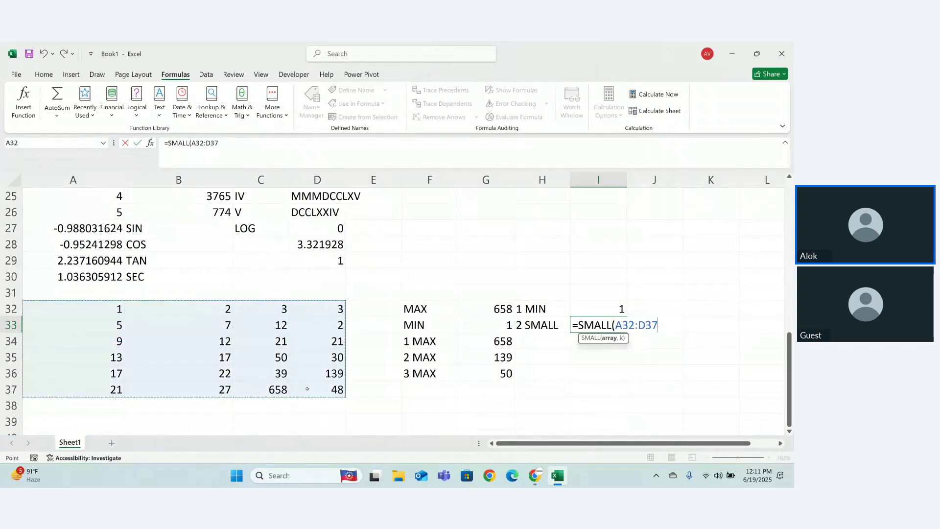
pyautogui.write(',2)')
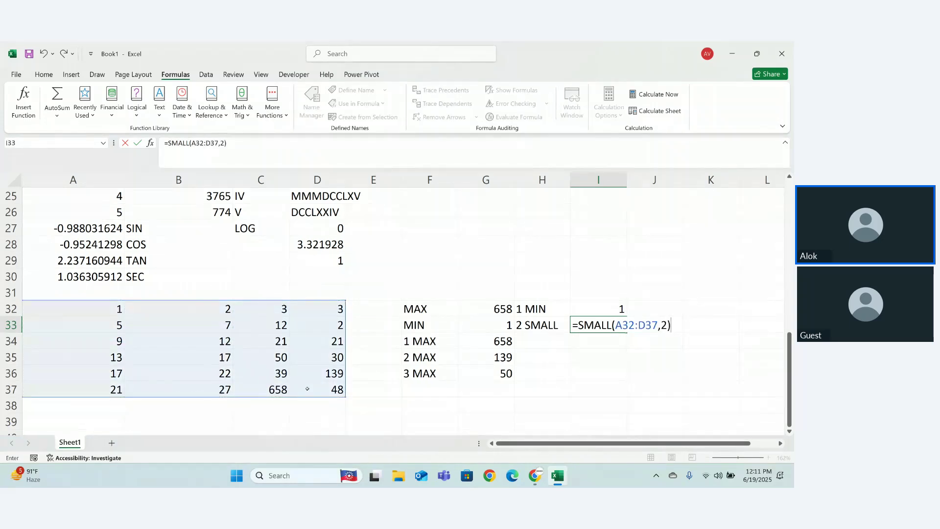
pyautogui.press('Return')
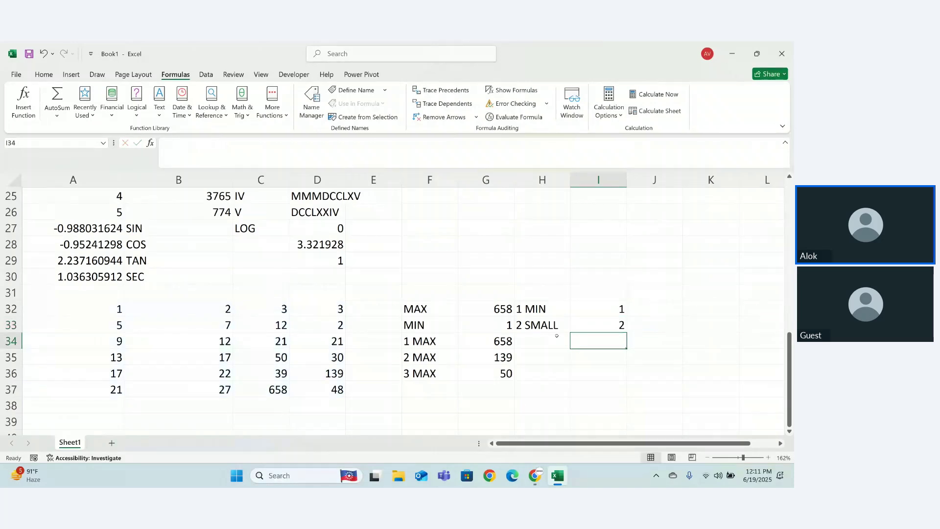
# Label H34 as 3 SMALL and find the third-smallest sample number in I34 with =SMALL(A32:D37,3)
pyautogui.click(542, 335)
pyautogui.write('3 SMALL')
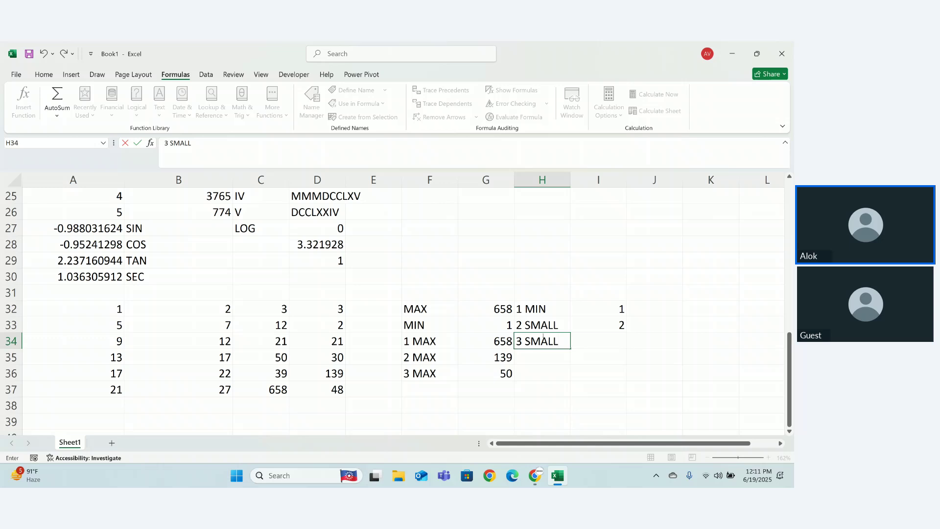
pyautogui.press('Tab')
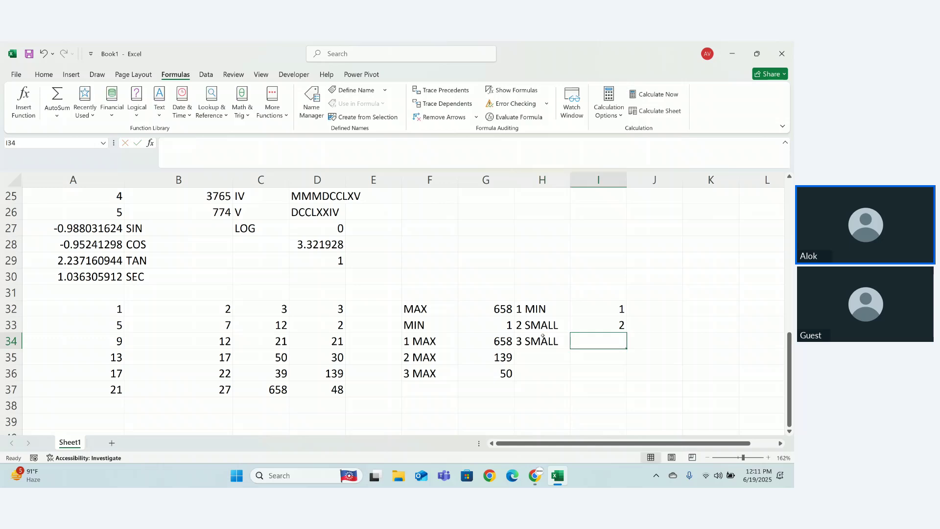
pyautogui.write('=SMALL(')
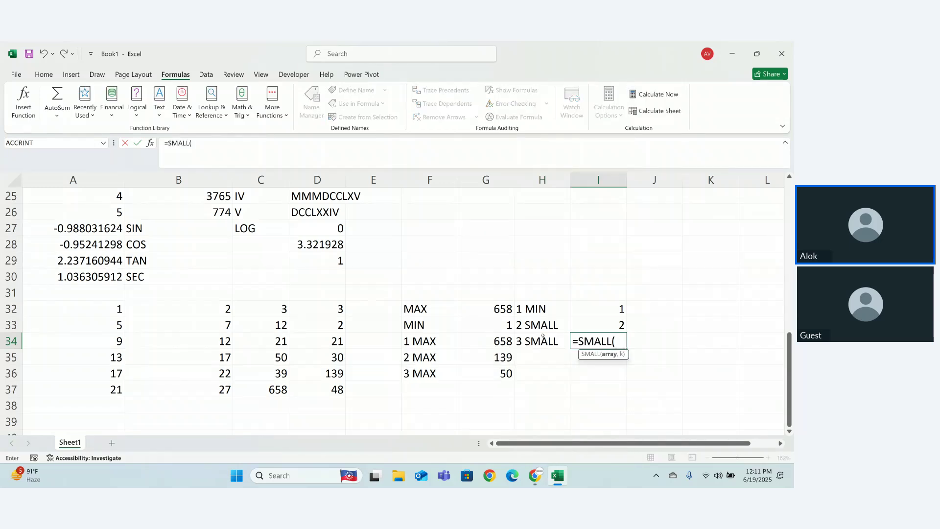
pyautogui.moveTo(100, 310); pyautogui.dragTo(328, 387)
pyautogui.write(',')
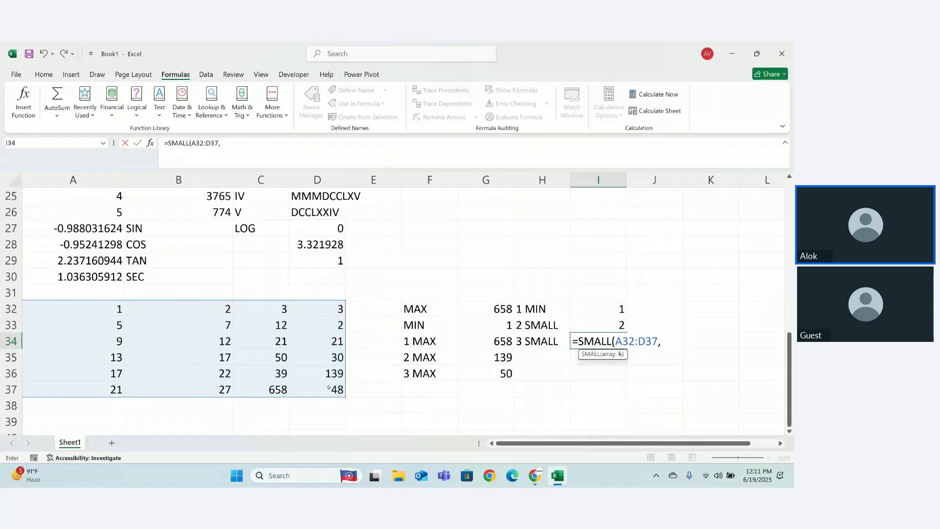
pyautogui.write('43)')
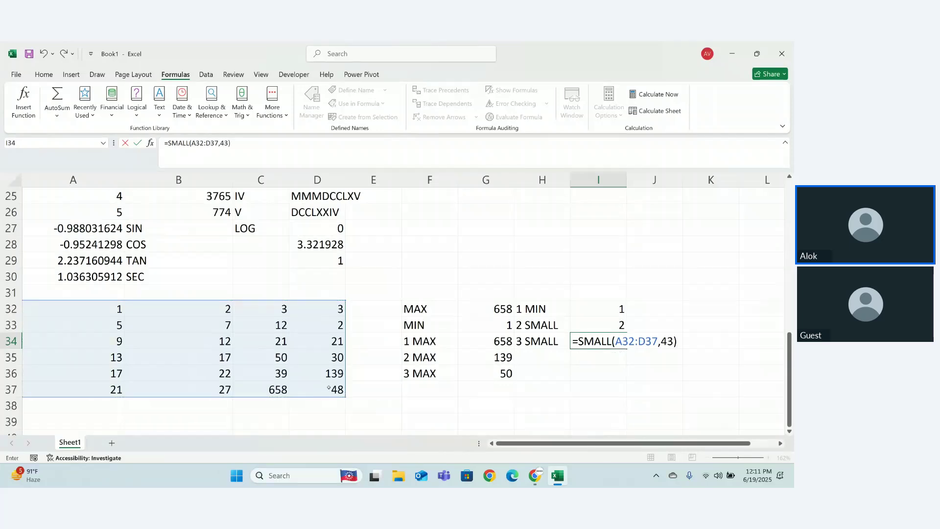
pyautogui.press('BackSpace')
pyautogui.write('4')
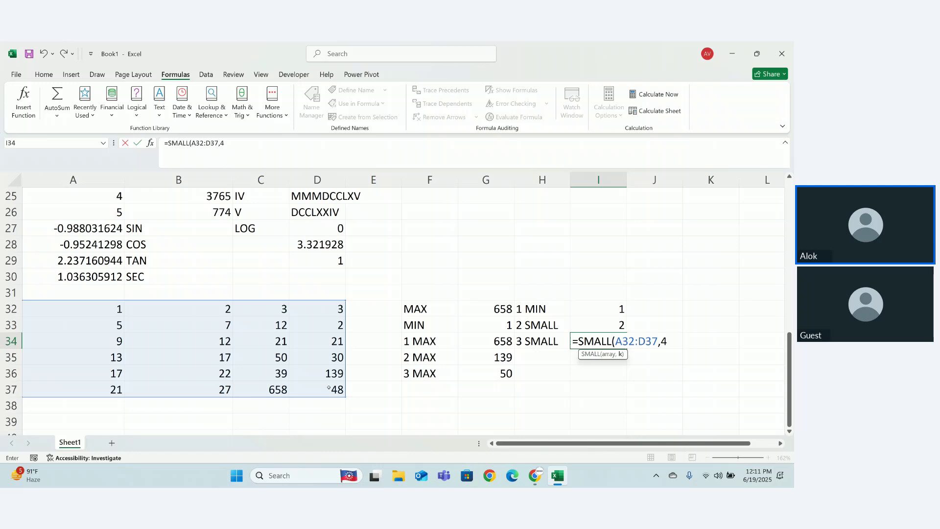
pyautogui.press('BackSpace')
pyautogui.write('3)')
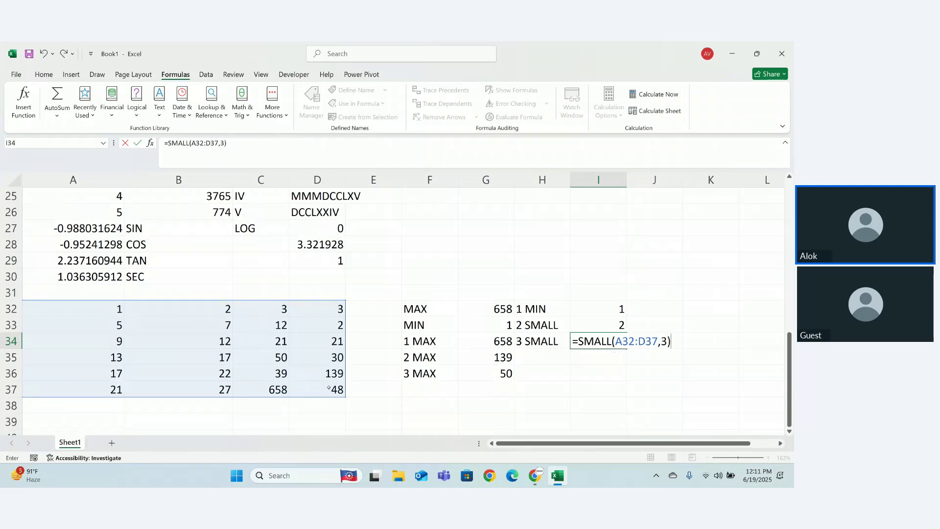
pyautogui.press('Return')
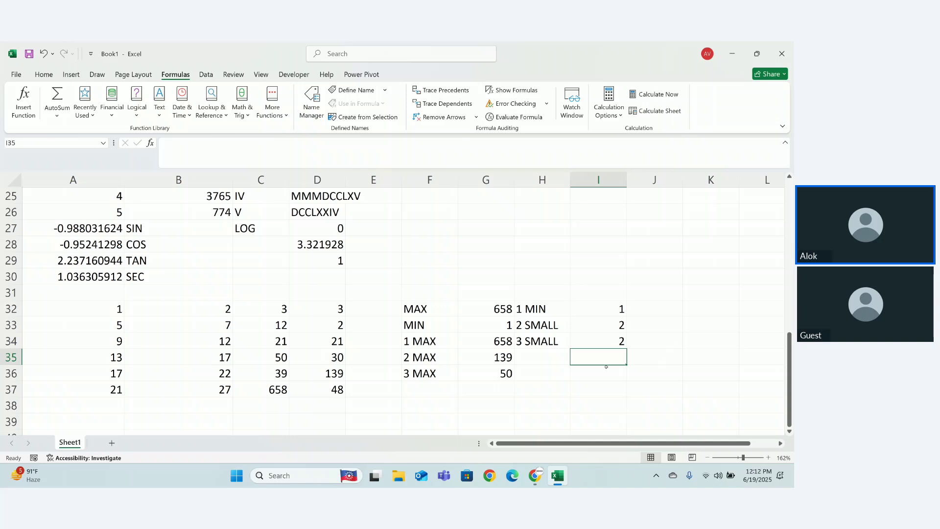
pyautogui.click(556, 353)
pyautogui.click(611, 338)
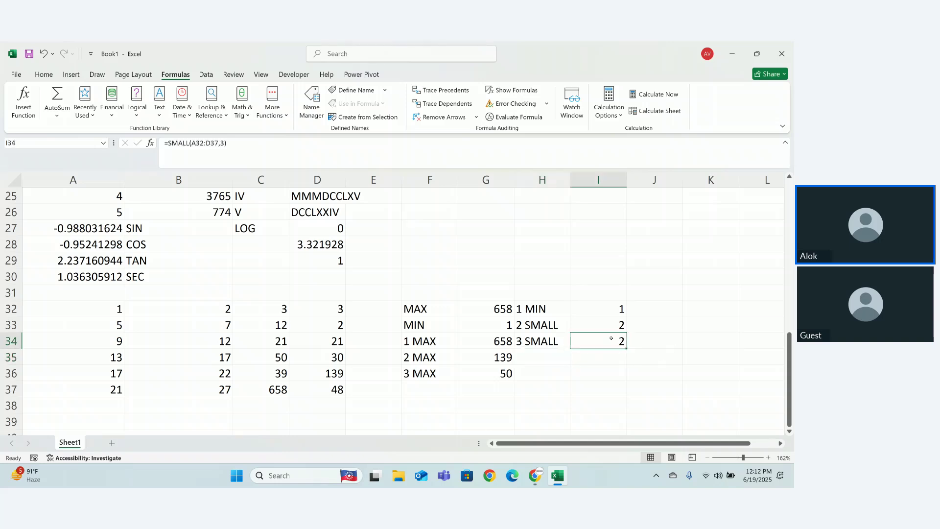
pyautogui.doubleClick(612, 340)
pyautogui.press('Return')
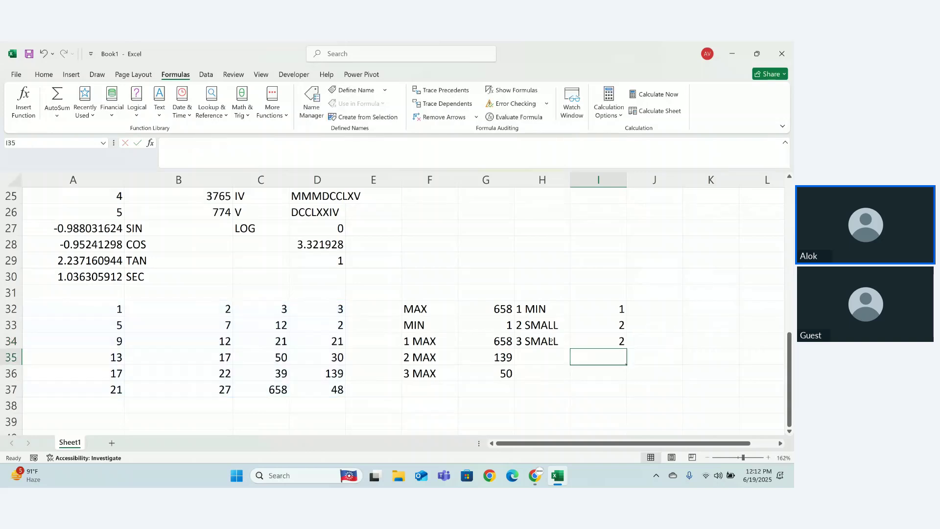
# Label H35 as 4 SMALL and find the fourth-smallest sample number in I35 with =SMALL(A32:D37,4)
pyautogui.click(539, 358)
pyautogui.write('4')
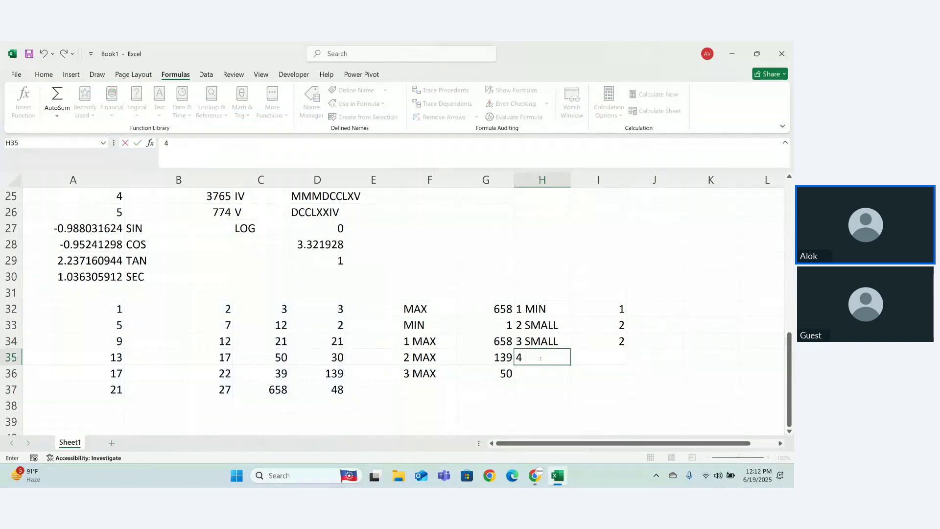
pyautogui.write(' SMALL')
pyautogui.press('Tab')
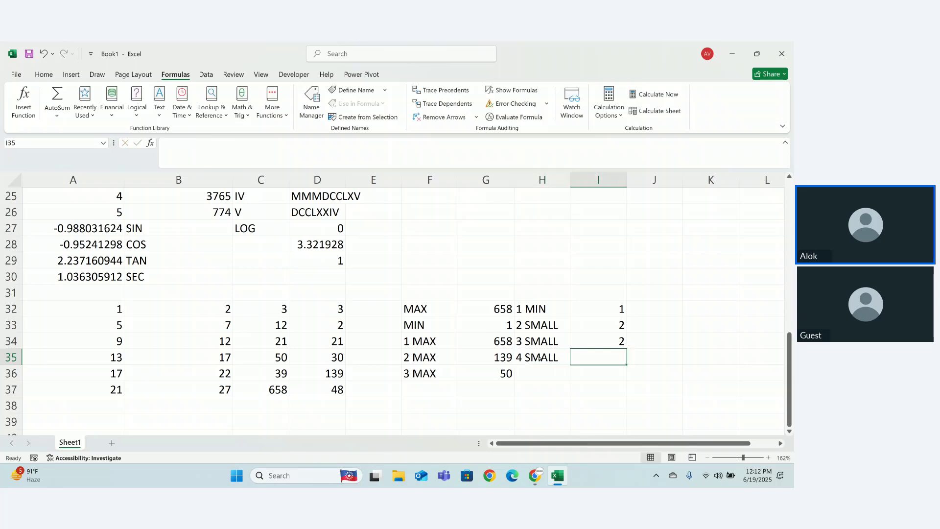
pyautogui.write('=SMALL(')
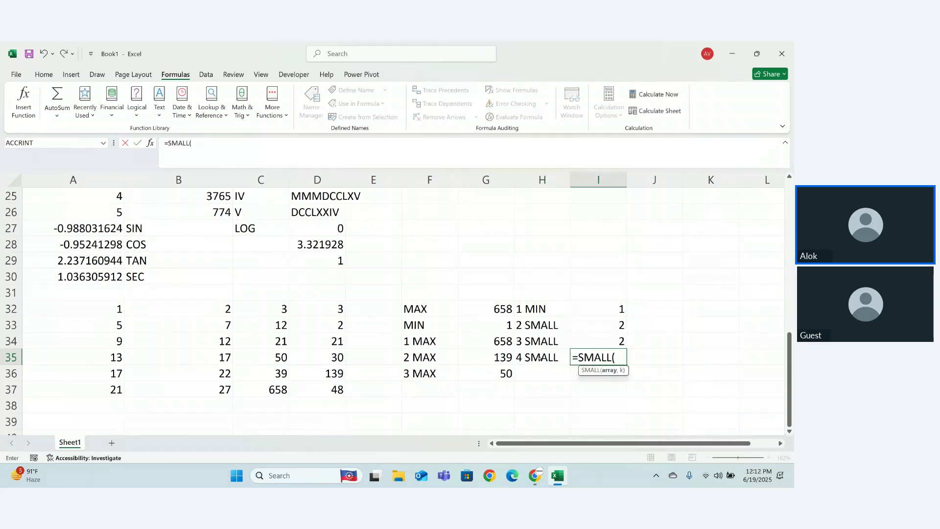
pyautogui.moveTo(109, 306); pyautogui.dragTo(333, 390)
pyautogui.write(',')
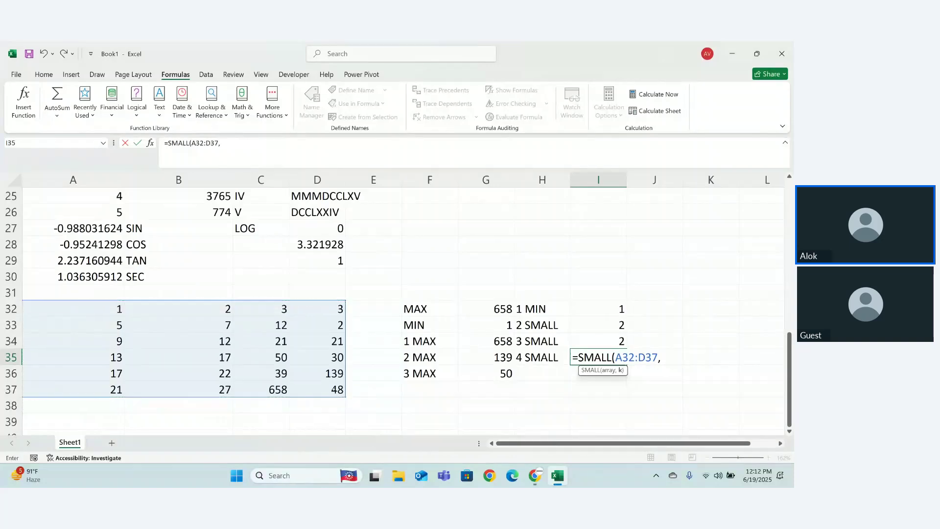
pyautogui.write('4)')
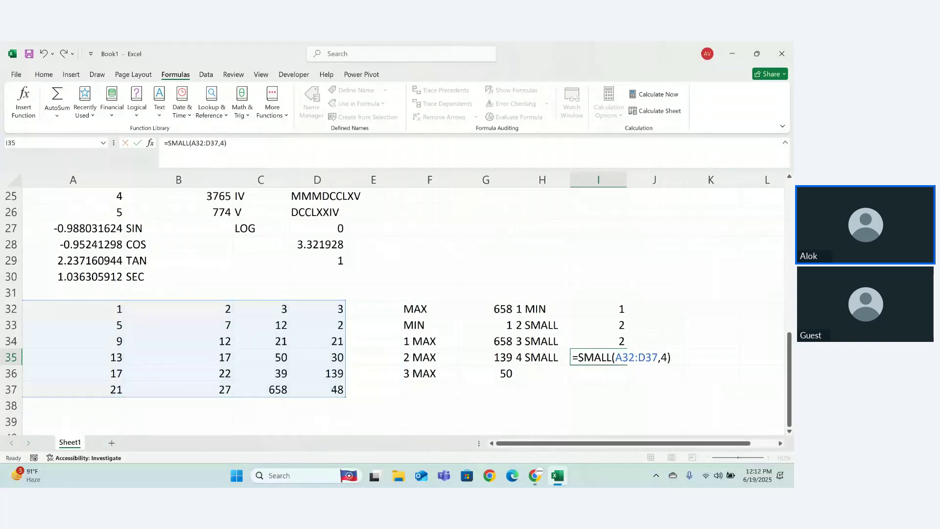
pyautogui.press('Return')
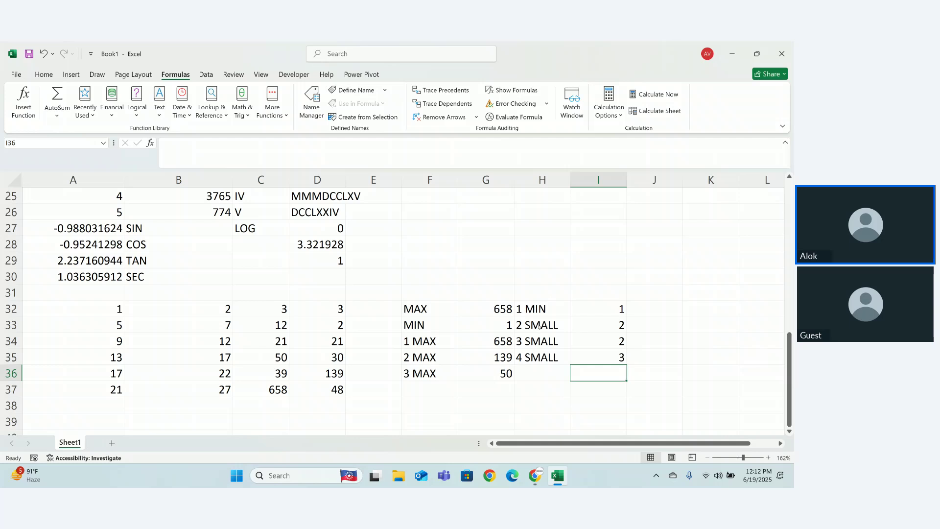
# Add the headings LARGE in F31 and SMALL in H31 above the result columns
pyautogui.click(422, 287)
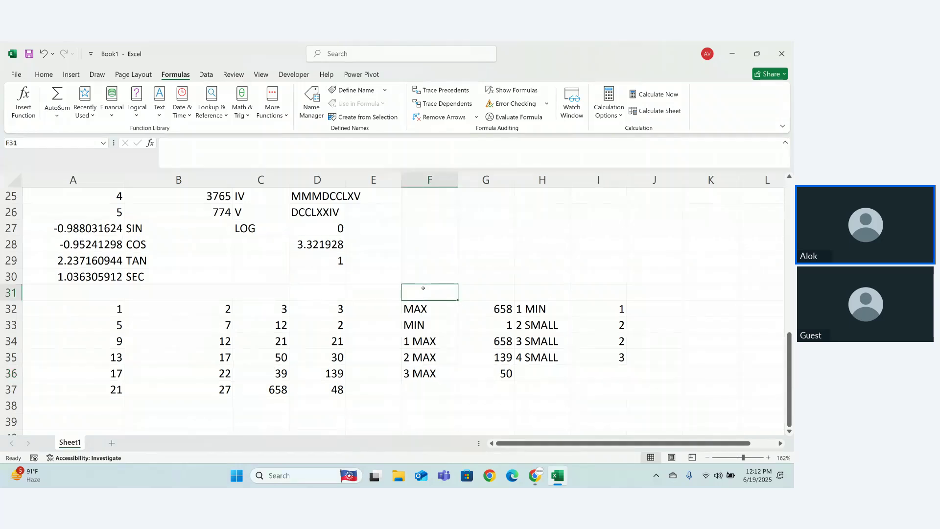
pyautogui.write('LARGE')
pyautogui.press('Tab')
pyautogui.press('Tab')
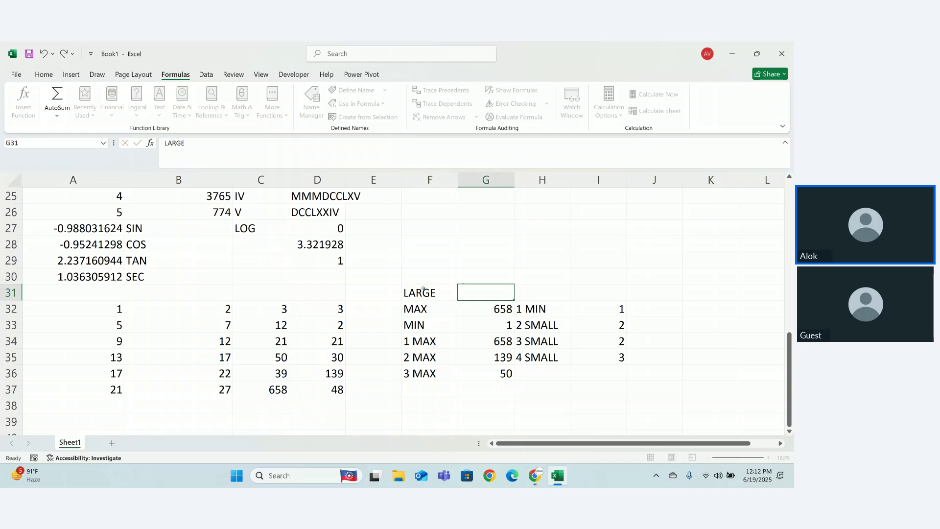
pyautogui.write('SMALL')
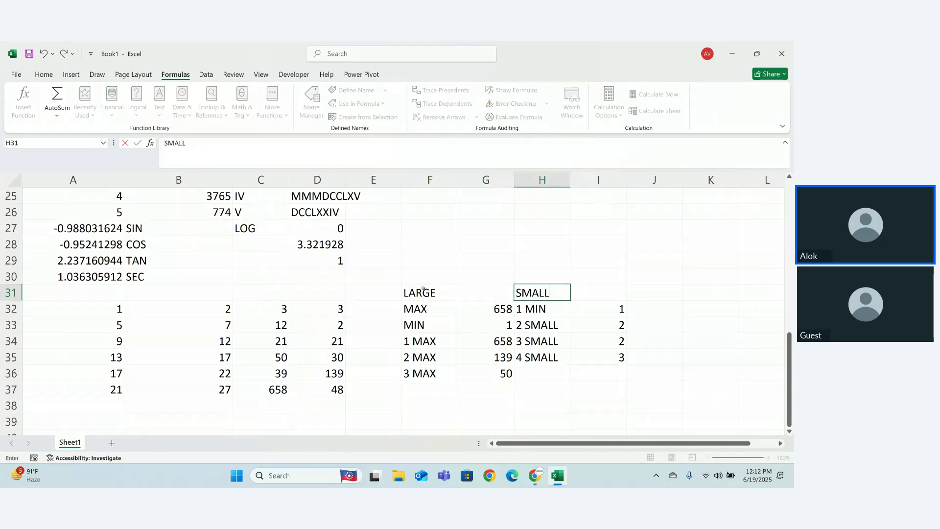
pyautogui.press('Tab')
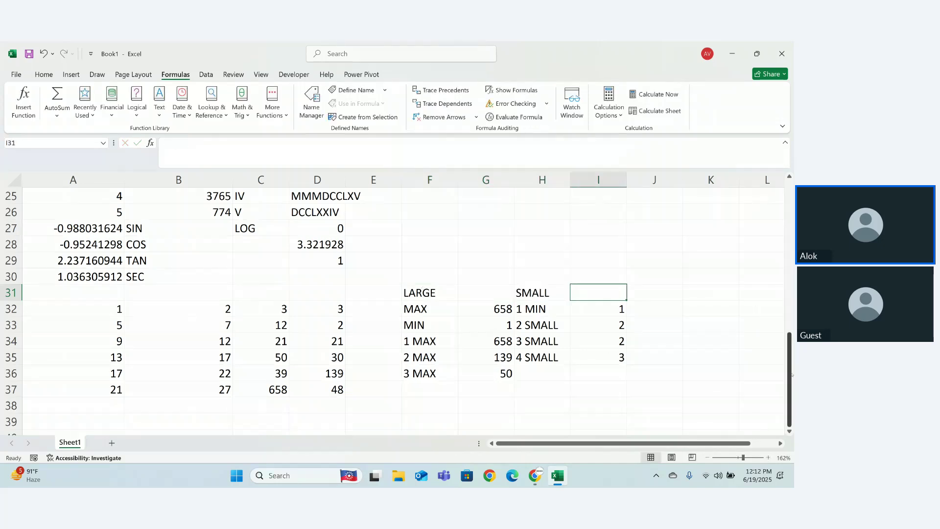
# List the unique rows of the sample numbers starting in A39 with =UNIQUE(A32:D37)
pyautogui.moveTo(95, 308); pyautogui.dragTo(322, 392)
pyautogui.click(322, 392)
pyautogui.press('Down')
pyautogui.press('Down')
pyautogui.press('Down')
pyautogui.press('Down')
pyautogui.press('Down')
pyautogui.press('Down')
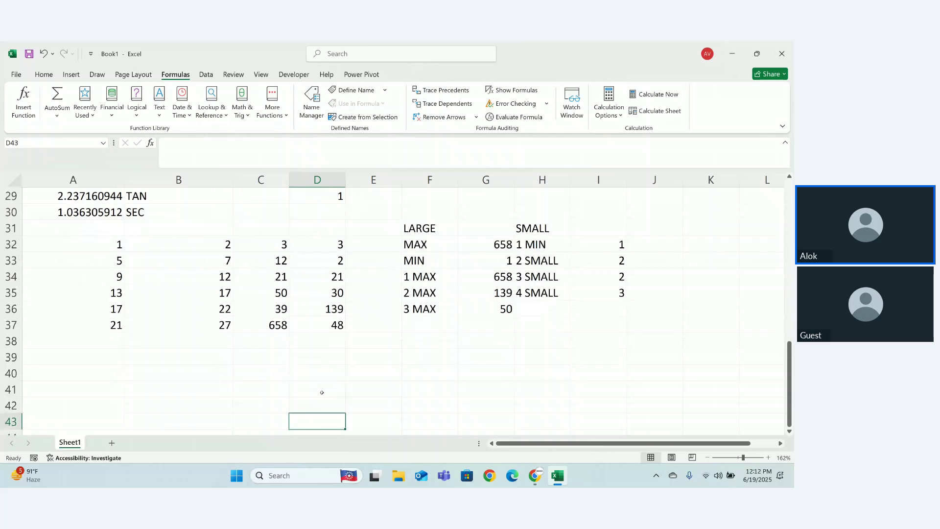
pyautogui.press('Down')
pyautogui.click(50, 335)
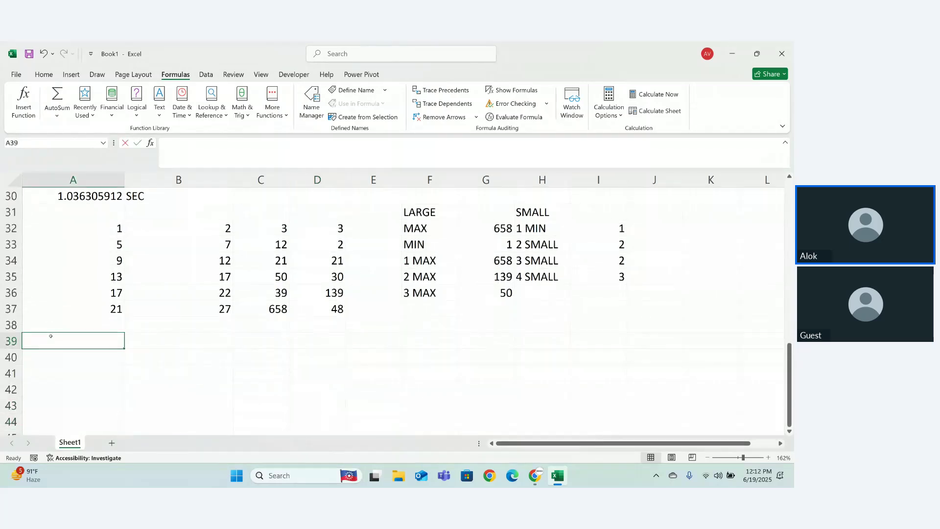
pyautogui.write('=UNI')
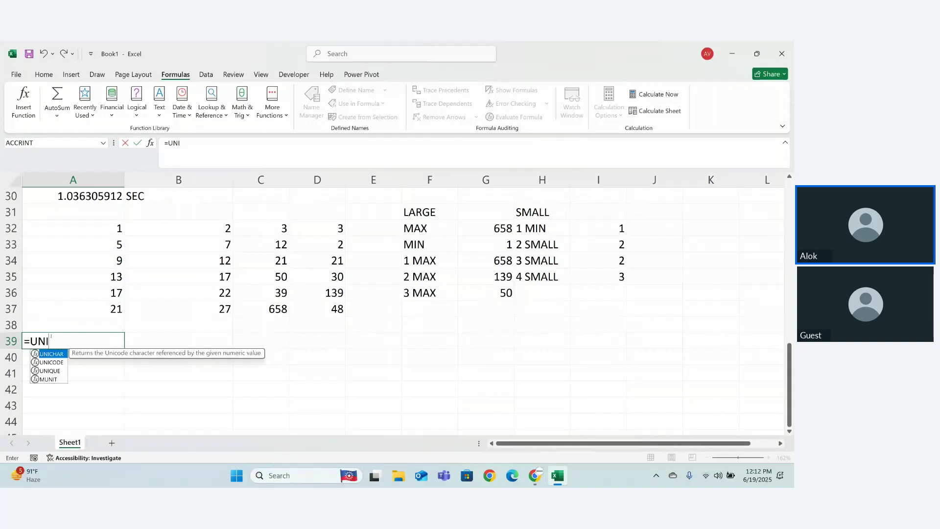
pyautogui.press('Down')
pyautogui.press('Down')
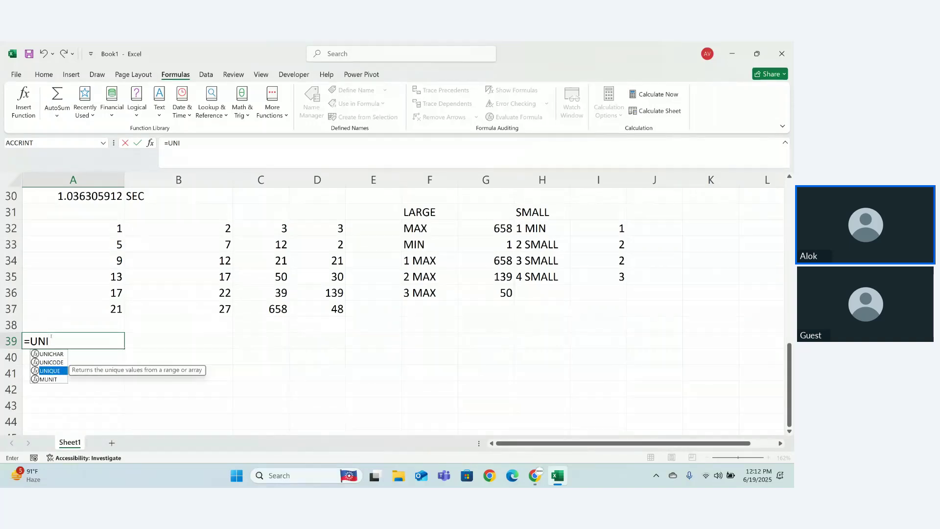
pyautogui.press('Tab')
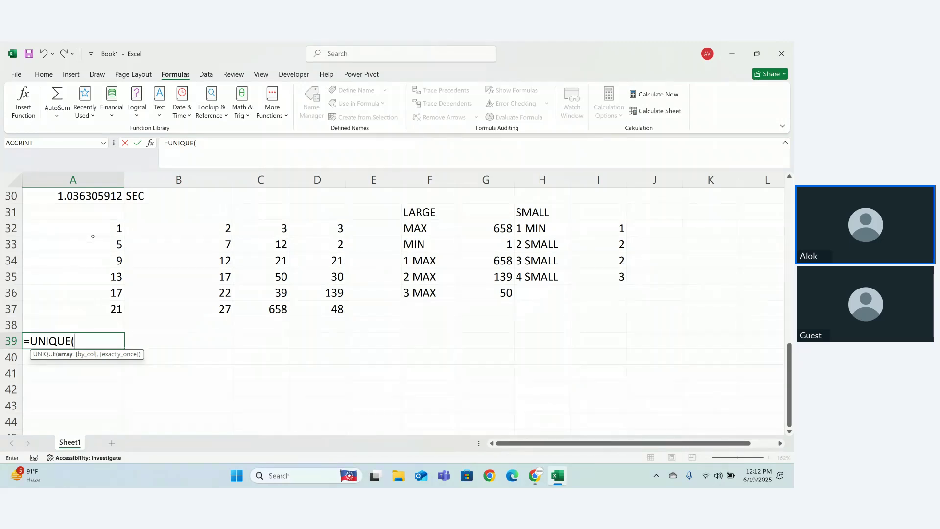
pyautogui.moveTo(92, 236); pyautogui.dragTo(302, 303)
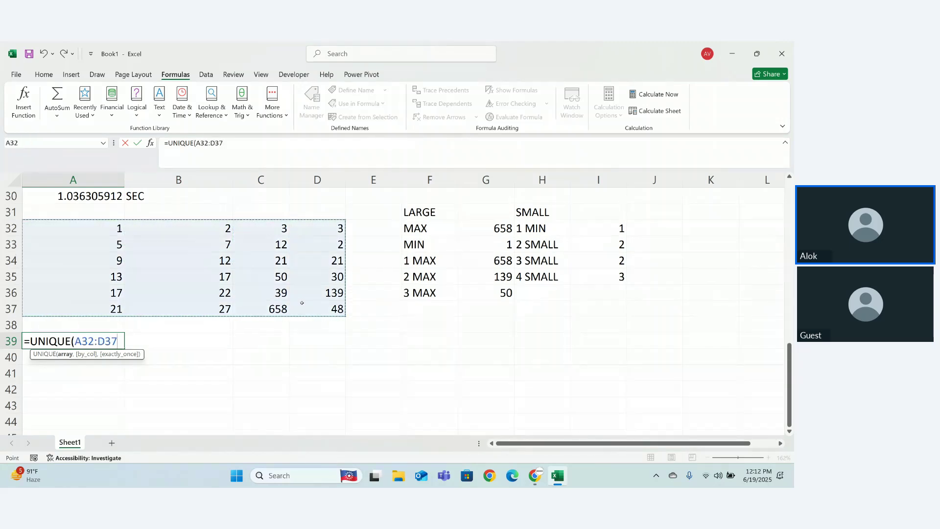
pyautogui.press('Up')
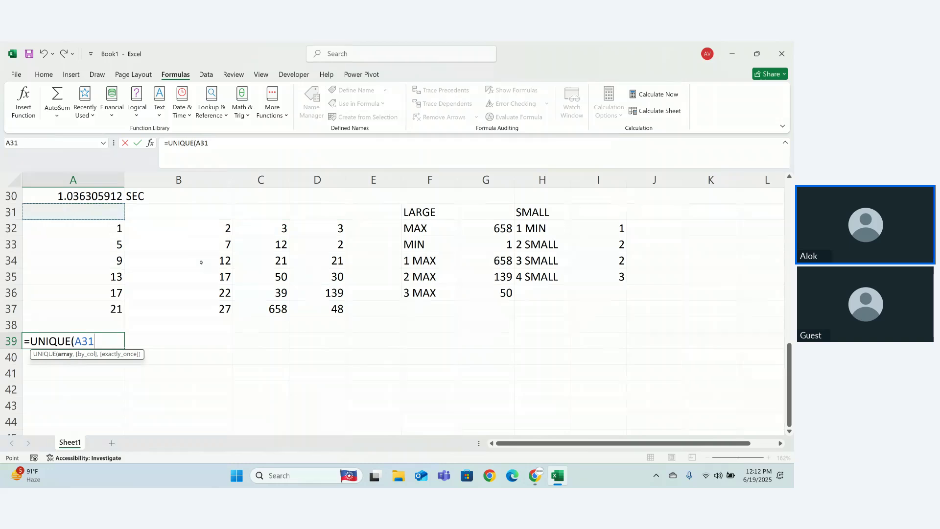
pyautogui.moveTo(100, 228); pyautogui.dragTo(336, 309)
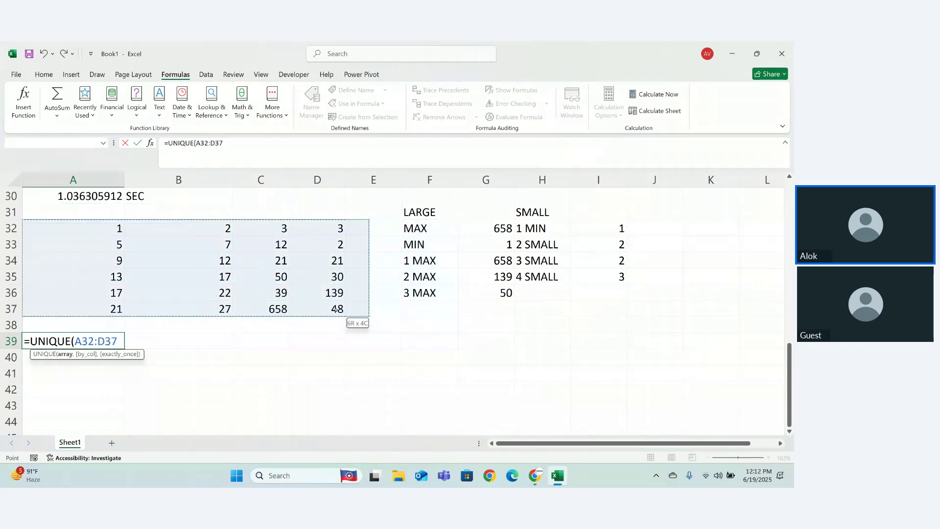
pyautogui.write(')')
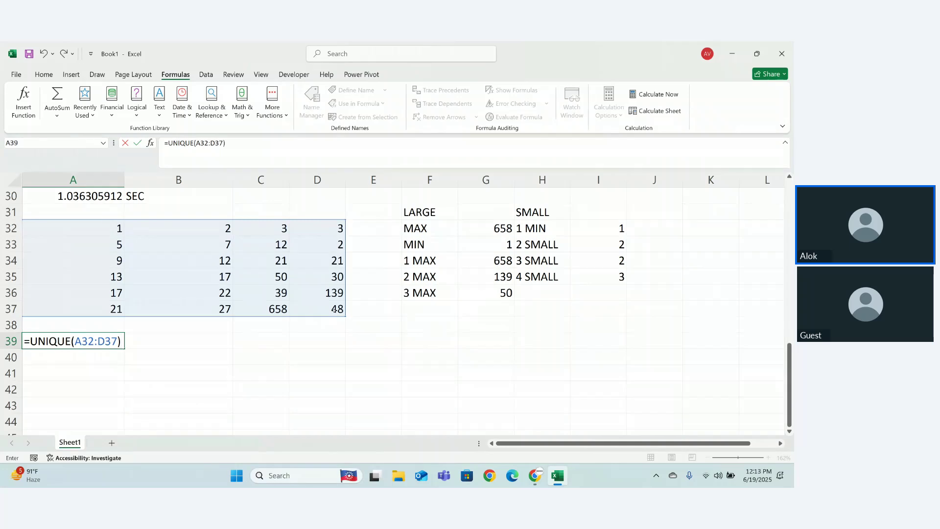
pyautogui.press('Return')
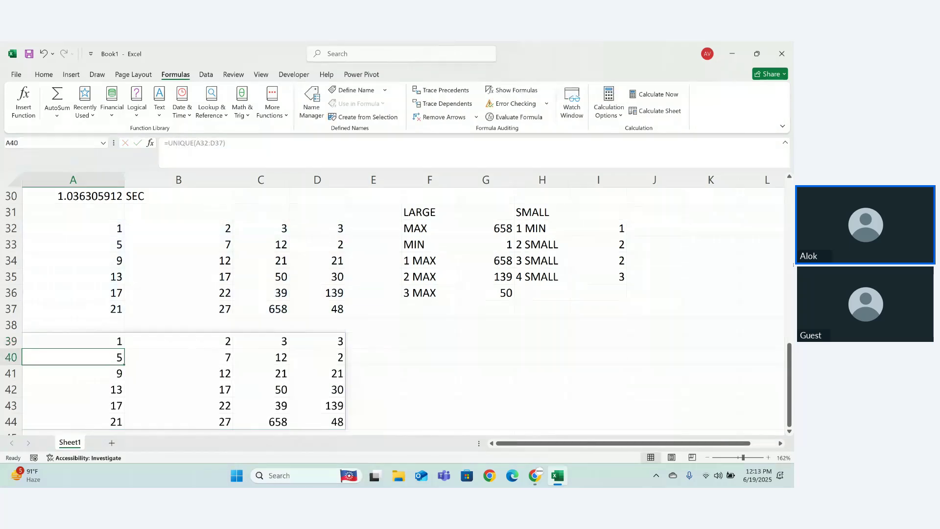
# Try to clear cell C39 inside the spilled UNIQUE results
pyautogui.moveTo(788, 360); pyautogui.dragTo(791, 380)
pyautogui.click(454, 363)
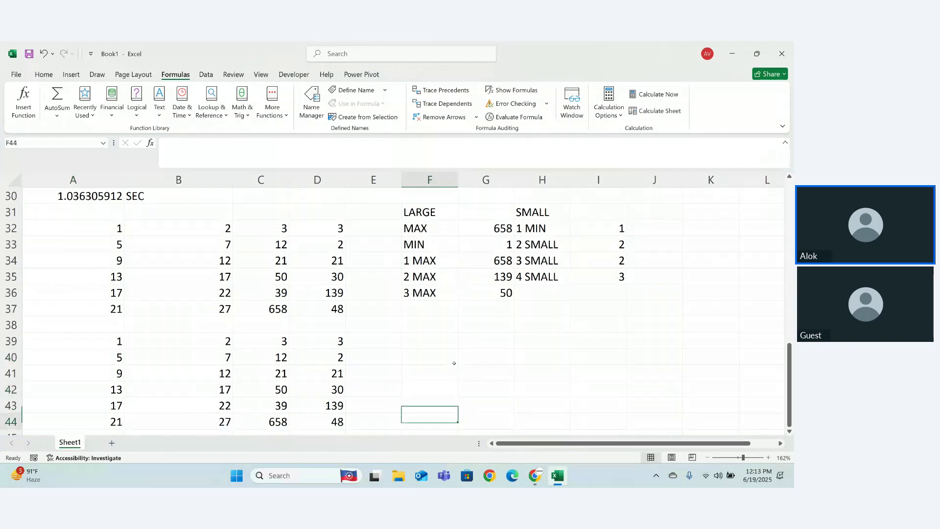
pyautogui.press('Down')
pyautogui.press('Down')
pyautogui.press('Down')
pyautogui.press('Down')
pyautogui.press('Down')
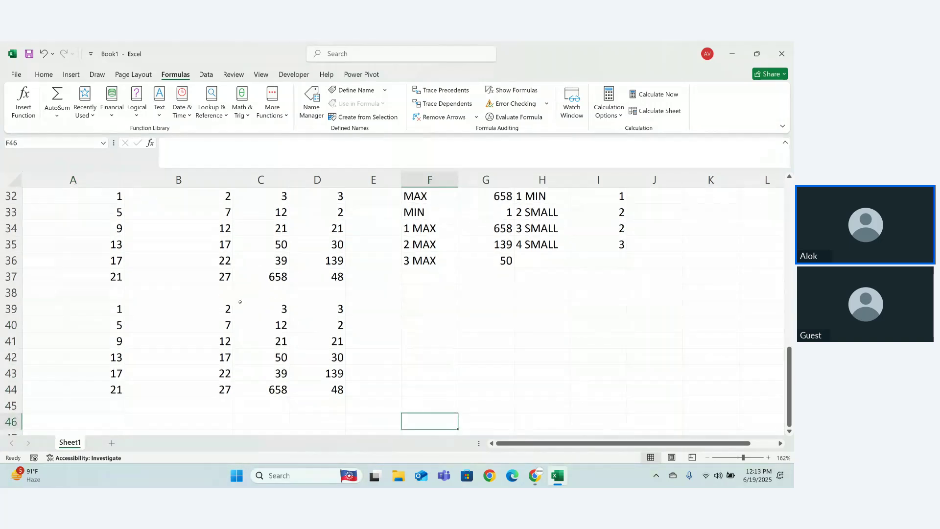
pyautogui.click(272, 307)
pyautogui.hotkey('ctrl', 'a')
pyautogui.press('BackSpace')
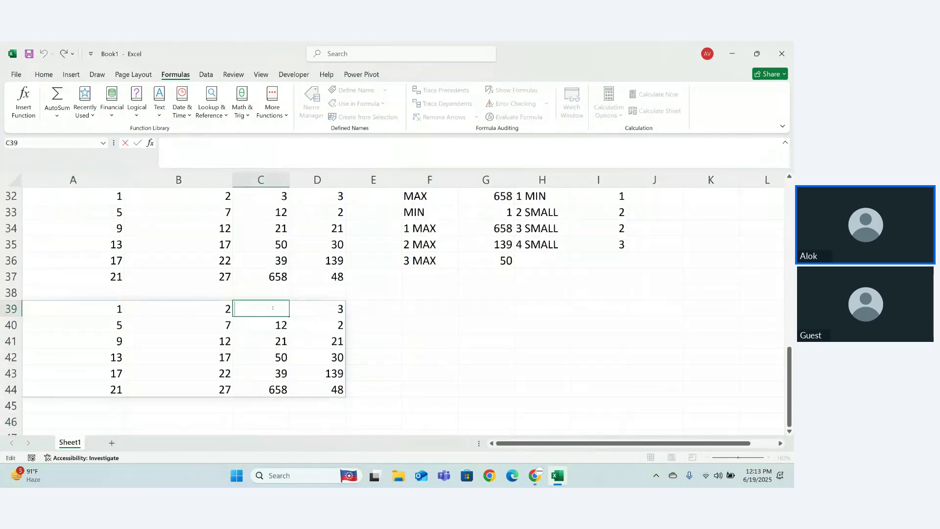
pyautogui.click(221, 308)
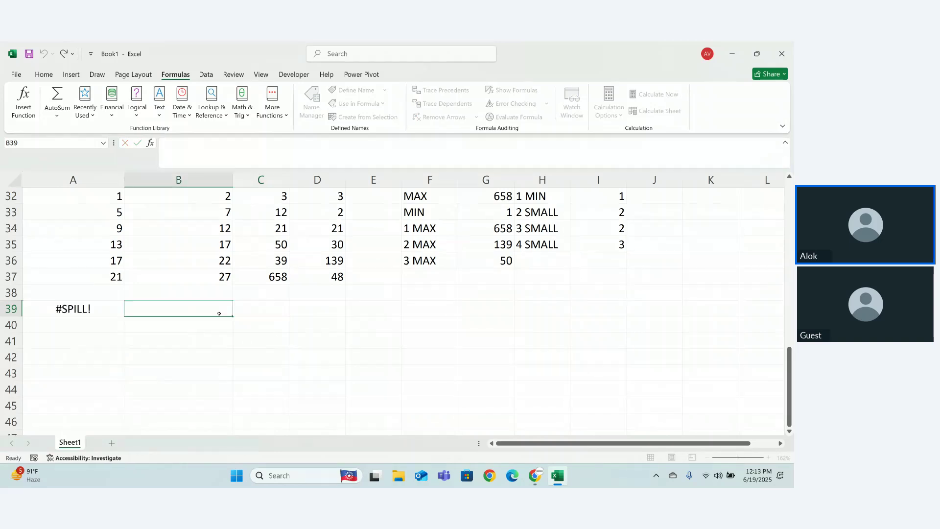
pyautogui.click(84, 279)
pyautogui.click(89, 294)
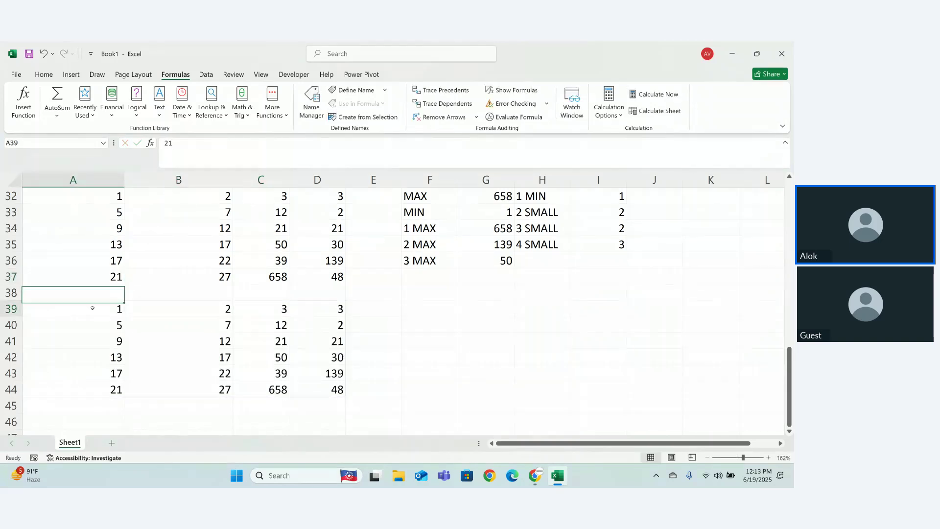
# Clear the spilled UNIQUE results below the sample numbers, covering A38:D45
pyautogui.doubleClick(94, 309)
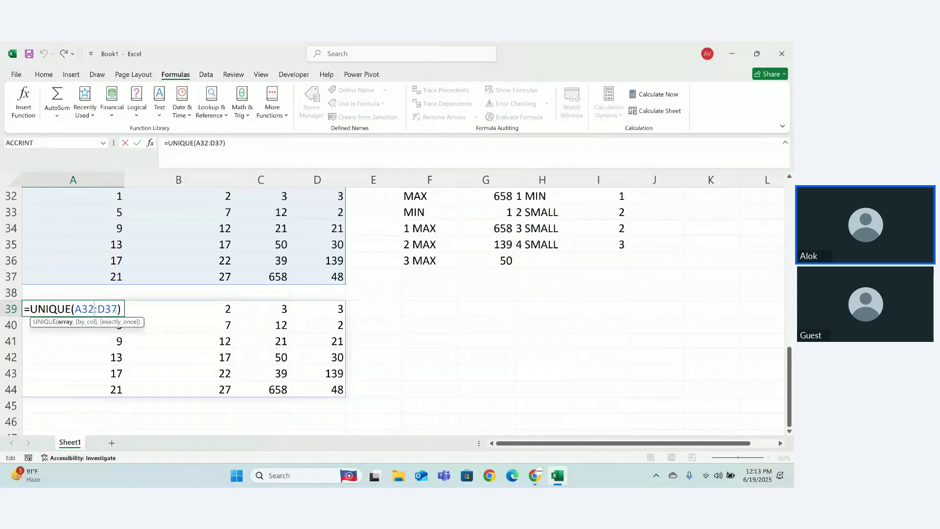
pyautogui.click(454, 312)
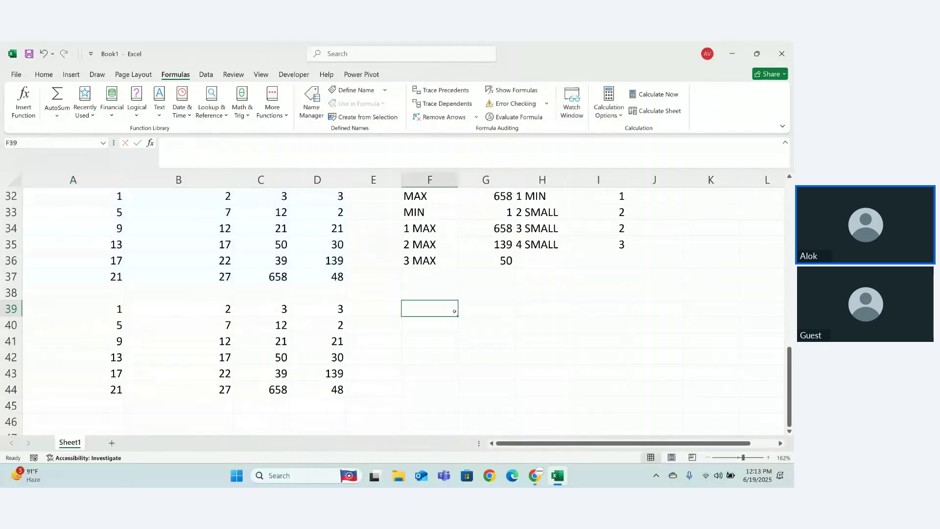
pyautogui.moveTo(97, 319)
pyautogui.mouseDown()
pyautogui.moveTo(186, 325)
pyautogui.moveTo(320, 380)
pyautogui.mouseUp()
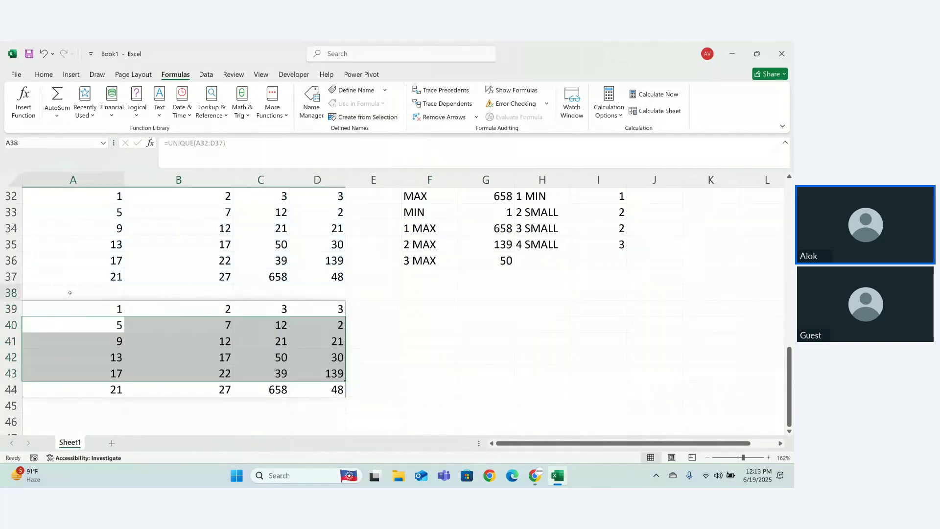
pyautogui.moveTo(69, 293); pyautogui.dragTo(312, 405)
pyautogui.press('Delete')
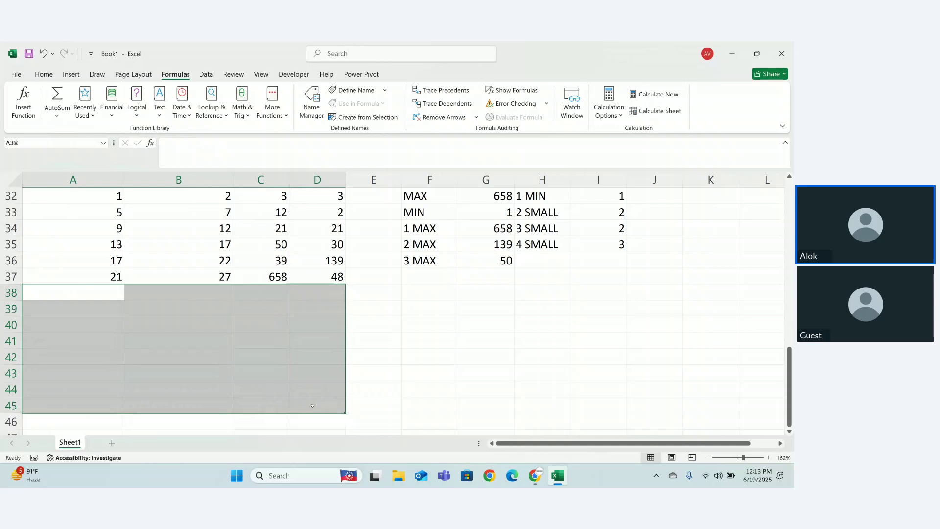
pyautogui.click(261, 357)
# Enter =UNIQUE(A32) in cell A39, referencing only the first sample number
pyautogui.click(71, 298)
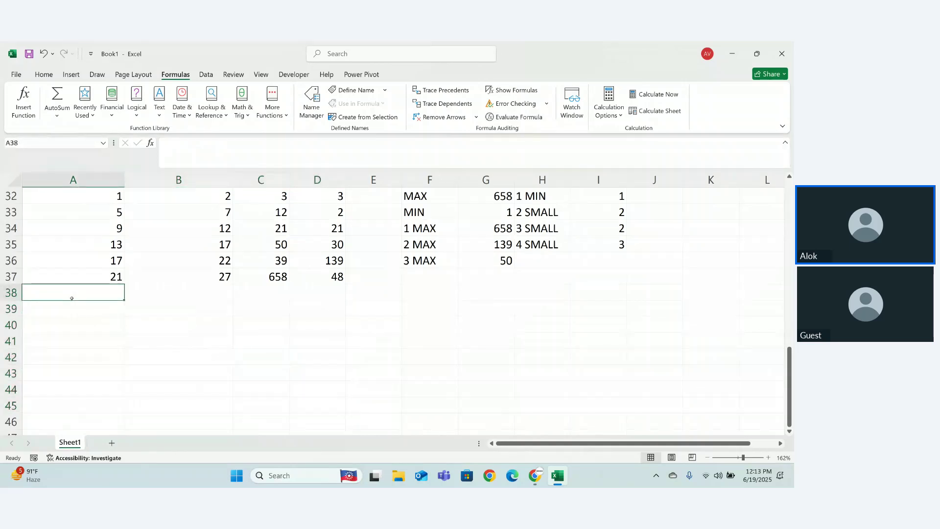
pyautogui.press('Down')
pyautogui.write('=U')
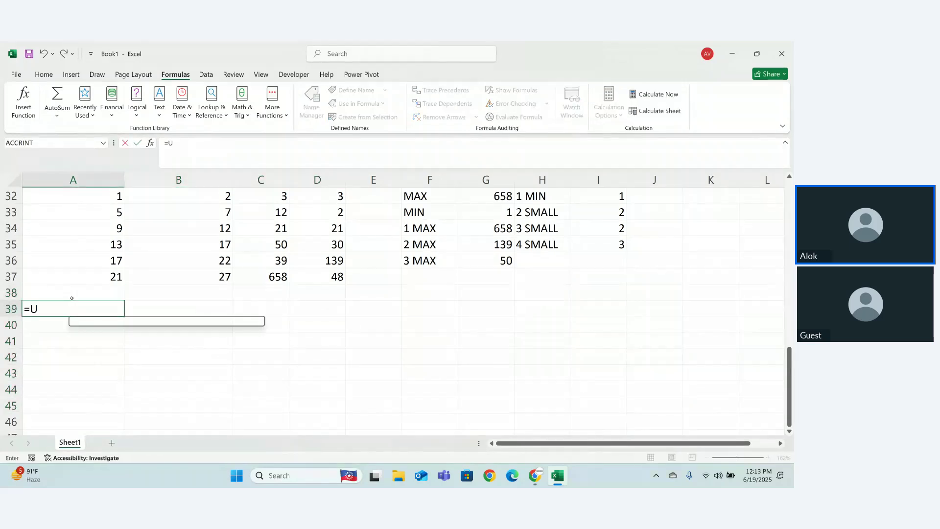
pyautogui.write('NI')
pyautogui.press('Down')
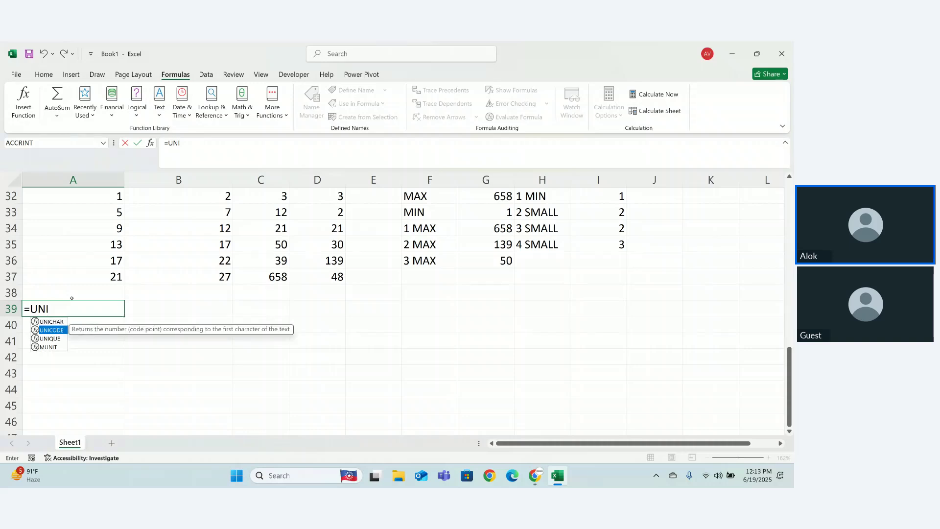
pyautogui.press('Down')
pyautogui.press('Tab')
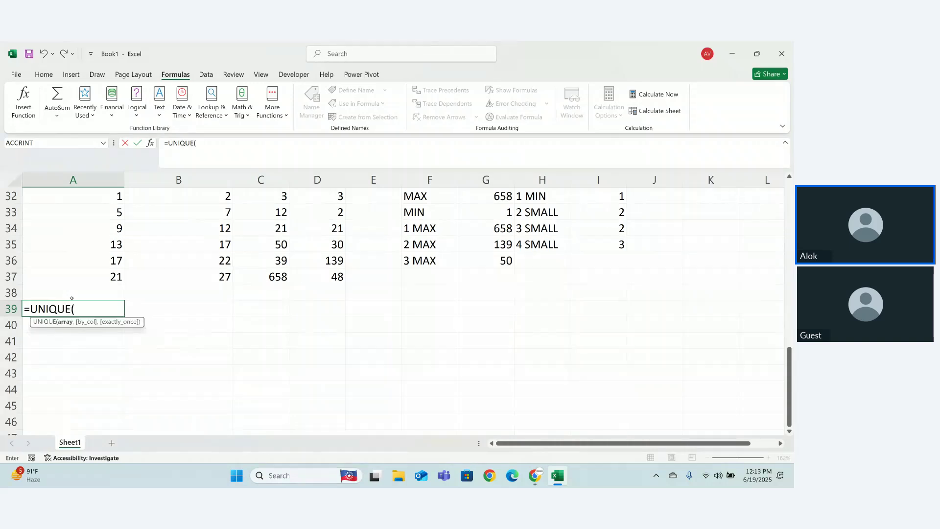
pyautogui.click(113, 202)
pyautogui.write(')')
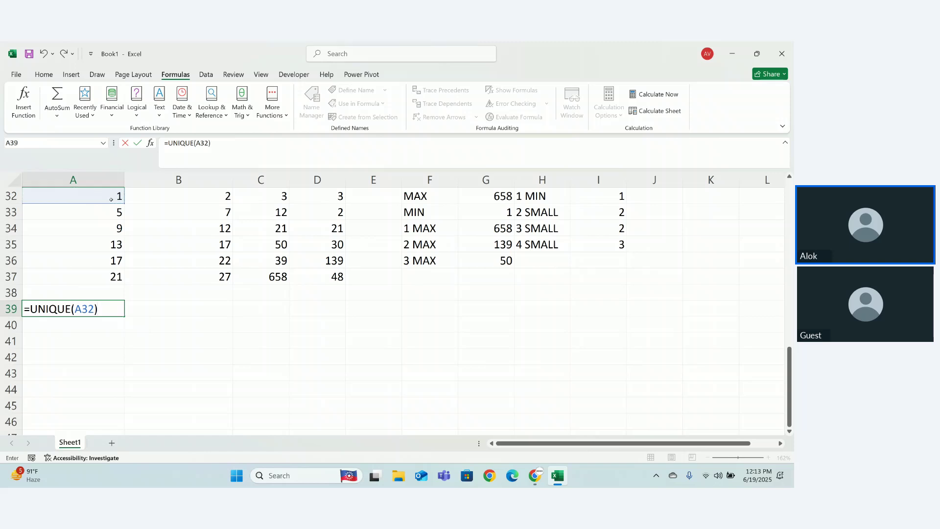
pyautogui.press('Return')
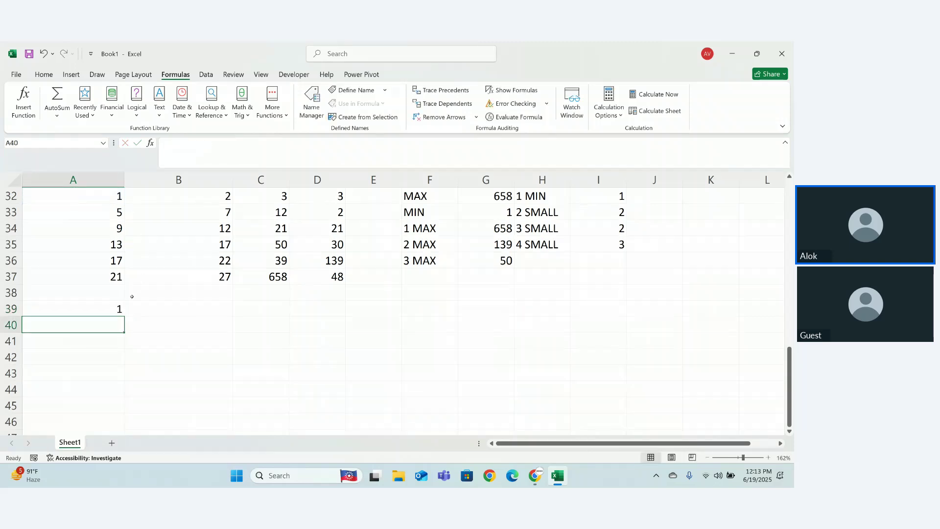
# Fill the UNIQUE formula down from A39 to A44 and move the filled block up to A38:A43
pyautogui.click(113, 311)
pyautogui.moveTo(124, 316); pyautogui.dragTo(96, 381)
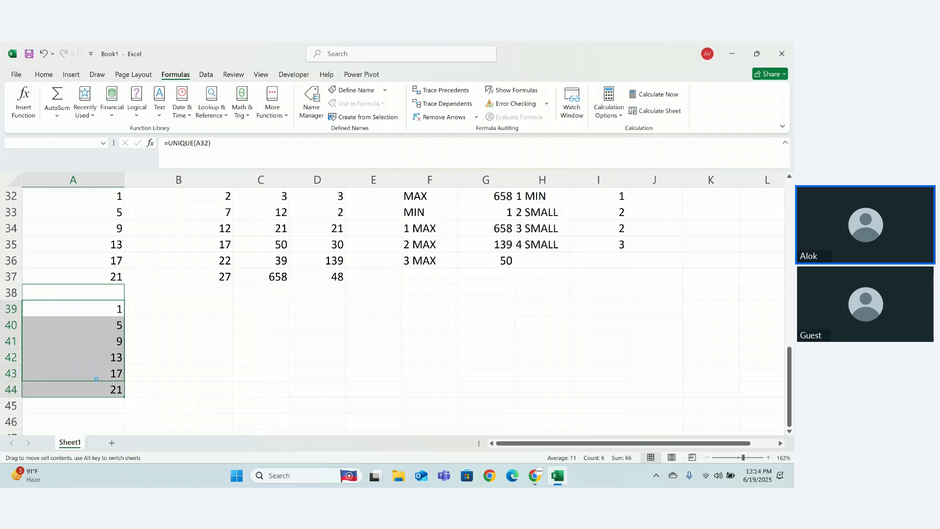
pyautogui.moveTo(118, 341); pyautogui.dragTo(119, 373)
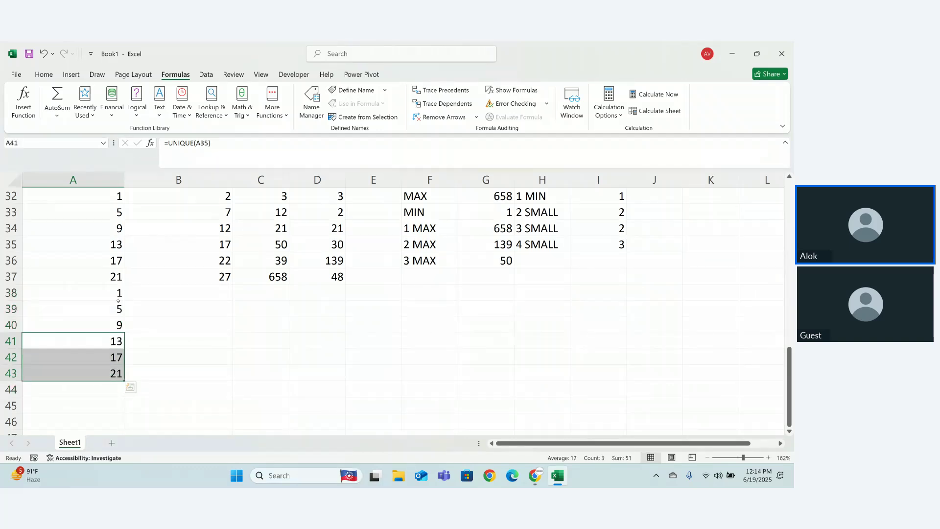
# Fill the UNIQUE formulas in A38:A43 across to column D and compare the results in C38 and D38
pyautogui.moveTo(117, 292); pyautogui.dragTo(337, 377)
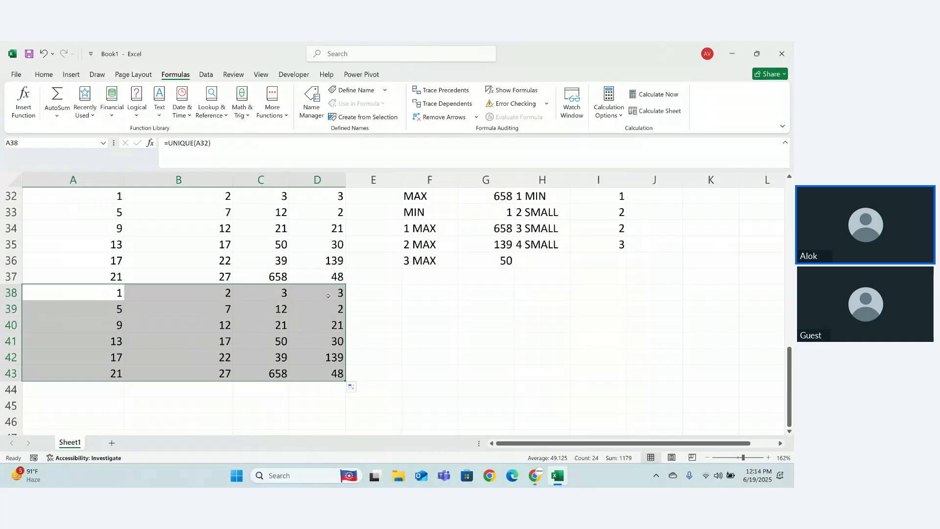
pyautogui.press('Down')
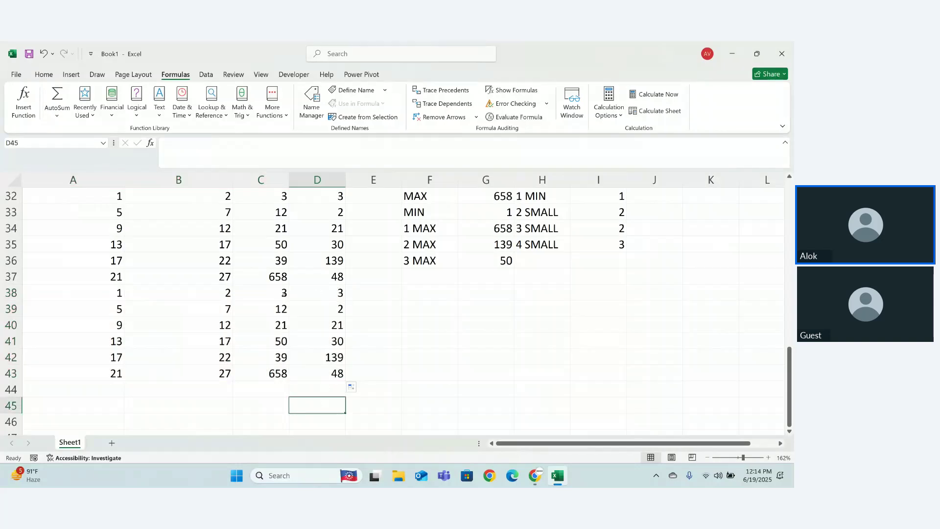
pyautogui.moveTo(277, 294); pyautogui.dragTo(359, 297)
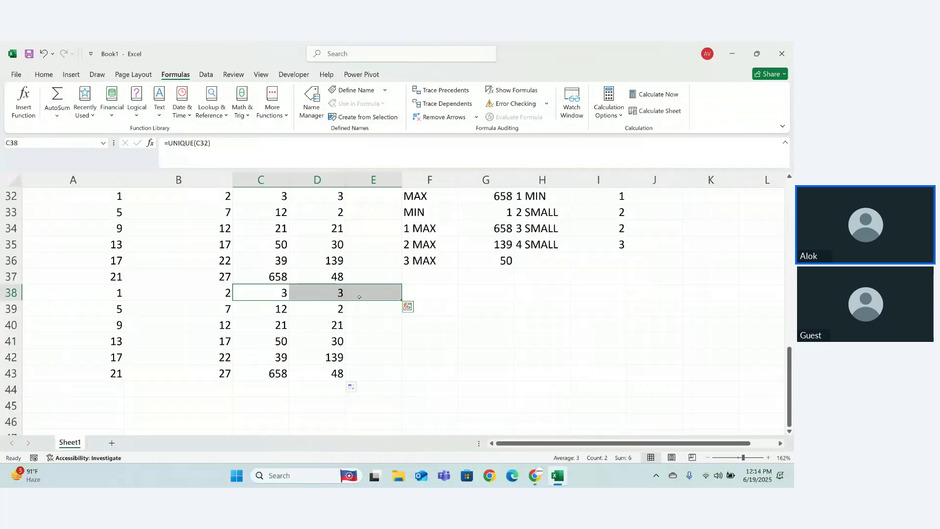
pyautogui.moveTo(535, 475)
pyautogui.moveTo(478, 425)
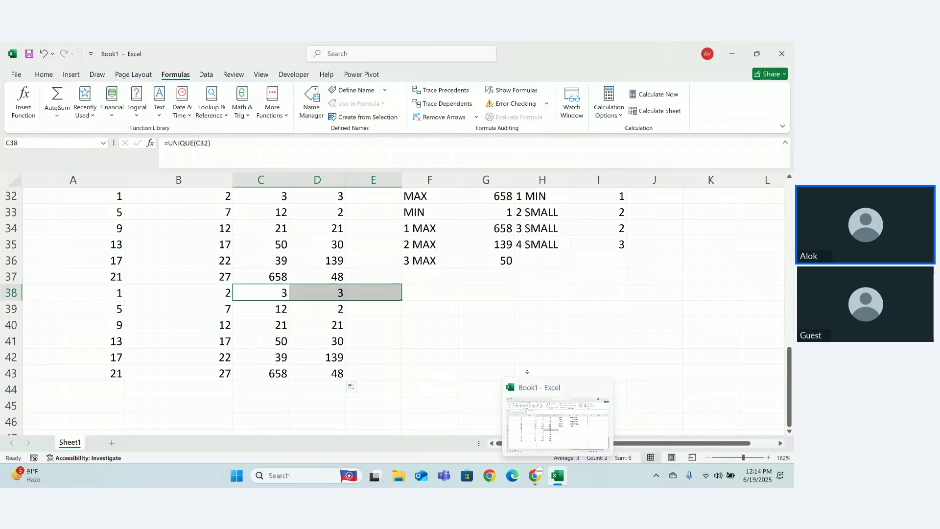
# Clear the single-cell UNIQUE results from A38:E43
pyautogui.moveTo(98, 293); pyautogui.dragTo(369, 373)
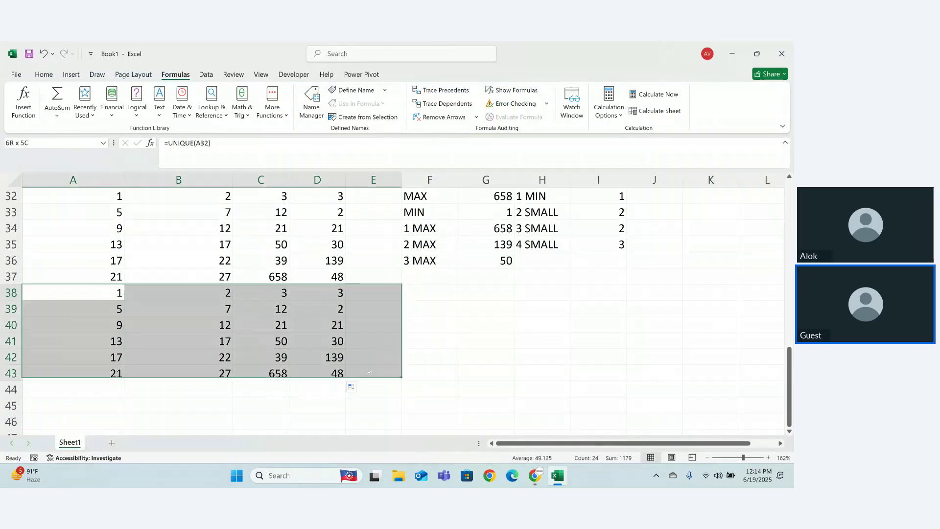
pyautogui.press('Delete')
pyautogui.click(139, 363)
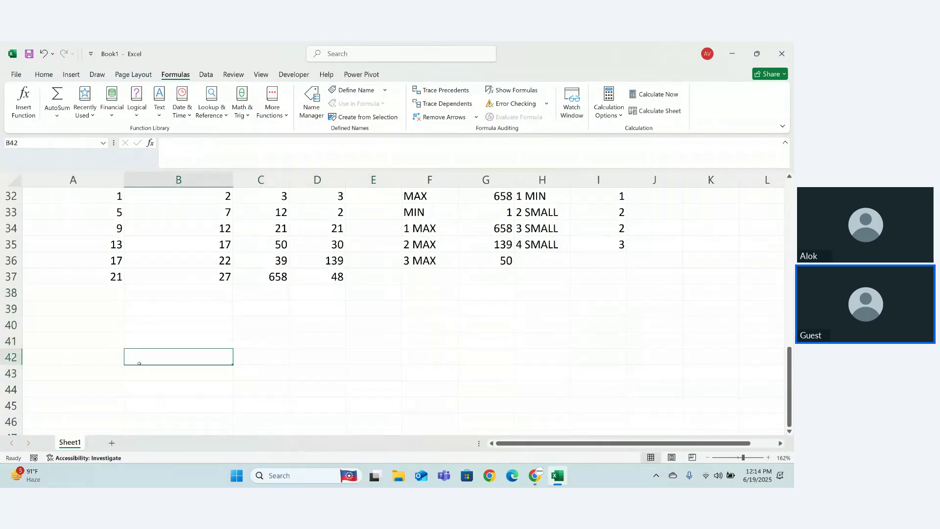
pyautogui.click(91, 336)
pyautogui.write('=')
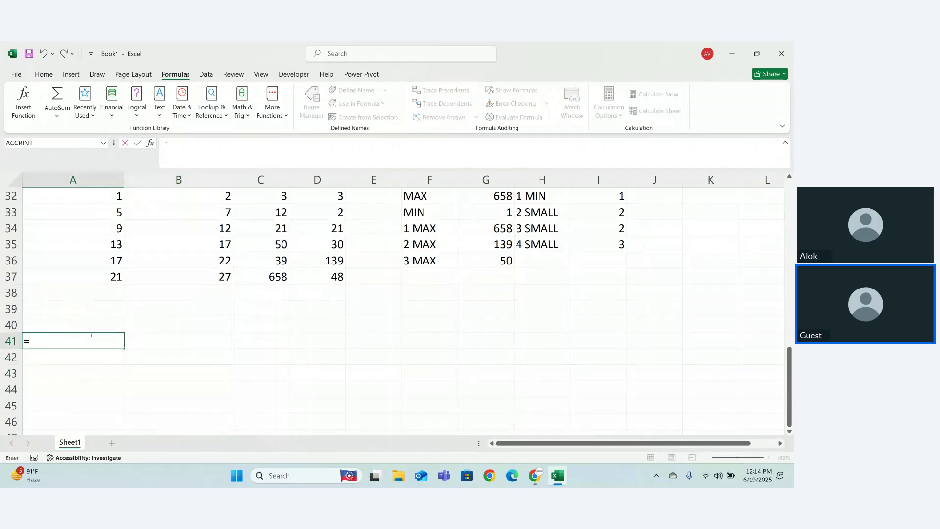
pyautogui.write('UNE')
pyautogui.press('BackSpace')
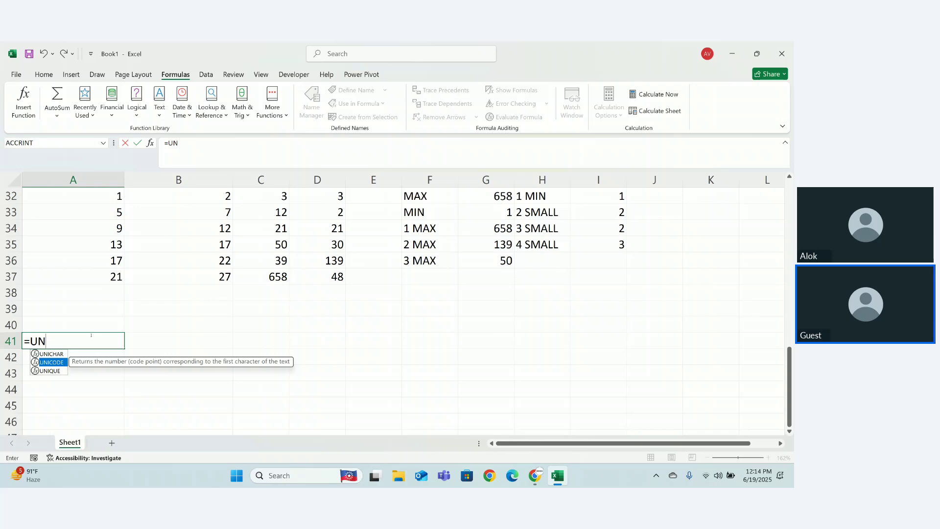
pyautogui.press('Down')
pyautogui.press('Tab')
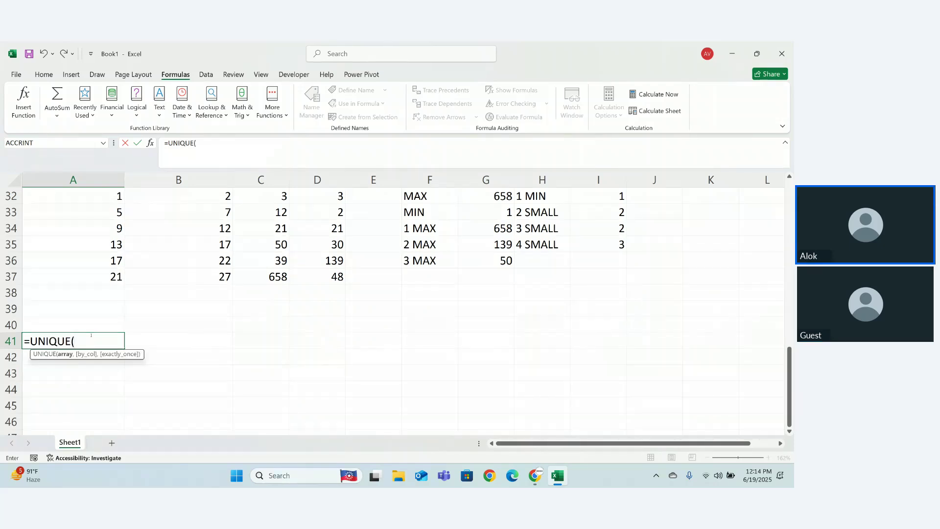
pyautogui.click(90, 336)
pyautogui.press('Escape')
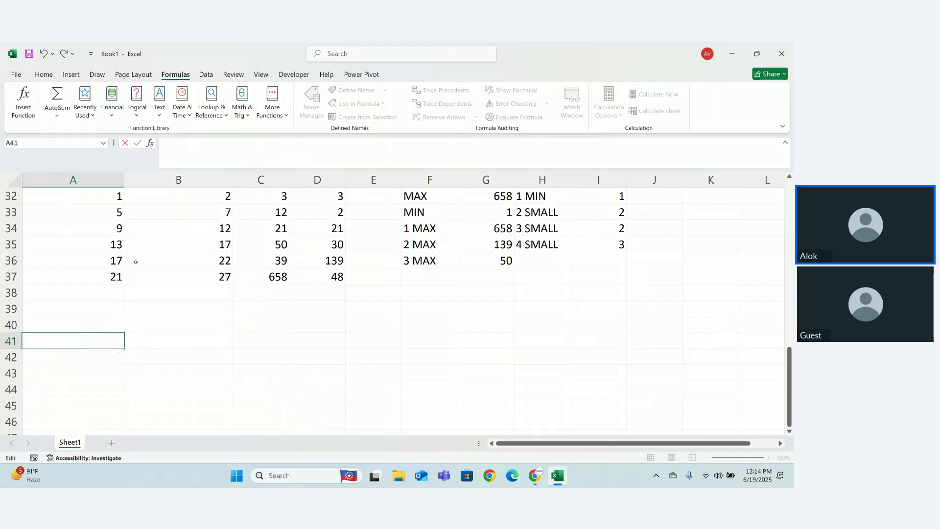
# Set cell A37 to 1 so the first column of sample numbers contains a duplicate
pyautogui.press('Up')
pyautogui.press('Up')
pyautogui.press('Up')
pyautogui.press('Up')
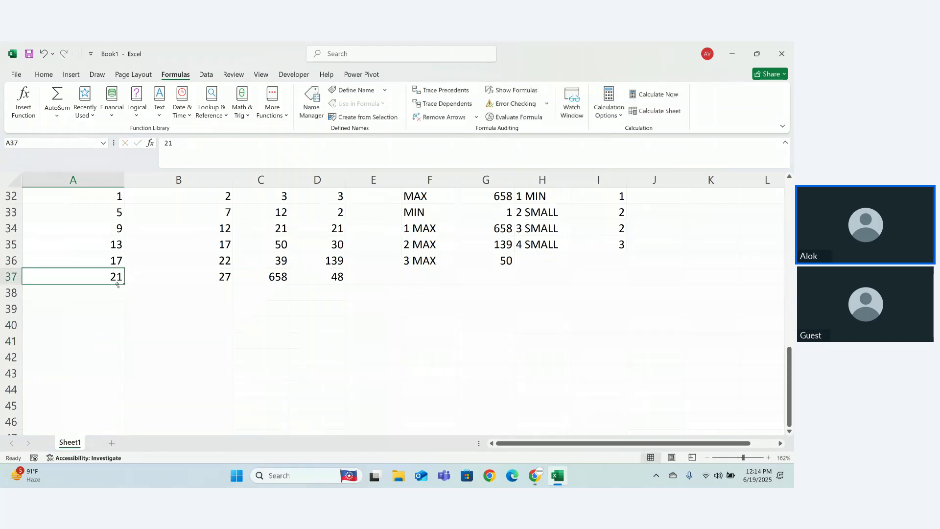
pyautogui.write('1')
pyautogui.press('Return')
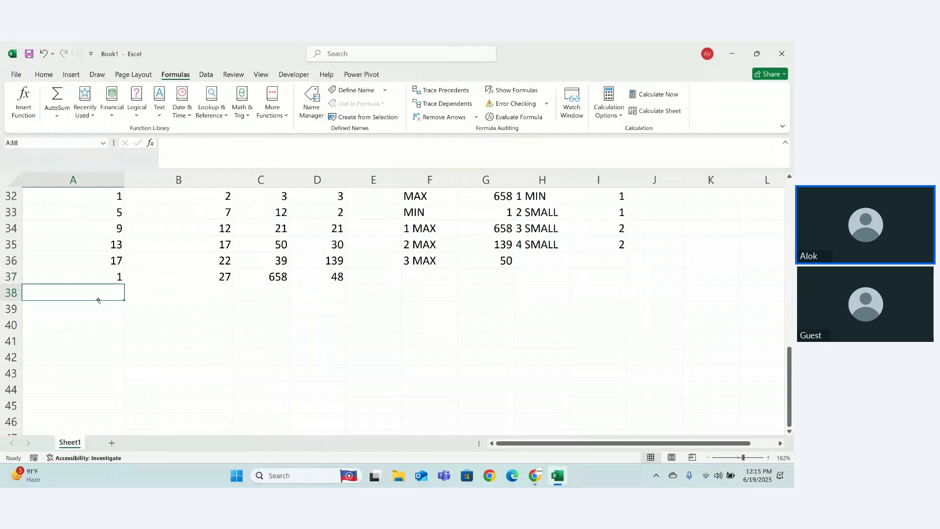
# Enter =UNIQUE(A32) in cell A40 and fill the formula down to A46
pyautogui.click(71, 329)
pyautogui.write('=UNI')
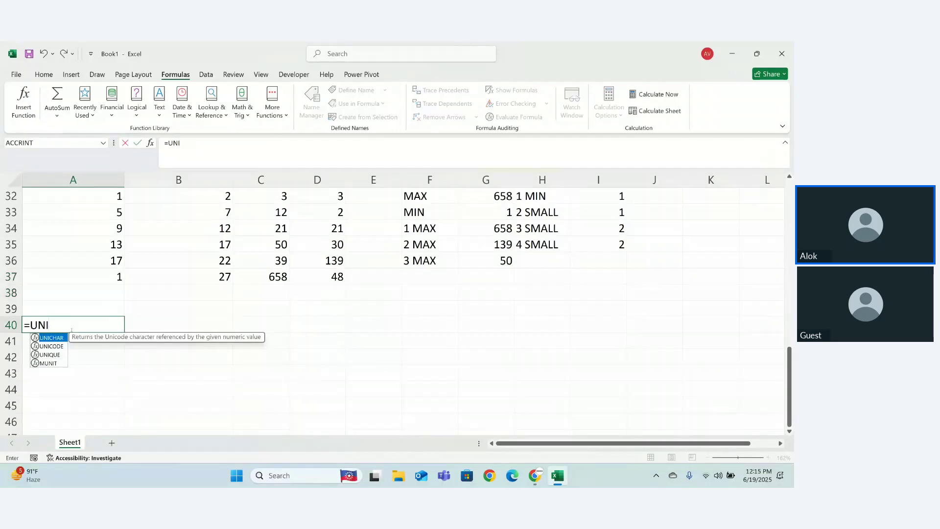
pyautogui.press('Down')
pyautogui.press('Down')
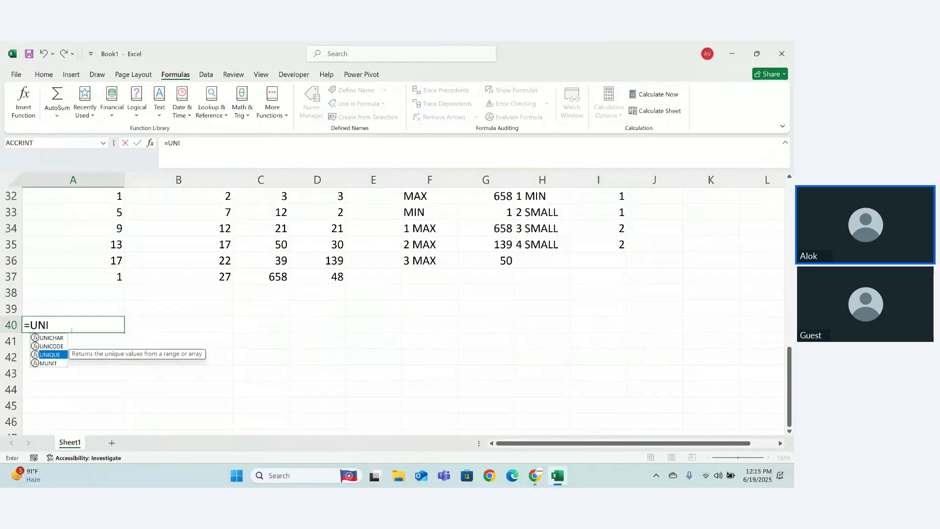
pyautogui.press('Tab')
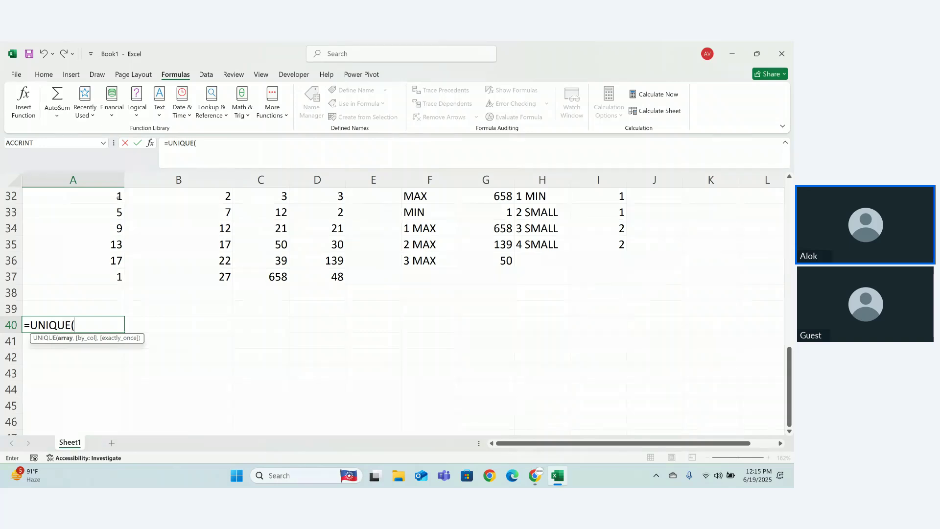
pyautogui.click(118, 196)
pyautogui.write(')')
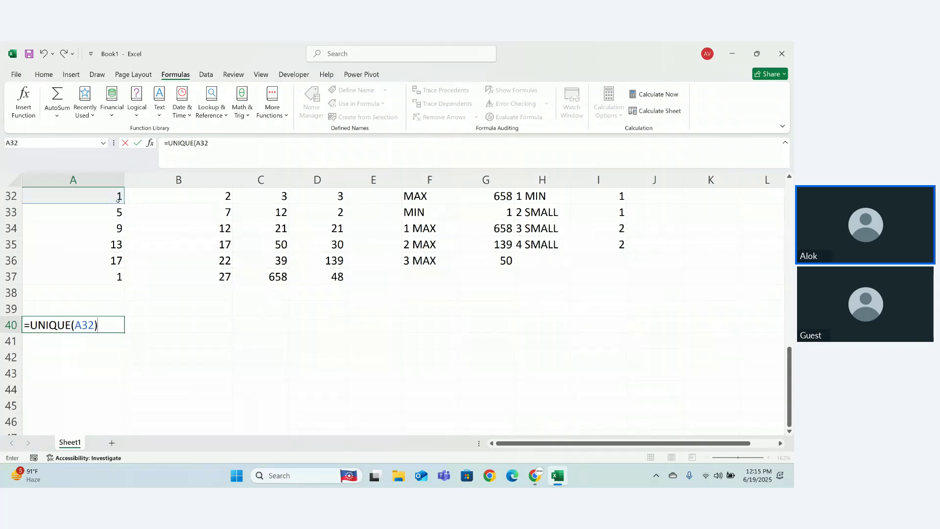
pyautogui.press('Return')
pyautogui.click(112, 320)
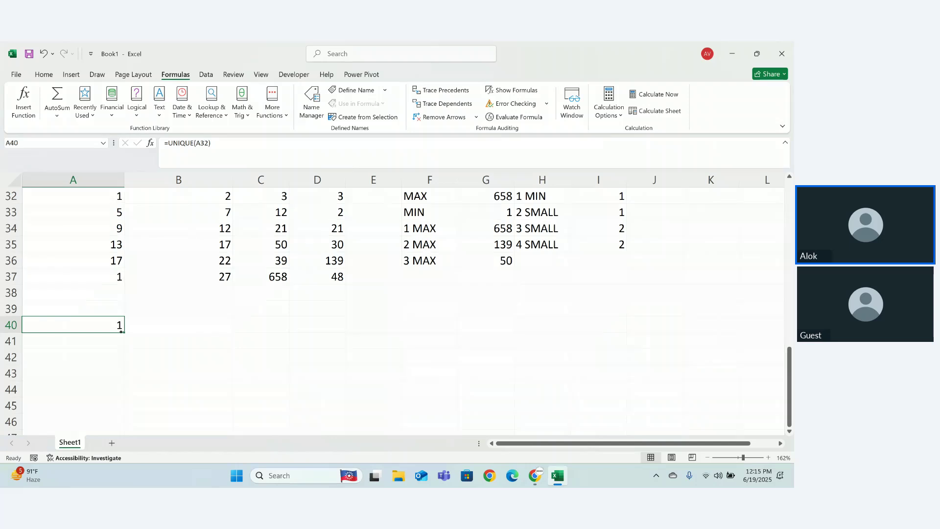
pyautogui.moveTo(121, 331); pyautogui.dragTo(117, 433)
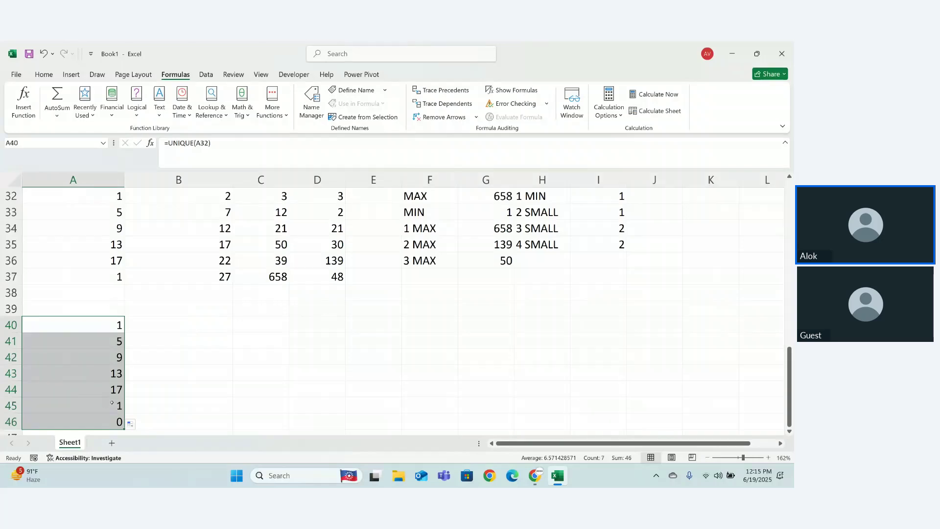
# Clear the filled UNIQUE results from A40:A47
pyautogui.moveTo(106, 323); pyautogui.dragTo(96, 435)
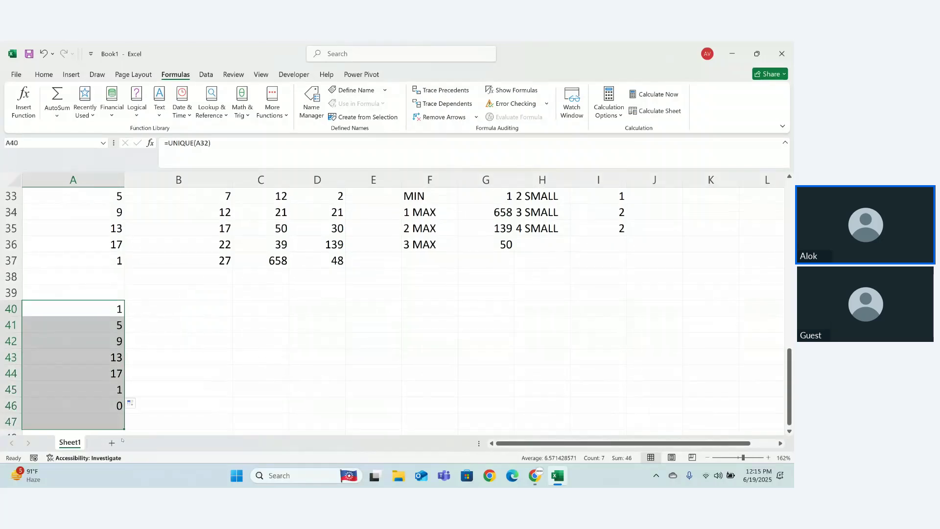
pyautogui.press('Delete')
# Enter =UNIQUE(A32:D32,TRUE) in cell A40 to return the unique columns of the first number row
pyautogui.click(87, 293)
pyautogui.write('=I')
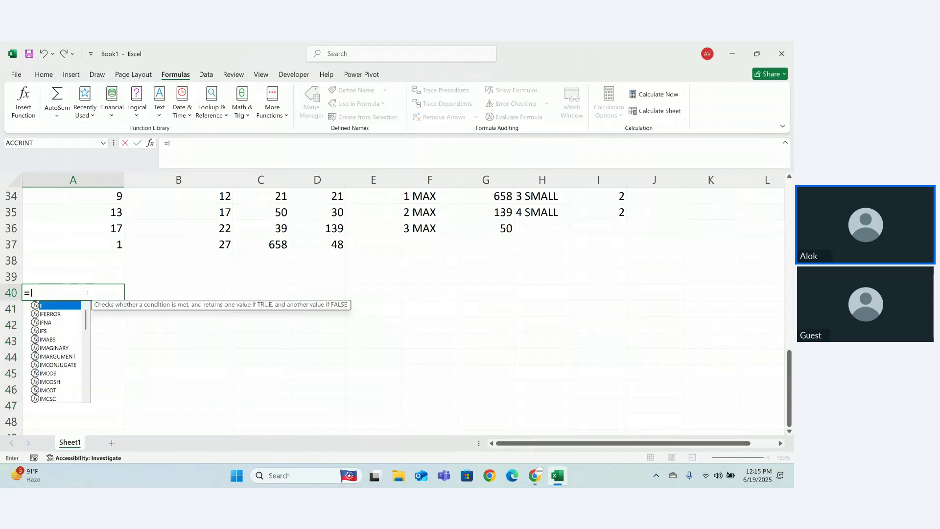
pyautogui.press('BackSpace')
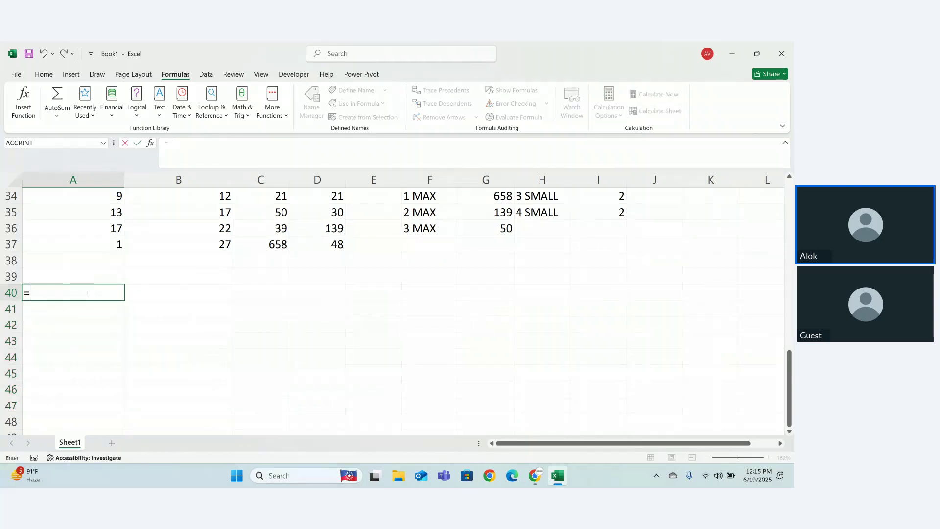
pyautogui.write('UNIQ')
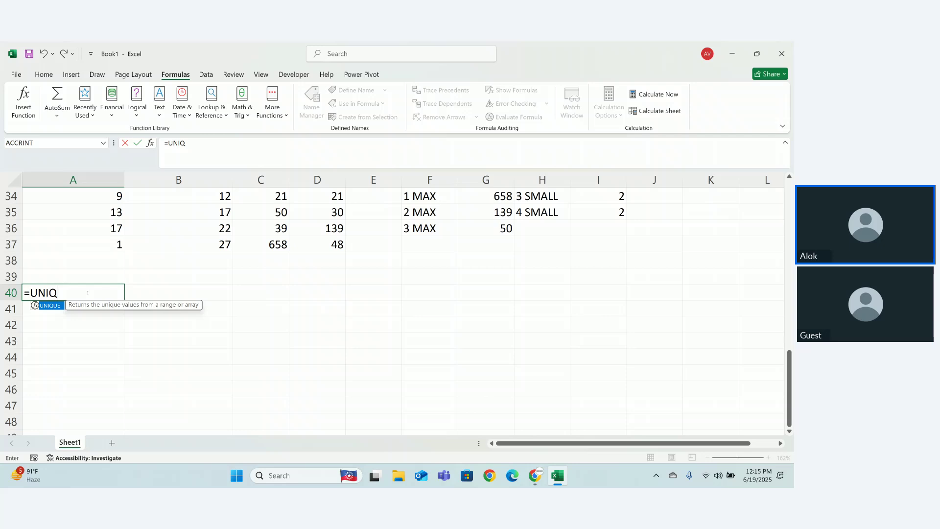
pyautogui.press('Tab')
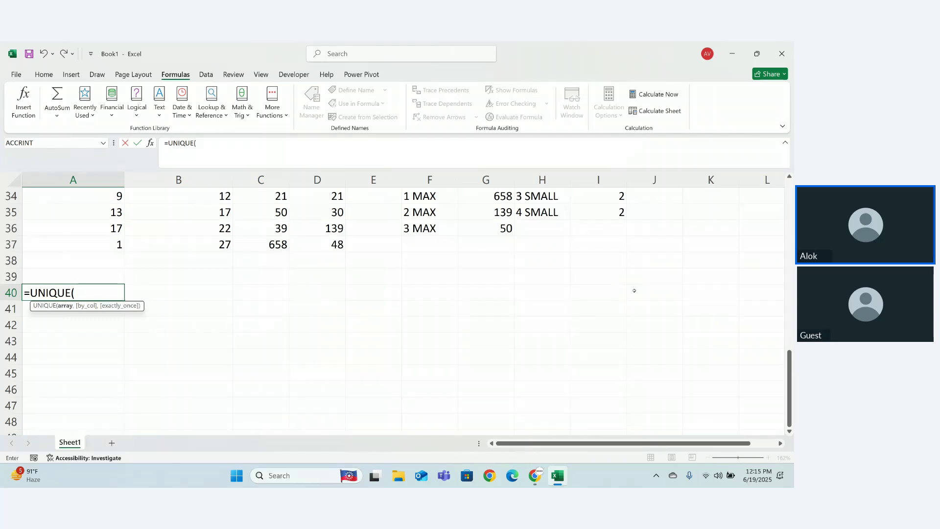
pyautogui.moveTo(789, 393); pyautogui.dragTo(790, 379)
pyautogui.moveTo(109, 225); pyautogui.dragTo(312, 230)
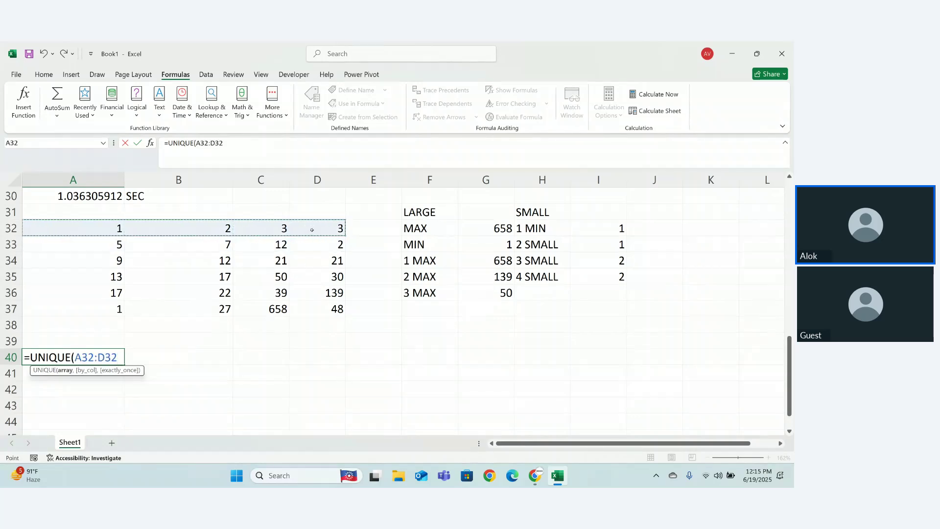
pyautogui.write(',')
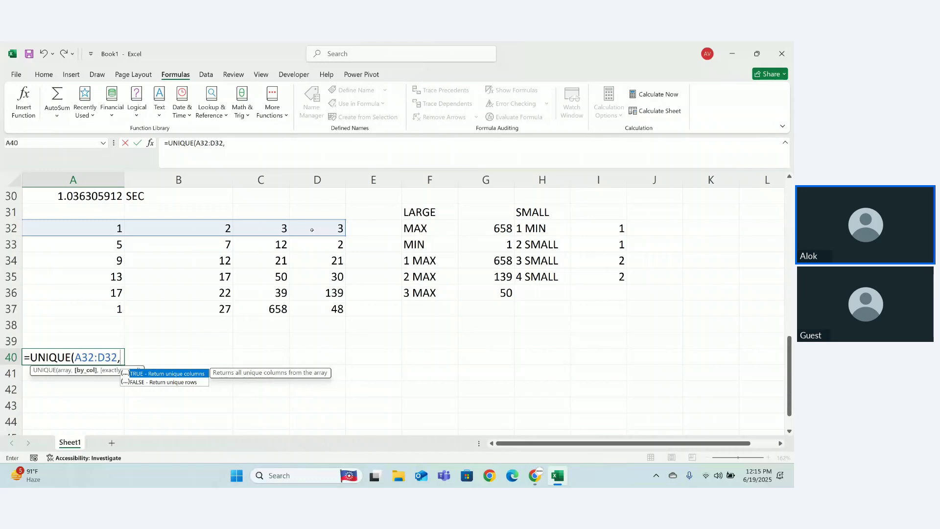
pyautogui.press('Tab')
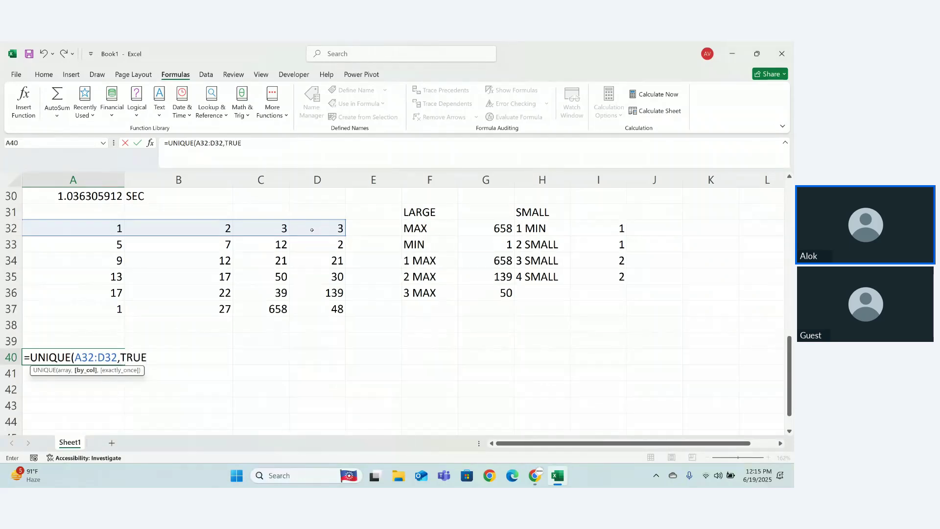
pyautogui.press('Return')
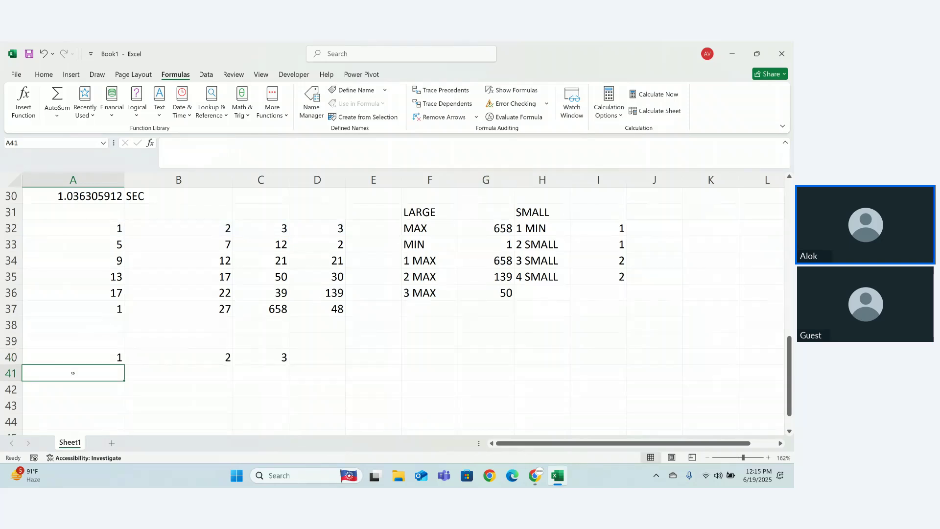
# Enter =UNIQUE(A32:A37,FALSE) in cell A41 to return the unique rows of the first number column
pyautogui.write('=UNI')
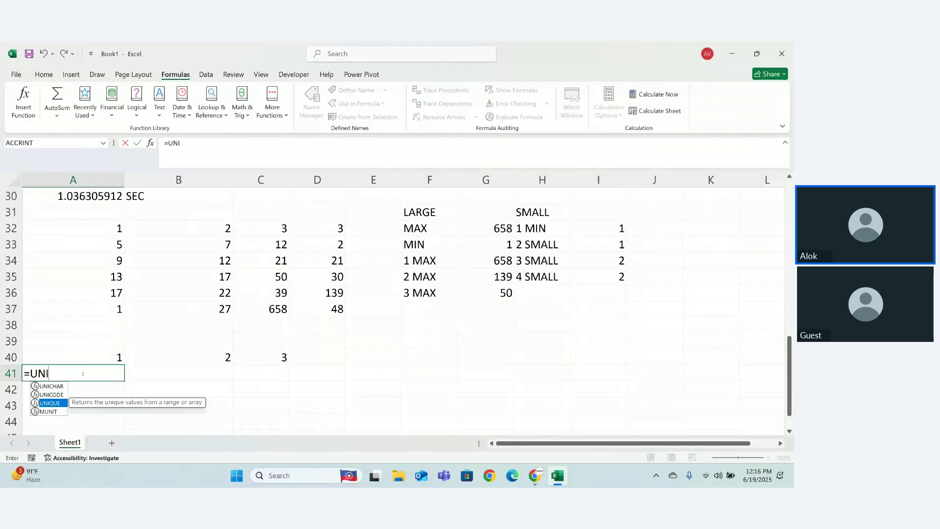
pyautogui.press('Tab')
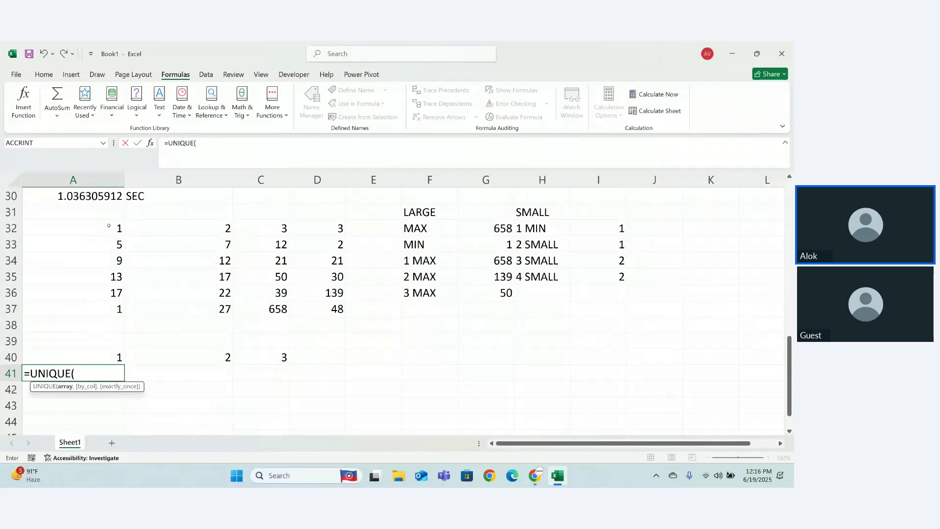
pyautogui.moveTo(109, 226); pyautogui.dragTo(111, 304)
pyautogui.write(',')
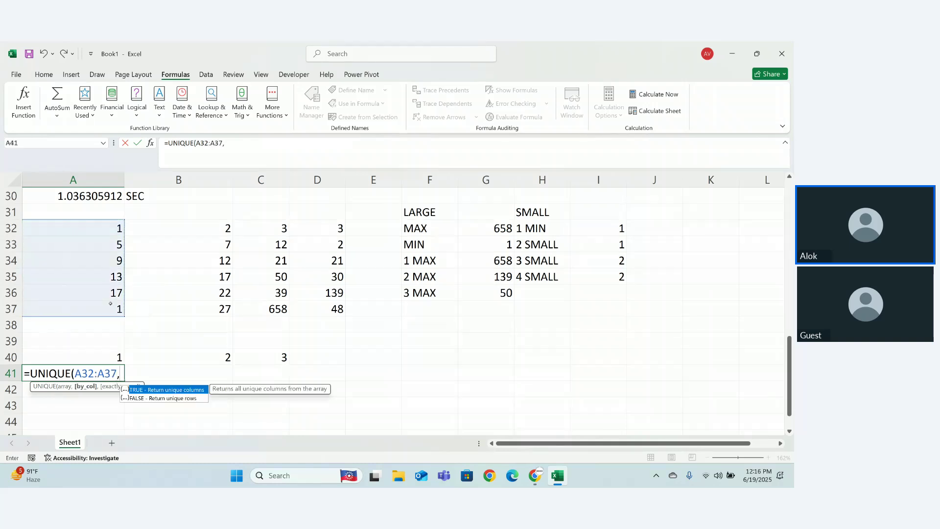
pyautogui.press('Down')
pyautogui.press('Tab')
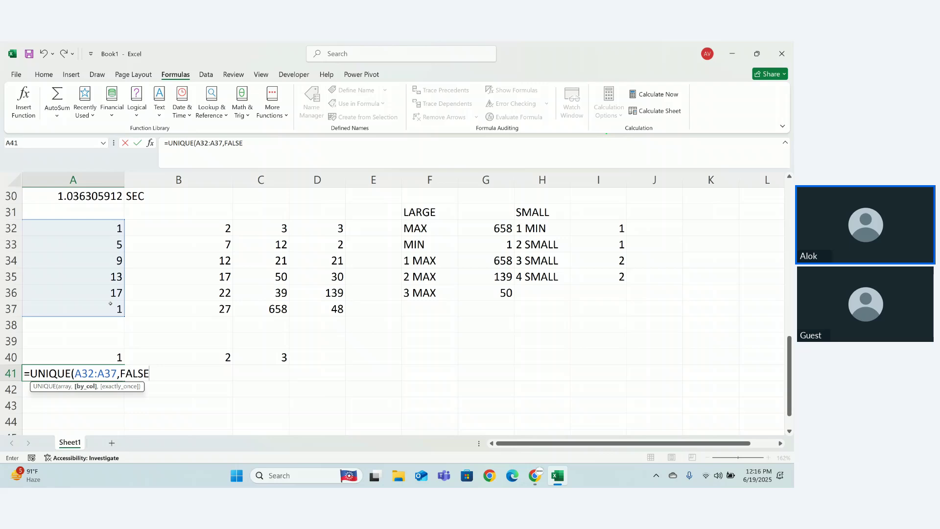
pyautogui.write(')')
pyautogui.press('Return')
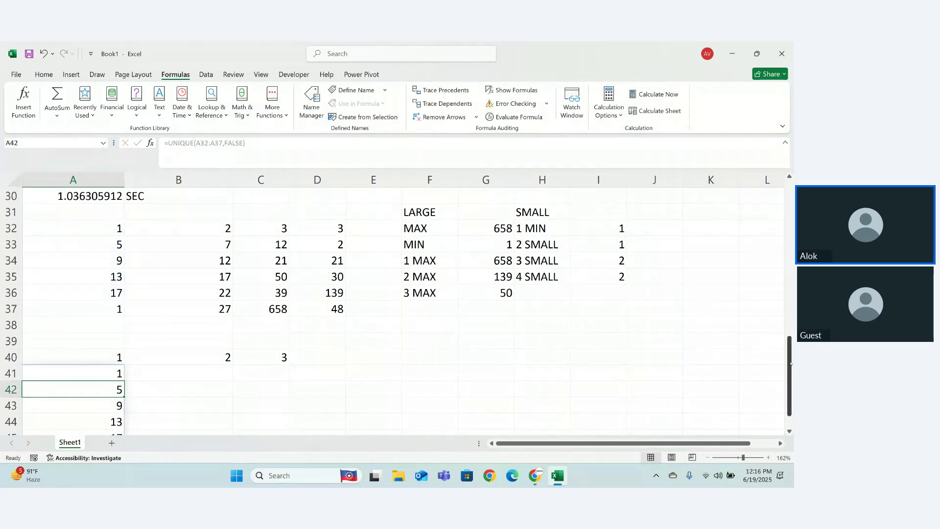
# Fill the UNIQUE formula in row 40 down to row 45, and clear the results from A39:D46
pyautogui.moveTo(790, 363); pyautogui.dragTo(789, 374)
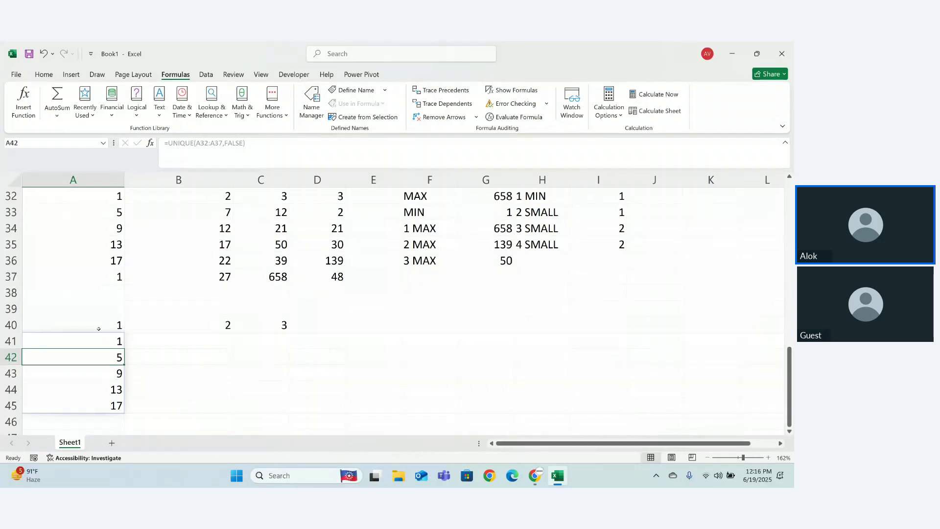
pyautogui.moveTo(101, 325); pyautogui.dragTo(275, 410)
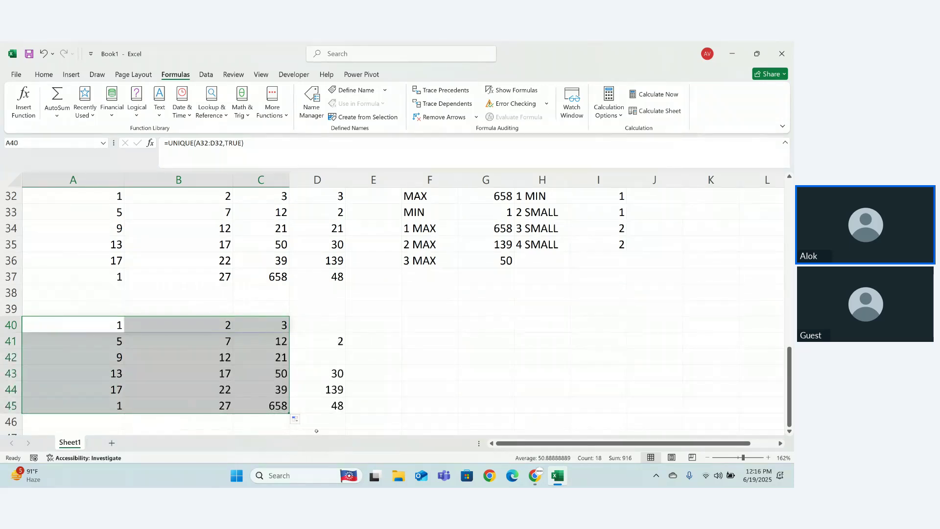
pyautogui.moveTo(332, 318); pyautogui.dragTo(354, 416)
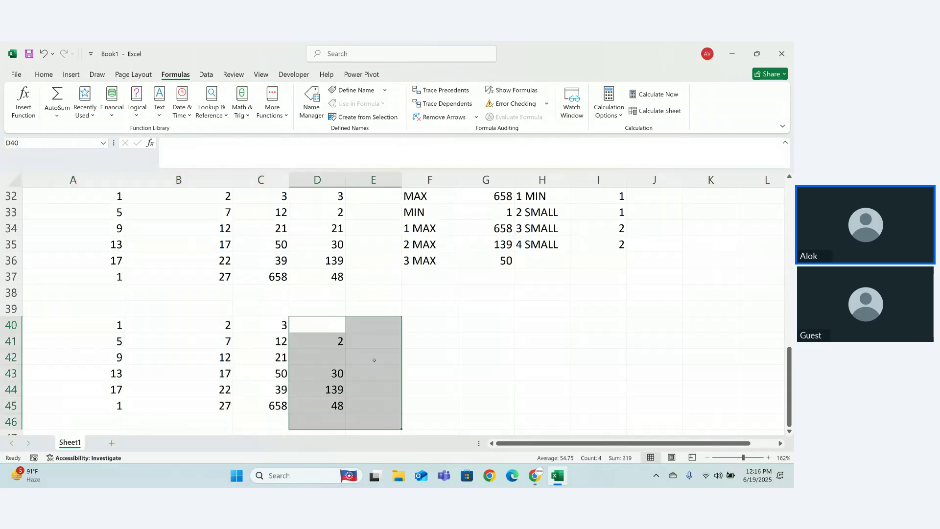
pyautogui.moveTo(55, 313); pyautogui.dragTo(332, 415)
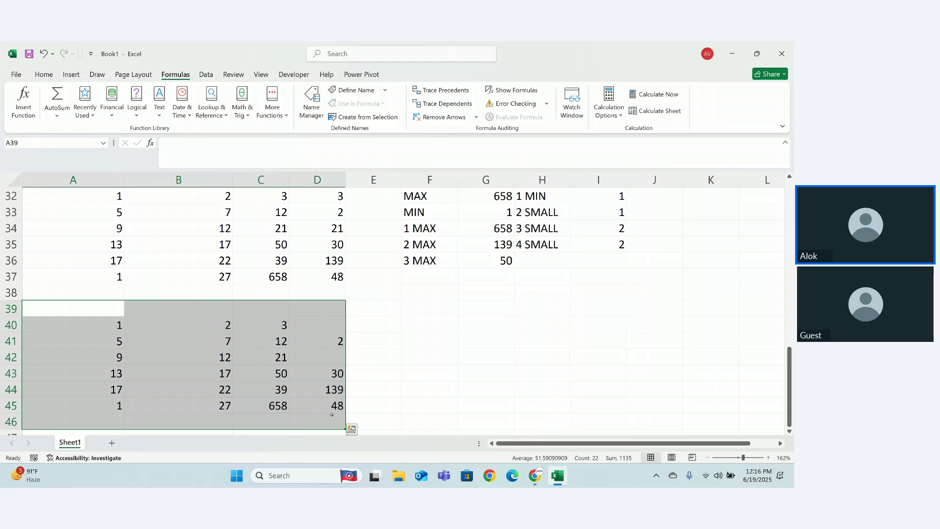
pyautogui.press('Delete')
pyautogui.click(318, 356)
# Enter =UNIQUE(A32,TRUE) in cell A40
pyautogui.click(105, 319)
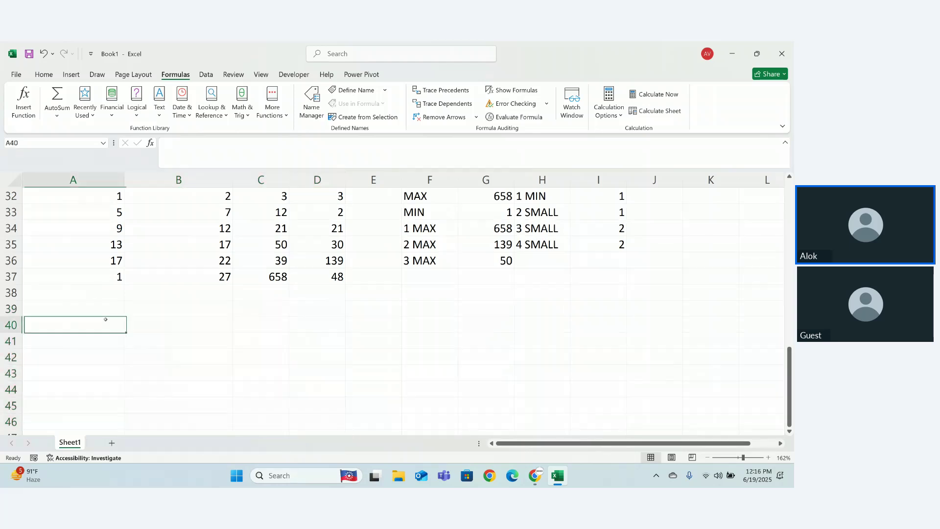
pyautogui.write('=UNI')
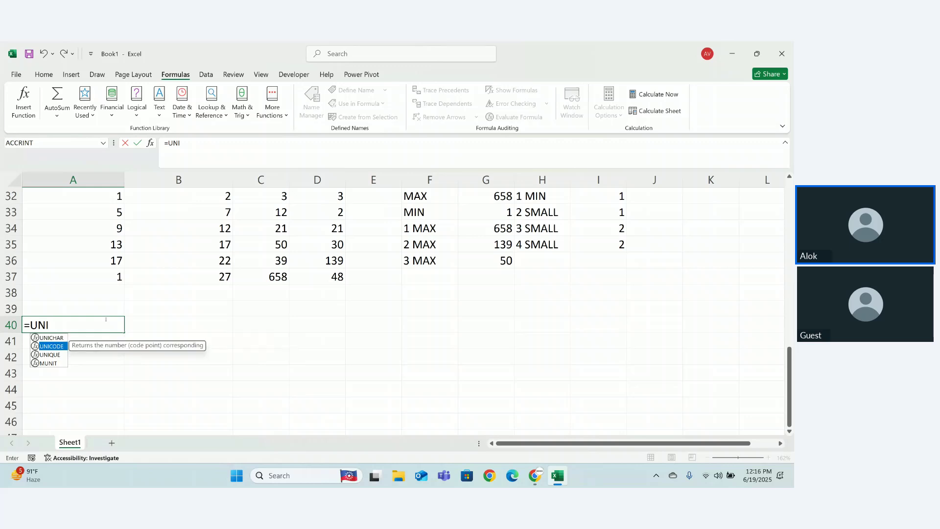
pyautogui.press('Down')
pyautogui.press('Tab')
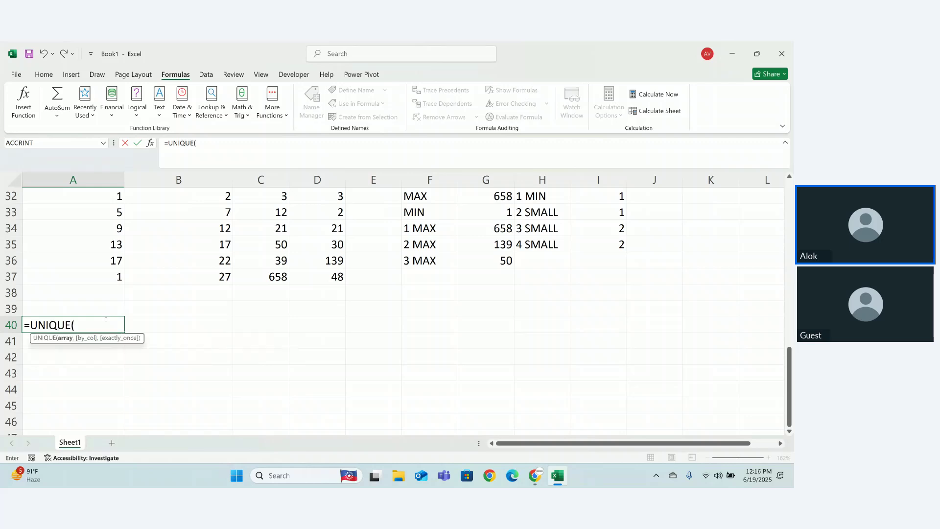
pyautogui.click(110, 198)
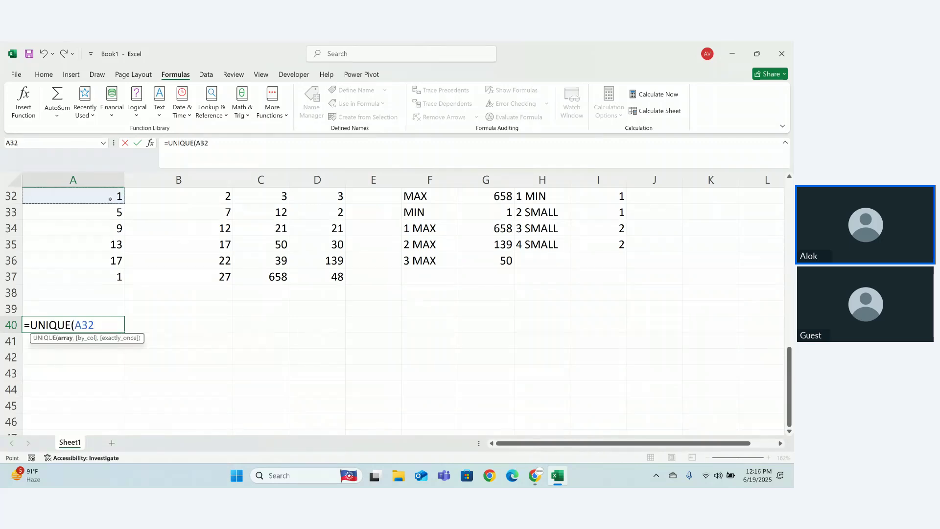
pyautogui.write(',')
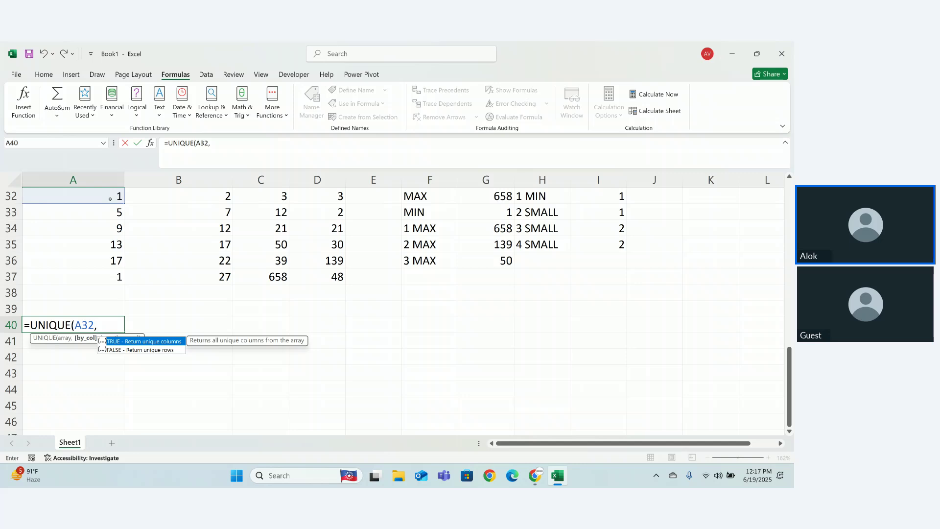
pyautogui.press('Tab')
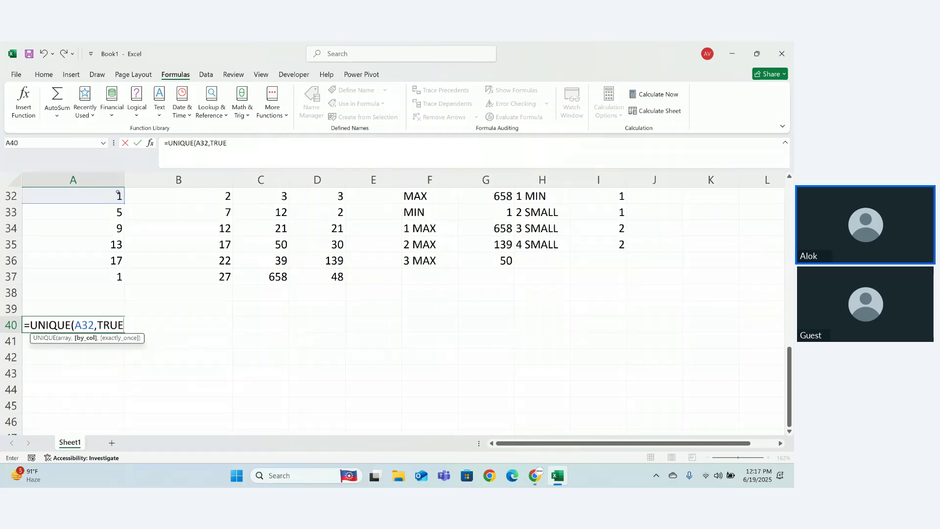
pyautogui.press('Return')
# Fill the single-cell UNIQUE formula from A40 across to D40, and undo the fill
pyautogui.click(113, 318)
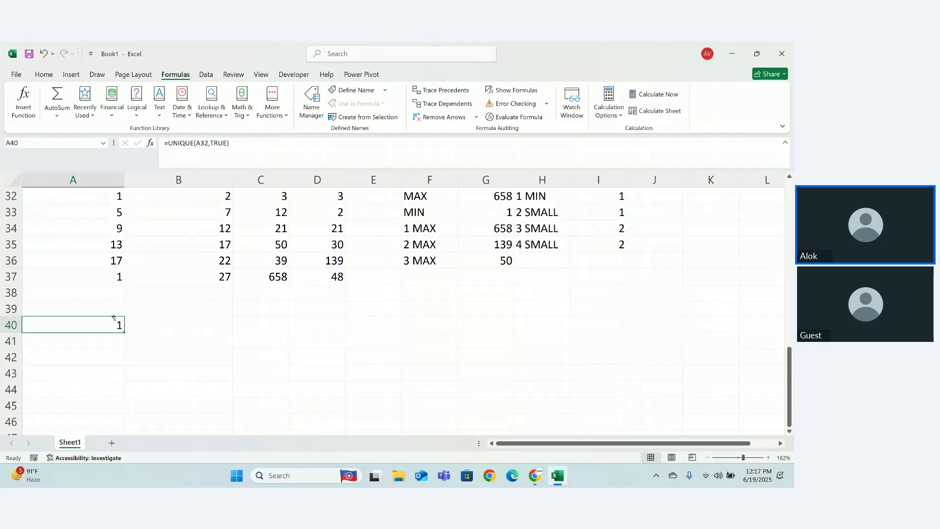
pyautogui.moveTo(124, 330); pyautogui.dragTo(332, 327)
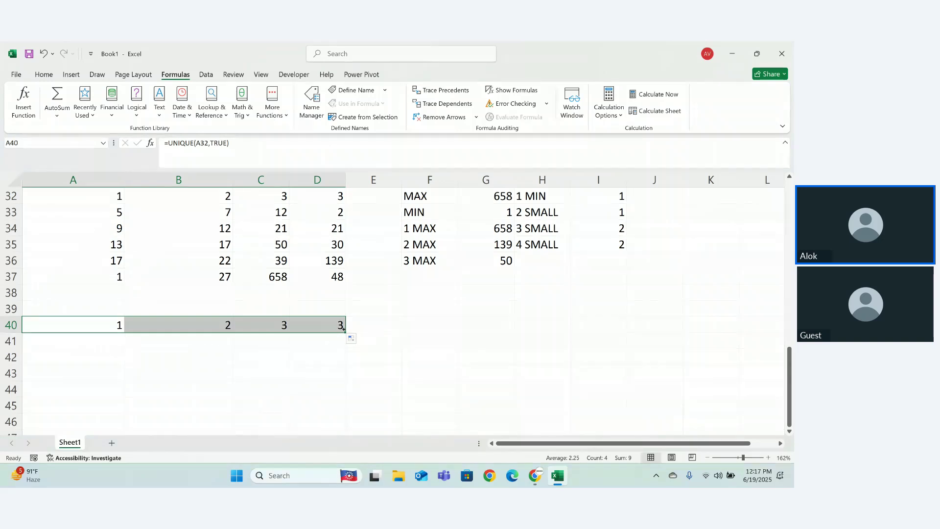
pyautogui.hotkey('ctrl', 'z')
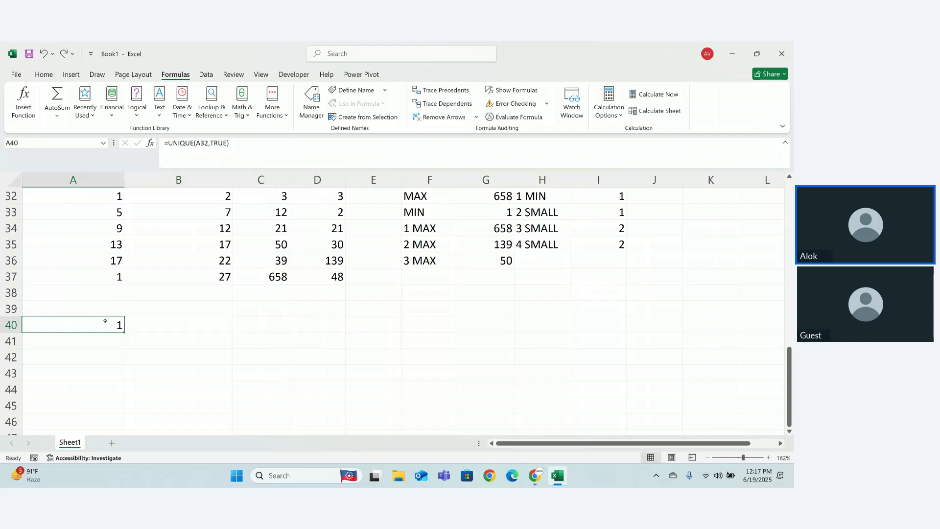
# Extend the array in A40's UNIQUE formula to A32:D32, making it =UNIQUE(A32:D32,TRUE)
pyautogui.doubleClick(103, 320)
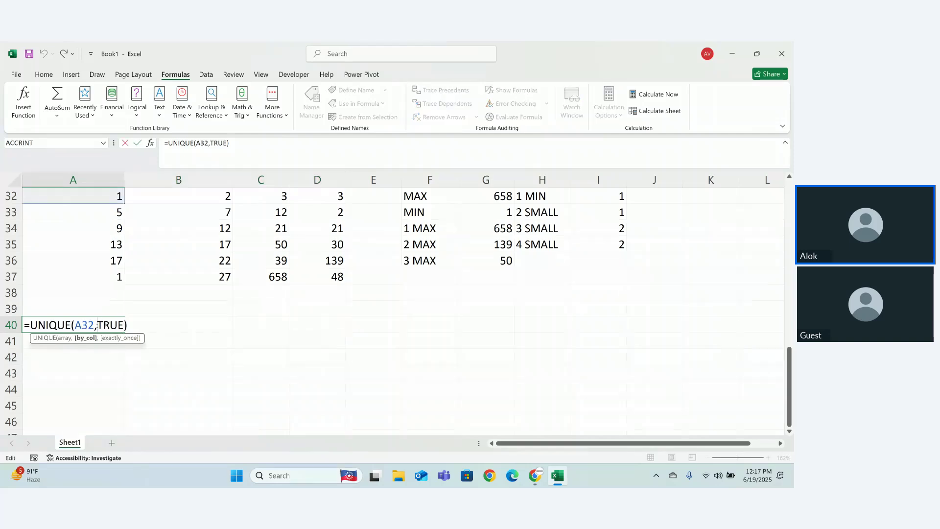
pyautogui.press('Left')
pyautogui.write(':')
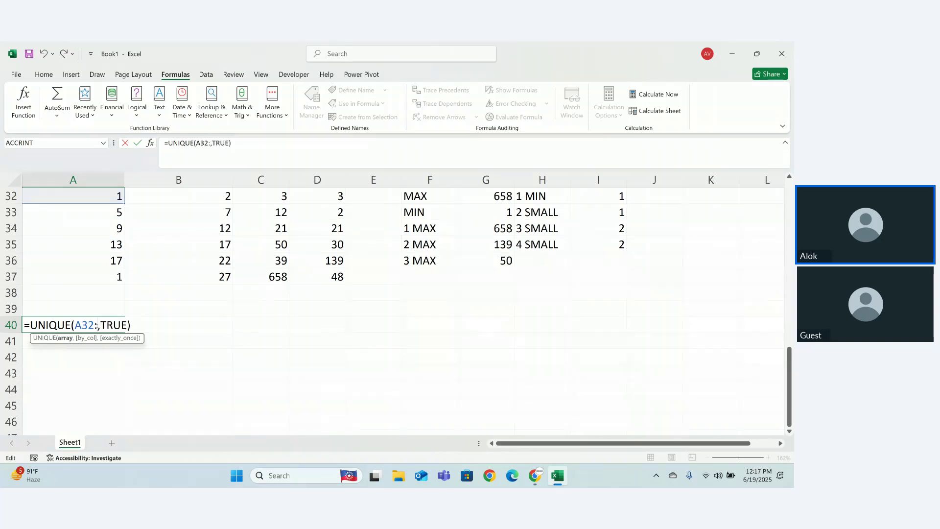
pyautogui.write('D32')
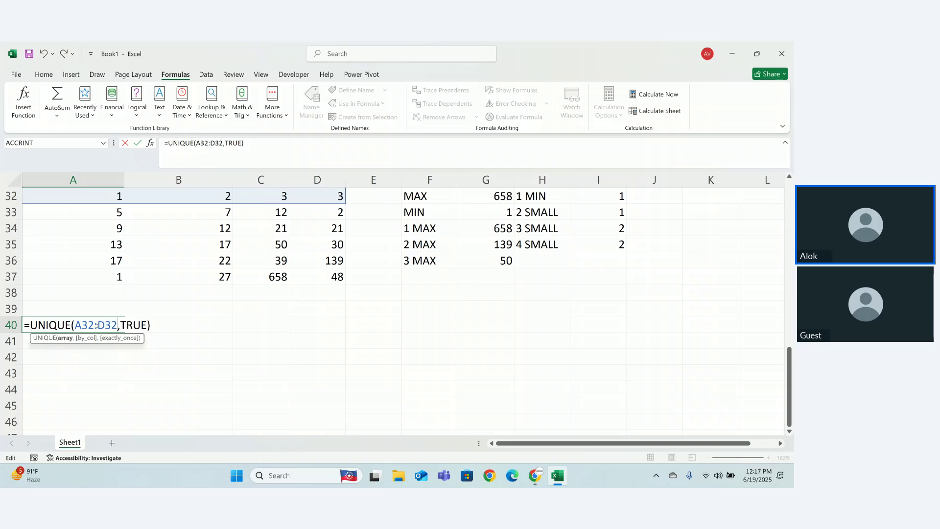
pyautogui.press('Return')
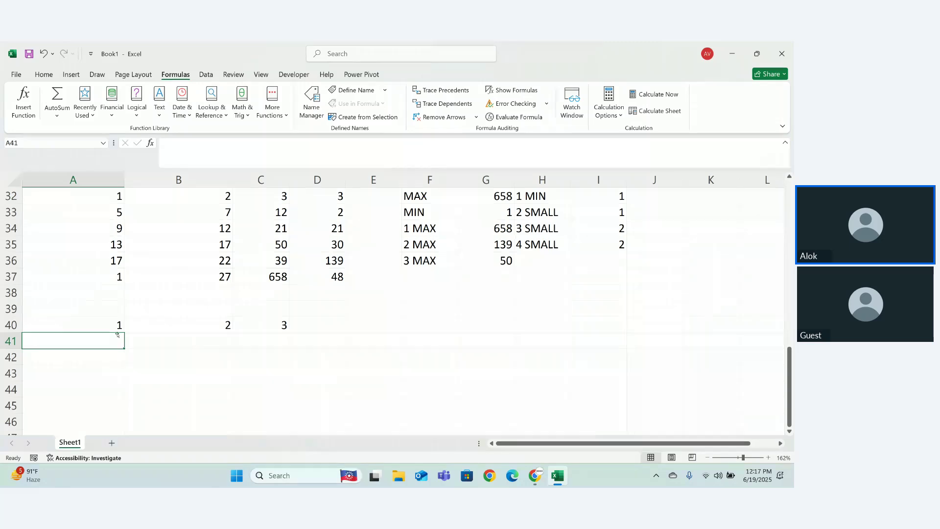
# Try to fill the A32:D32 UNIQUE formula from A40 across to C40, and undo the fill
pyautogui.press('Up')
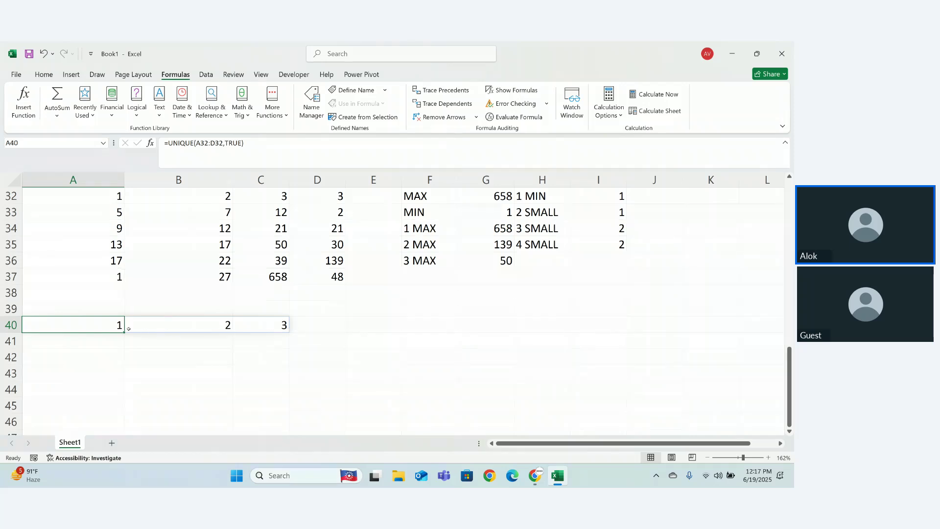
pyautogui.moveTo(124, 332); pyautogui.dragTo(287, 392)
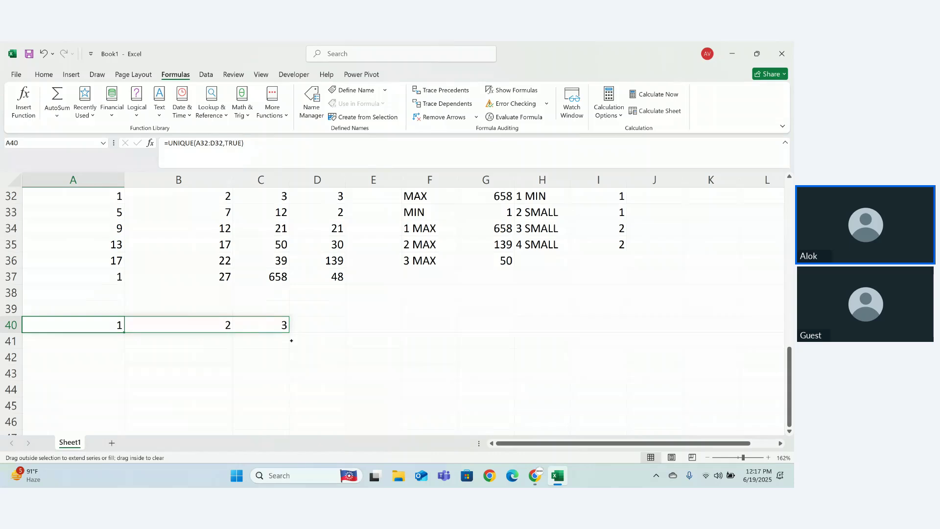
pyautogui.moveTo(292, 340); pyautogui.dragTo(289, 332)
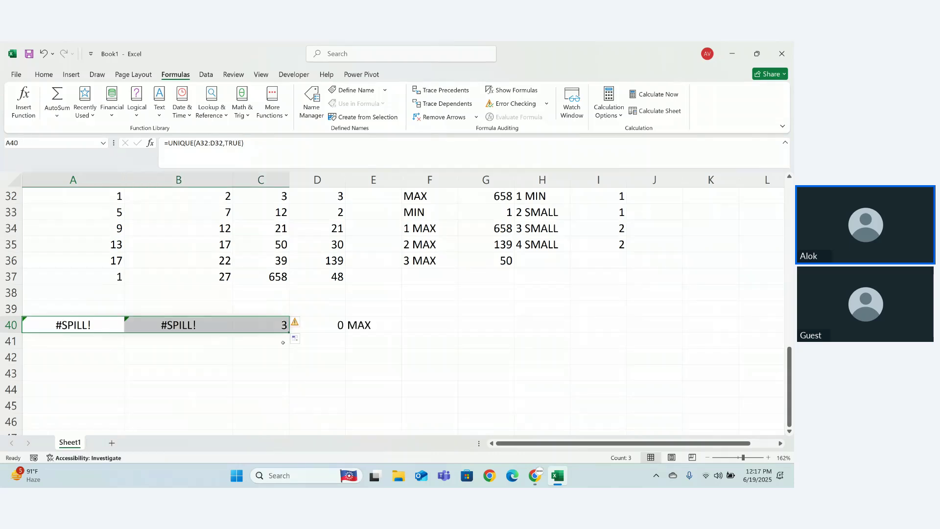
pyautogui.hotkey('ctrl', 'z')
# Try to fill the last spilled UNIQUE result from C40 down to C44
pyautogui.press('Right')
pyautogui.press('Right')
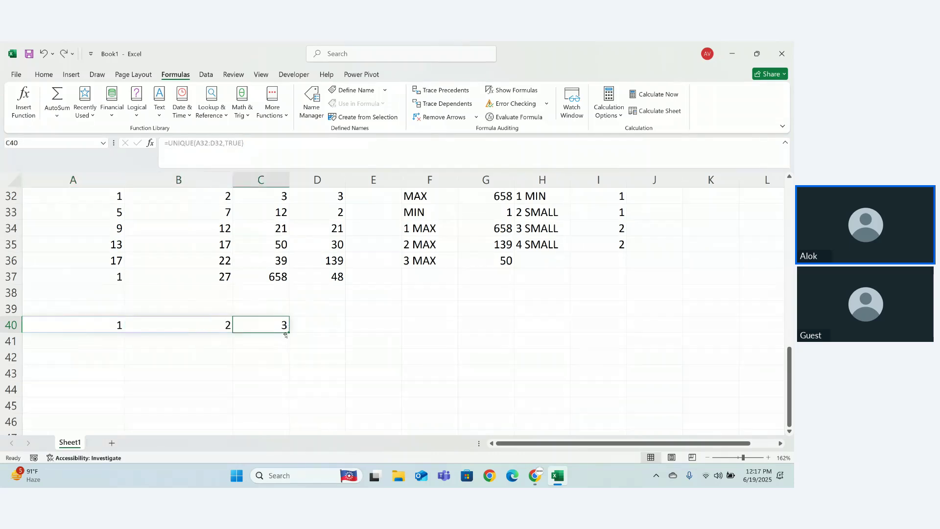
pyautogui.moveTo(289, 332); pyautogui.dragTo(301, 397)
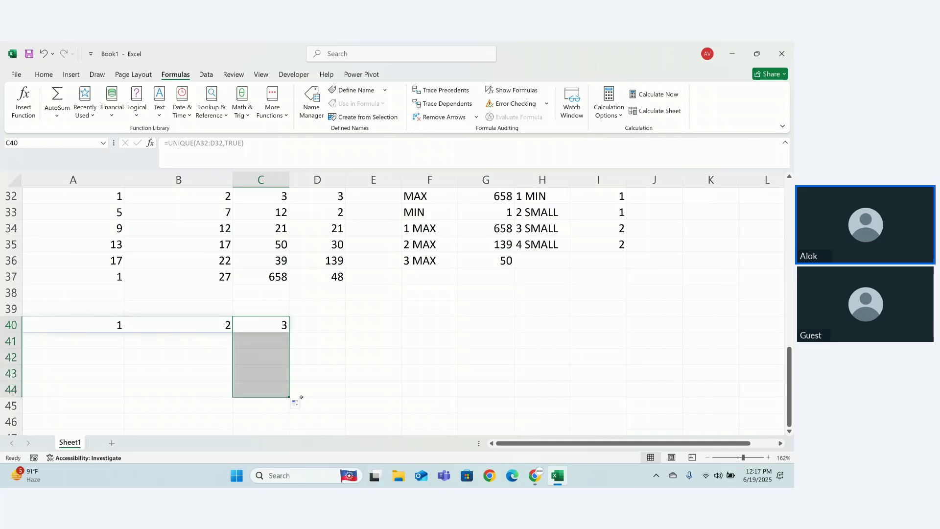
# Fill the UNIQUE formula from A40 down to A45 so each data row through row 37 gets its own result
pyautogui.click(282, 370)
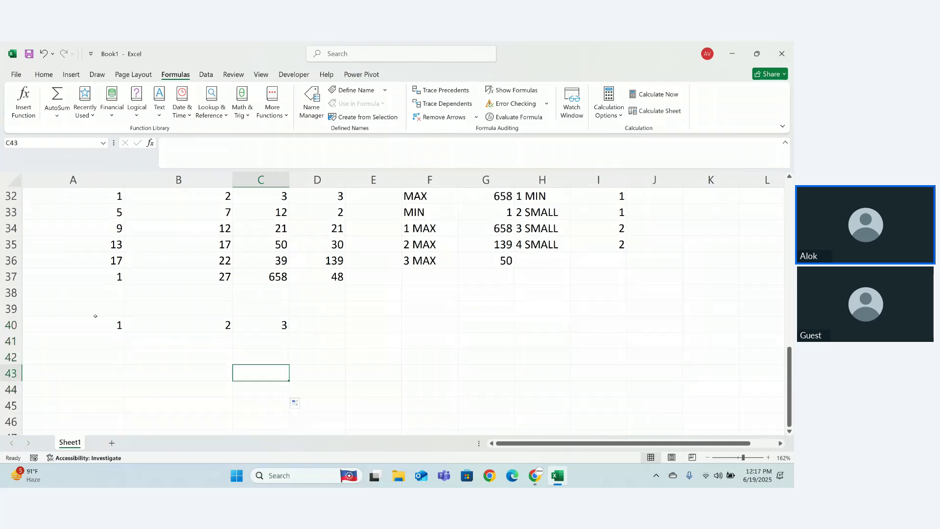
pyautogui.click(121, 331)
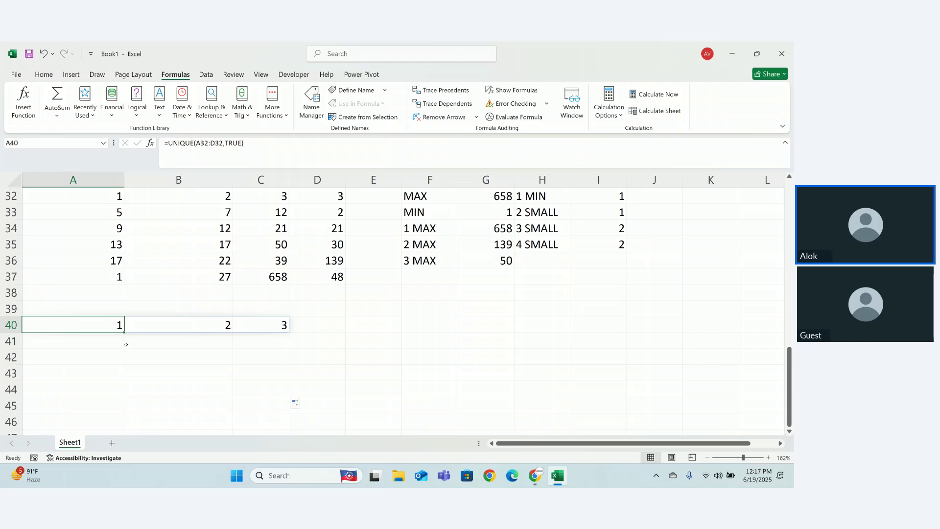
pyautogui.moveTo(124, 331); pyautogui.dragTo(124, 396)
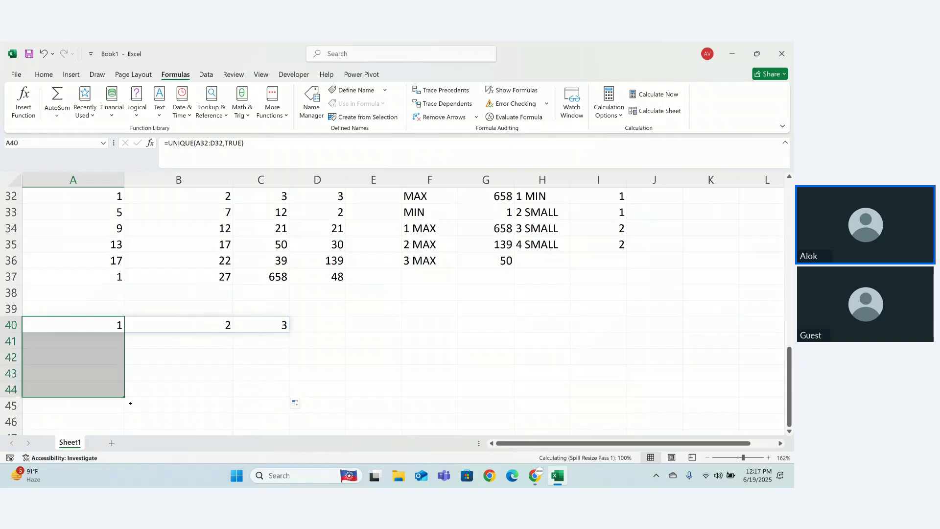
pyautogui.click(303, 419)
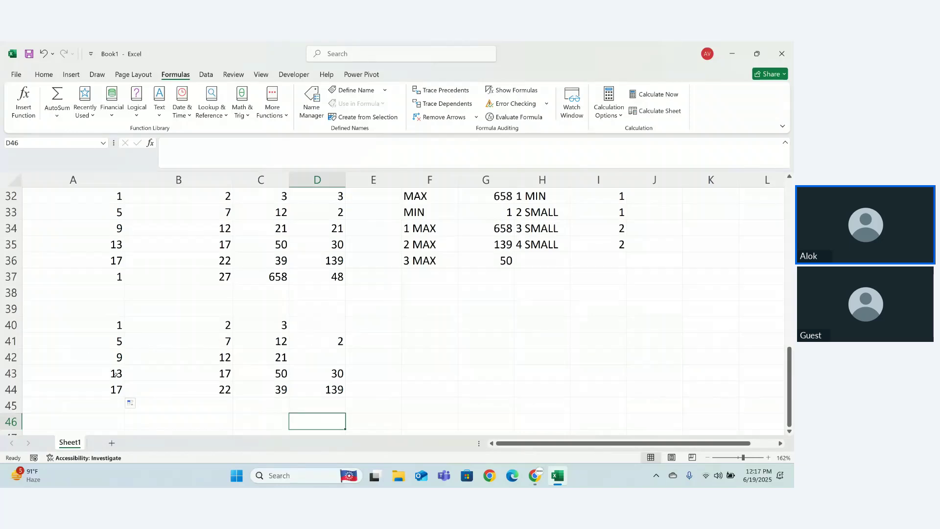
pyautogui.click(116, 389)
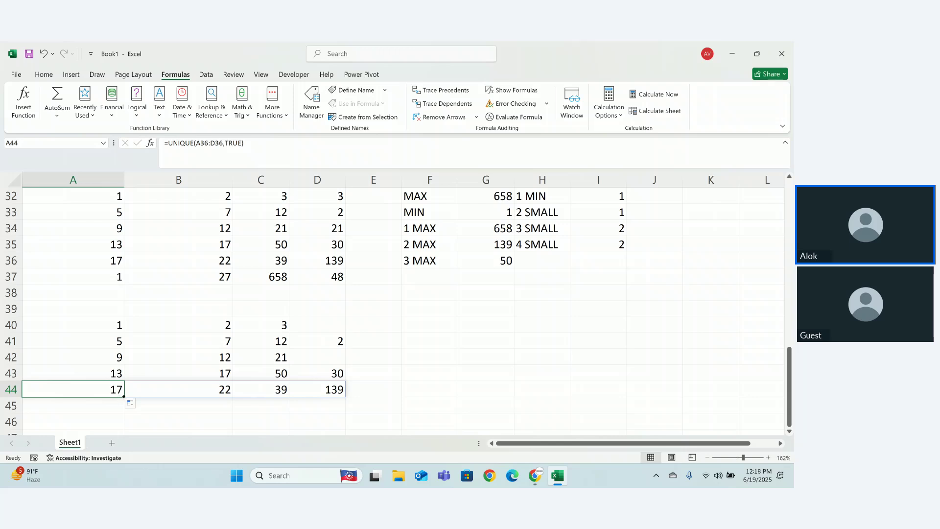
pyautogui.moveTo(124, 396); pyautogui.dragTo(116, 415)
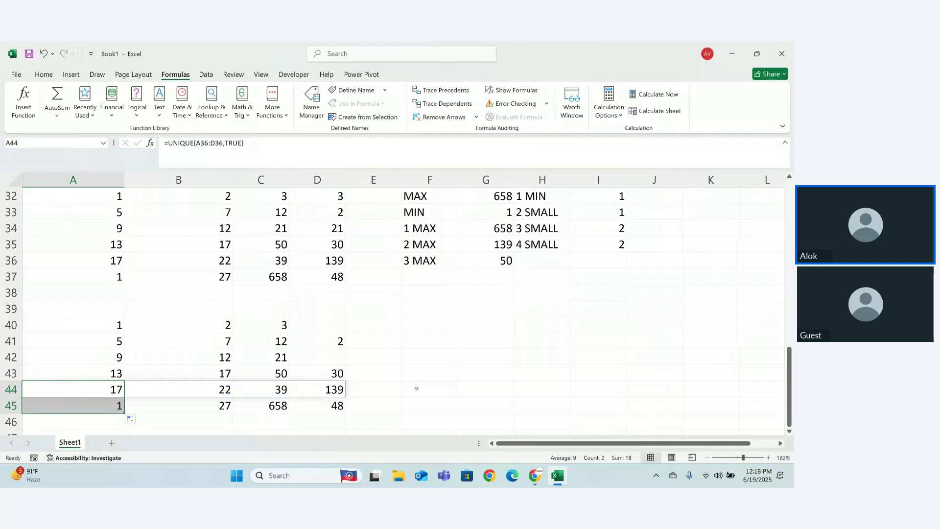
# Clear the filled UNIQUE results in rows 41 to 45, keeping only the row 40 formula
pyautogui.moveTo(373, 421); pyautogui.dragTo(90, 413)
pyautogui.moveTo(89, 412); pyautogui.dragTo(90, 410)
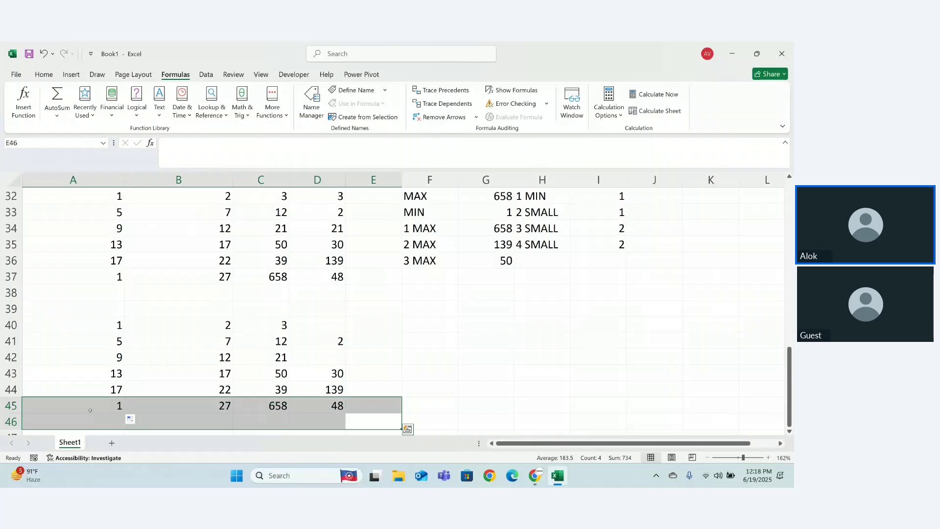
pyautogui.press('Delete')
pyautogui.moveTo(121, 342); pyautogui.dragTo(318, 400)
pyautogui.press('Delete')
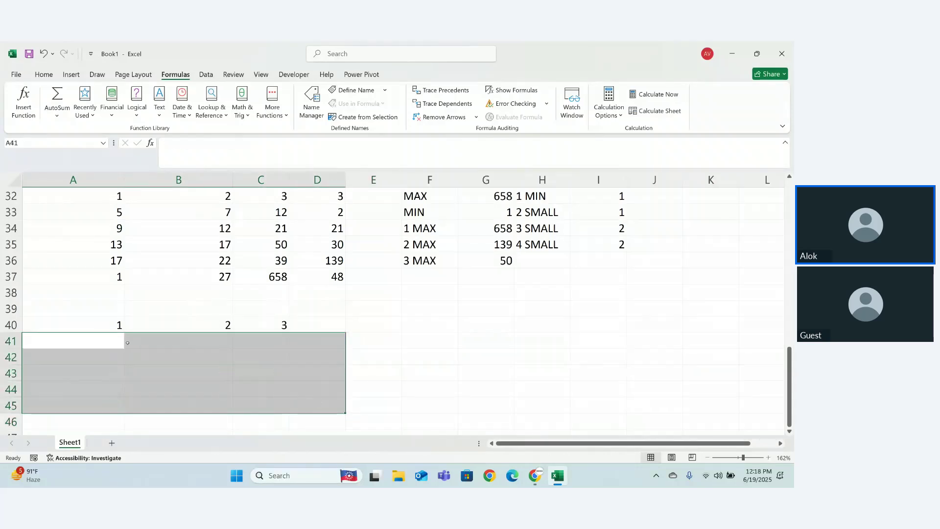
pyautogui.click(116, 337)
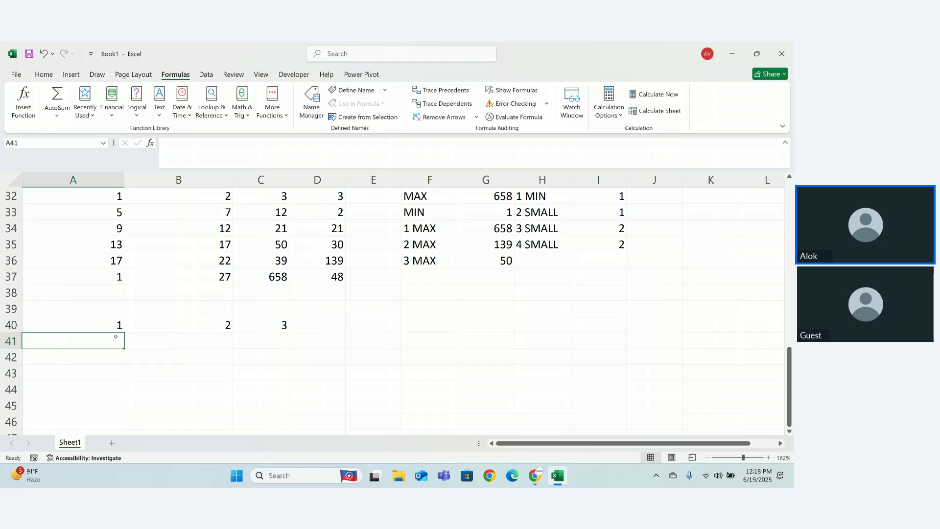
pyautogui.write('=UNI')
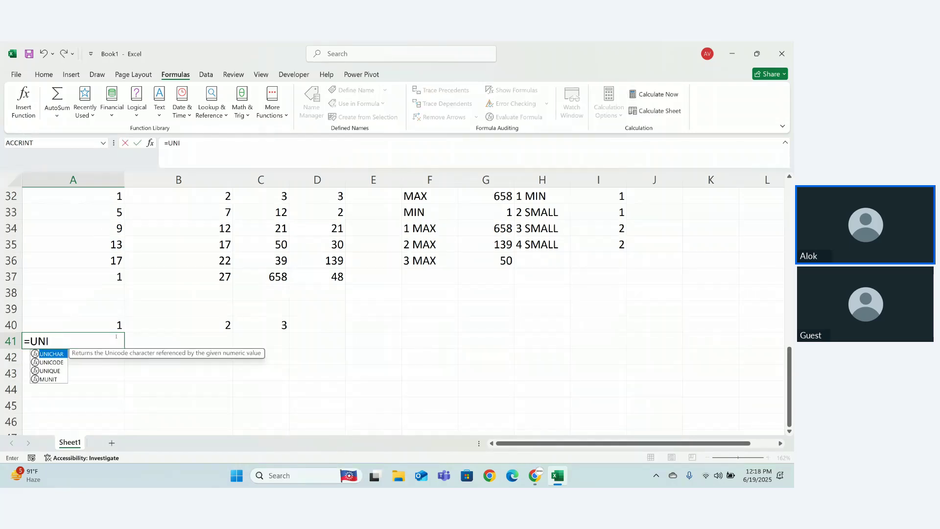
pyautogui.press('Return')
pyautogui.doubleClick(102, 338)
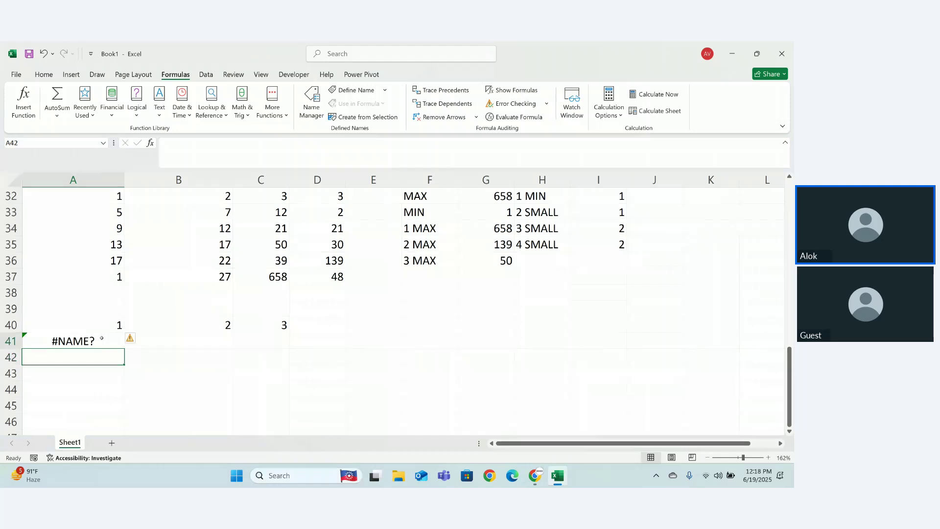
pyautogui.write('Q')
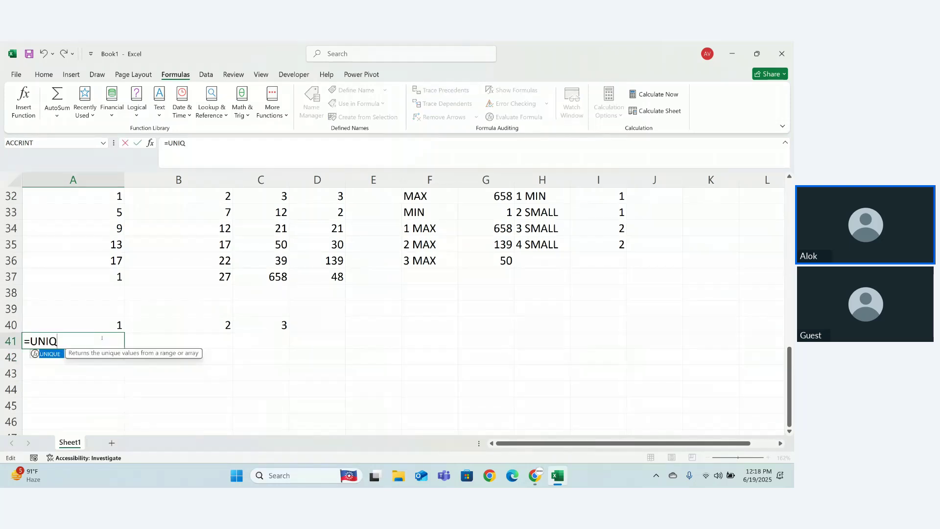
pyautogui.press('Tab')
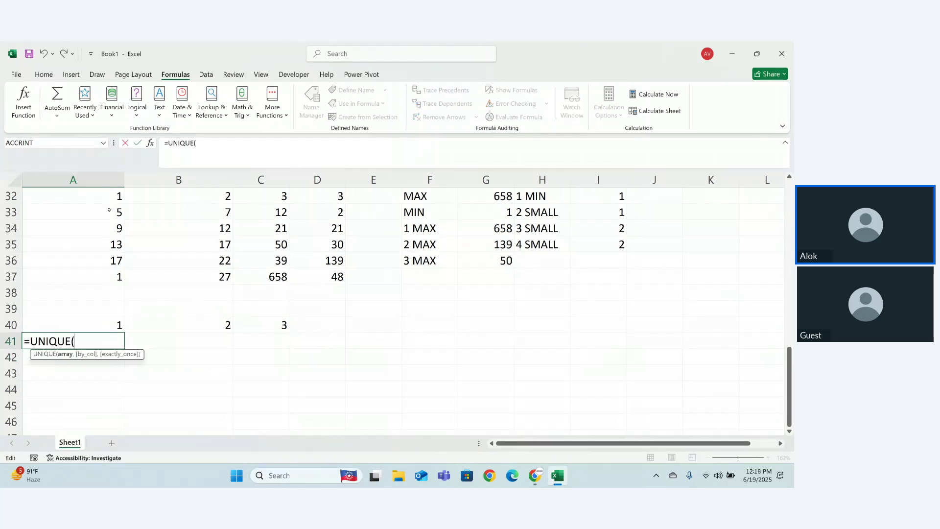
pyautogui.moveTo(109, 210); pyautogui.dragTo(306, 215)
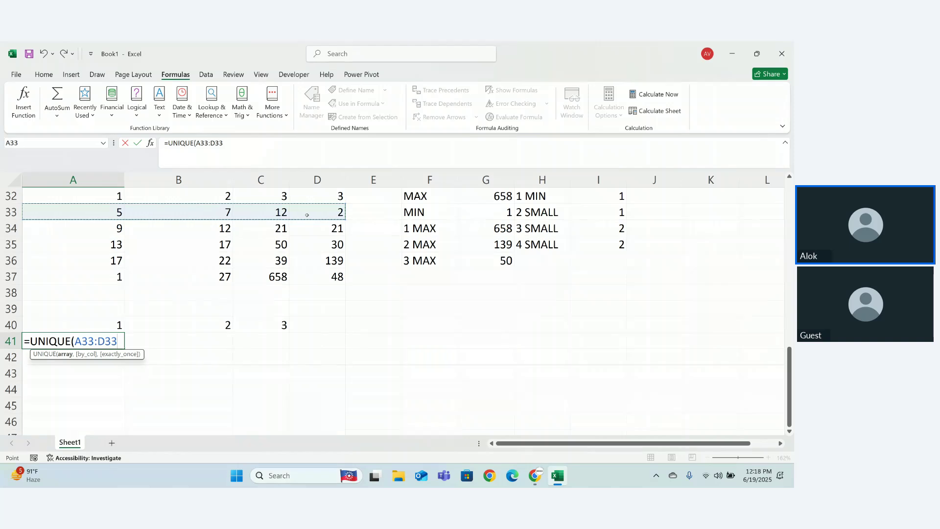
pyautogui.press('BackSpace')
pyautogui.press('BackSpace')
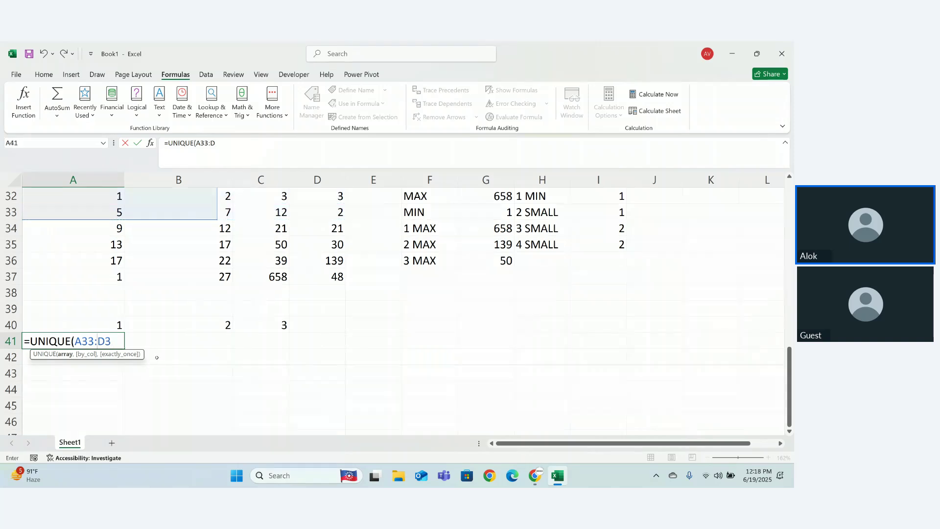
pyautogui.press('Escape')
# Enter =UNIQUE(A32:D37,TRUE) in A42 to compare the whole data block by columns
pyautogui.click(117, 356)
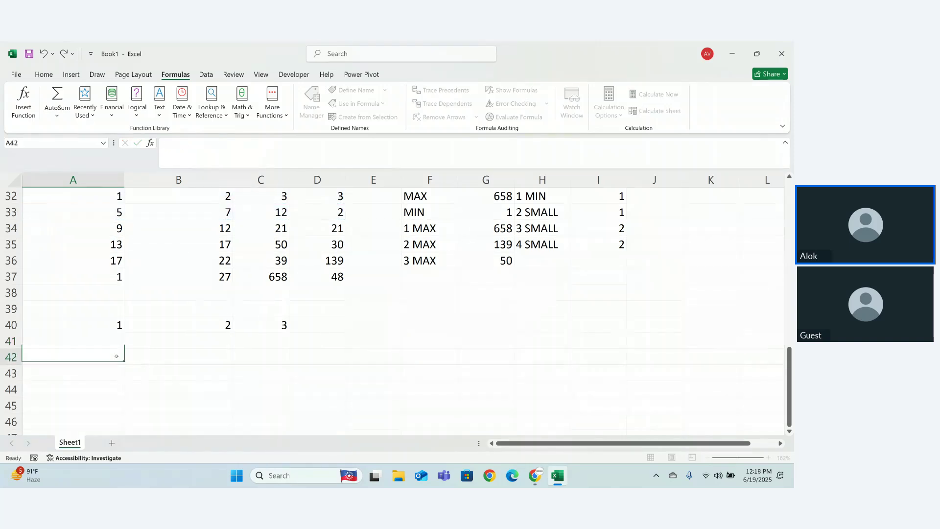
pyautogui.write('=UNI')
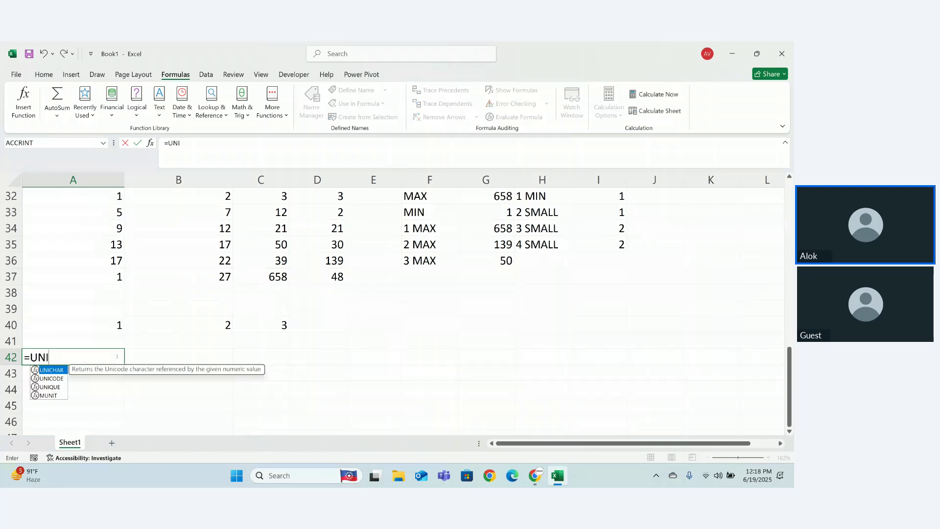
pyautogui.press('Down')
pyautogui.press('Down')
pyautogui.press('Tab')
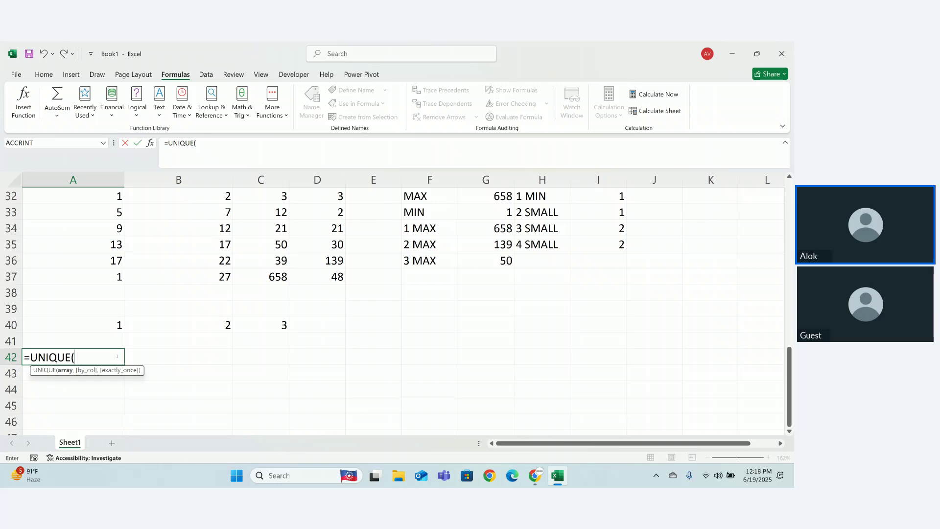
pyautogui.moveTo(117, 196); pyautogui.dragTo(309, 272)
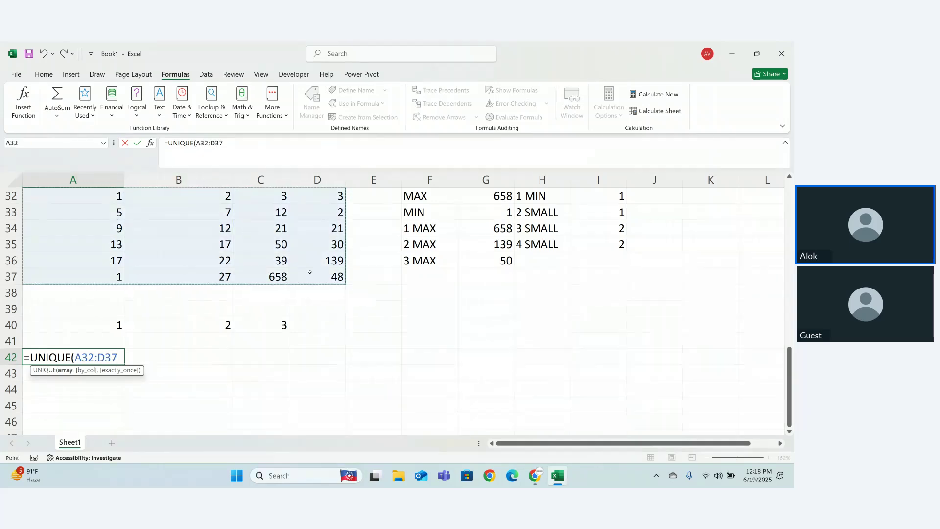
pyautogui.write(',')
pyautogui.press('Tab')
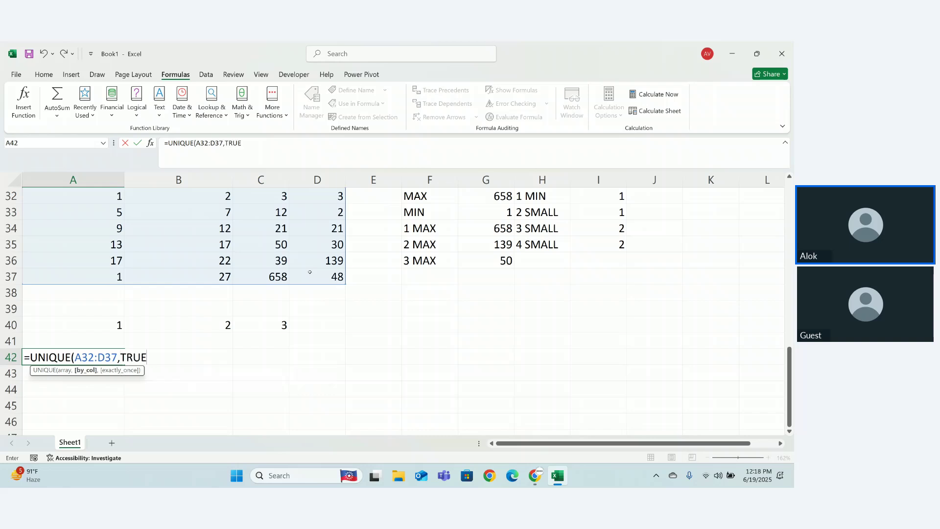
pyautogui.write(')')
pyautogui.press('Return')
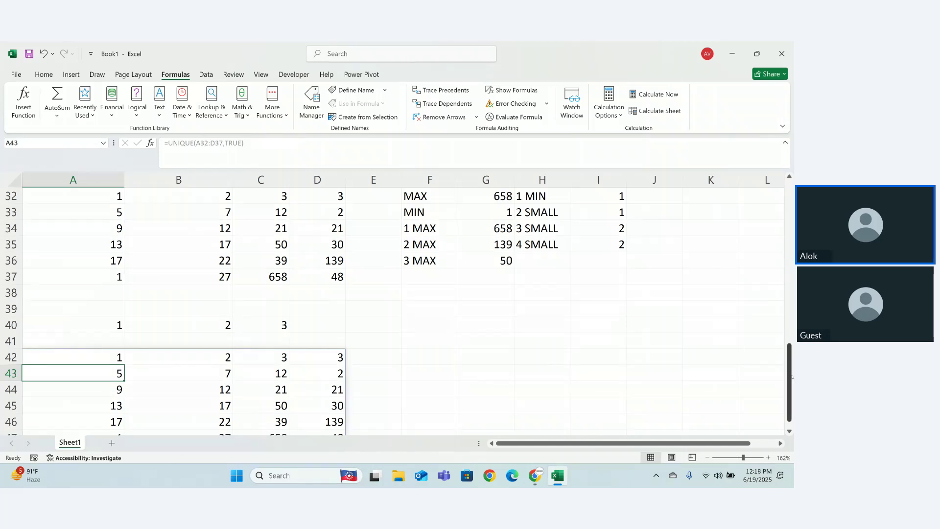
# Add TRUE as the exactly_once argument in A42, making the formula =UNIQUE(A32:D37,TRUE,TRUE)
pyautogui.moveTo(789, 396); pyautogui.dragTo(791, 402)
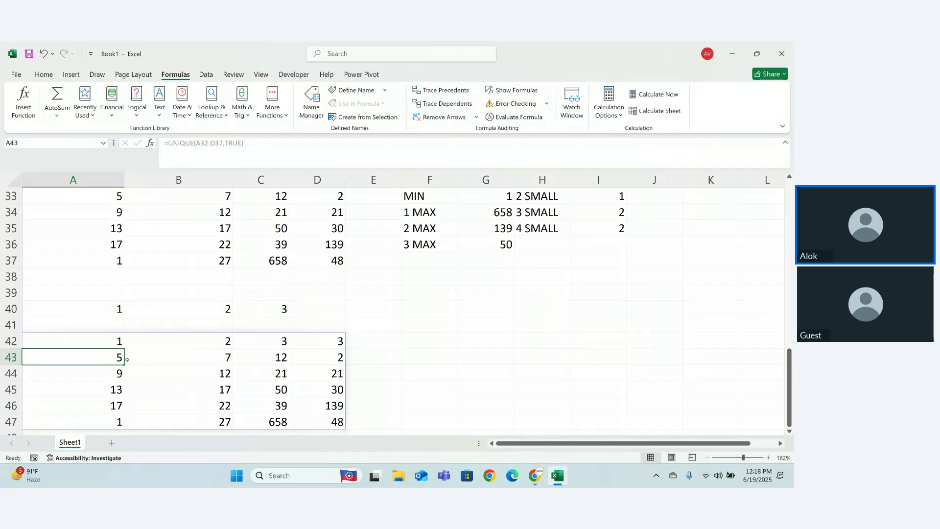
pyautogui.doubleClick(107, 341)
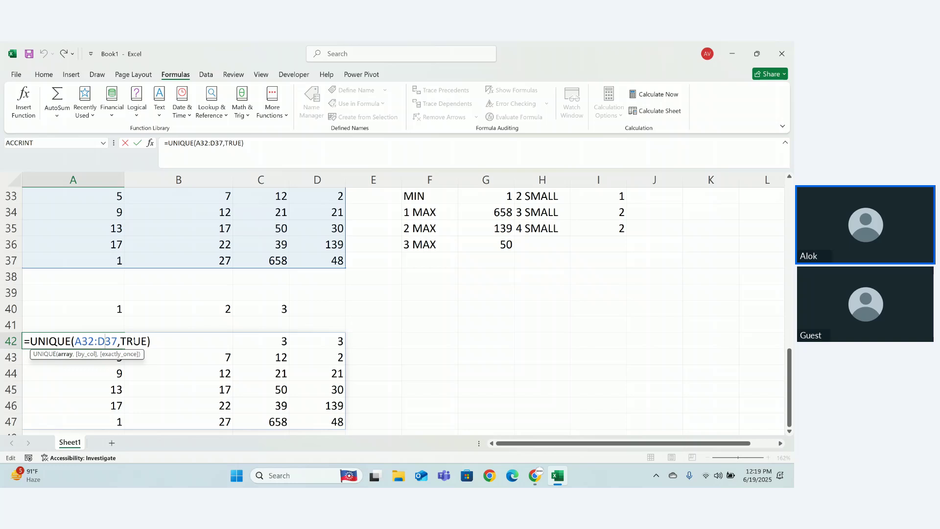
pyautogui.doubleClick(133, 341)
pyautogui.click(134, 341)
pyautogui.write(',')
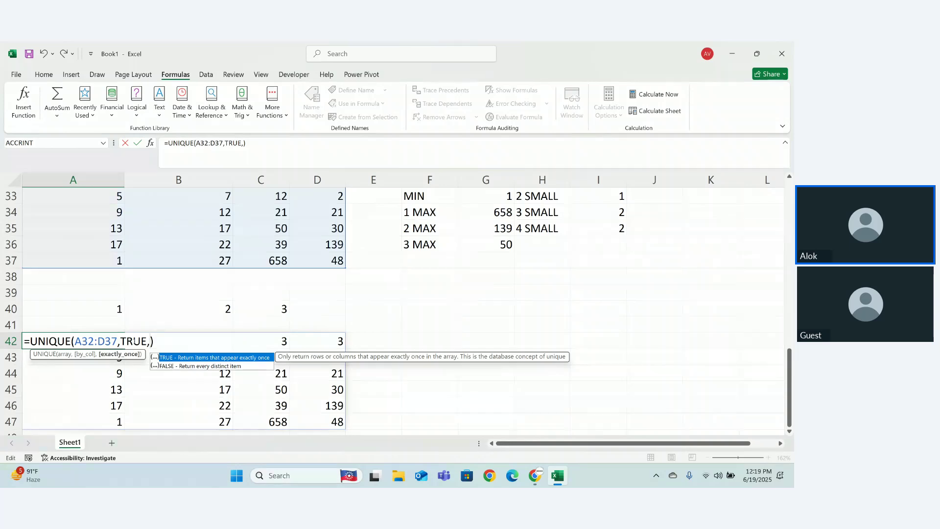
pyautogui.press('Tab')
pyautogui.press('Return')
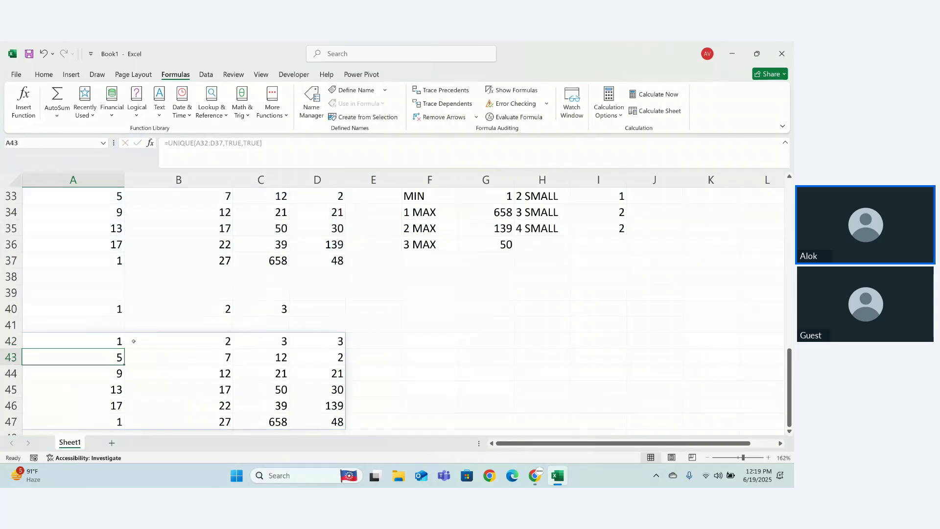
# Change the exactly_once argument in A42 to FALSE, making the formula =UNIQUE(A32:D37,TRUE,FALSE)
pyautogui.doubleClick(117, 338)
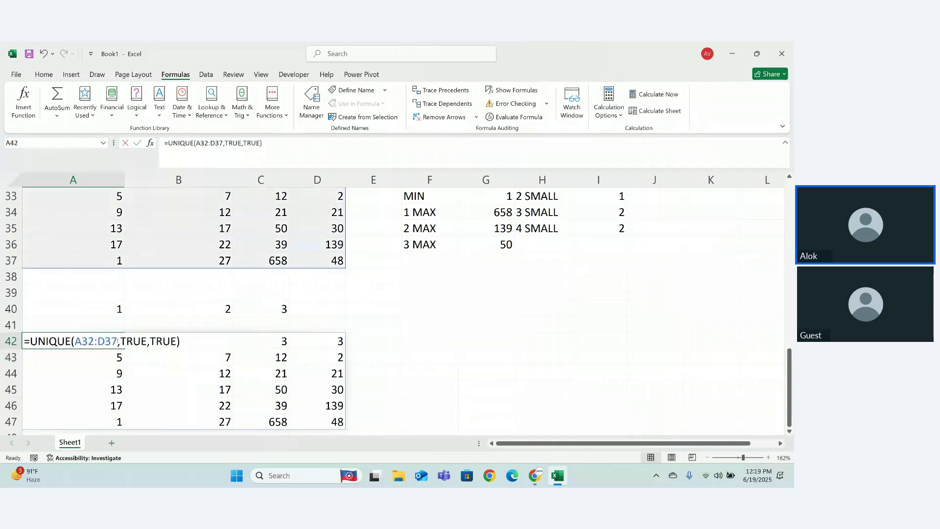
pyautogui.click(178, 343)
pyautogui.press('BackSpace')
pyautogui.press('BackSpace')
pyautogui.press('BackSpace')
pyautogui.press('BackSpace')
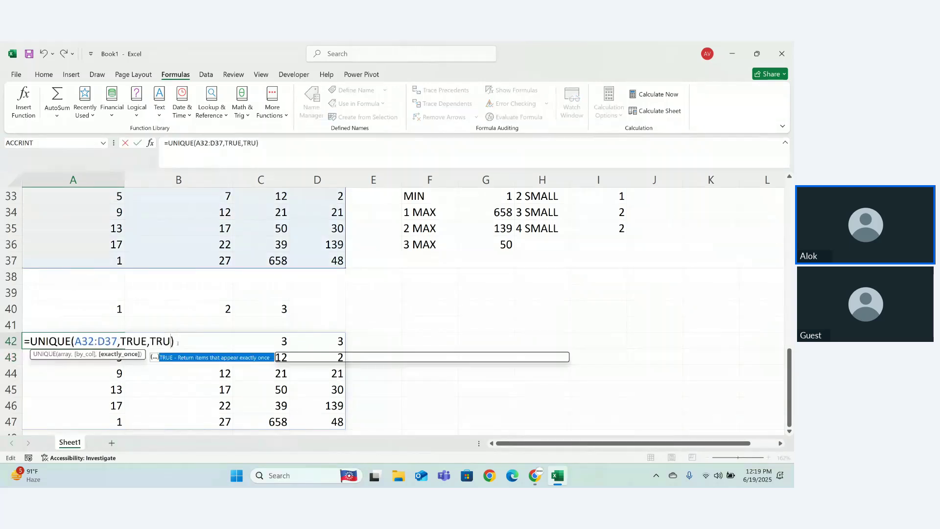
pyautogui.press('Down')
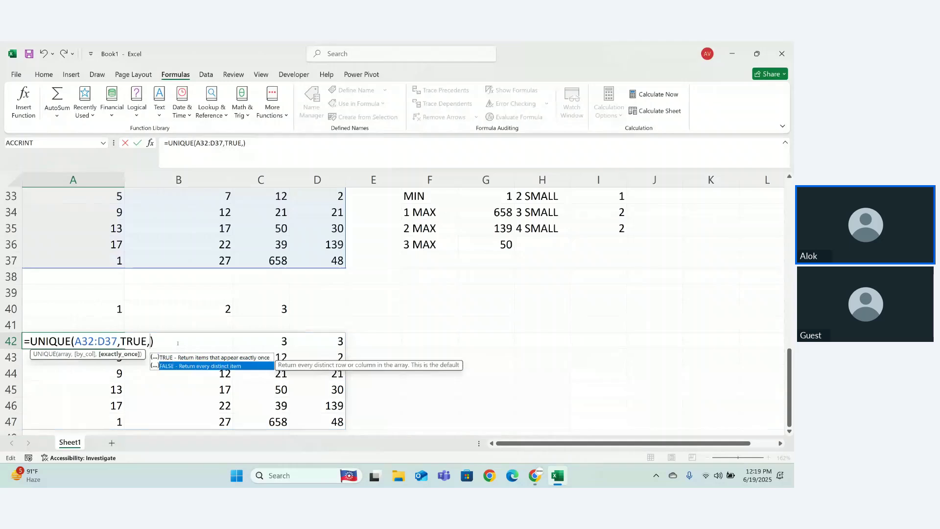
pyautogui.press('Tab')
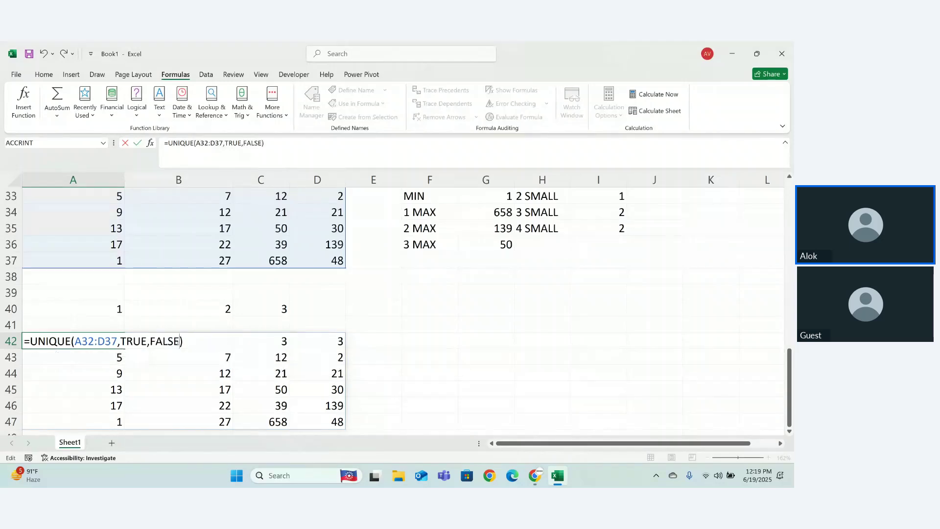
pyautogui.press('Return')
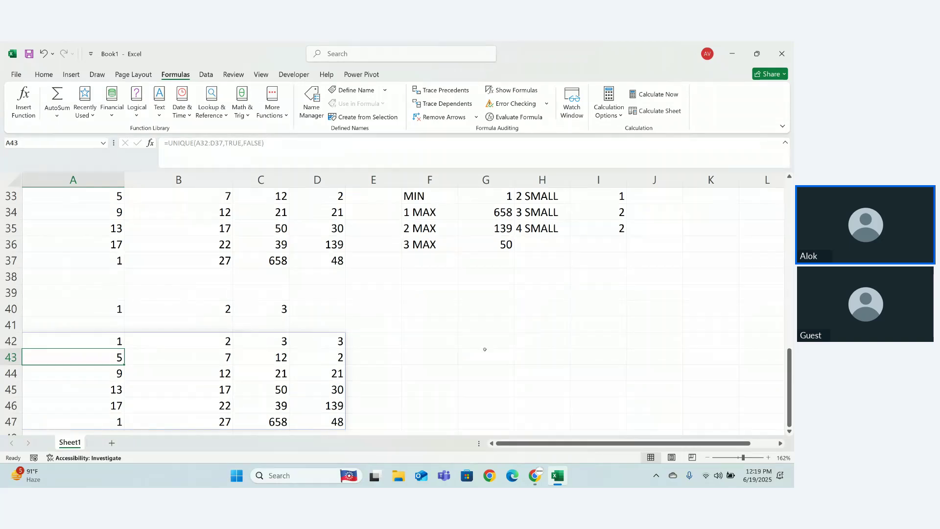
# Clear the UNIQUE formula in A42 together with its spilled results through D47
pyautogui.click(740, 407)
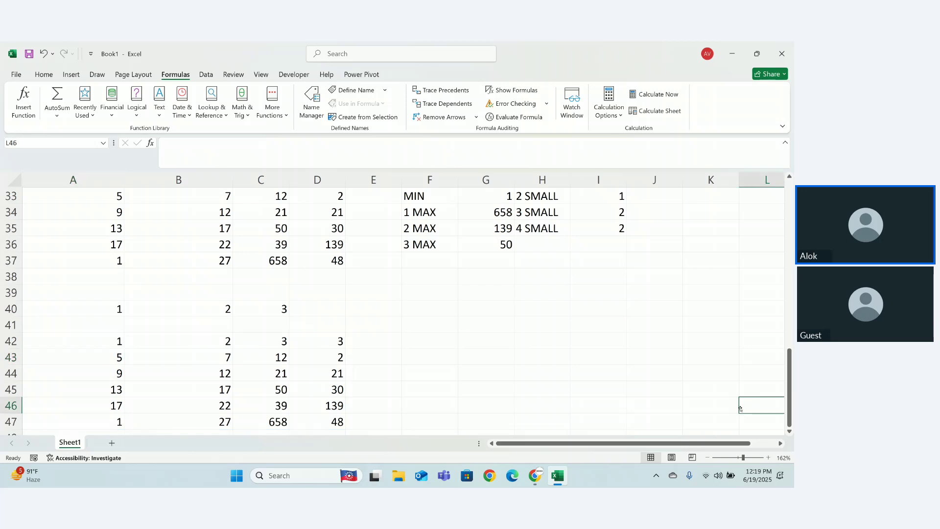
pyautogui.press('Down')
pyautogui.press('Down')
pyautogui.press('Left')
pyautogui.press('Left')
pyautogui.press('Left')
pyautogui.press('Left')
pyautogui.press('Left')
pyautogui.press('Left')
pyautogui.press('Left')
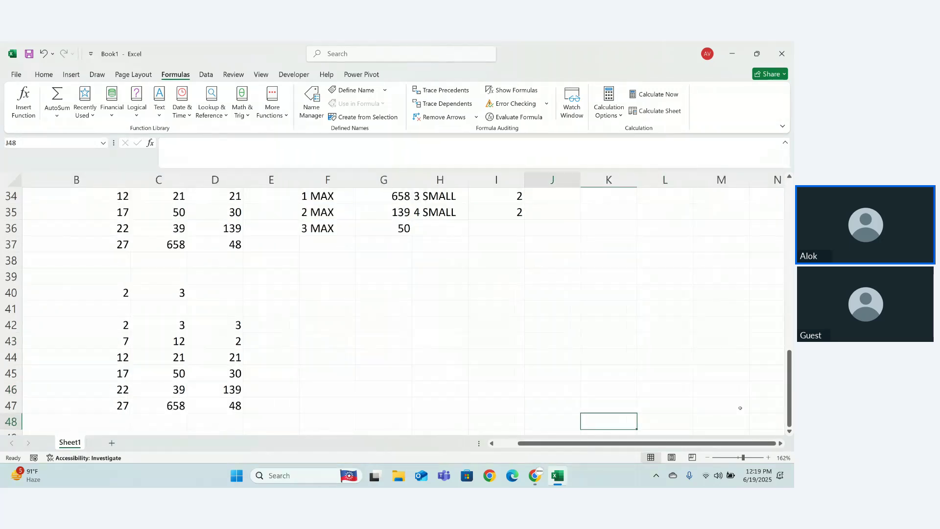
pyautogui.press('Left')
pyautogui.press('Left')
pyautogui.press('Left')
pyautogui.press('Left')
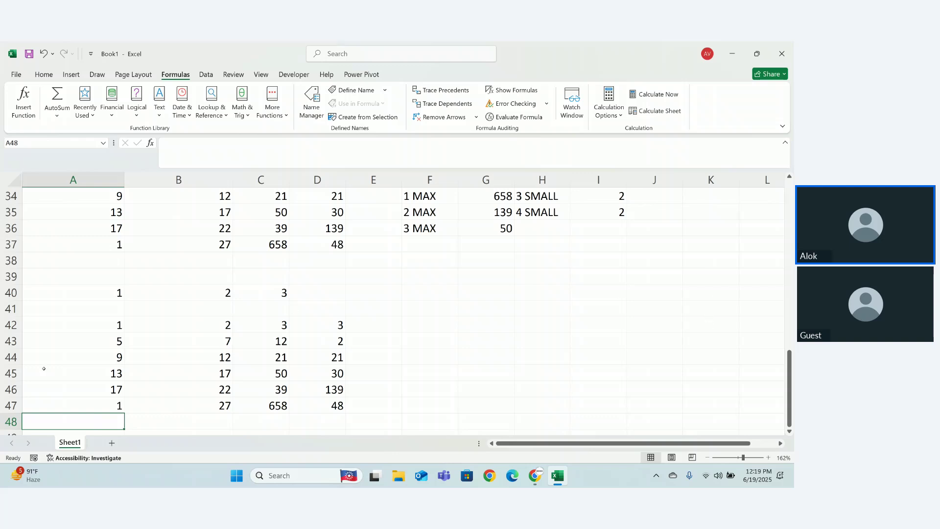
pyautogui.moveTo(49, 308); pyautogui.dragTo(446, 435)
pyautogui.press('Delete')
pyautogui.click(430, 405)
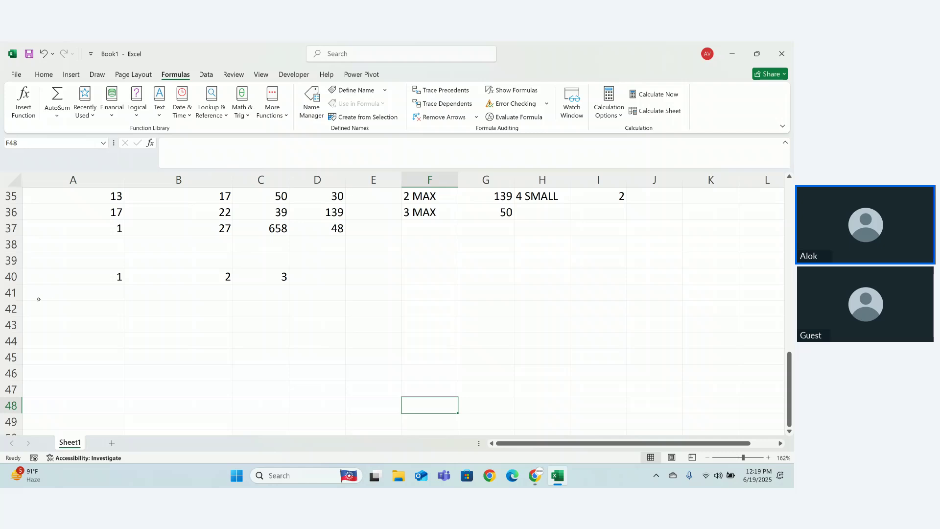
# Enter the headings UNIQUE in A42 and DISTINT in B42, leaving the cell under UNIQUE selected
pyautogui.click(57, 306)
pyautogui.write('UNI')
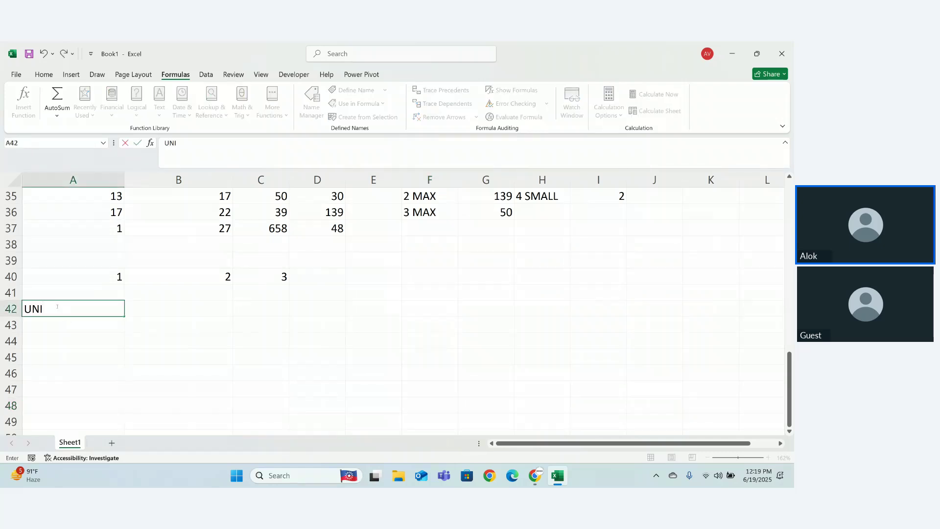
pyautogui.write('QUE')
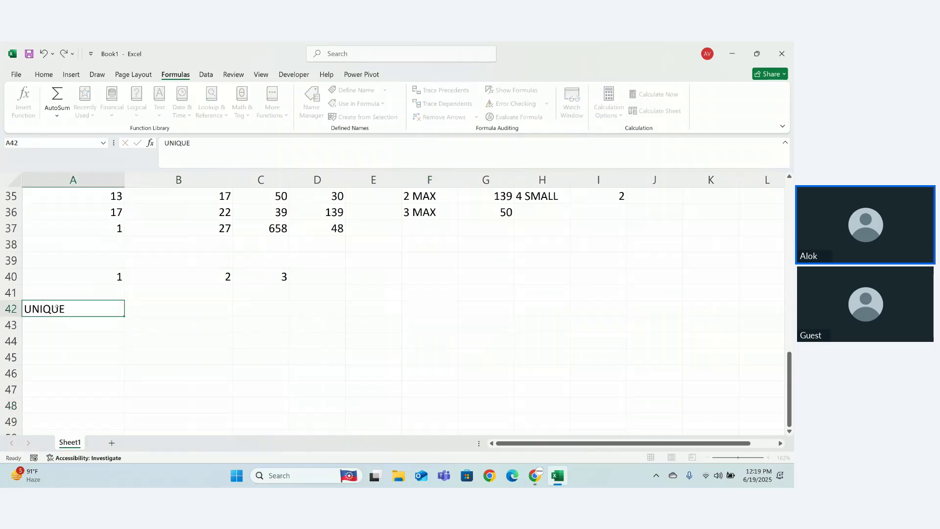
pyautogui.press('Tab')
pyautogui.press('Down')
pyautogui.press('Up')
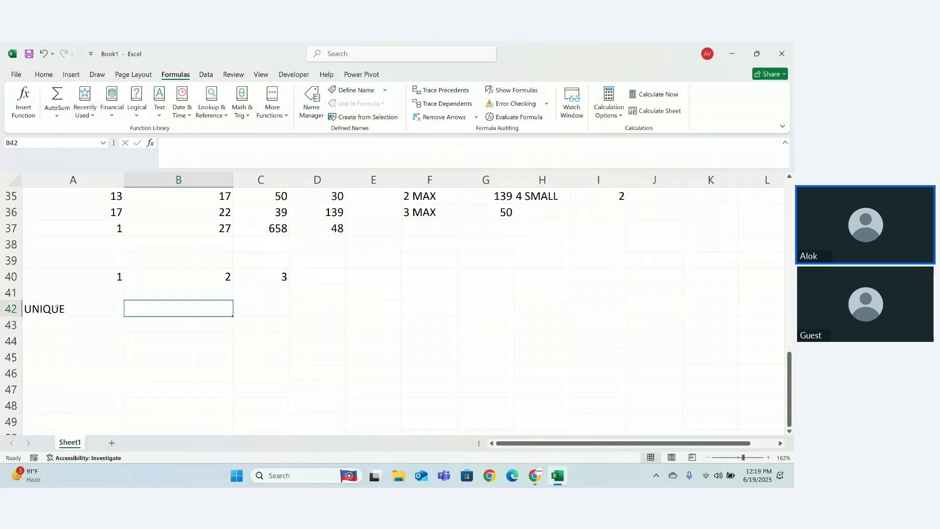
pyautogui.write('DISTINT')
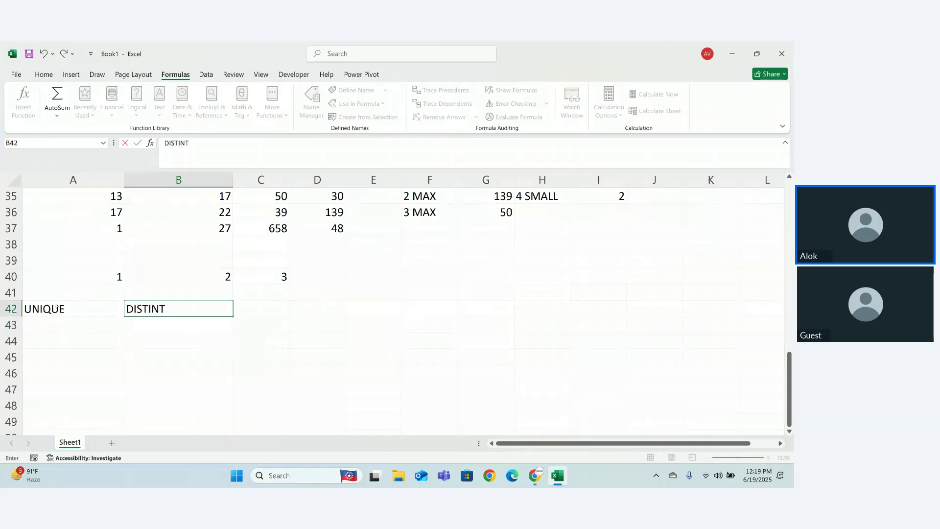
pyautogui.press('Return')
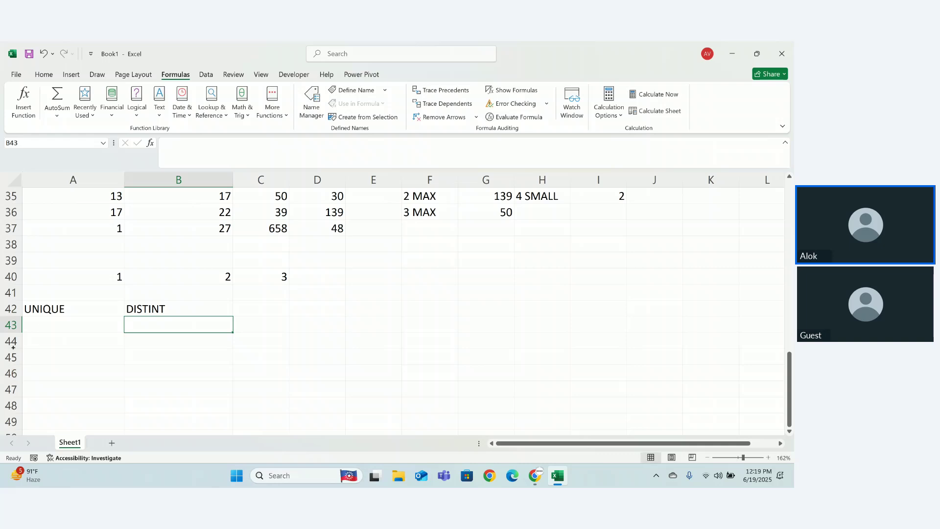
pyautogui.click(59, 329)
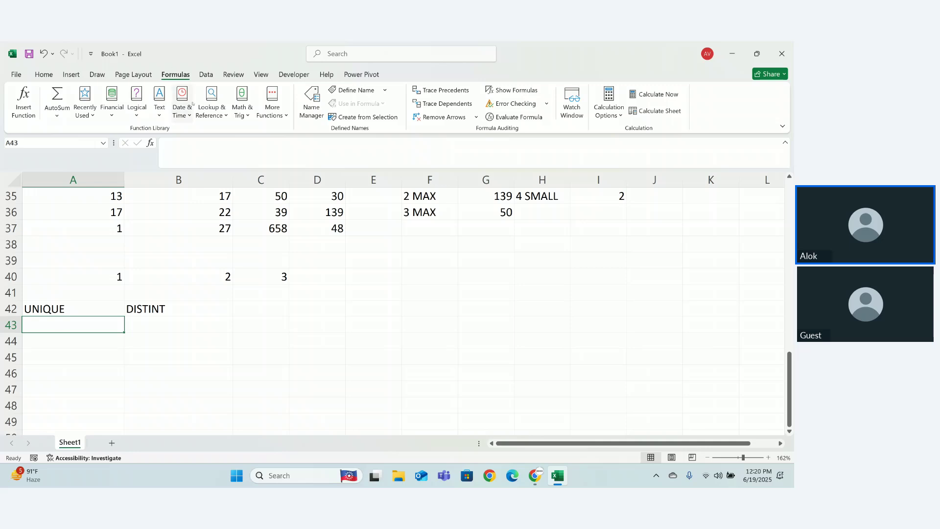
# Look through the Math & Trig and Statistical function lists, including the description of MEDIAN, without inserting a function
pyautogui.click(242, 104)
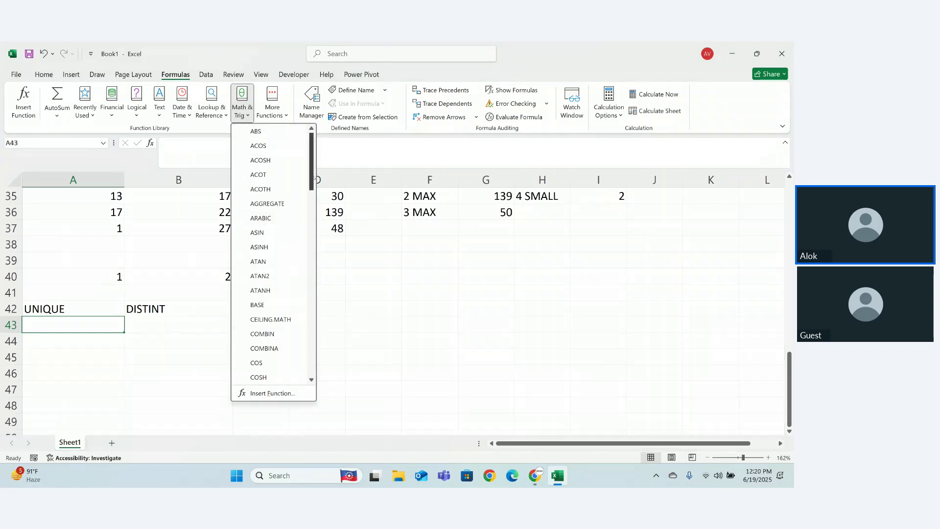
pyautogui.moveTo(316, 175); pyautogui.dragTo(285, 415)
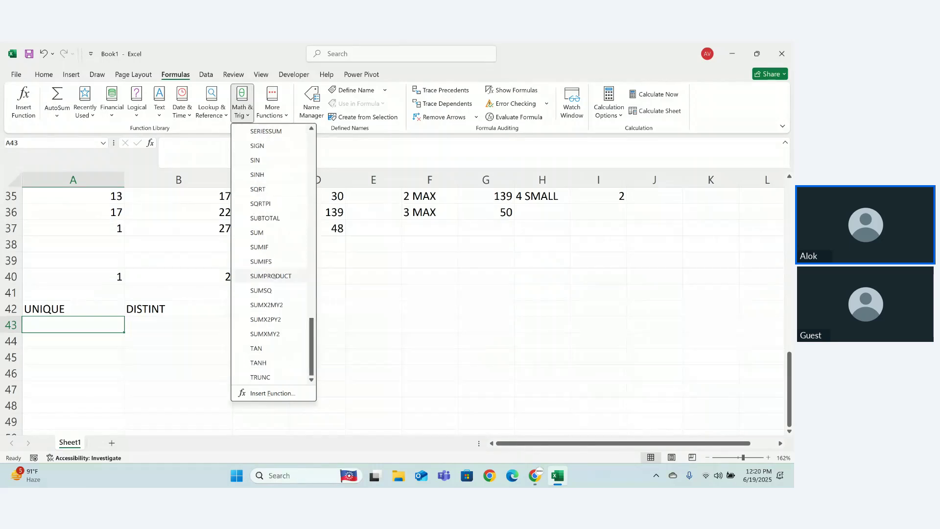
pyautogui.click(330, 370)
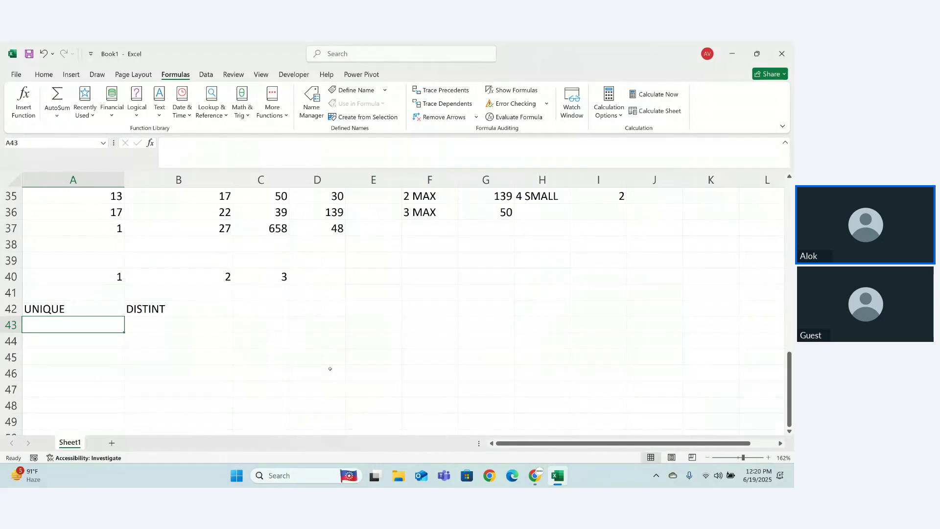
pyautogui.click(274, 111)
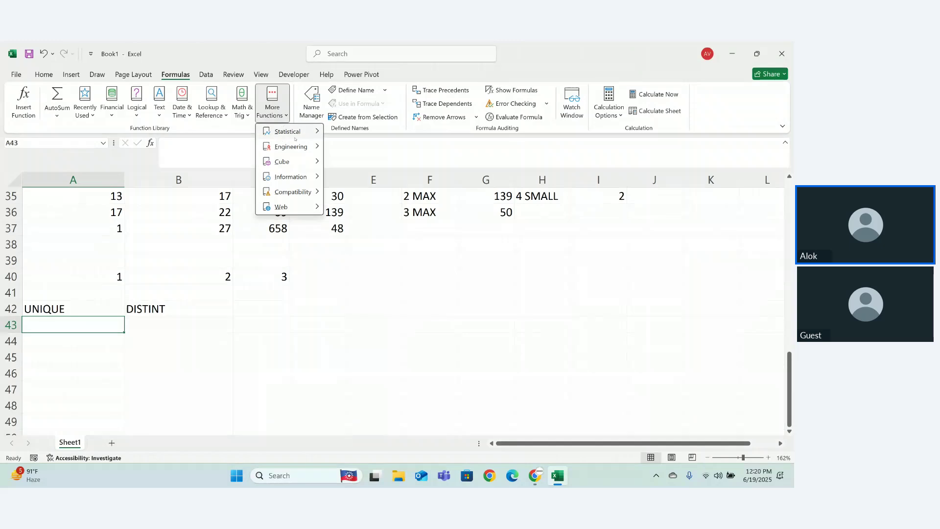
pyautogui.moveTo(314, 132)
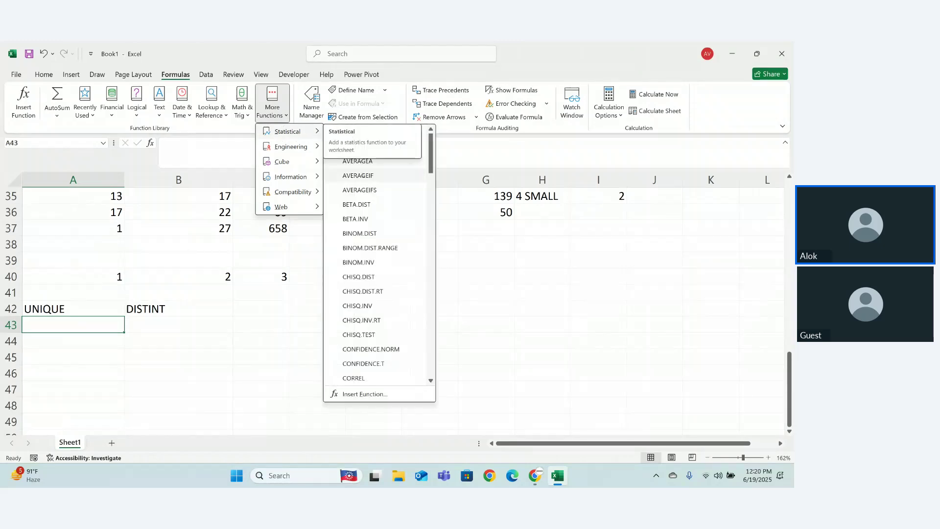
pyautogui.moveTo(431, 165); pyautogui.dragTo(431, 193)
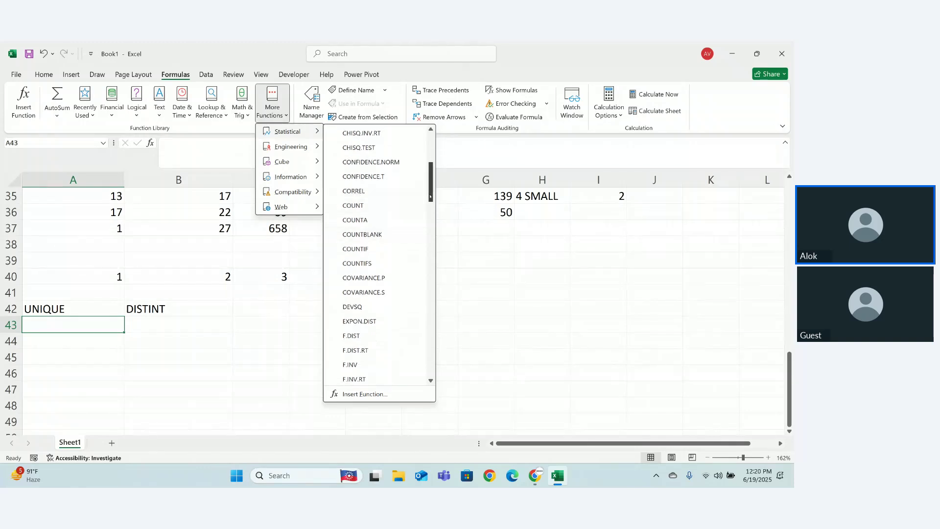
pyautogui.moveTo(430, 197); pyautogui.dragTo(415, 273)
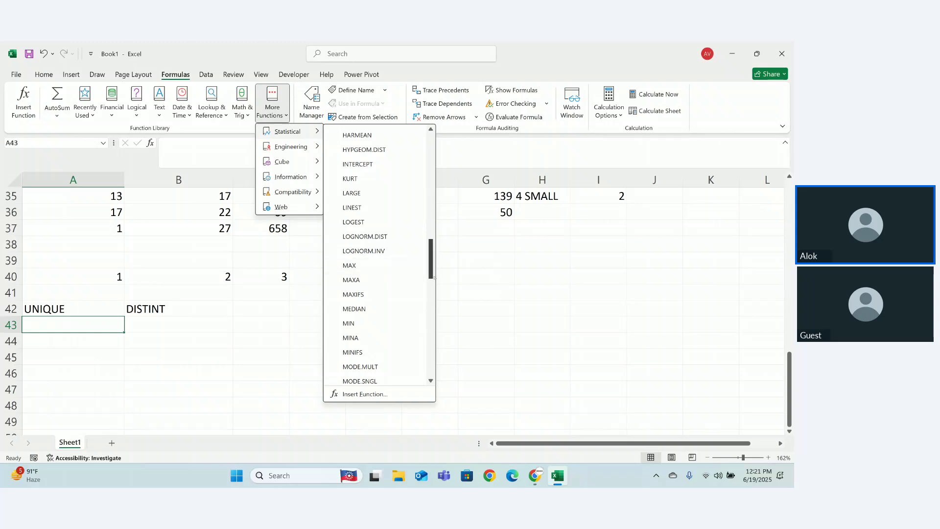
pyautogui.moveTo(433, 274); pyautogui.dragTo(433, 287)
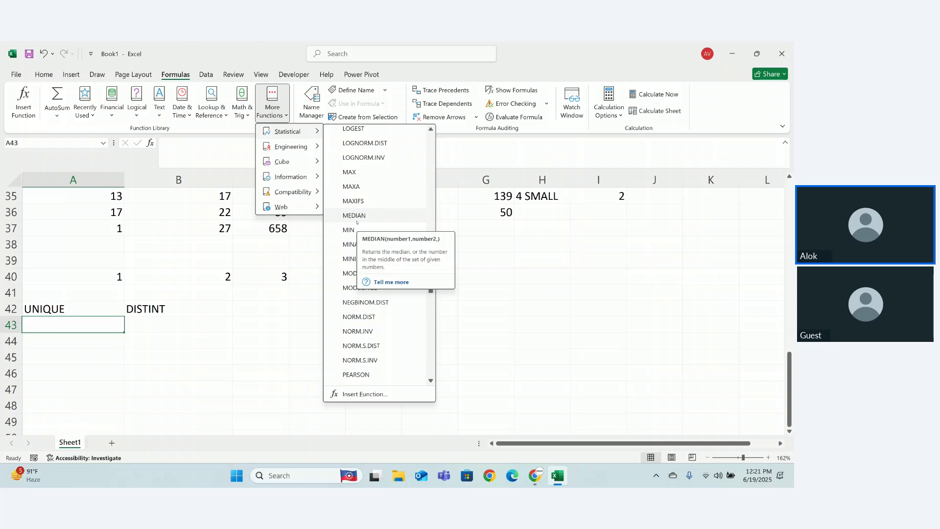
pyautogui.press('Escape')
pyautogui.press('Escape')
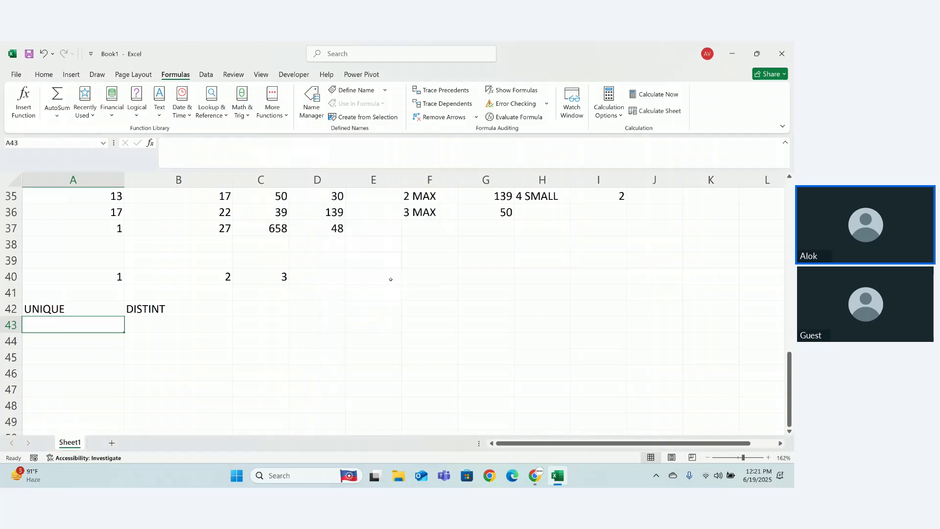
# Enter the headings MEAN, MEADIUN and MODE across E40:G40
pyautogui.click(390, 279)
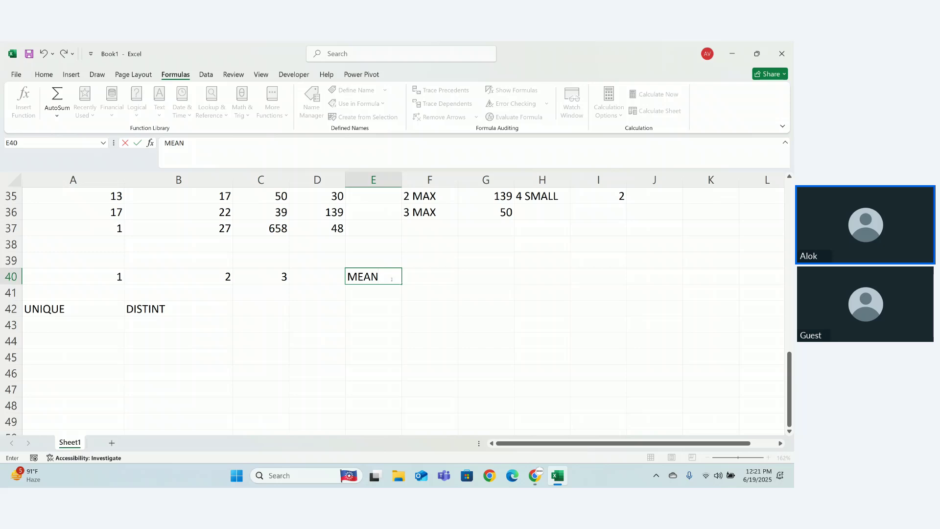
pyautogui.press('Tab')
pyautogui.write('ME')
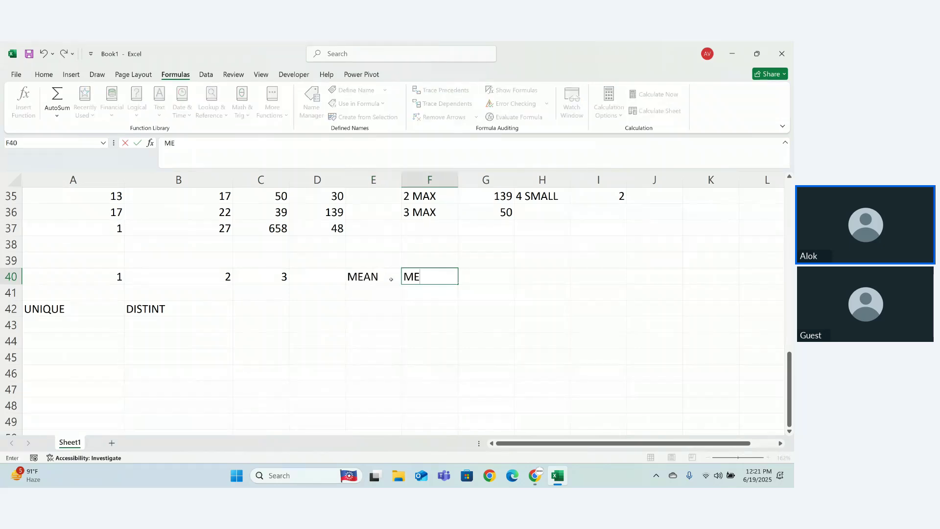
pyautogui.write('ADUN')
pyautogui.press('Tab')
pyautogui.press('Left')
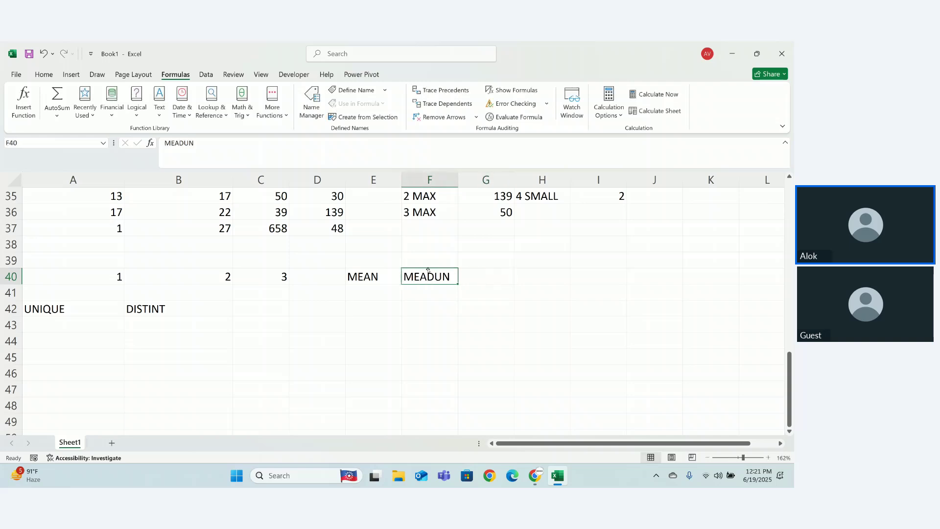
pyautogui.press('F2')
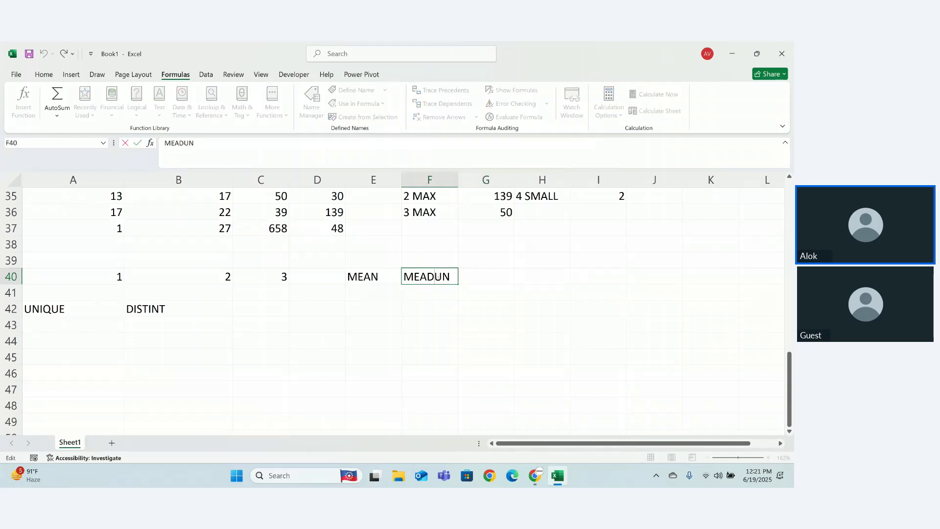
pyautogui.write('I')
pyautogui.press('Return')
pyautogui.click(473, 277)
pyautogui.write('MO')
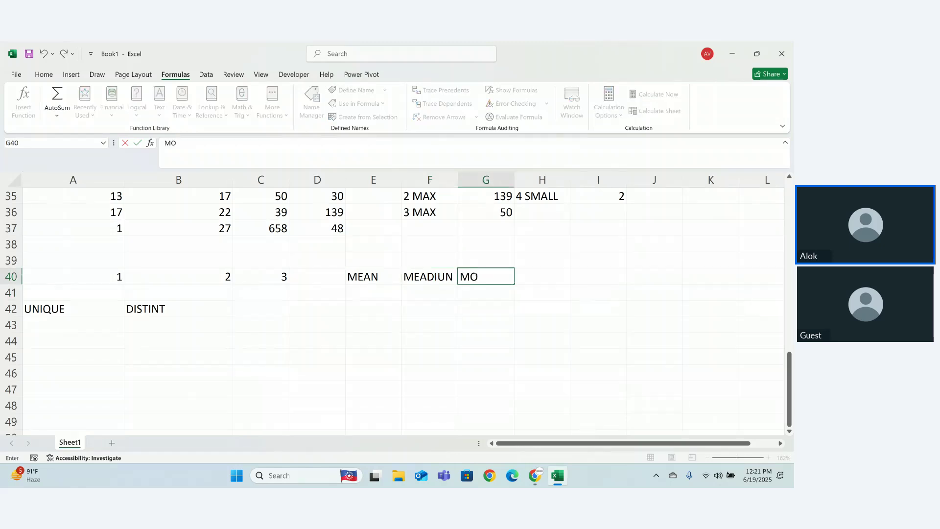
pyautogui.write('DE')
pyautogui.press('Return')
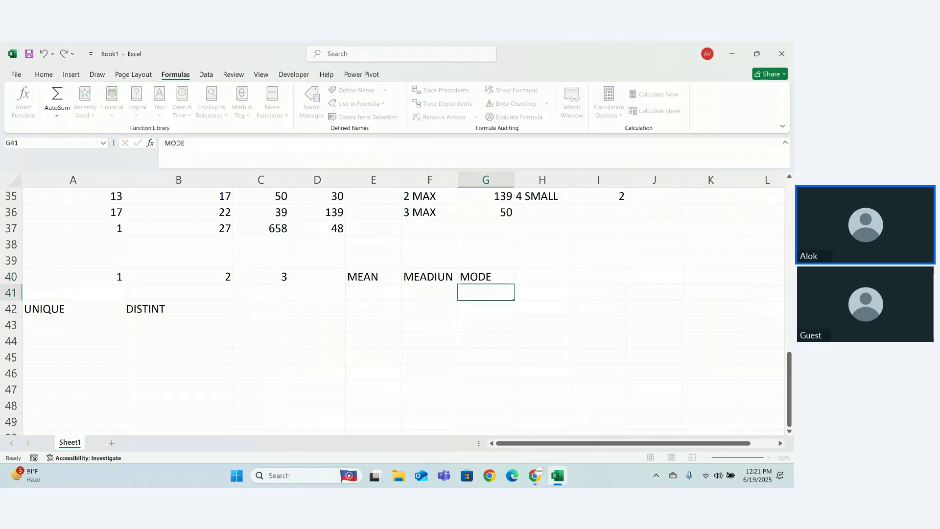
# Enter the explanations AVG, MID POINT and FREQUENCY in E41:G41, under the MEAN, MEADIUN and MODE headings
pyautogui.click(389, 291)
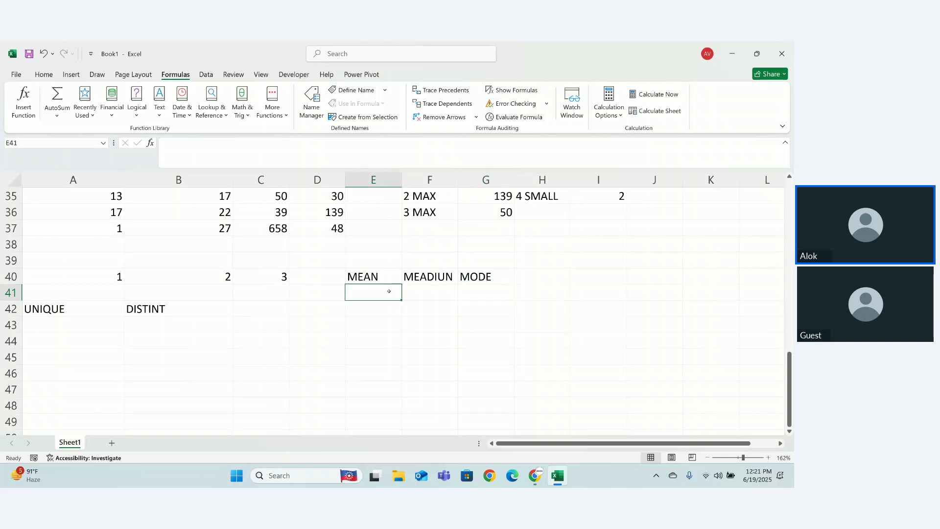
pyautogui.write('aVG')
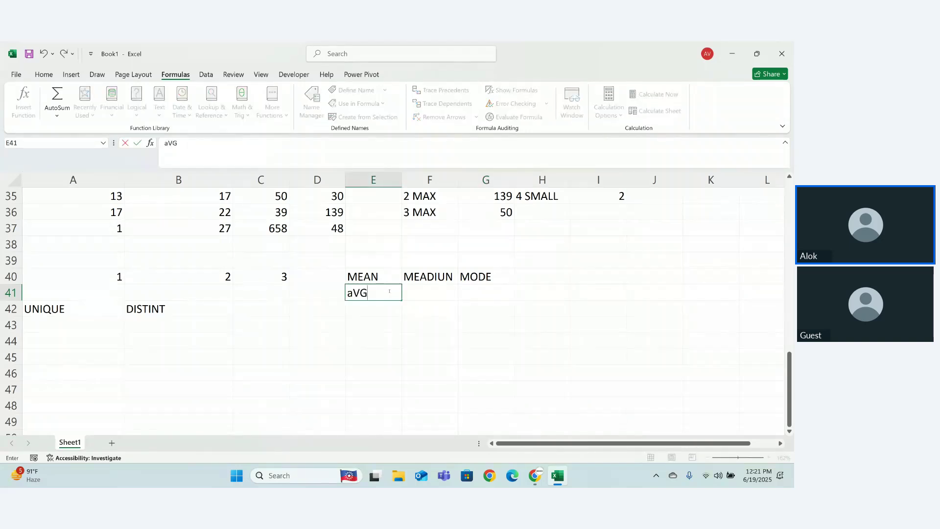
pyautogui.press('Escape')
pyautogui.write('AVG')
pyautogui.hotkey('ctrl', 'Return')
pyautogui.press('Tab')
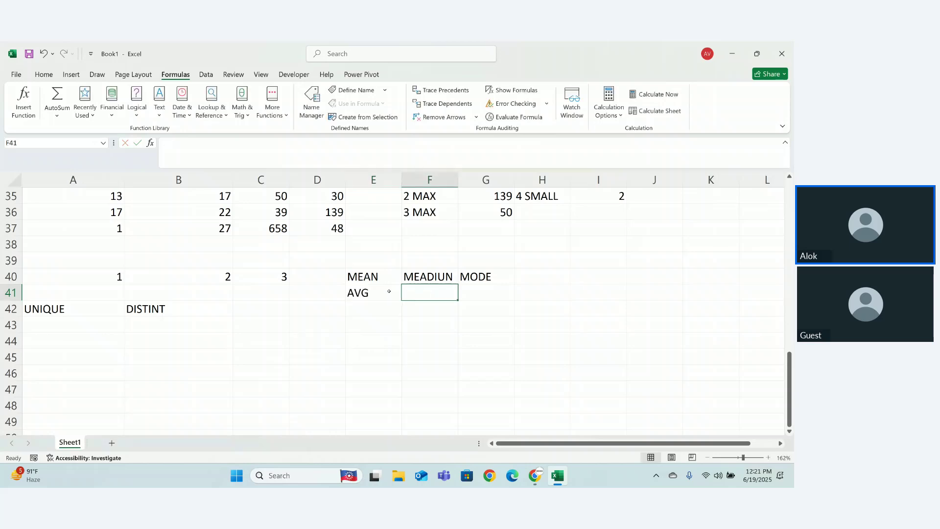
pyautogui.write('MI')
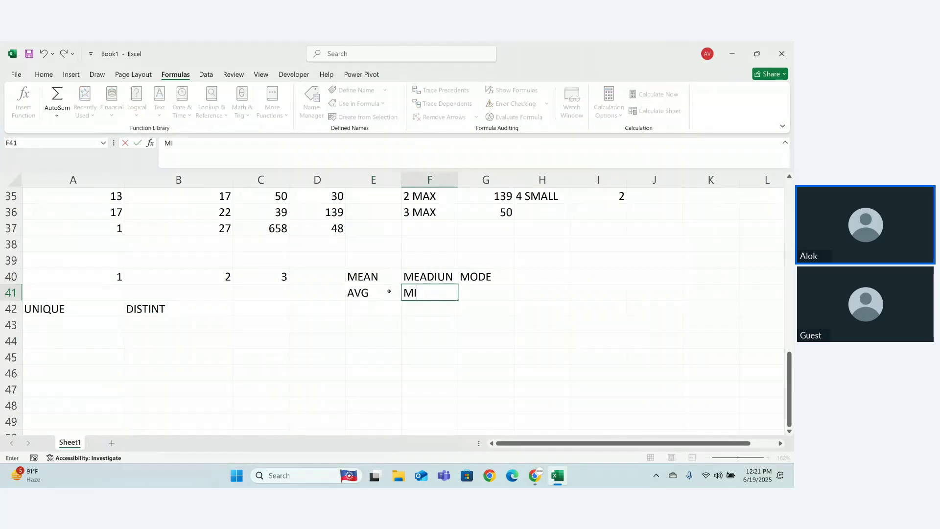
pyautogui.write('D POINT')
pyautogui.press('Tab')
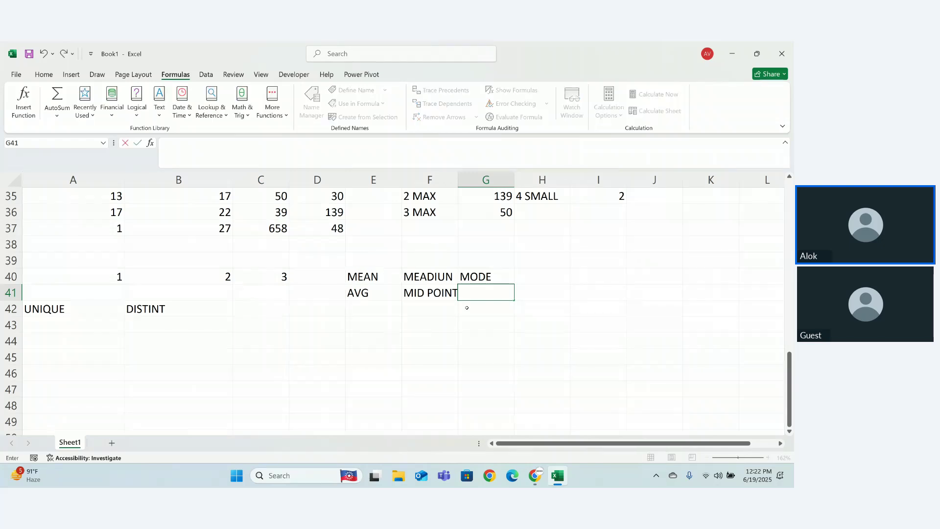
pyautogui.write('FRE')
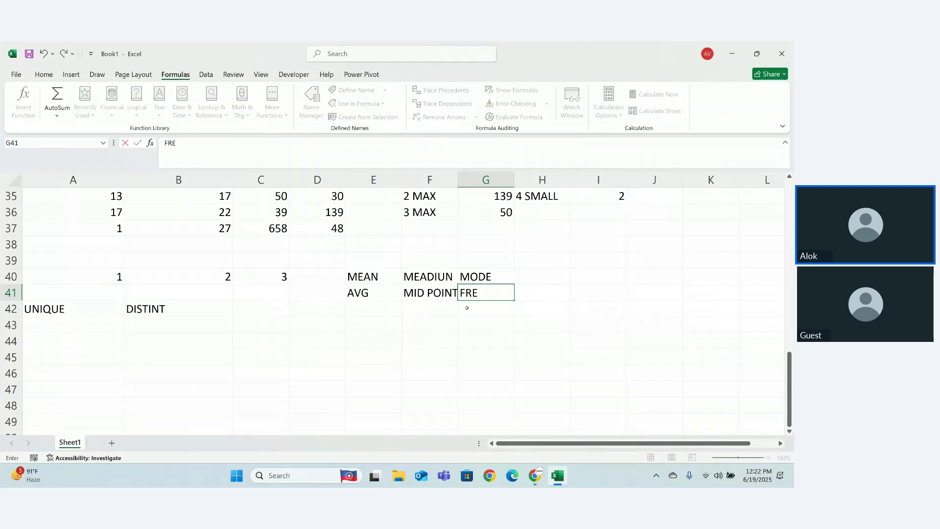
pyautogui.write('QUENCY')
pyautogui.press('Return')
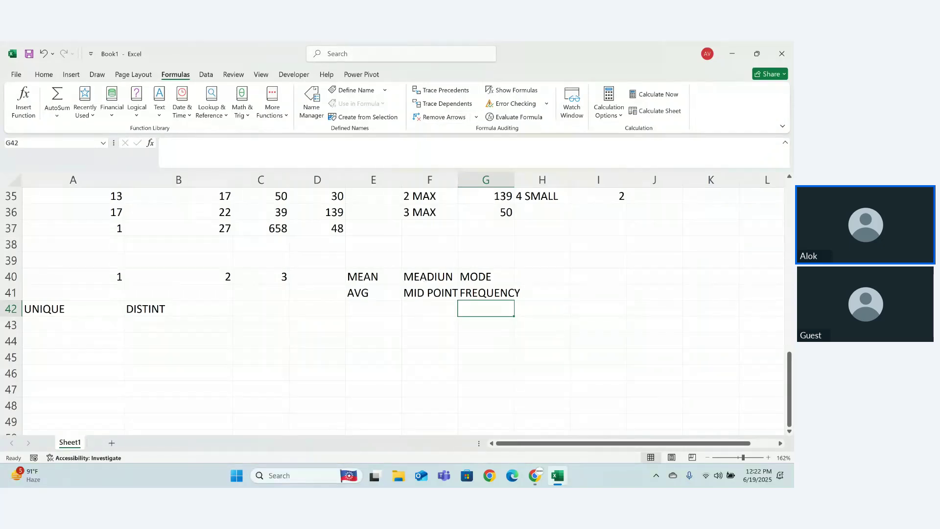
# Look through the Statistical function list past the MEDIAN, MODE and RANK functions without inserting one
pyautogui.click(286, 116)
pyautogui.moveTo(294, 129)
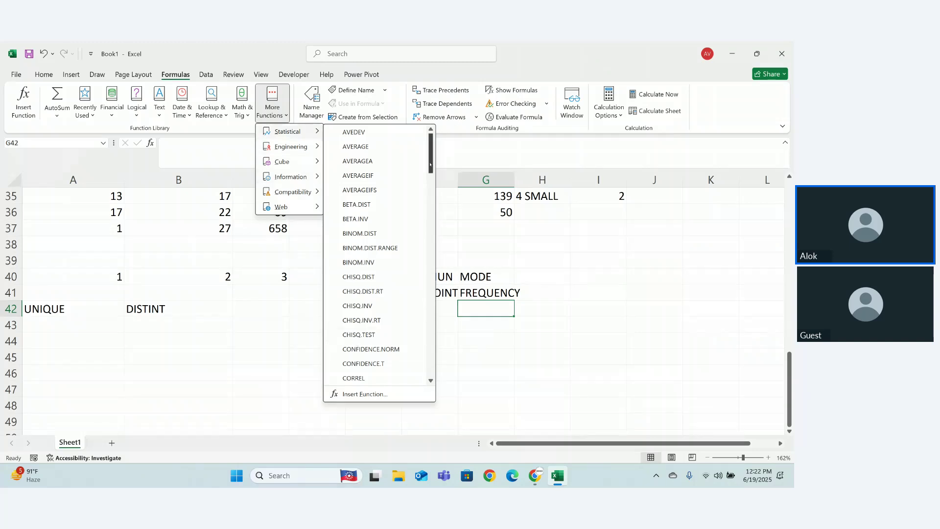
pyautogui.moveTo(431, 164); pyautogui.dragTo(435, 287)
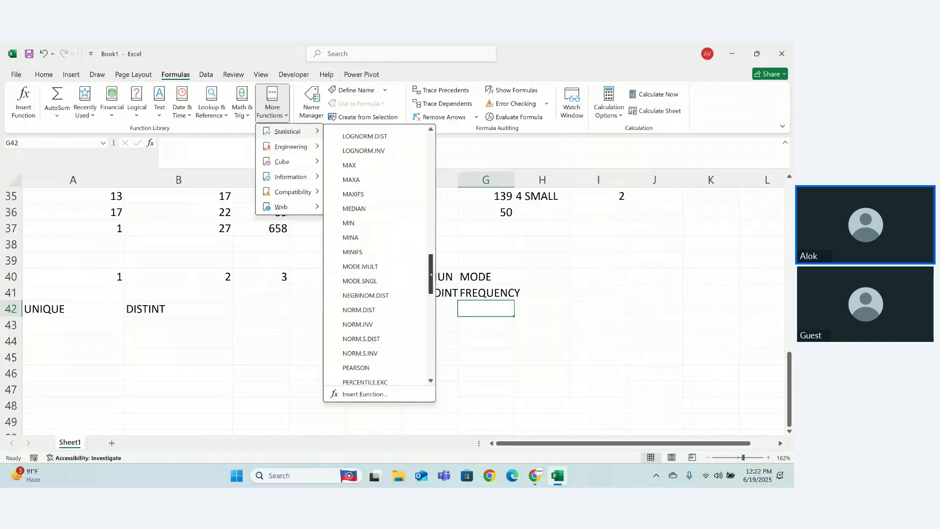
pyautogui.moveTo(430, 279); pyautogui.dragTo(430, 319)
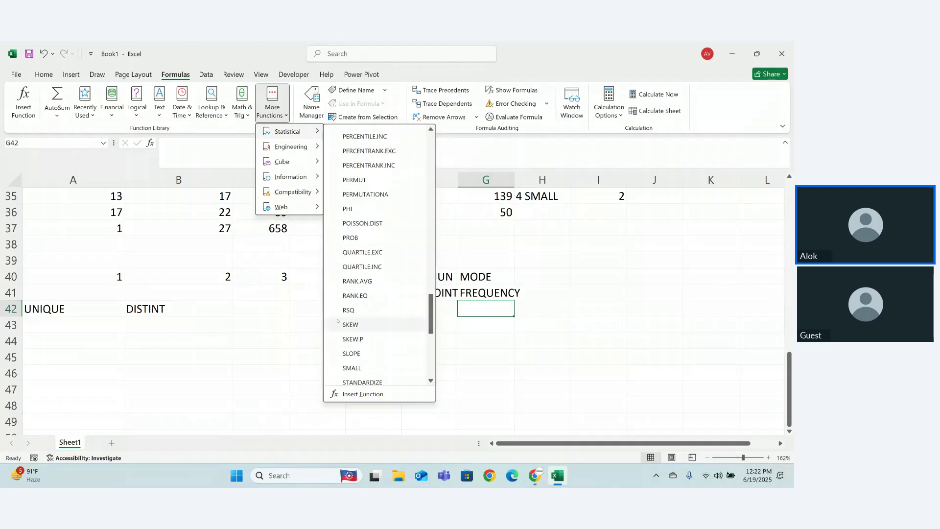
pyautogui.moveTo(431, 315); pyautogui.dragTo(431, 365)
pyautogui.click(433, 314)
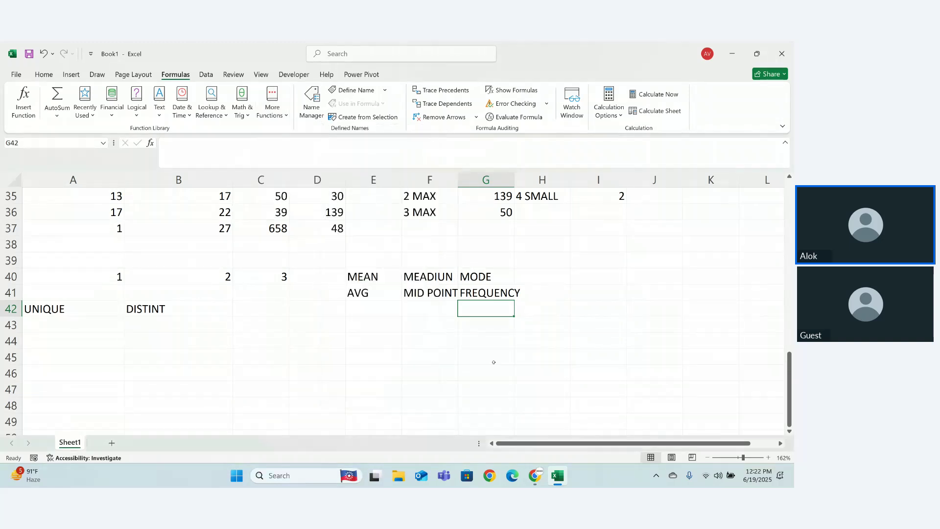
# Change the spelling of the heading in F40 to MEADIAN
pyautogui.doubleClick(444, 278)
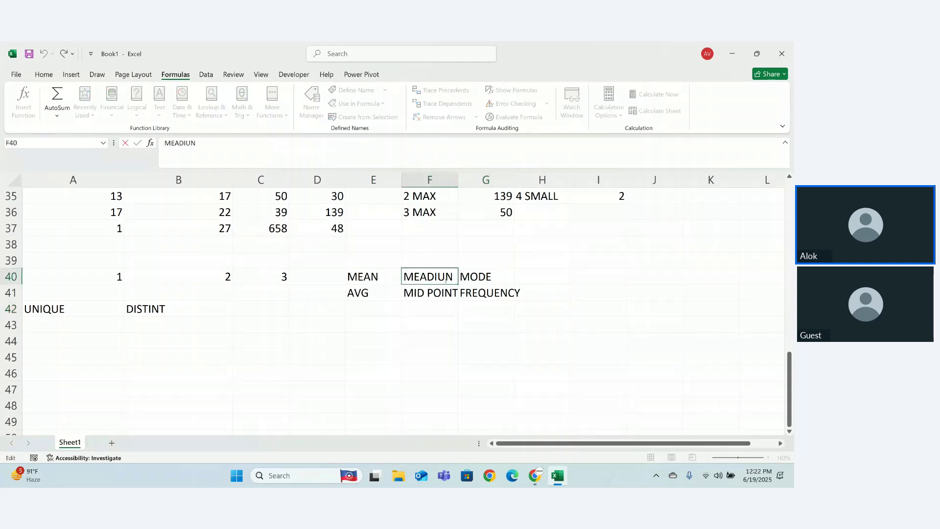
pyautogui.press('BackSpace')
pyautogui.write('A')
pyautogui.click(444, 292)
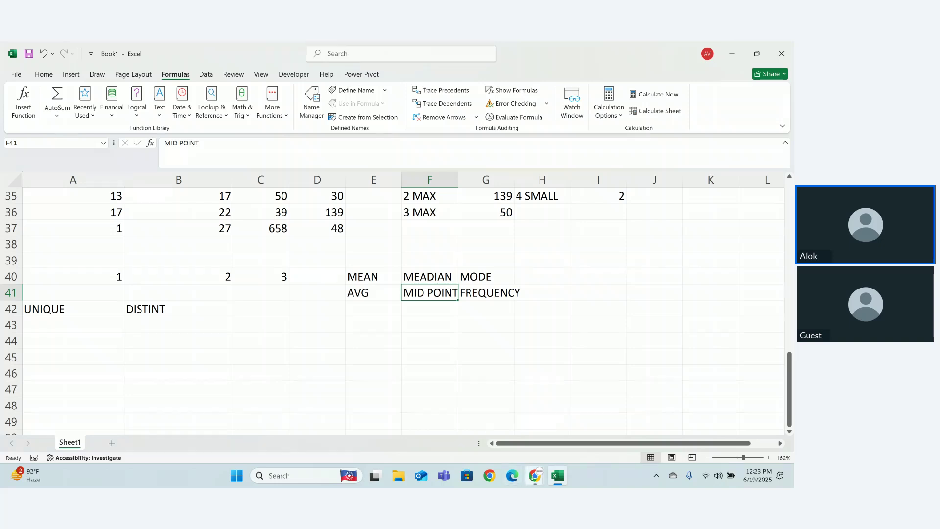
# Switch to the Excel Session 11am meeting in Chrome
pyautogui.moveTo(535, 476)
pyautogui.click(500, 441)
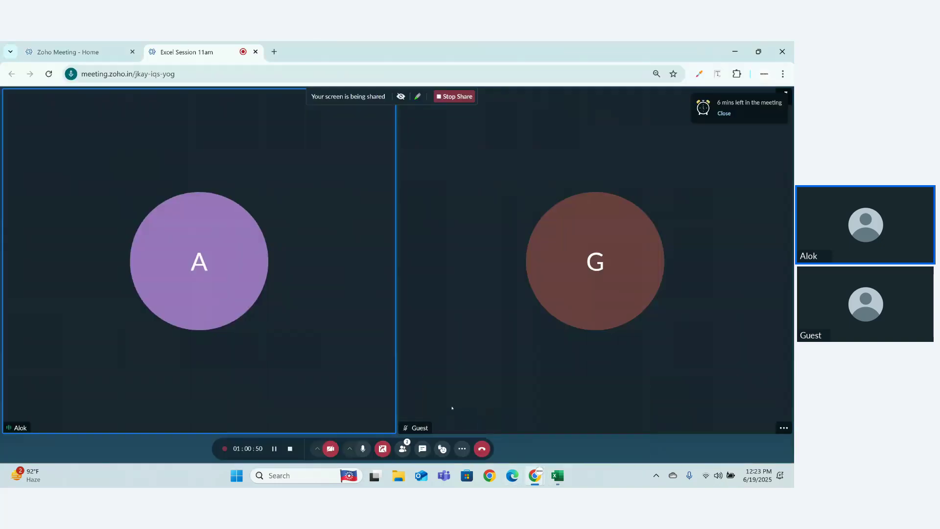